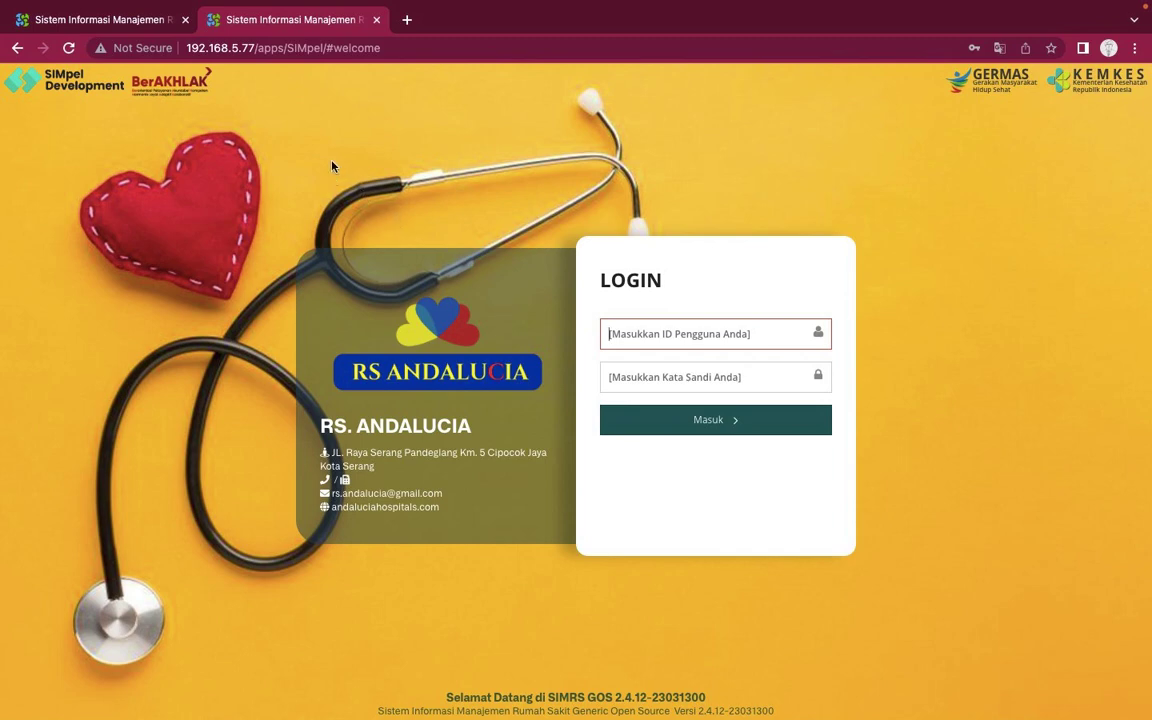
Log out of the billing session in the first tab and return to the RS Andalucia login page
left_click(90, 20)
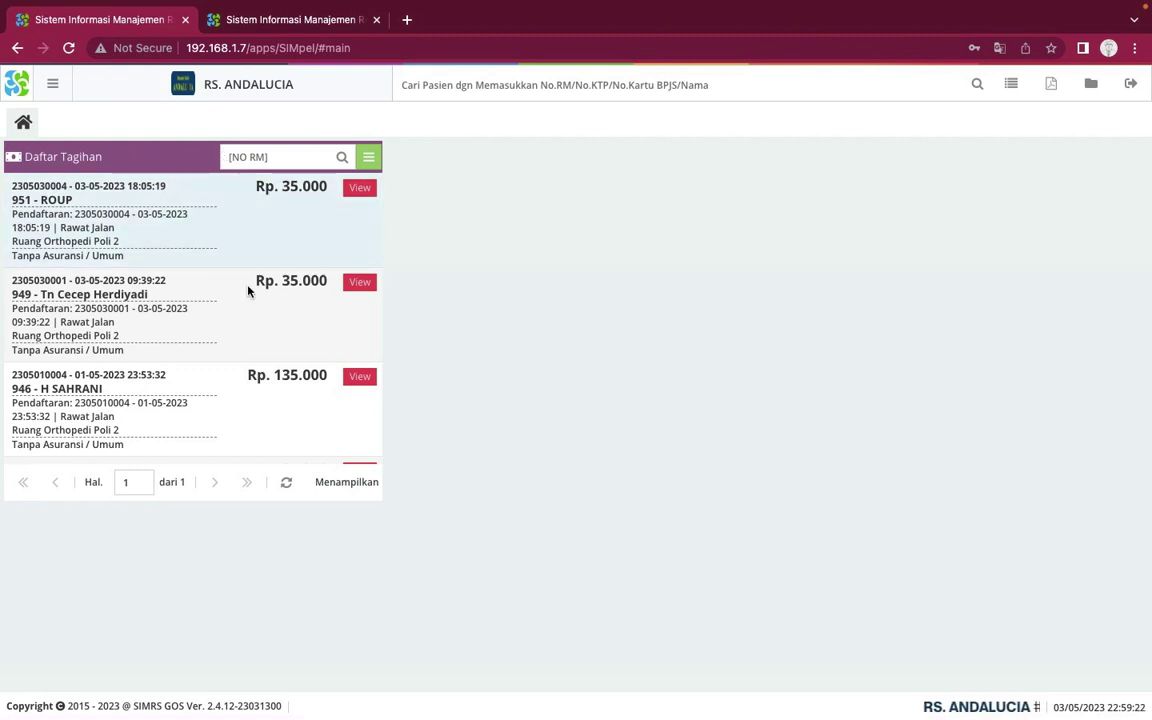
left_click(1131, 90)
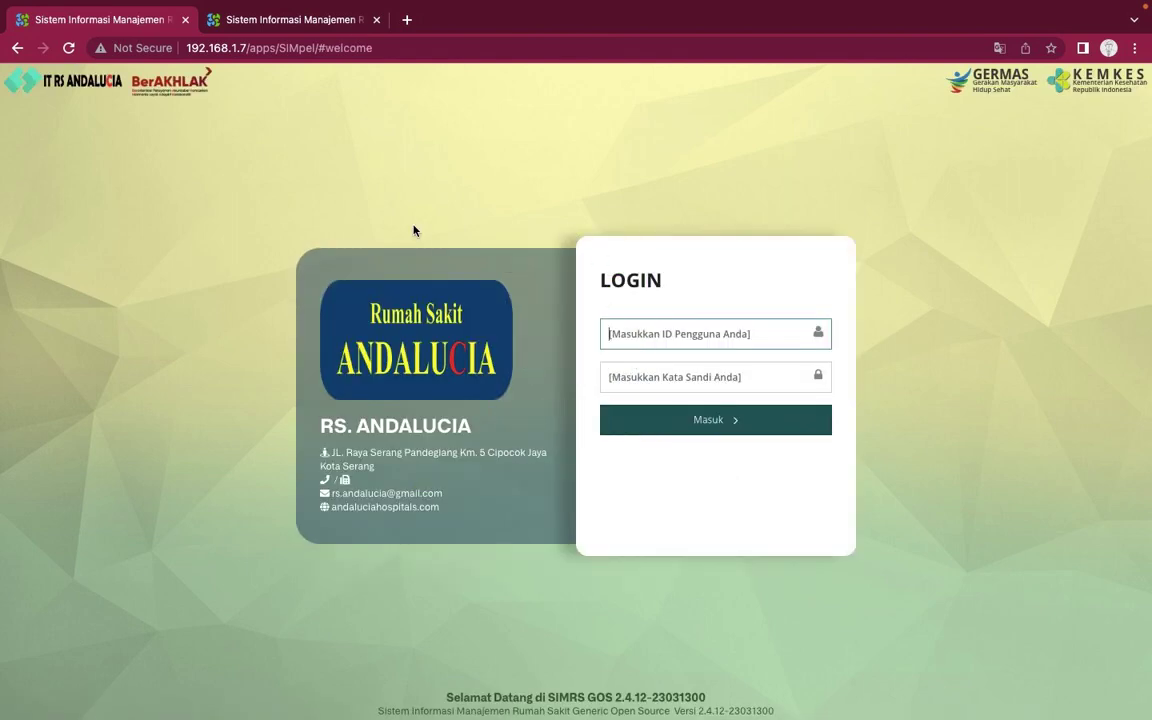
left_click(317, 30)
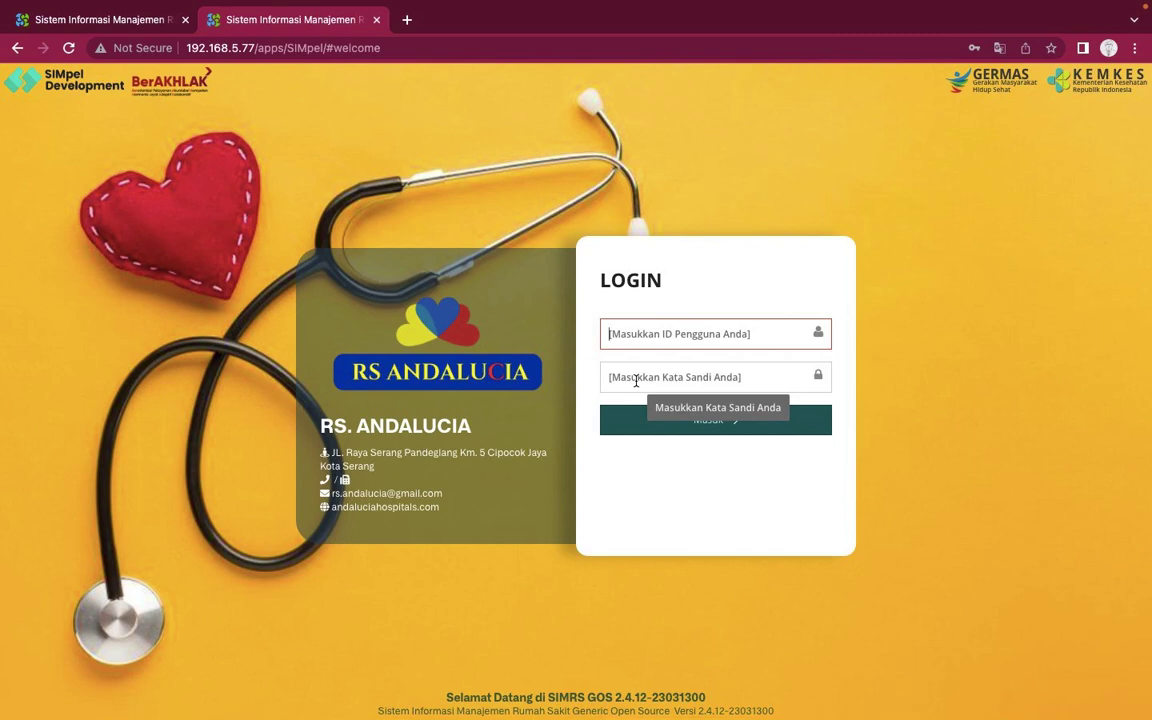
Sign in to SIMGOS with the saved Chrome login and dismiss the password warning
type("orthopedi")
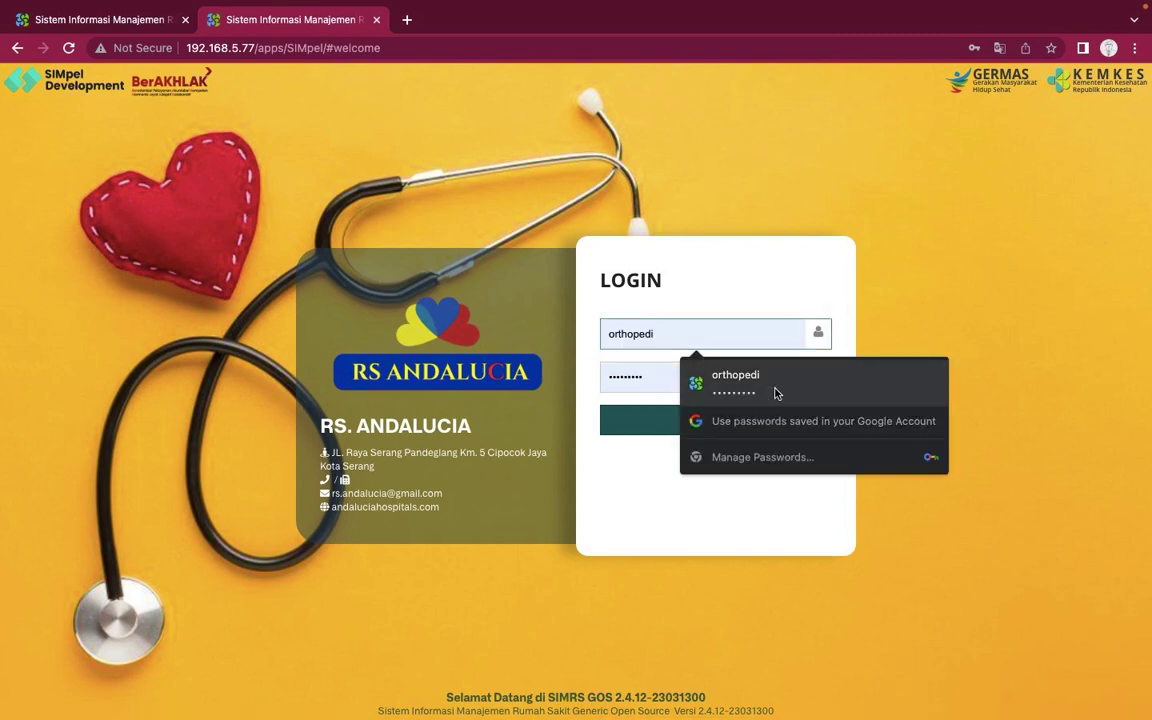
left_click(730, 382)
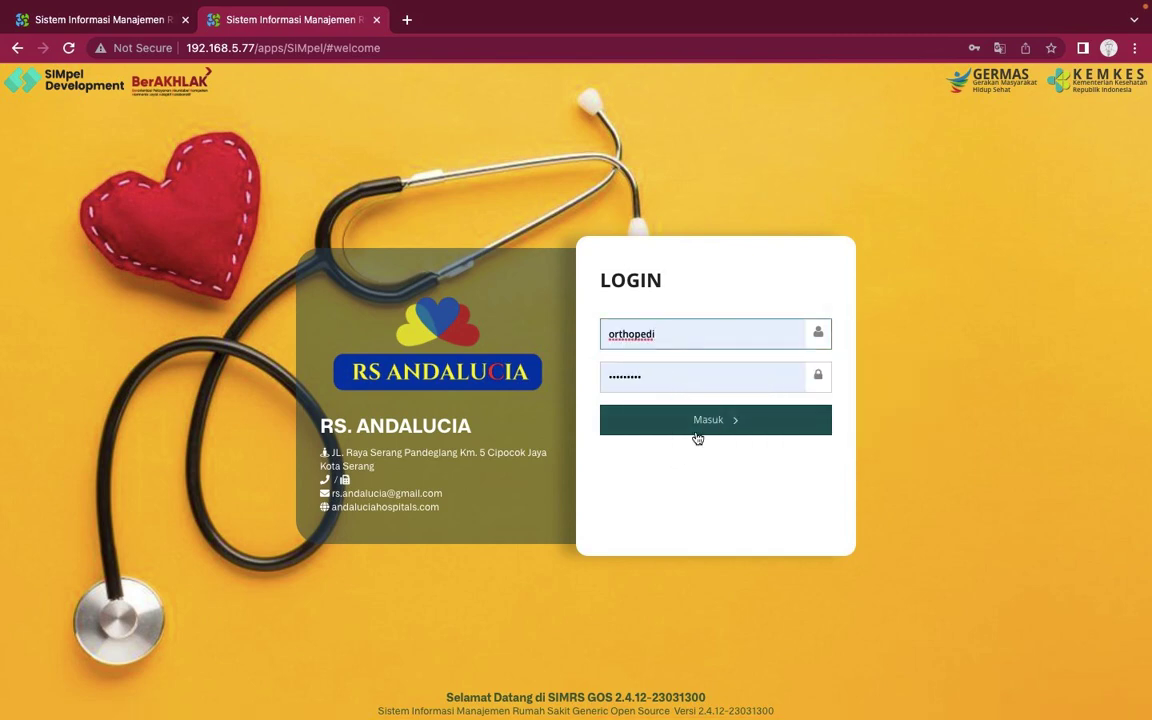
left_click(696, 431)
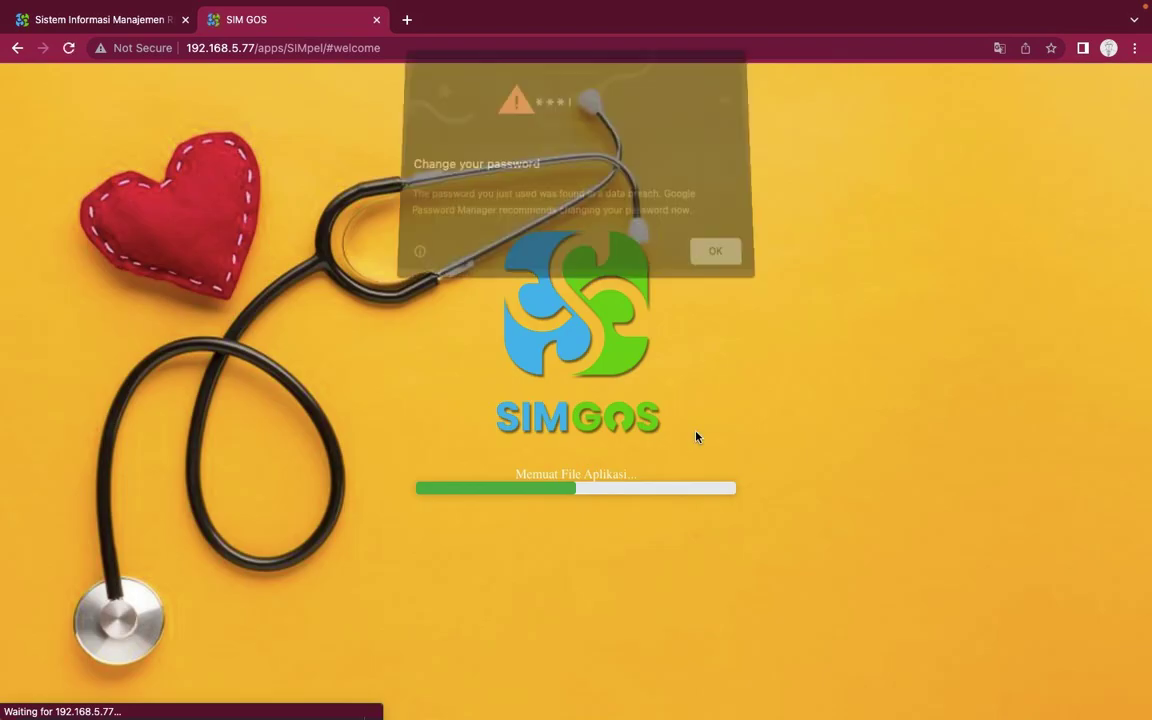
left_click(725, 266)
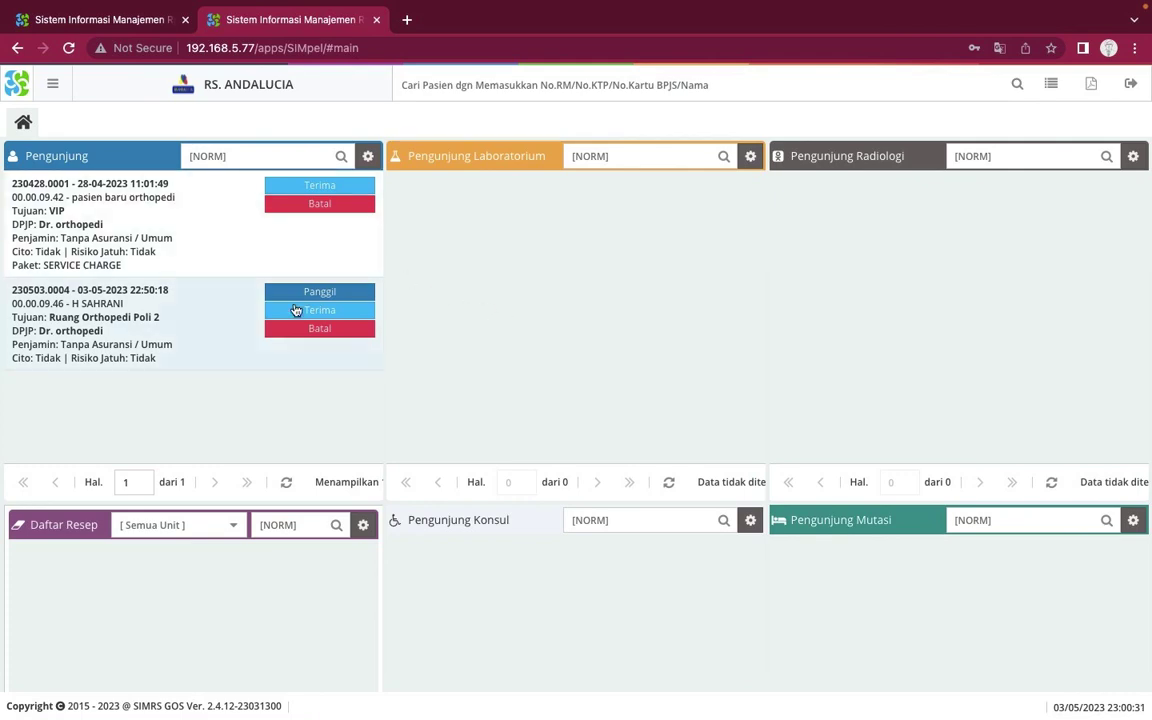
Cancel reception of the VIP orthopedic visitor, confirming with Ya in the Pembatalan dialog
scroll(432, 465, "down", 5)
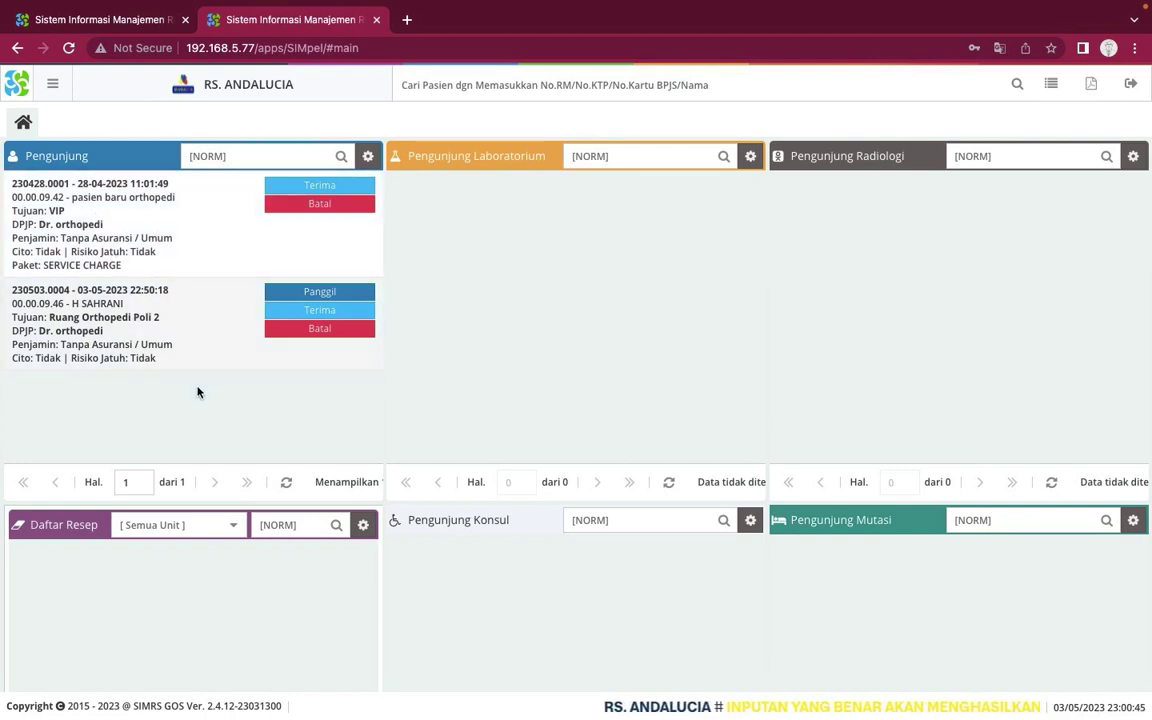
left_click(297, 207)
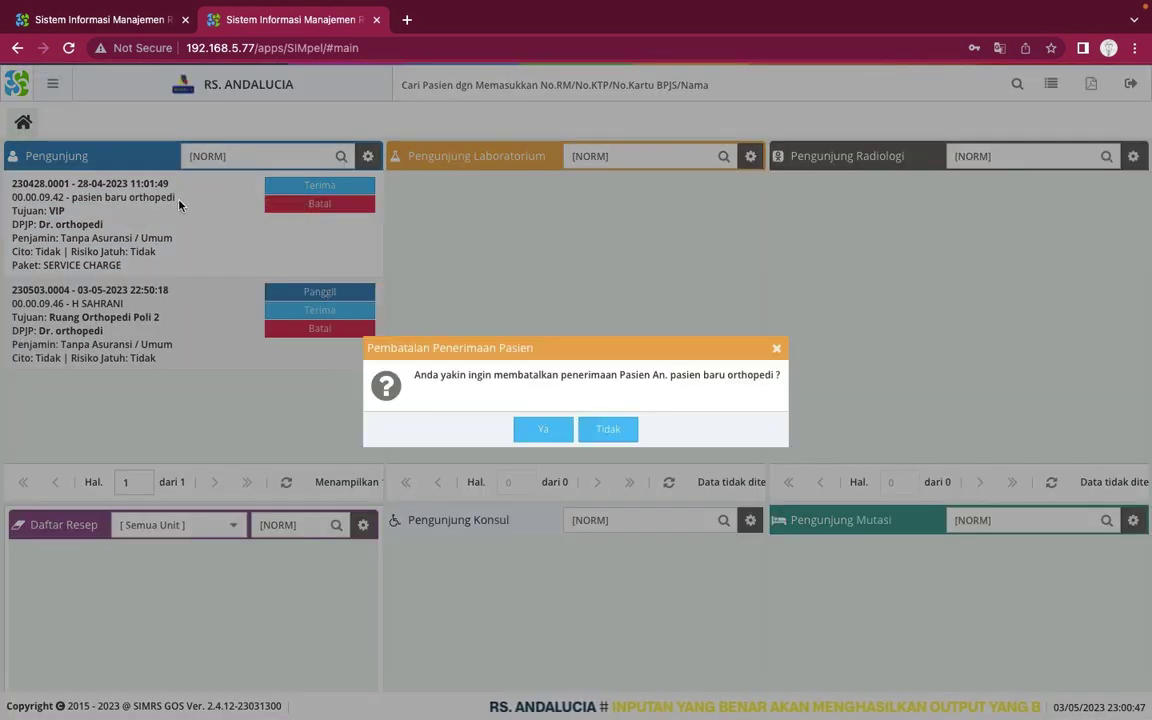
left_click(543, 429)
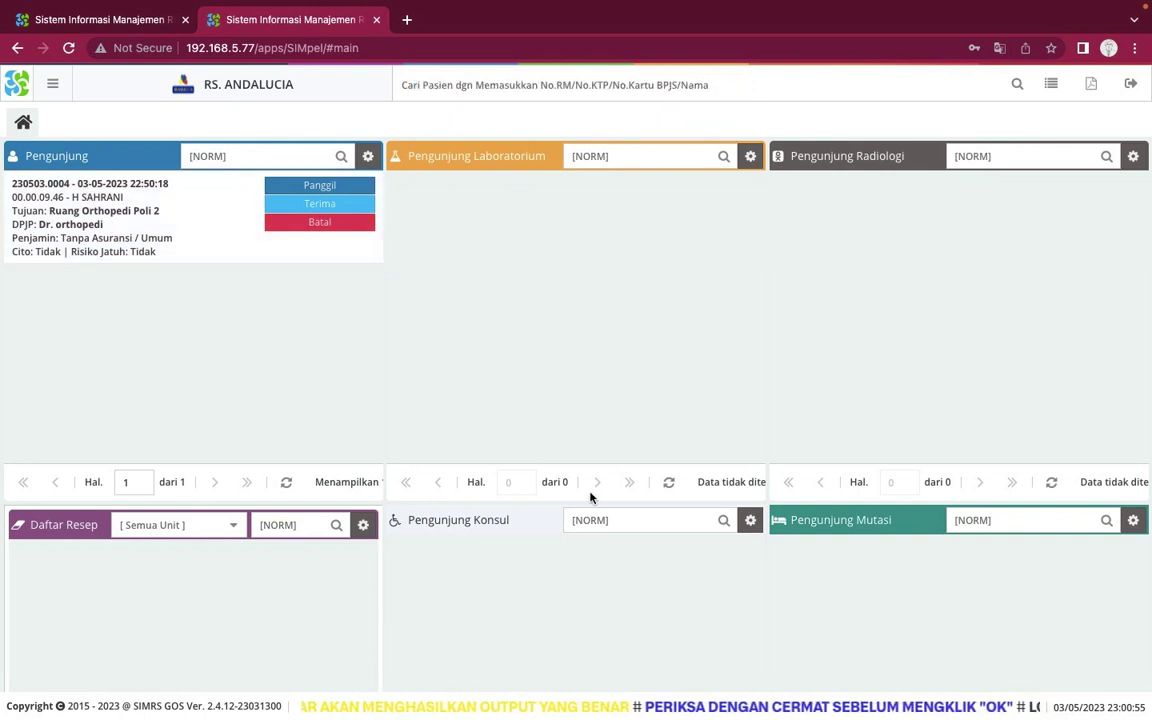
scroll(592, 496, "down", 5)
scroll(590, 497, "up", 4)
scroll(590, 497, "up", 3)
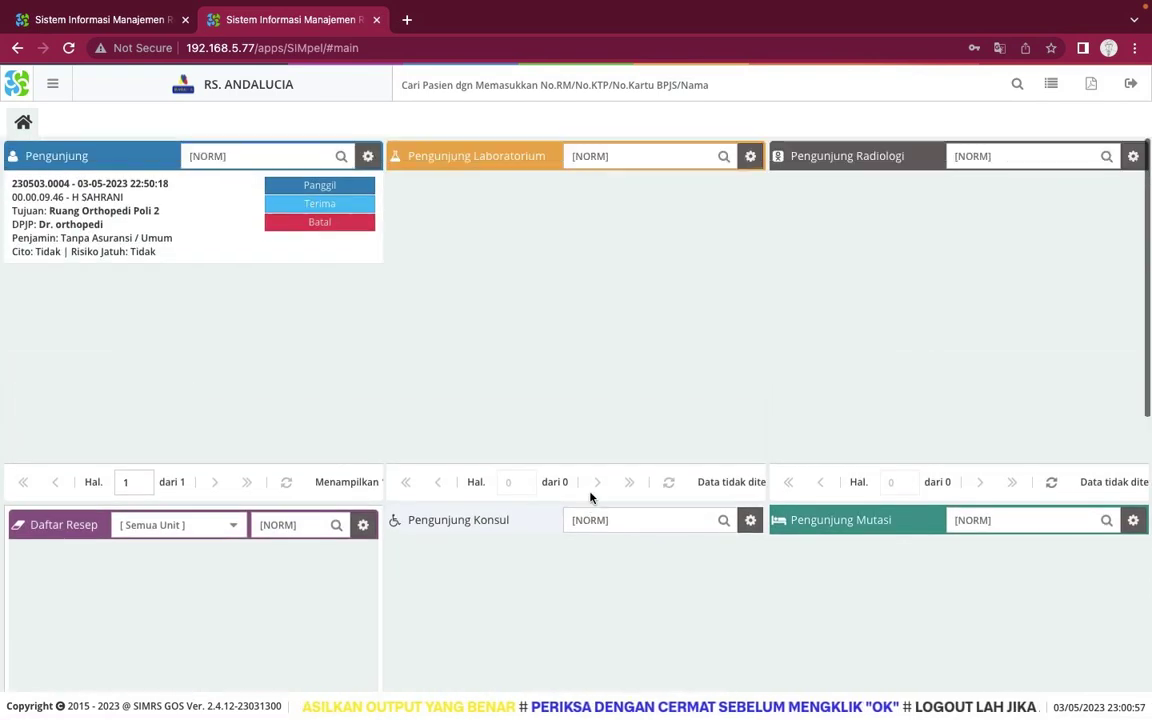
scroll(590, 497, "down", 1)
scroll(590, 497, "up", 1)
scroll(590, 497, "down", 5)
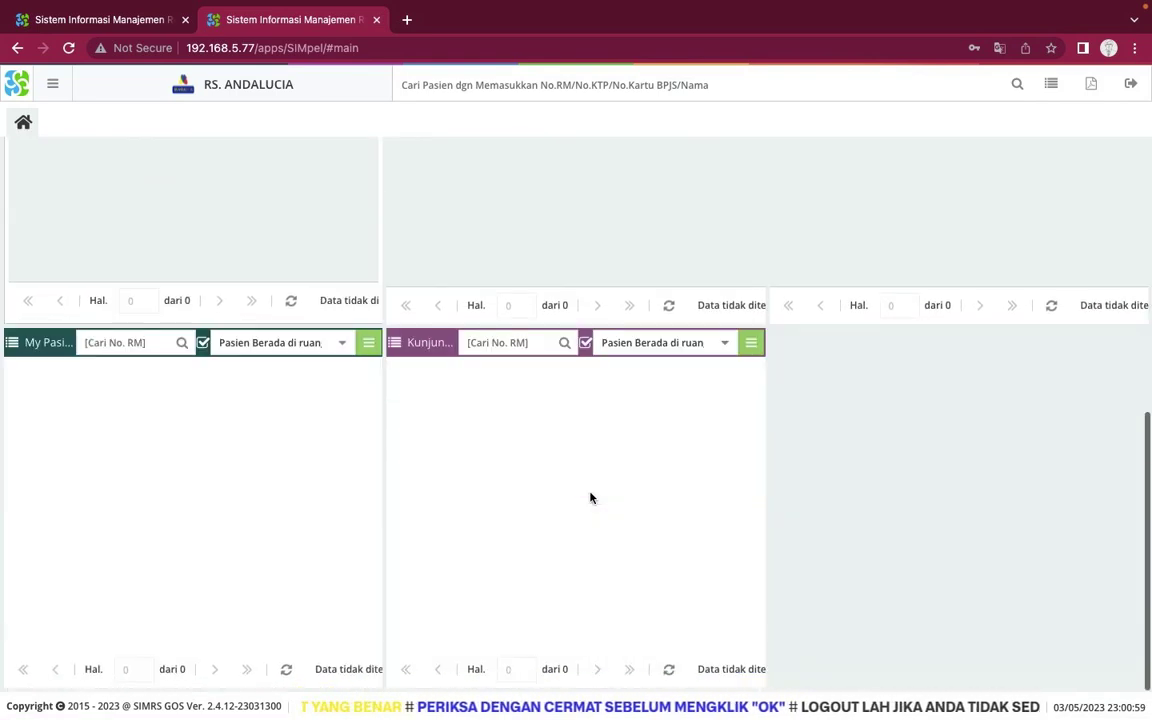
scroll(590, 497, "up", 5)
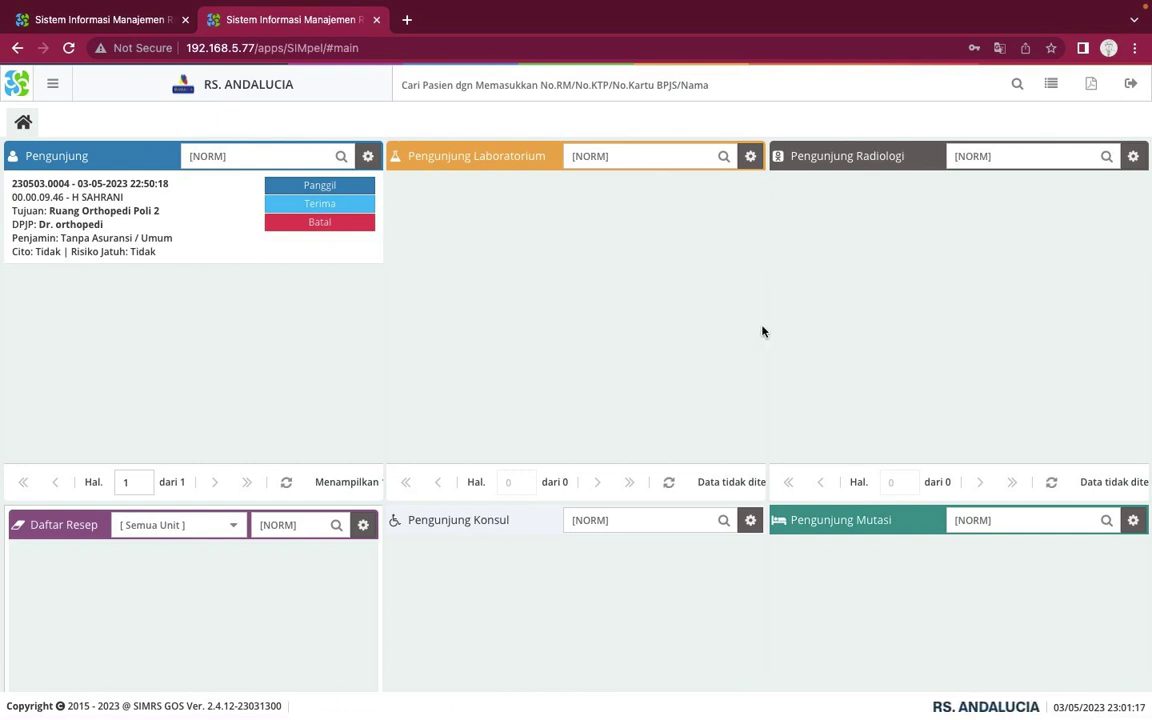
Log out and sign in with the polyclinic user ID and password, closing Chrome's password popups
left_click(1129, 88)
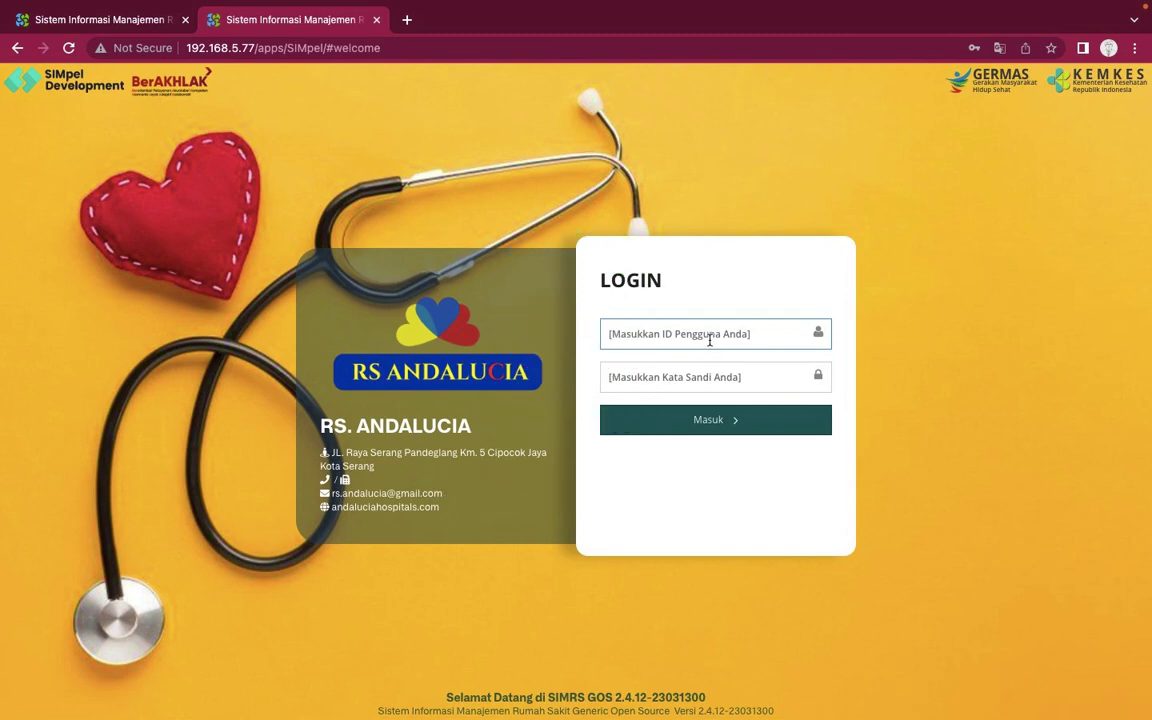
left_click(710, 340)
type("poli")
key("Tab")
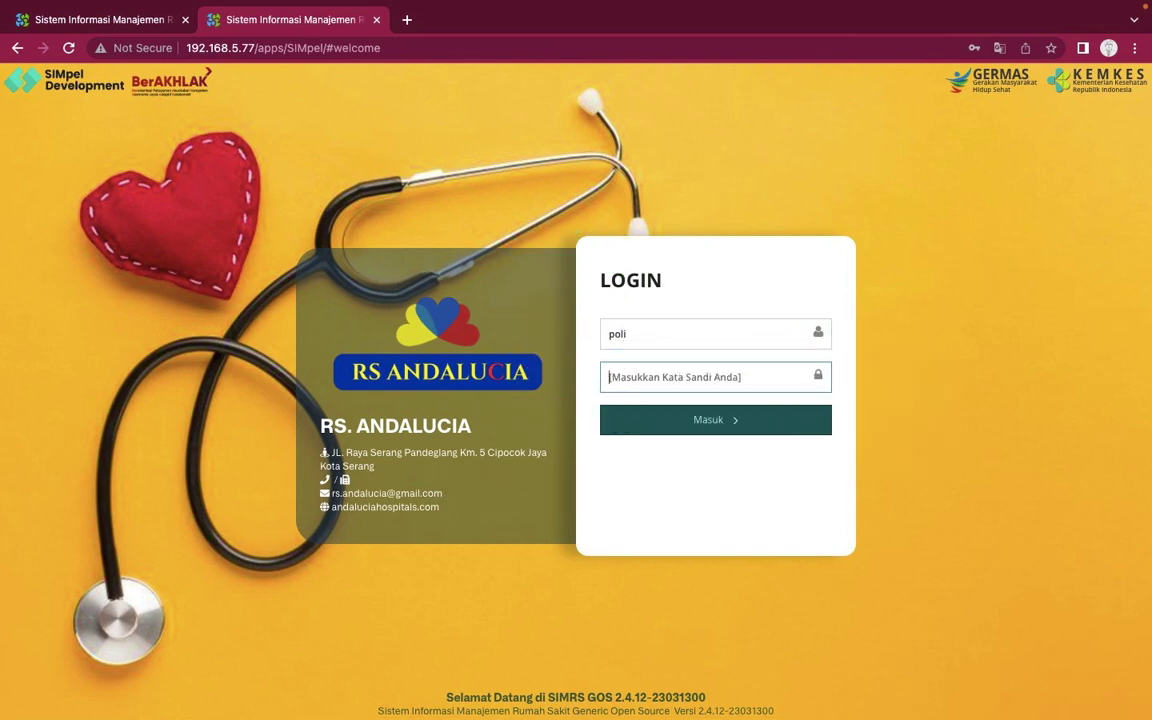
type("poli")
key("Return")
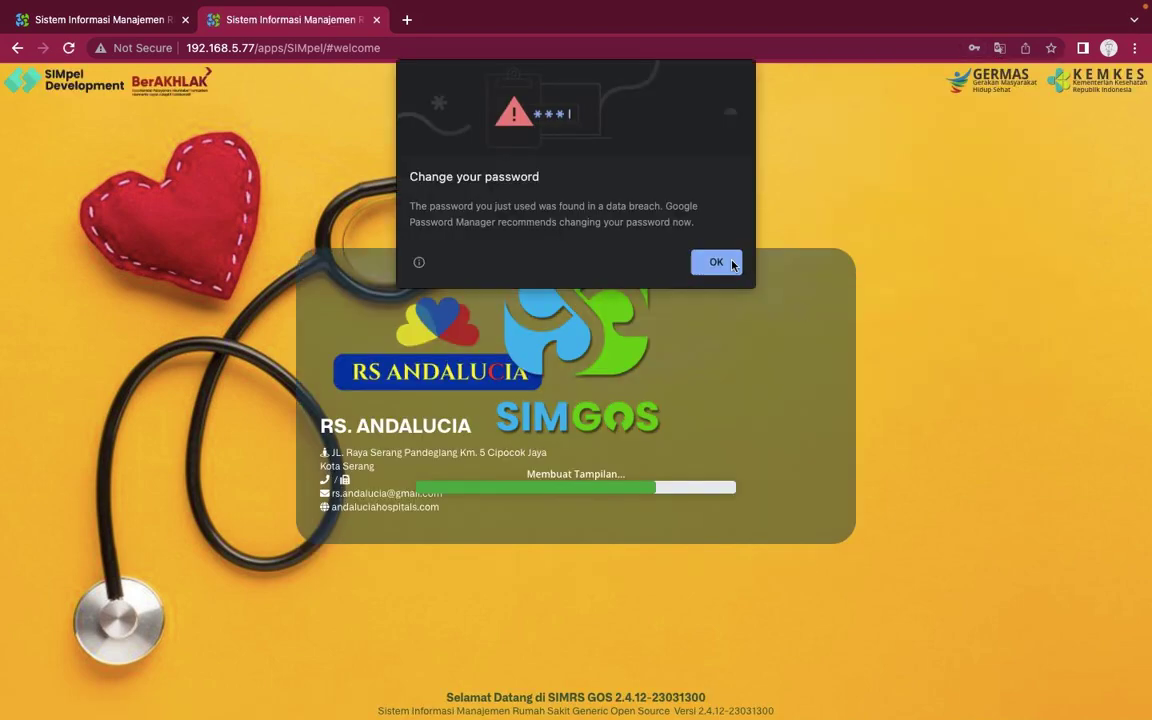
left_click(718, 261)
left_click(1022, 311)
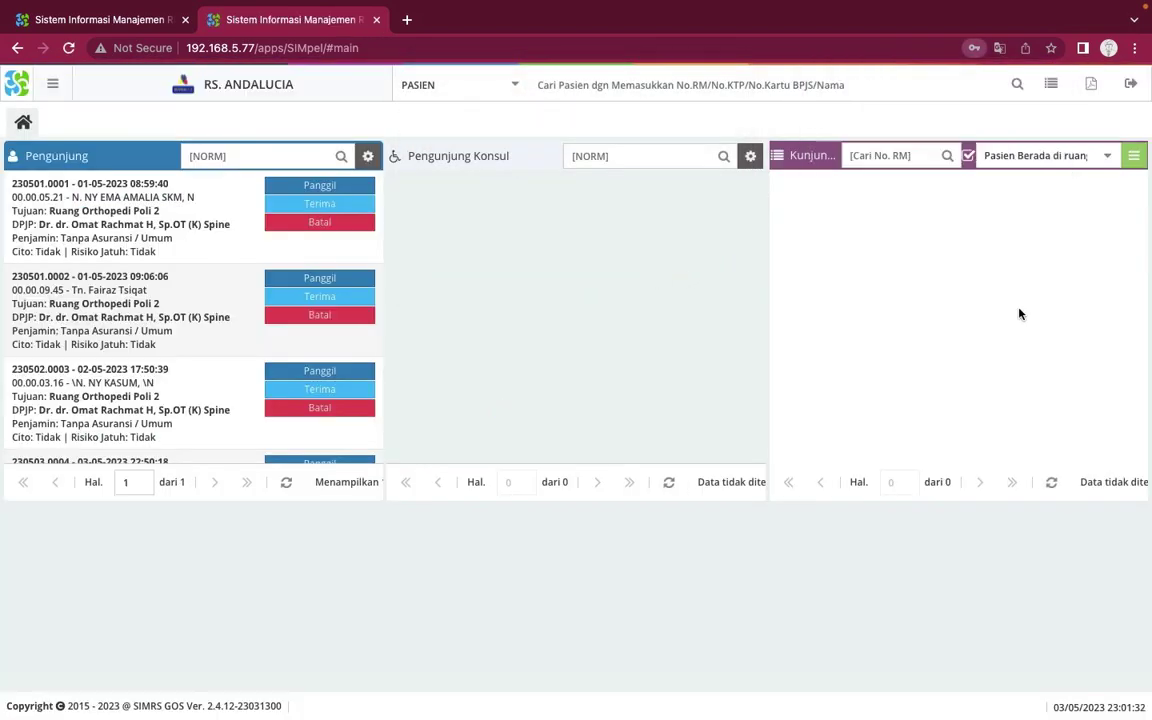
Call and accept the 03-05-2023 Ruang Orthopedi Poli 2 patient, then show the visit's details
scroll(314, 301, "down", 2)
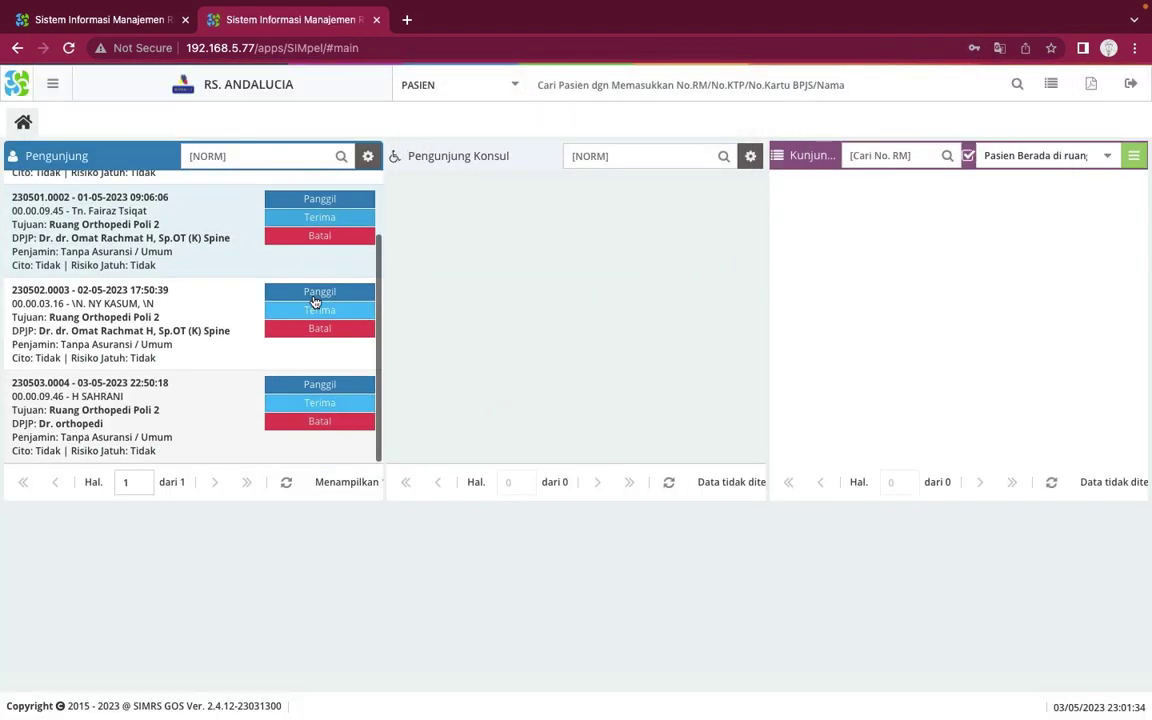
scroll(314, 301, "up", 2)
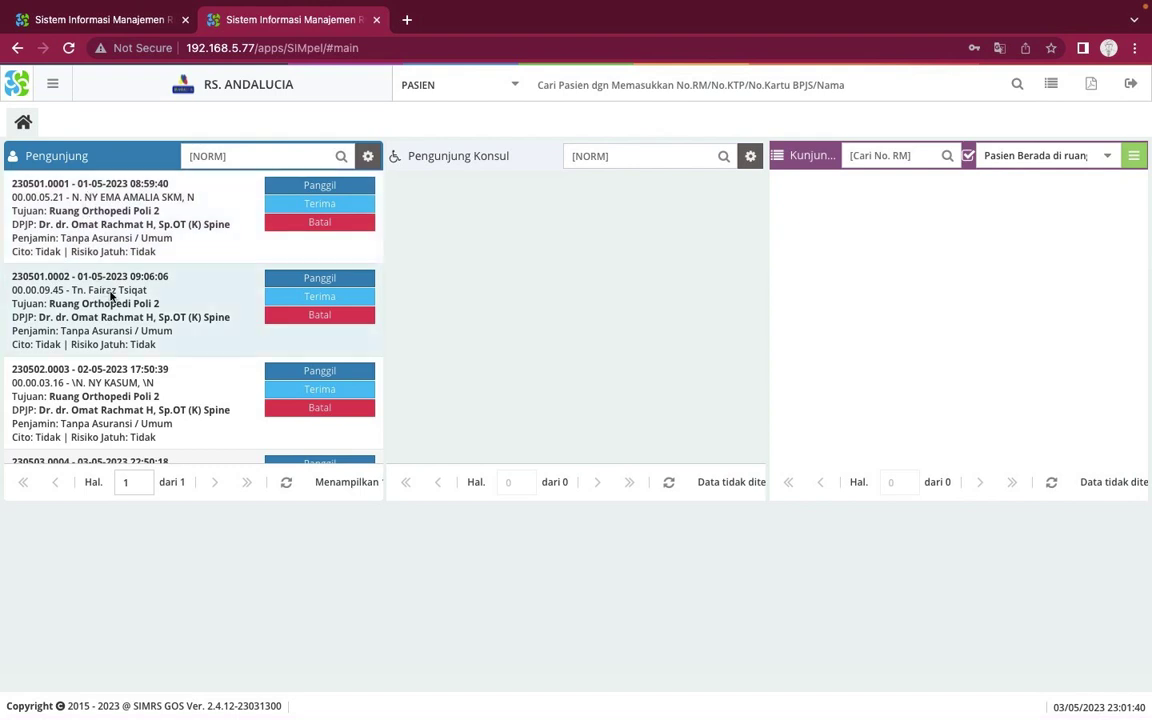
scroll(210, 275, "down", 2)
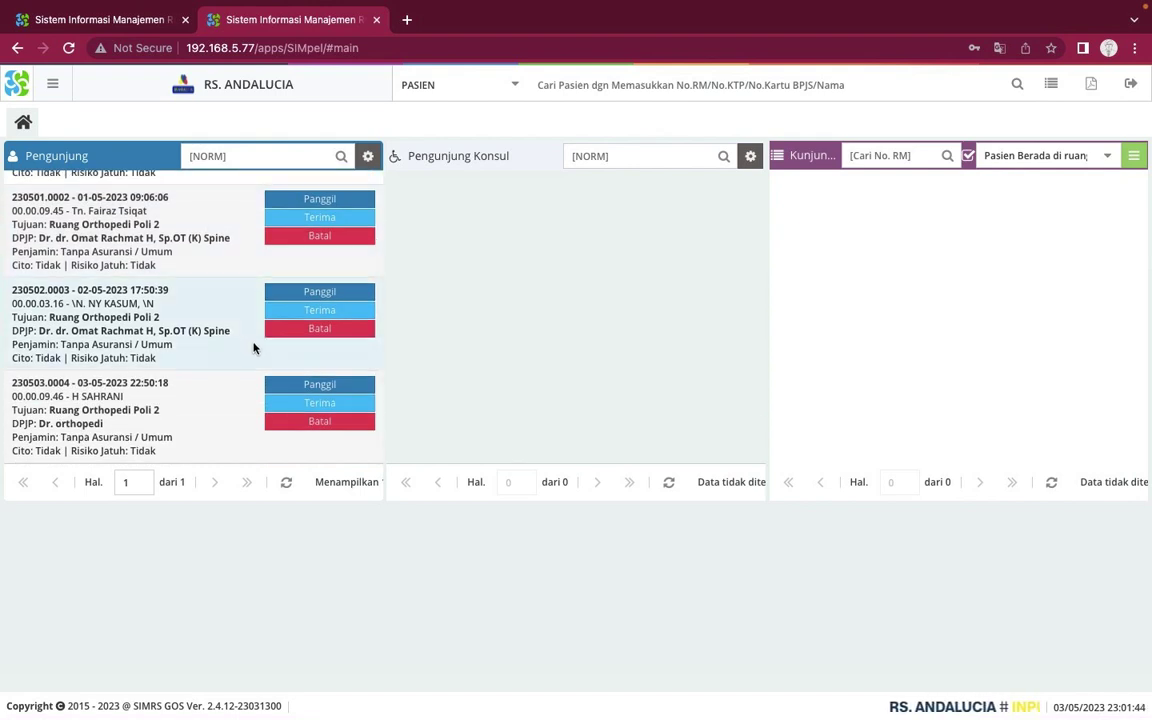
scroll(204, 359, "up", 2)
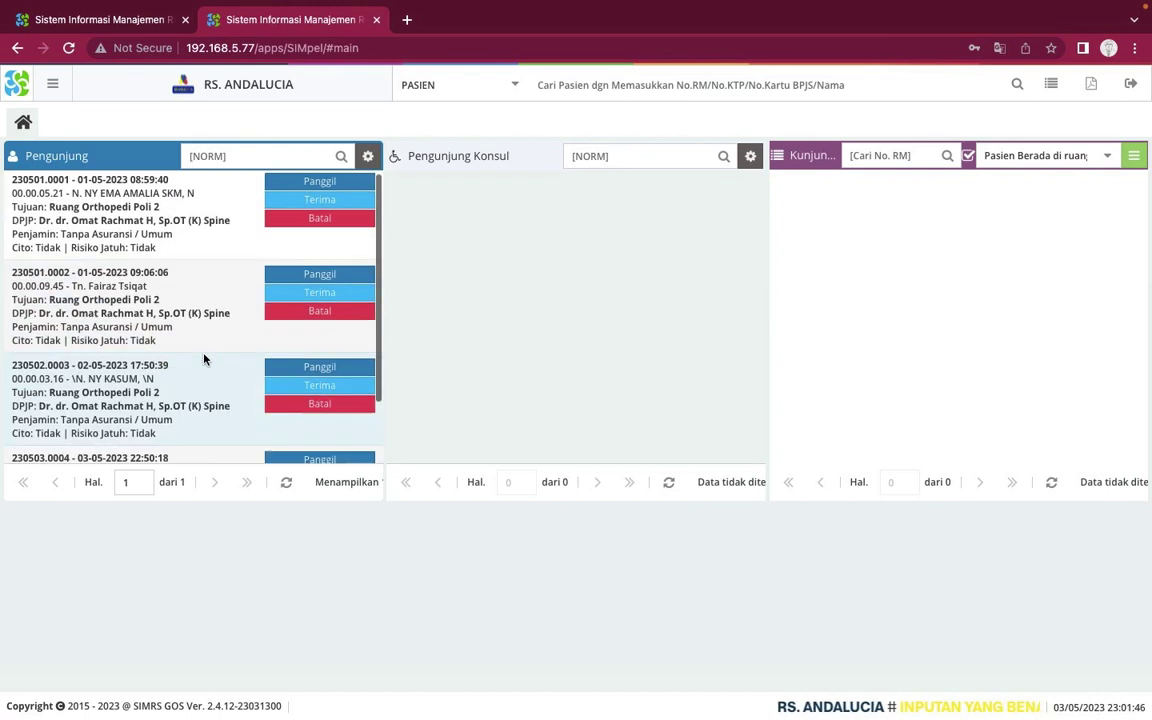
scroll(204, 359, "down", 2)
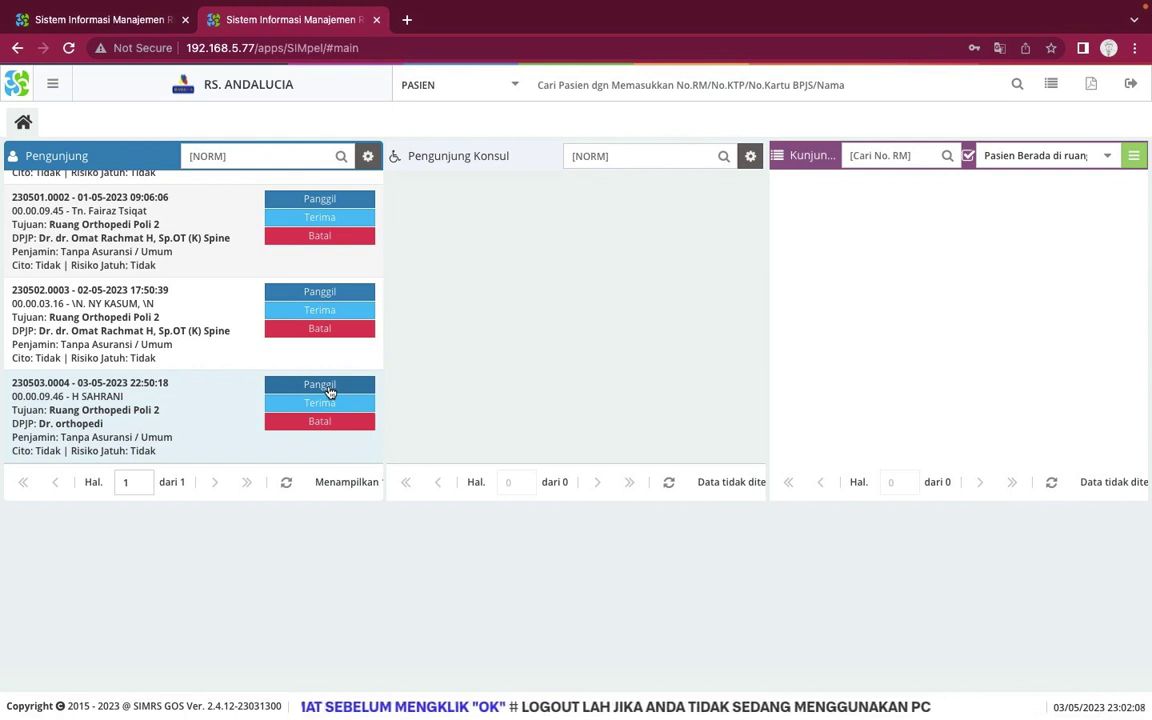
left_click(321, 385)
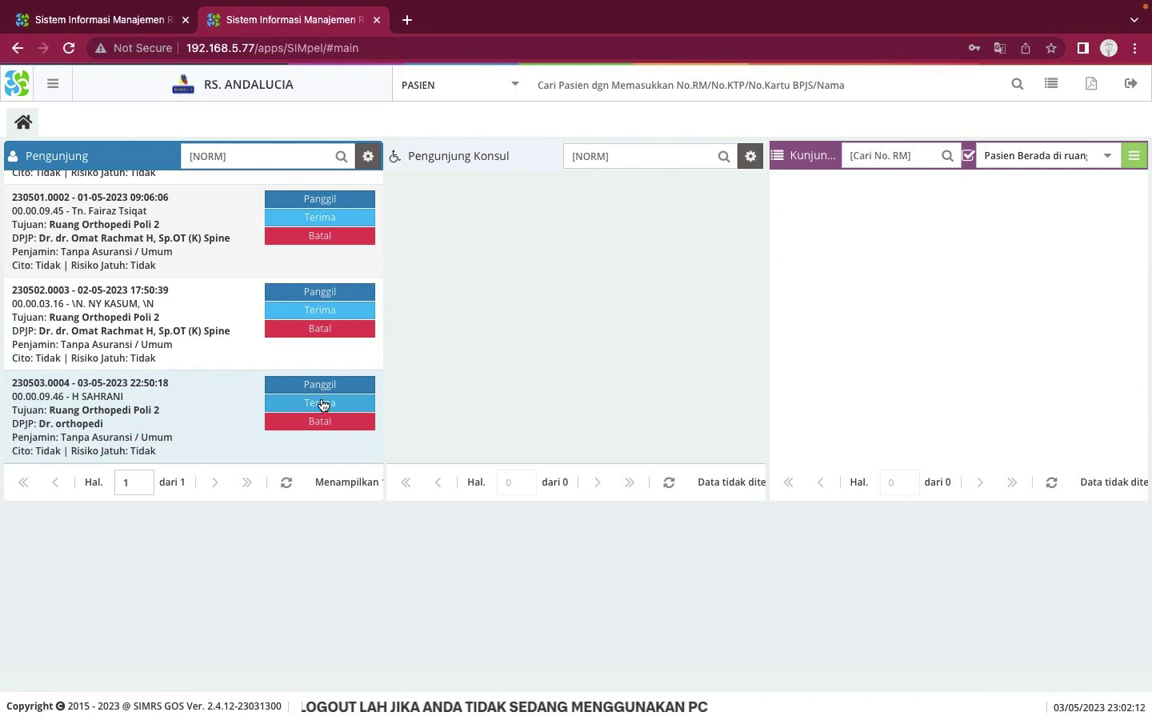
left_click(321, 403)
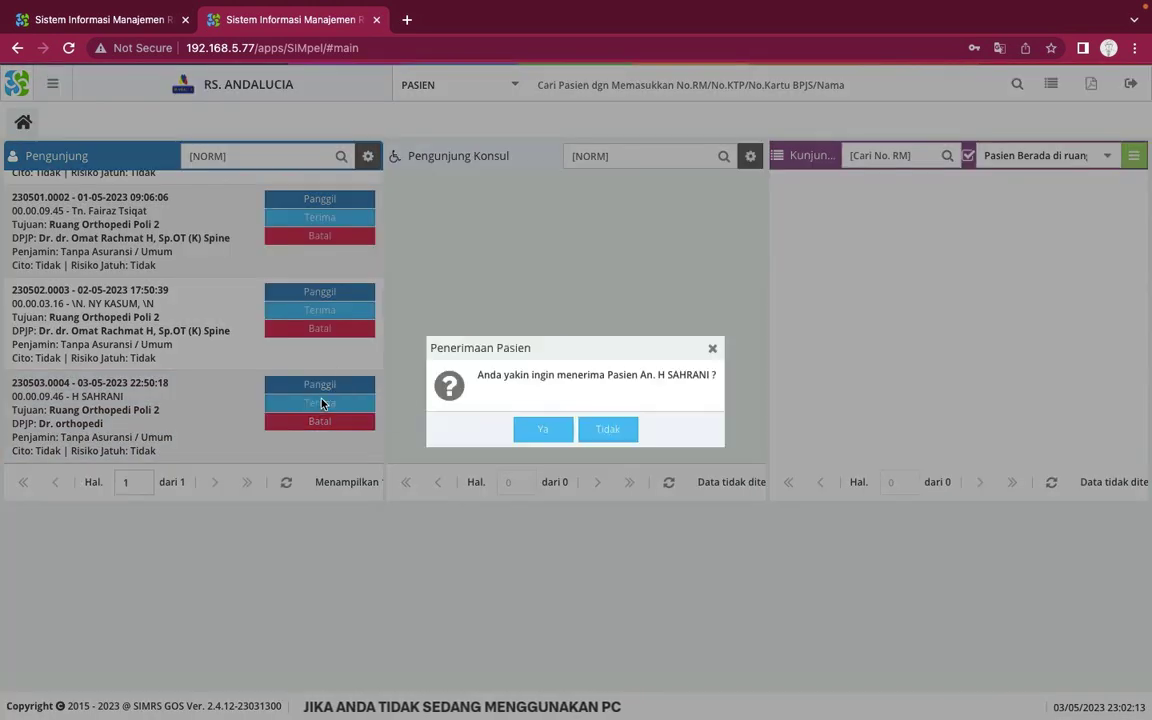
left_click(540, 430)
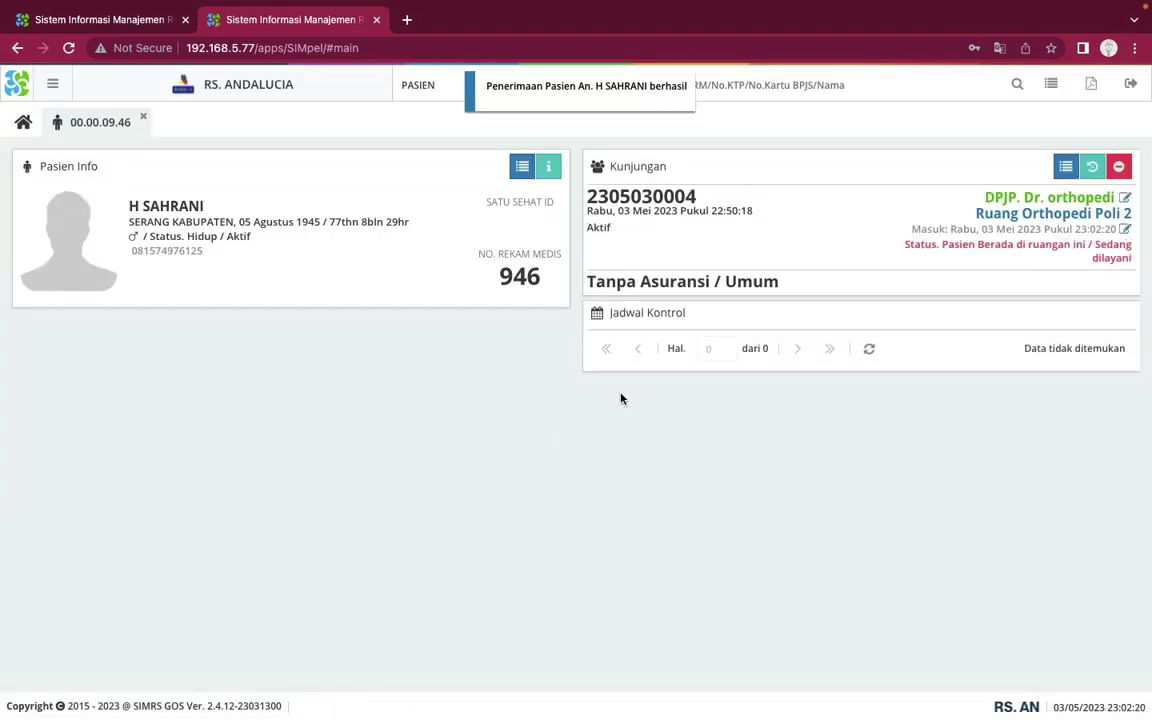
left_click(1066, 166)
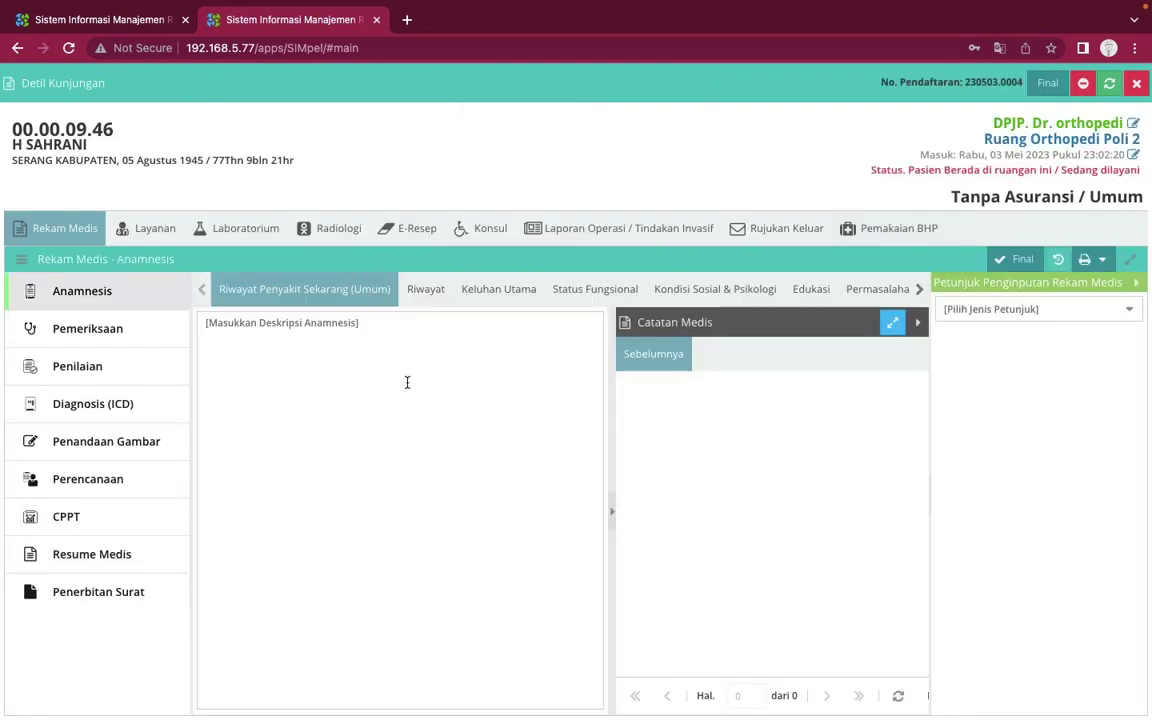
Look through the Pemeriksaan, Penilaian and Anamnesis sections, including the complaint, functional and psychosocial forms
left_click(109, 336)
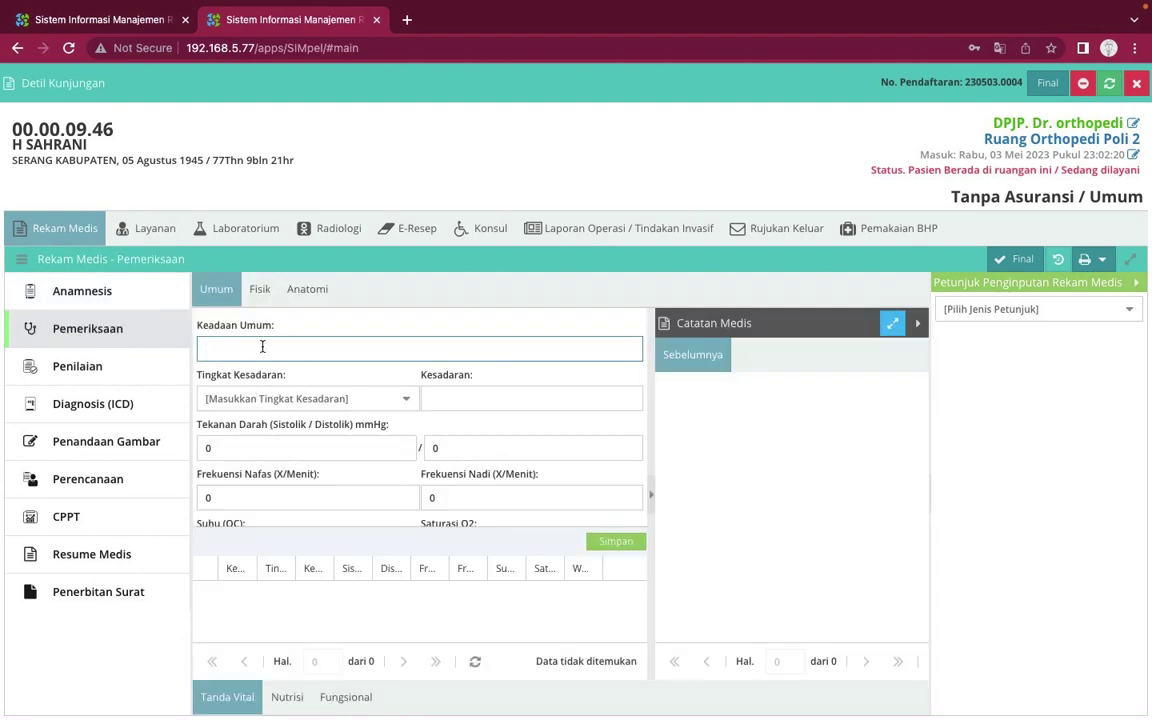
left_click(178, 367)
type("Sakit")
left_click(115, 300)
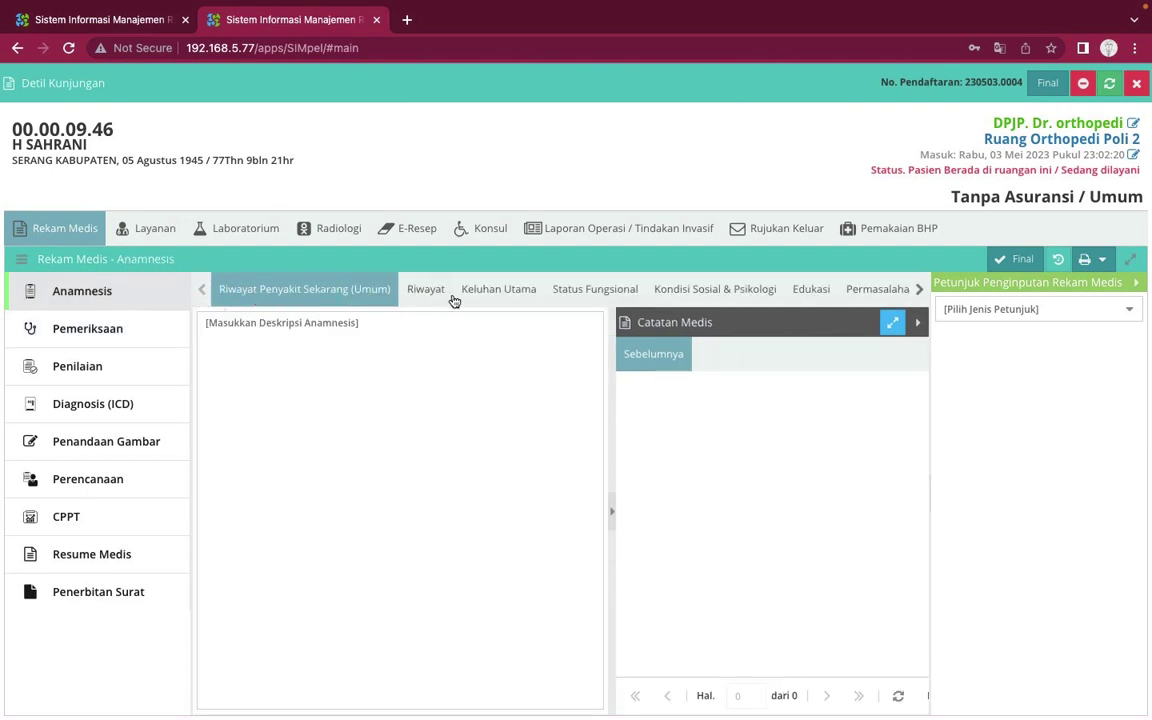
left_click(505, 290)
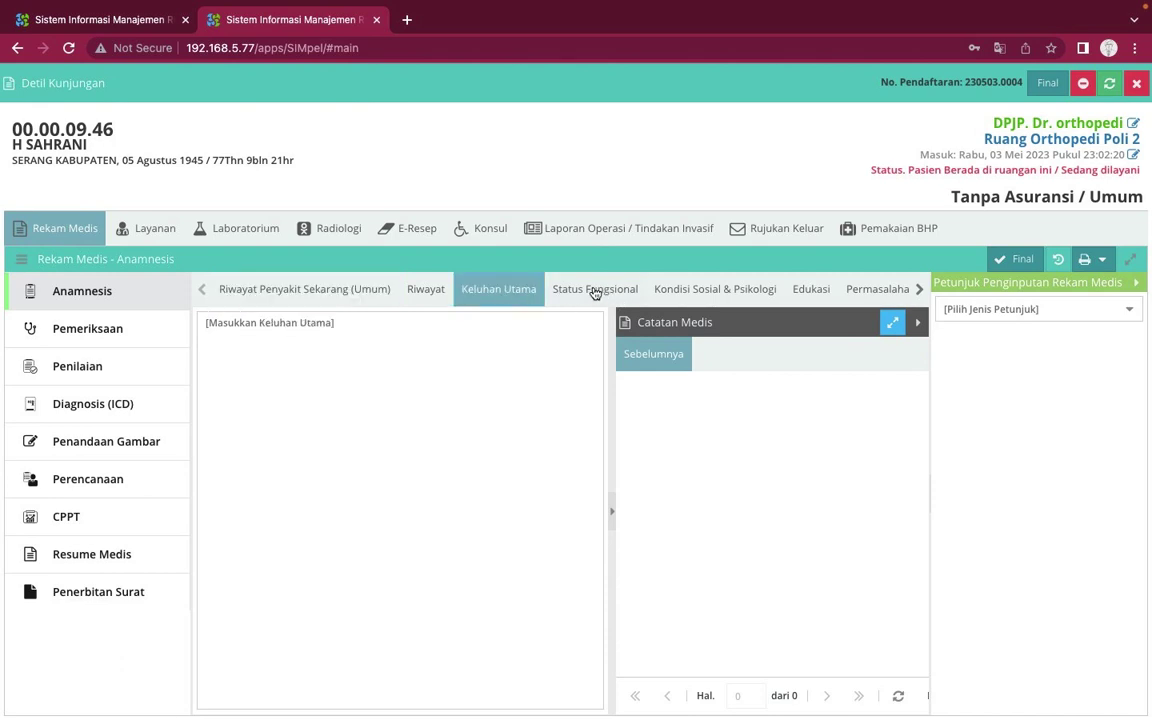
left_click(592, 291)
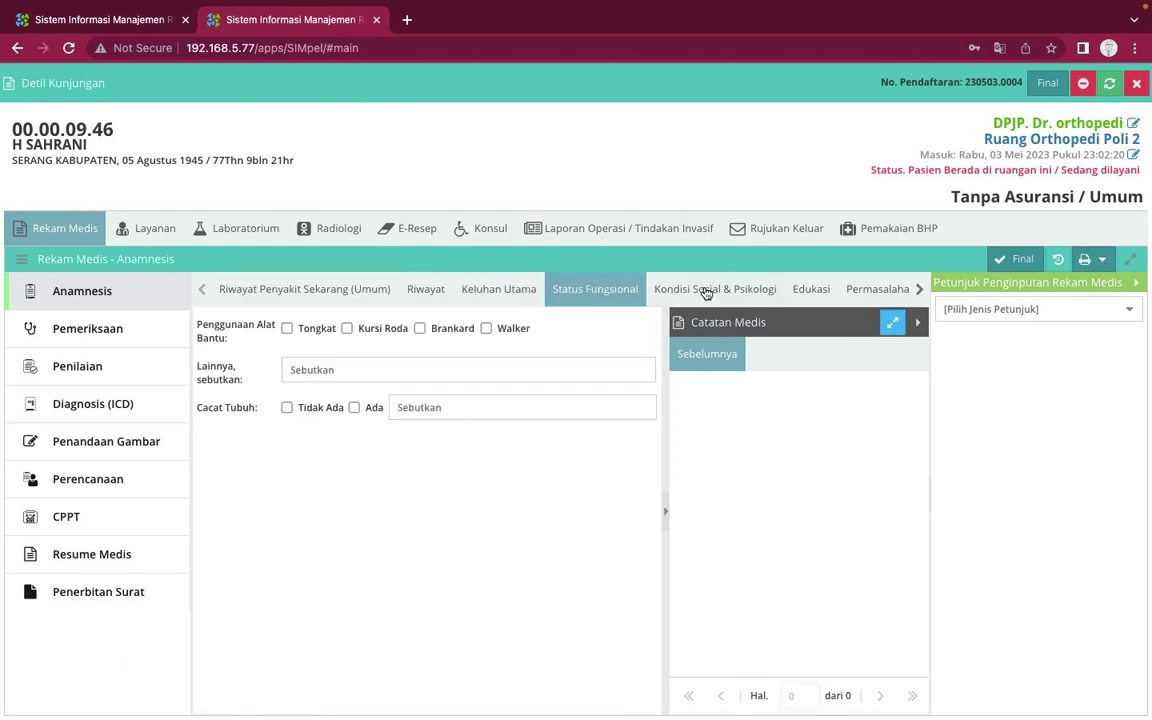
left_click(705, 291)
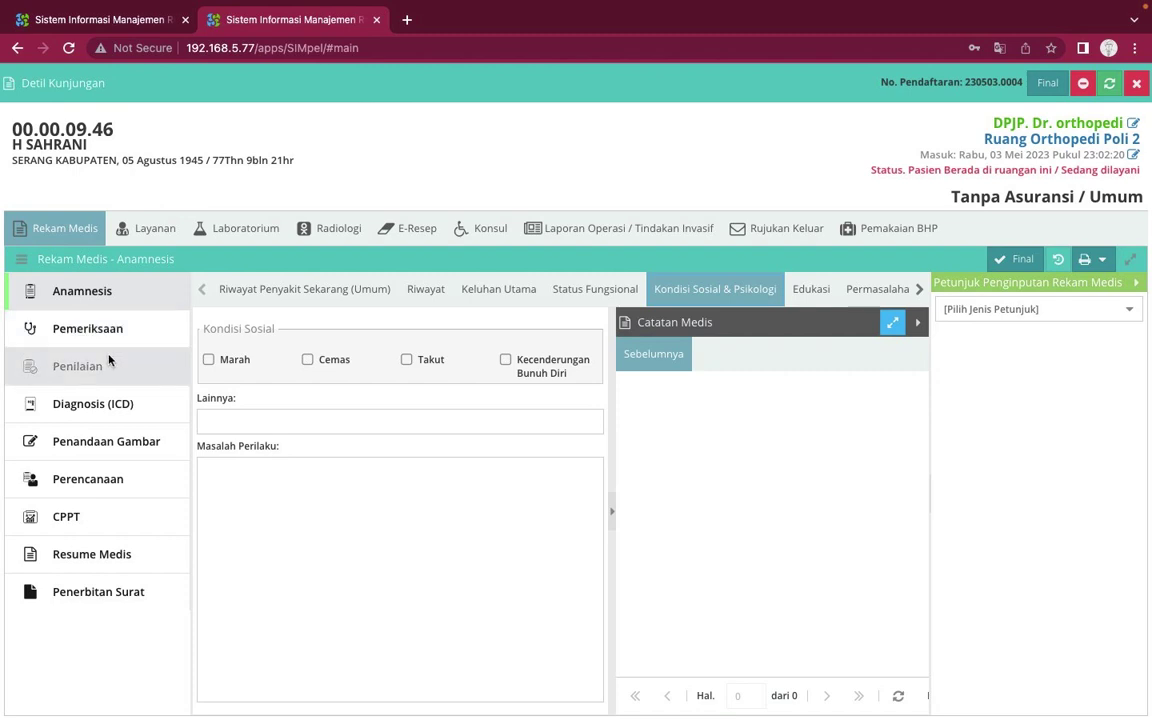
Pass through the Sistolik, Frekuensi Nafas and Frekuensi Nadi fields unchanged, then move to Penilaian
left_click(100, 330)
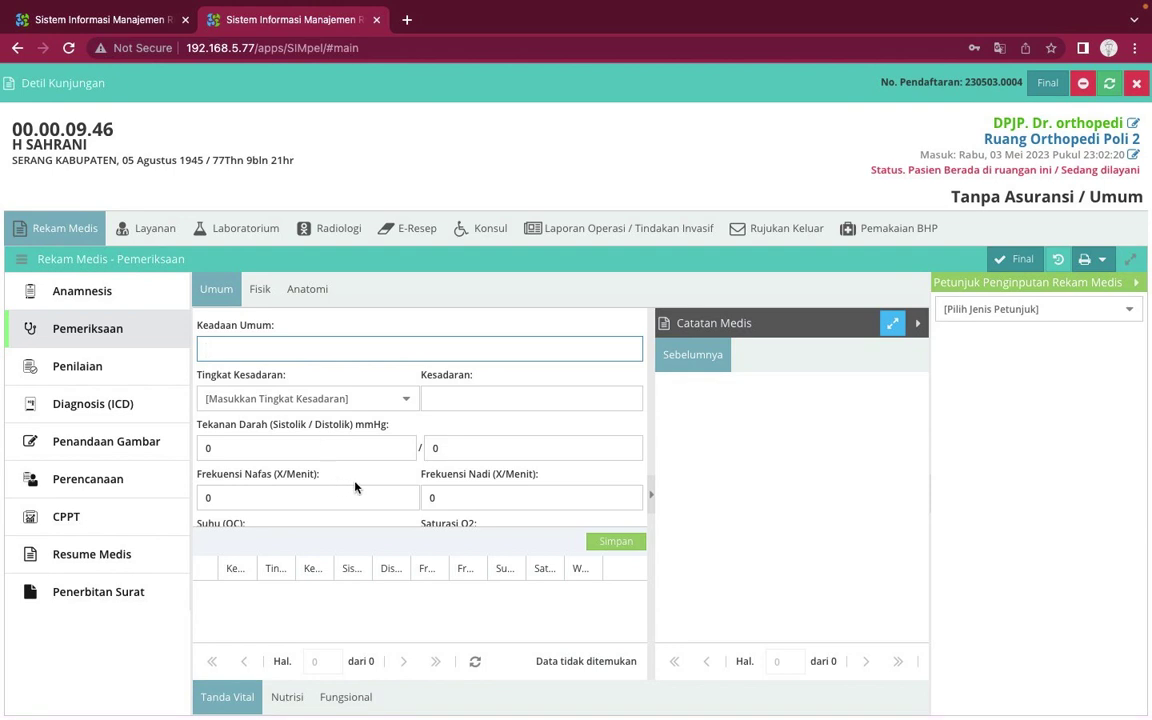
left_click(303, 444)
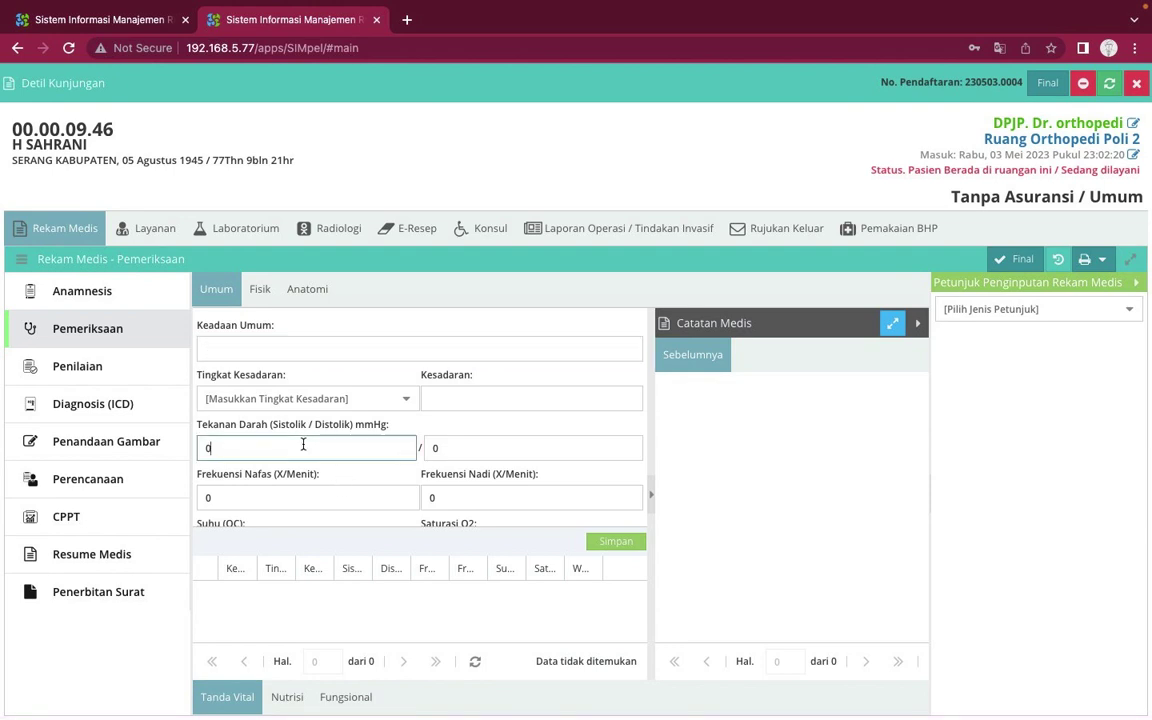
left_click(293, 496)
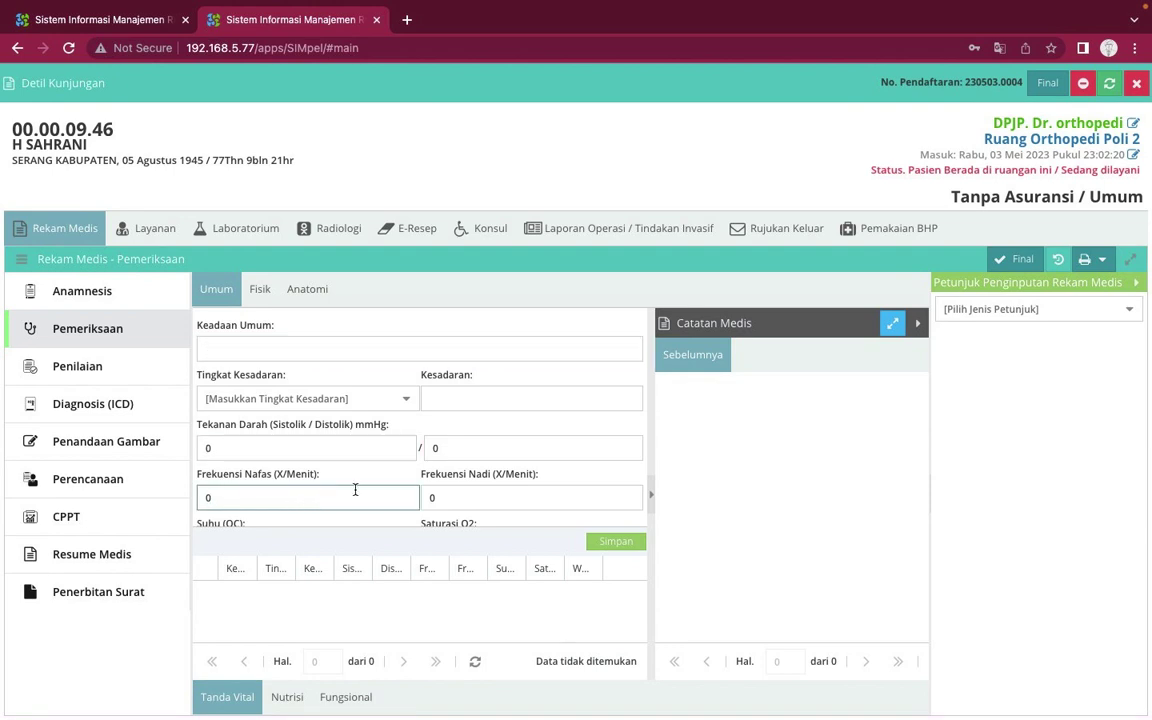
scroll(355, 488, "down", 1)
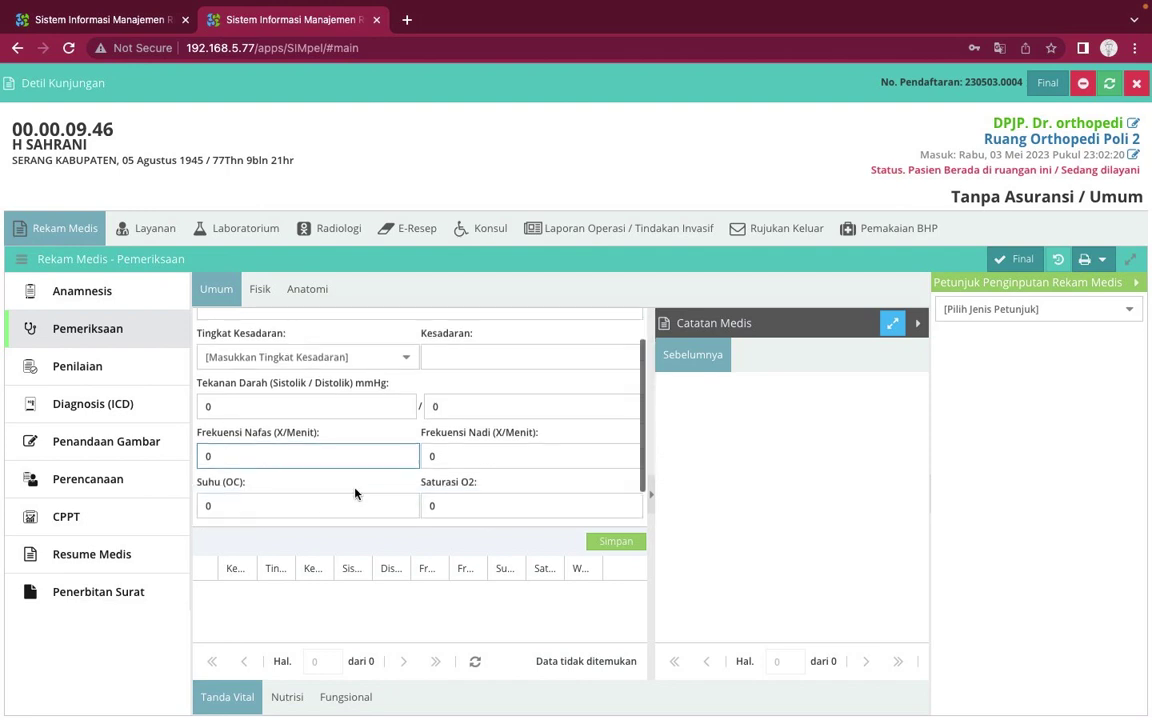
left_click(485, 458)
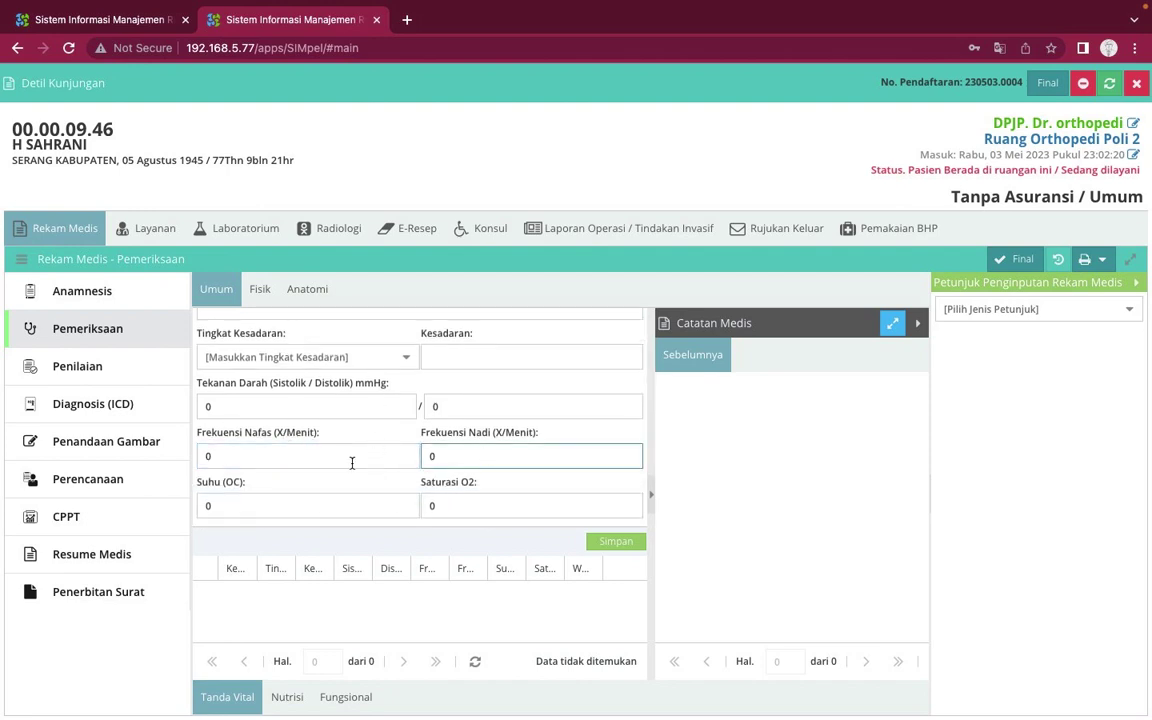
left_click(131, 376)
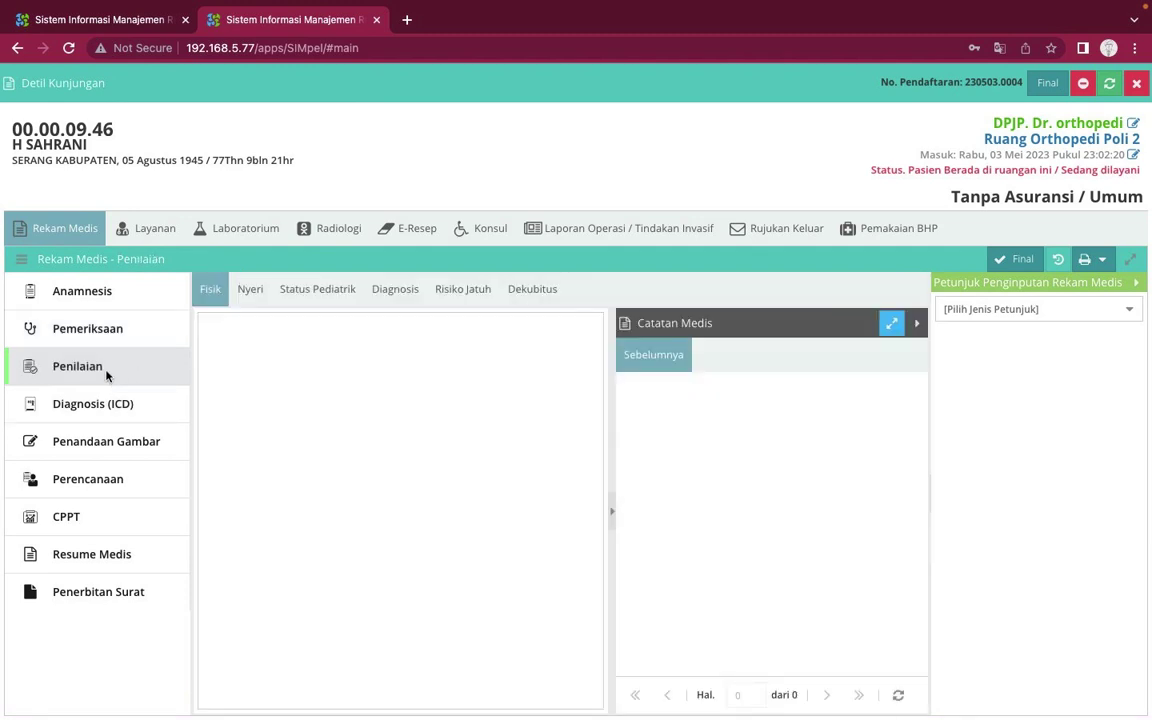
View the Nyeri and Status Pediatrik assessment forms, then move to the Diagnosis (ICD) section
left_click(249, 290)
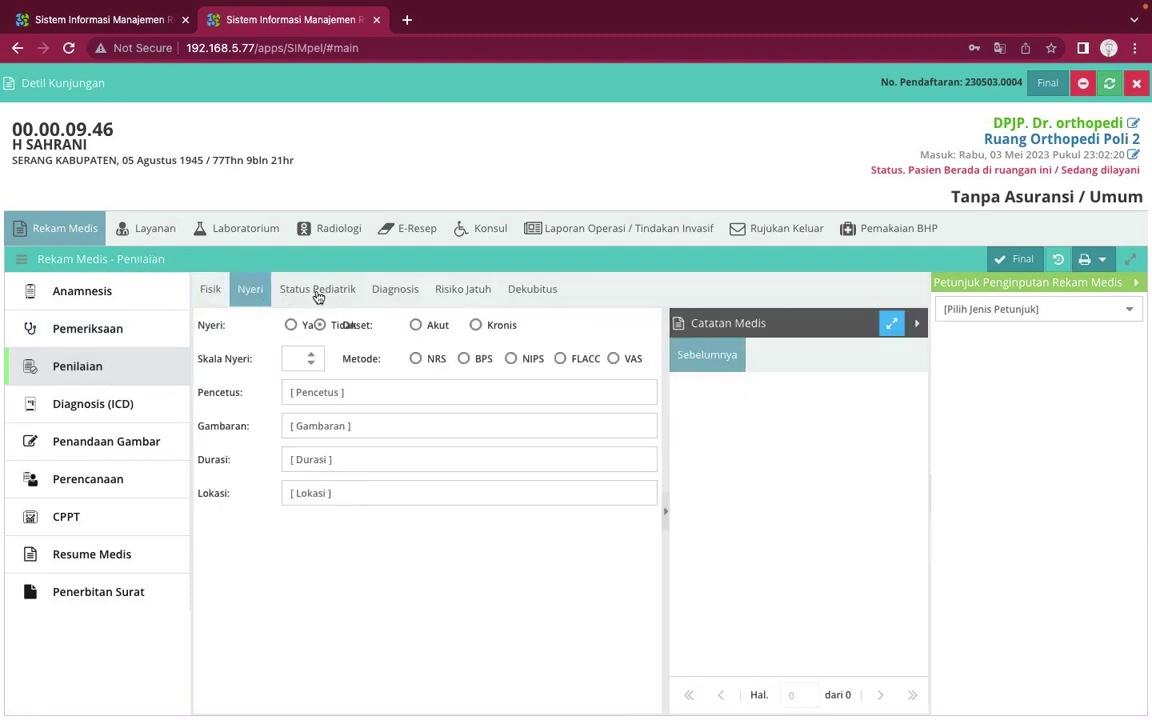
left_click(316, 291)
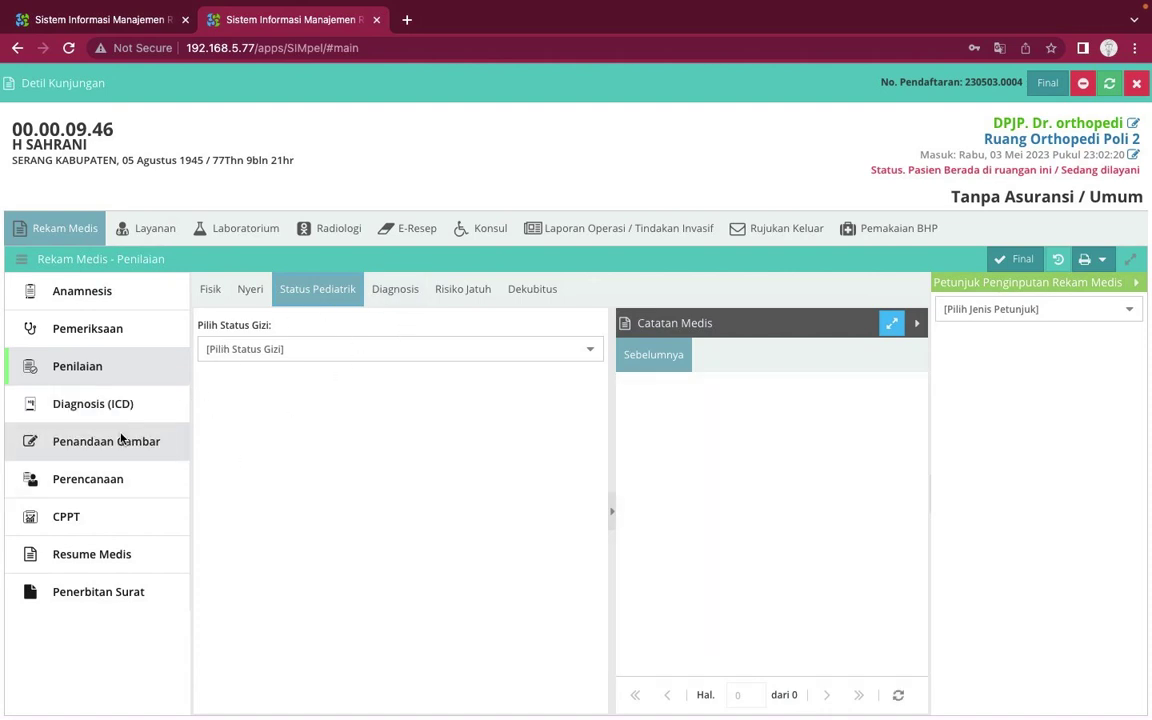
left_click(118, 405)
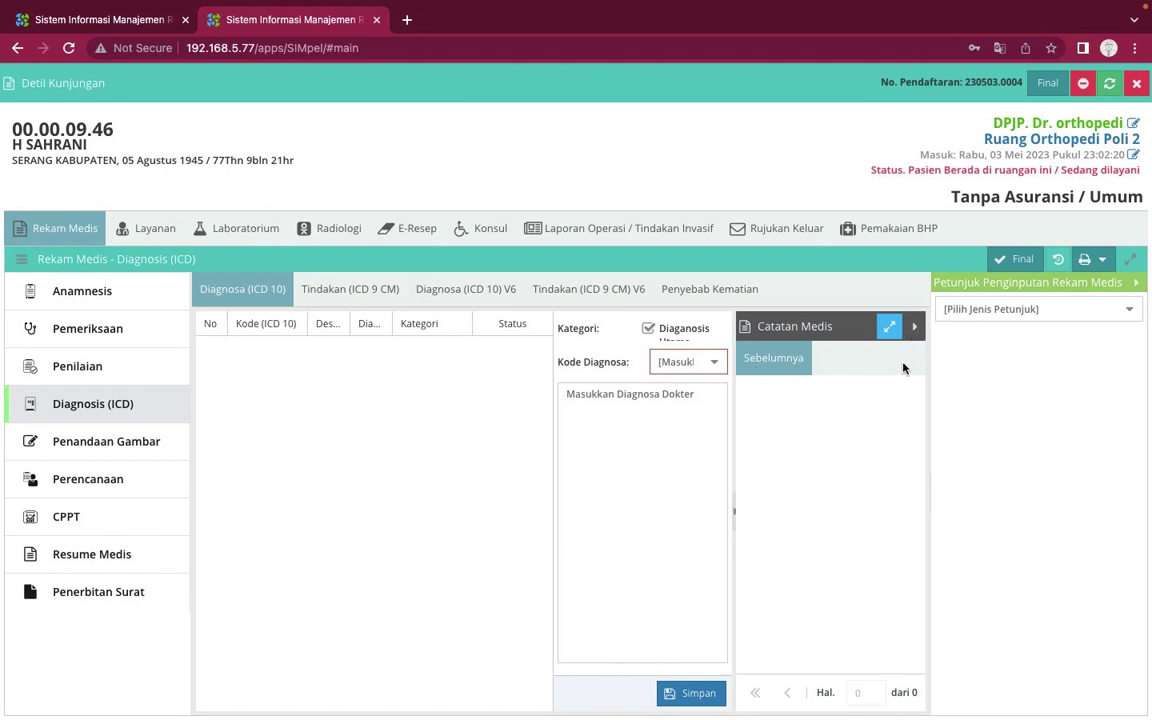
Collapse the Catatan Medis and Petunjuk panels and choose R83 as the ICD-10 diagnosis code
left_click(915, 327)
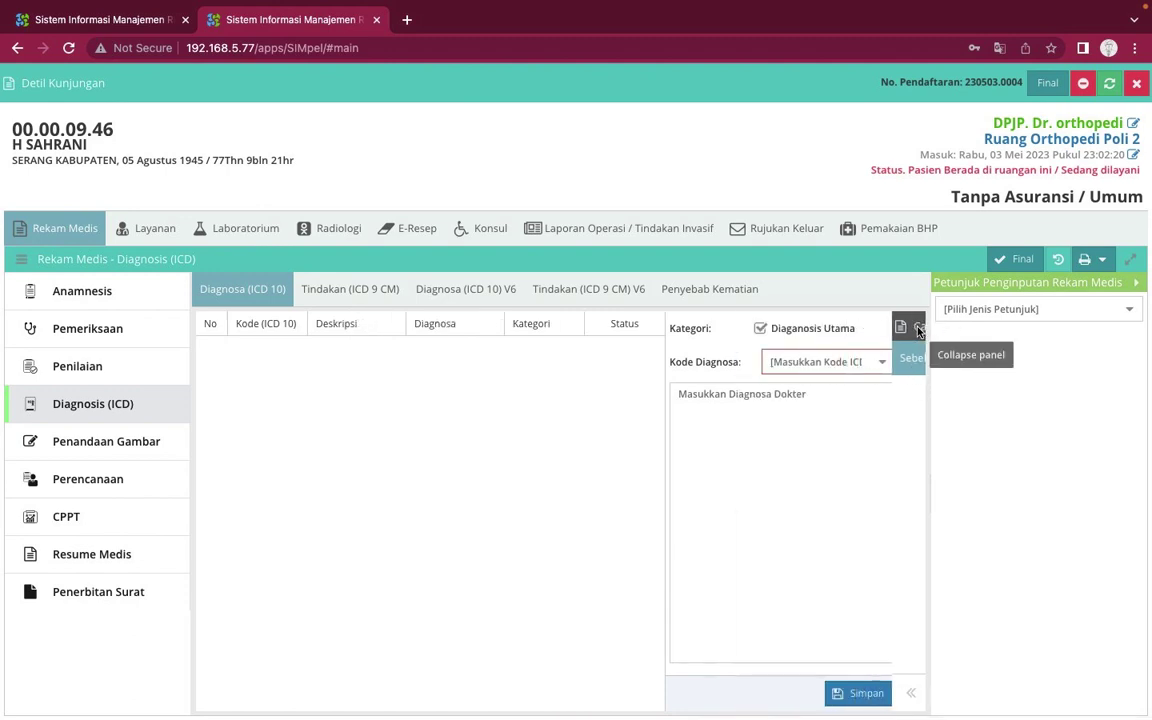
left_click(882, 362)
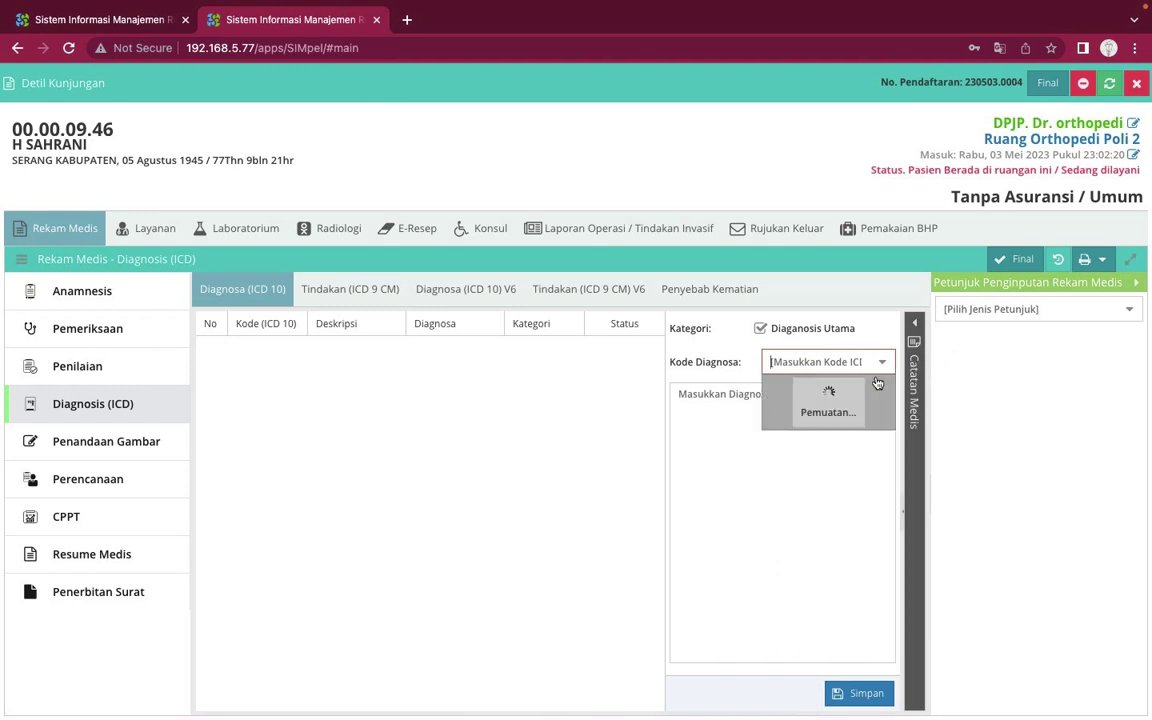
left_click(1138, 290)
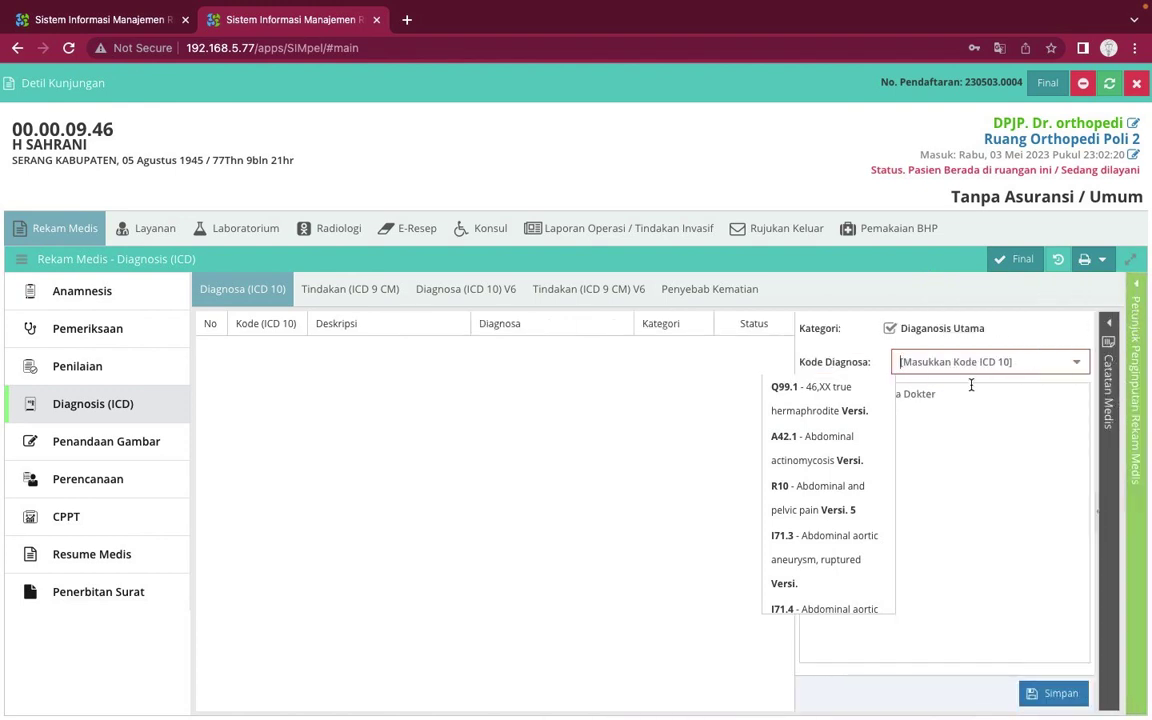
left_click(707, 451)
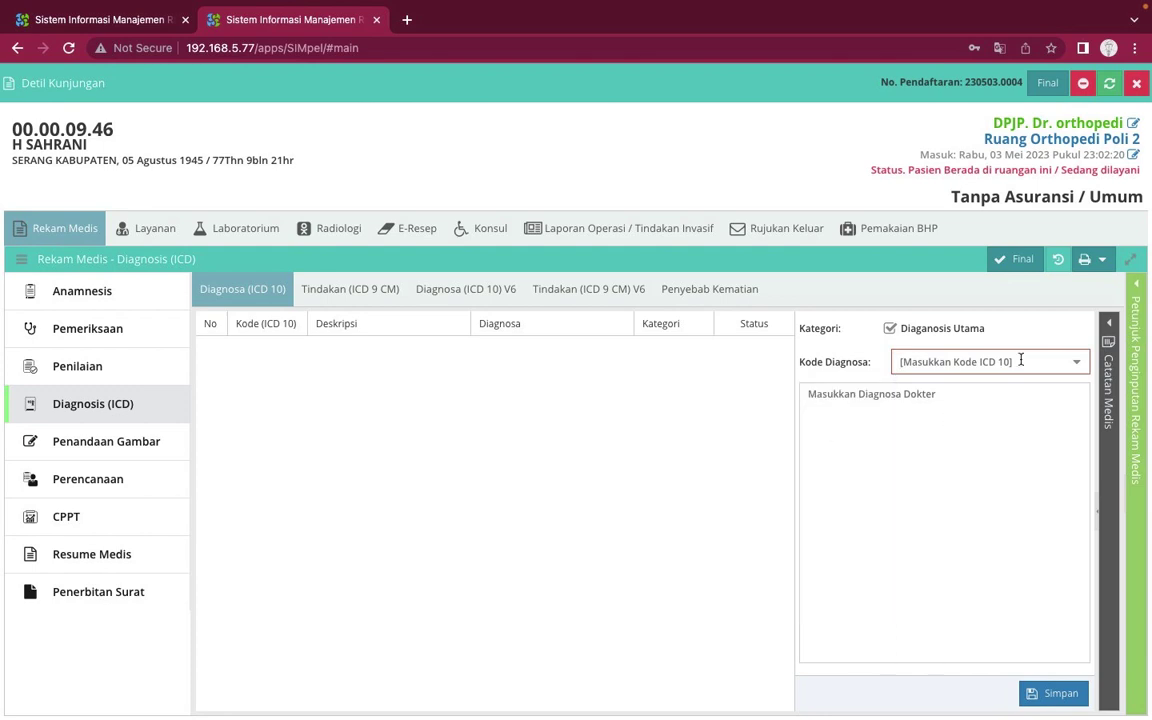
left_click(1078, 363)
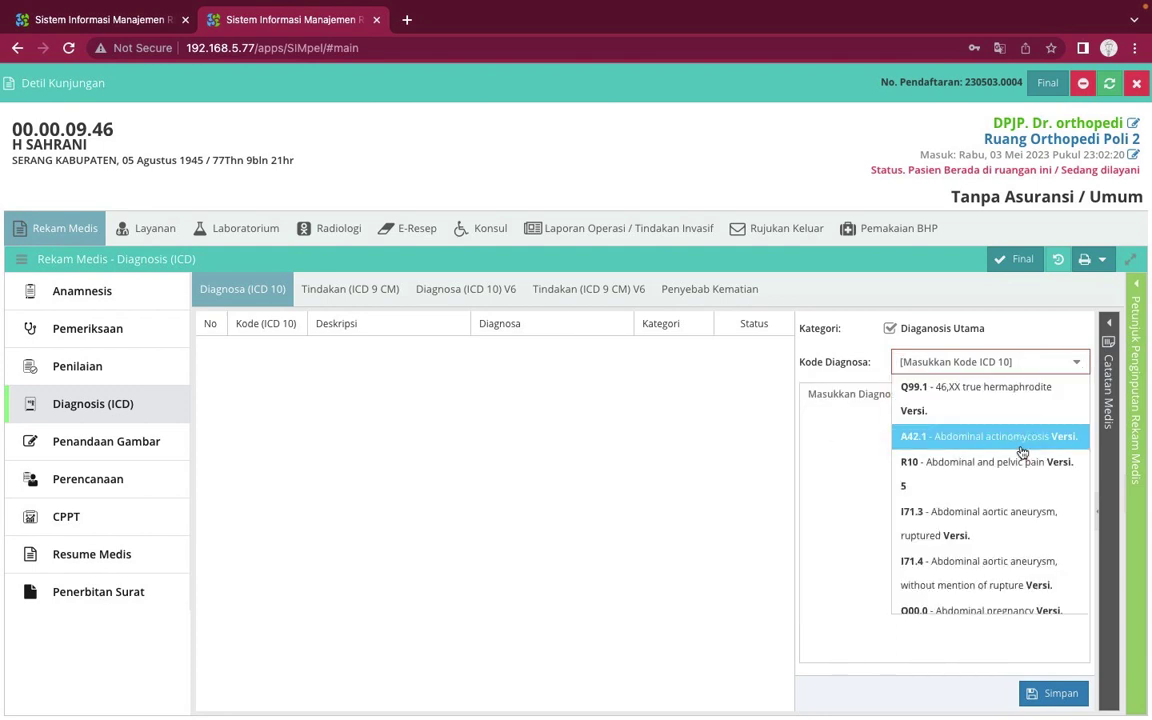
scroll(1013, 482, "down", 8)
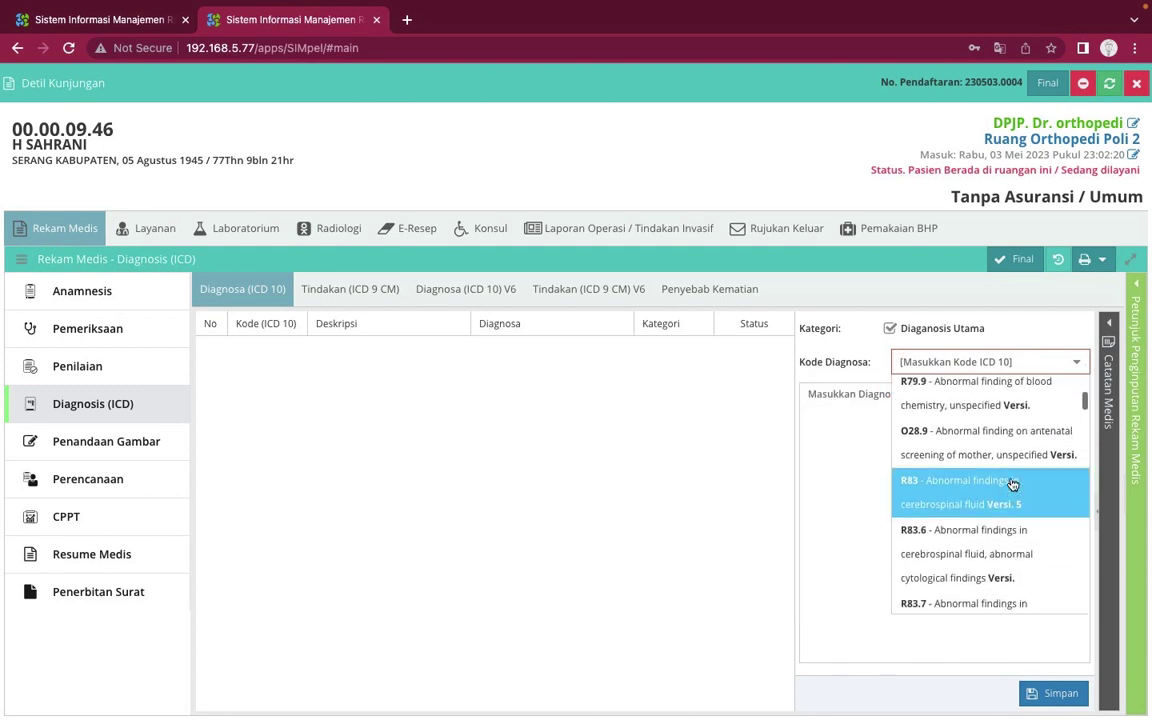
left_click(941, 472)
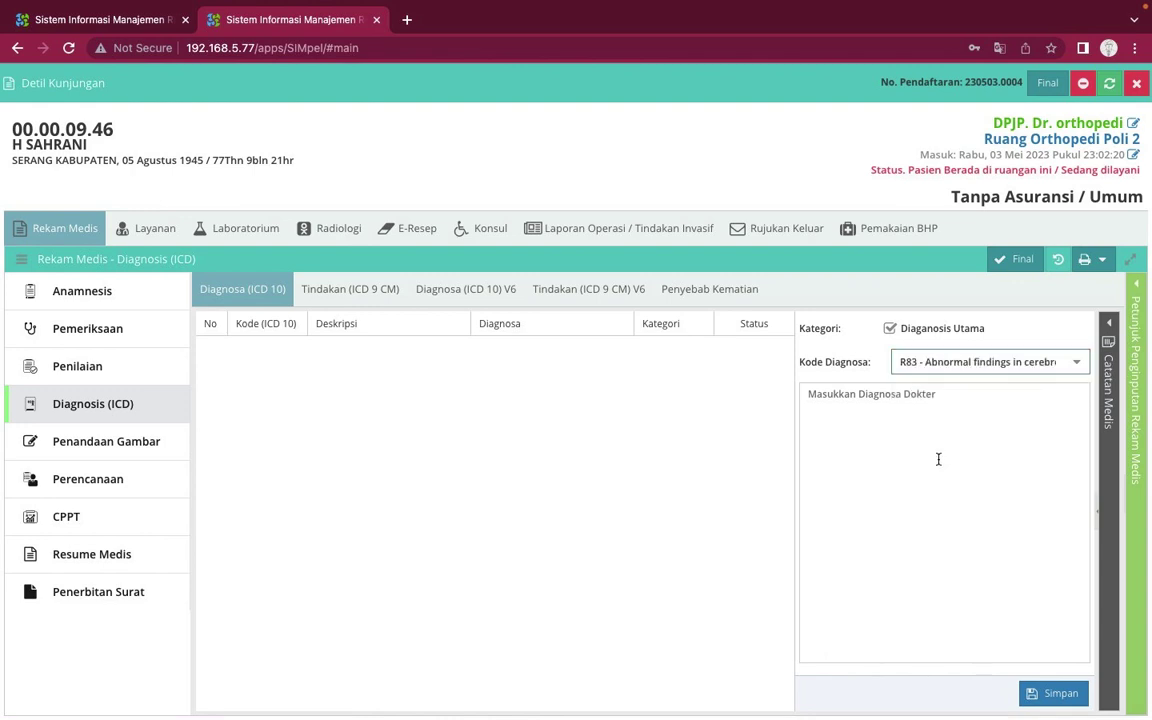
Begin typing the doctor's diagnosis note ('diagno') in the Masukkan Diagnosa Dokter box
left_click(927, 430)
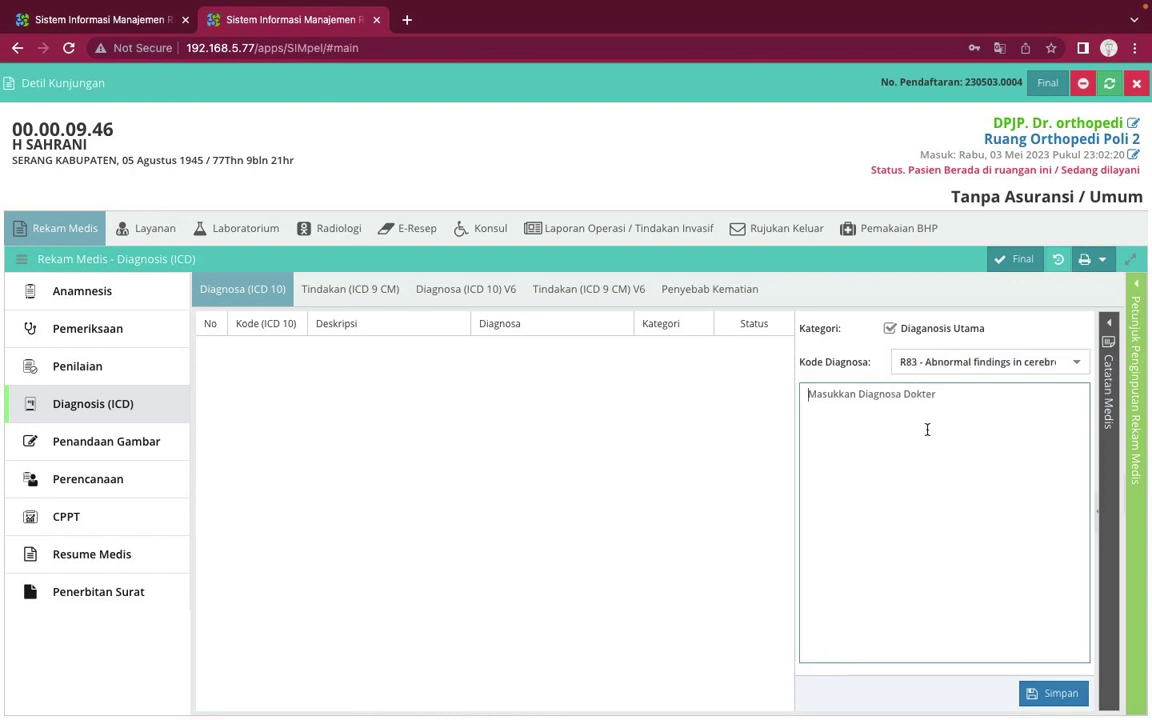
type("nbf")
key("BackSpace")
key("BackSpace")
type("dig")
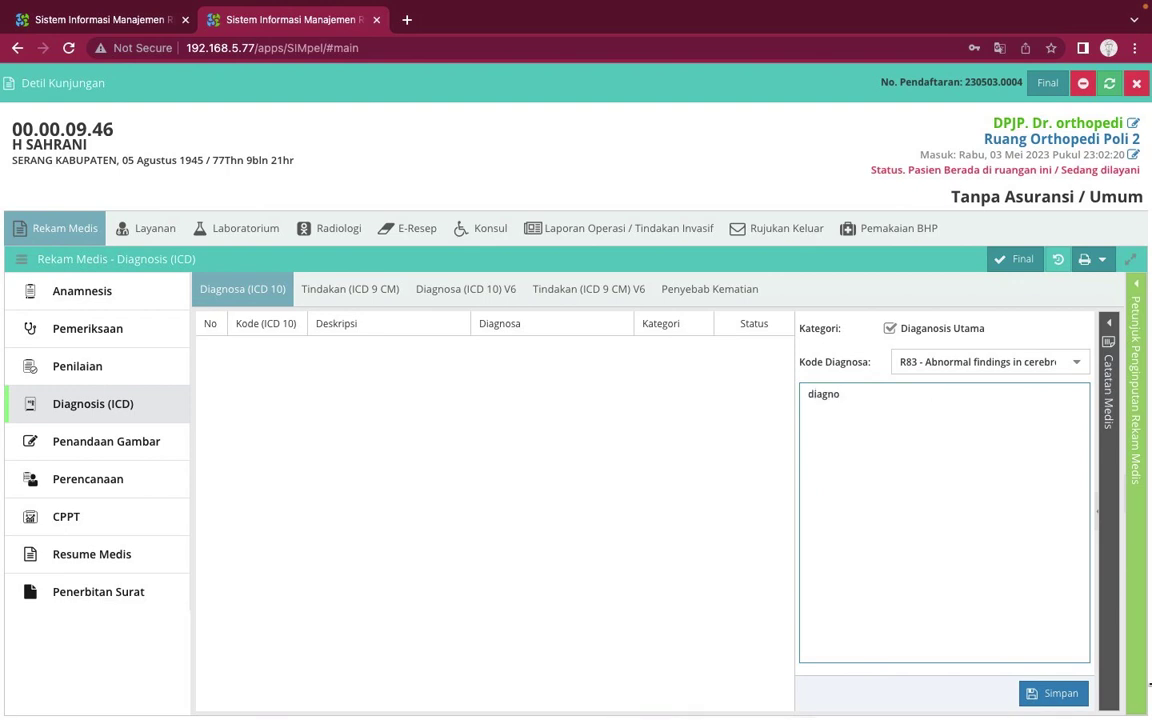
Load the full-body outline template onto the Penandaan Gambar canvas, confirming with Ya
left_click(145, 438)
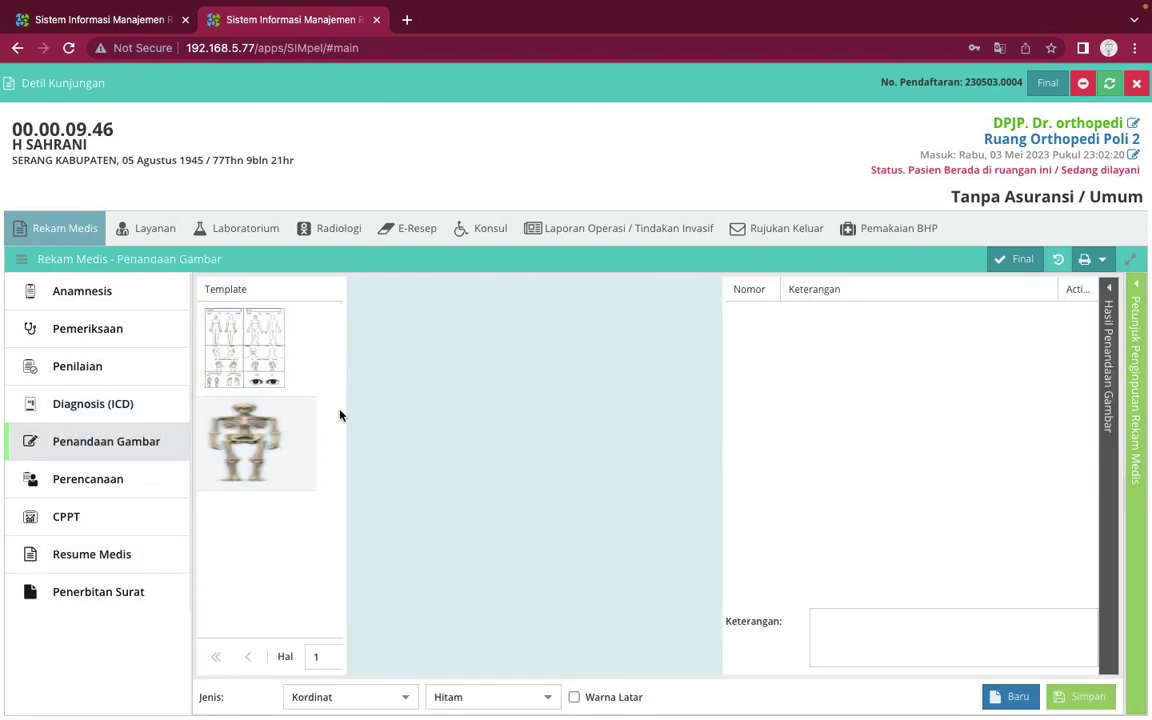
left_click(258, 443)
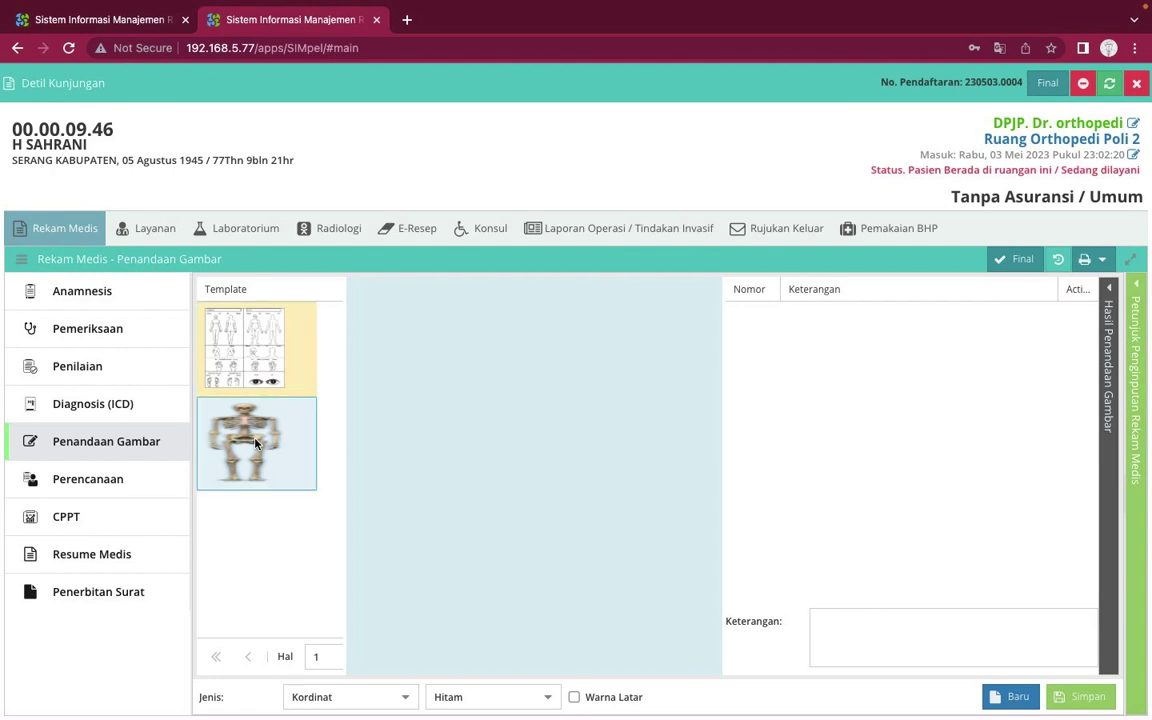
left_click(256, 443)
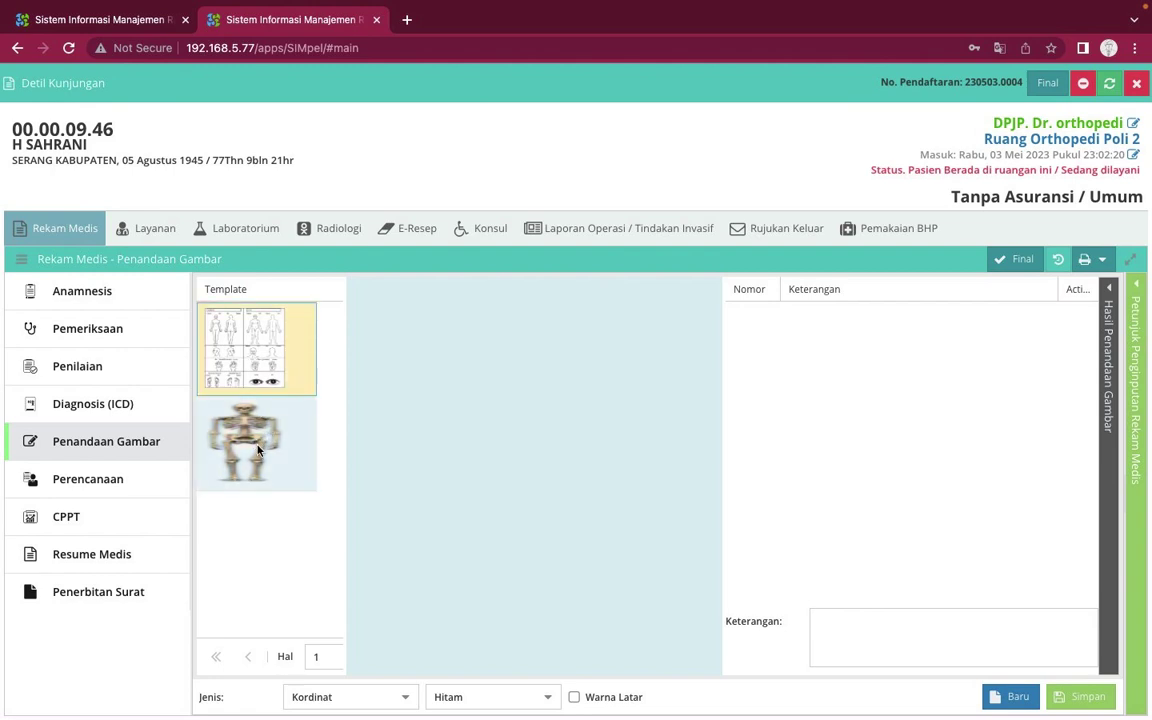
left_click(251, 347)
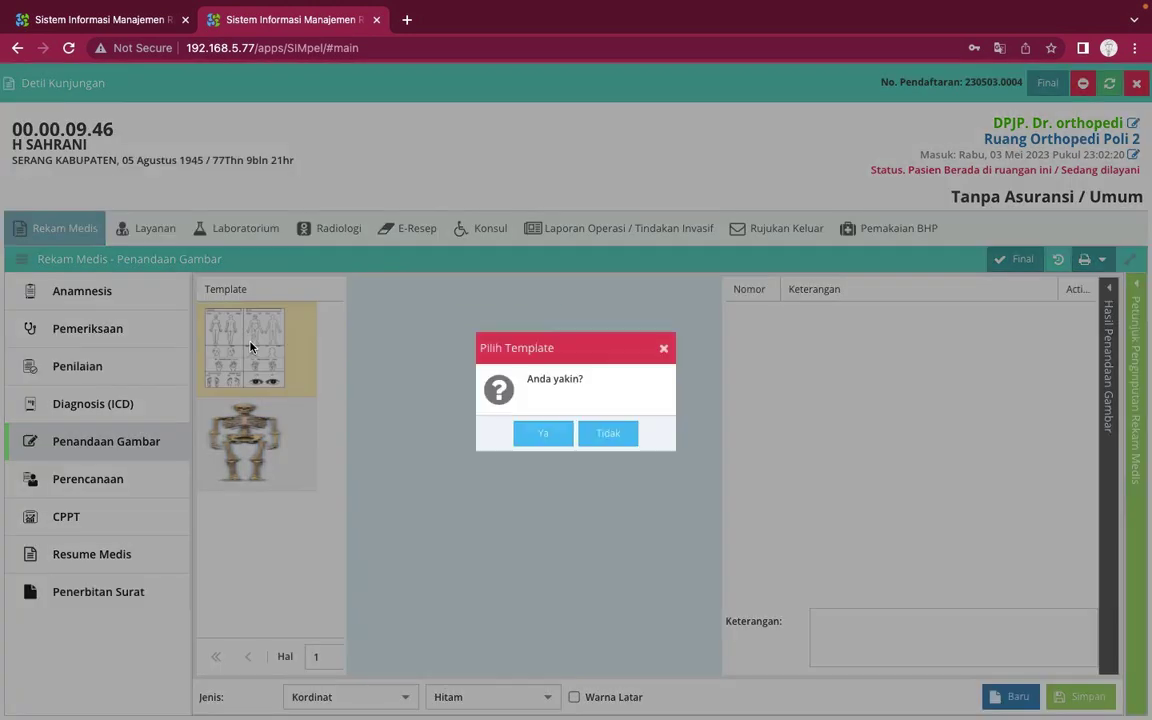
left_click(543, 438)
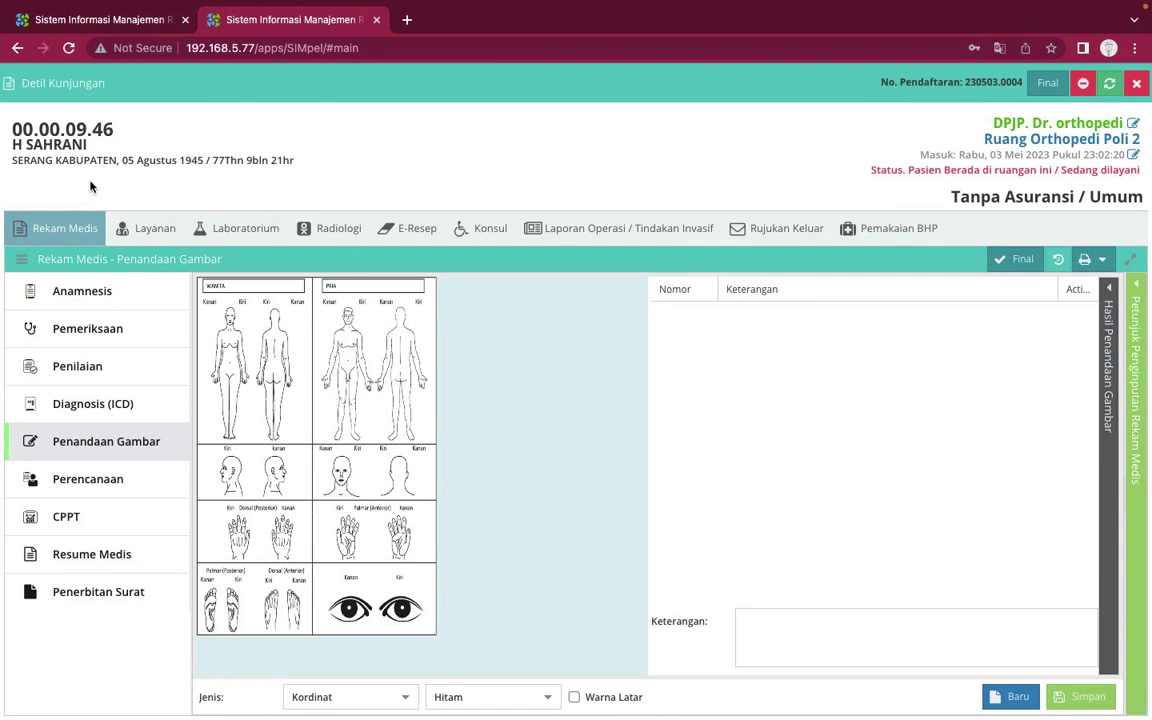
Place three red circle markers on the body chart's legs and knee
left_click(398, 697)
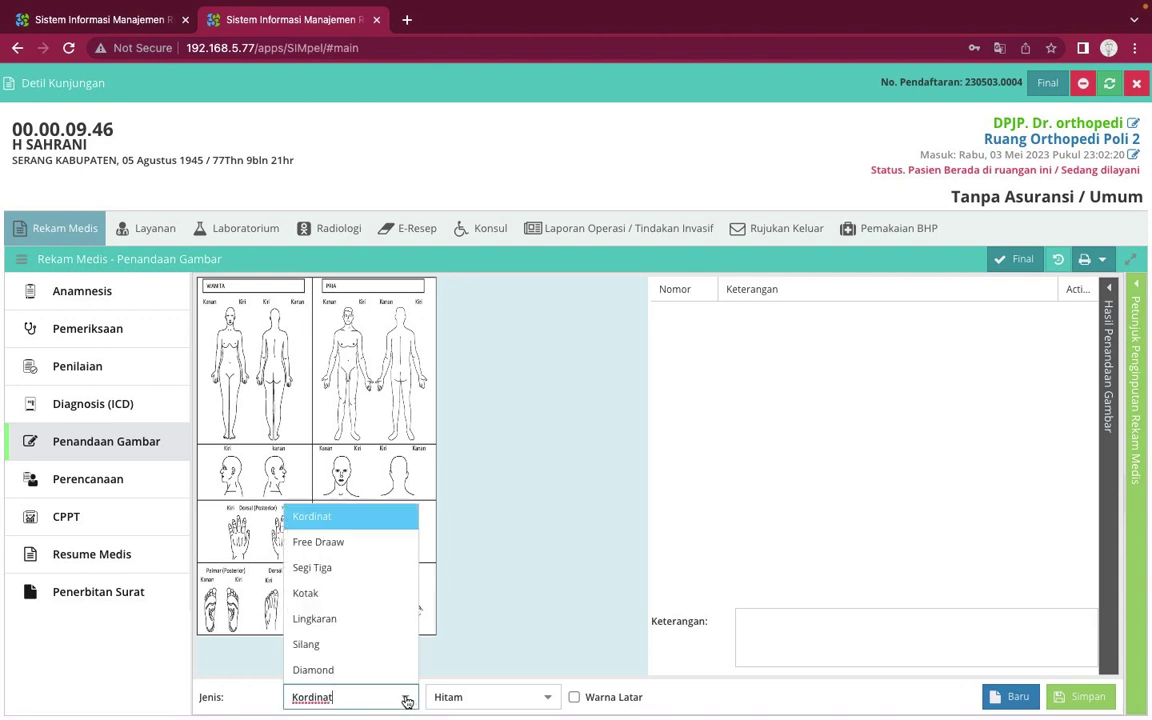
left_click(337, 617)
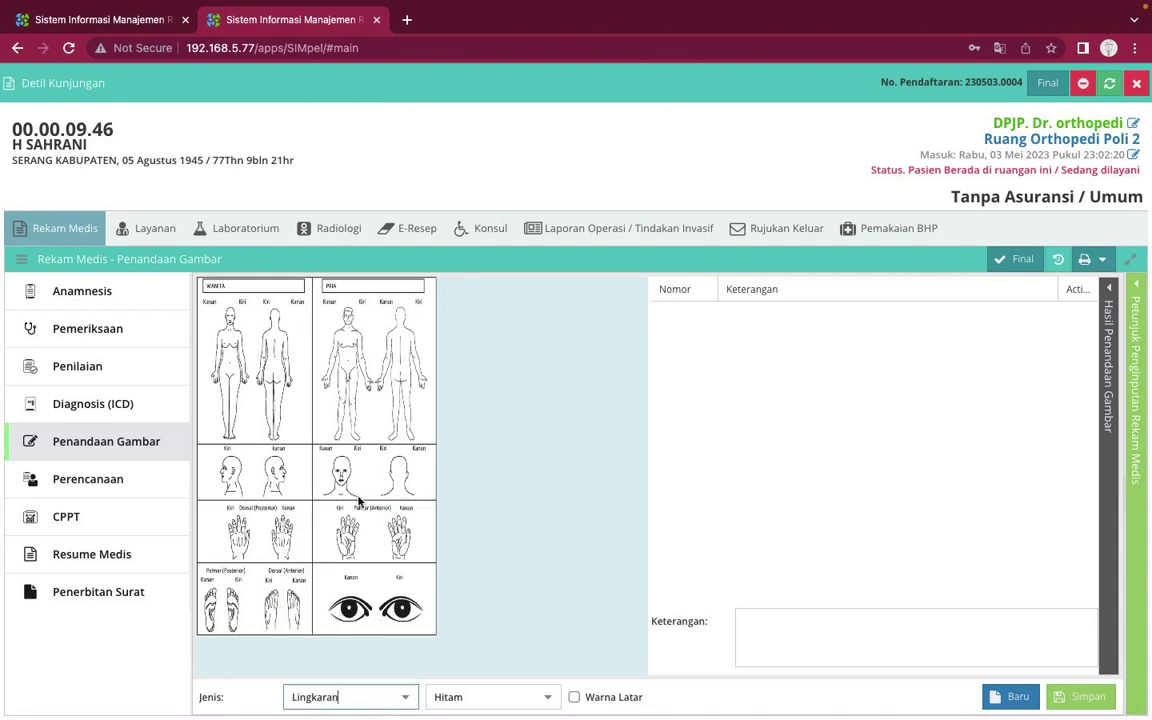
left_click(546, 697)
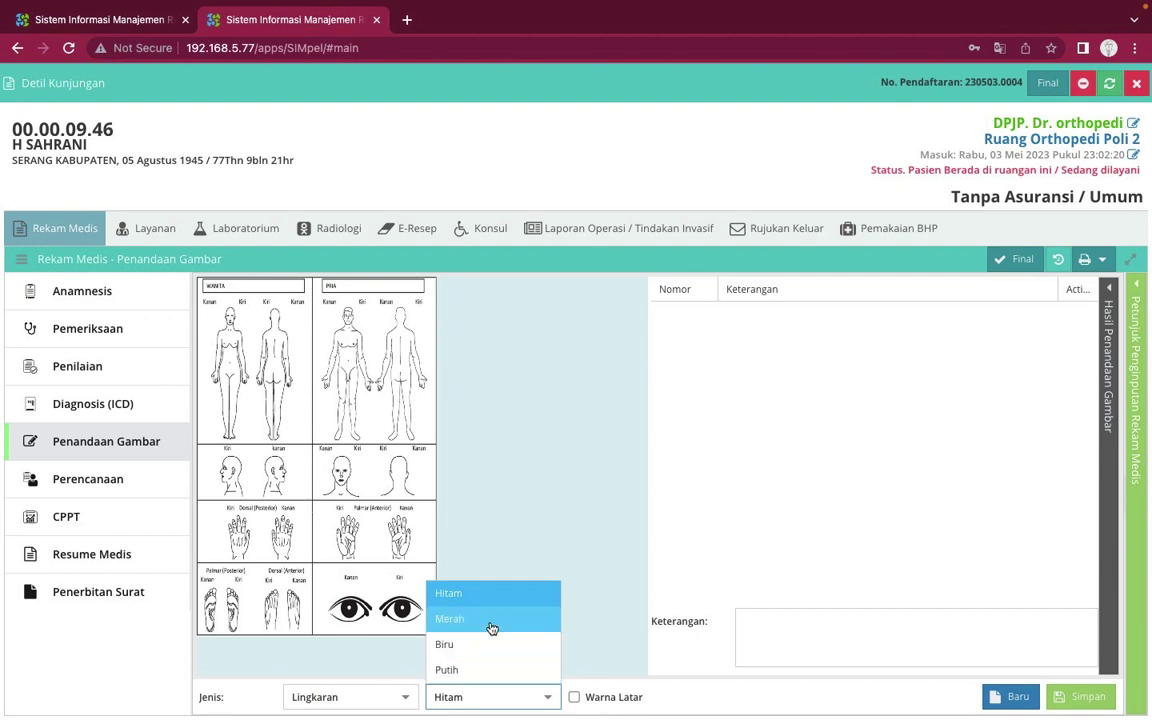
left_click(491, 620)
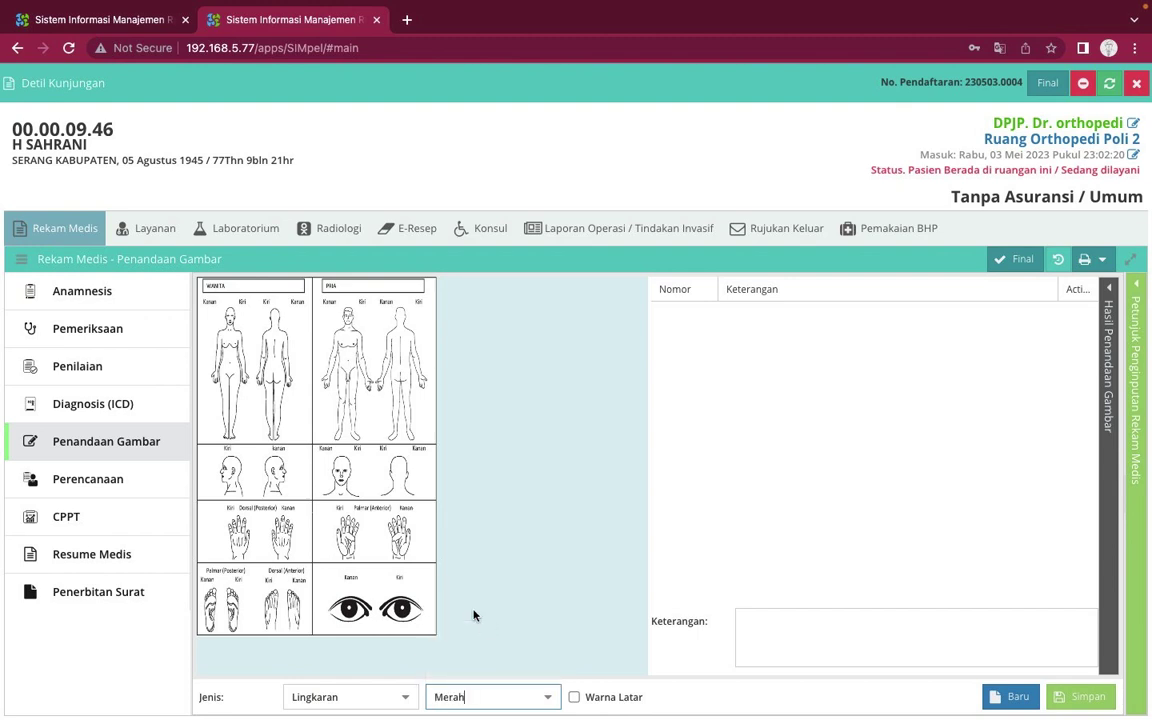
left_click(342, 401)
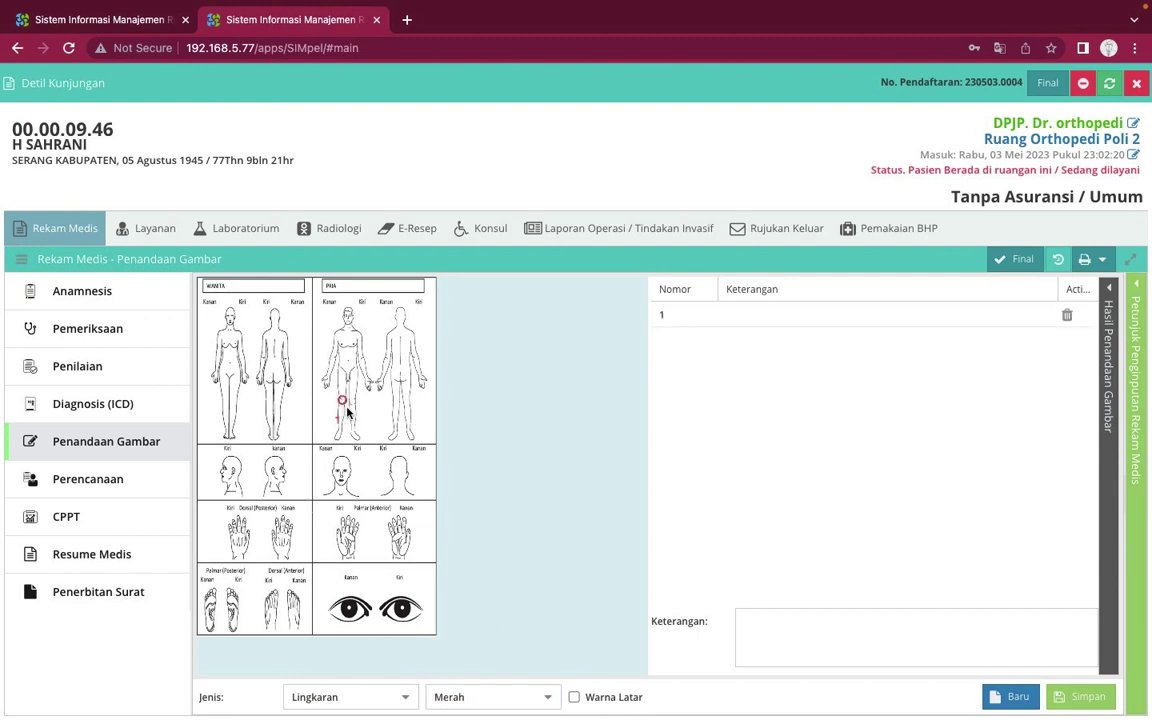
left_click(357, 441)
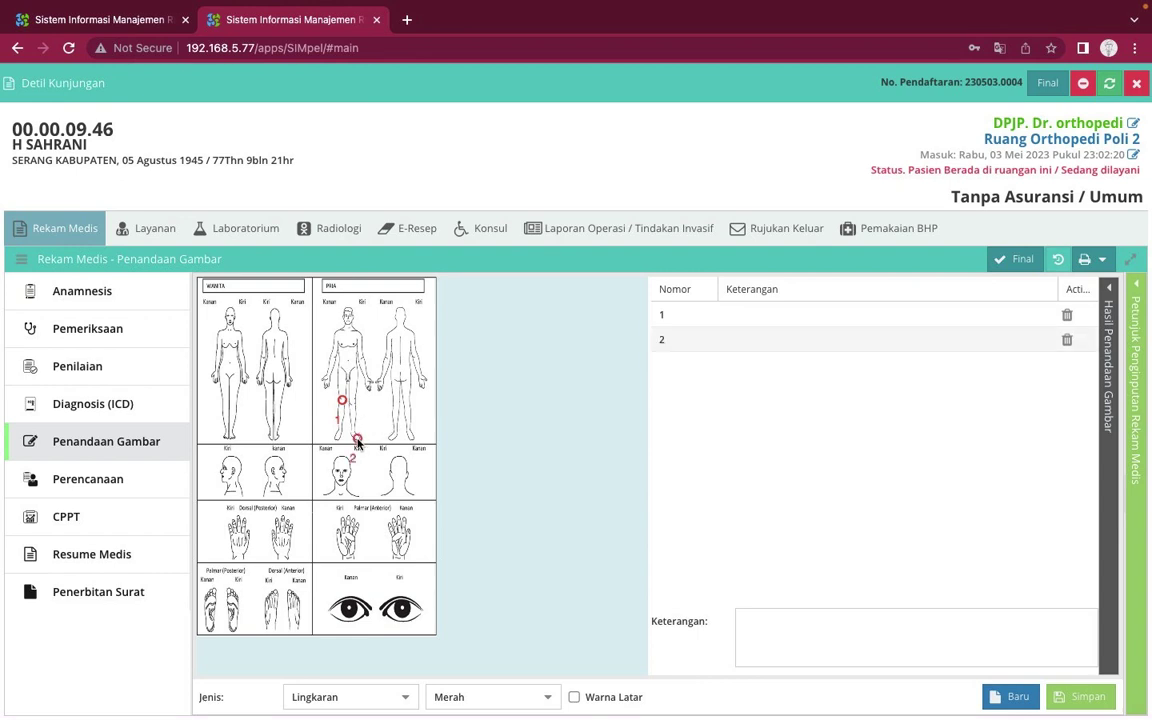
left_click(364, 369)
Describe the markers as 'lutut terasa sakit', 'jempol kaki bengkak' and 'lengan bengkak'
left_click(823, 314)
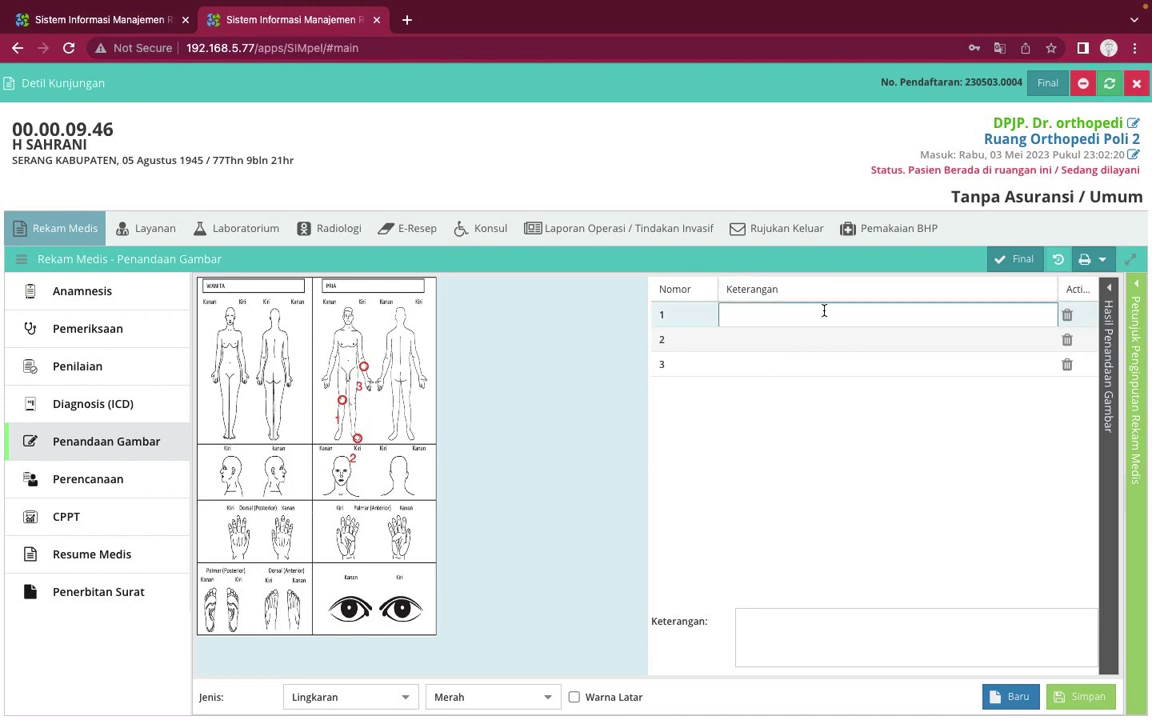
type("lutut terasa sakit")
left_click(859, 342)
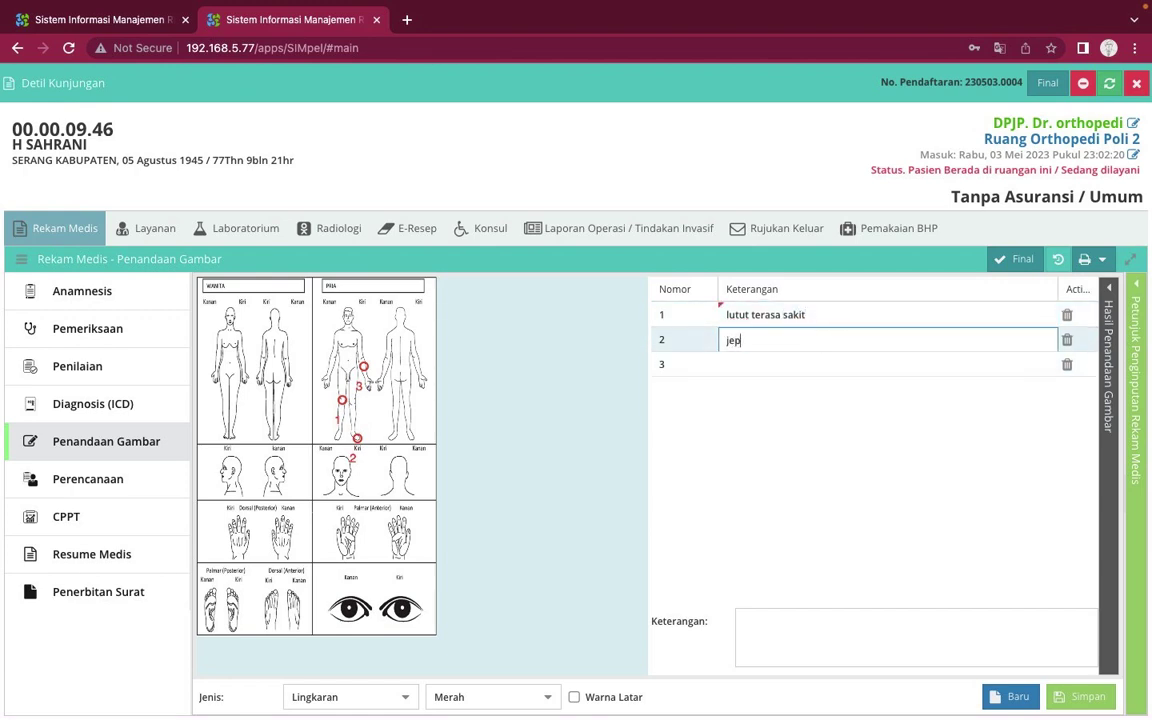
type("jempol kaki bengkak")
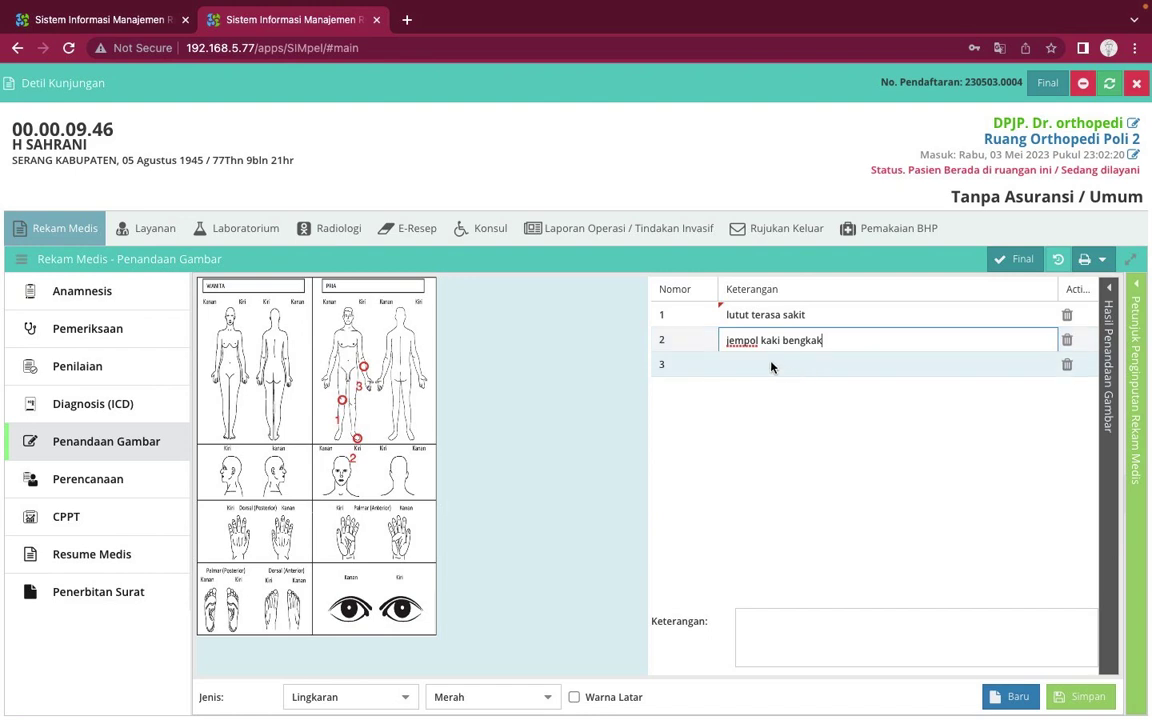
left_click(796, 372)
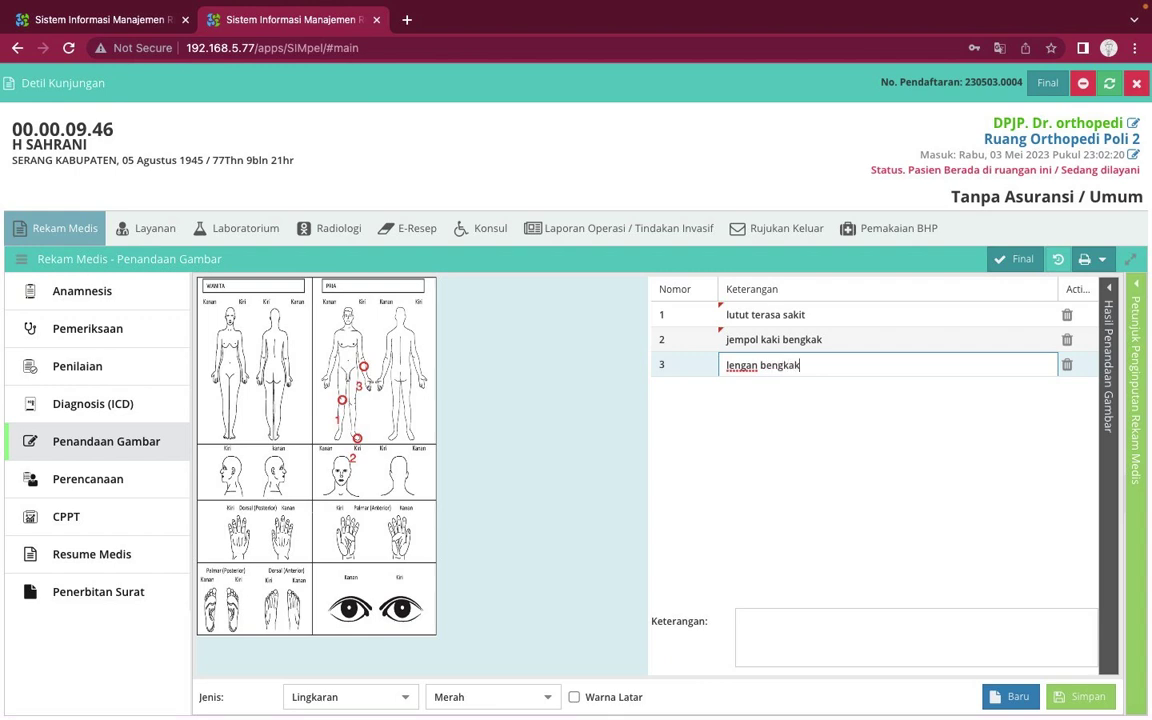
key("Return")
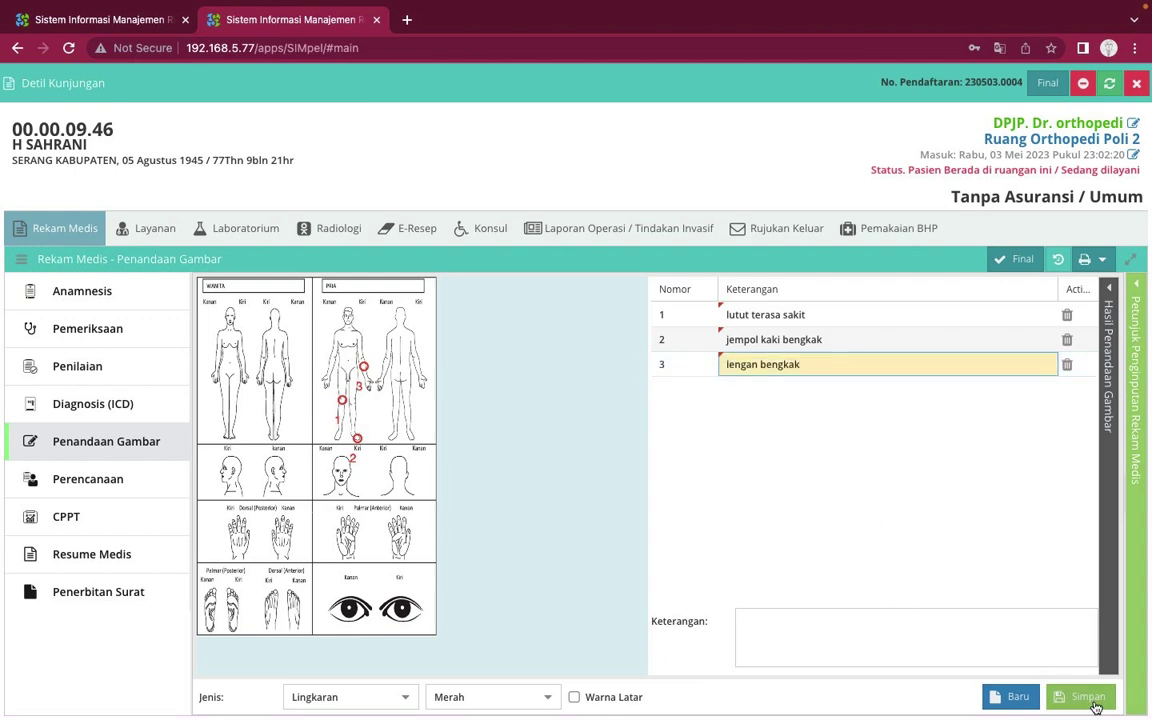
Save the body markers, then delete marker 3 'lengan bengkak', keeping the first two
left_click(1096, 707)
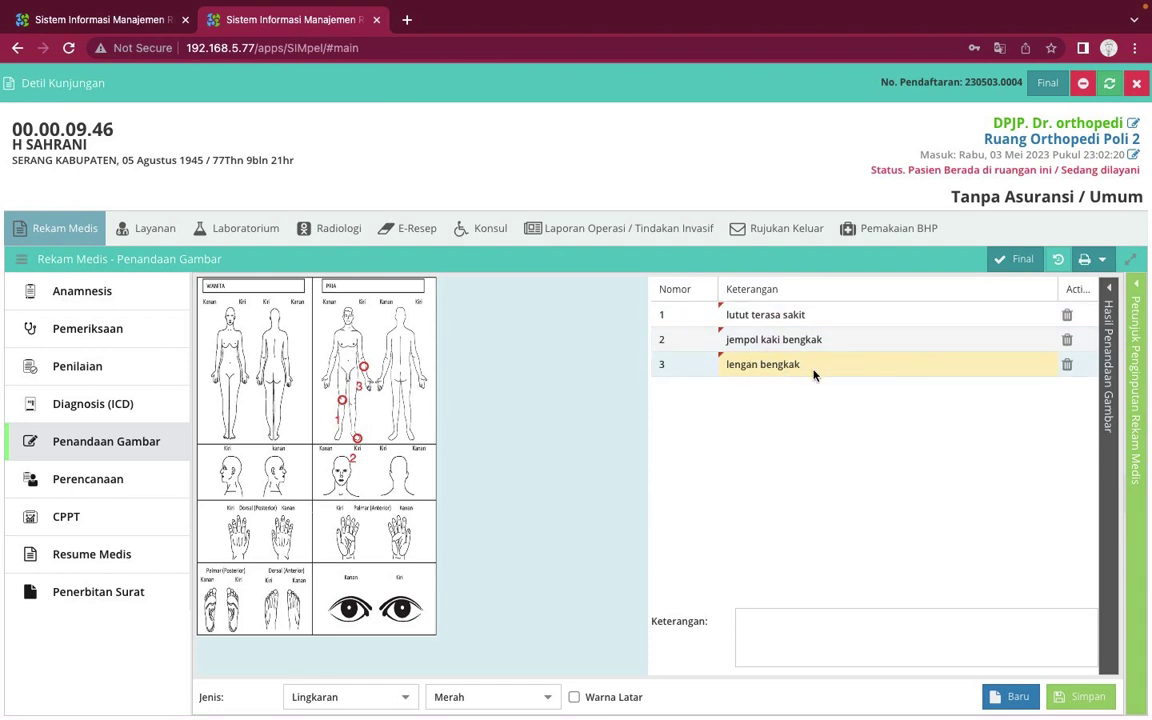
left_click(1067, 366)
left_click(532, 434)
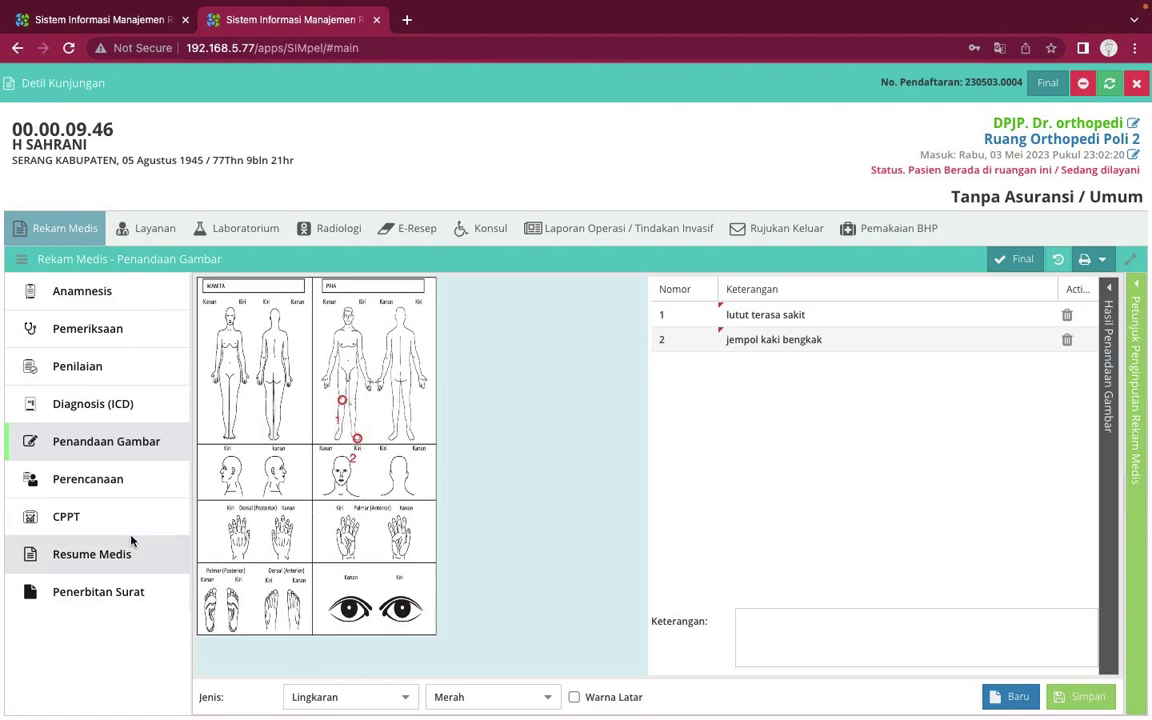
Browse the Perencanaan plans: therapy, follow-up visit, inpatient admission and sick note
left_click(110, 496)
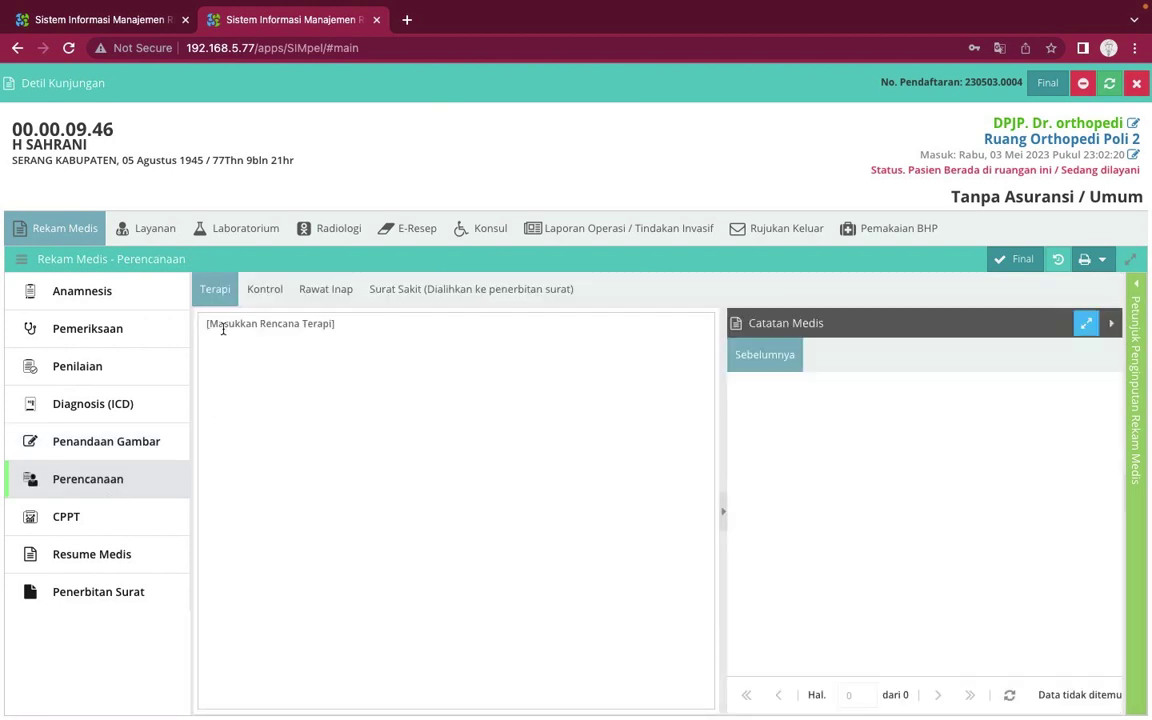
left_click(268, 292)
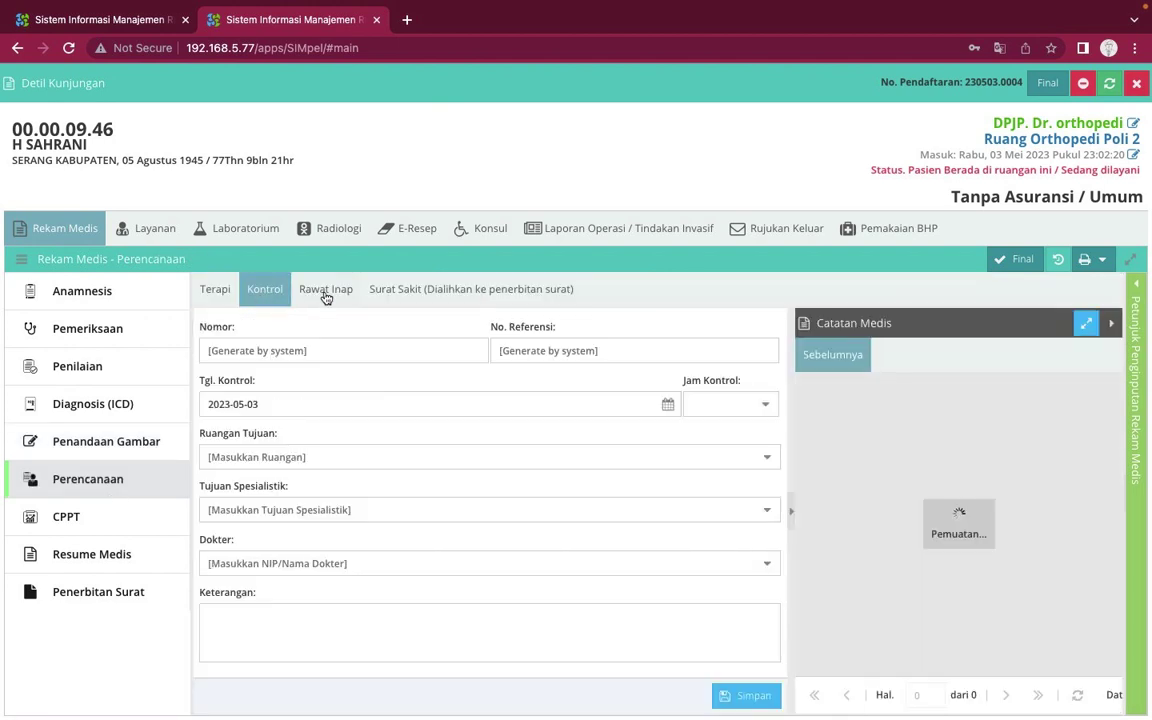
left_click(330, 291)
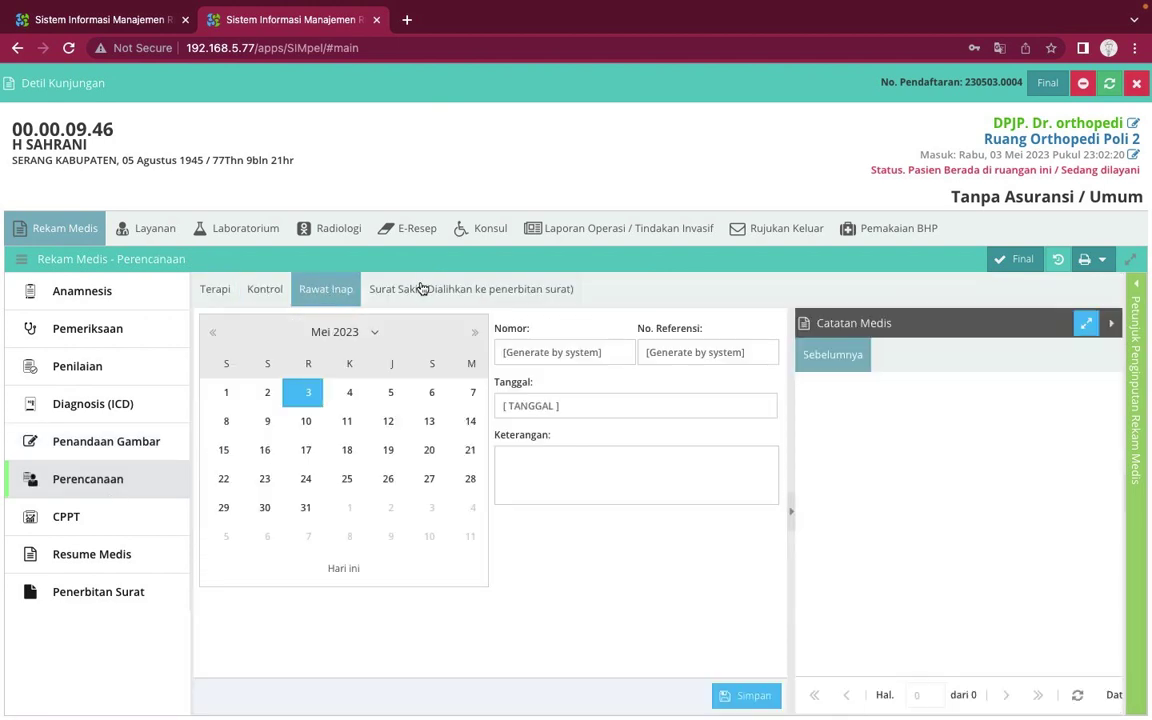
left_click(422, 289)
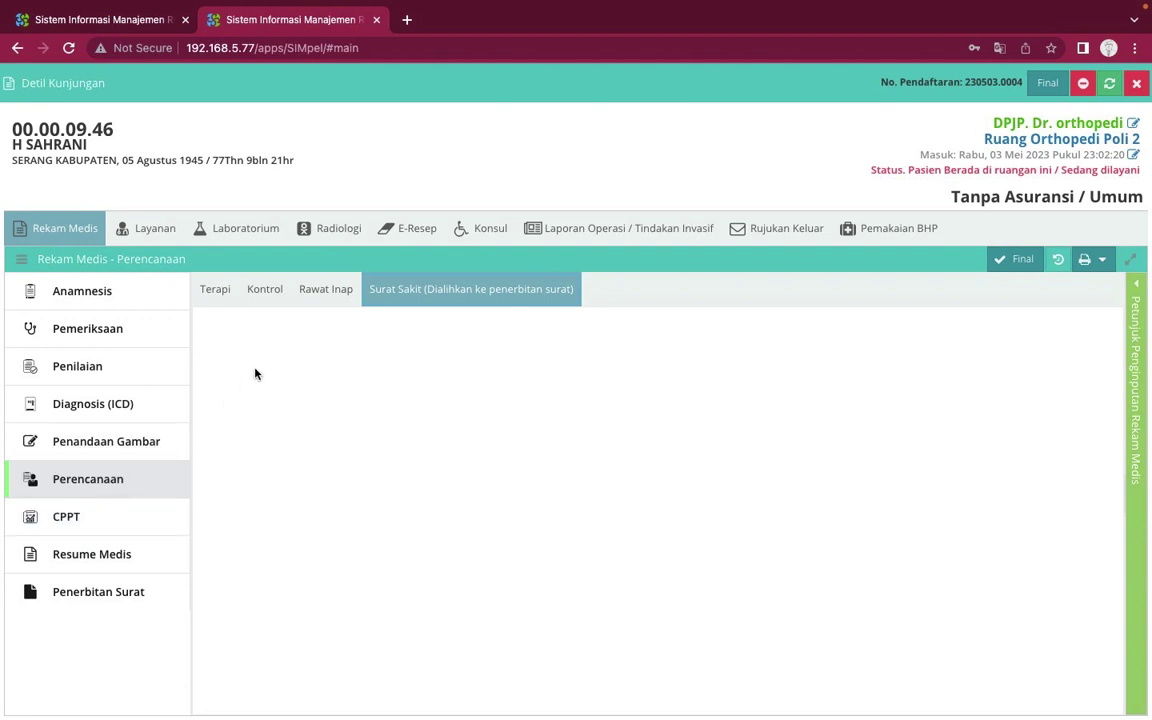
left_click(217, 292)
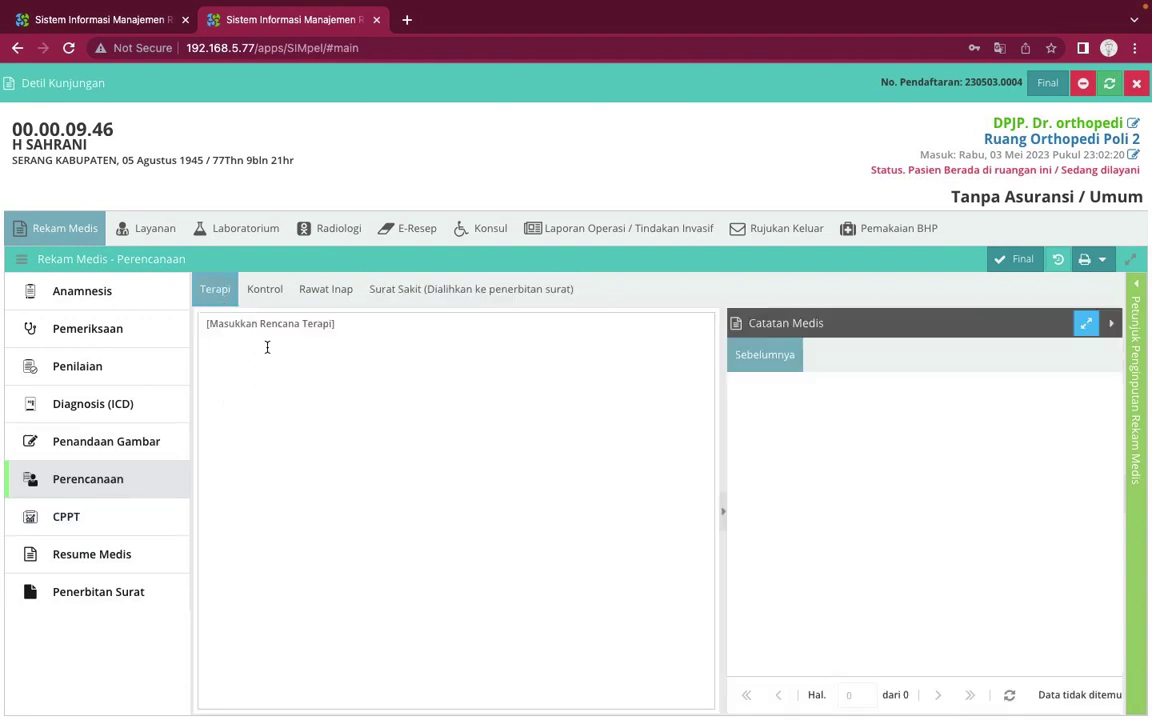
left_click(265, 345)
left_click(265, 294)
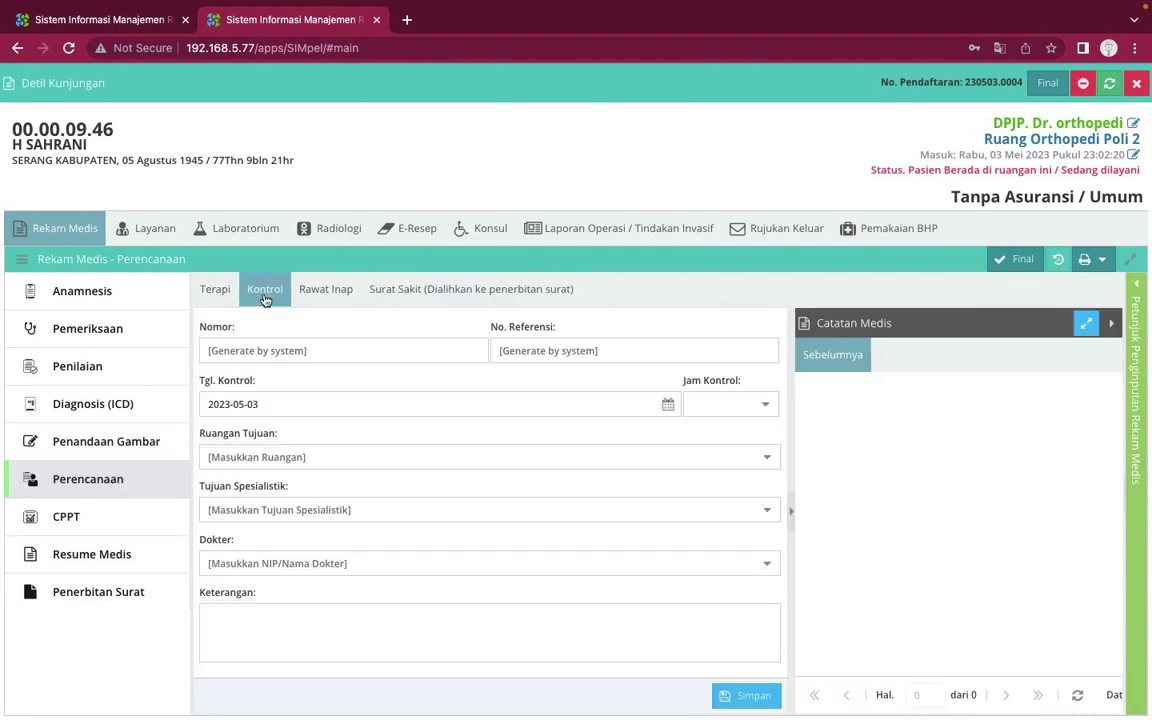
Save a Rawat Inap plan dated 2023-05-05 with the note 'sakit', then open CPPT
left_click(326, 290)
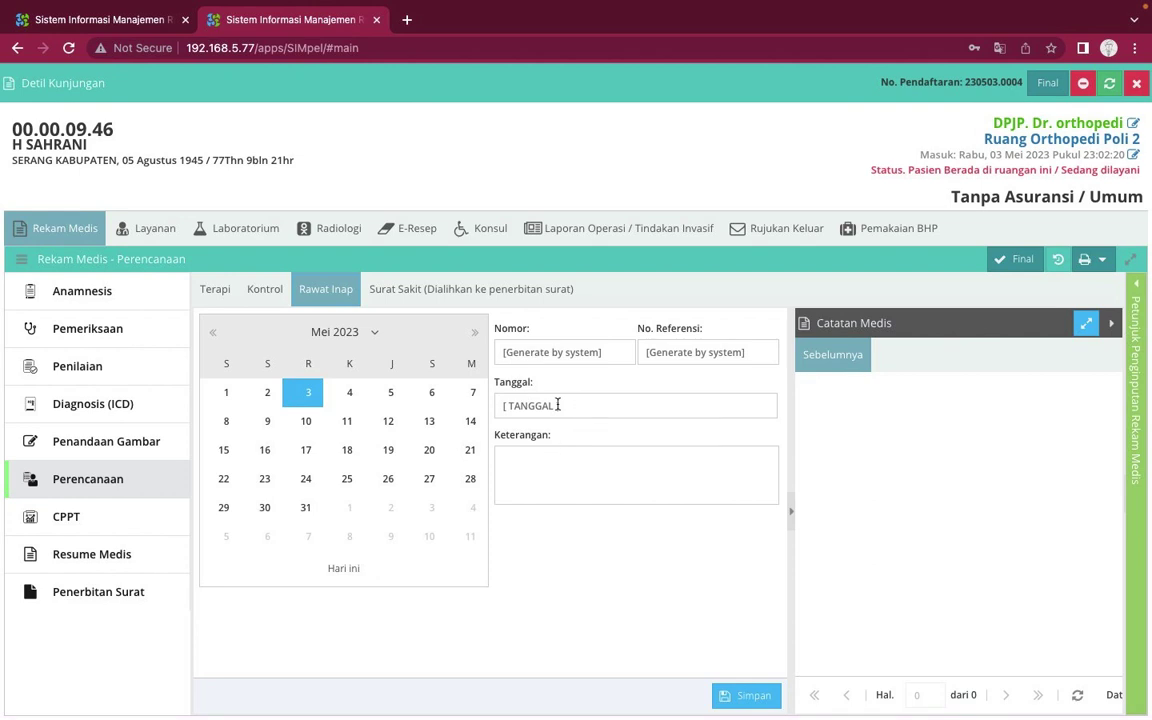
left_click(391, 392)
left_click(546, 480)
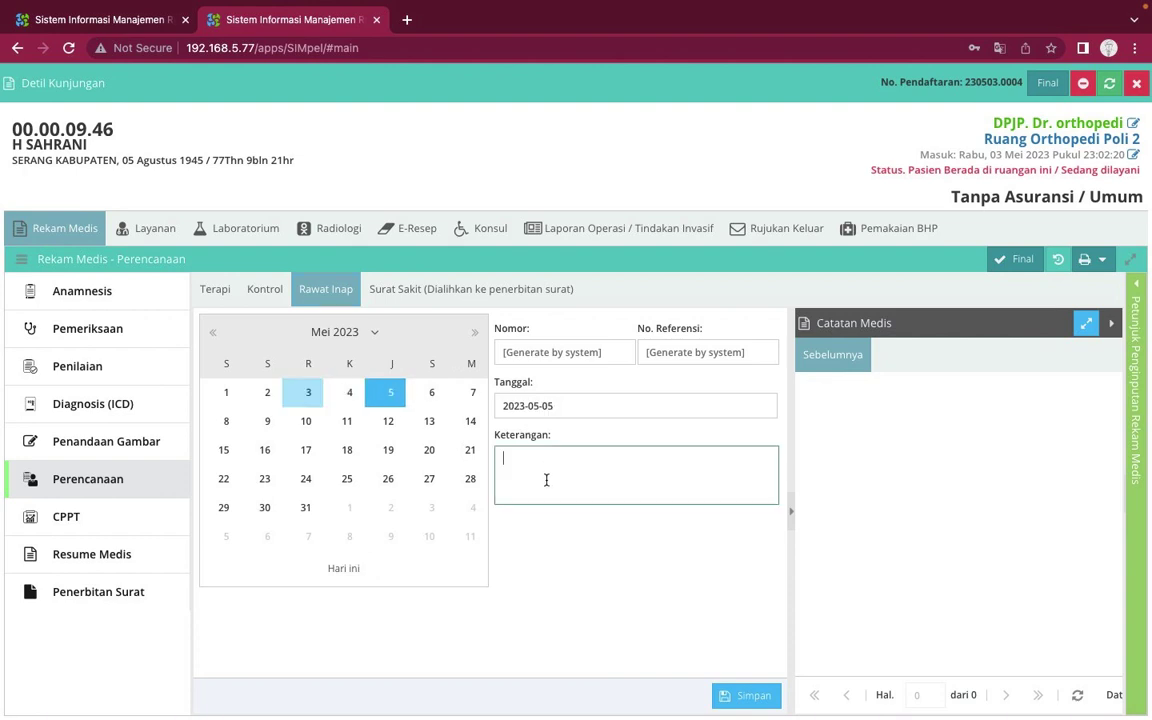
type("sakit")
left_click(746, 694)
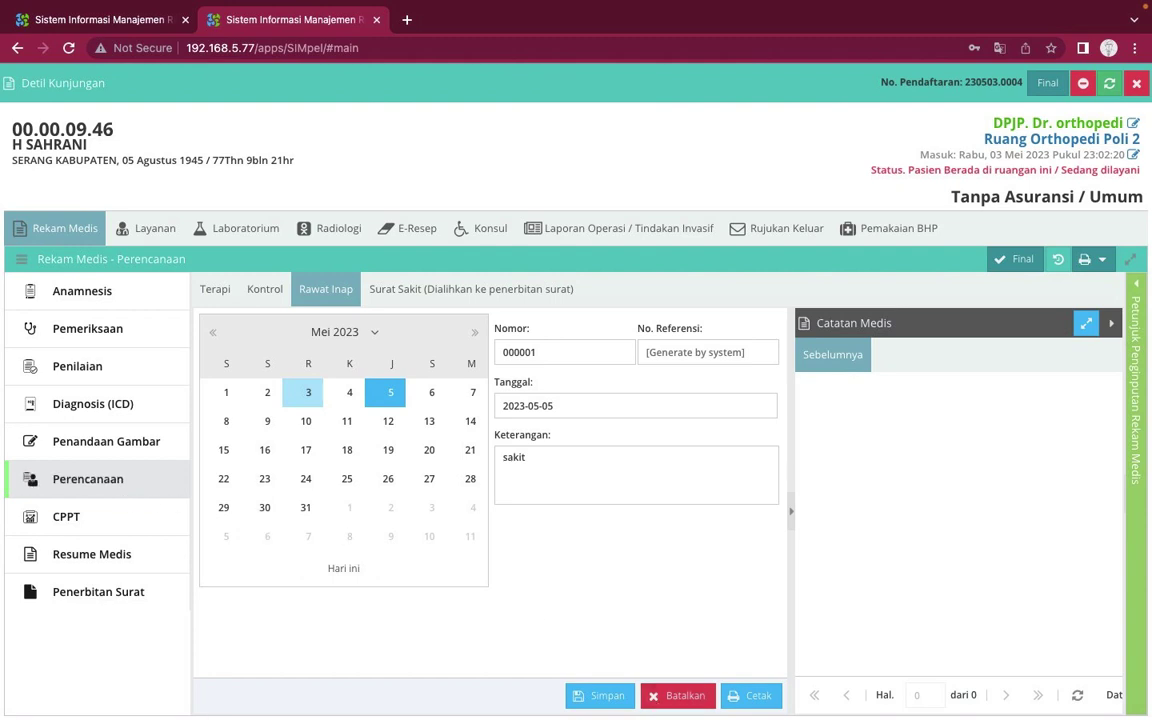
left_click(125, 508)
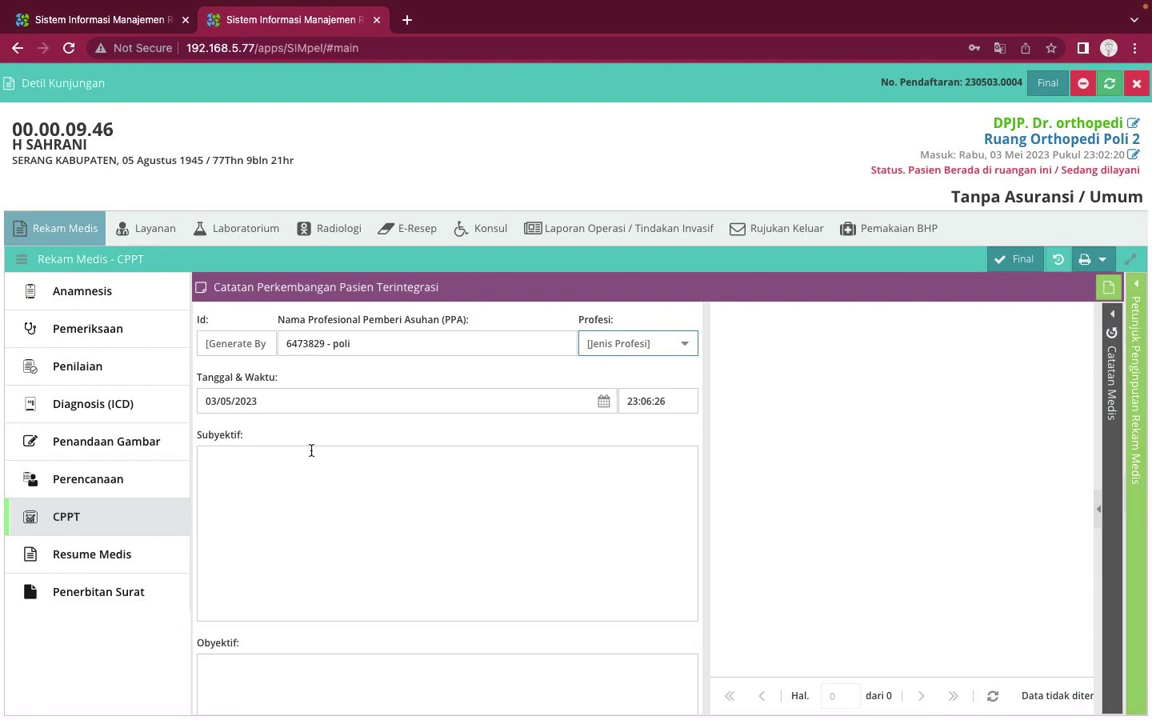
Write a Paramedis CPPT note with subjective text 'subyektif' and save it as note 3
left_click(340, 479)
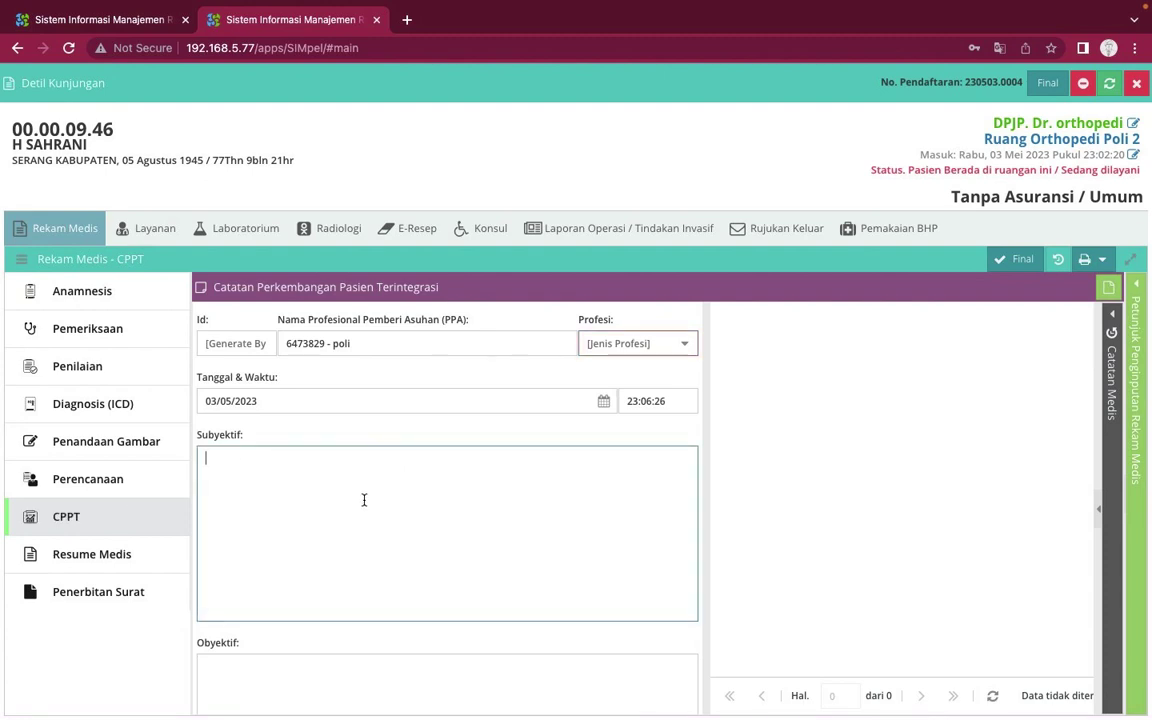
left_click(687, 347)
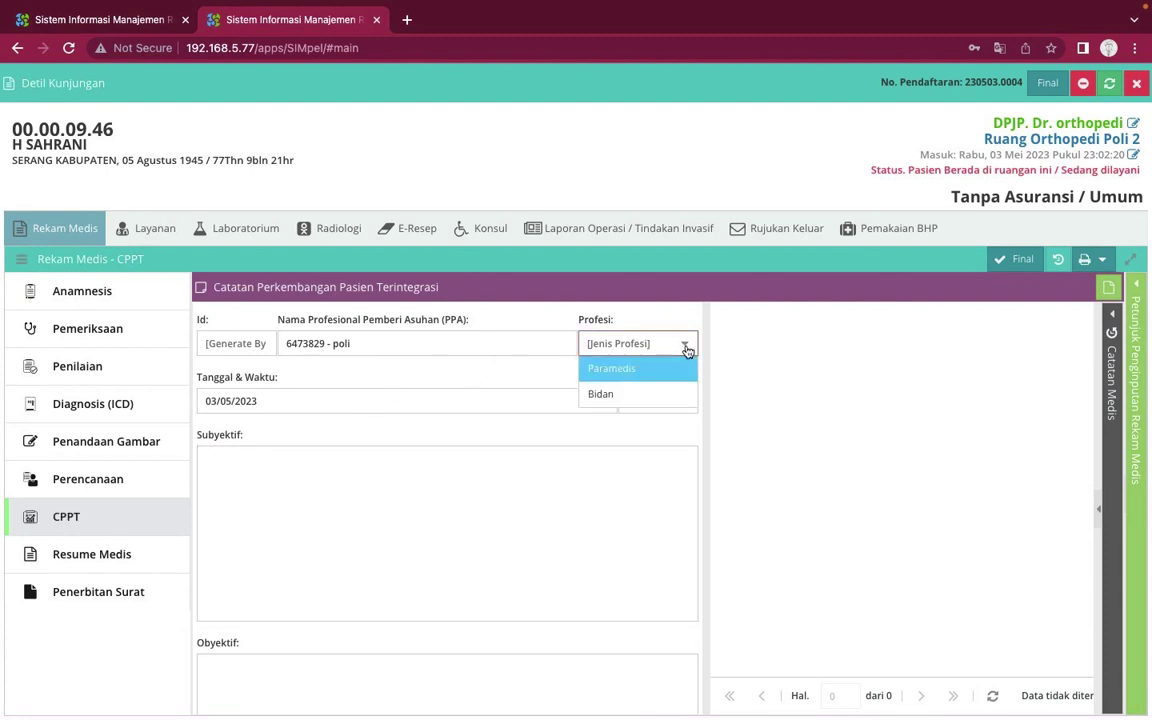
left_click(631, 371)
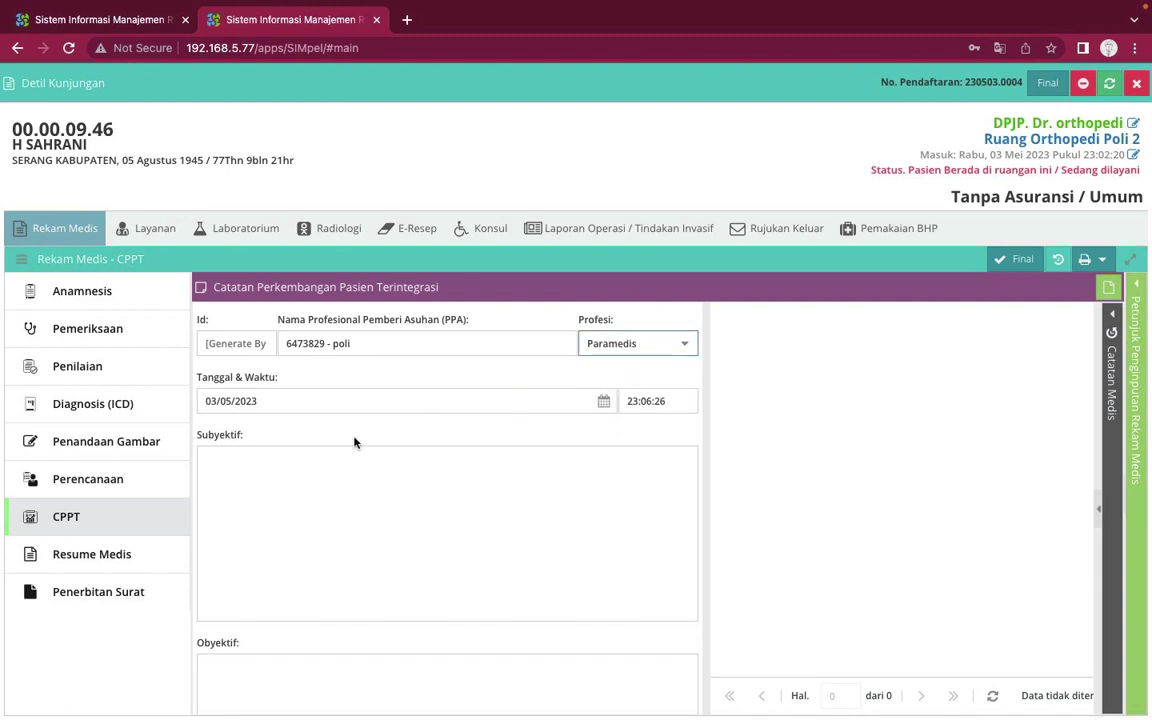
left_click(352, 511)
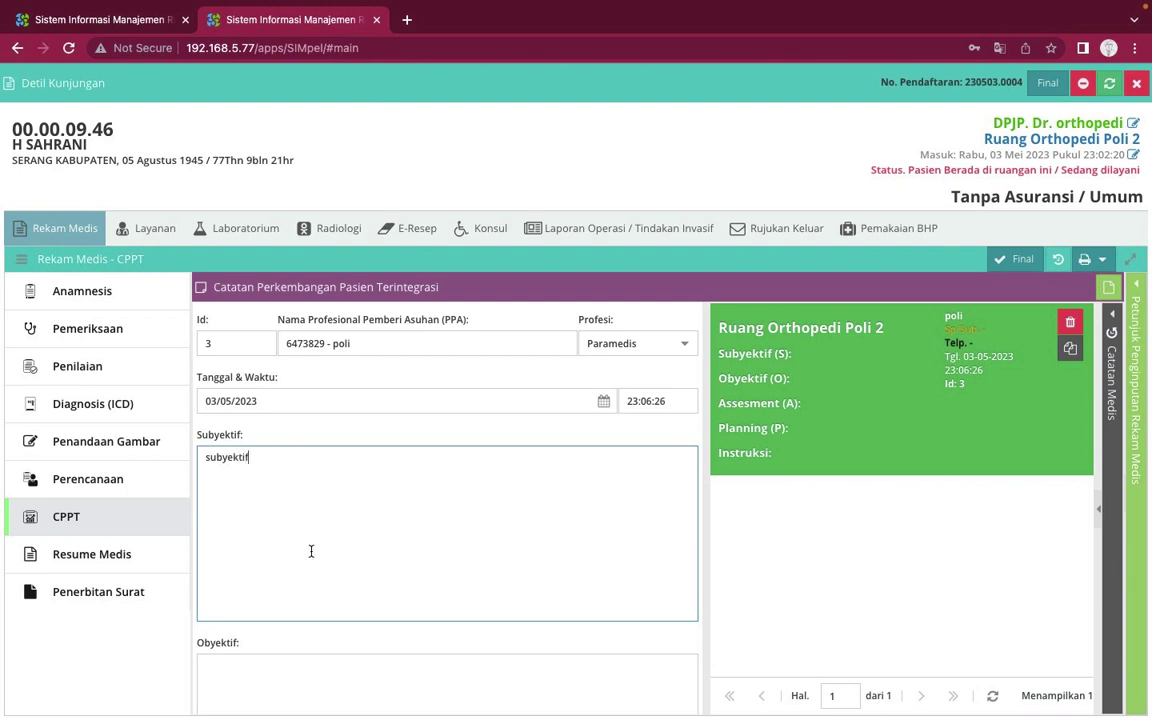
left_click(928, 398)
left_click(960, 407)
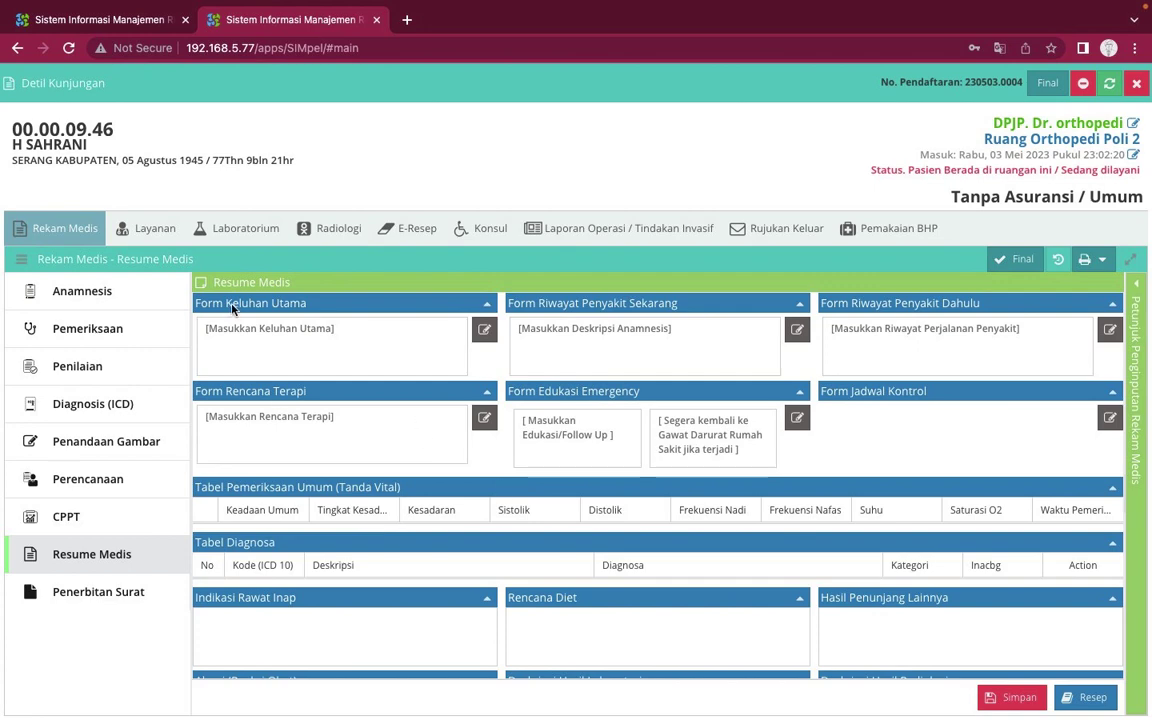
Enter 'keluhan utama' as the Anamnesis chief complaint and verify it in Resume Medis
left_click(112, 333)
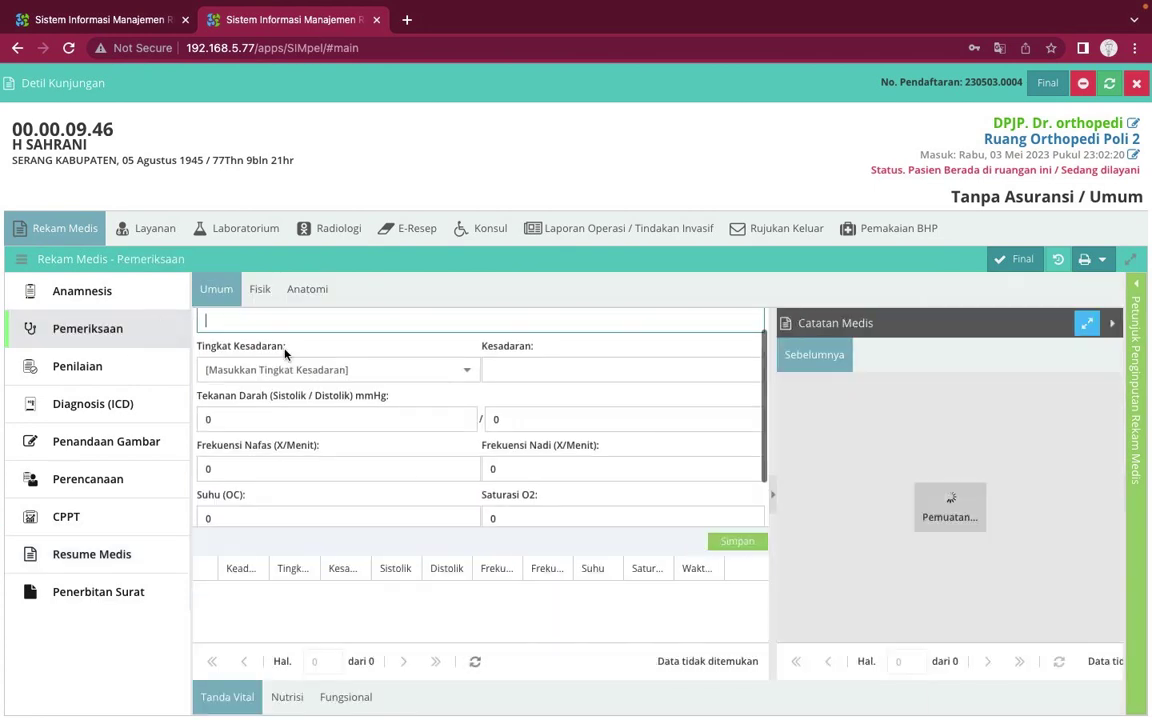
left_click(166, 300)
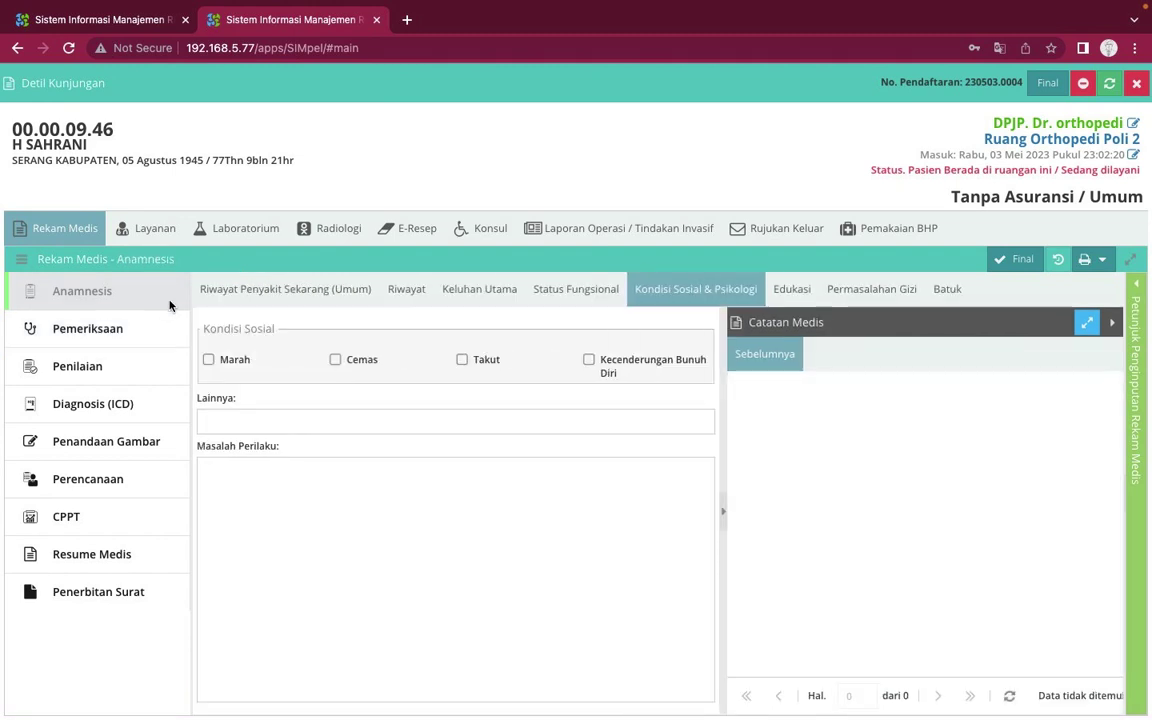
left_click(467, 300)
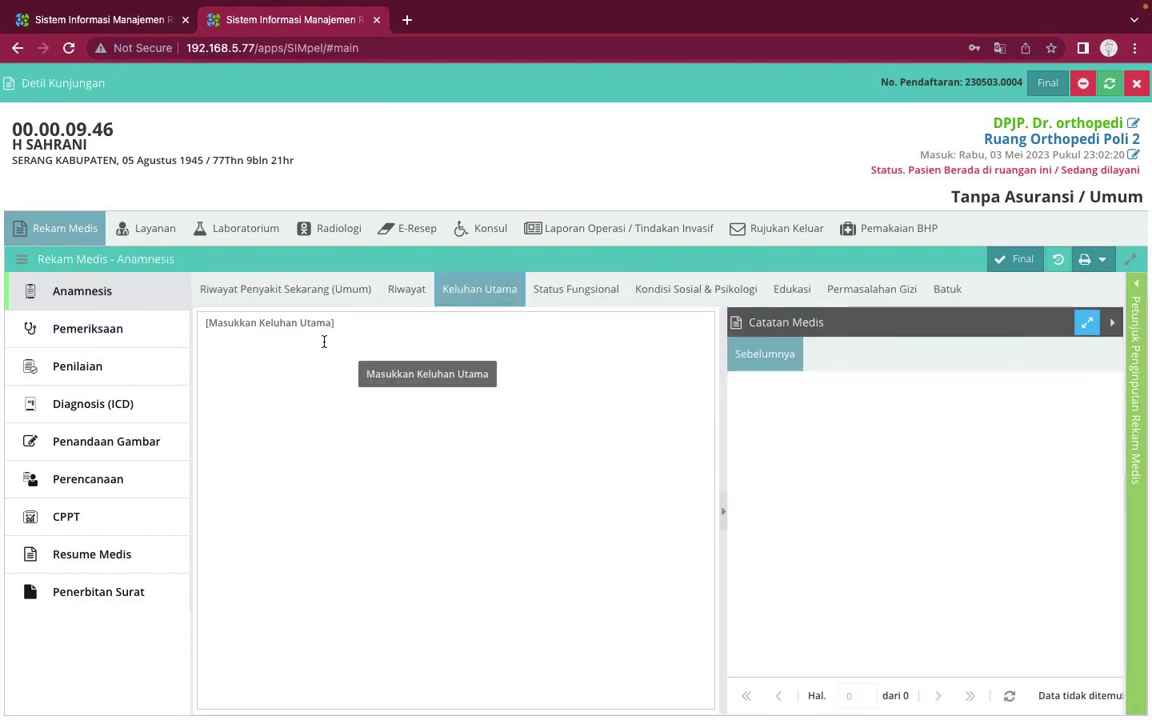
left_click(324, 342)
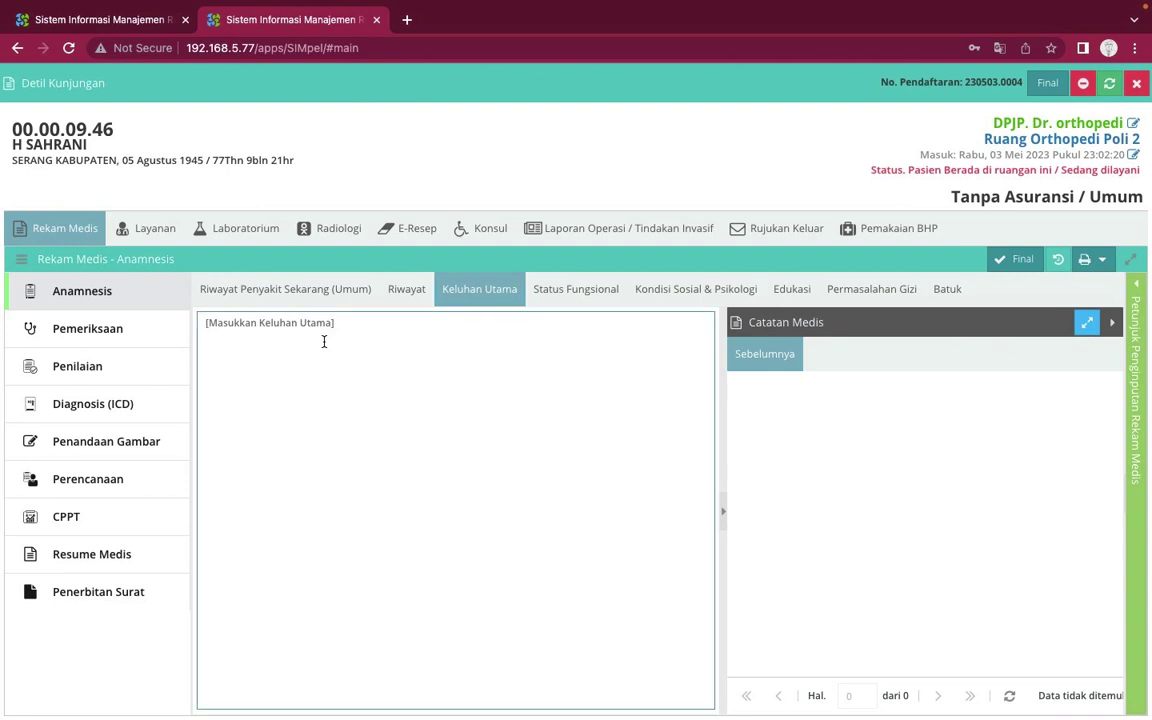
type("keluhan utama")
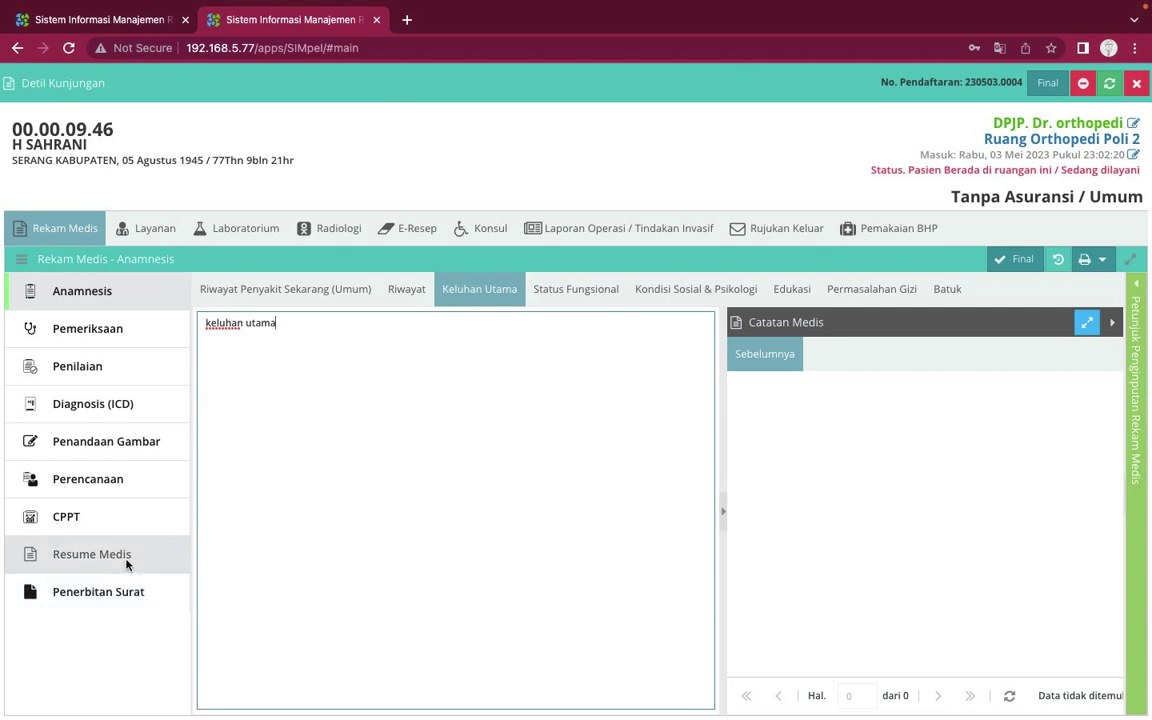
left_click(146, 557)
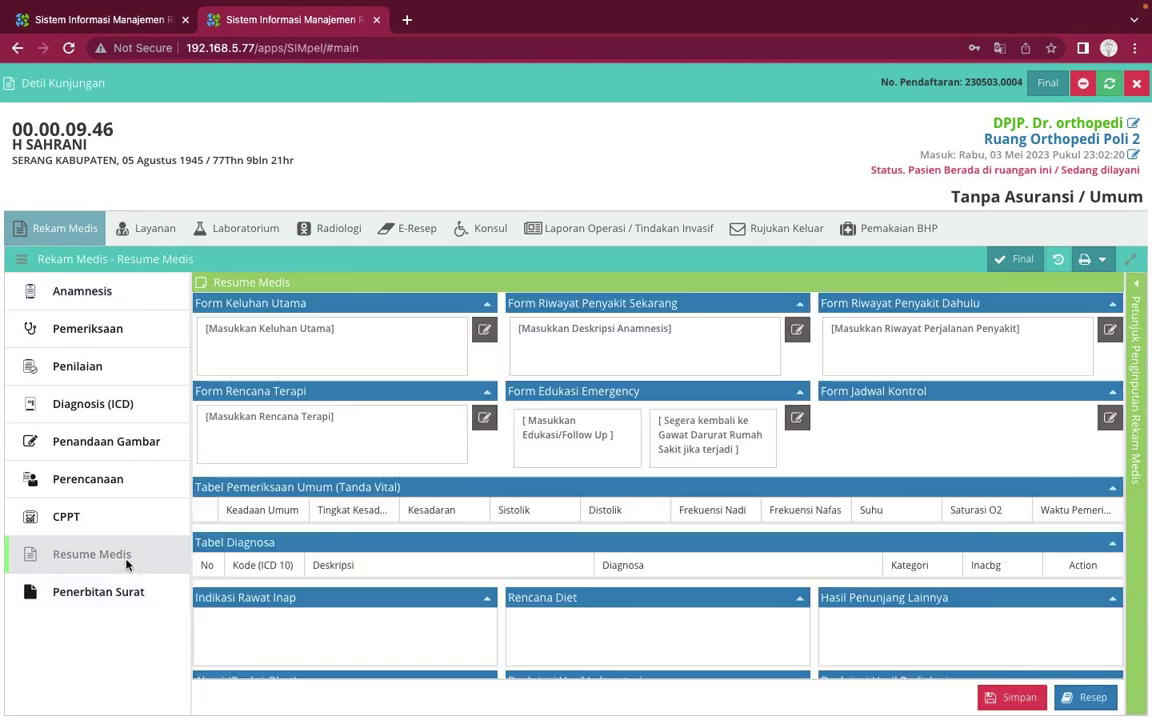
left_click(220, 334)
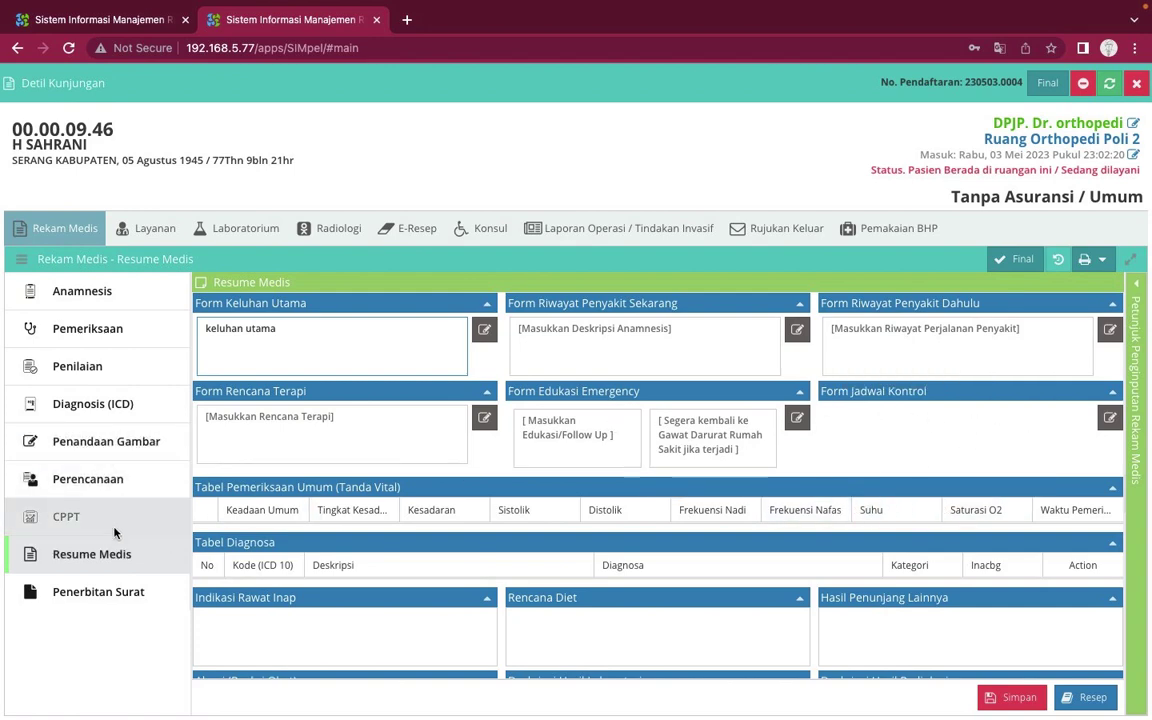
Check the Kontrol plan and Resume Medis, then open Penerbitan Surat's empty Surat Sakit form
left_click(114, 486)
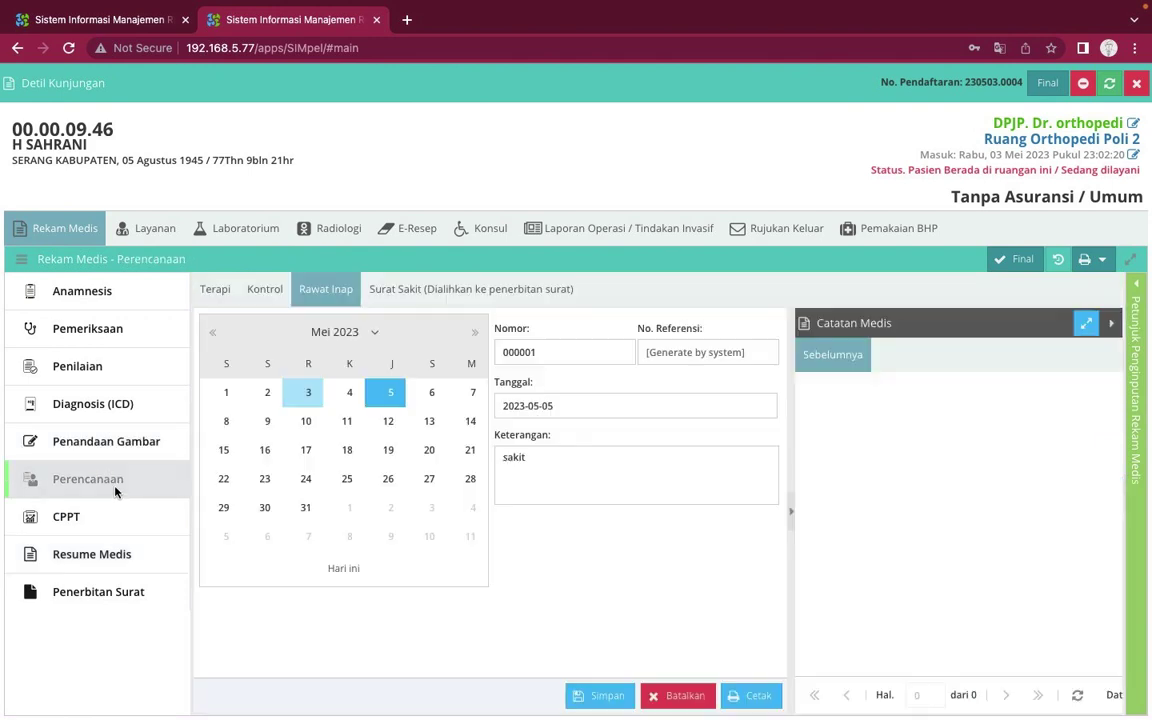
left_click(265, 300)
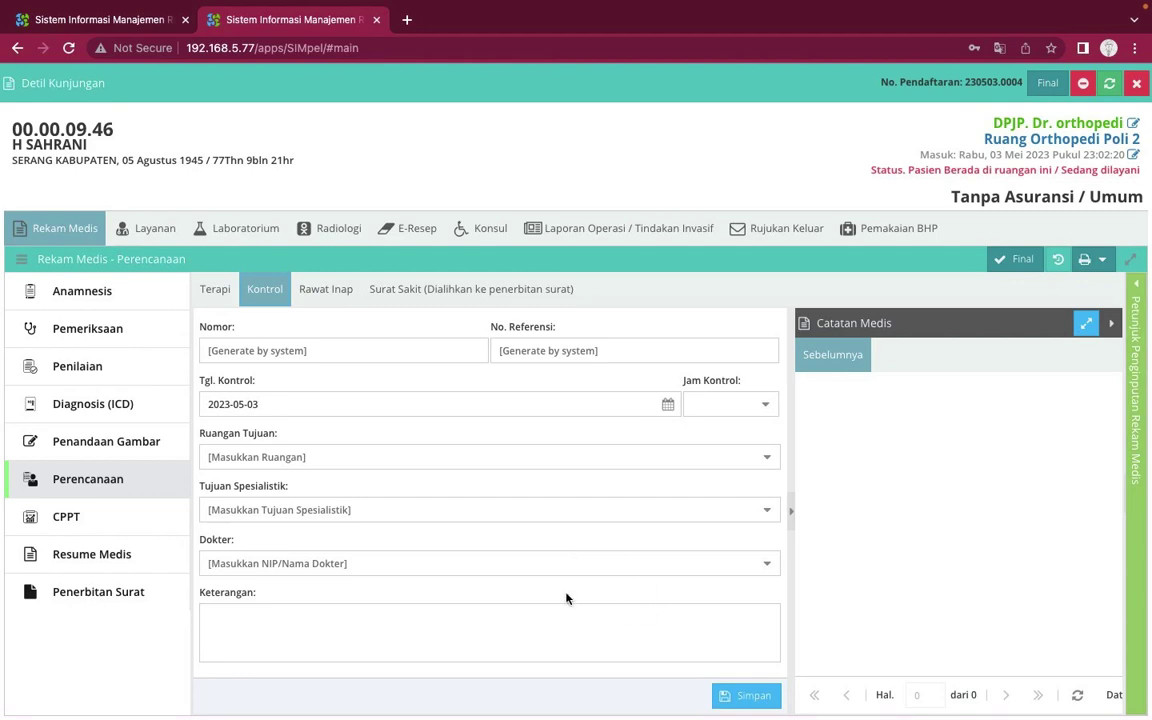
left_click(120, 553)
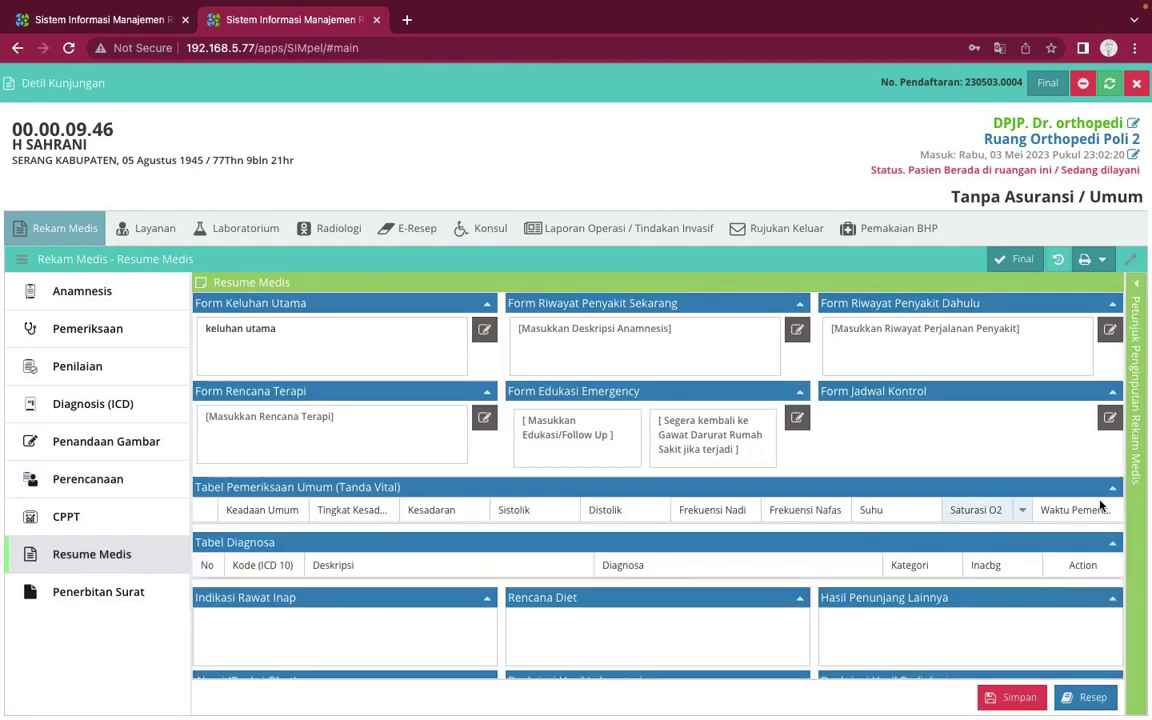
scroll(1055, 547, "down", 5)
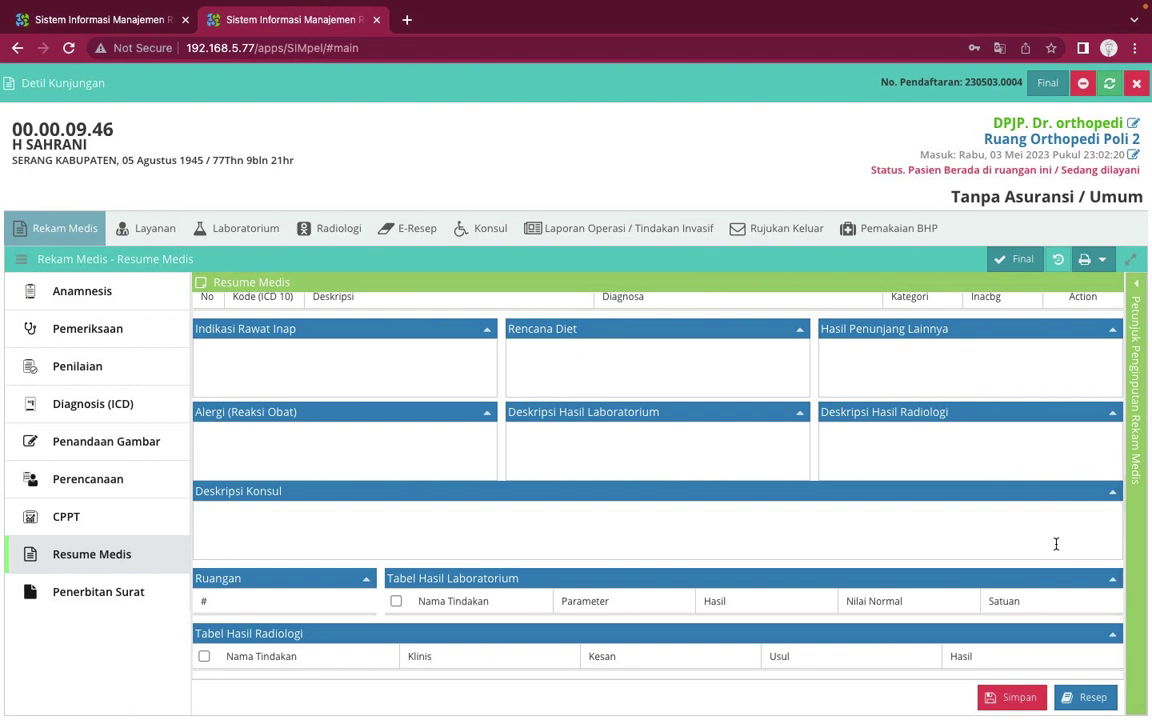
left_click(166, 601)
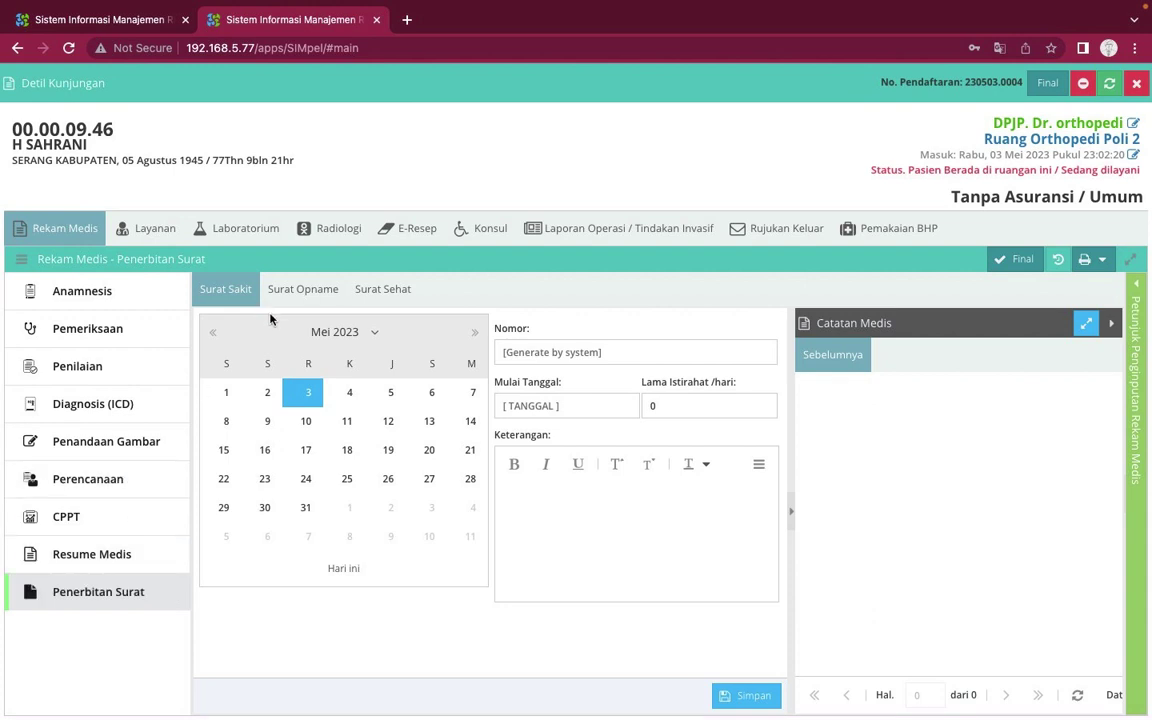
Look through the Surat Opname and Surat Sehat letter forms
left_click(303, 291)
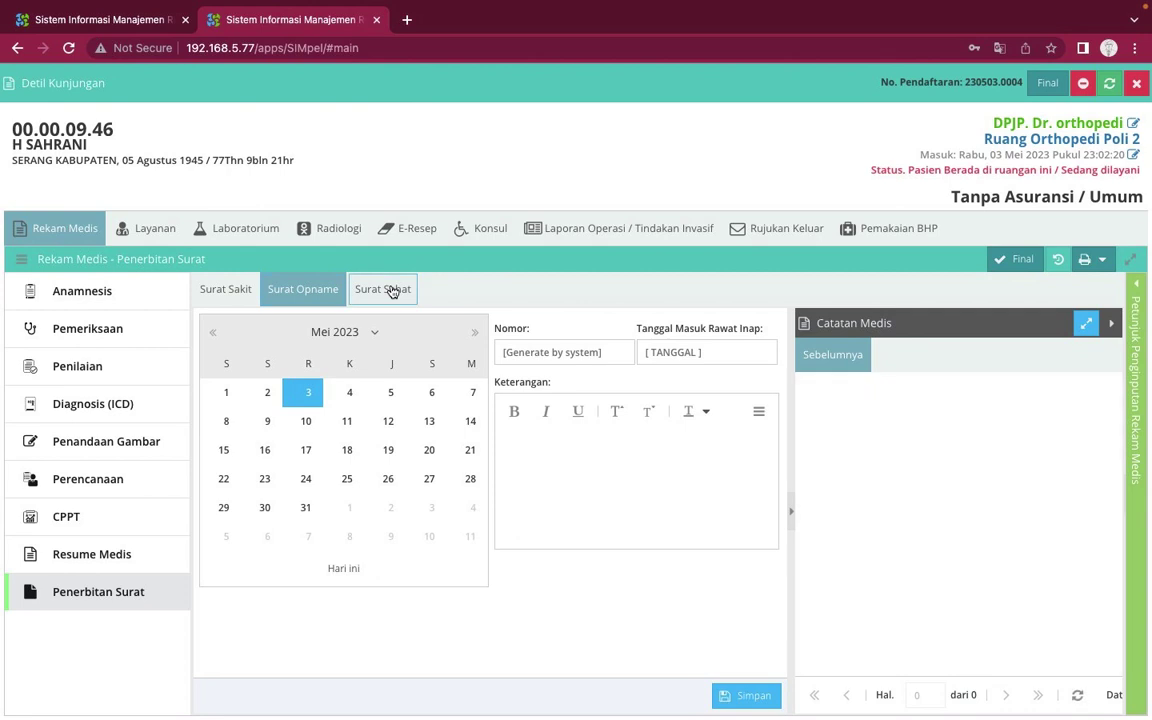
left_click(388, 290)
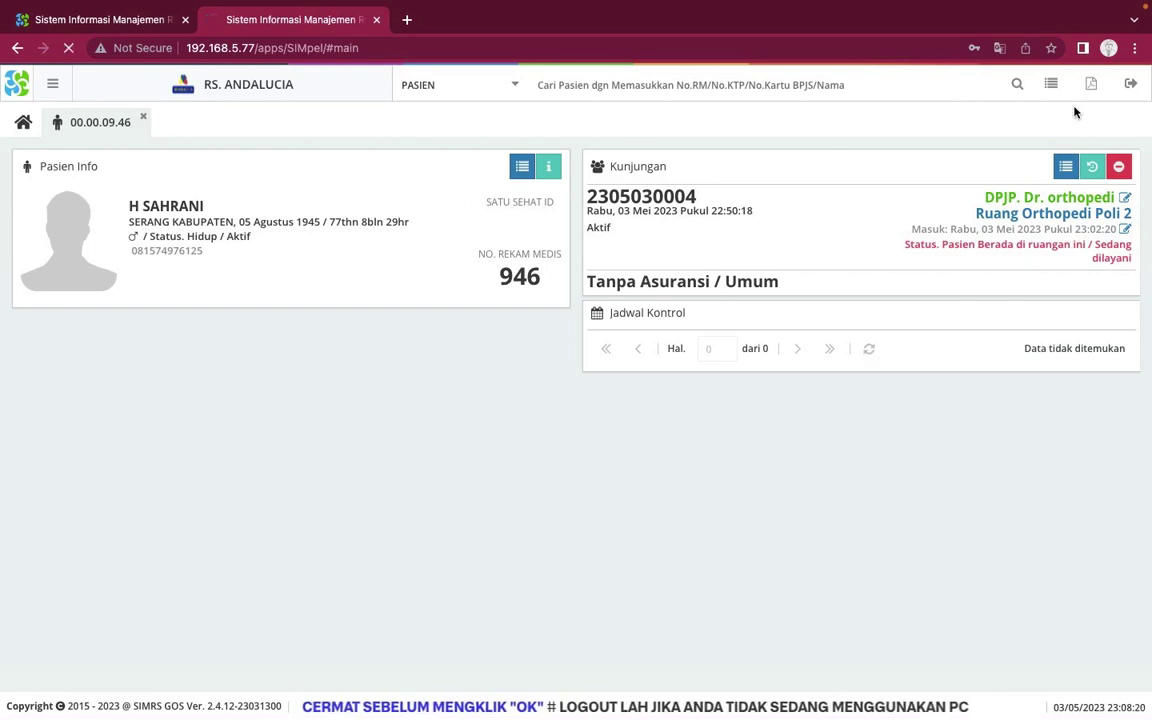
Log out and sign back in with the saved orthopaedic account, dismissing the password warning
left_click(1131, 84)
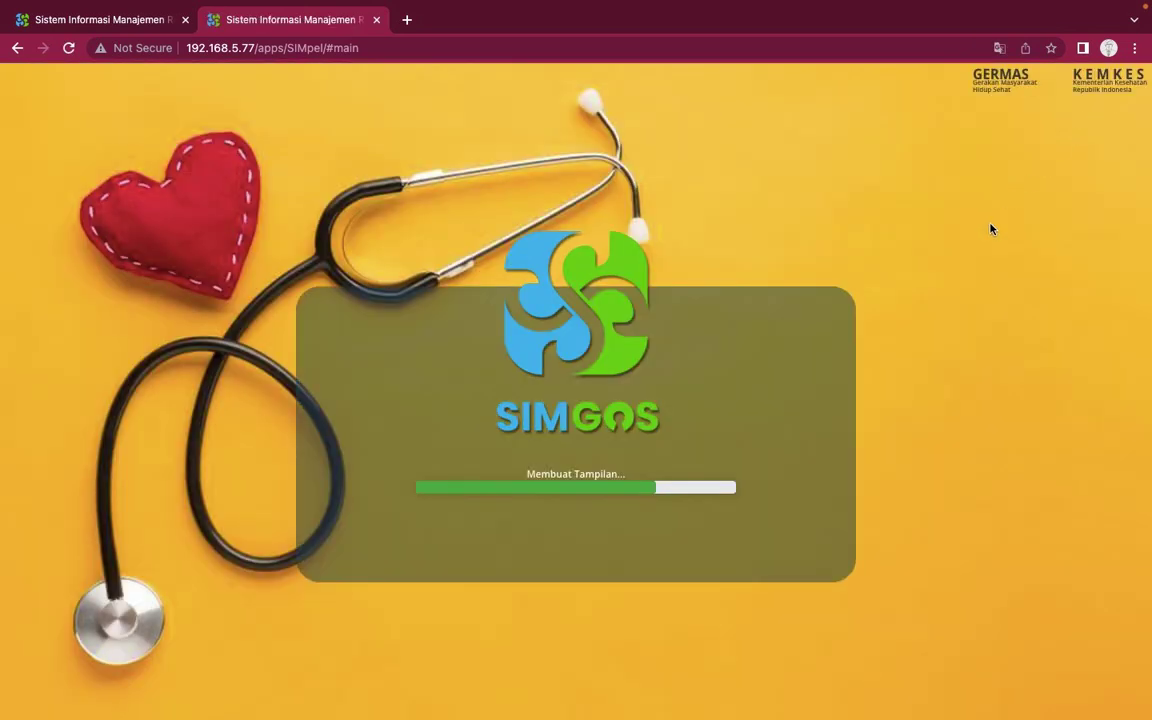
left_click(740, 338)
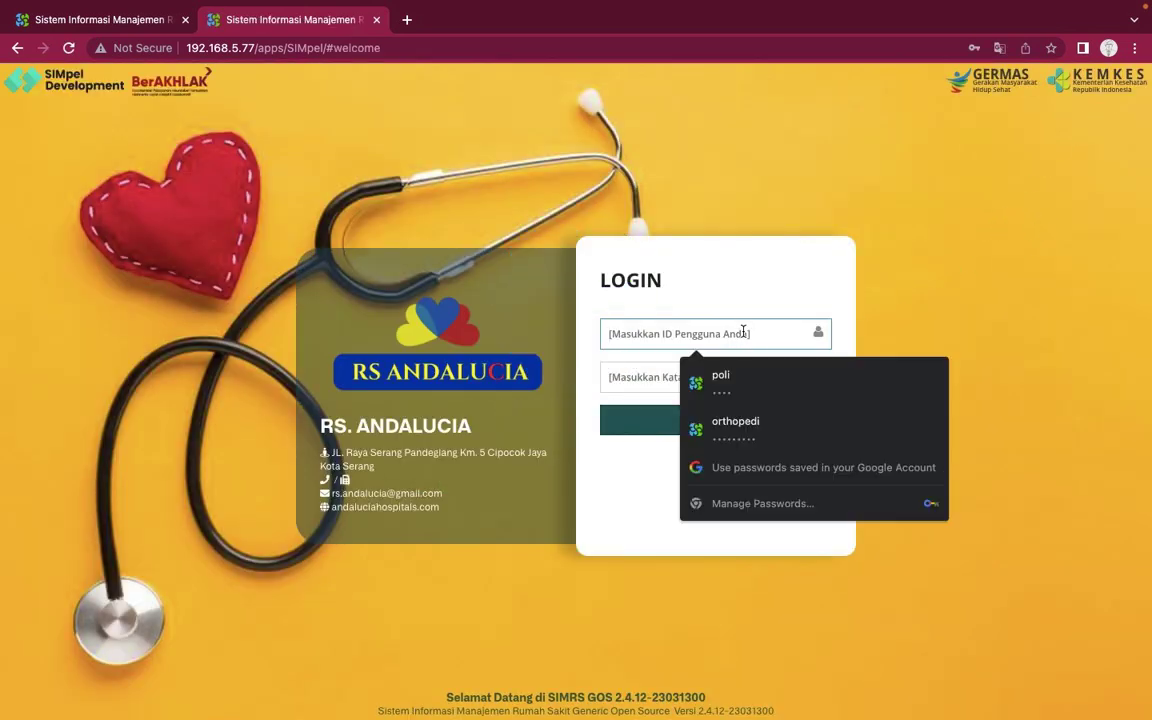
left_click(745, 421)
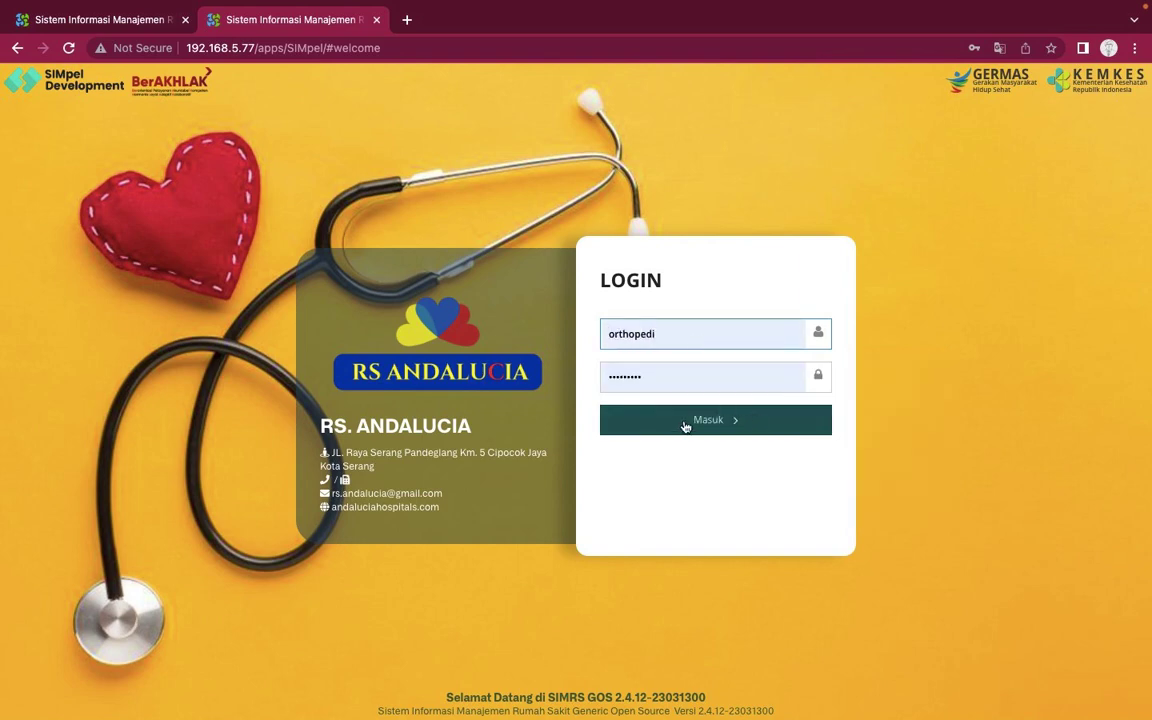
left_click(684, 424)
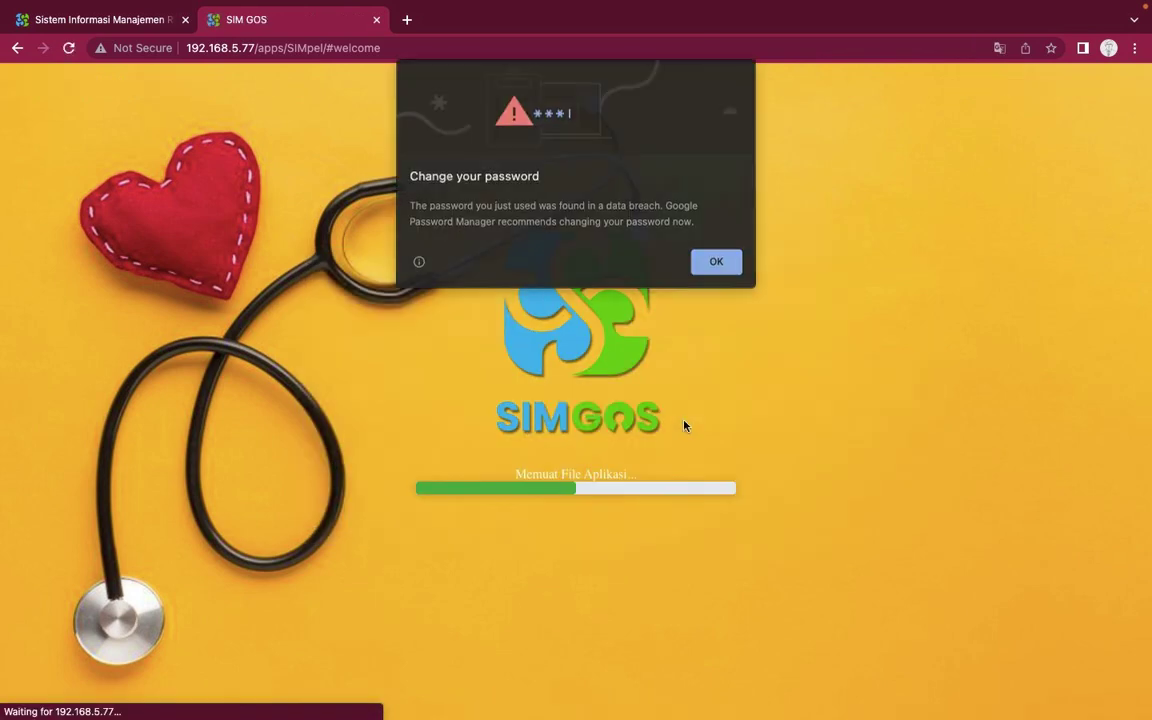
left_click(719, 264)
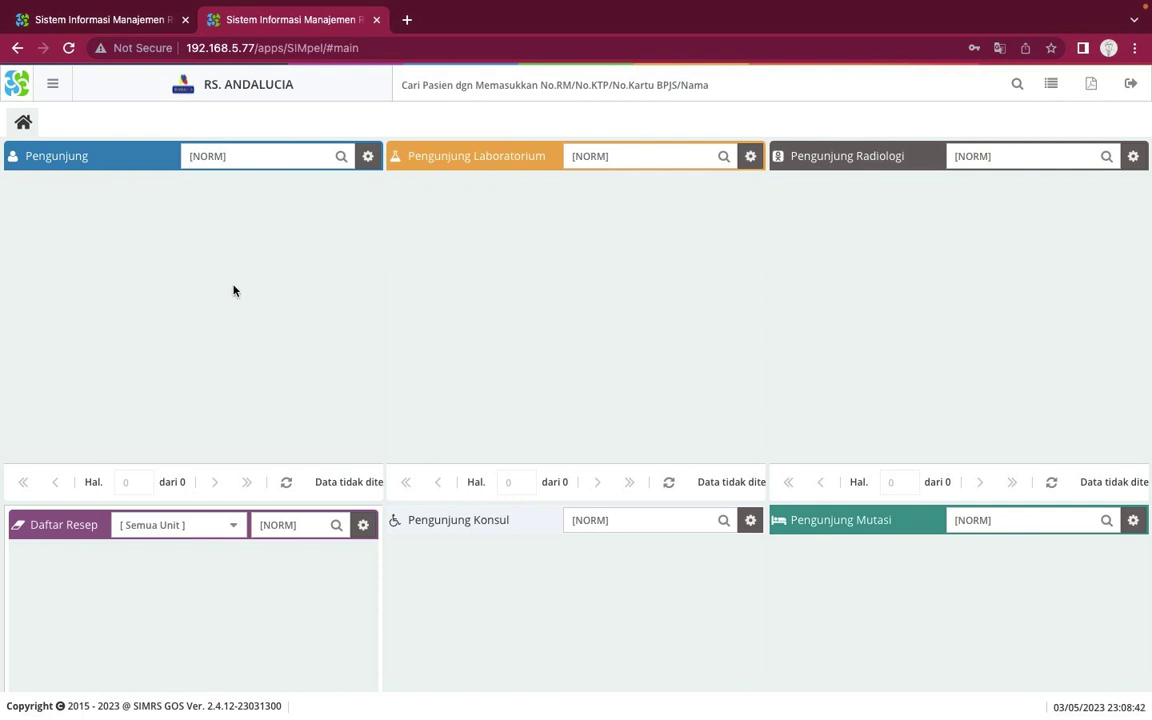
Try the Kunjungan status filter with Batal Kunjungan and Selesai visits
scroll(233, 291, "down", 3)
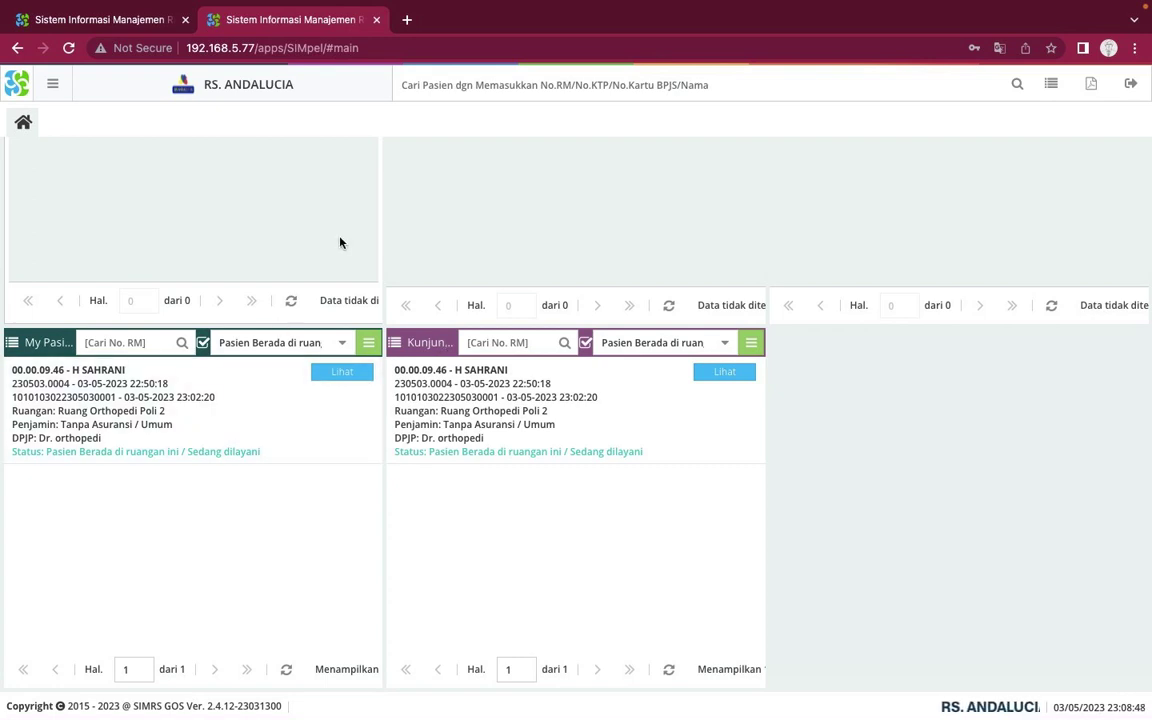
left_click(54, 88)
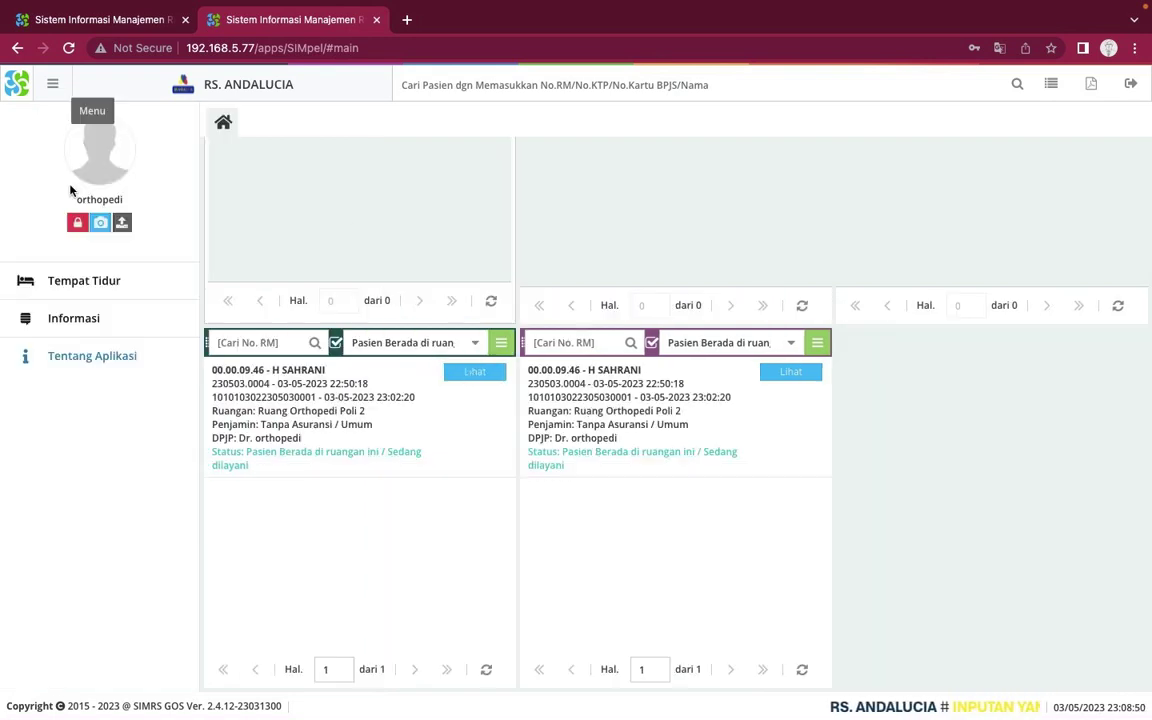
left_click(54, 88)
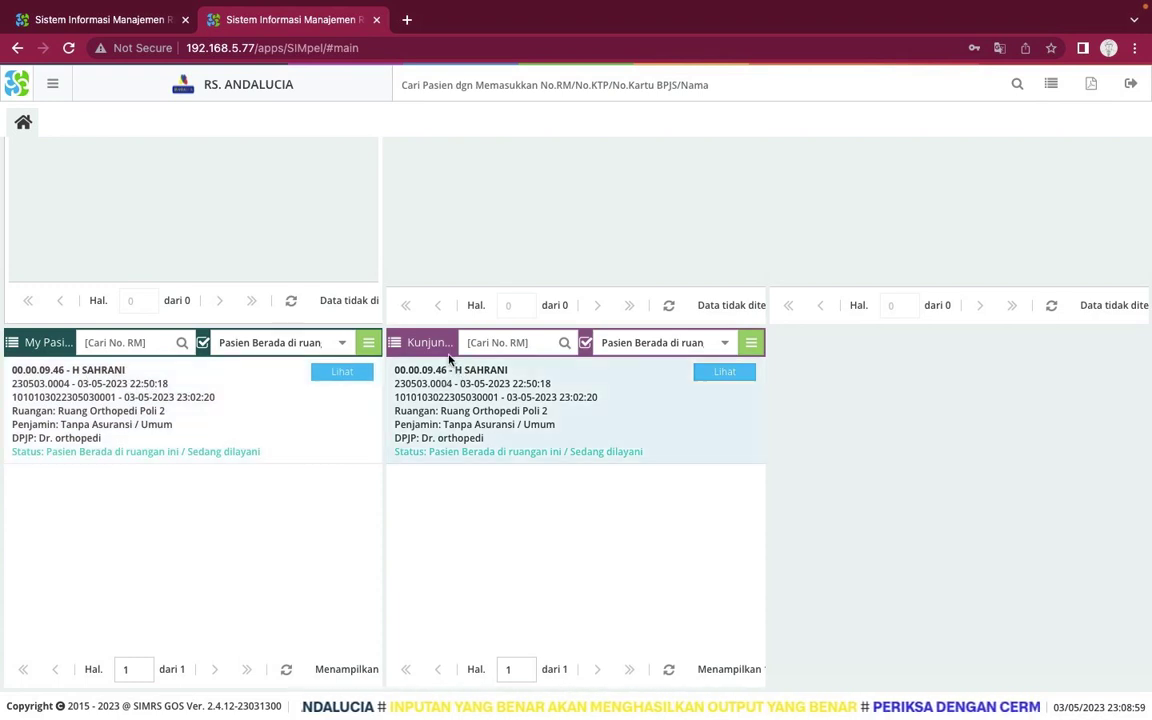
left_click(729, 347)
left_click(667, 370)
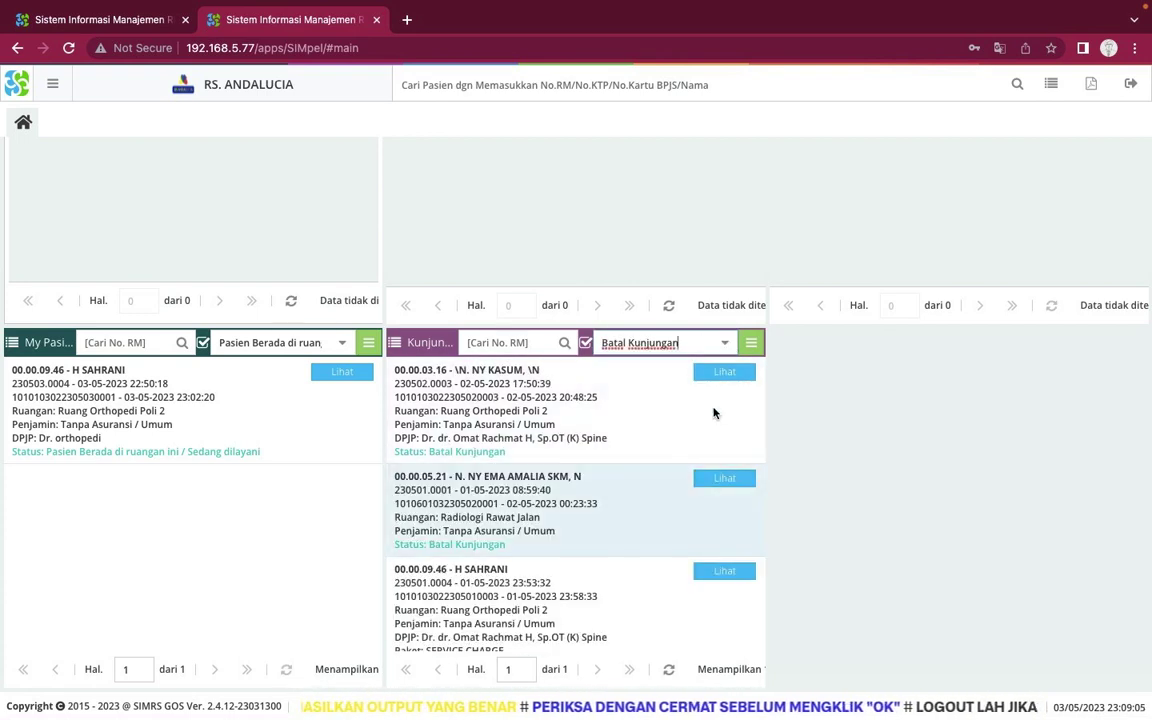
left_click(729, 347)
left_click(680, 443)
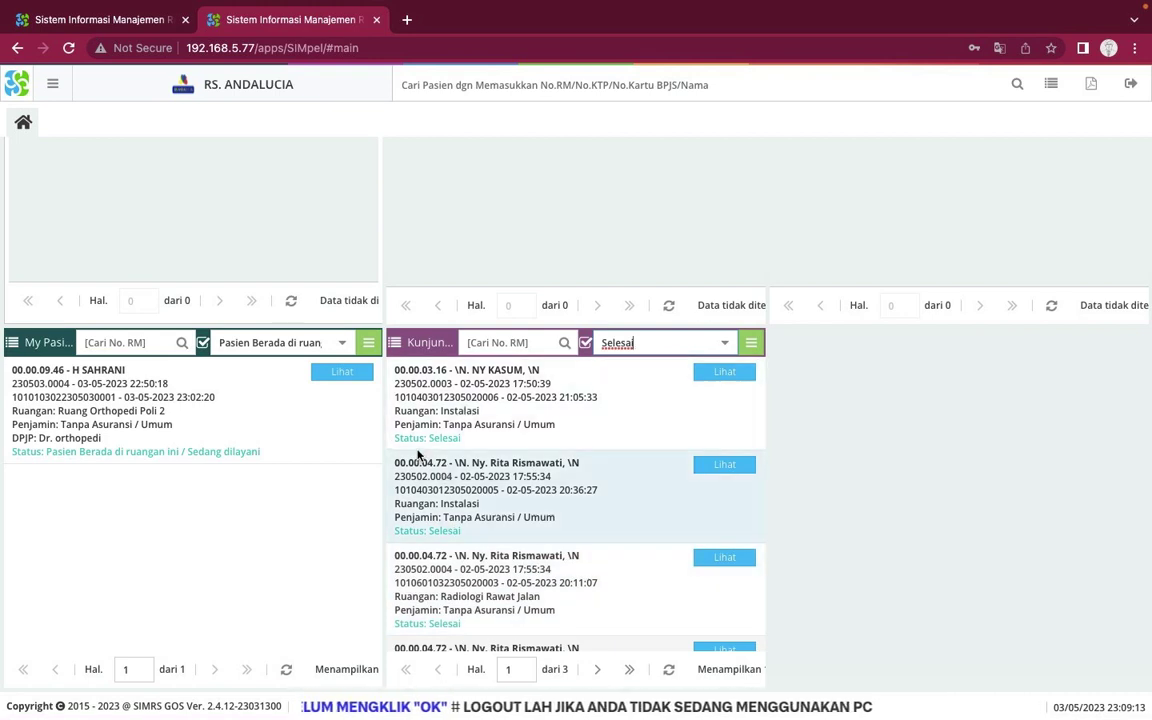
Filter to patients currently served in this room and open the Poli 2 patient's visit details
left_click(728, 343)
left_click(685, 400)
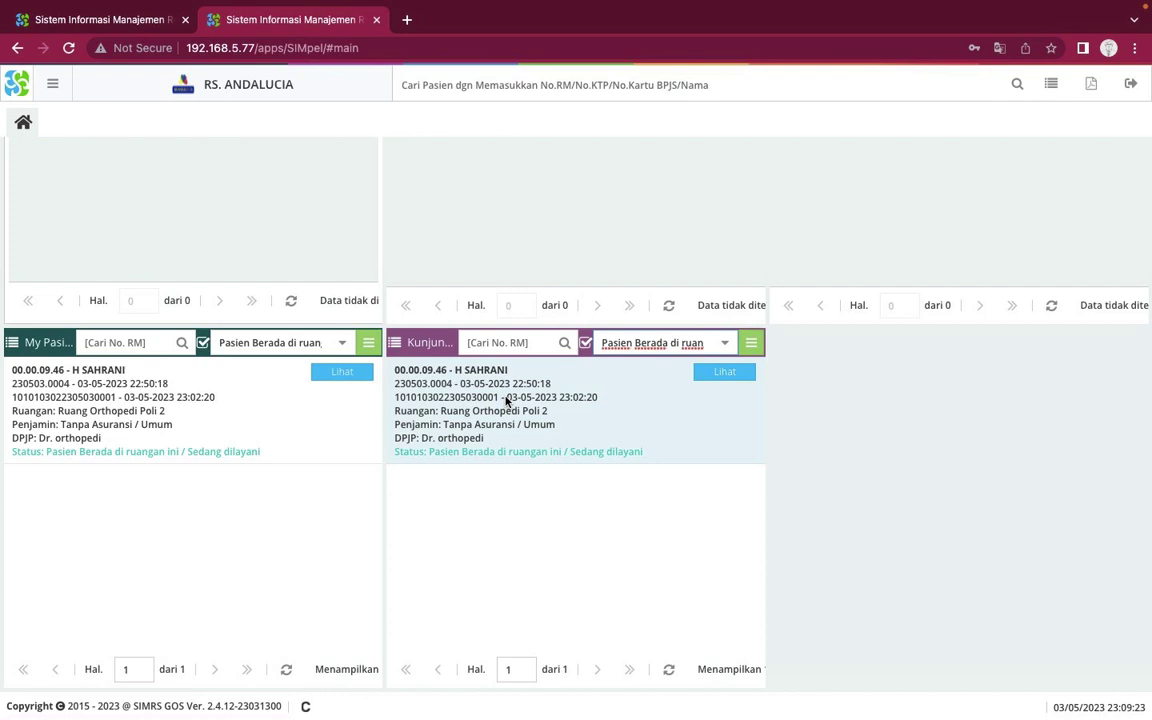
left_click(726, 376)
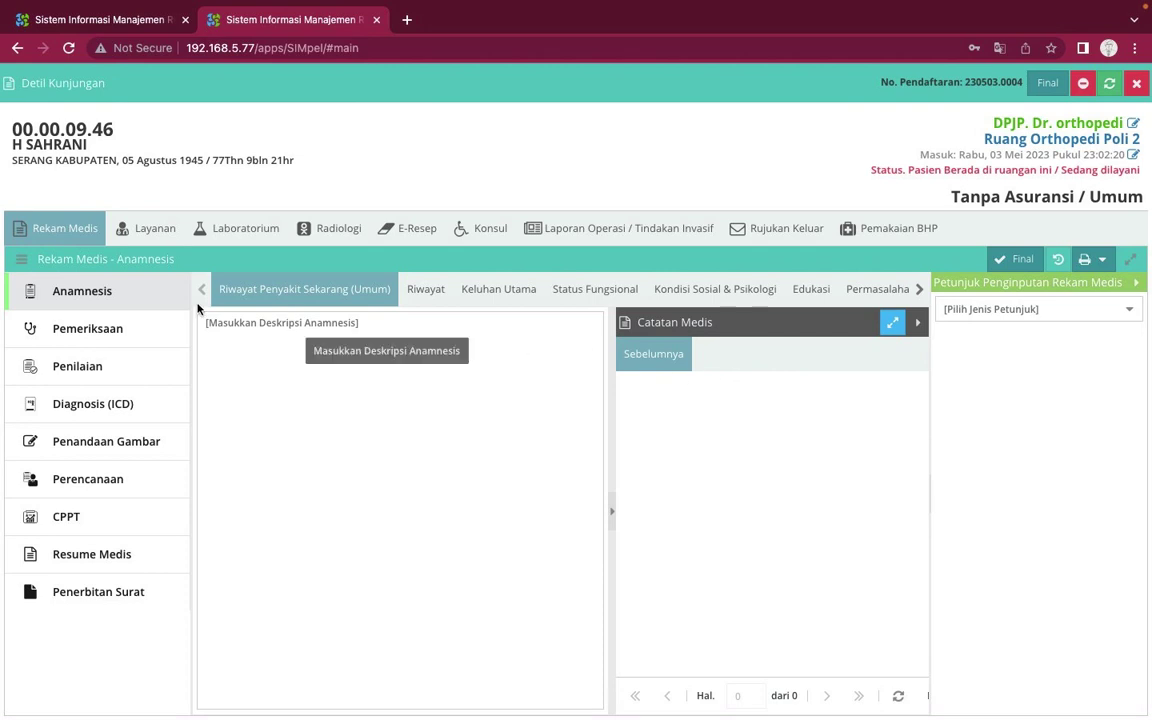
Browse the Rekam Medis sections: Pemeriksaan, Perencanaan, Resume Medis, Diagnosis and Penandaan Gambar
left_click(130, 340)
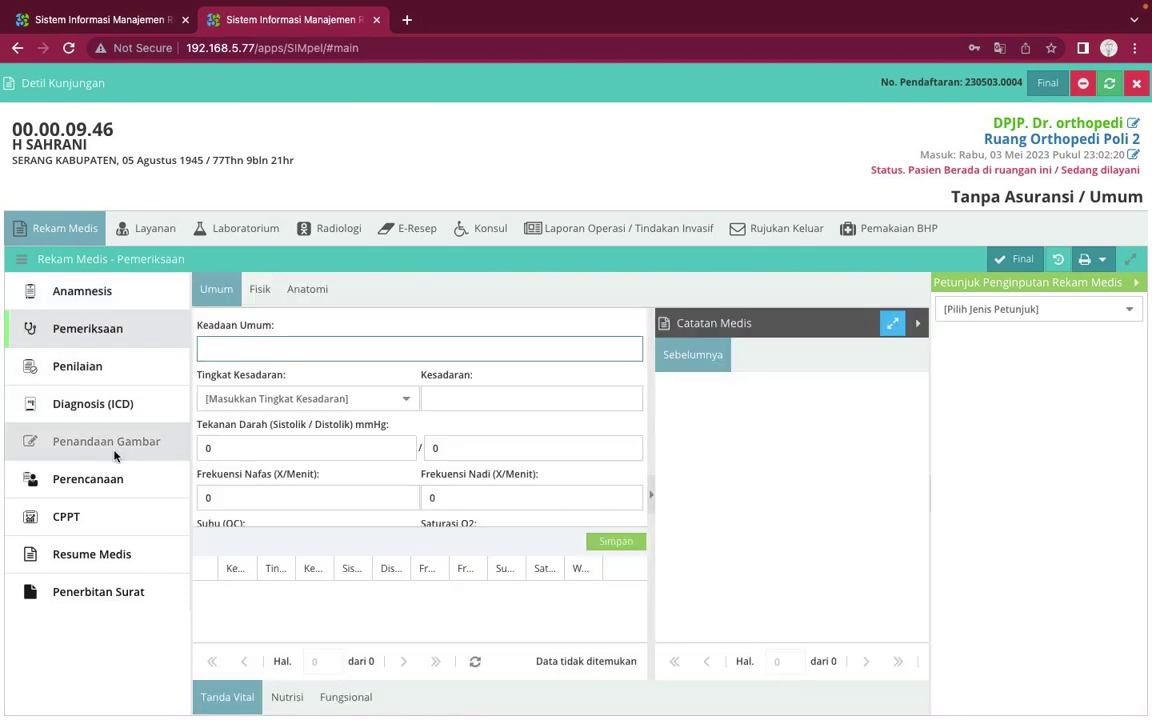
left_click(114, 456)
left_click(80, 482)
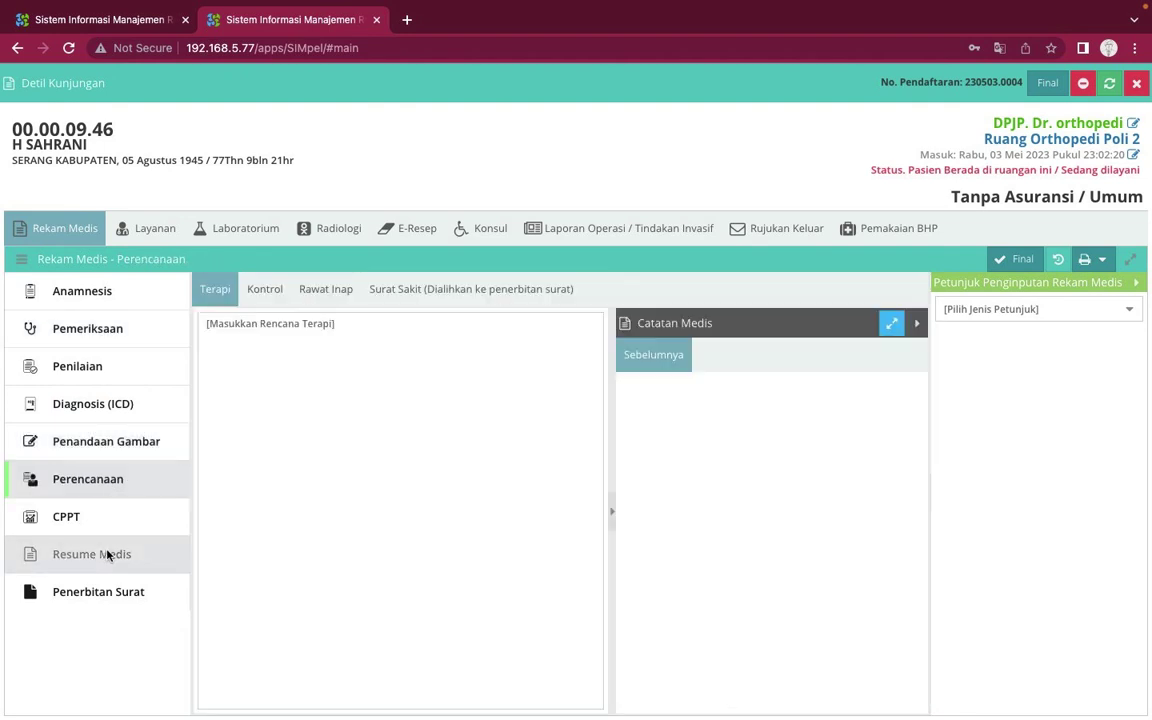
left_click(108, 556)
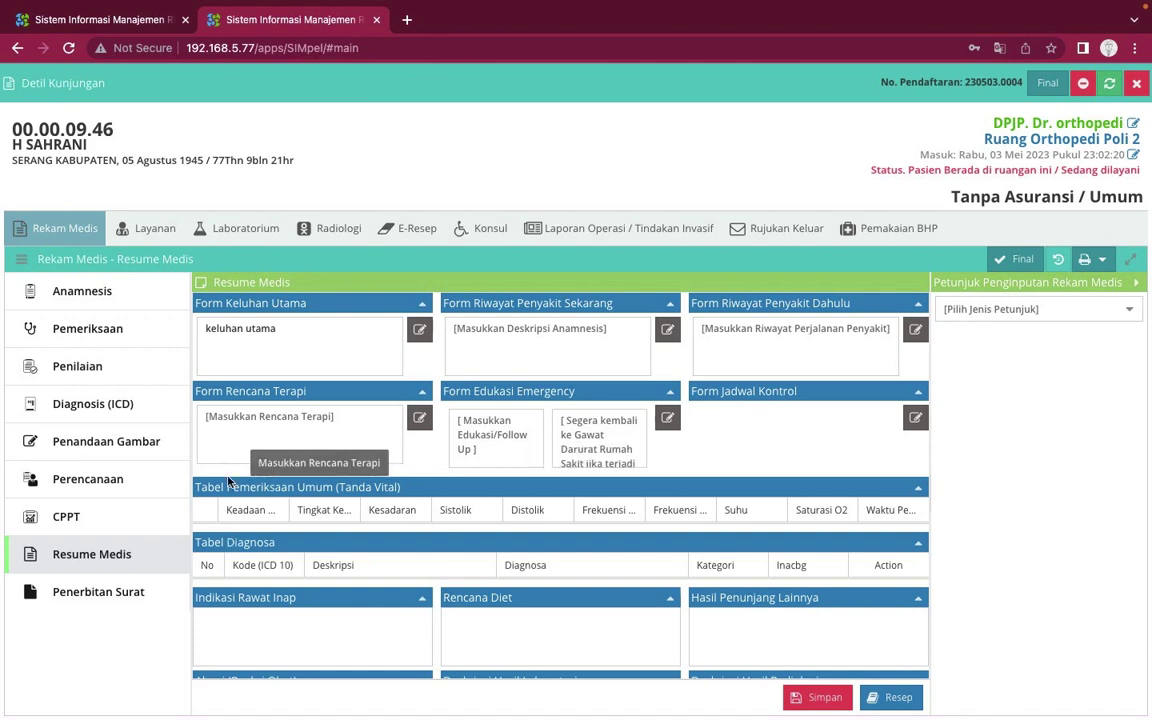
left_click(107, 438)
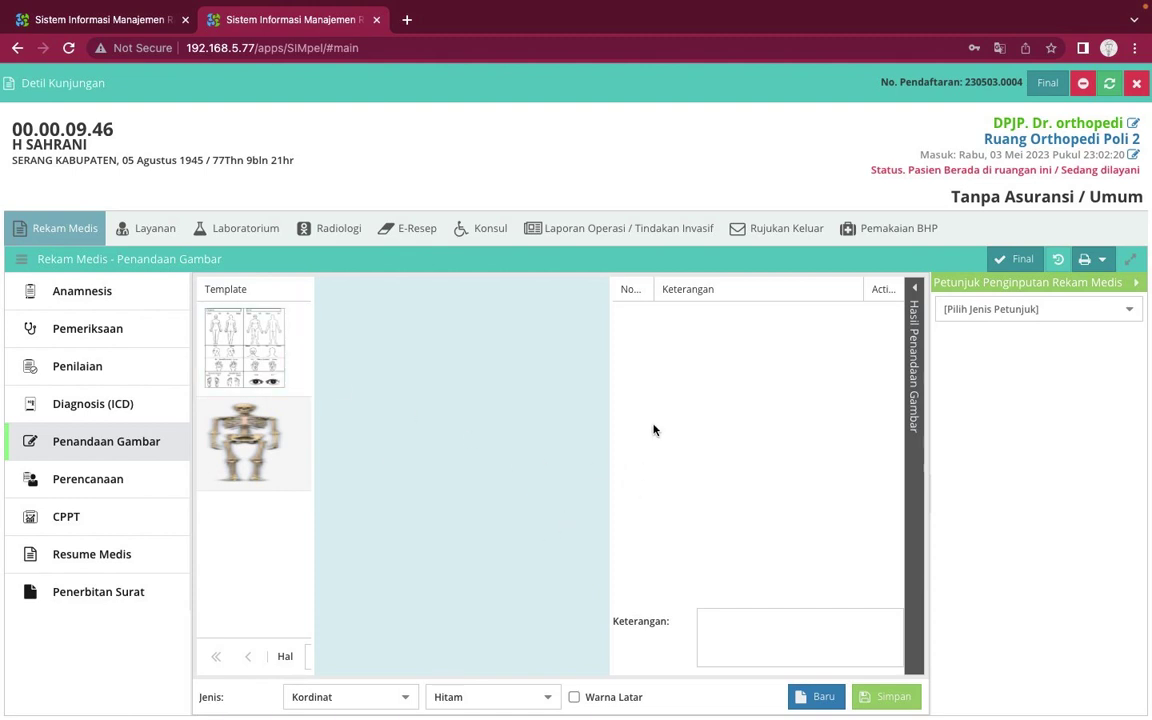
left_click(136, 403)
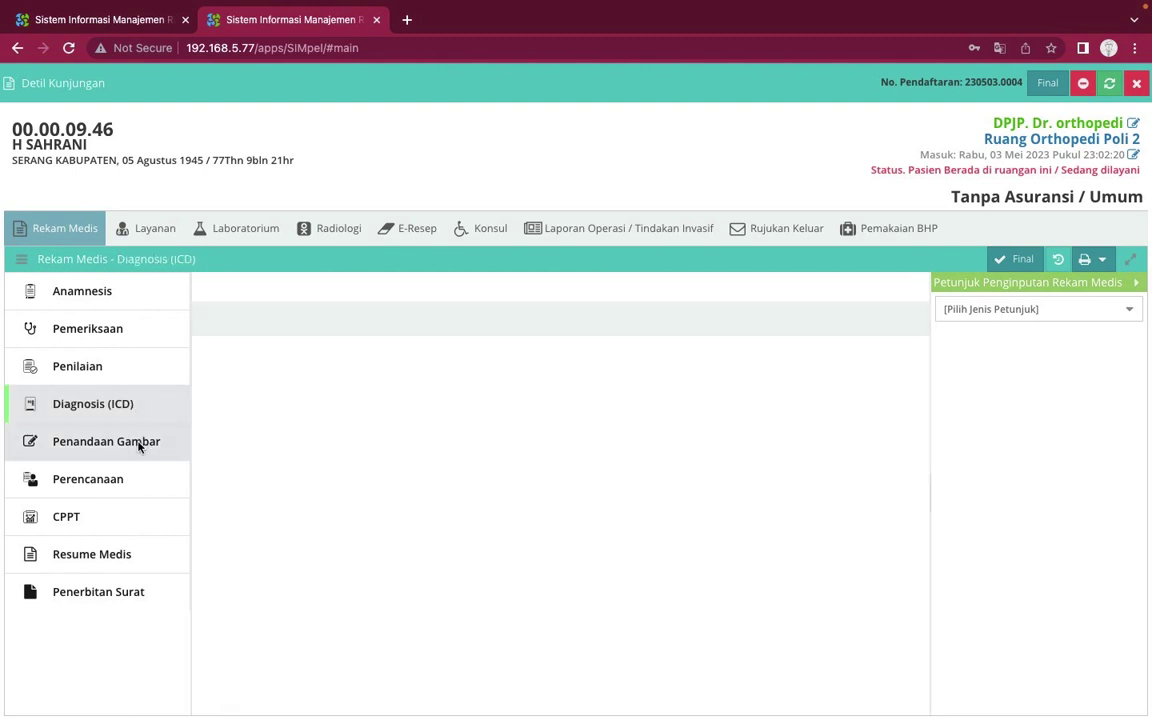
left_click(160, 441)
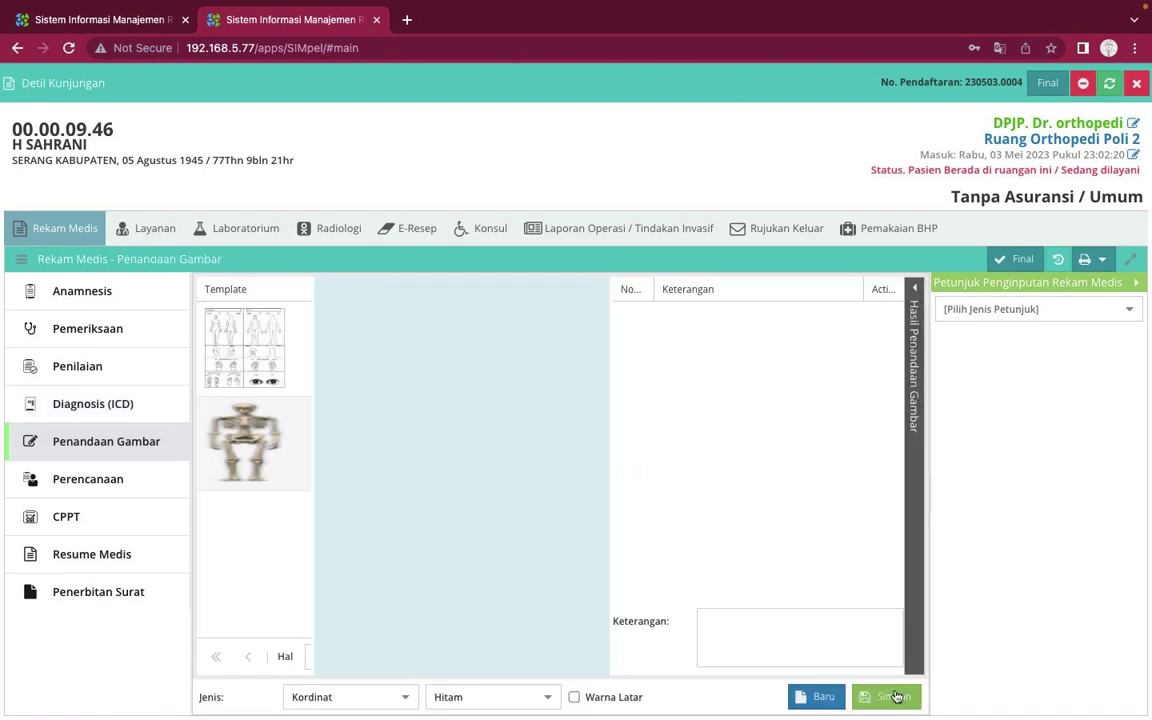
Select the first body-diagram template, then return to Penandaan Gambar after a detour to Layanan
left_click(285, 363)
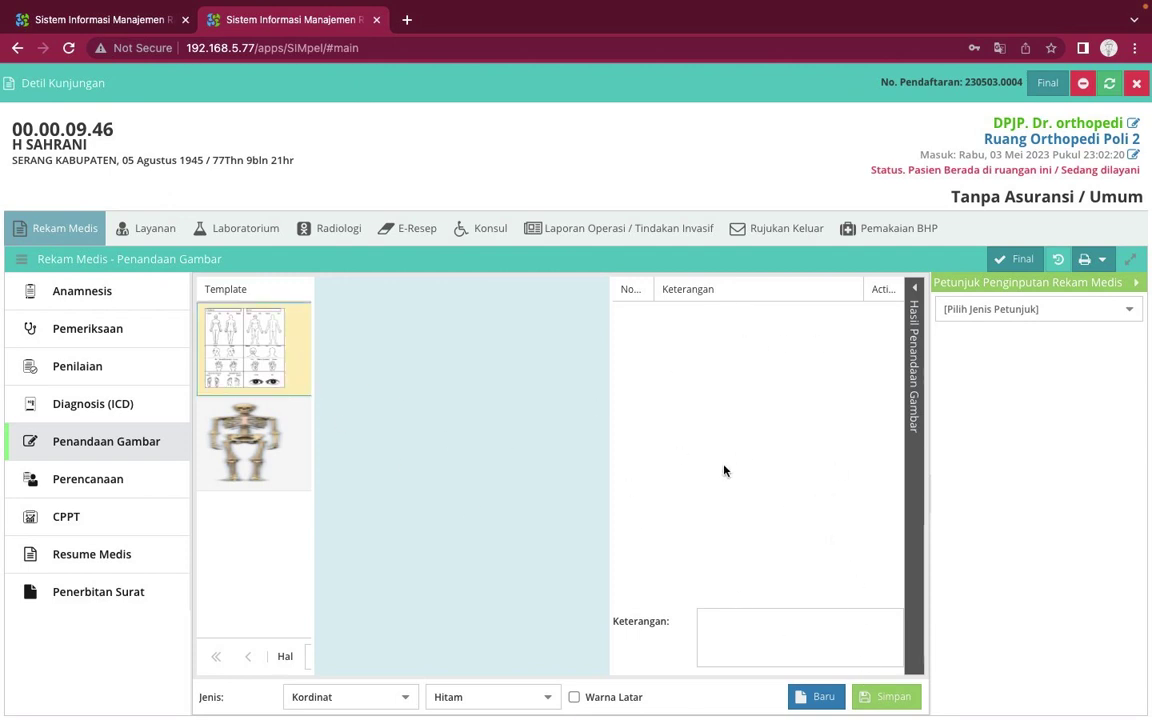
left_click(151, 236)
left_click(73, 231)
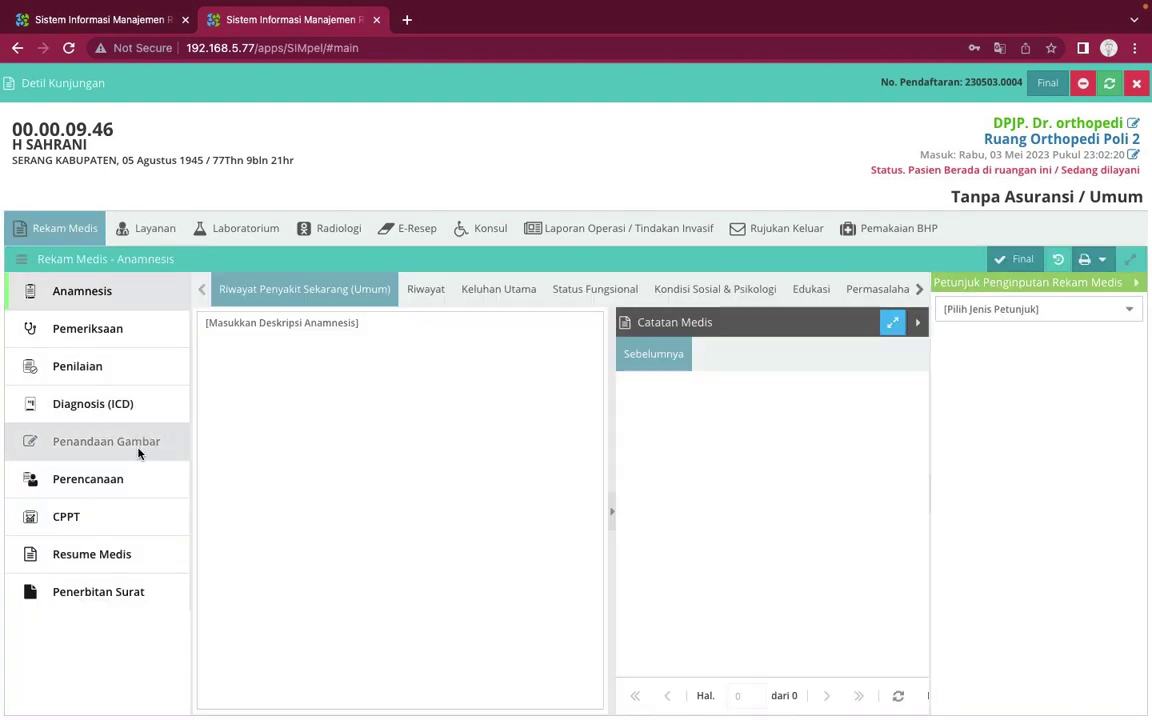
left_click(139, 453)
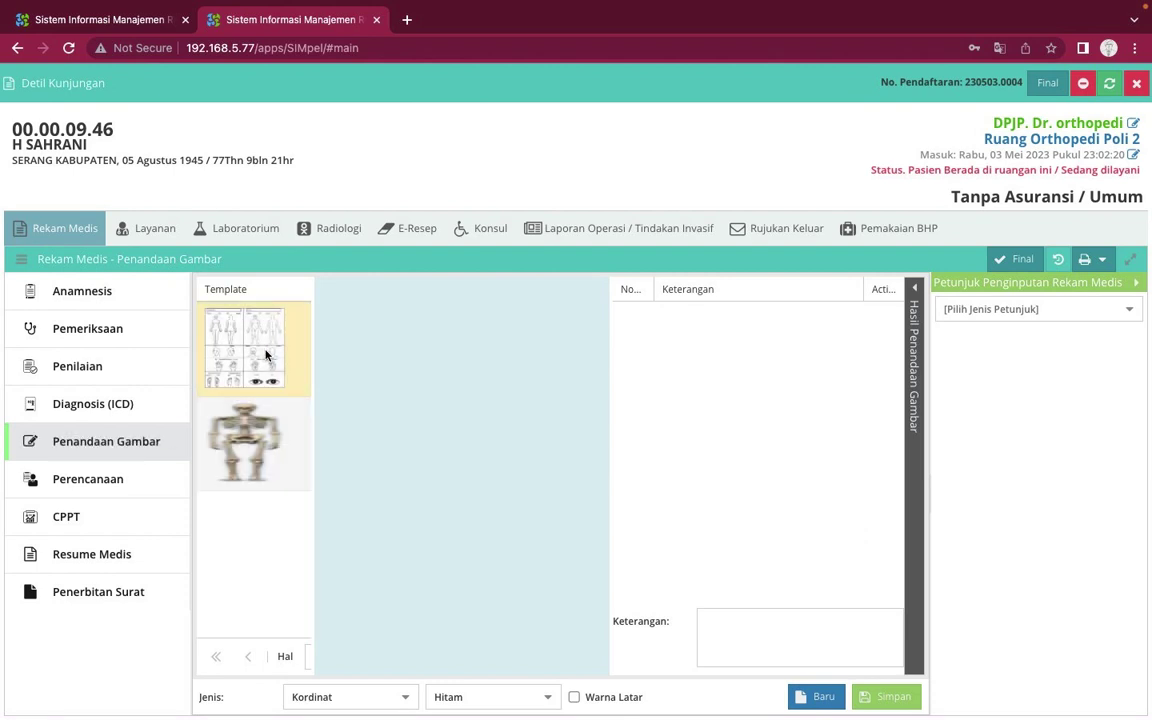
Load the body-diagram template and set markers to blue Kotak squares
left_click(266, 355)
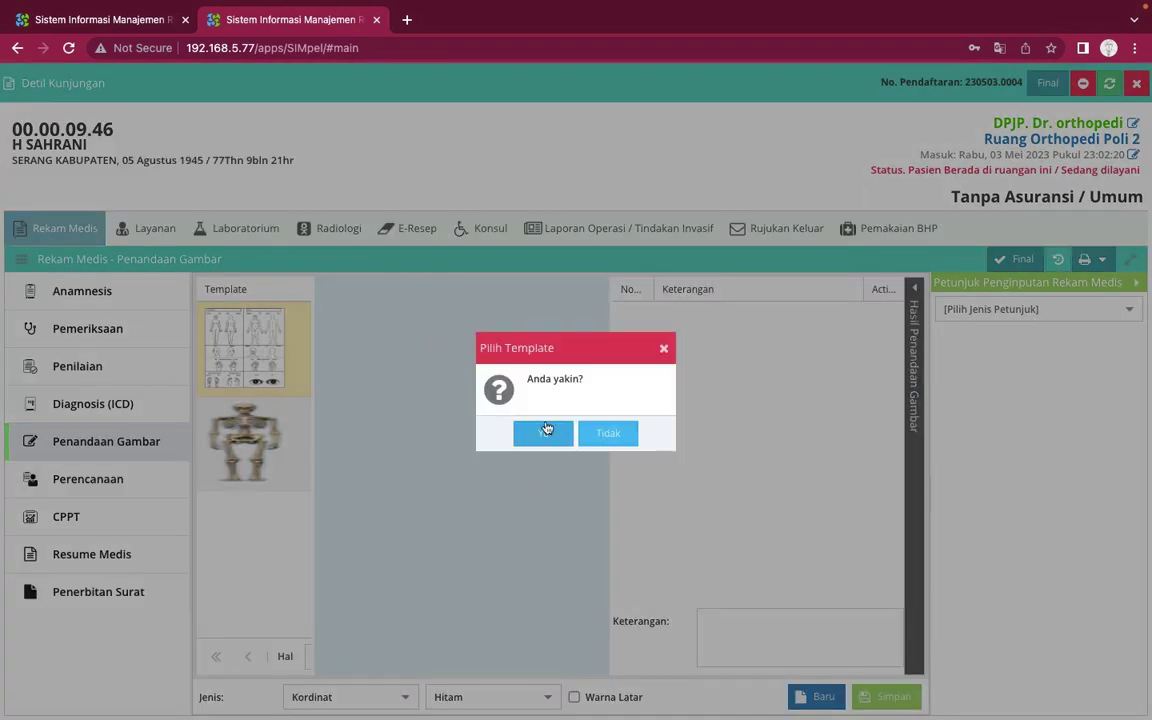
left_click(545, 437)
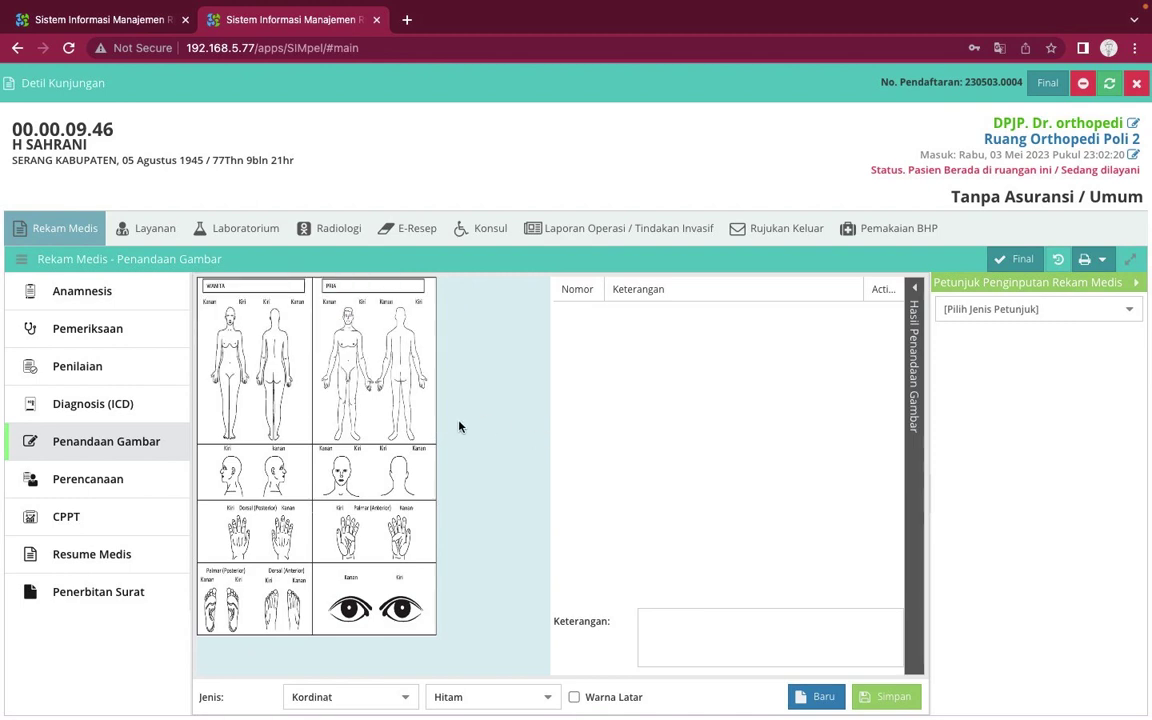
left_click(404, 697)
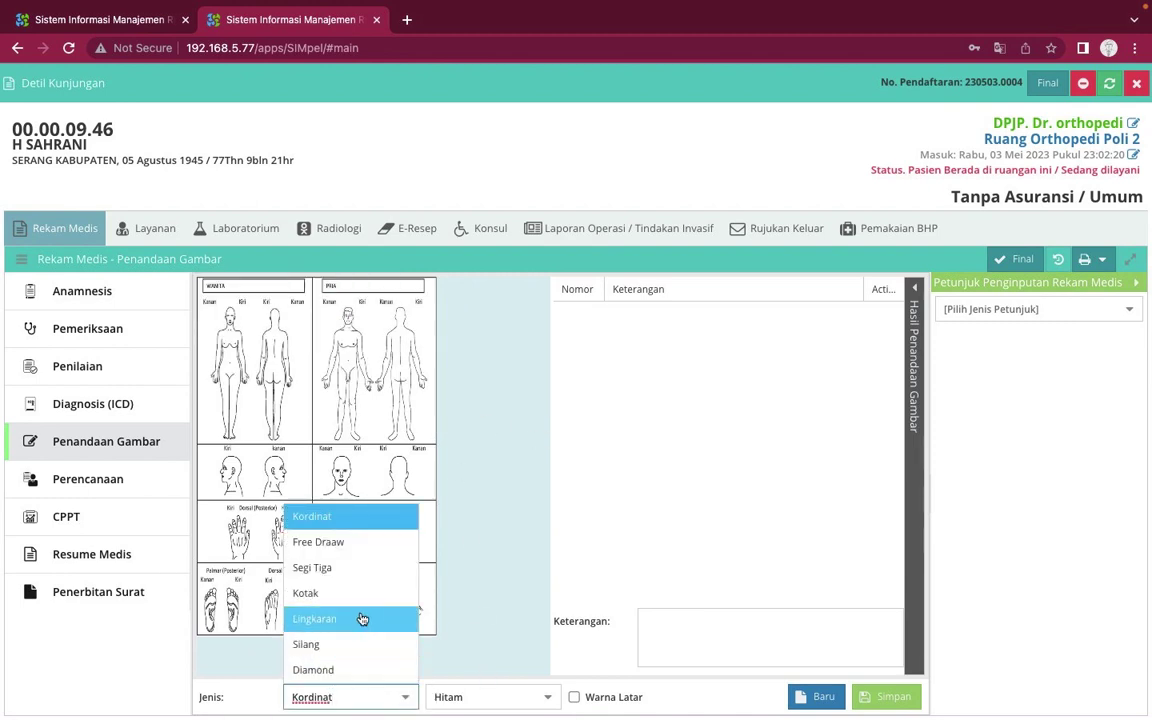
left_click(361, 593)
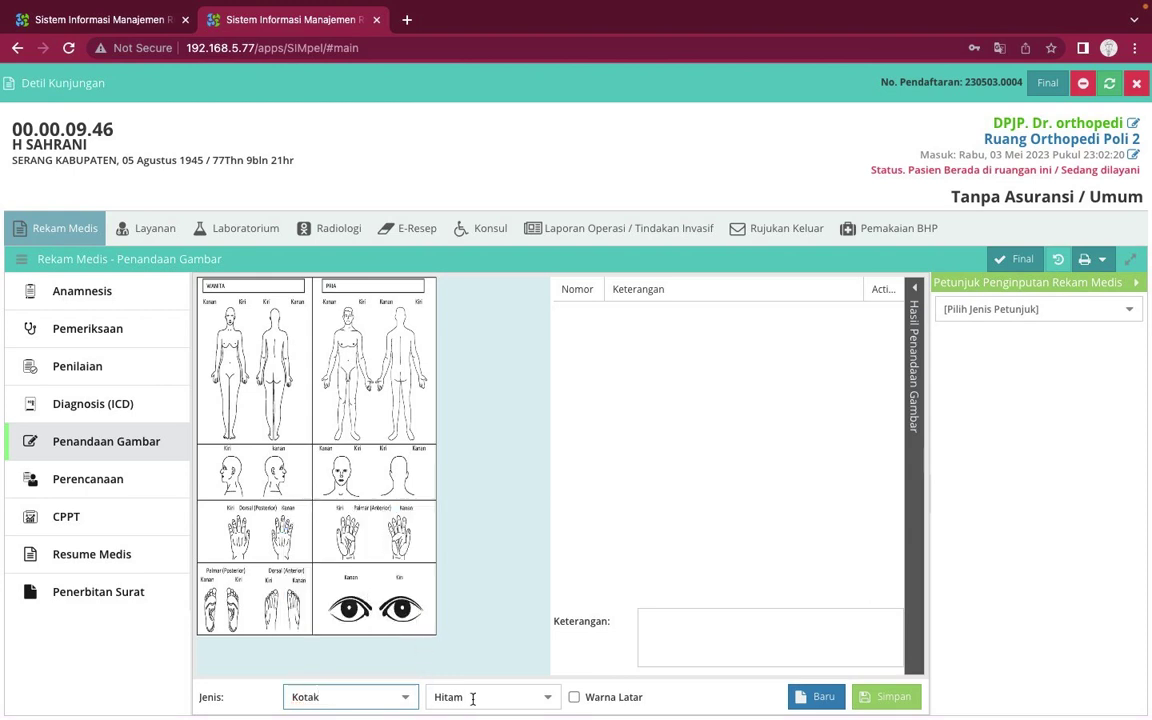
left_click(545, 697)
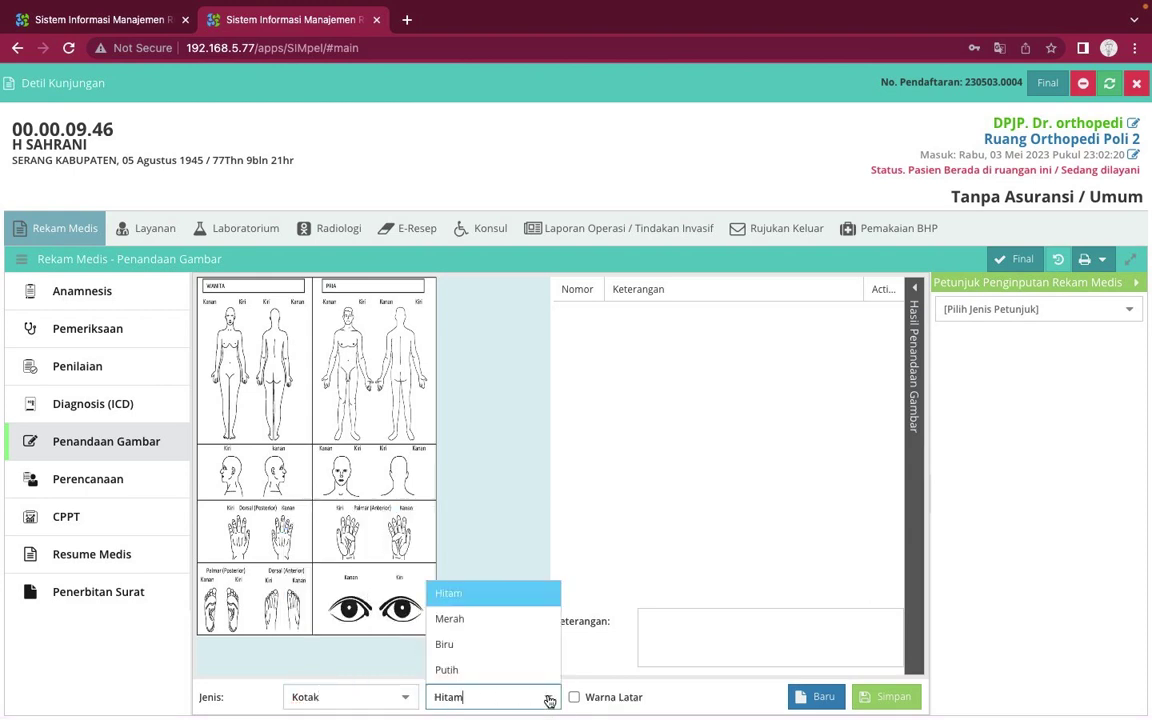
left_click(481, 644)
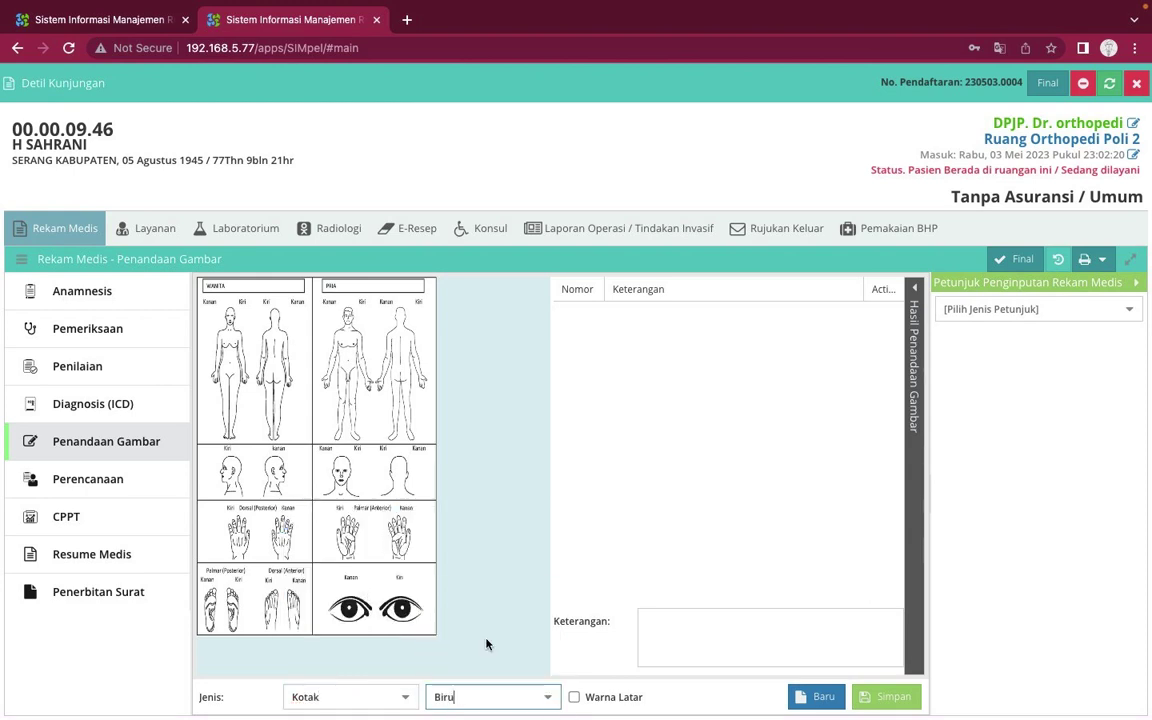
Mark the knee 'sakit lutut' and big toe 'sakit jempol kaki', then save the diagram
left_click(343, 412)
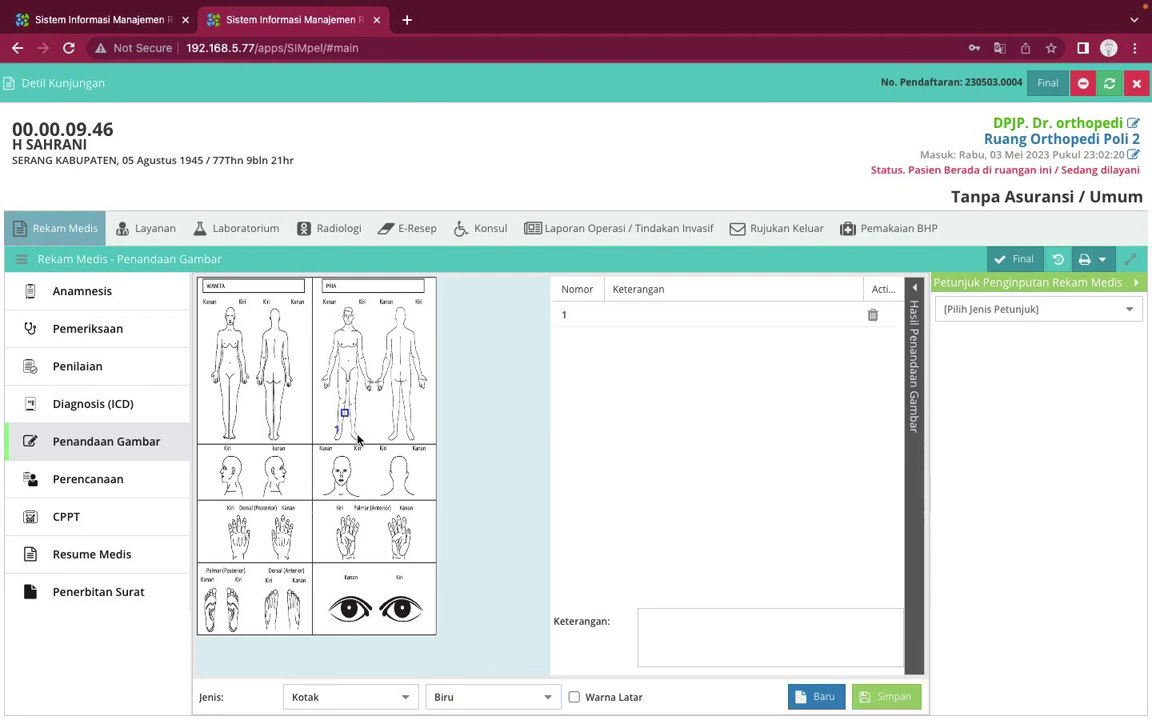
left_click(358, 439)
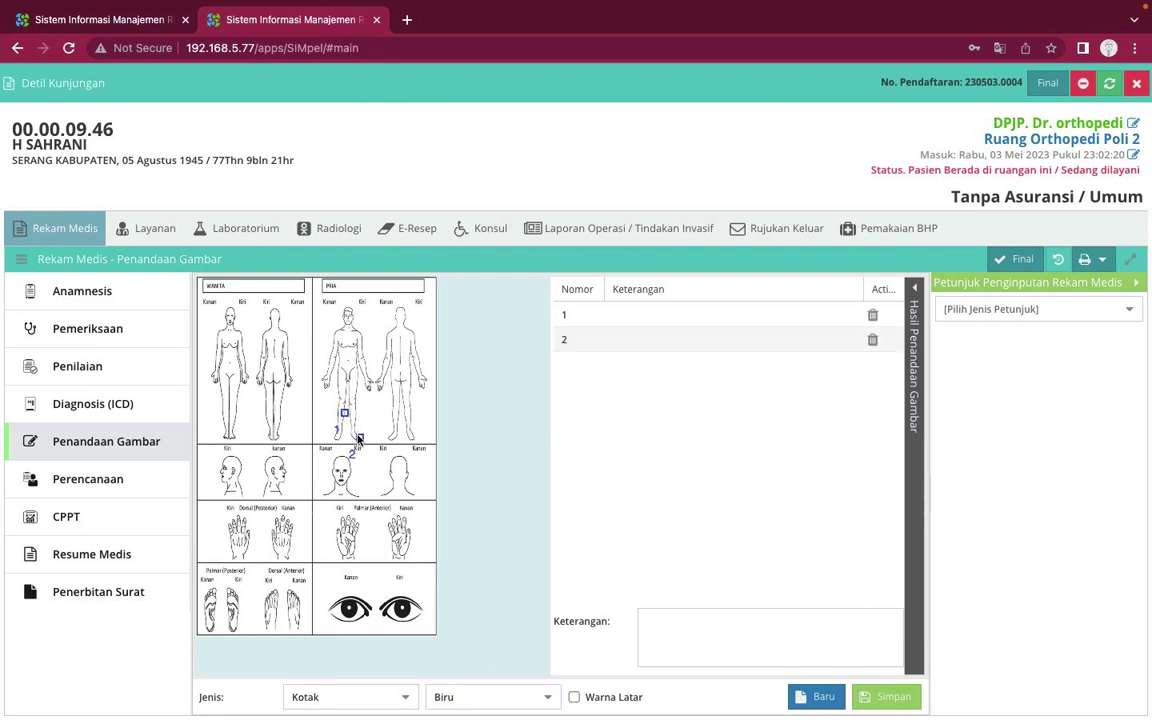
left_click(694, 320)
type("e")
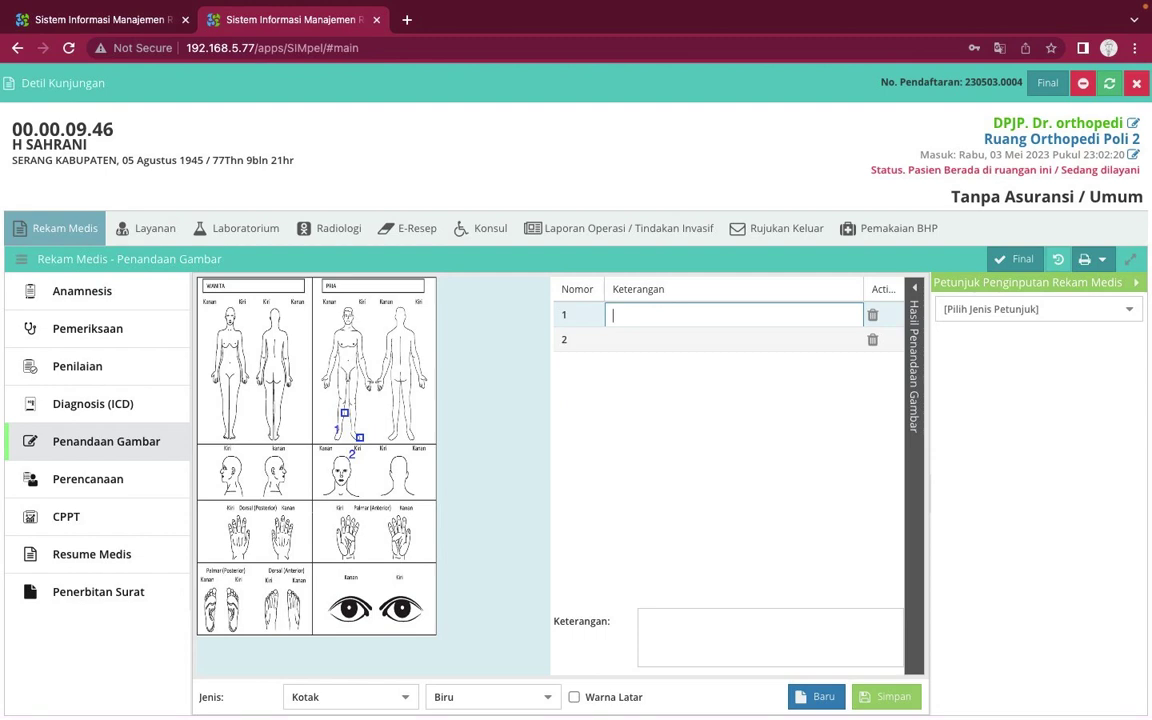
type("akit lutut")
left_click(661, 338)
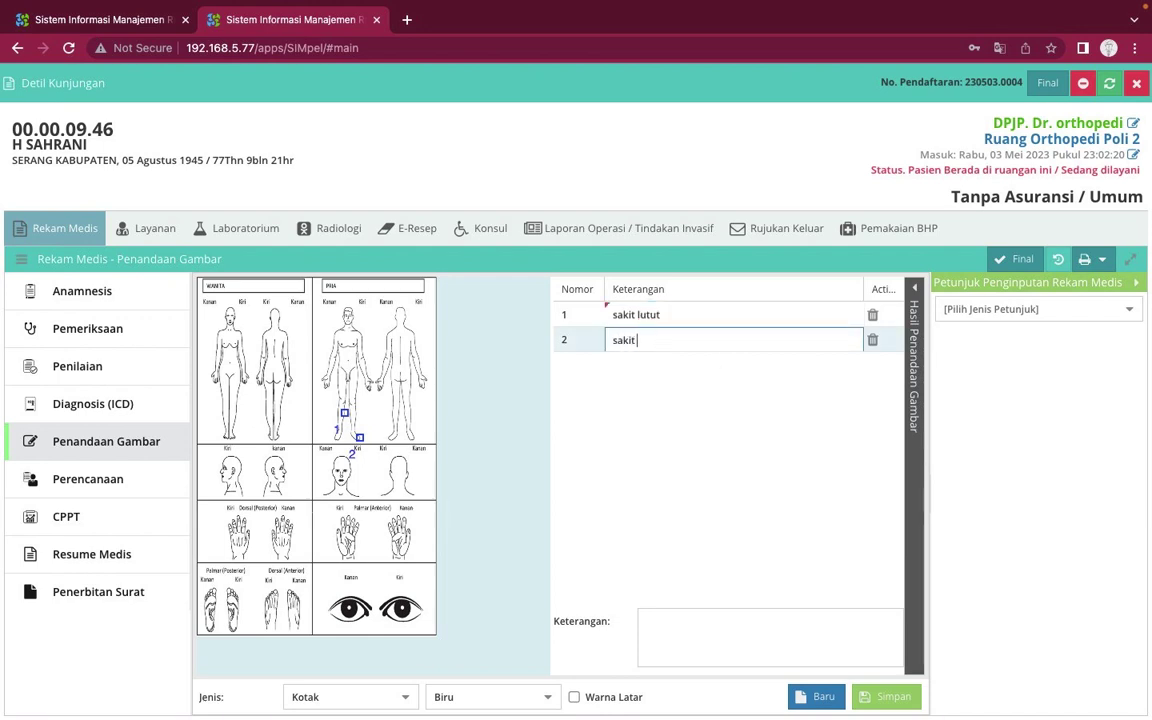
type("sakit jempol kaki")
key("Return")
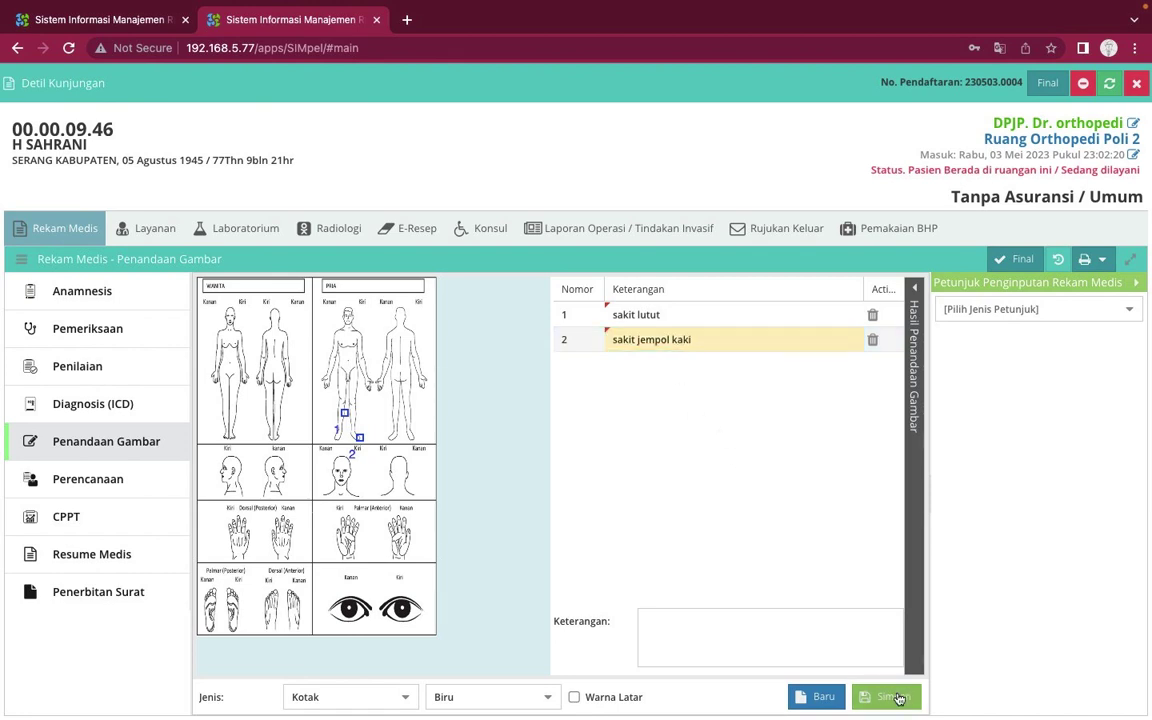
left_click(896, 698)
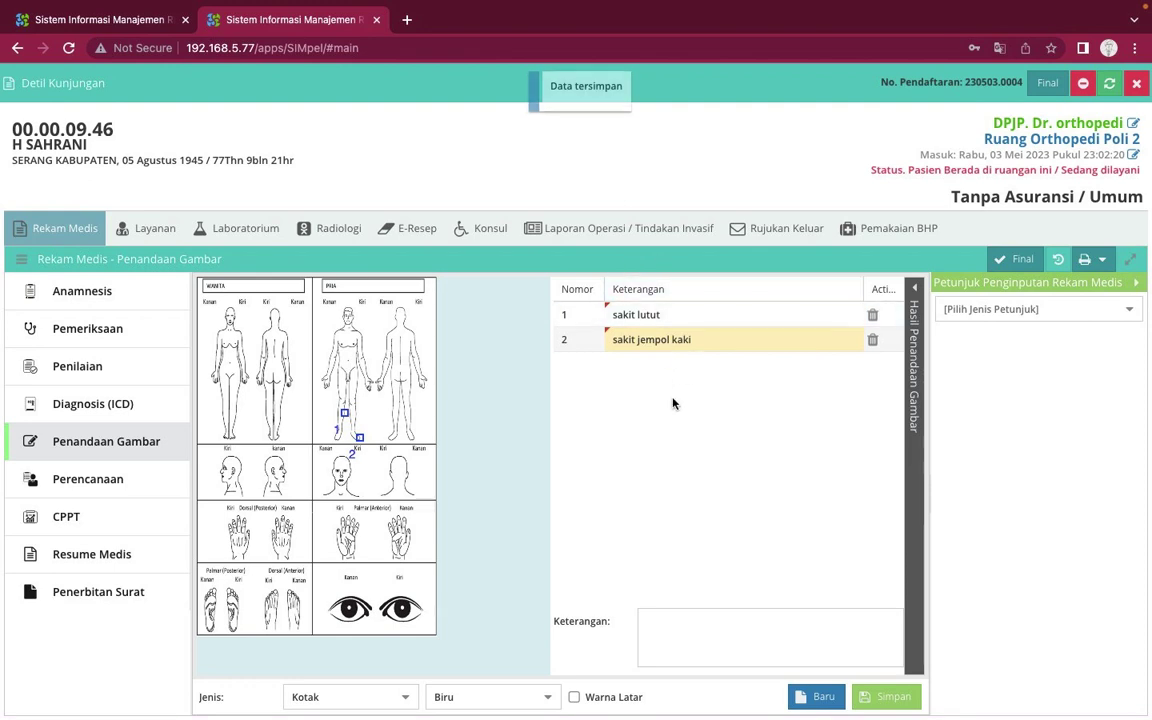
left_click(152, 407)
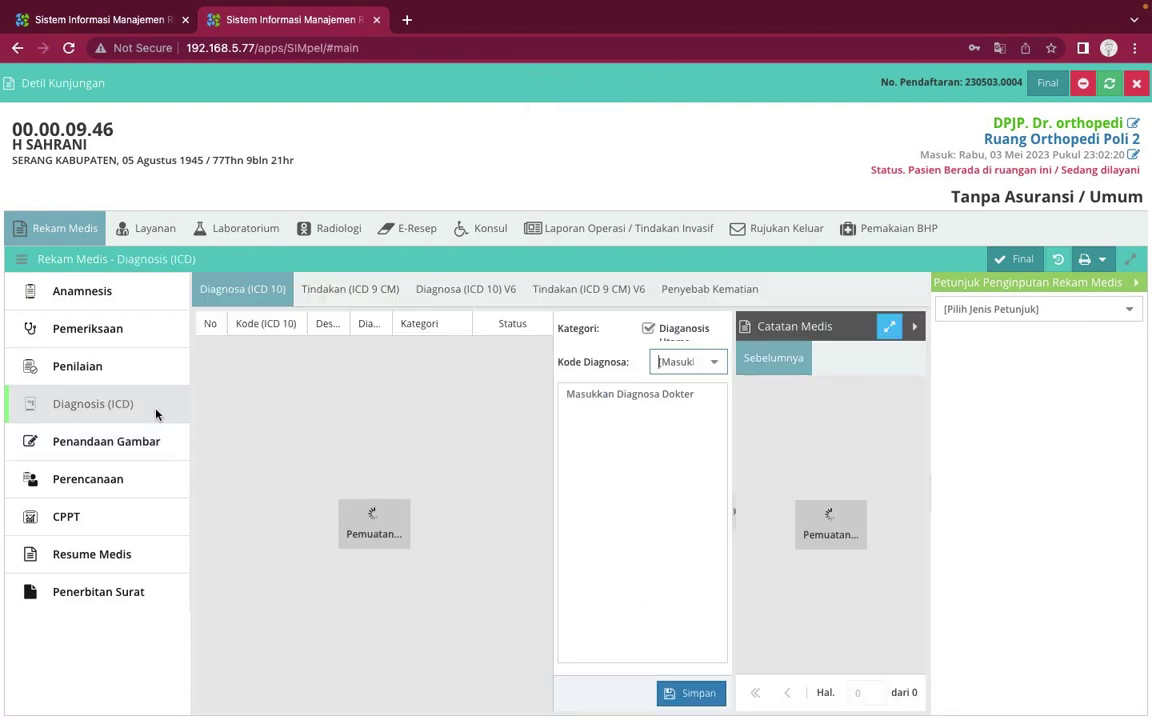
Close the Poli 2 visit, reopen it via Lihat, and go back to Penandaan Gambar
left_click(137, 449)
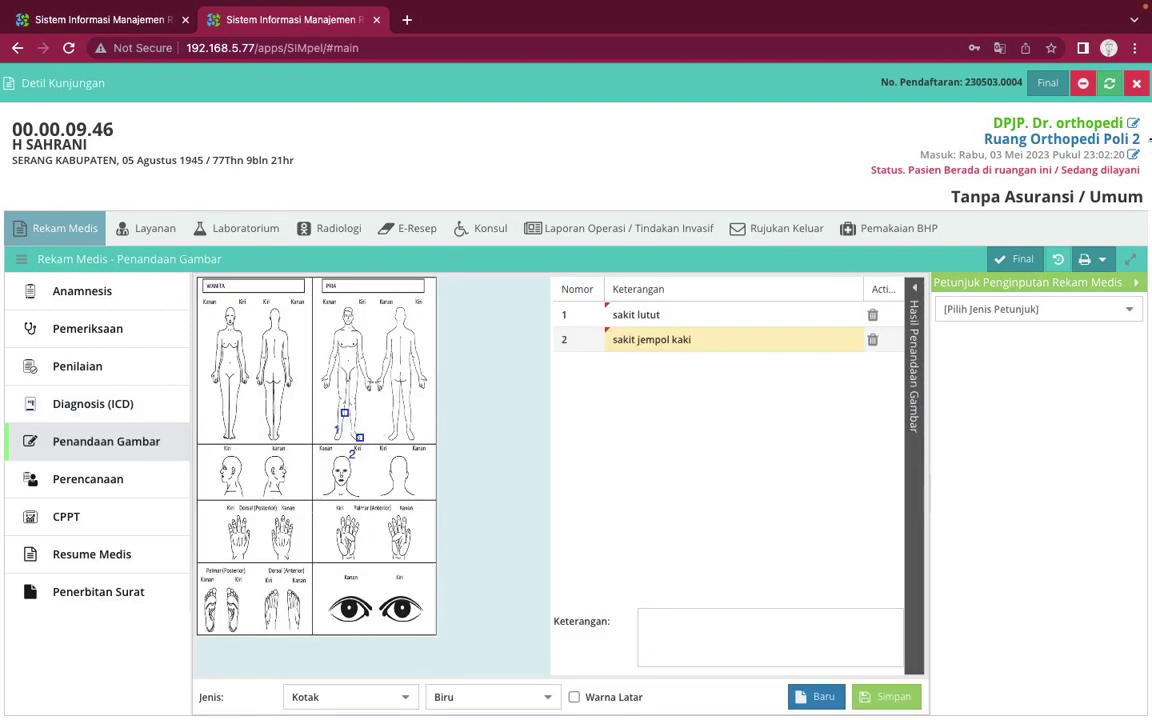
left_click(1135, 84)
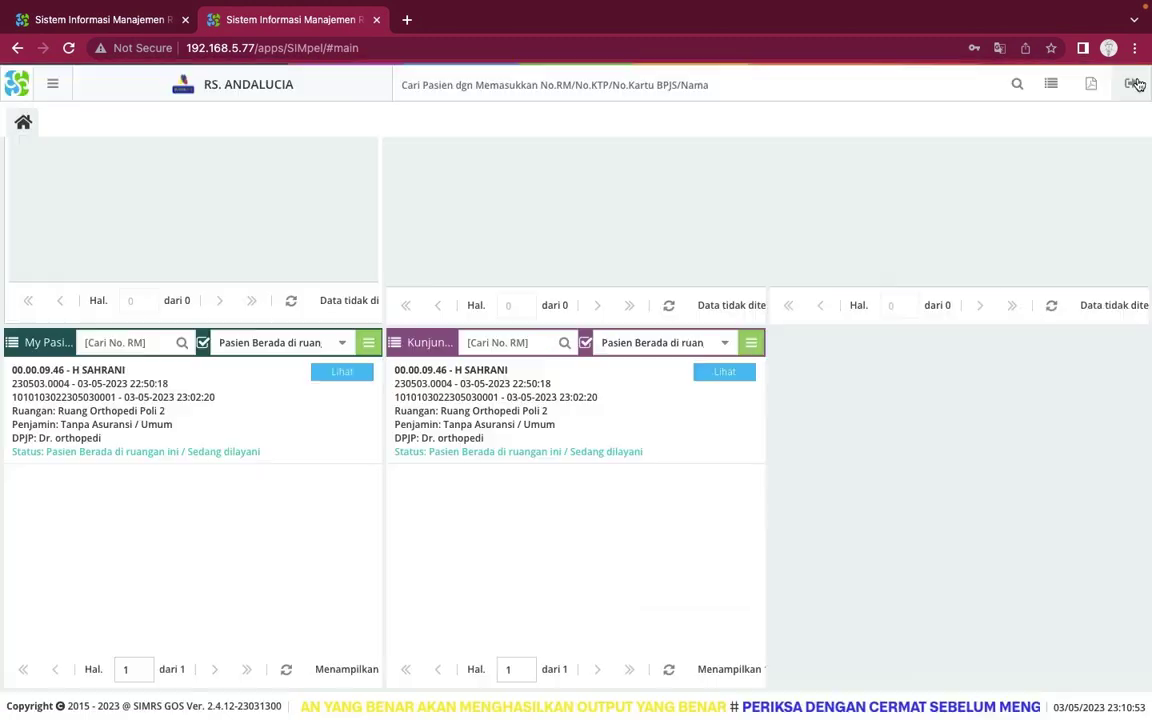
left_click(731, 373)
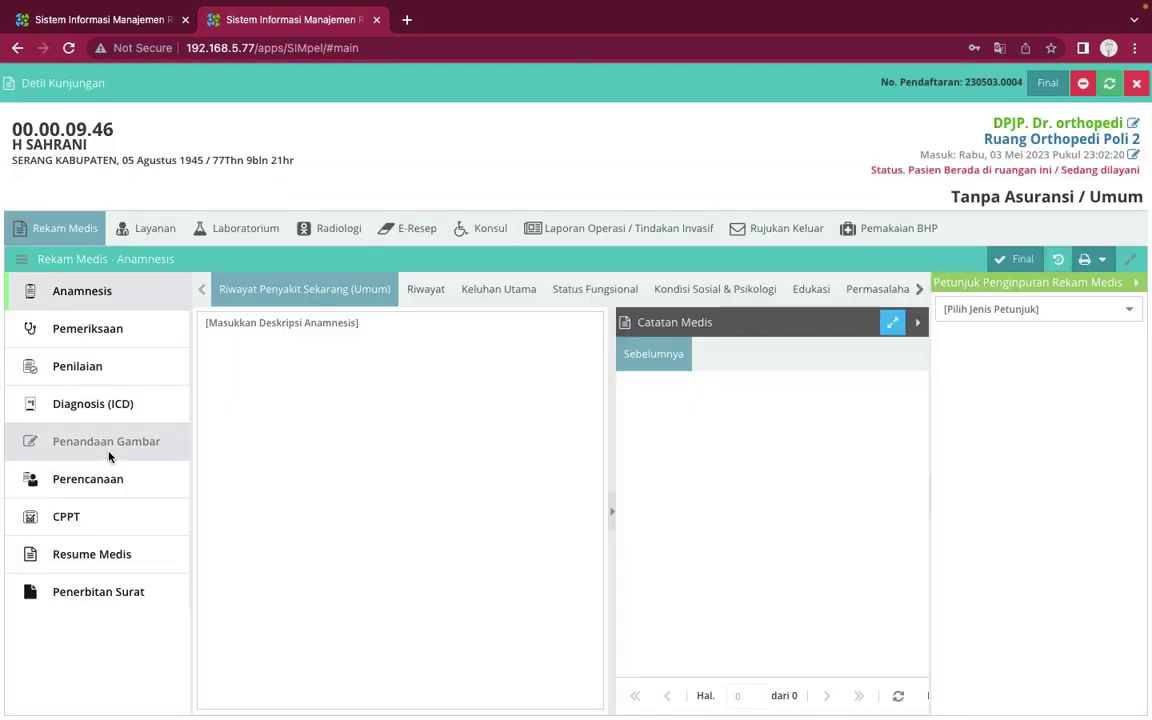
left_click(110, 452)
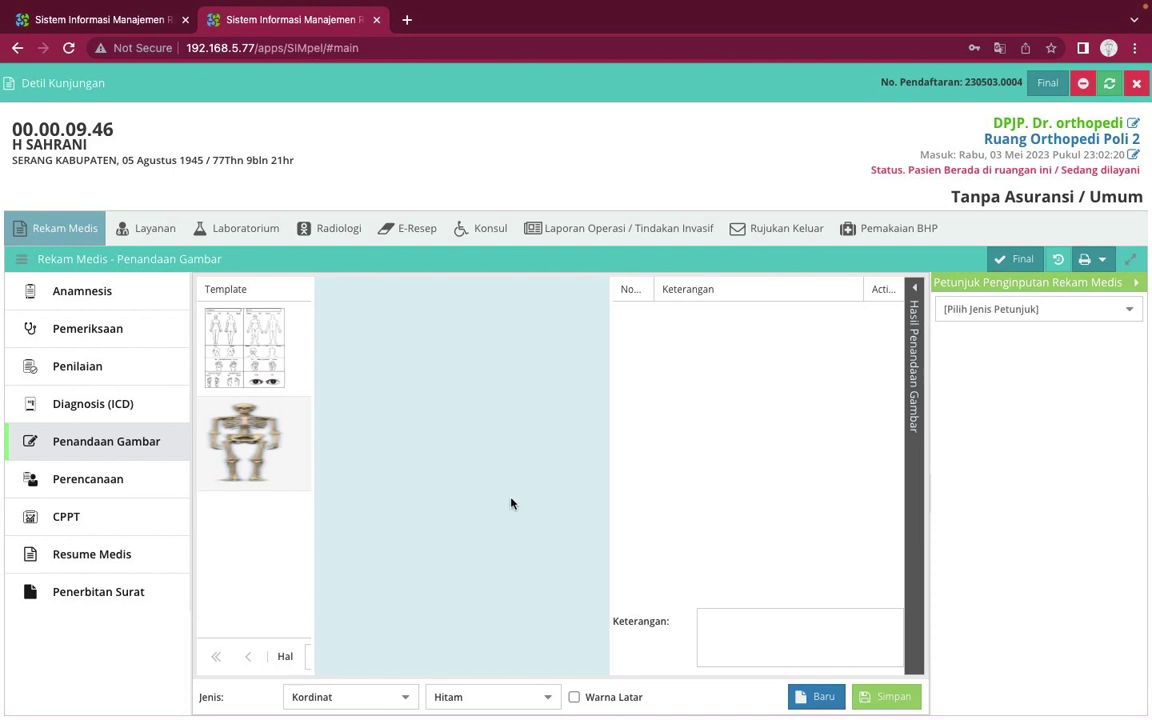
Load each saved body diagram, then reload the latest one with 'sakit lutut' and 'sakit jempol kaki'
left_click(915, 293)
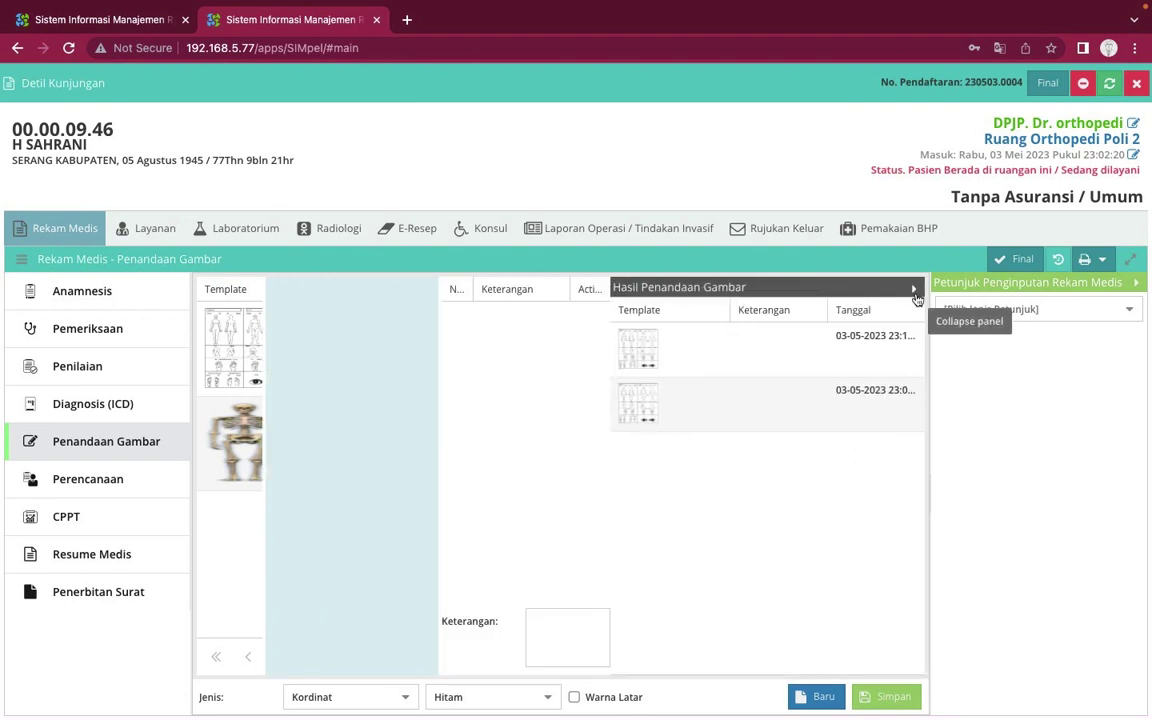
left_click(712, 375)
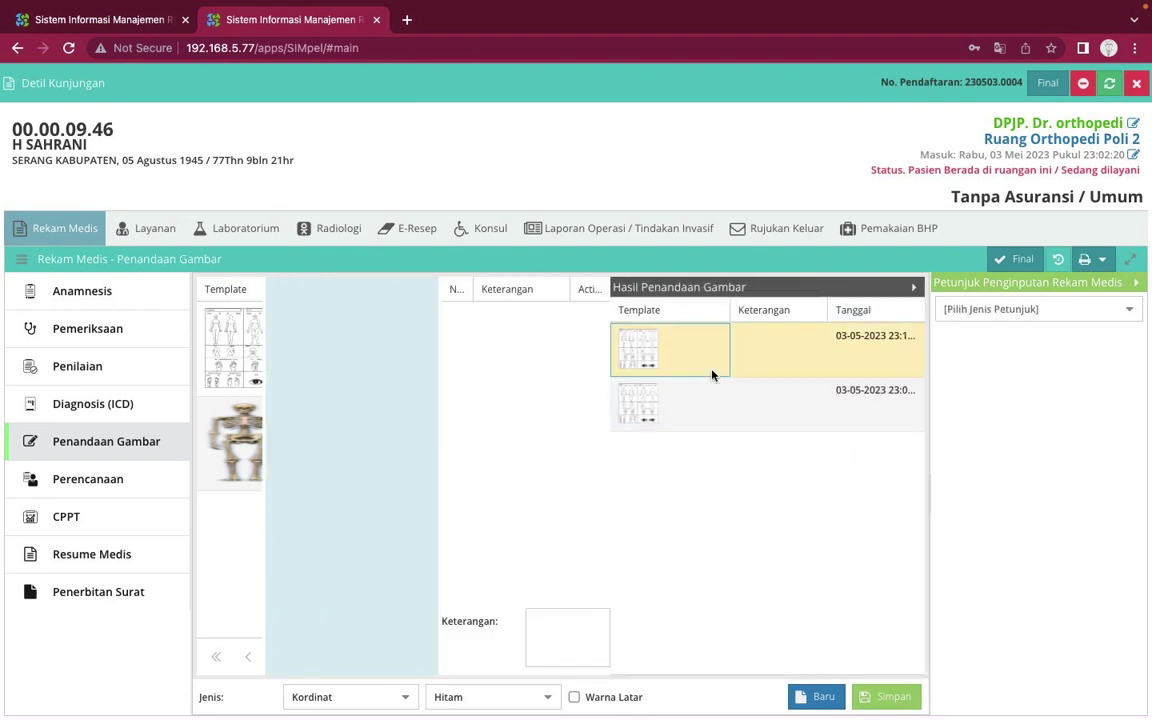
left_click(690, 413)
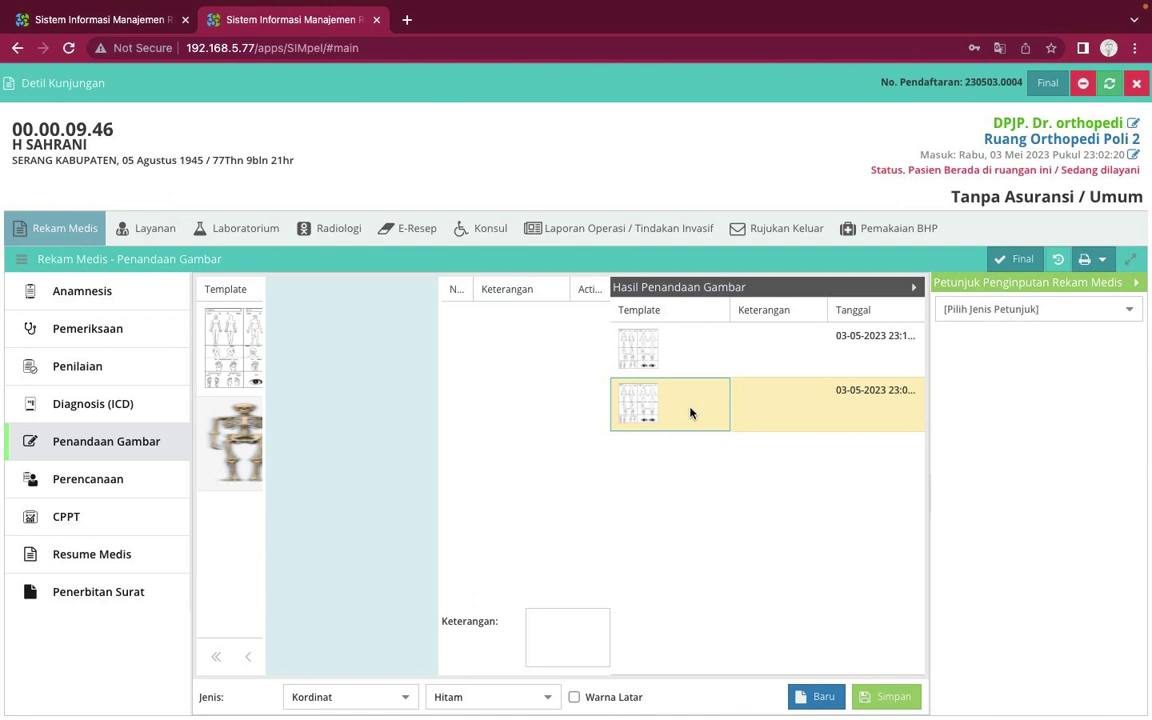
left_click(662, 352)
double_click(662, 352)
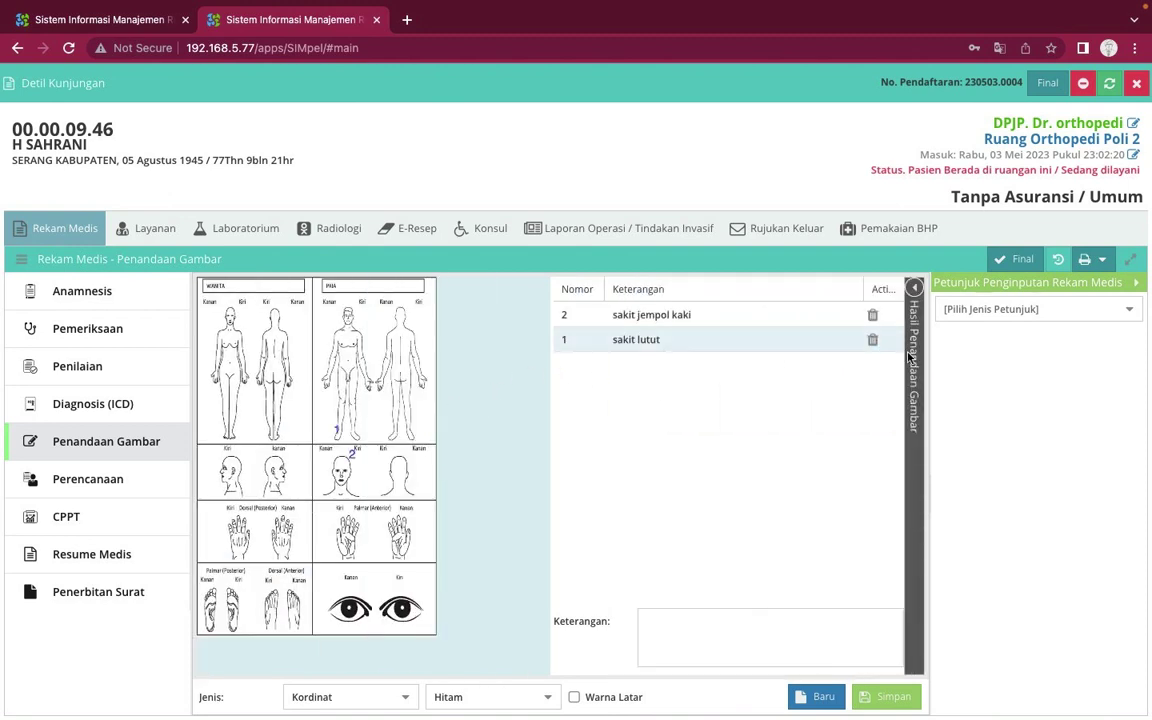
left_click(914, 289)
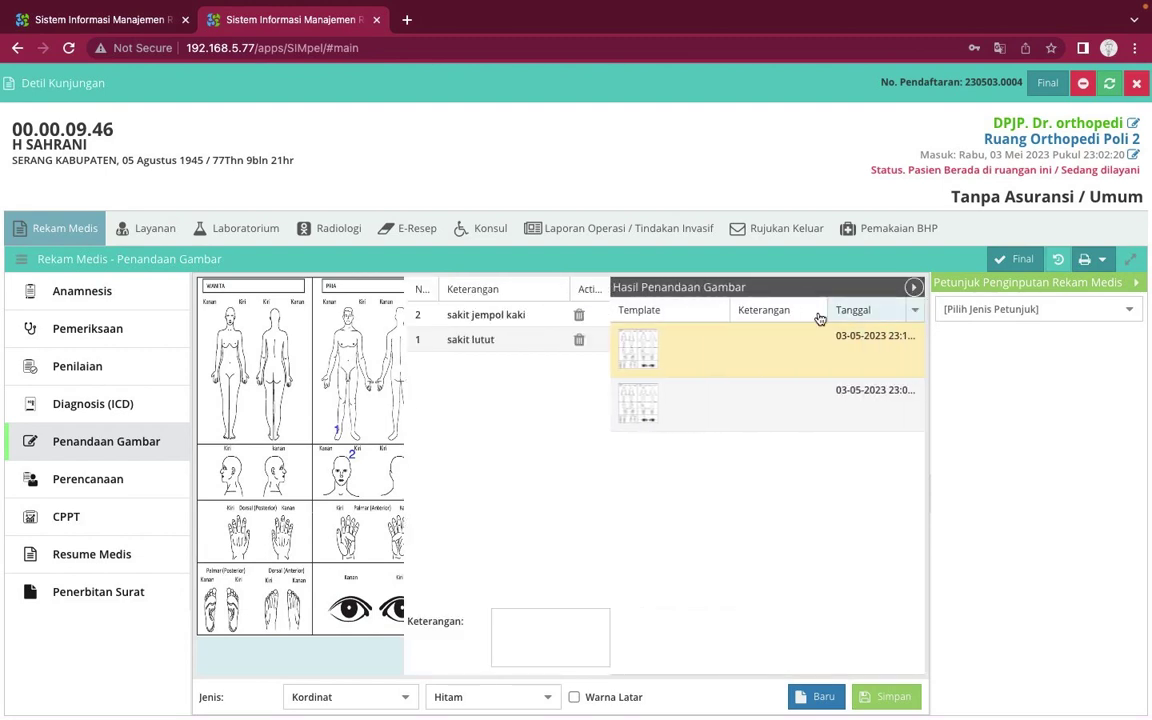
double_click(708, 407)
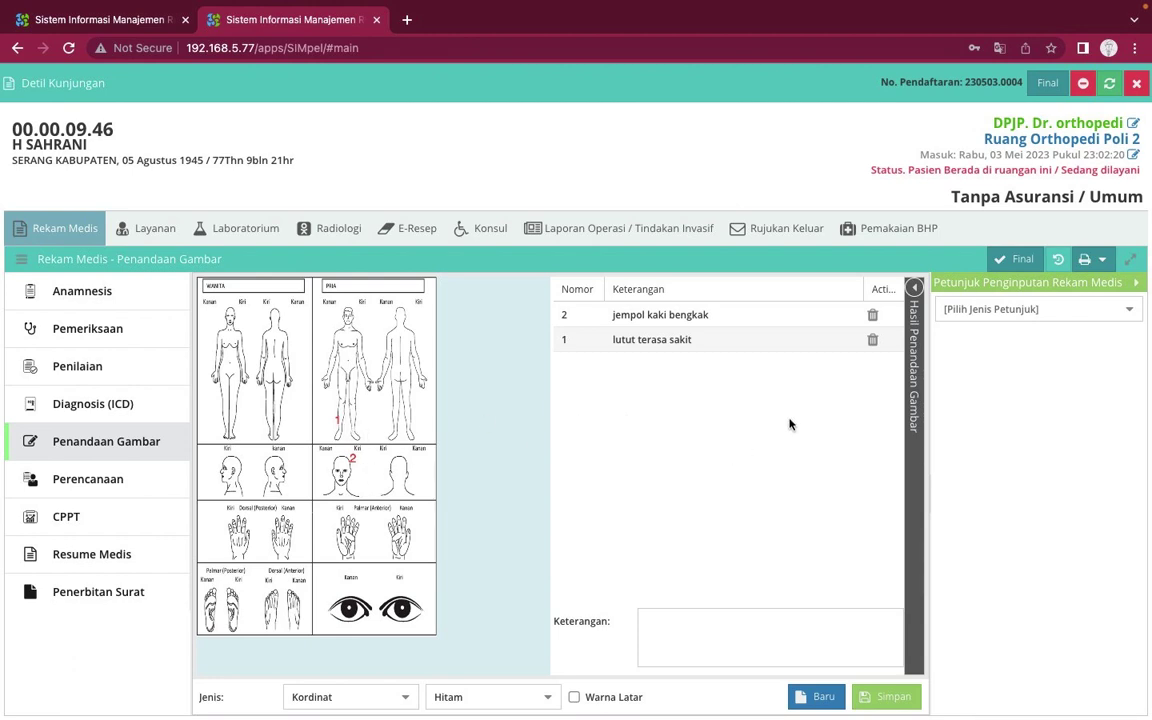
left_click(914, 288)
double_click(770, 336)
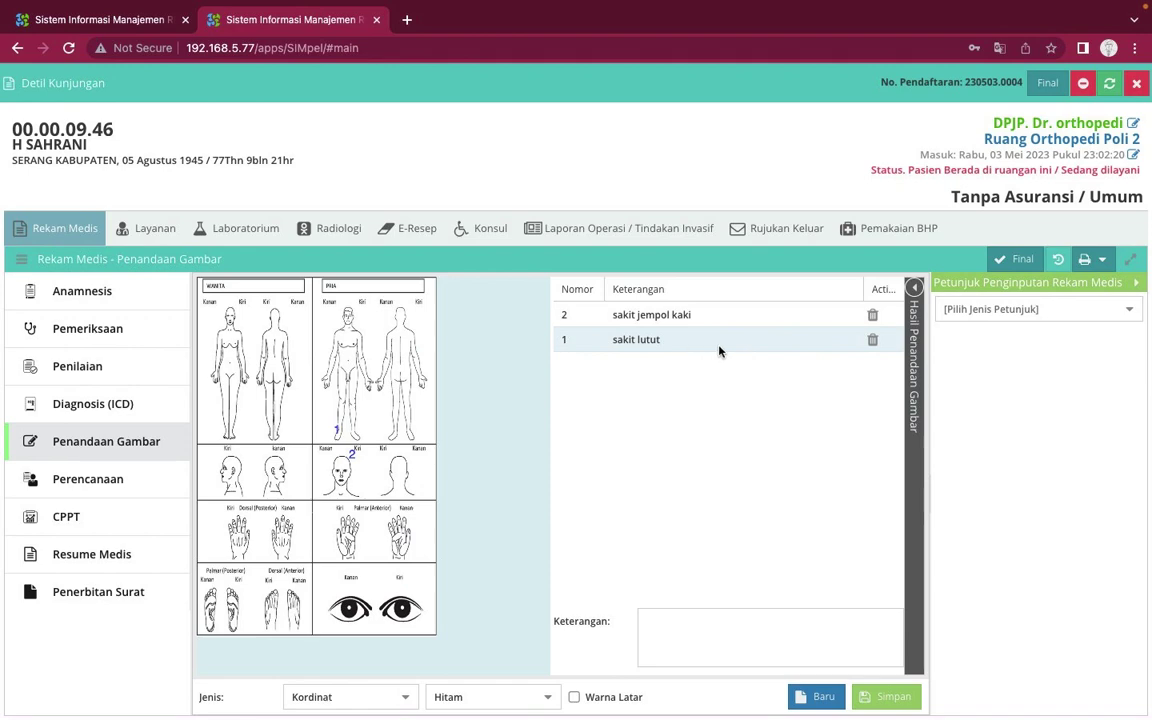
Delete the 'sakit jempol kaki' and 'sakit lutut' marks from the diagram
left_click(874, 318)
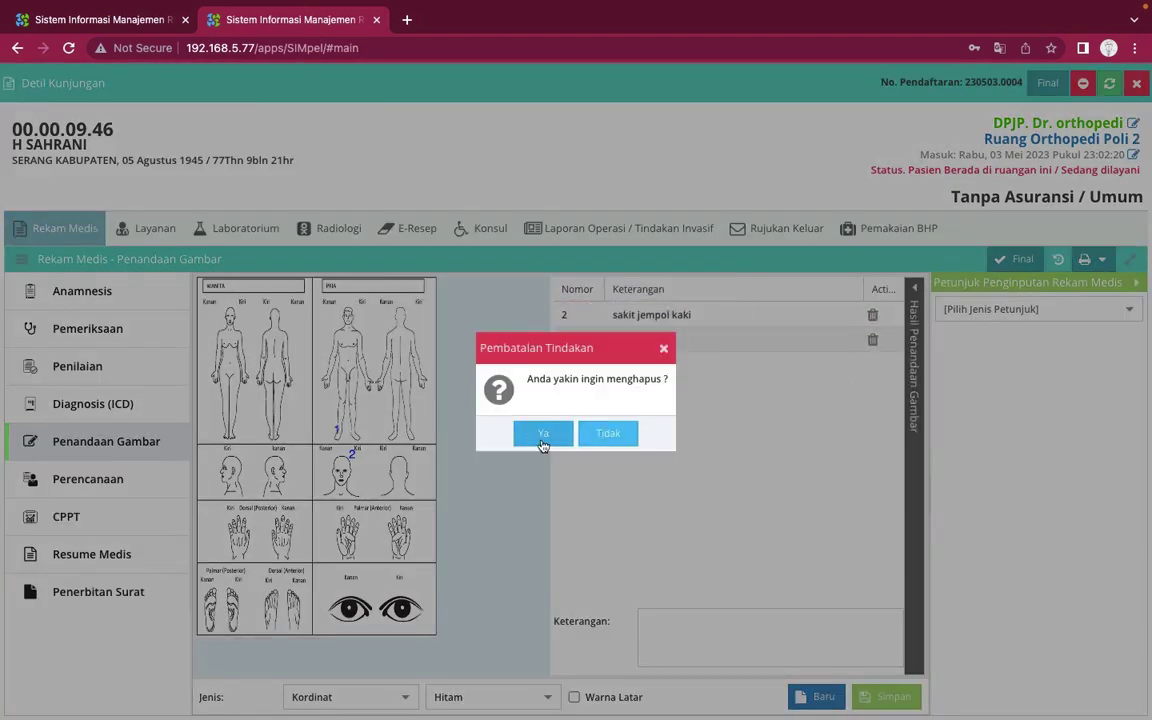
left_click(543, 437)
left_click(870, 315)
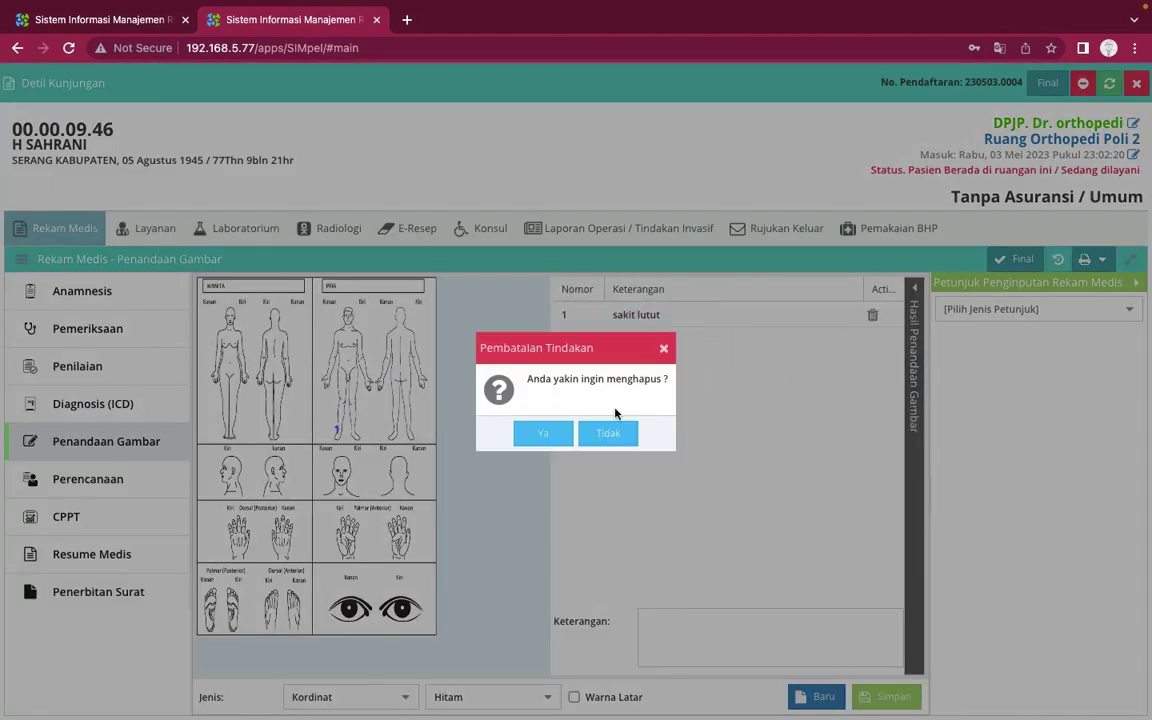
left_click(540, 433)
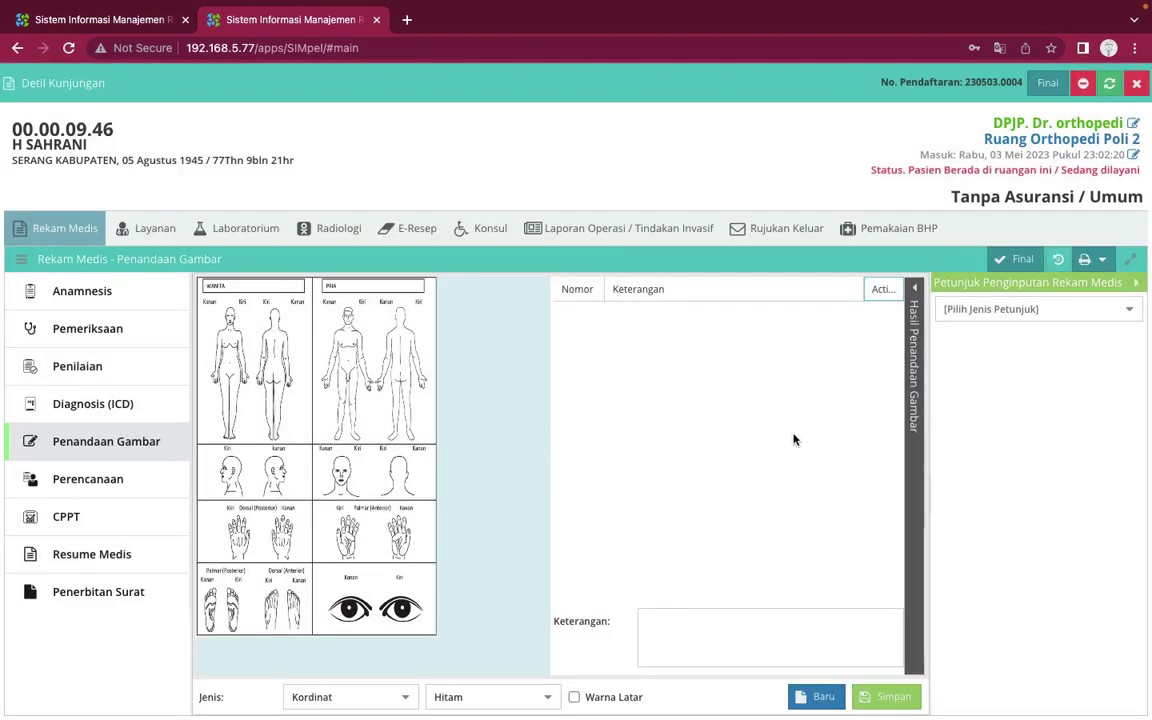
Load the older saved diagram from Hasil Penandaan Gambar, then go to the Layanan page
left_click(916, 289)
left_click(730, 364)
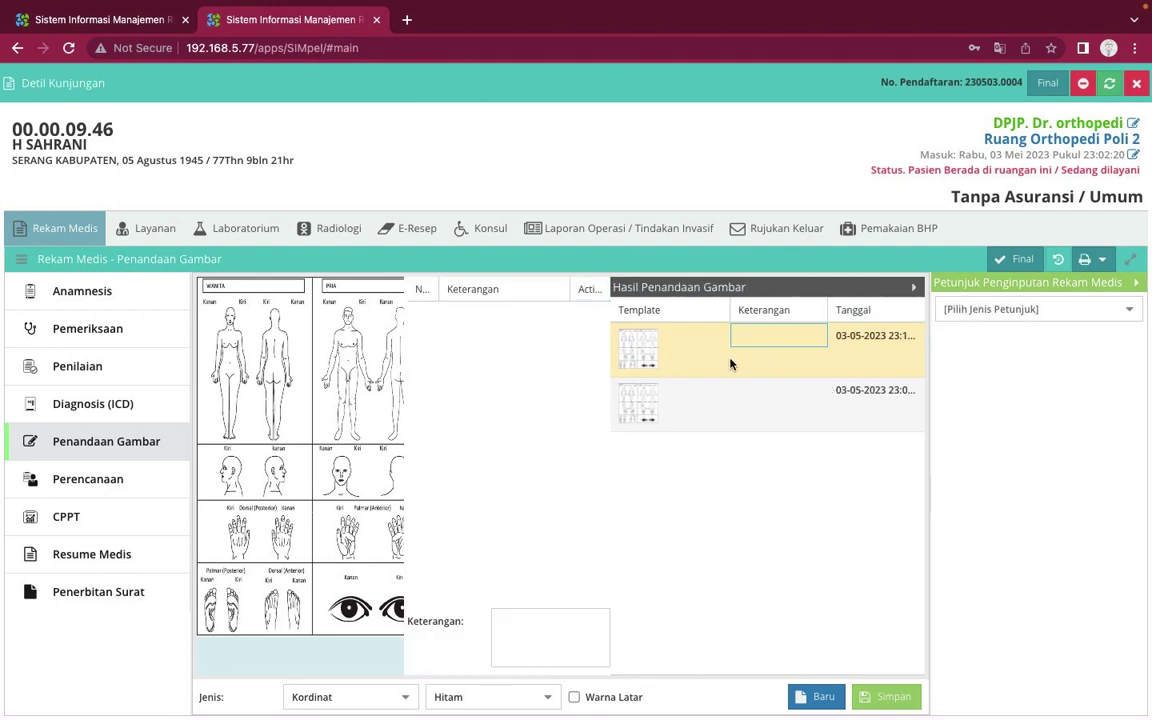
left_click(720, 407)
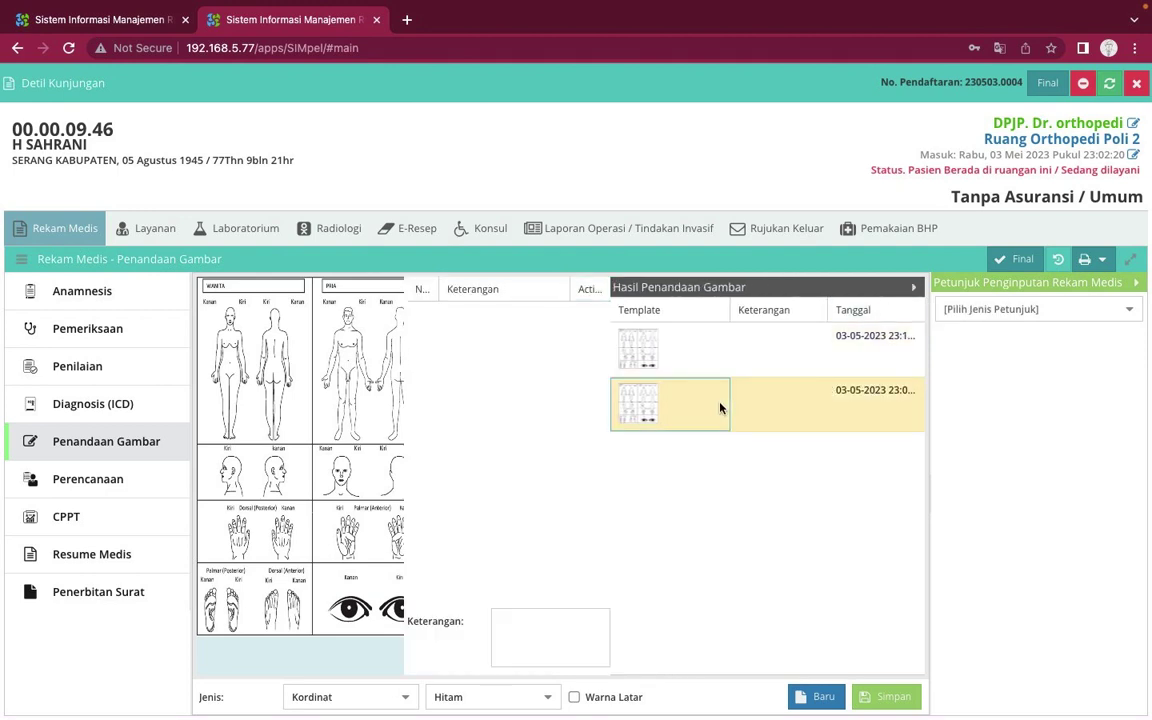
double_click(720, 407)
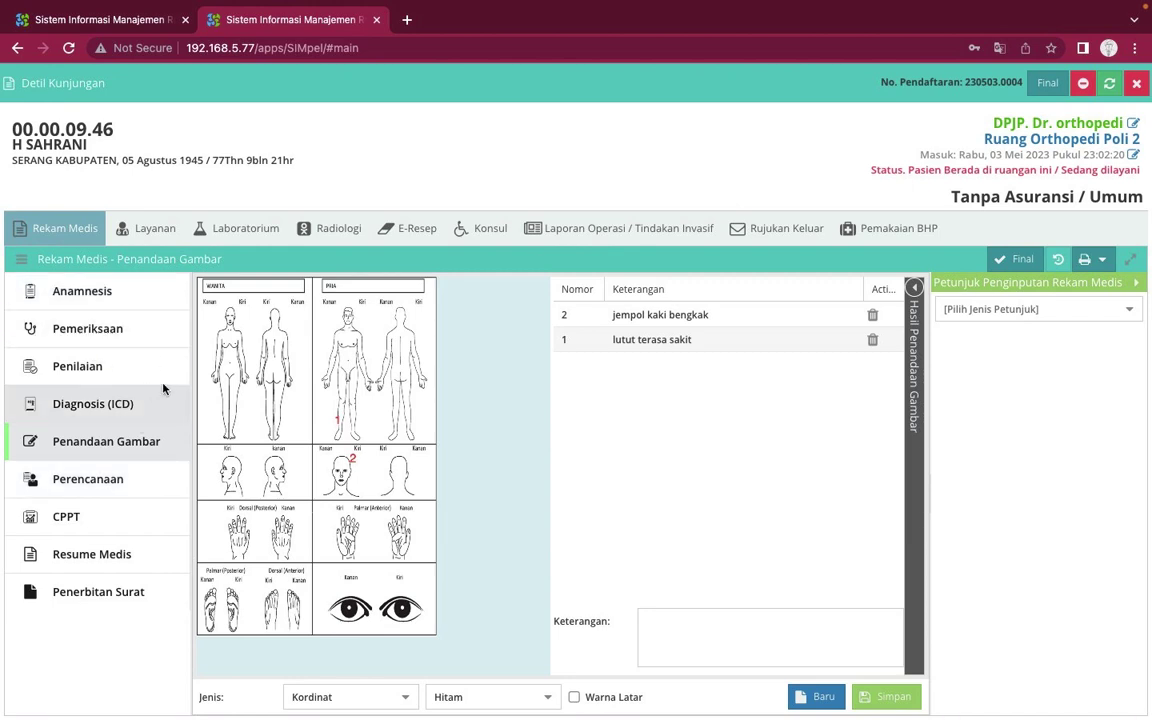
left_click(143, 228)
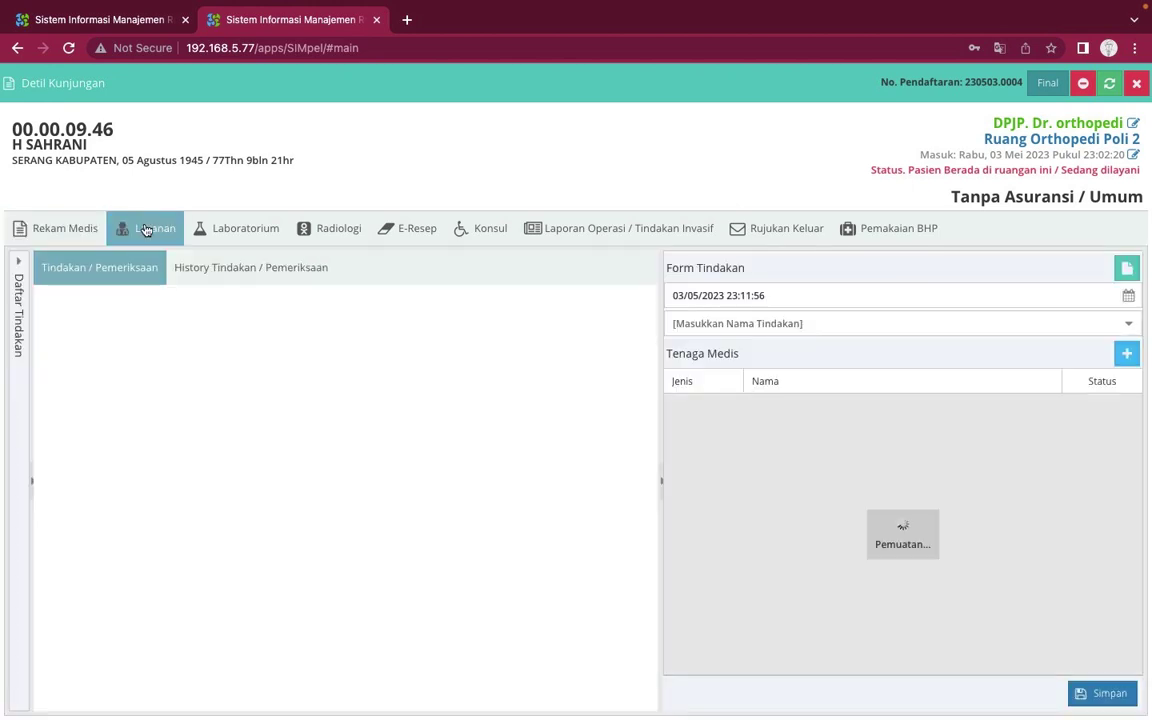
Add service 14813 JASA MEDIK KONSULTASI DOKTER SUB SPESIALIS - KONSULTAN (POLIKLINIK) and select it
left_click(15, 283)
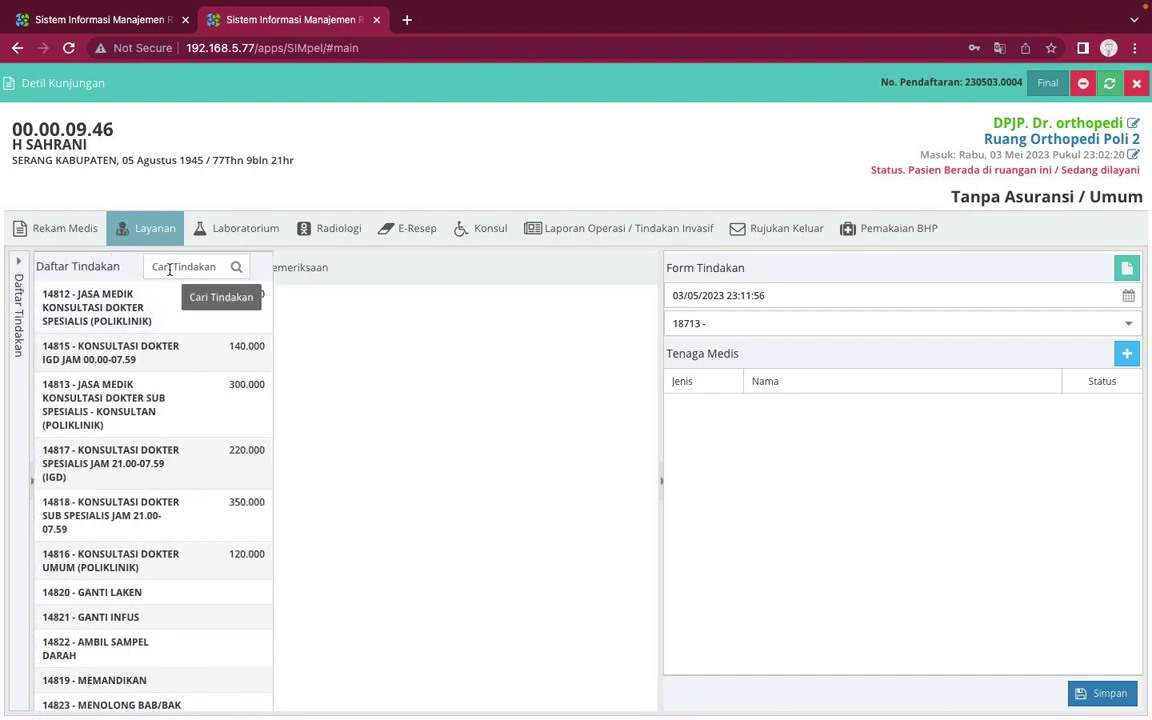
left_click(156, 415)
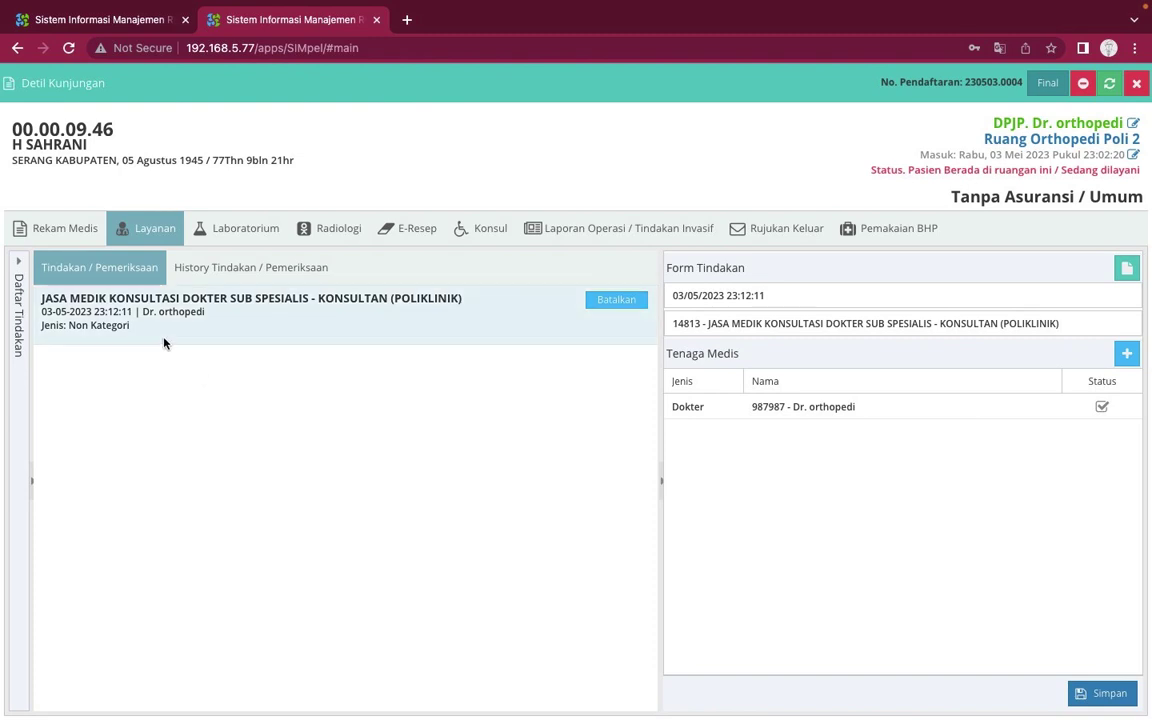
left_click(164, 338)
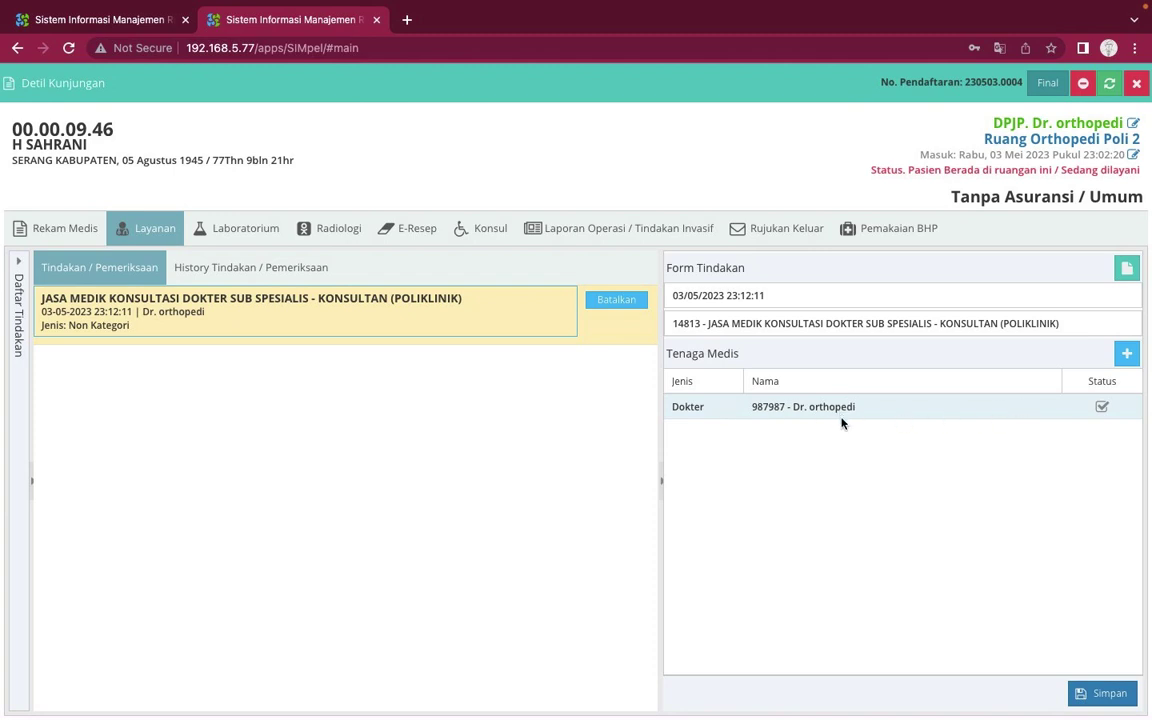
Add a second Tenaga Medis row of type Paramedis, pick the matching paramedic, and save
left_click(1126, 353)
left_click(717, 440)
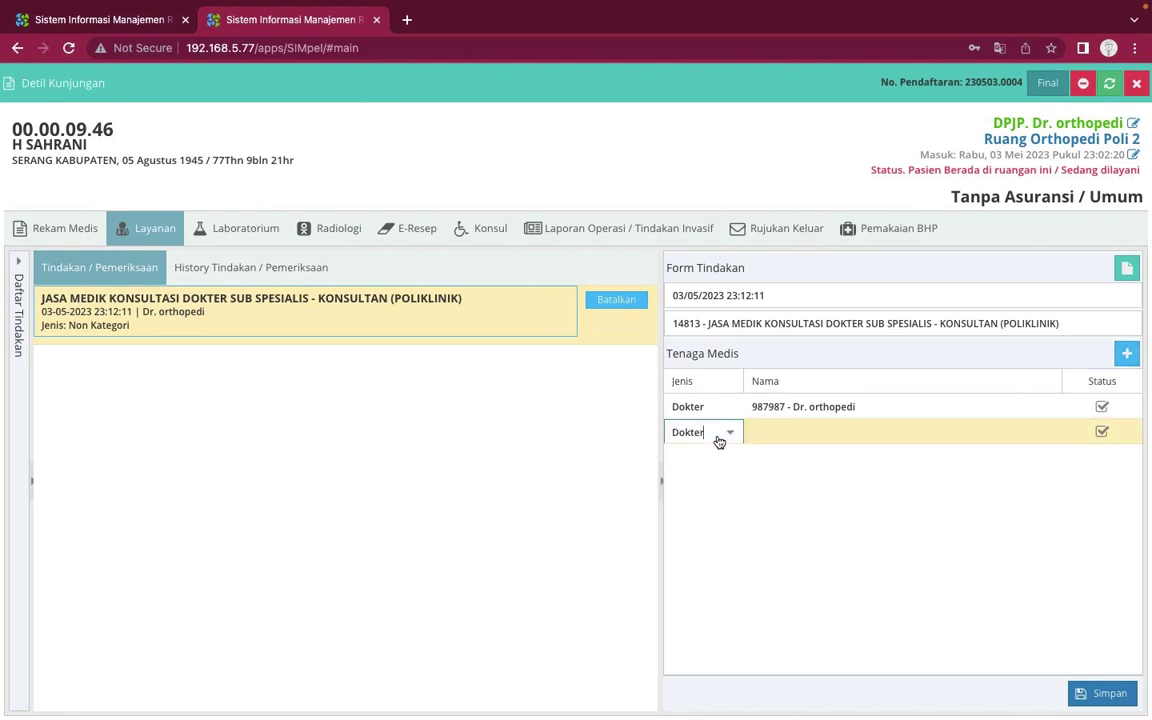
left_click(728, 437)
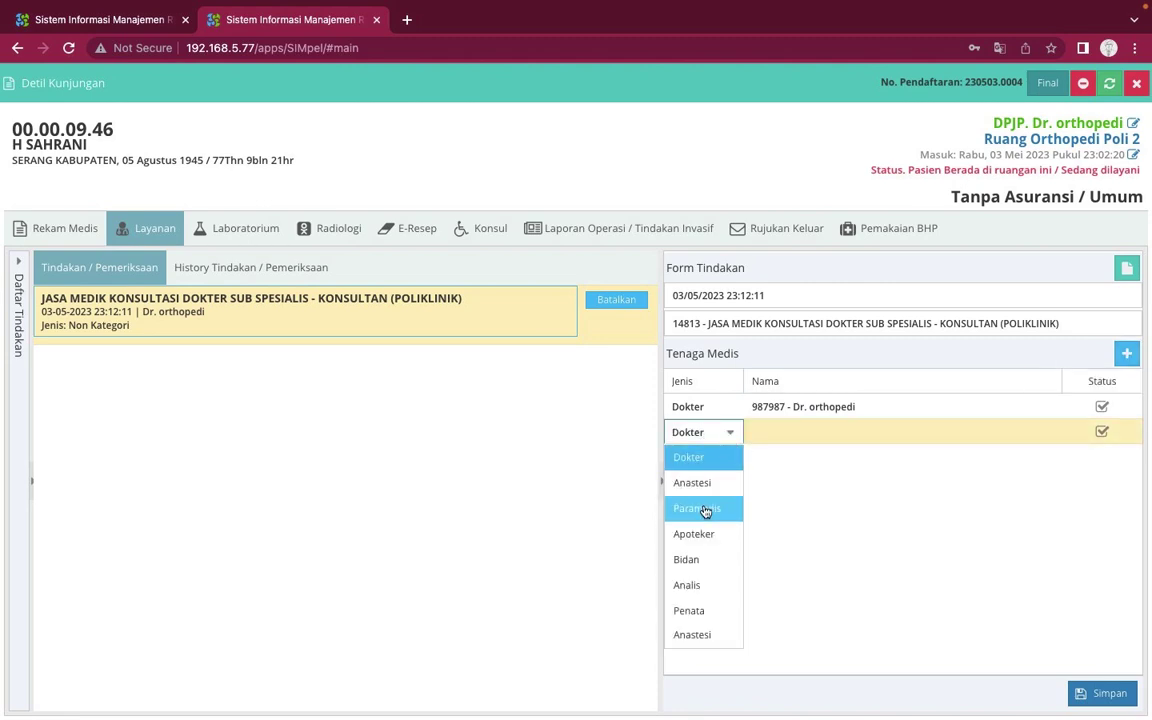
left_click(706, 510)
left_click(836, 432)
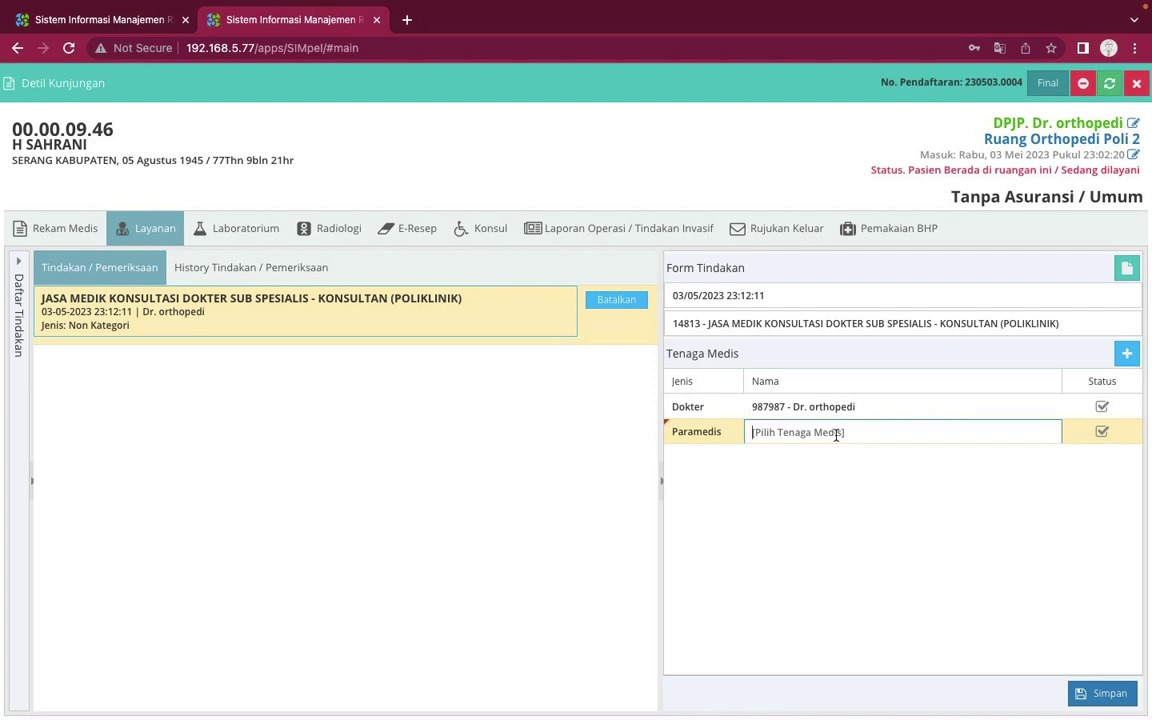
type("sya")
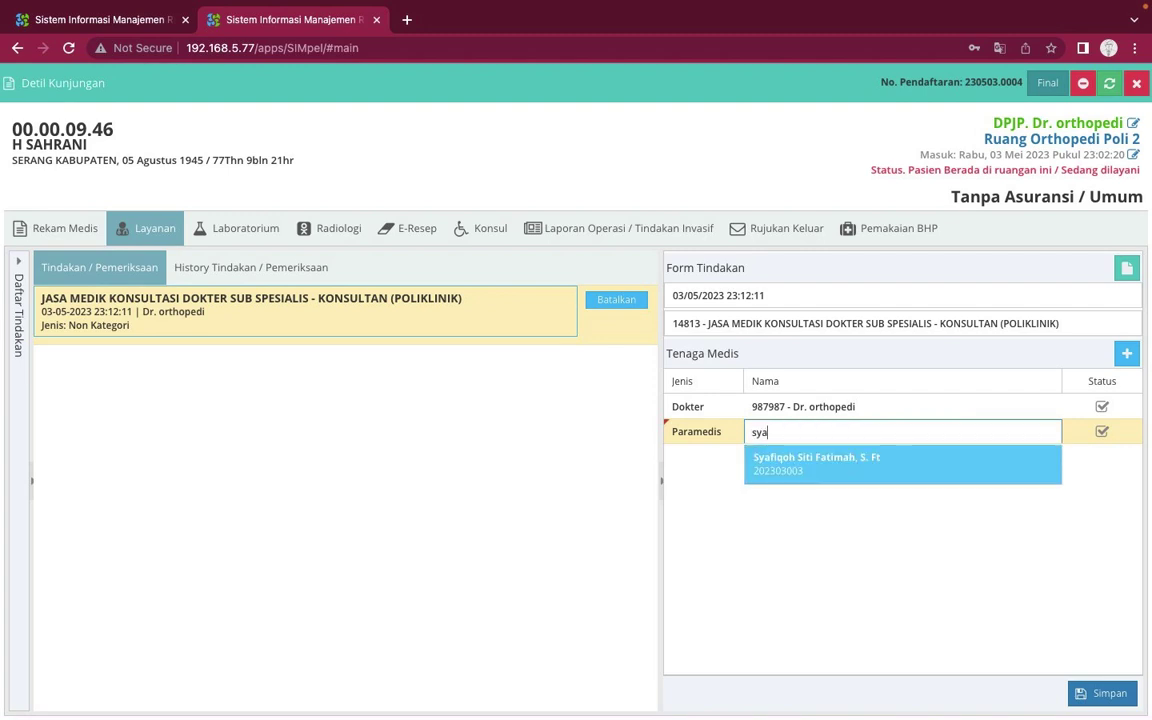
left_click(852, 470)
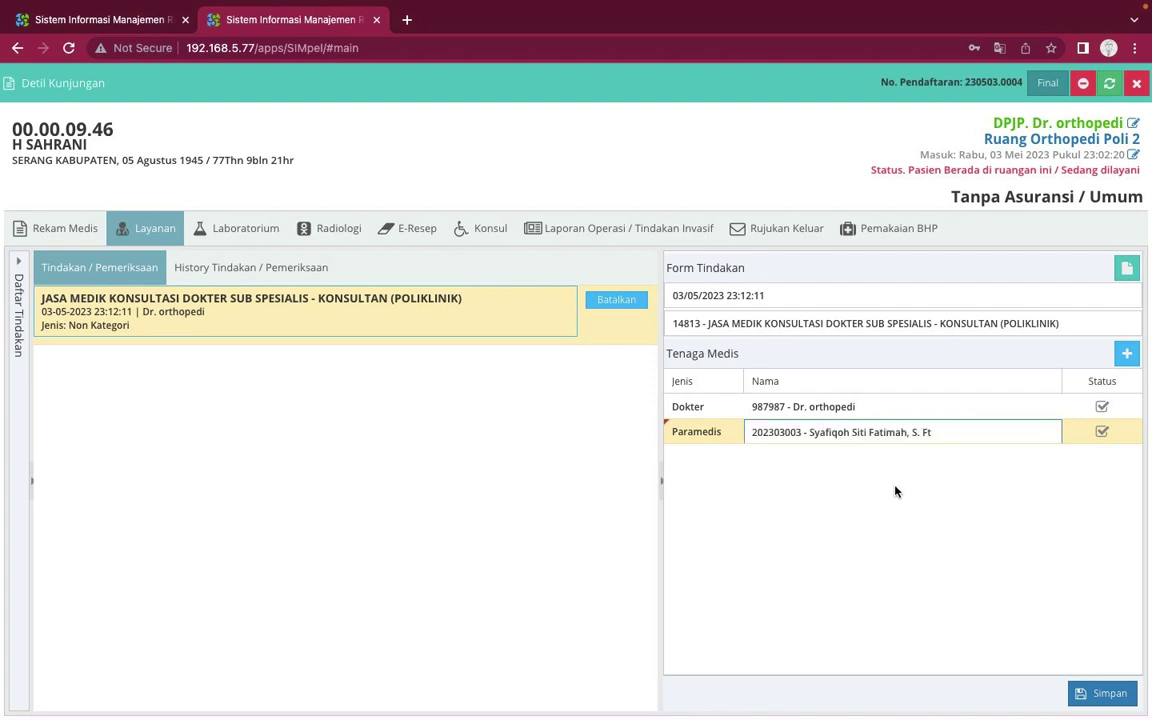
left_click(1097, 697)
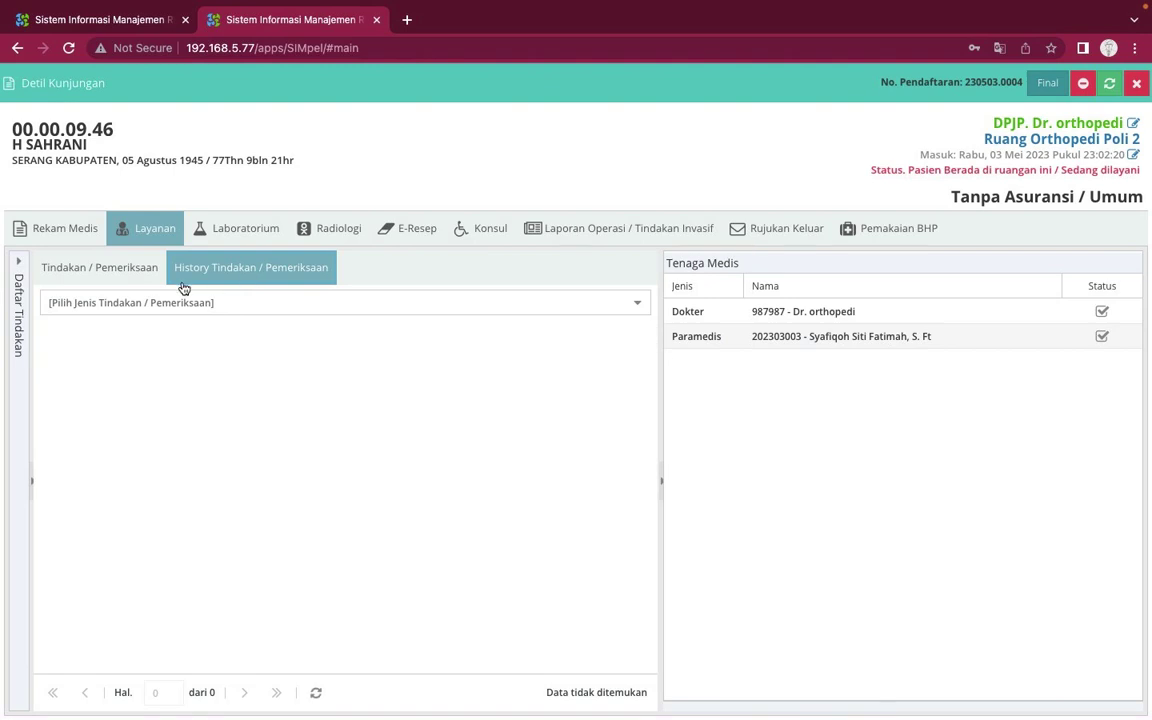
Save the 14813 consultation with its doctor and paramedic, then switch to Laboratorium
left_click(113, 267)
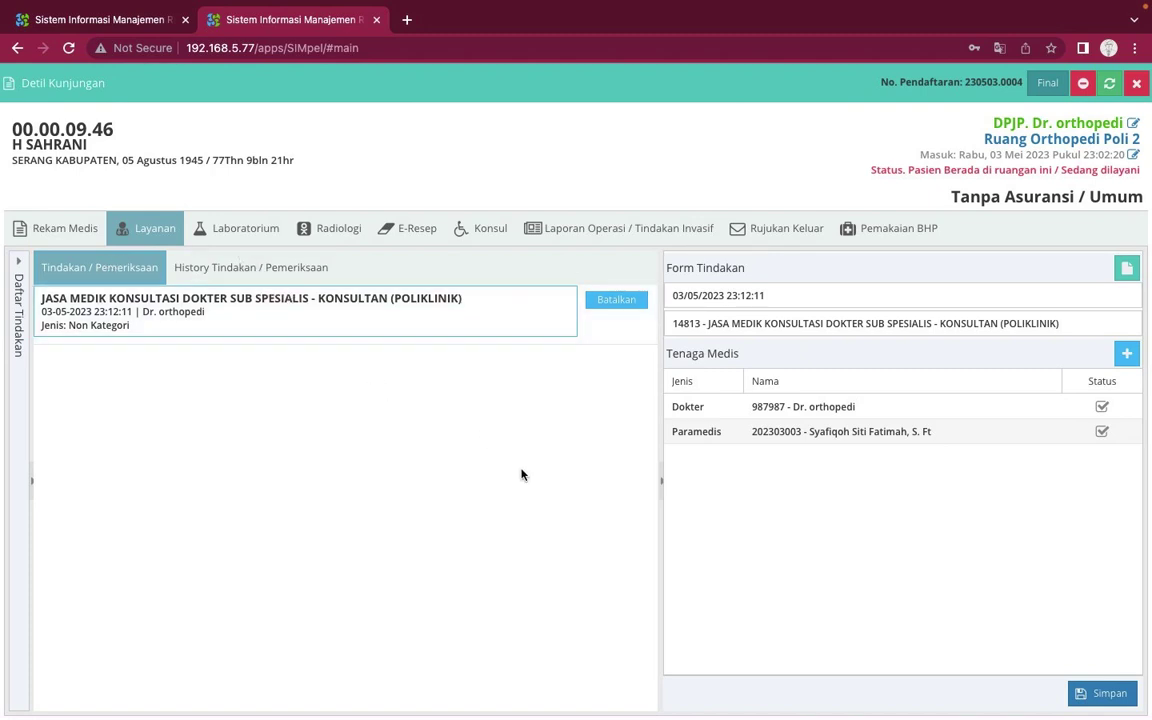
left_click(1080, 697)
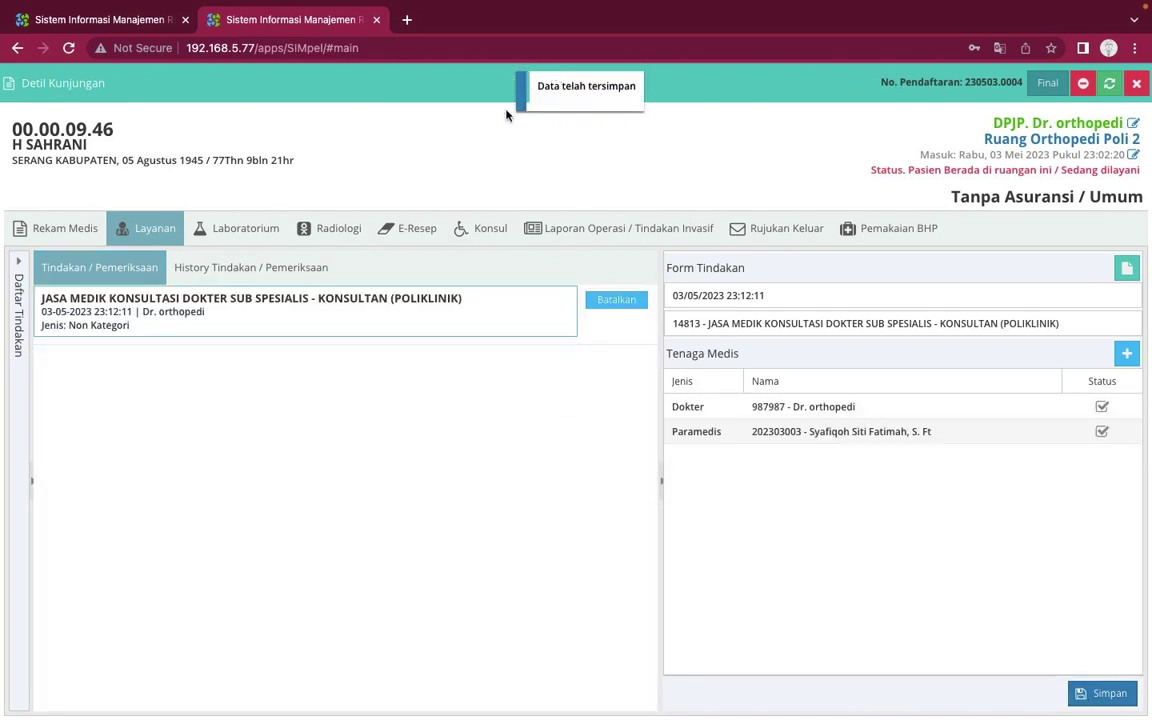
left_click(249, 233)
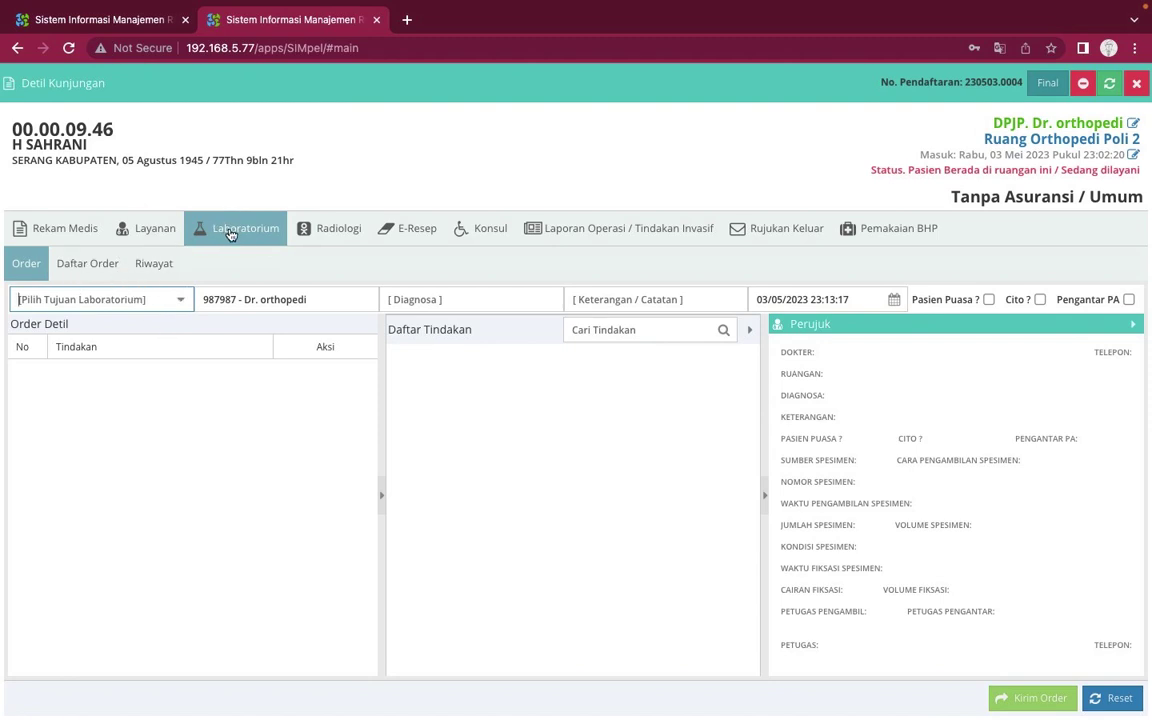
Review the visit's empty lab order list, lab results history and procedure history
left_click(73, 266)
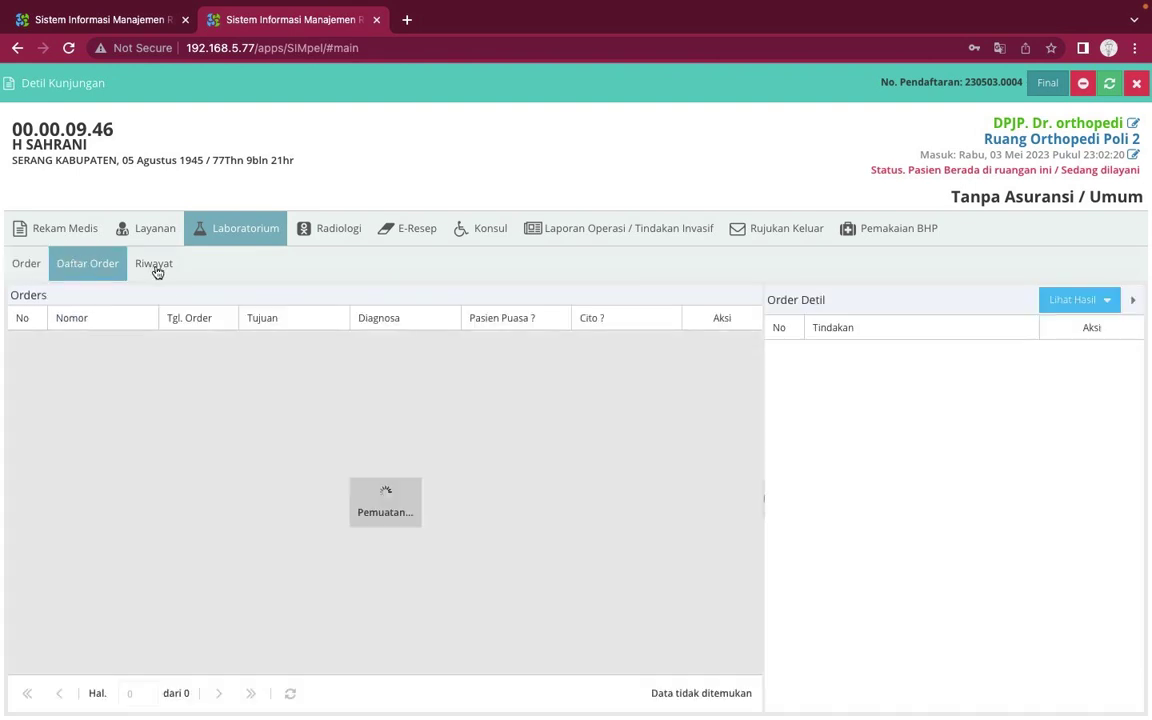
left_click(155, 270)
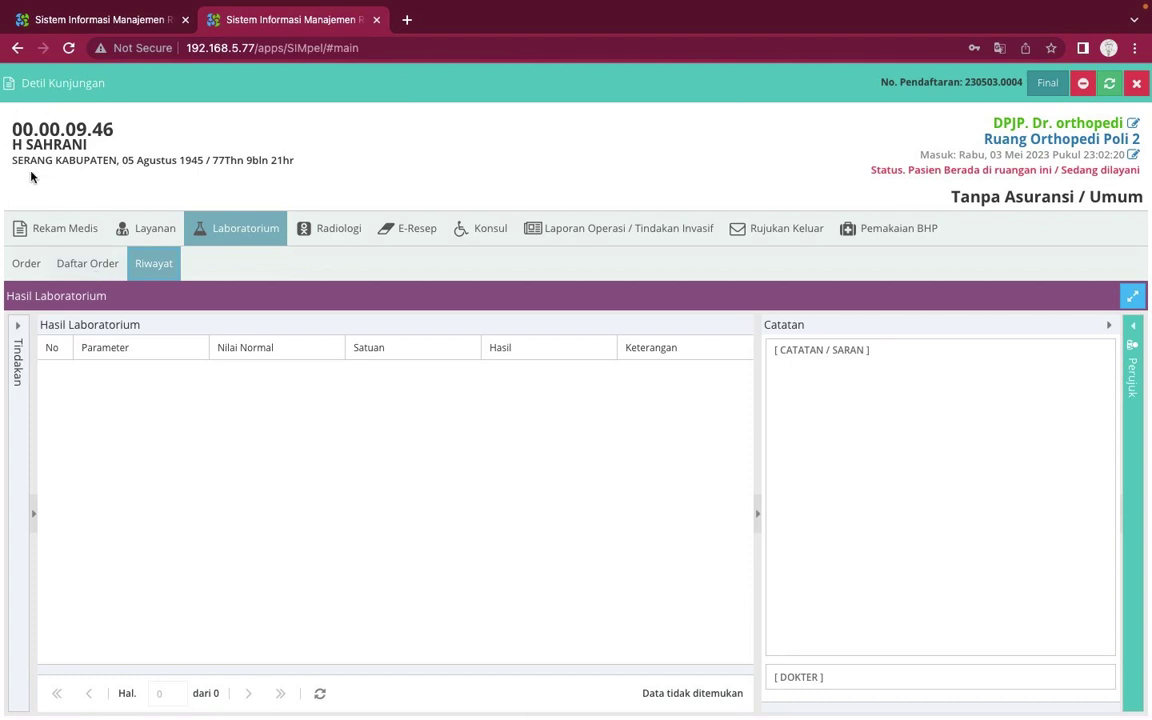
left_click(92, 265)
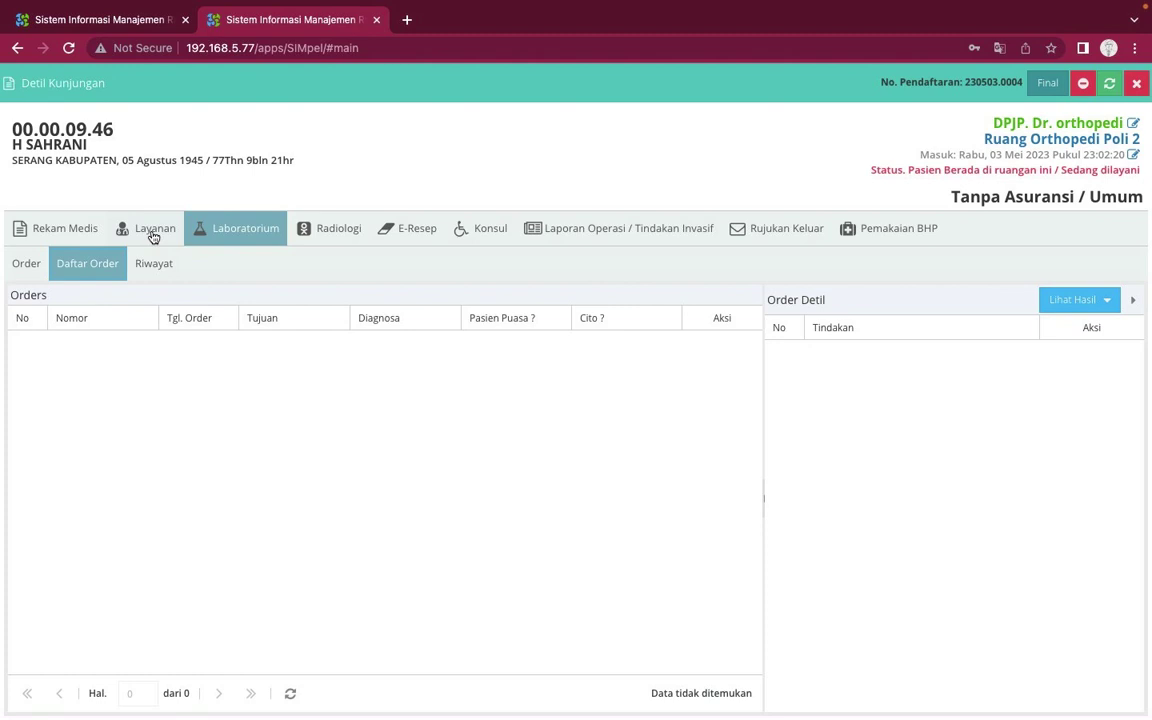
left_click(153, 230)
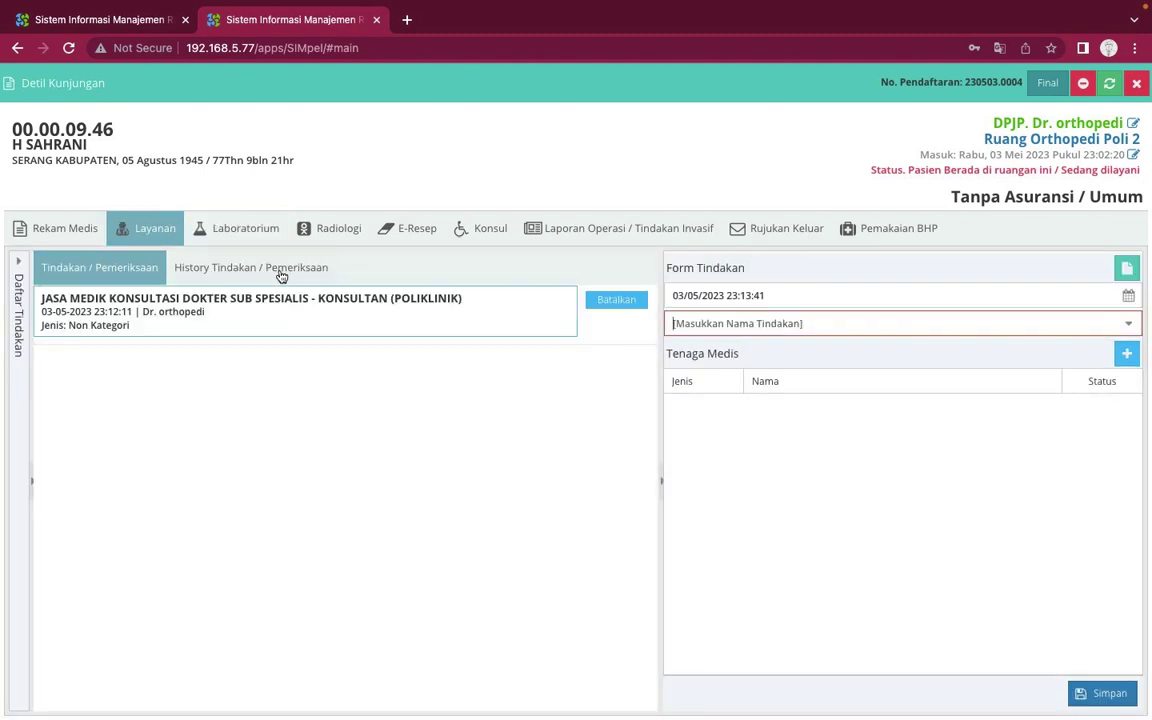
left_click(283, 273)
Look at Radiologi, then start a new lab order and list its destinations
left_click(340, 230)
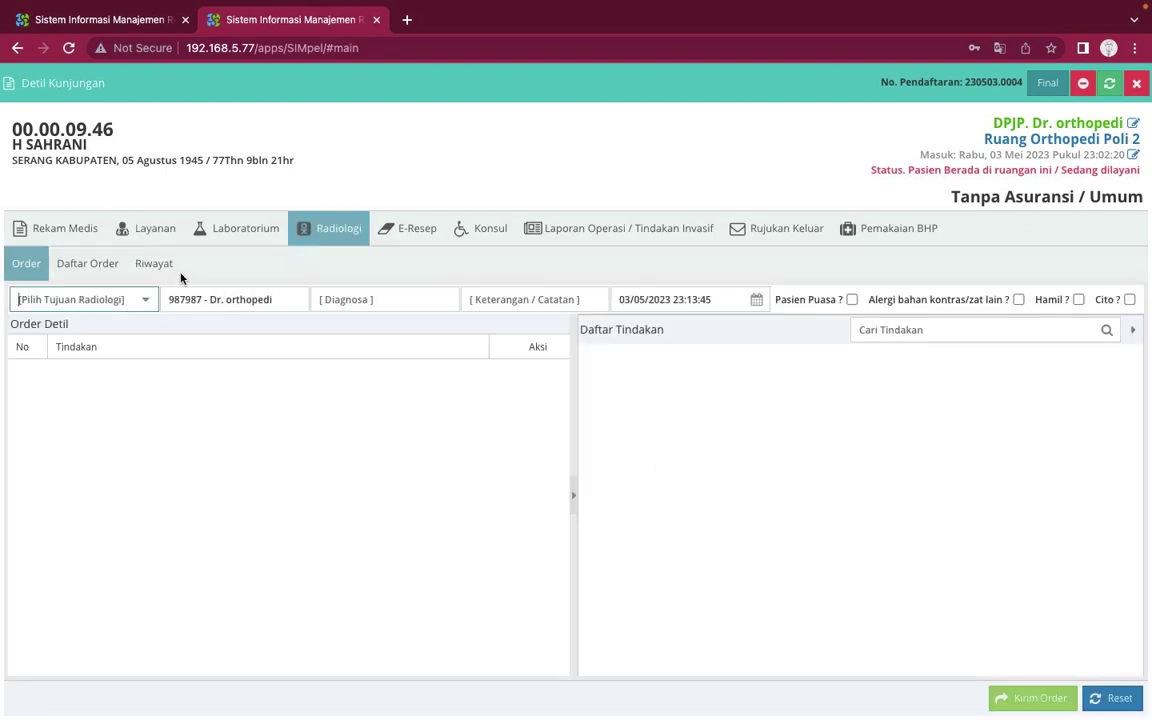
left_click(247, 226)
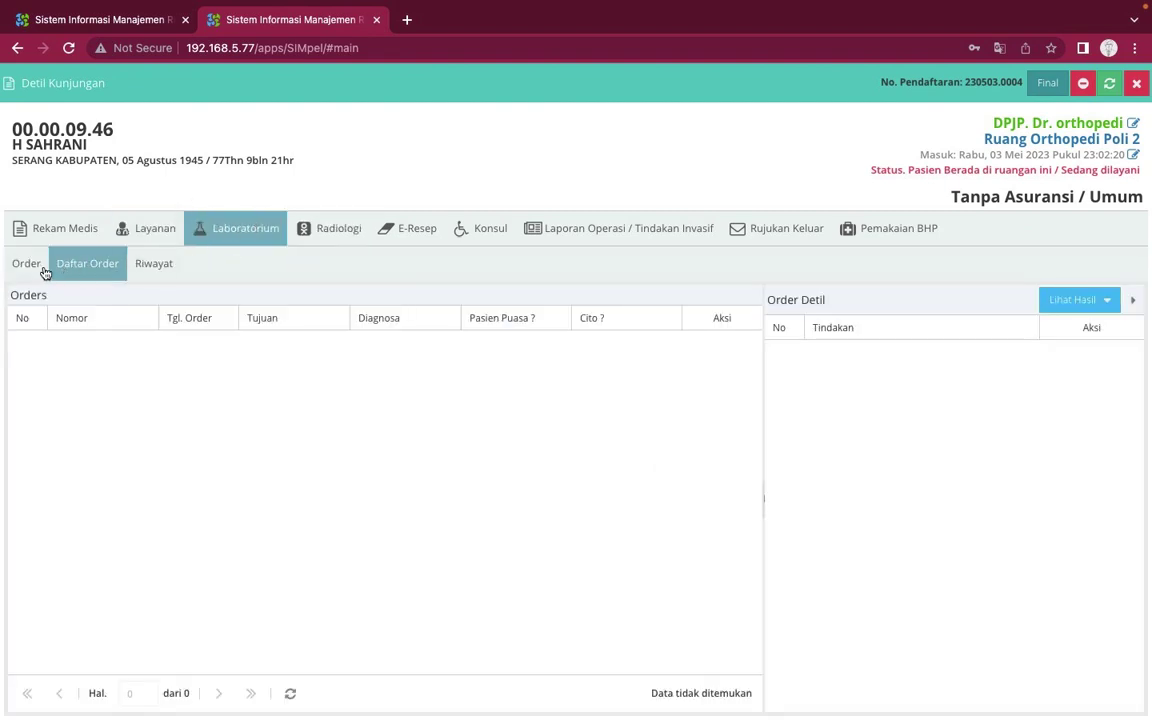
left_click(29, 265)
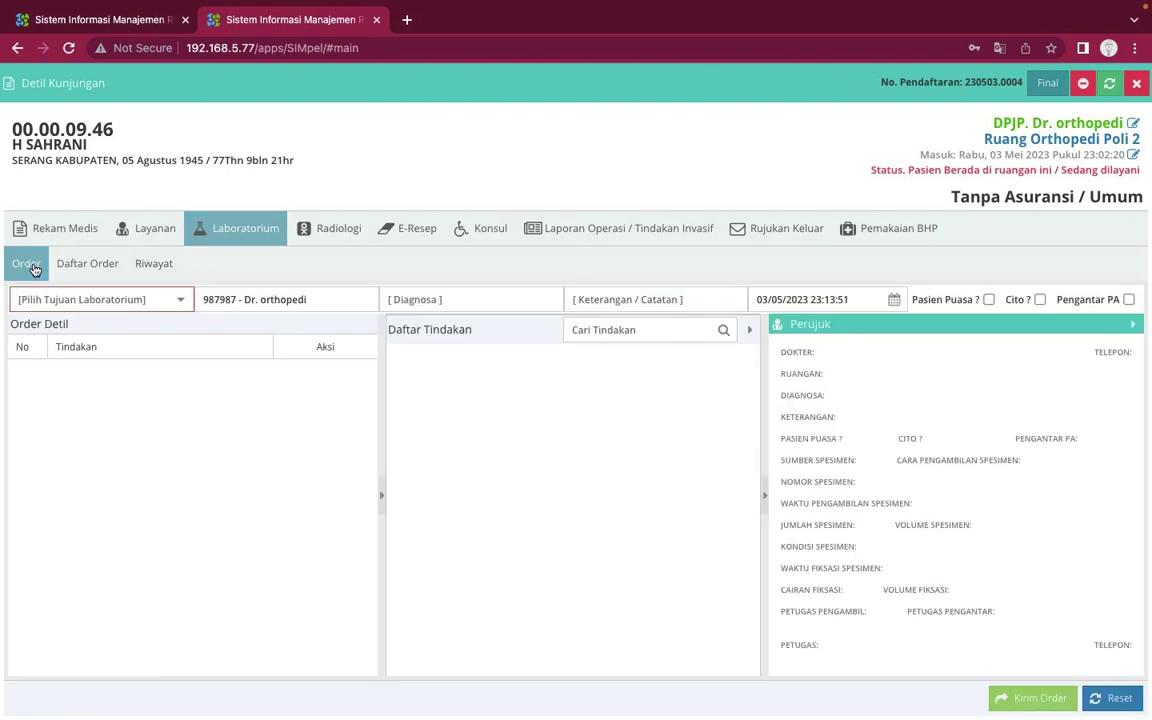
left_click(183, 302)
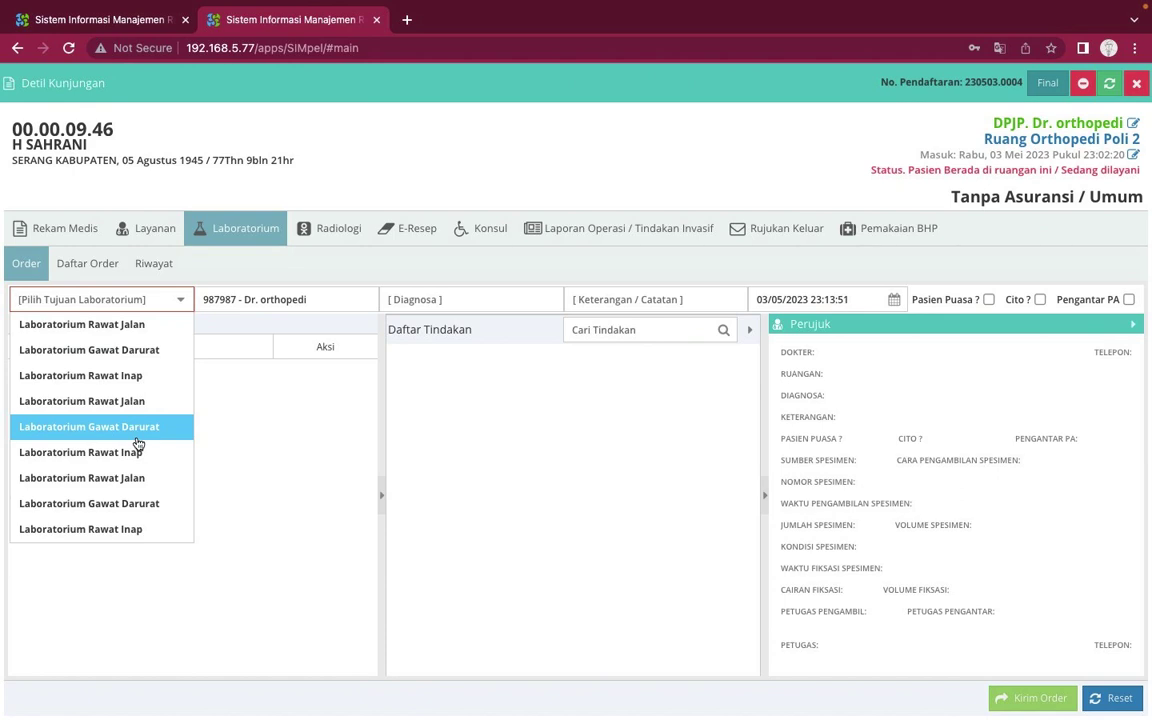
Set the lab order destination to Laboratorium Rawat Jalan with diagnosis 'dispepsia'
left_click(130, 325)
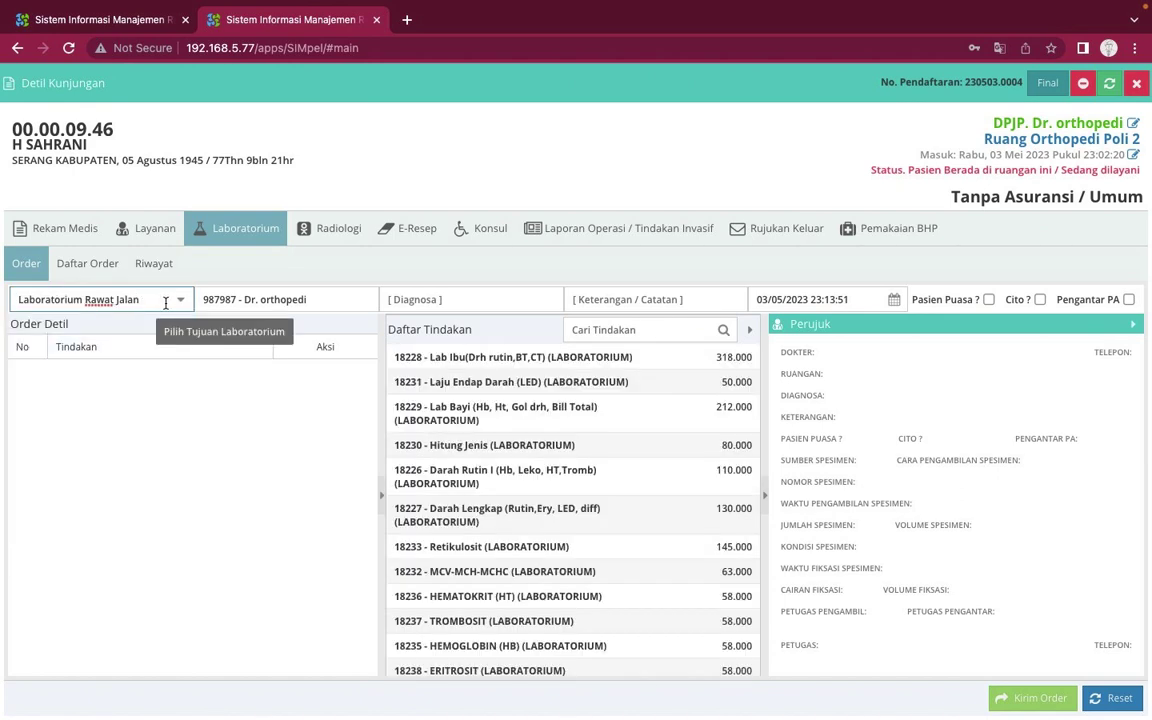
left_click(166, 300)
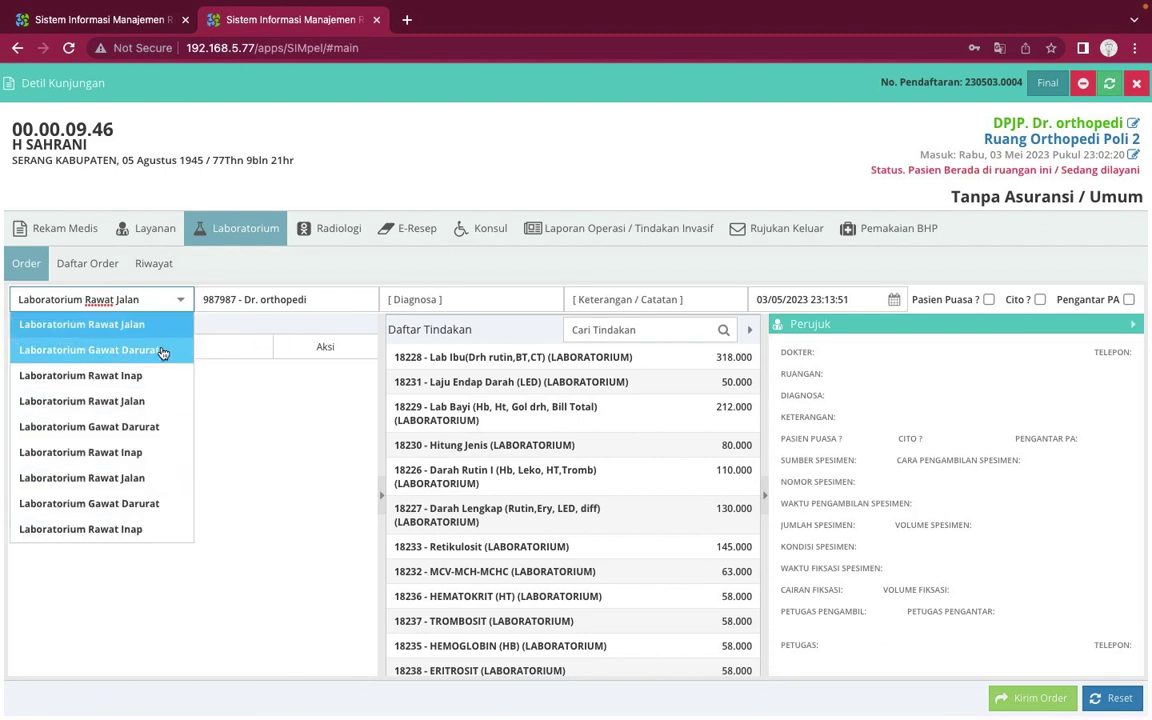
left_click(150, 300)
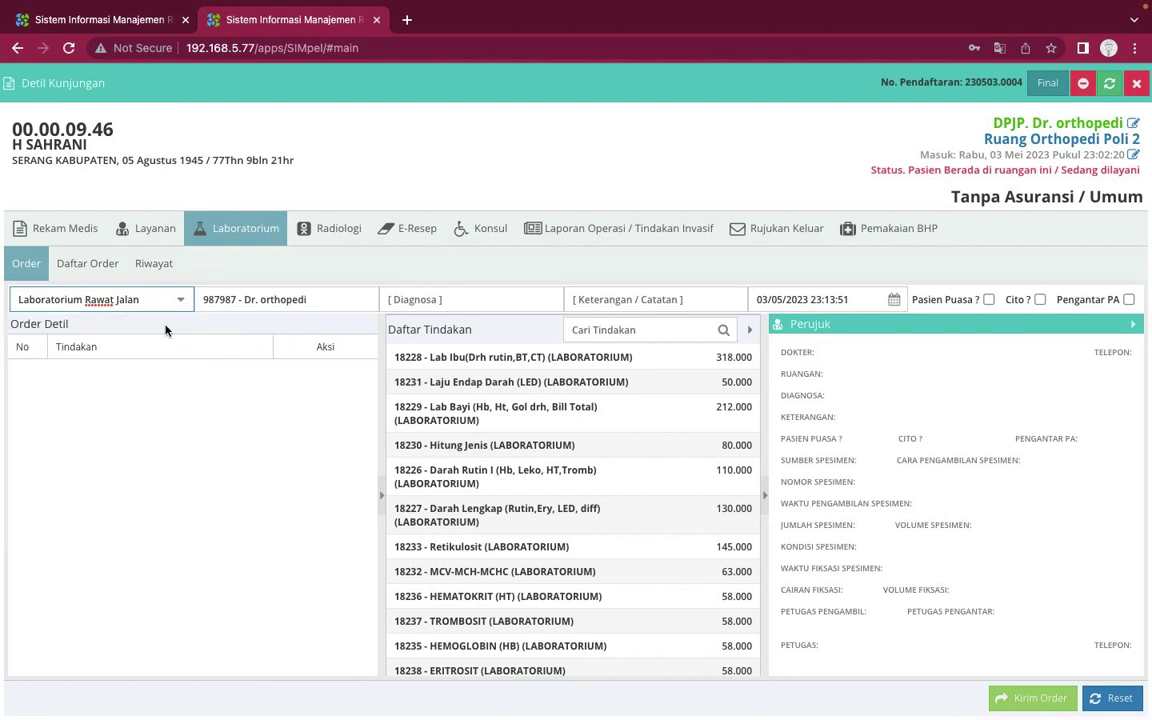
left_click(462, 299)
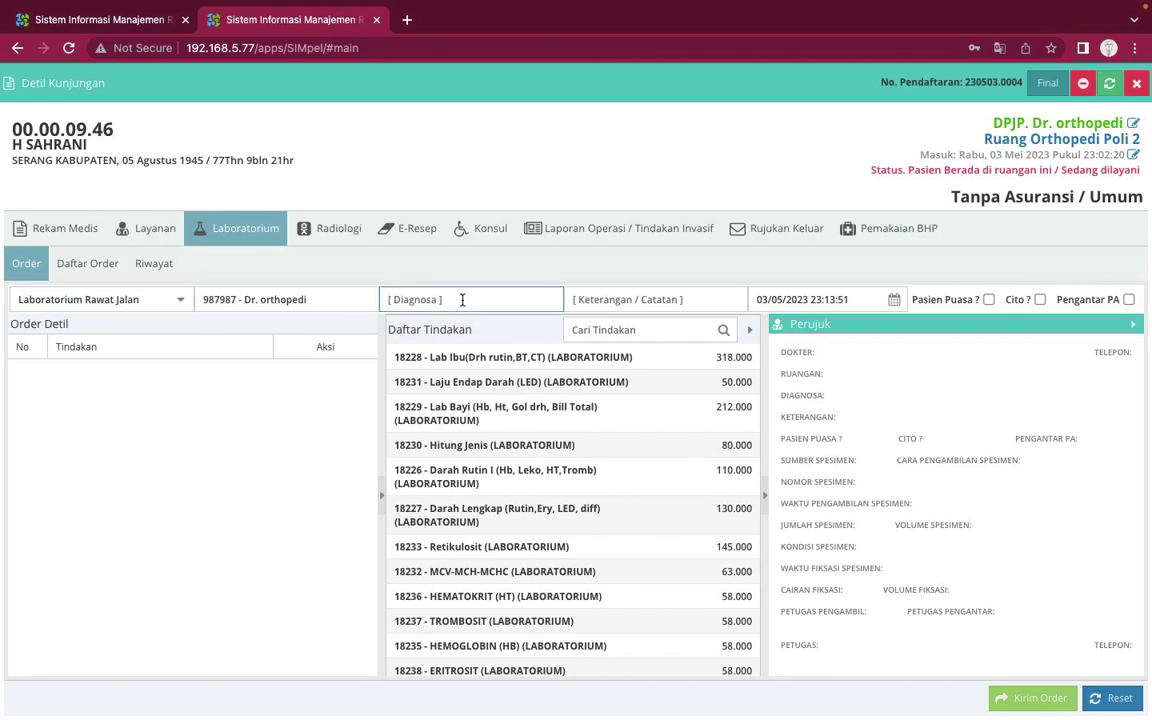
type("dispepsia")
left_click(620, 300)
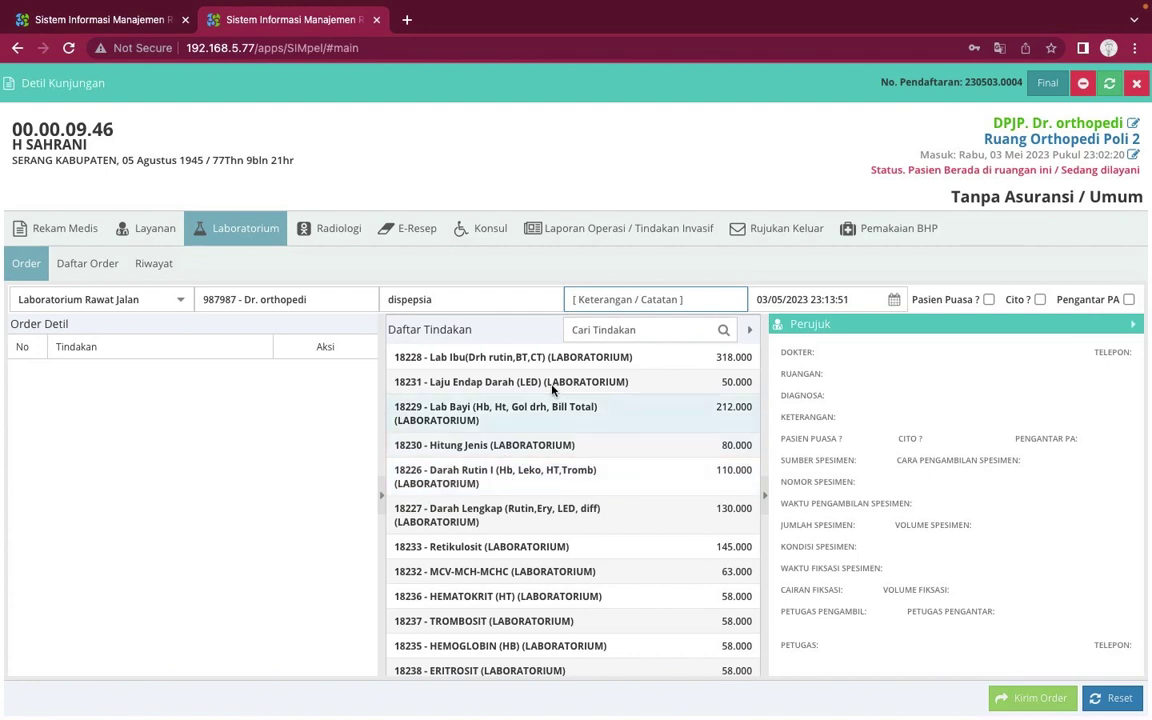
Search 'dara' and add Viscositas Darah and DARAH PMI (Komponen Biasa) to the order
left_click(602, 330)
type("darah")
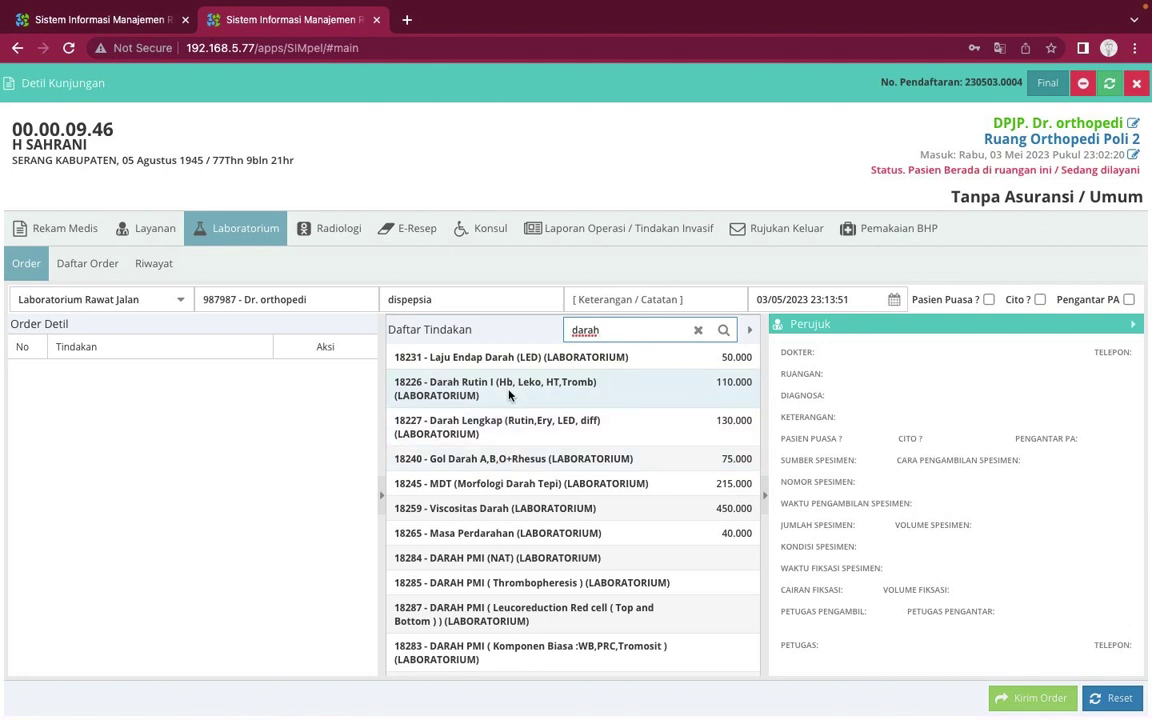
left_click(493, 512)
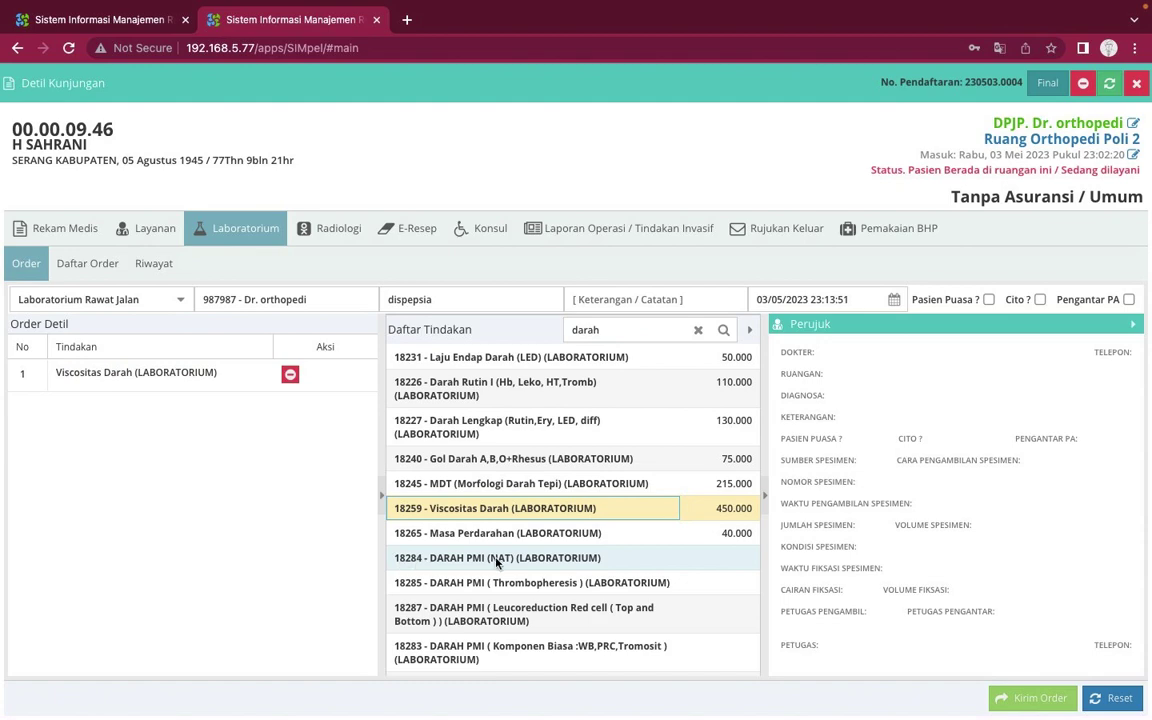
scroll(455, 501, "down", 10)
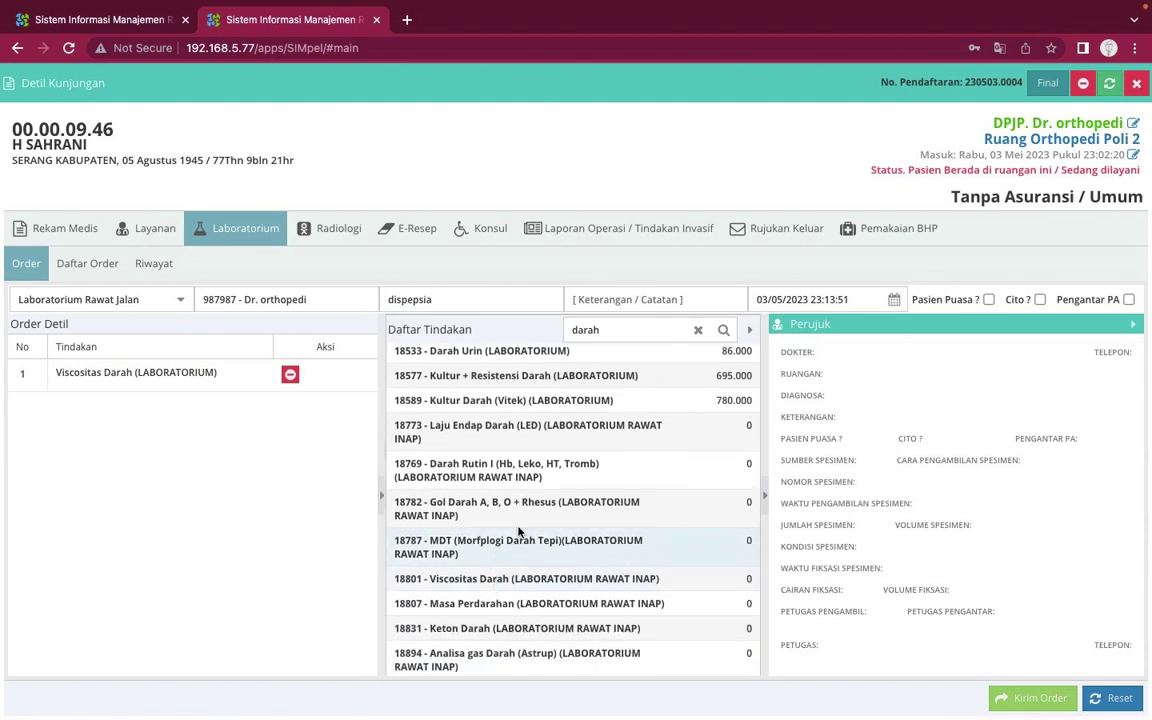
scroll(515, 532, "up", 5)
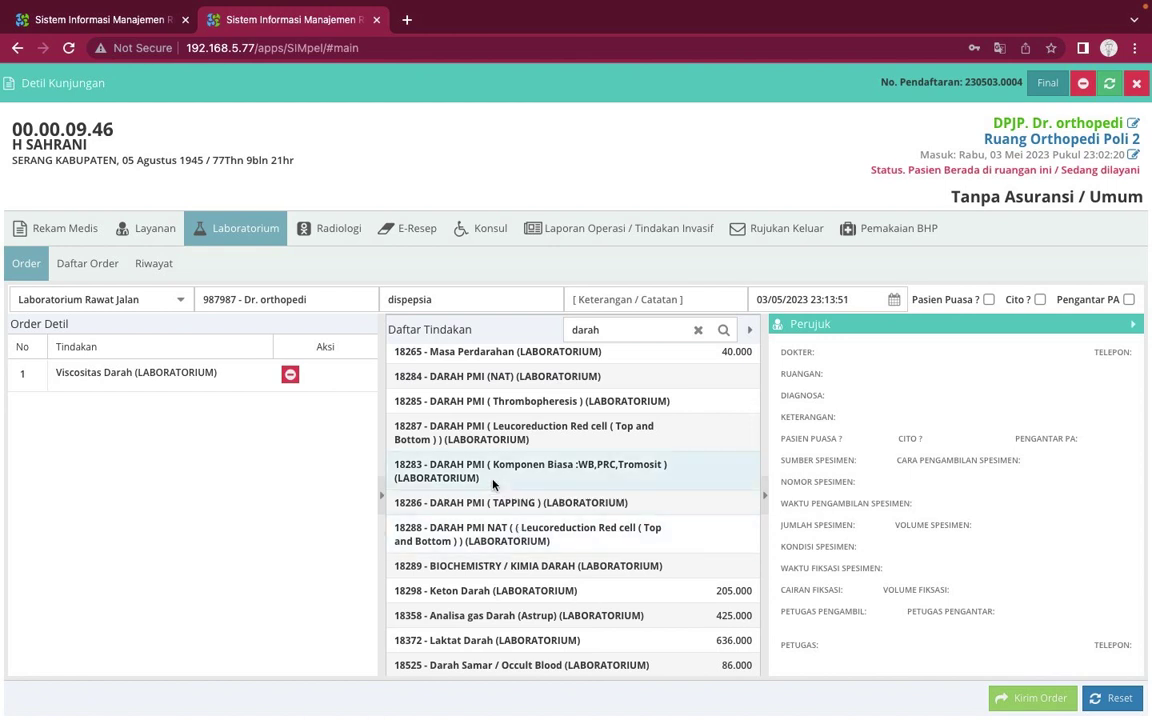
left_click(492, 484)
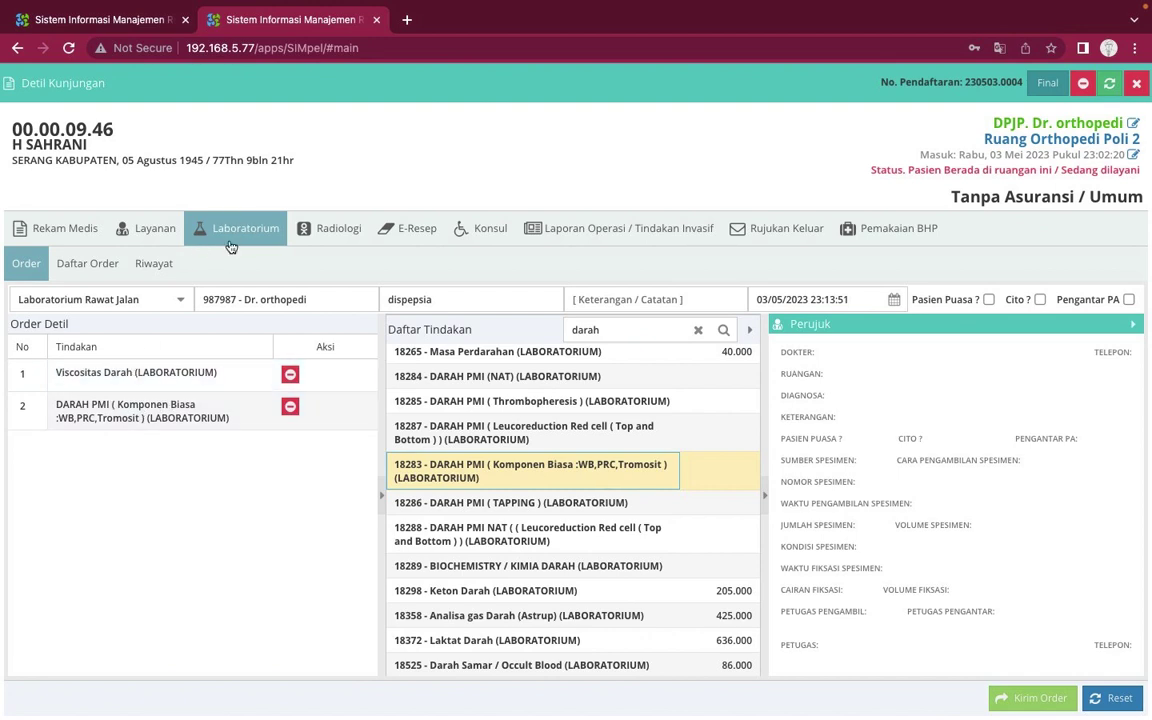
Send the dispepsia lab order, close Detil Kunjungan, and refresh Pengunjung Laboratorium
left_click(1031, 699)
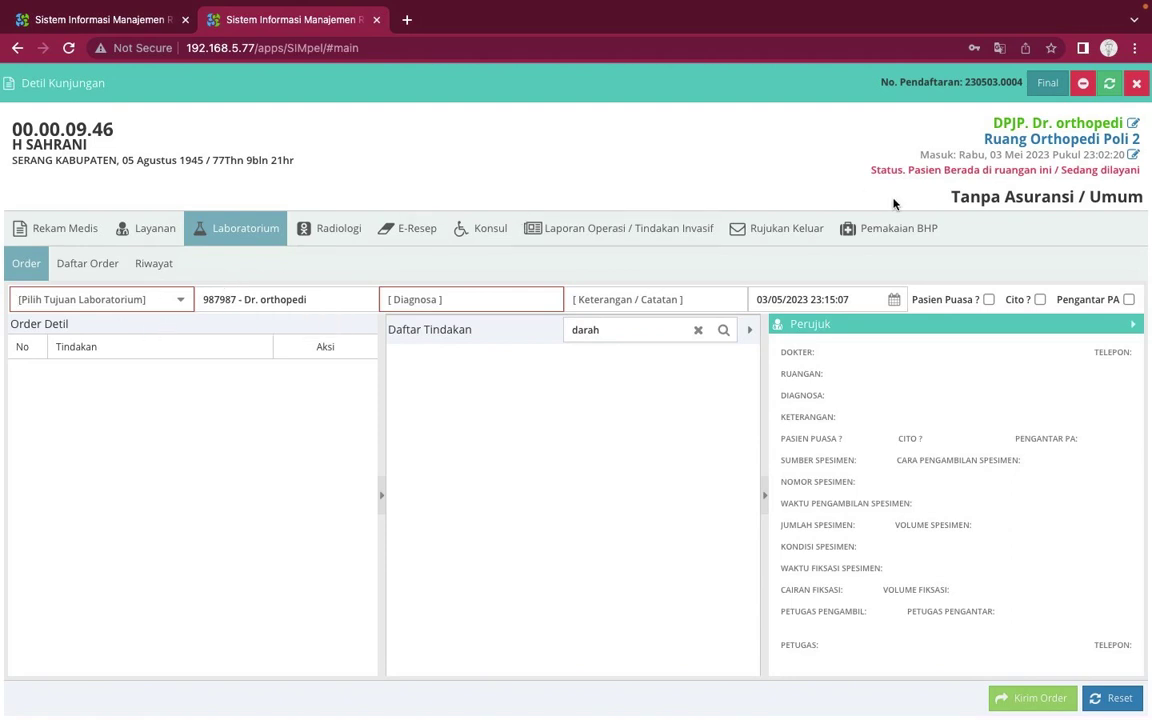
left_click(1139, 90)
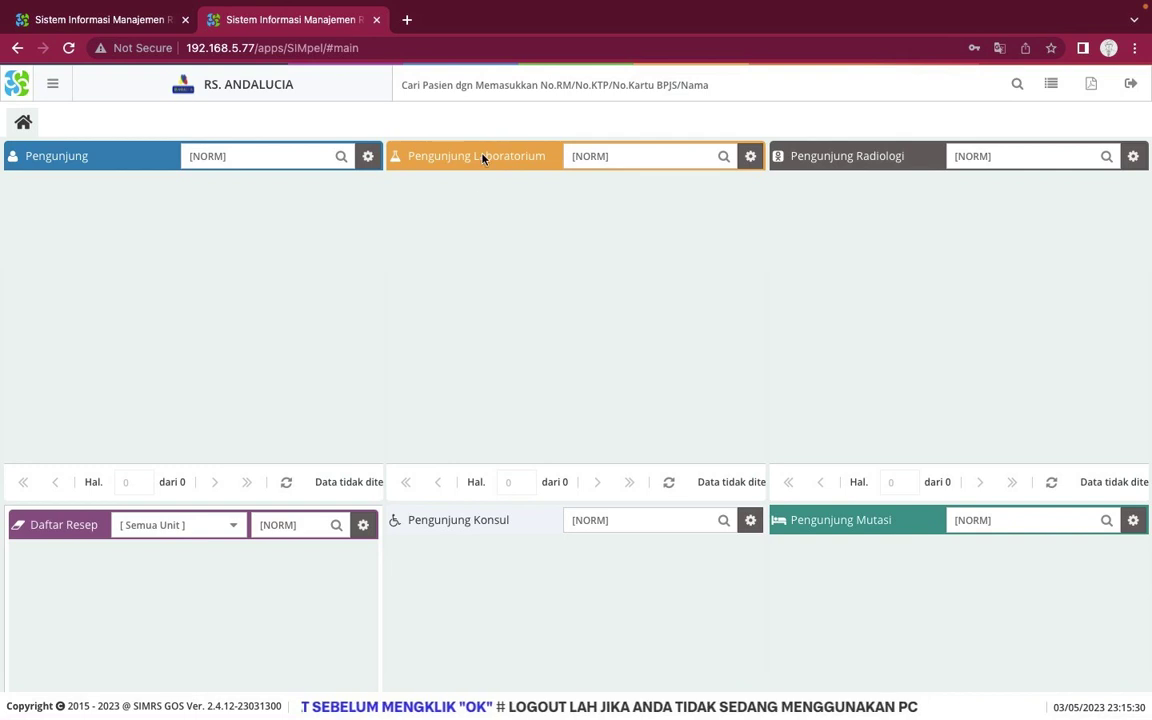
left_click(669, 482)
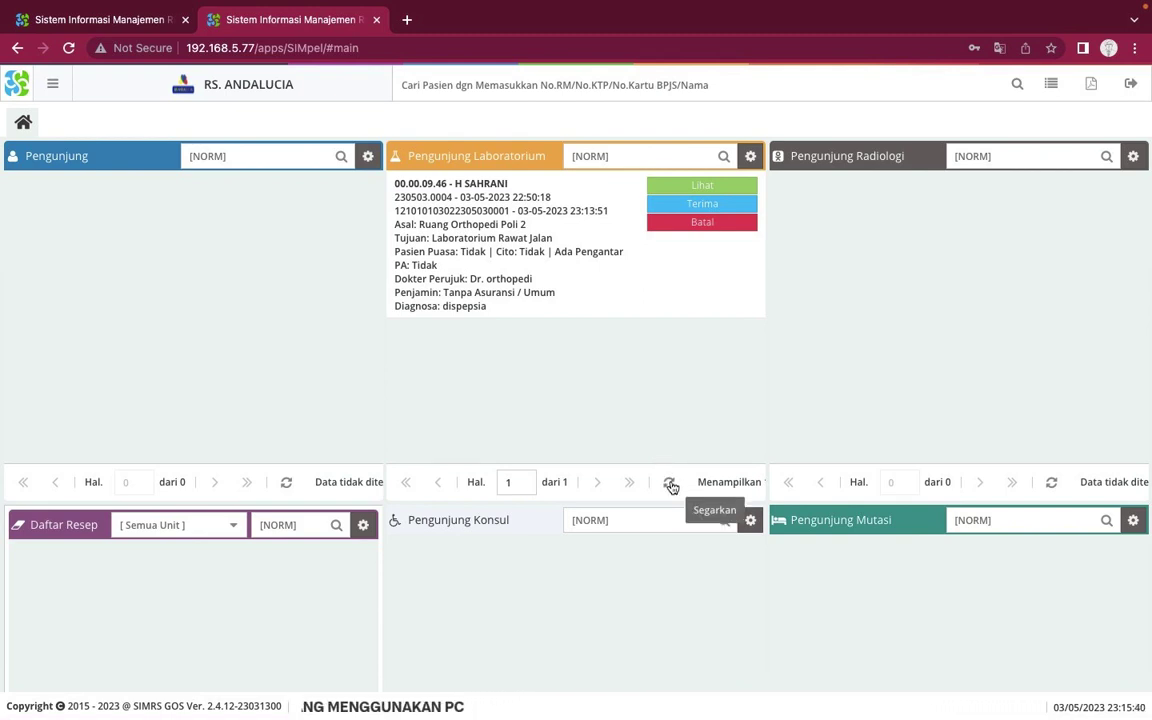
left_click(57, 89)
left_click(62, 272)
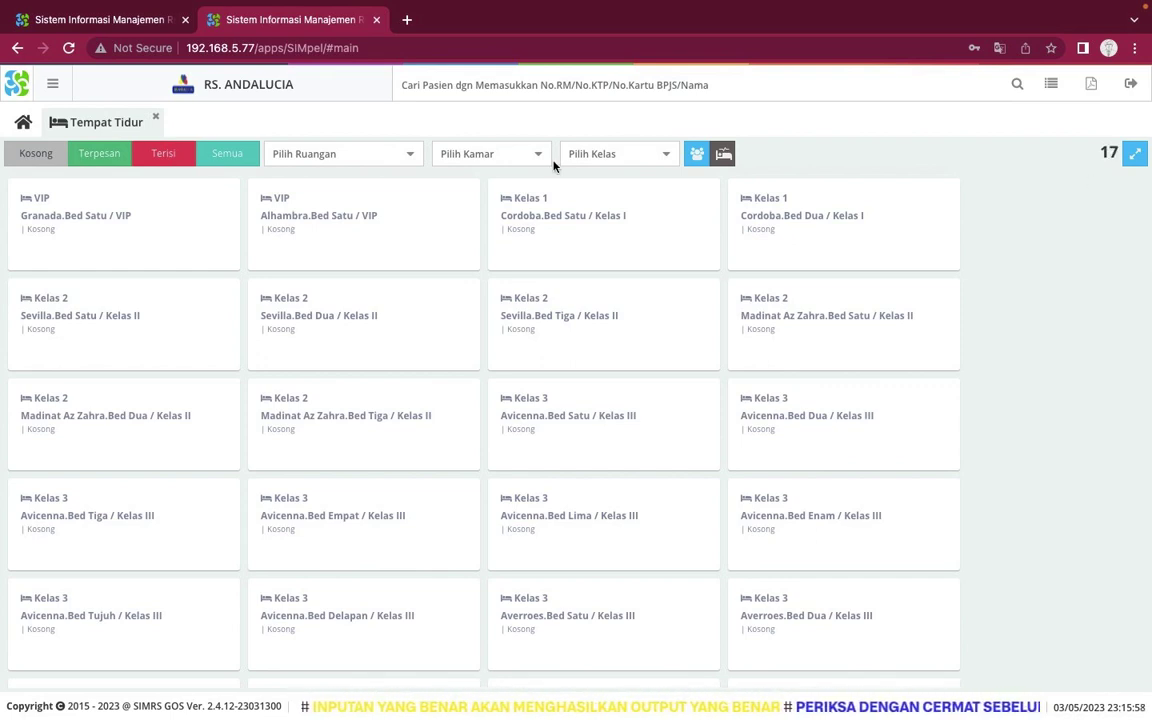
left_click(23, 122)
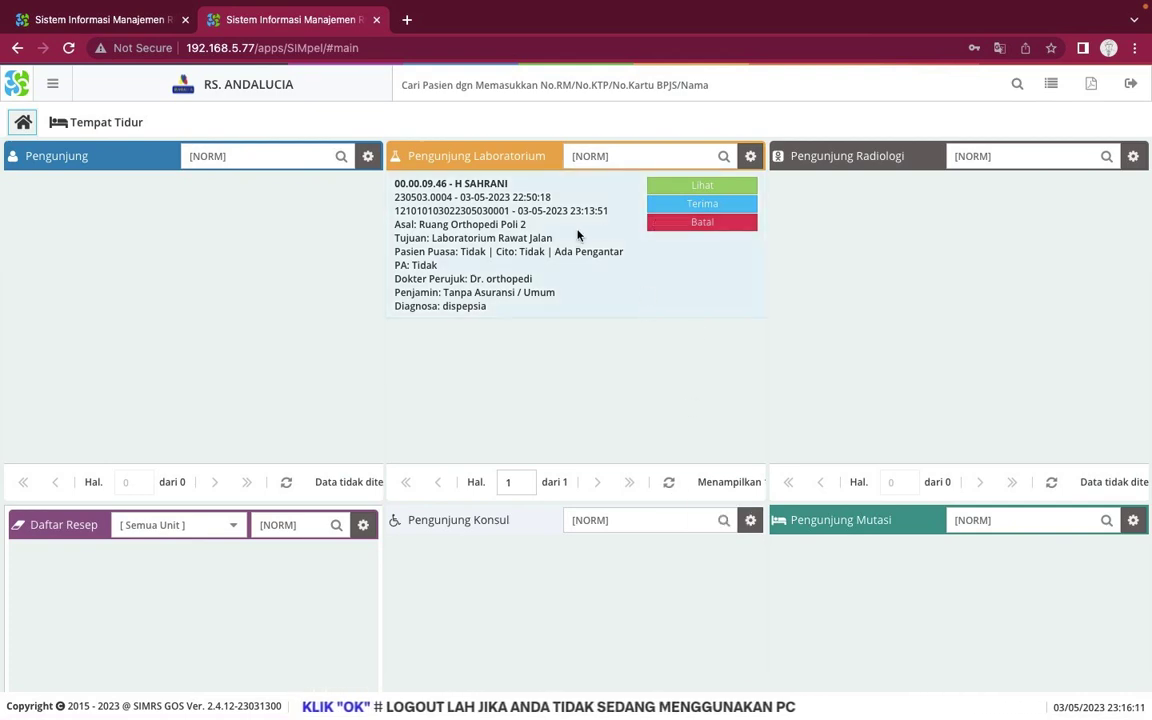
scroll(544, 334, "down", 5)
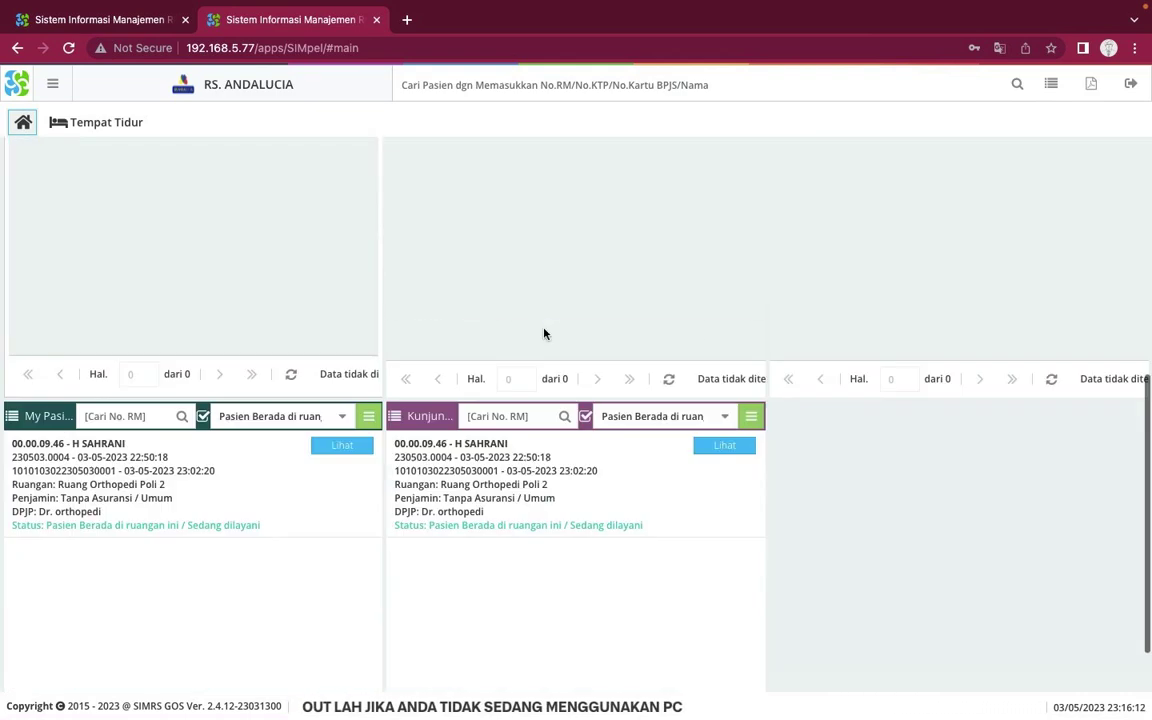
scroll(544, 334, "up", 4)
scroll(544, 334, "down", 2)
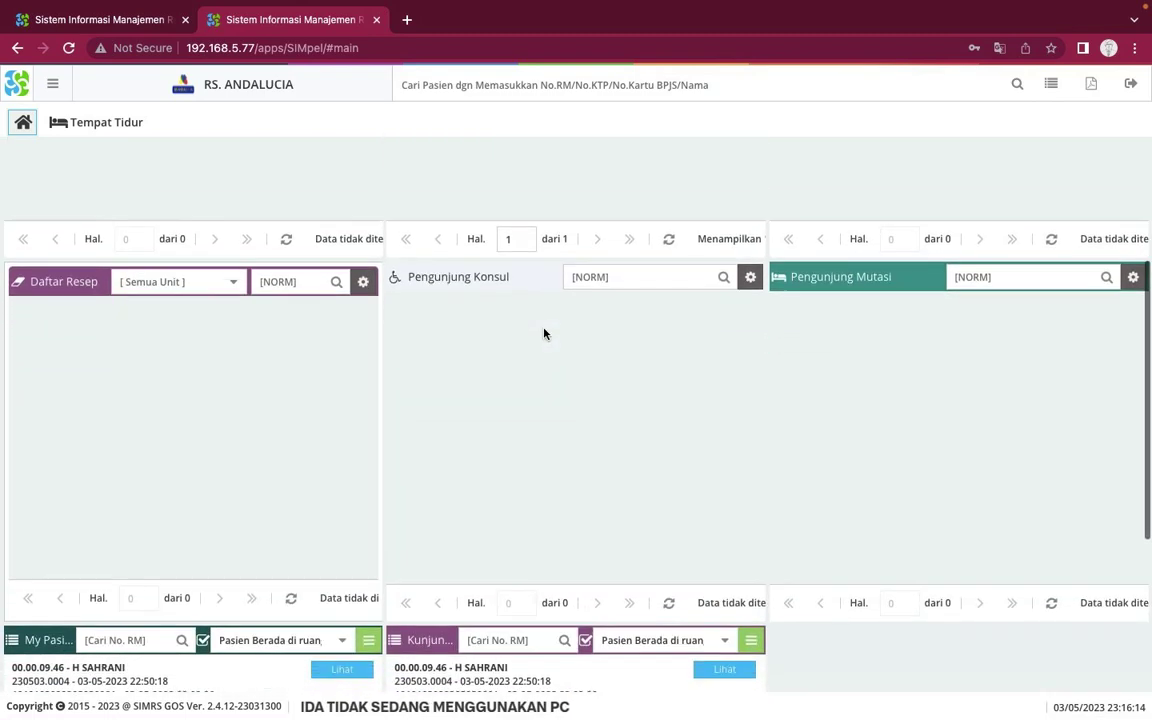
scroll(581, 378, "up", 2)
scroll(696, 533, "down", 1)
scroll(696, 533, "down", 3)
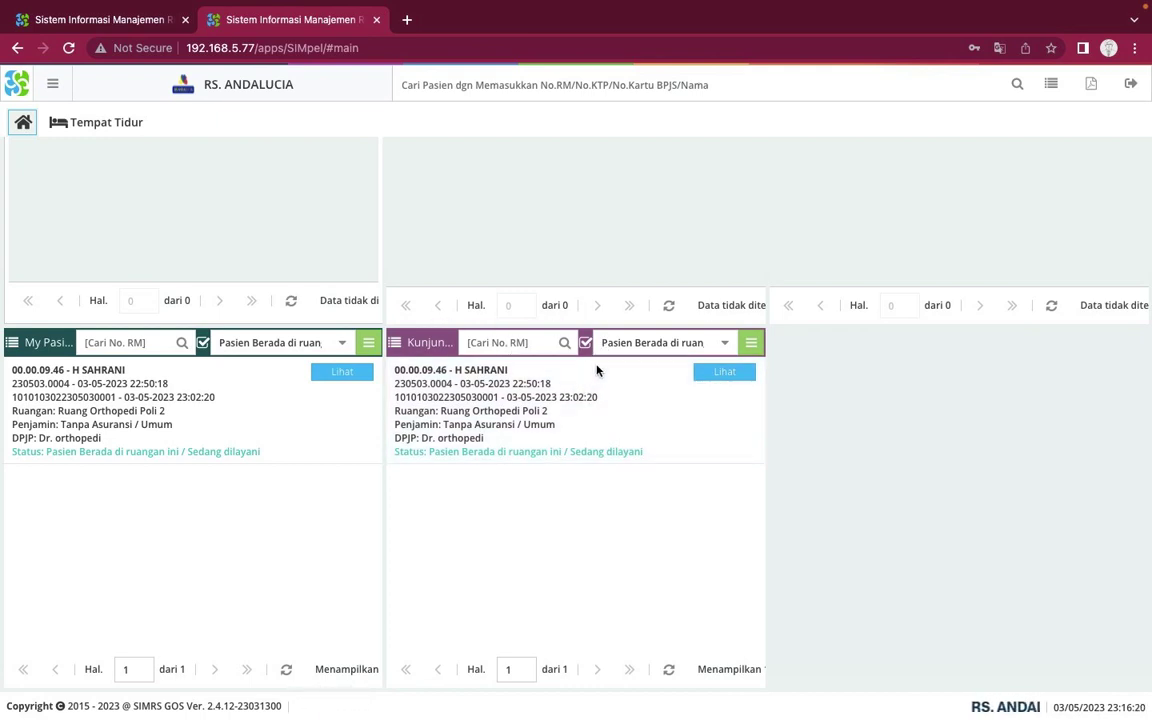
left_click(722, 372)
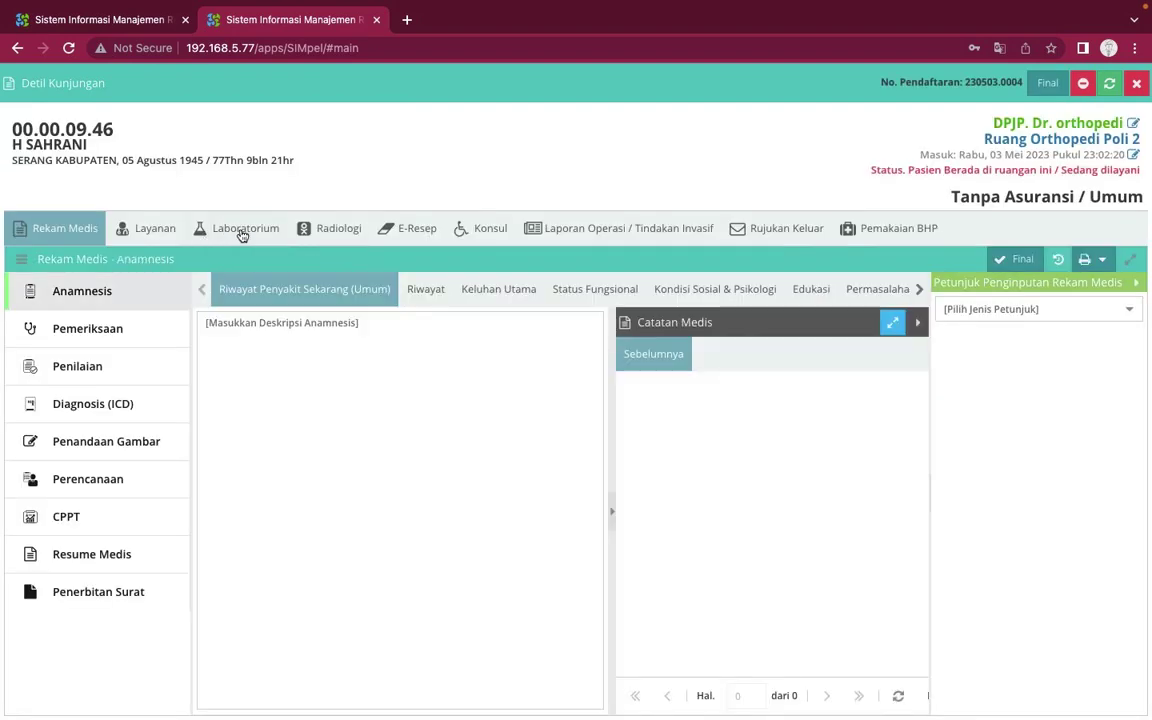
left_click(240, 230)
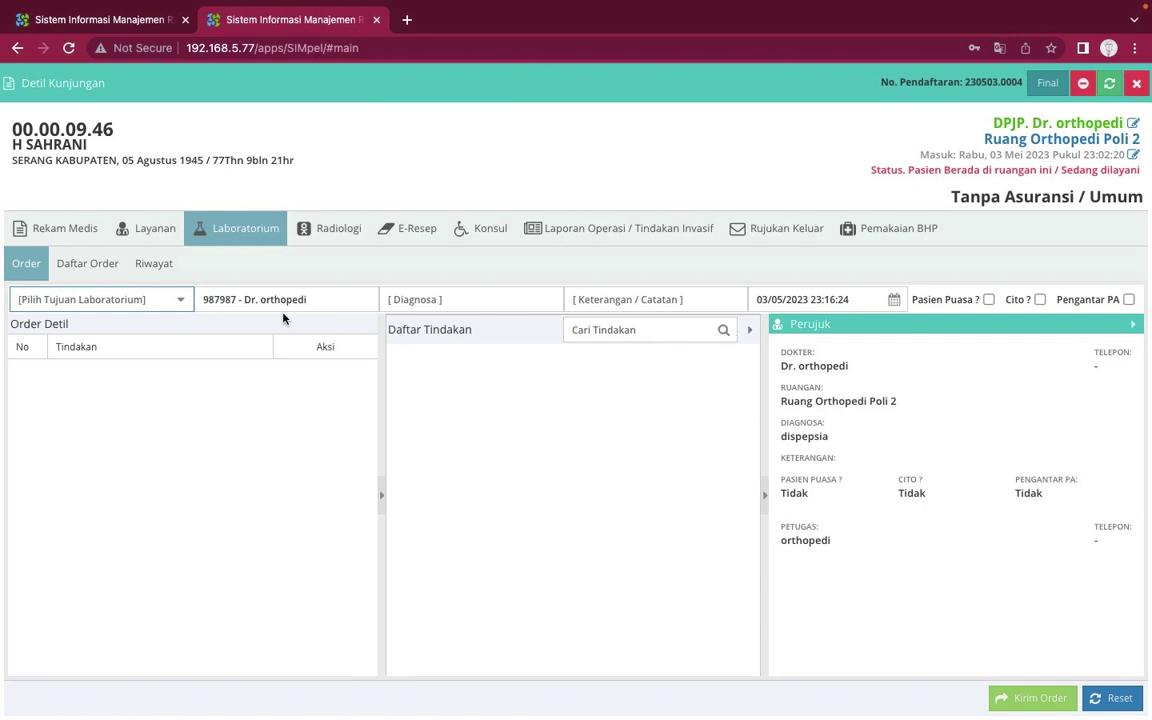
left_click(96, 263)
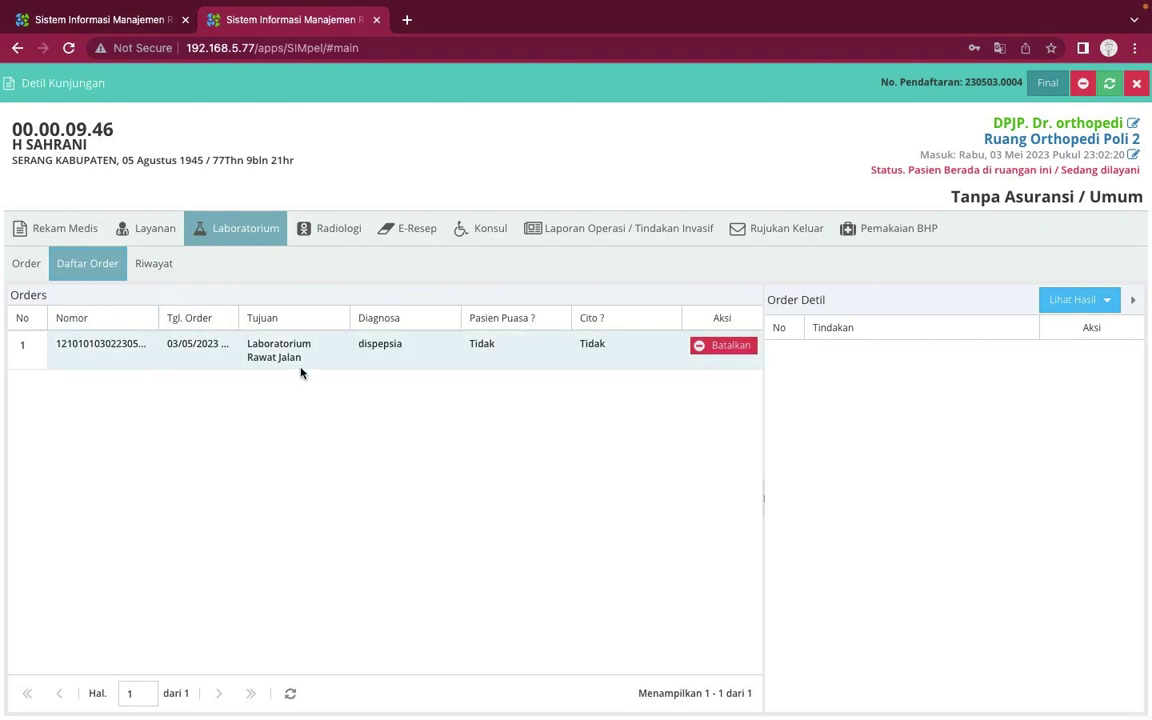
left_click(30, 262)
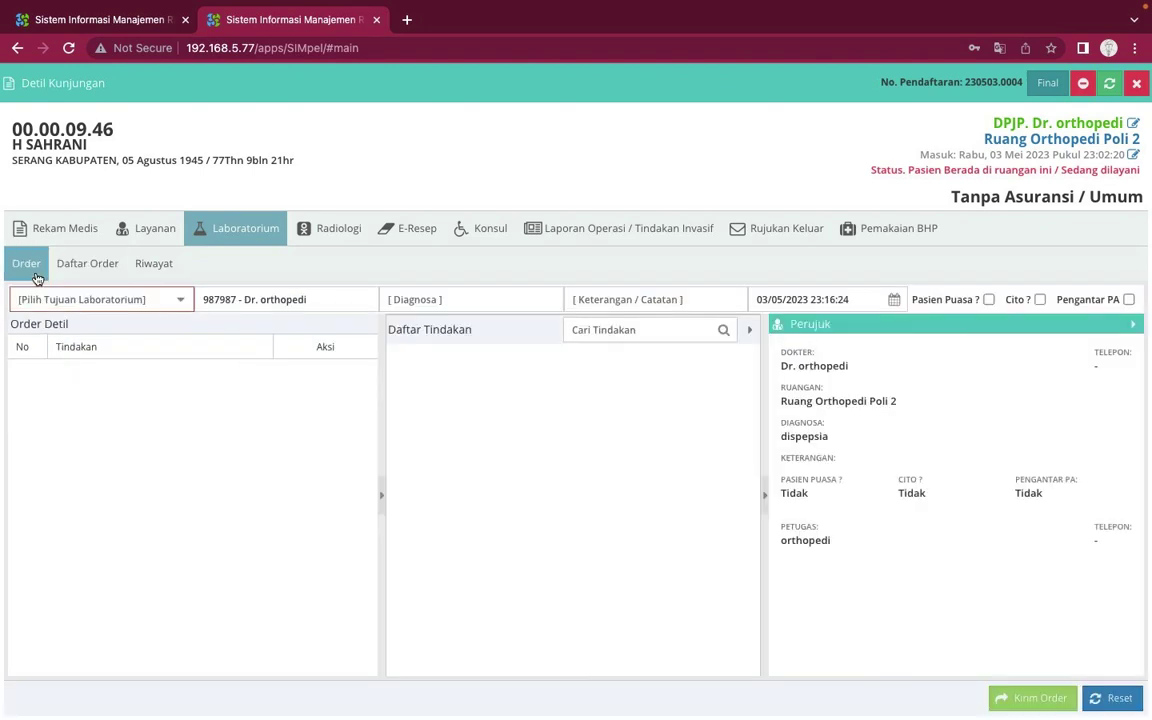
left_click(100, 271)
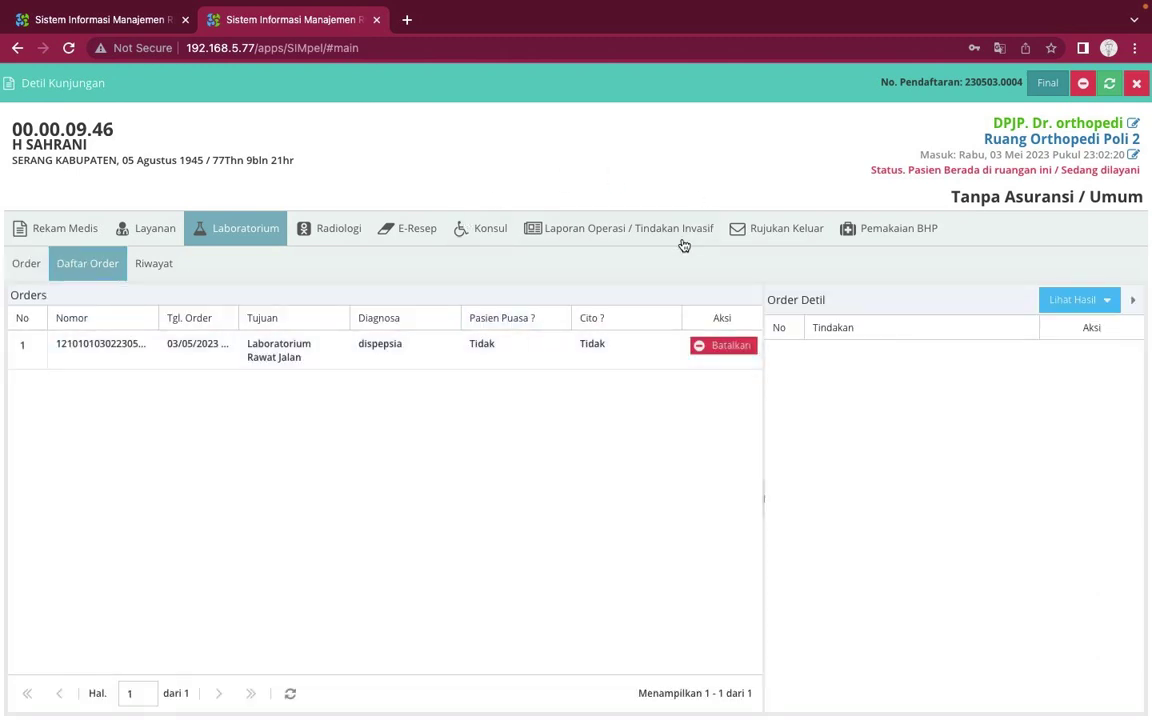
left_click(1137, 86)
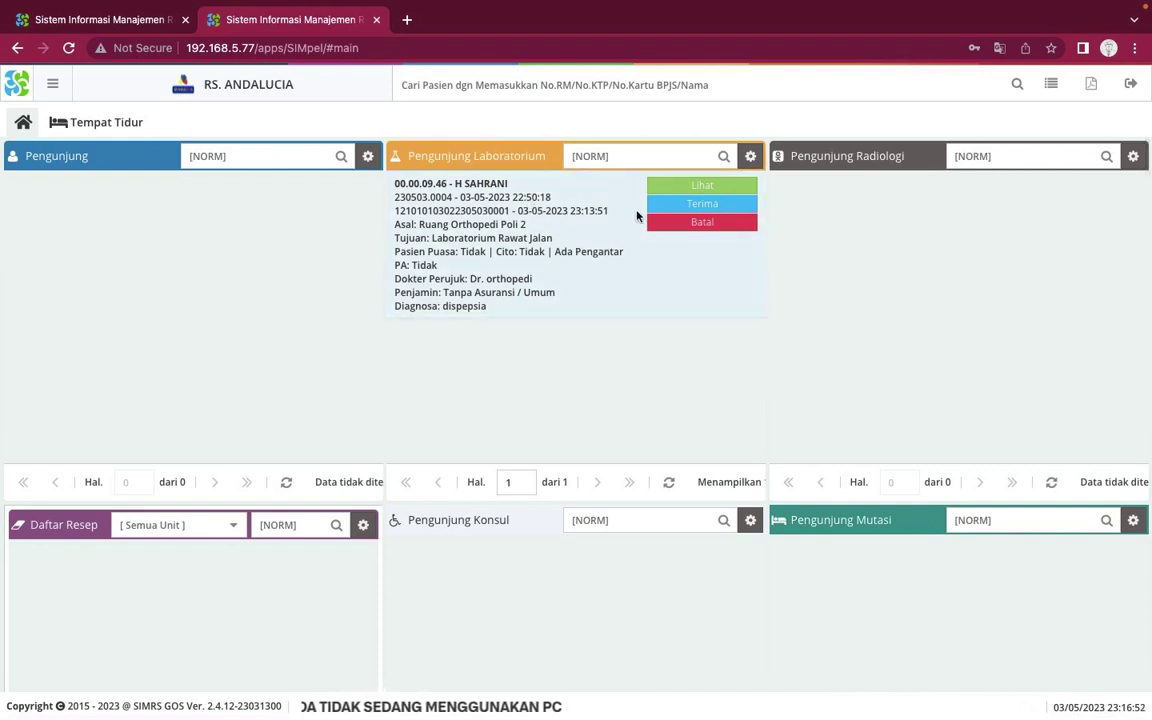
Close the lab order details, attempt to accept the order, and dismiss the 405 access error
left_click(710, 189)
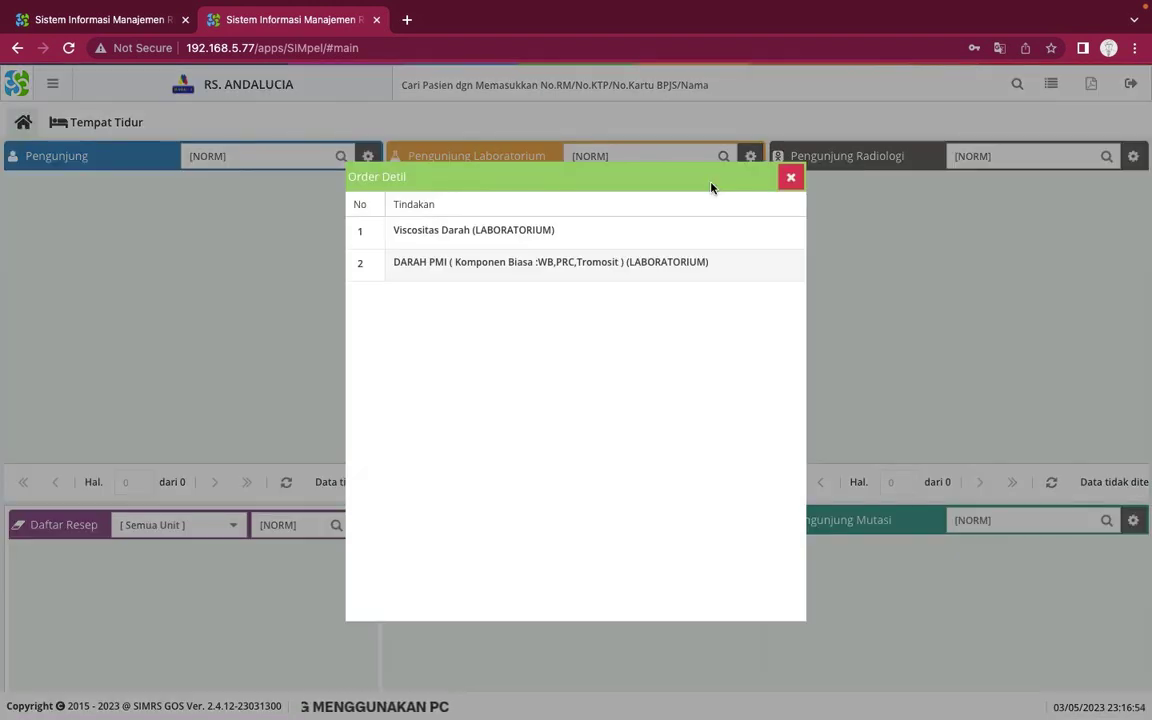
left_click(791, 178)
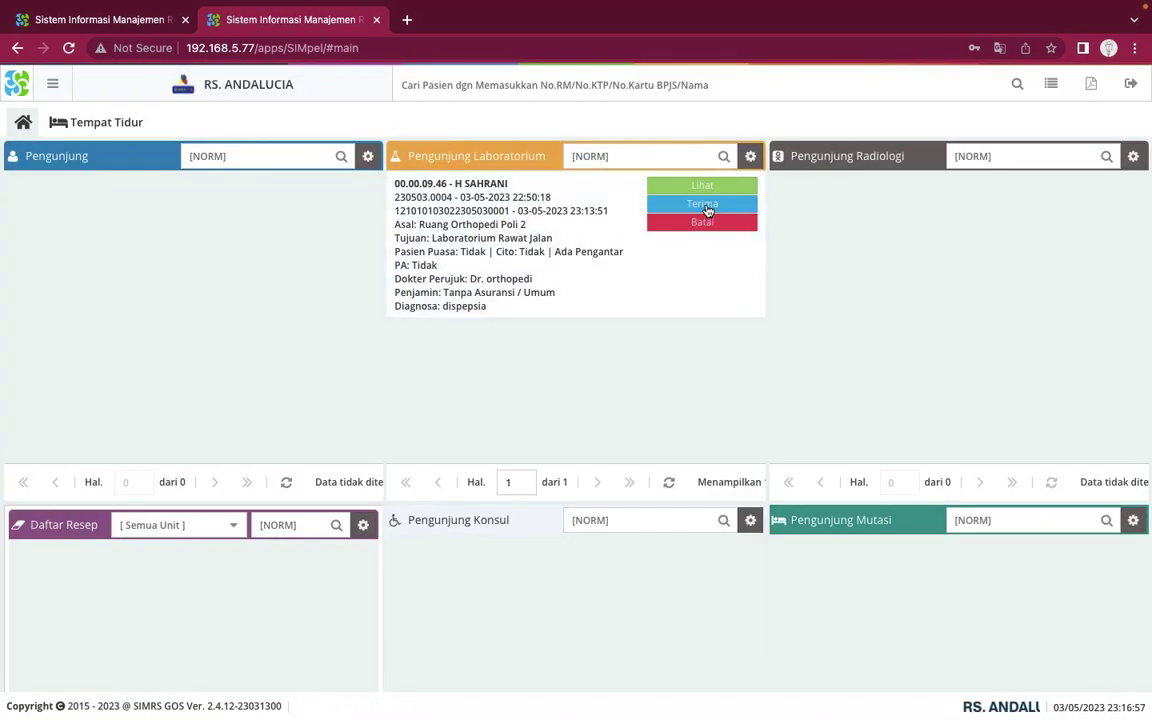
left_click(704, 205)
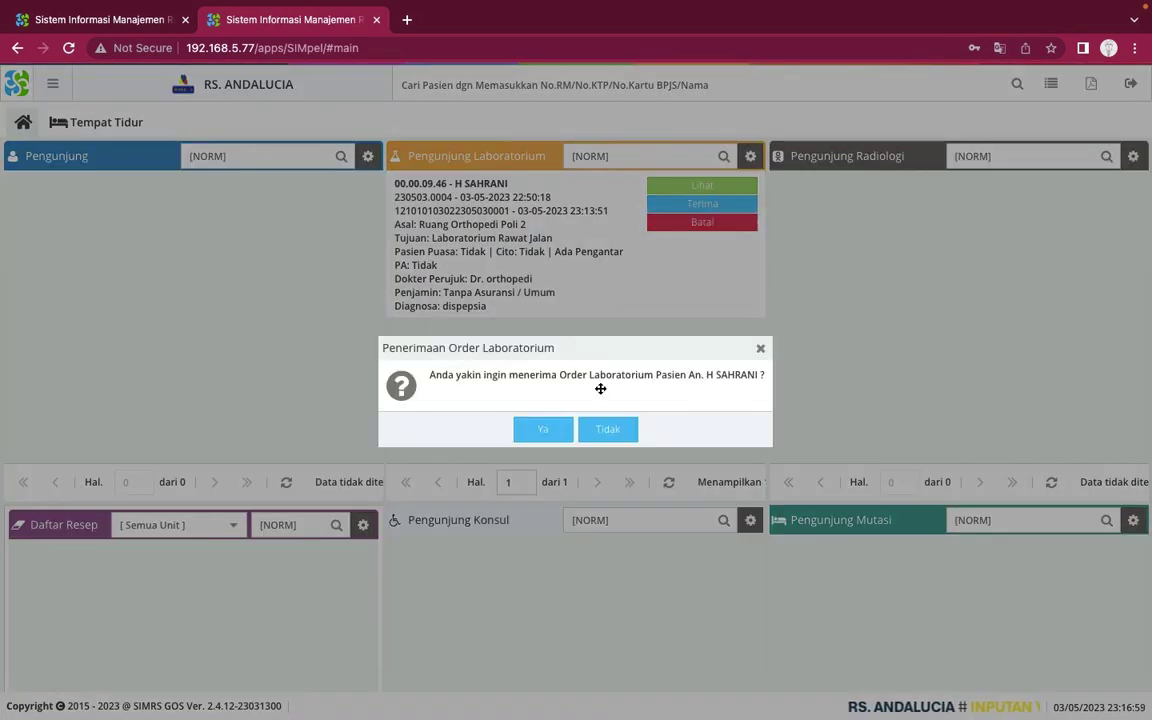
left_click(537, 431)
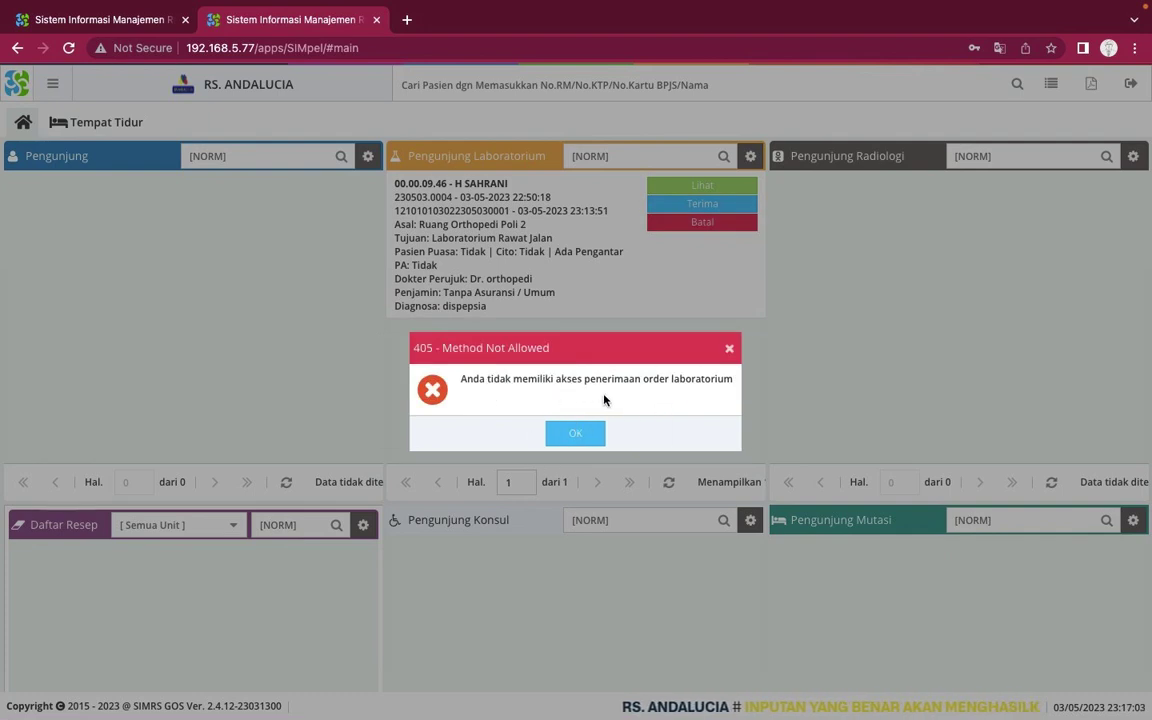
left_click(589, 443)
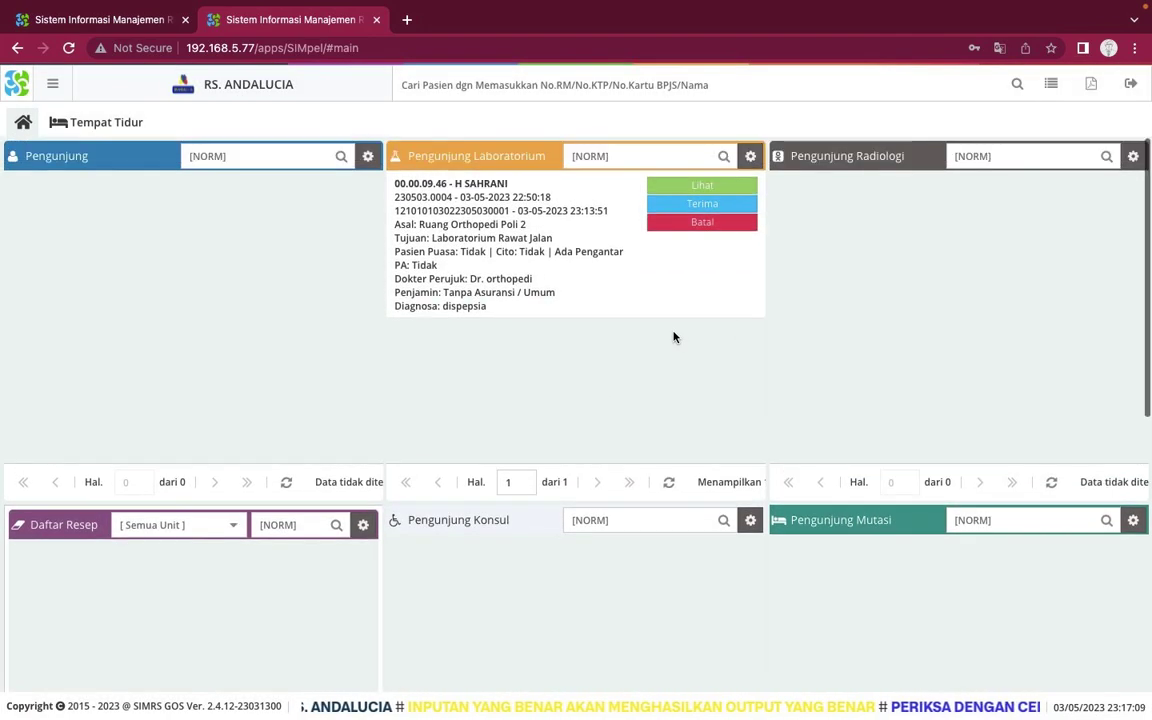
scroll(674, 337, "down", 3)
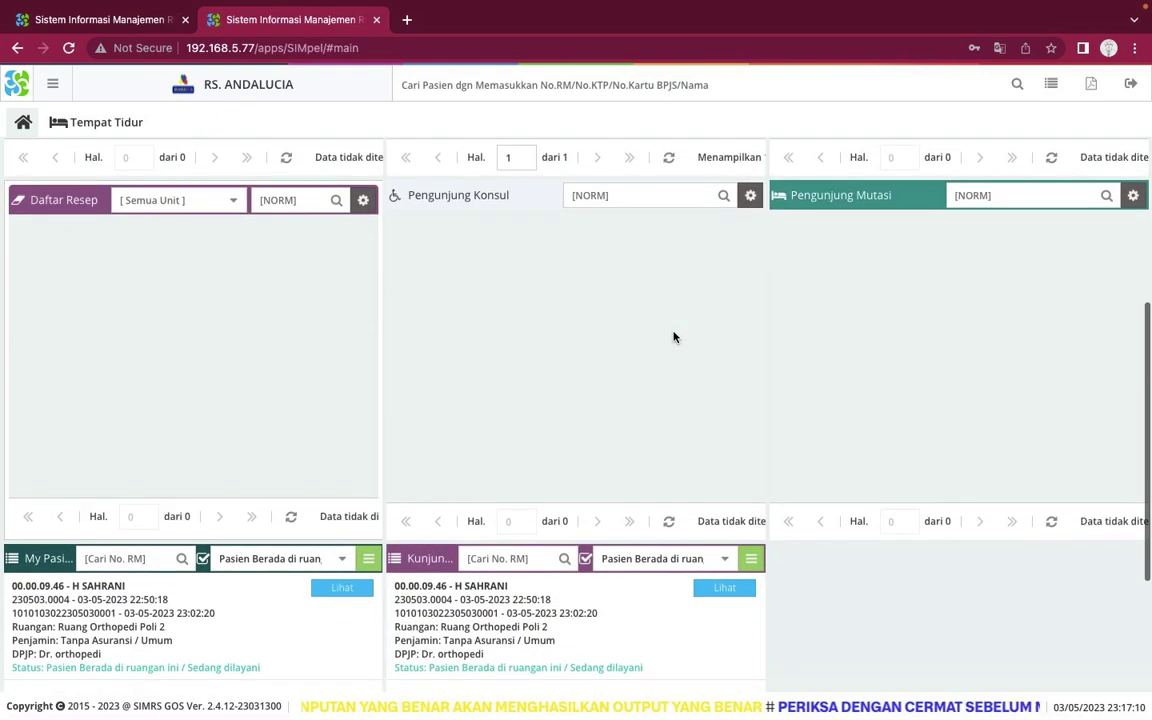
scroll(674, 337, "down", 2)
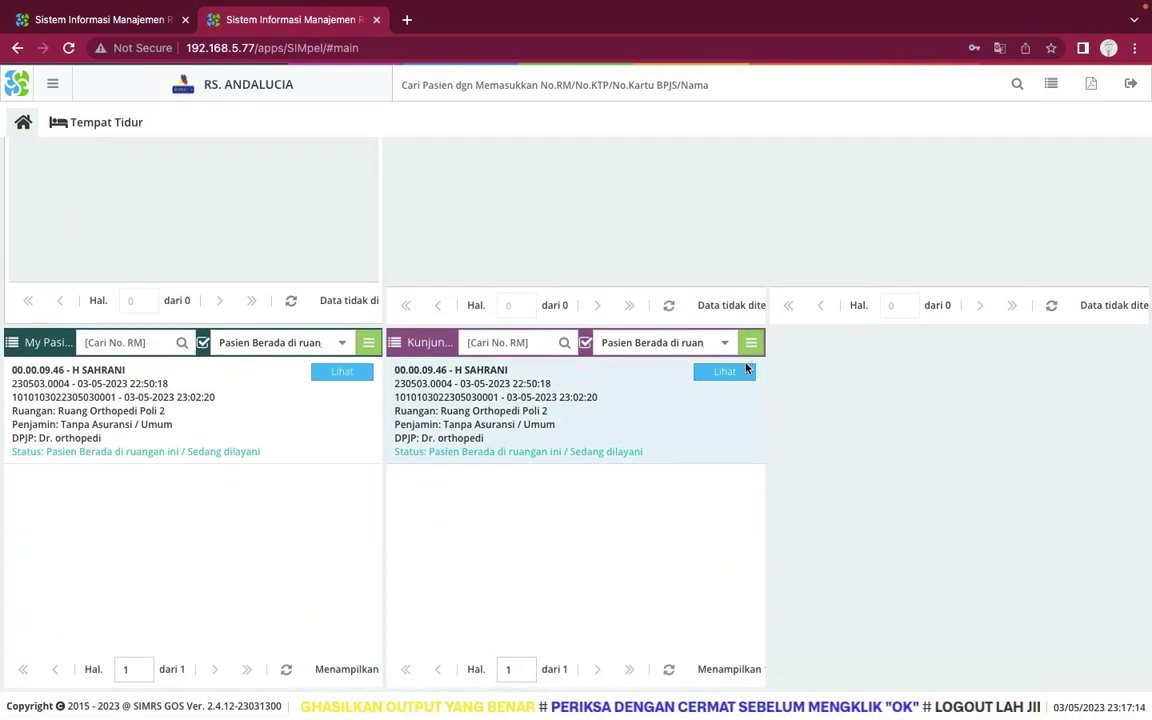
Open the visit's radiology order form and choose Radiologi Rawat Jalan as the destination
left_click(742, 376)
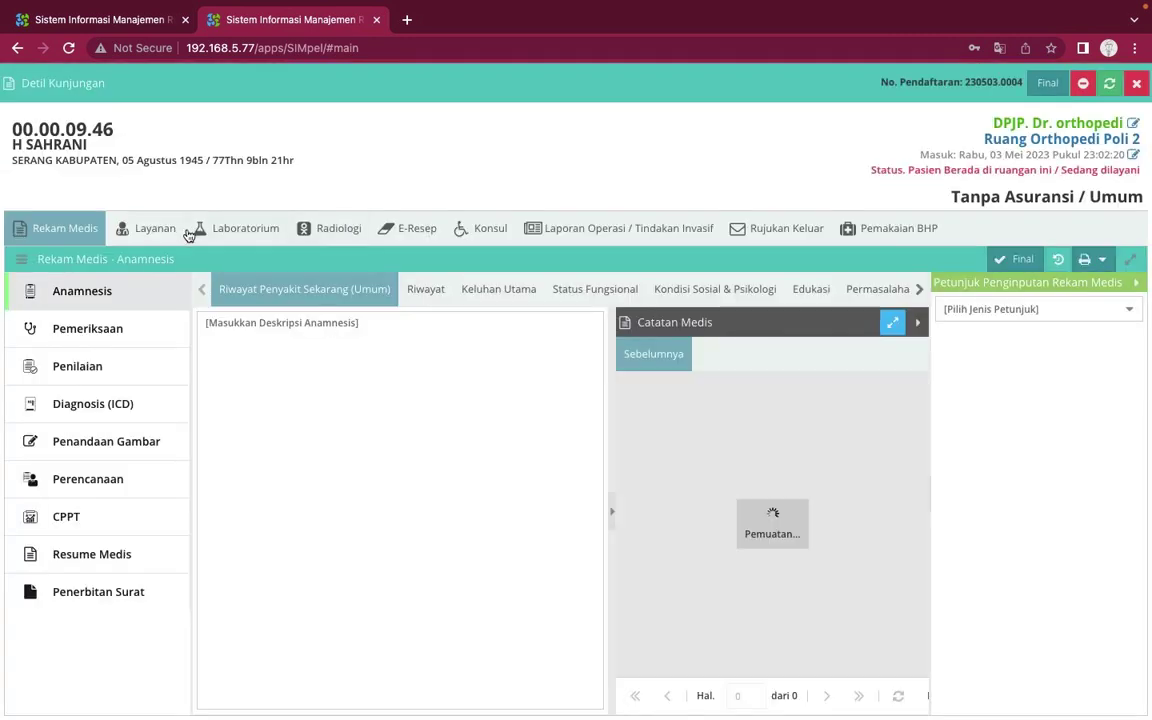
left_click(155, 229)
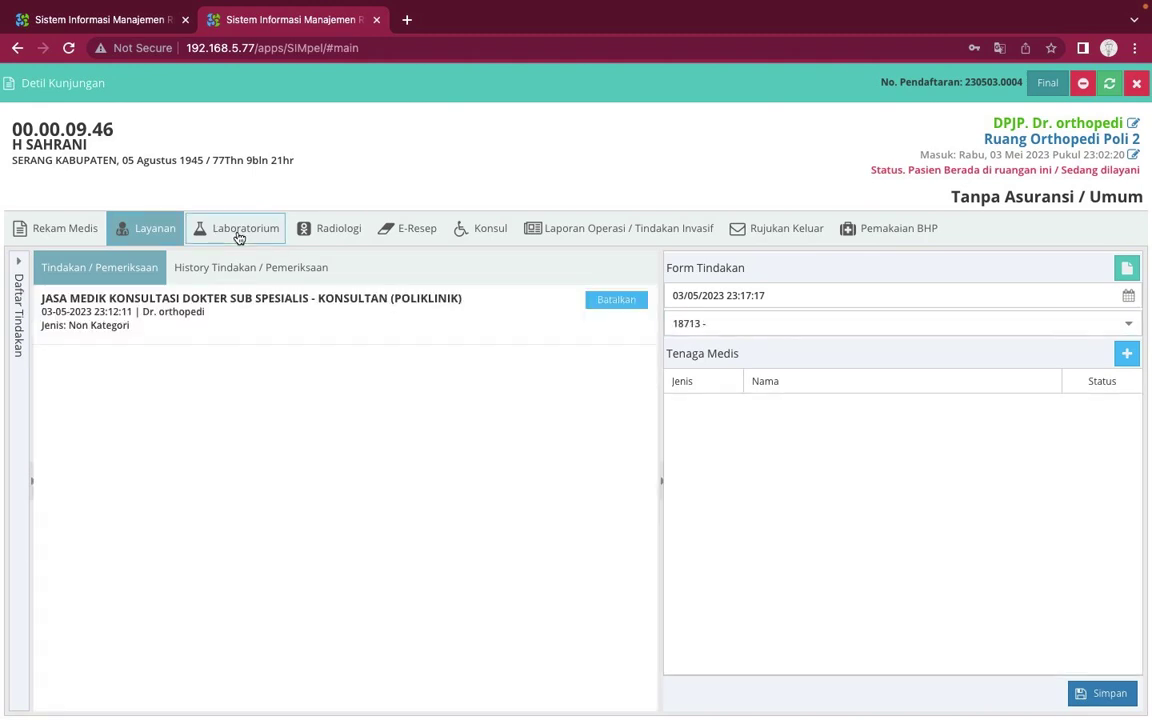
left_click(239, 236)
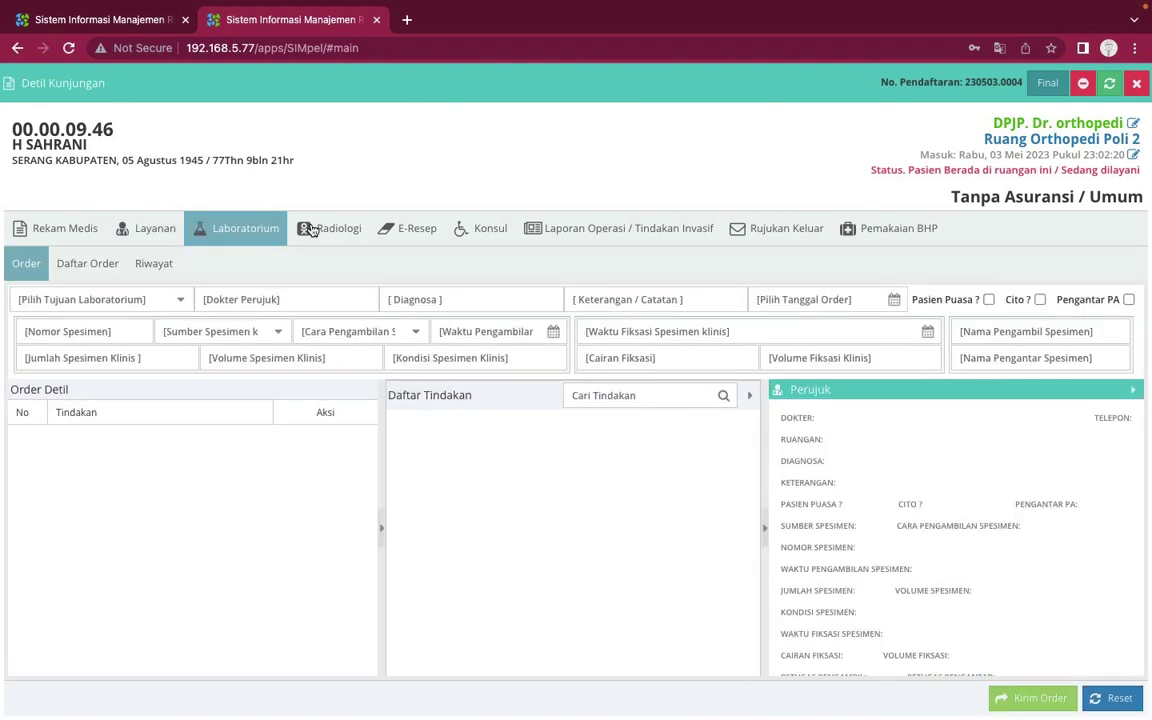
left_click(330, 232)
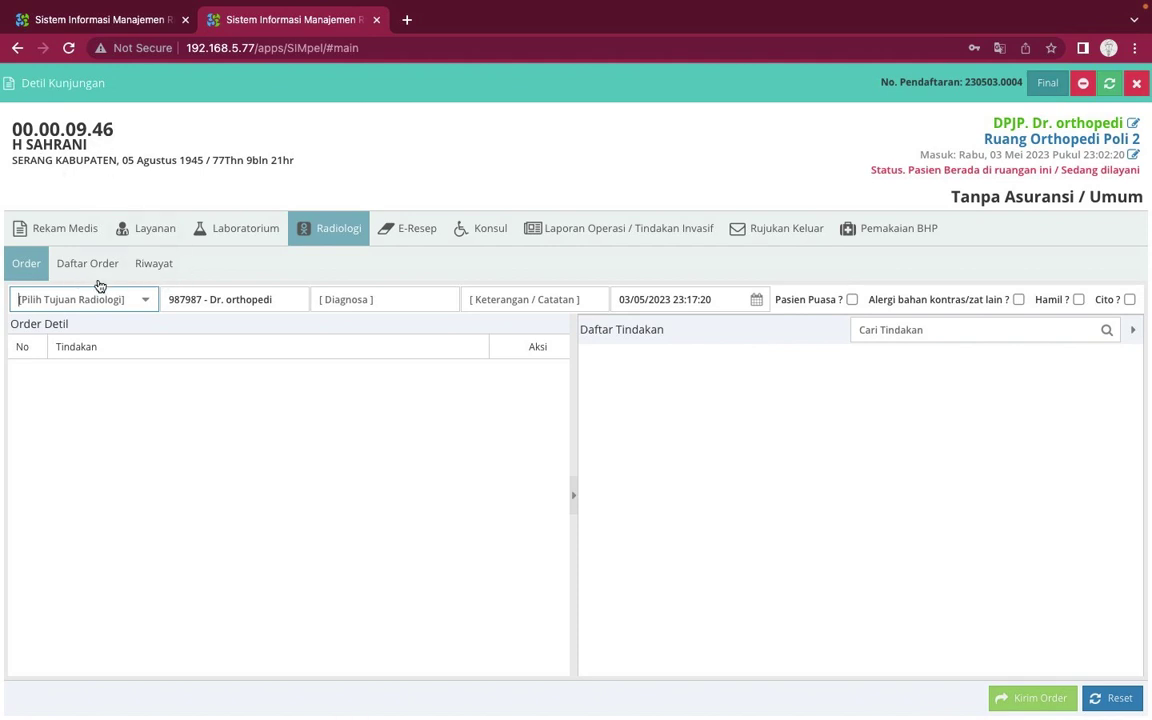
left_click(148, 302)
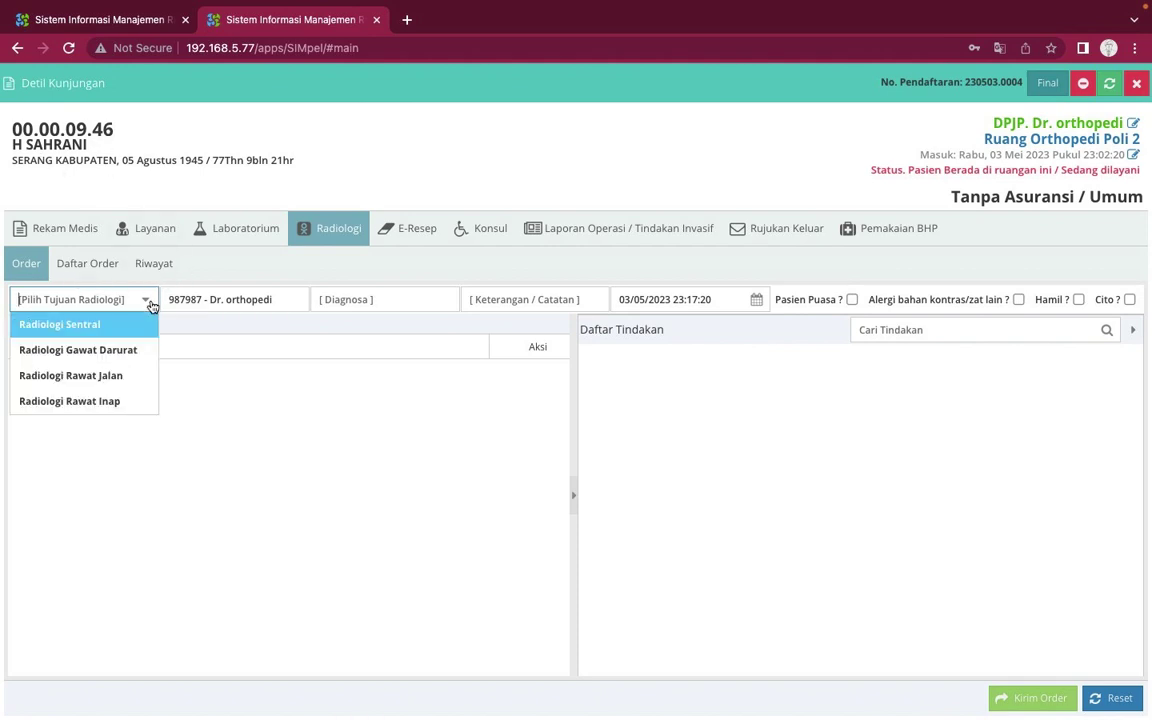
left_click(105, 377)
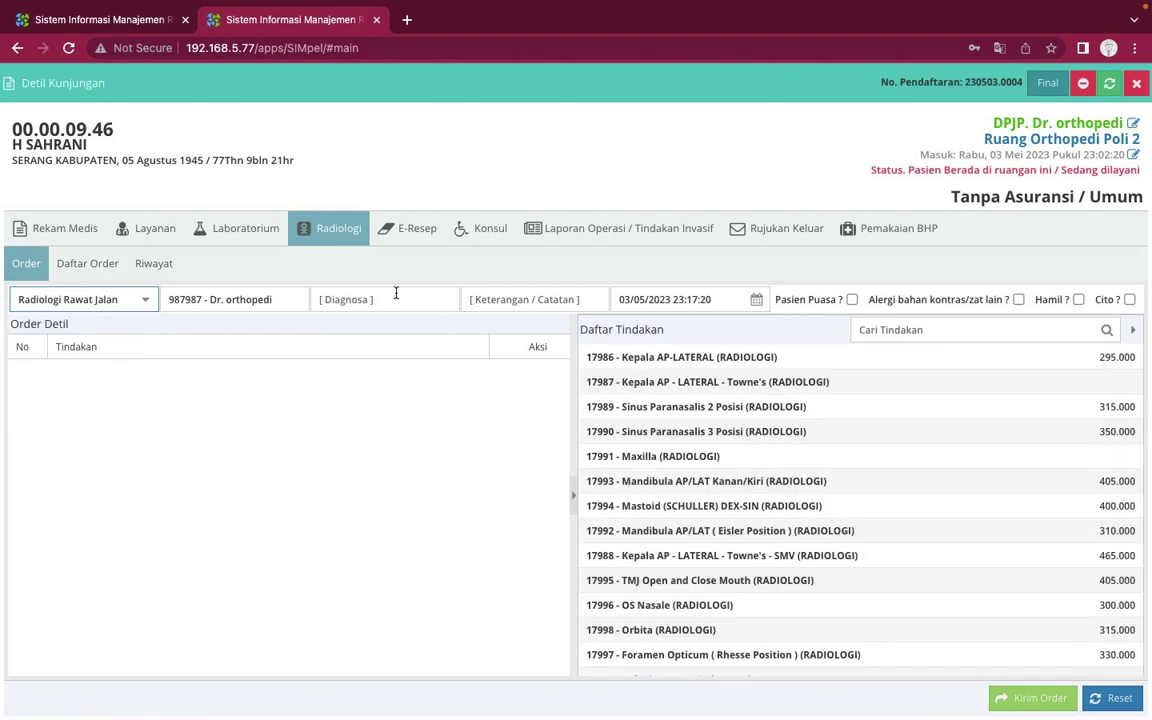
Enter dispepsia as the radiology order diagnosis
left_click(411, 306)
type("dispep")
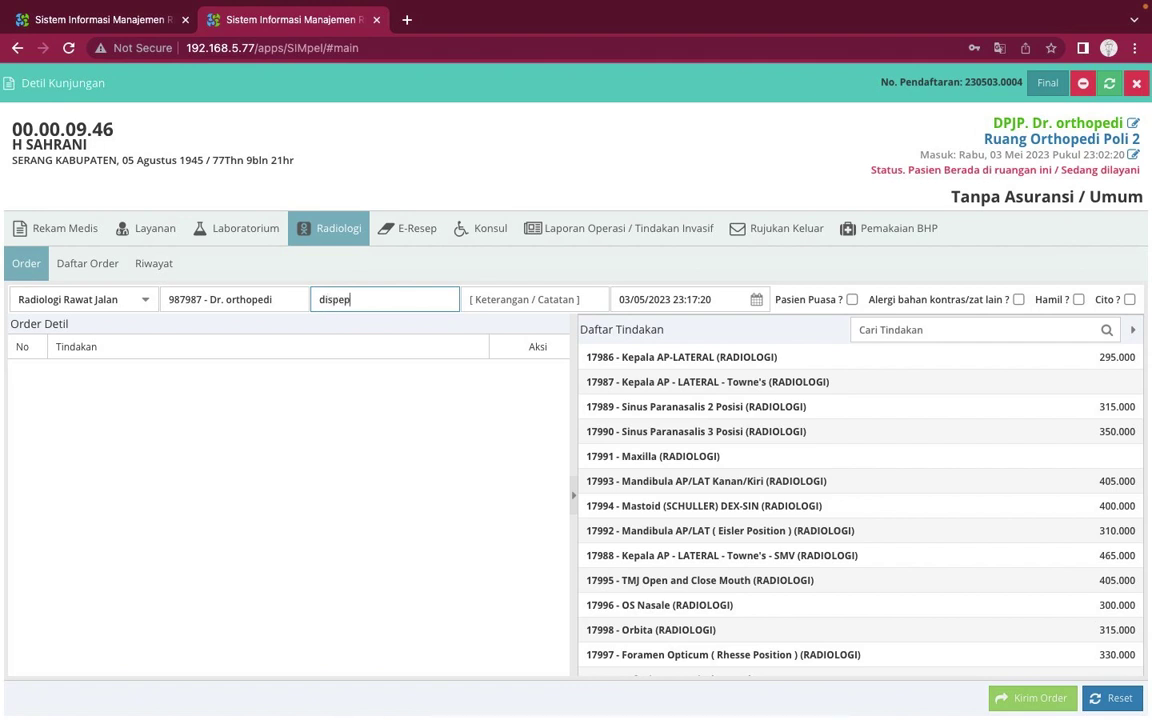
type("sia")
left_click(514, 303)
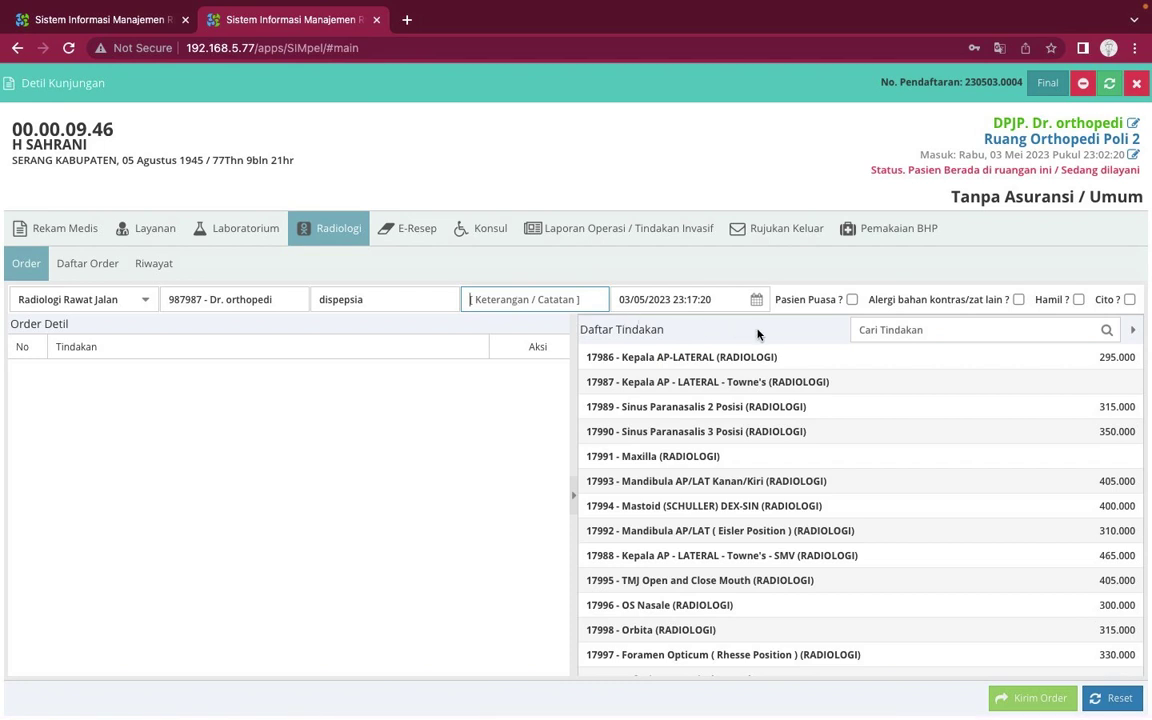
Add the Cervical AP - Lat - Oblique Bilateral procedure and send the radiology order
left_click(744, 404)
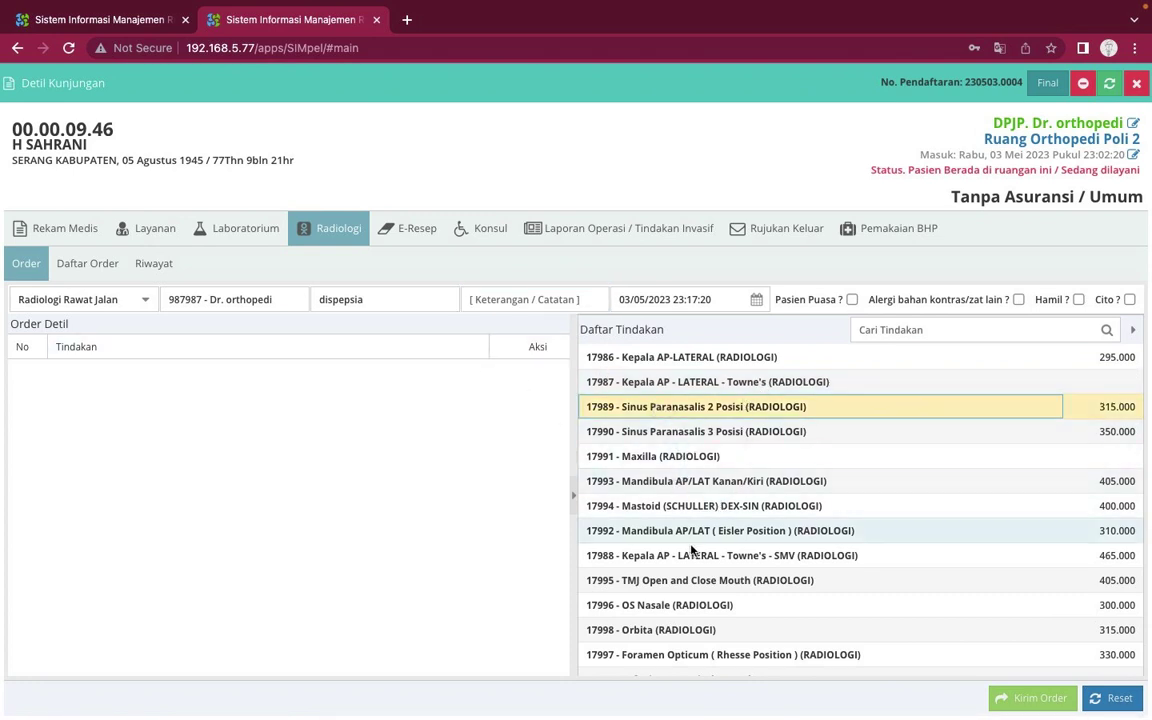
scroll(714, 558, "down", 5)
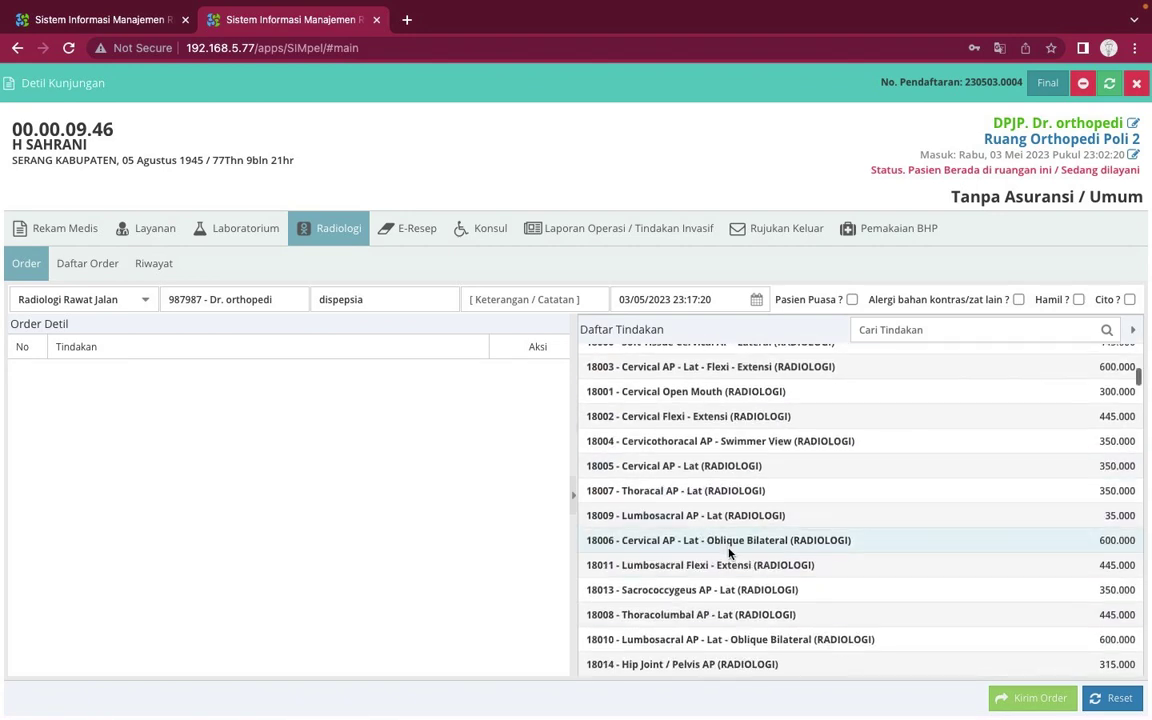
scroll(728, 550, "down", 1)
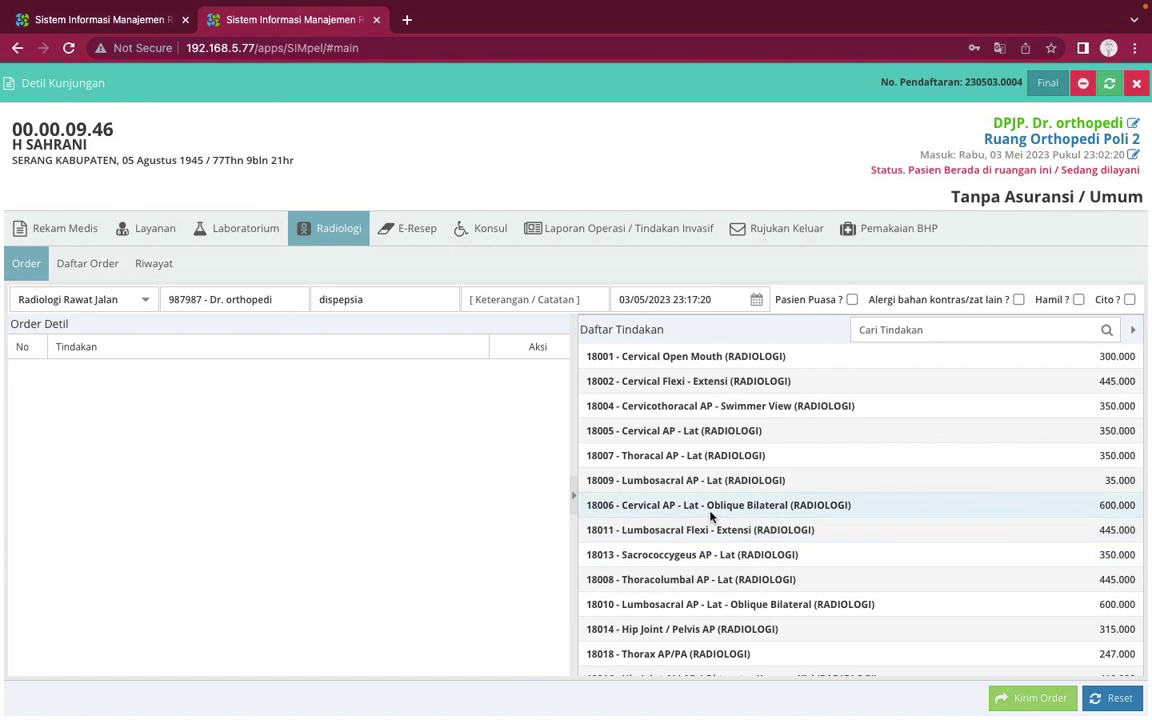
left_click(711, 508)
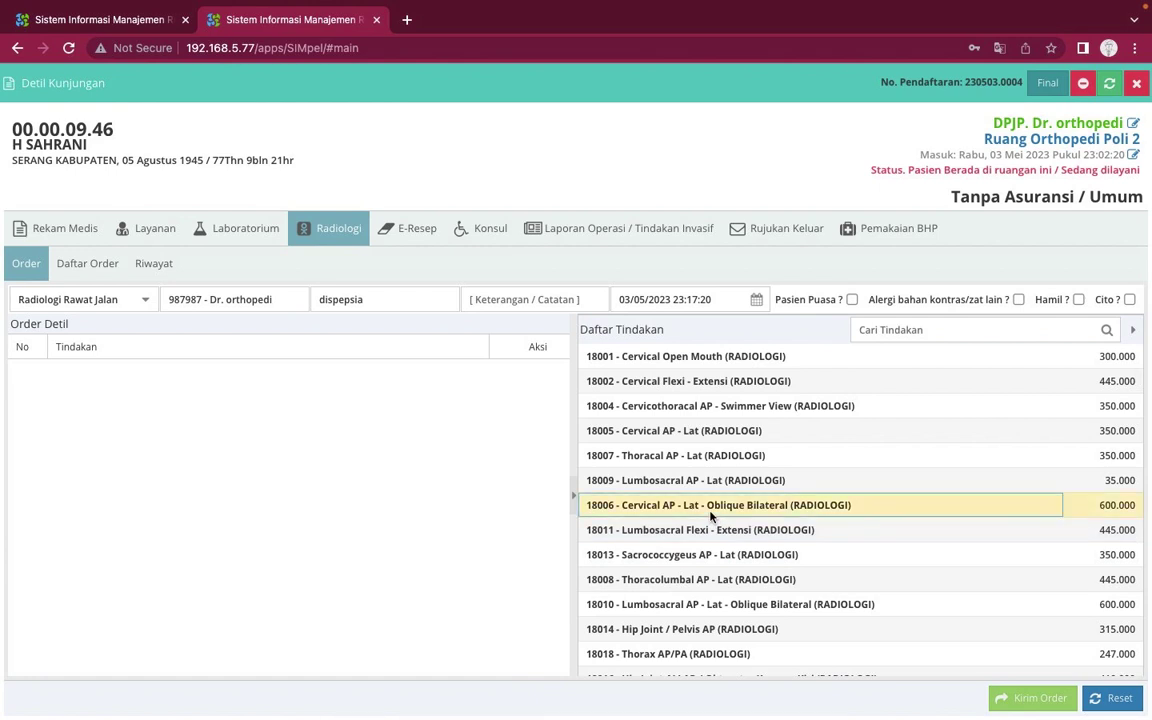
left_click(711, 508)
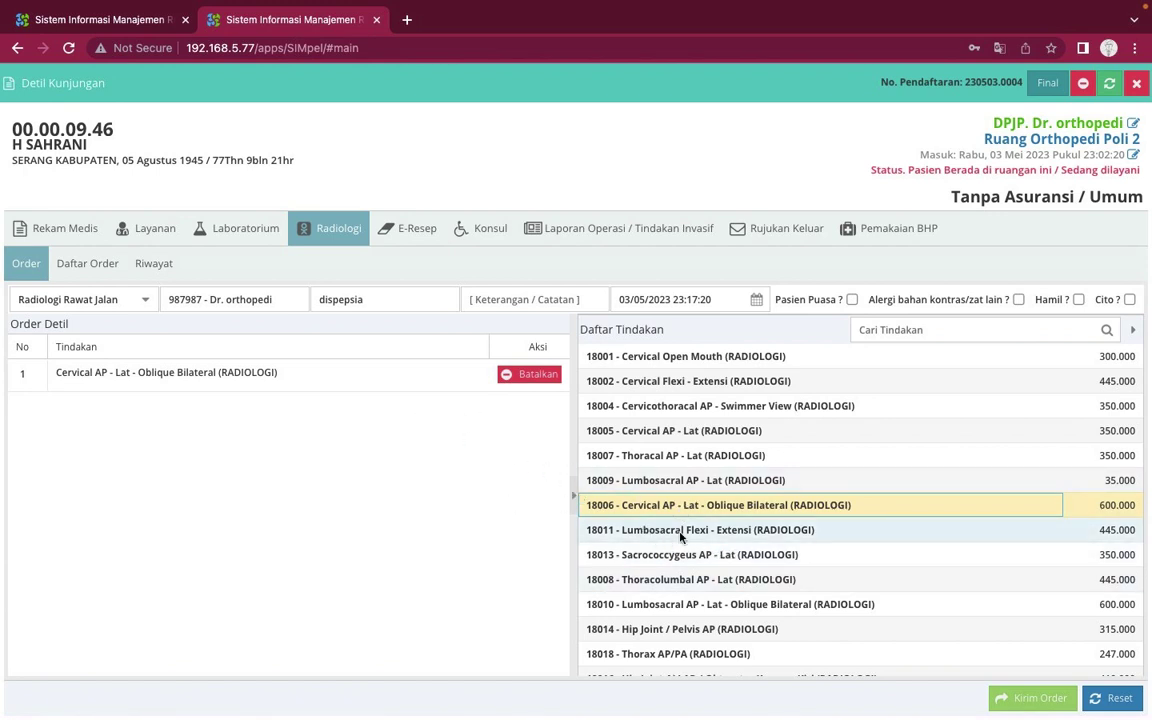
left_click(1021, 707)
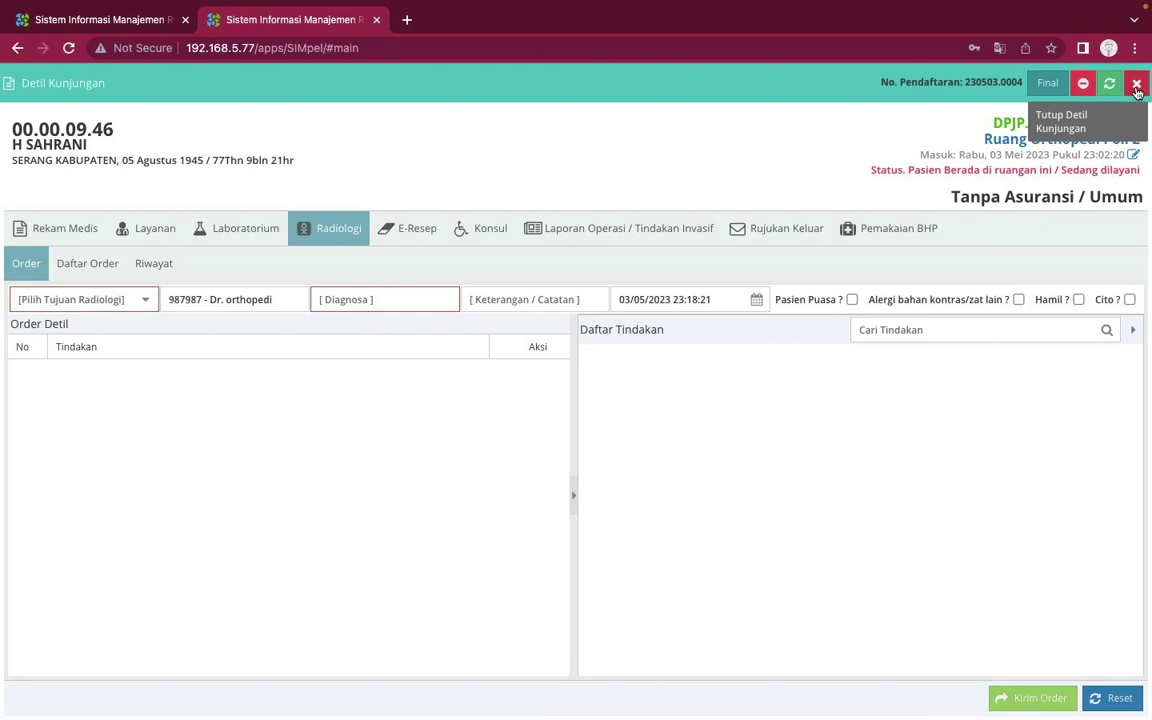
Close Detil Kunjungan and confirm Pengunjung Radiologi shows the Radiologi Rawat Jalan dispepsia request
left_click(1136, 85)
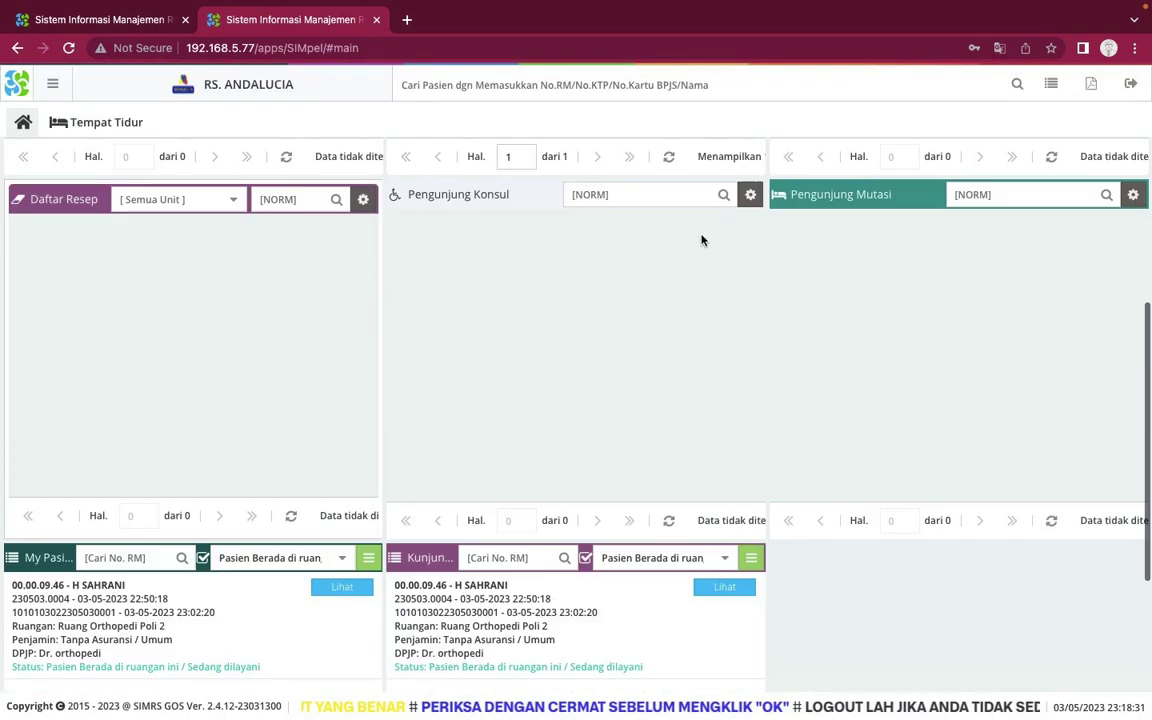
scroll(701, 240, "up", 5)
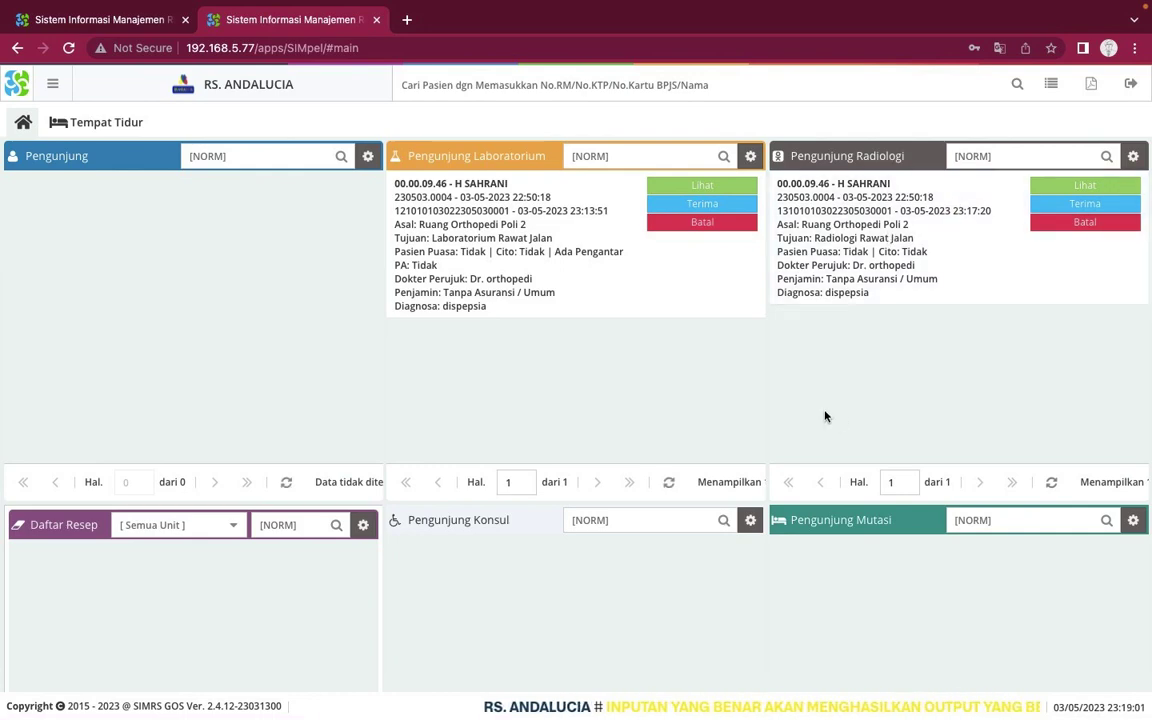
scroll(825, 416, "down", 5)
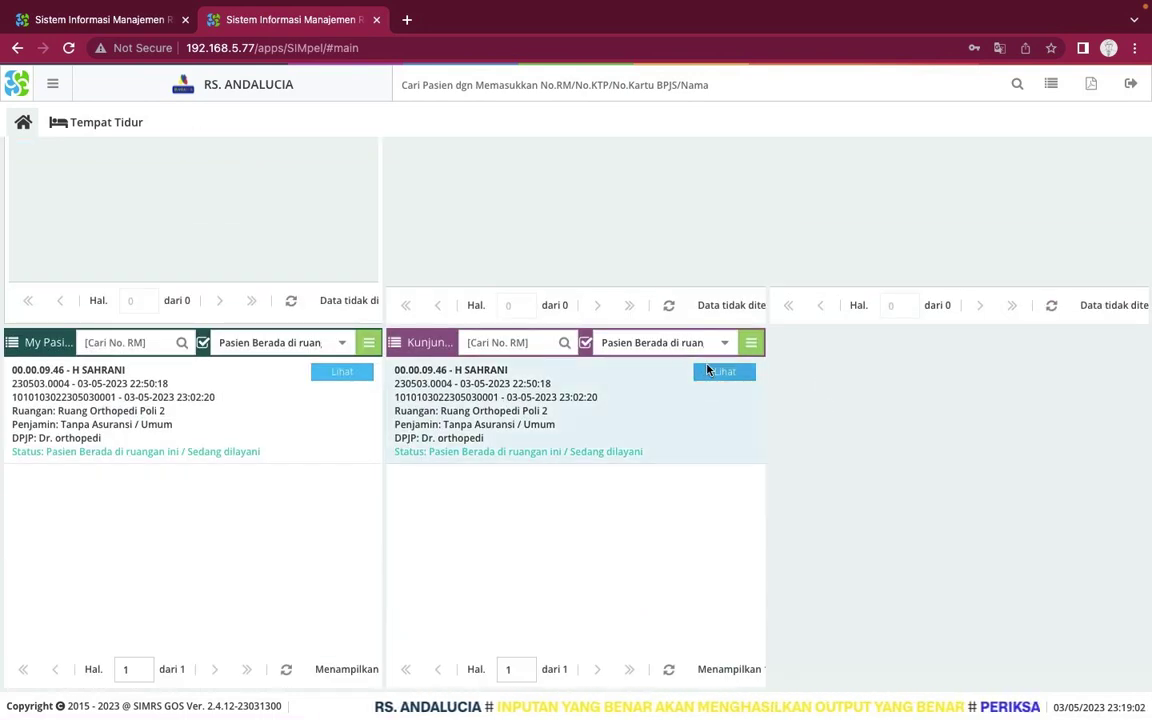
Open the visit's E-Resep form and set Pilih Depo Layanan to Instalasi
left_click(707, 370)
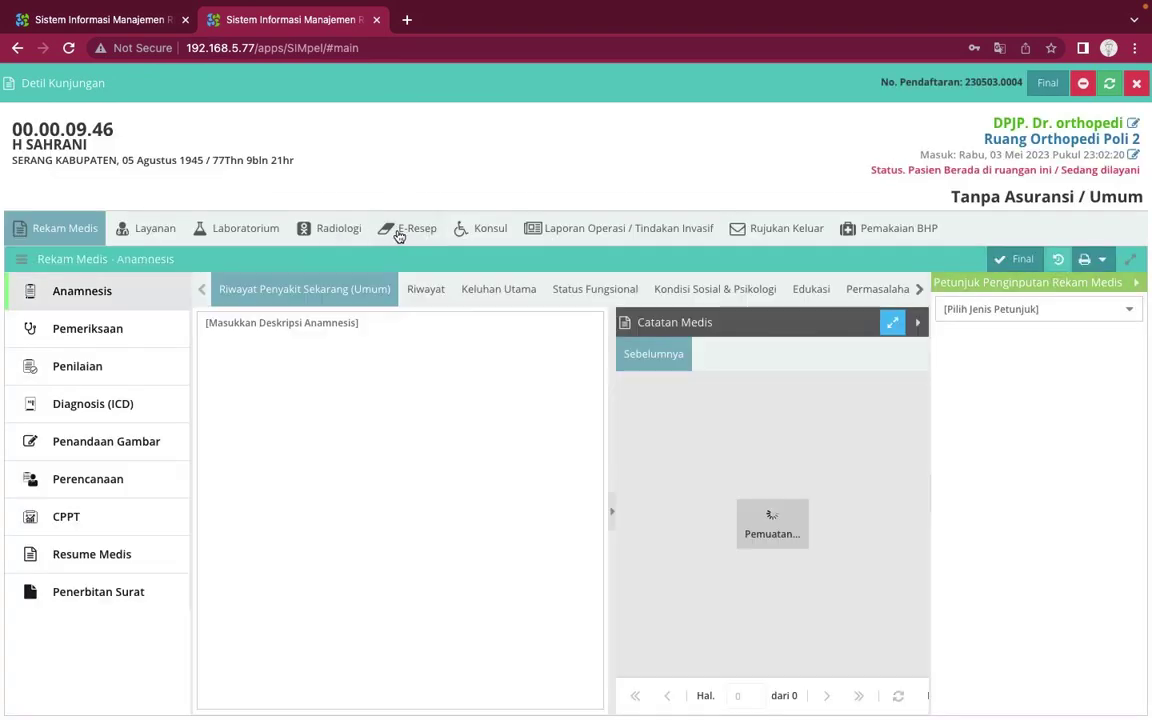
left_click(399, 232)
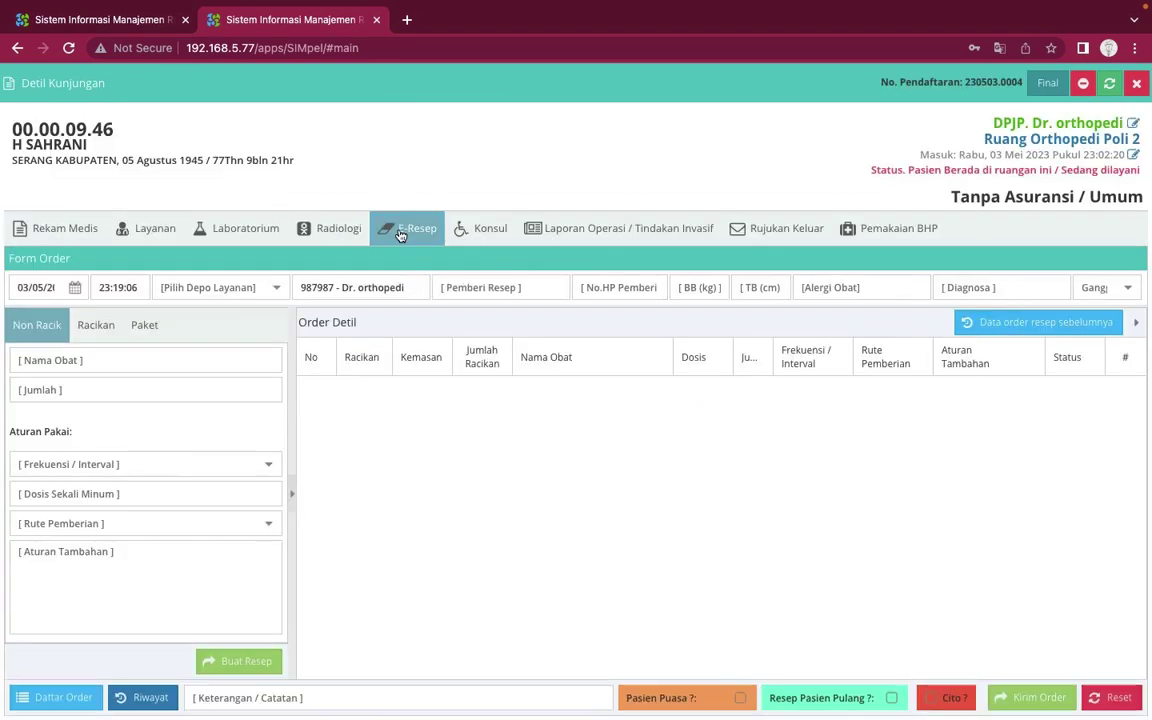
left_click(253, 232)
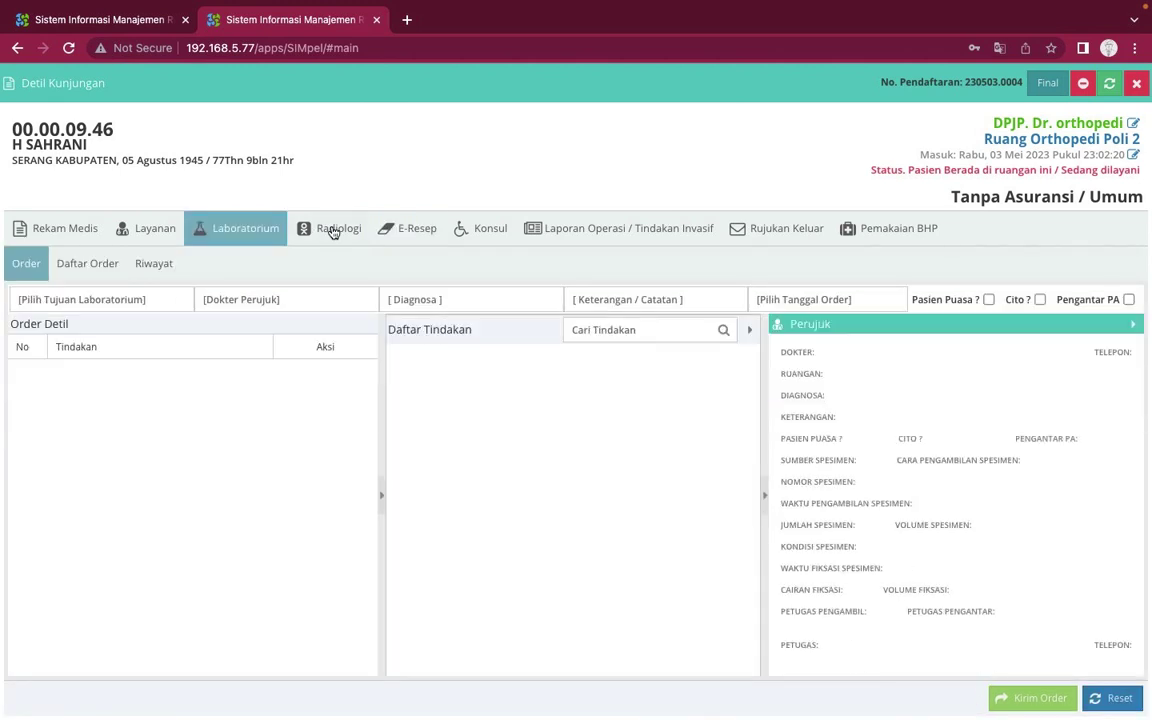
left_click(338, 230)
left_click(405, 231)
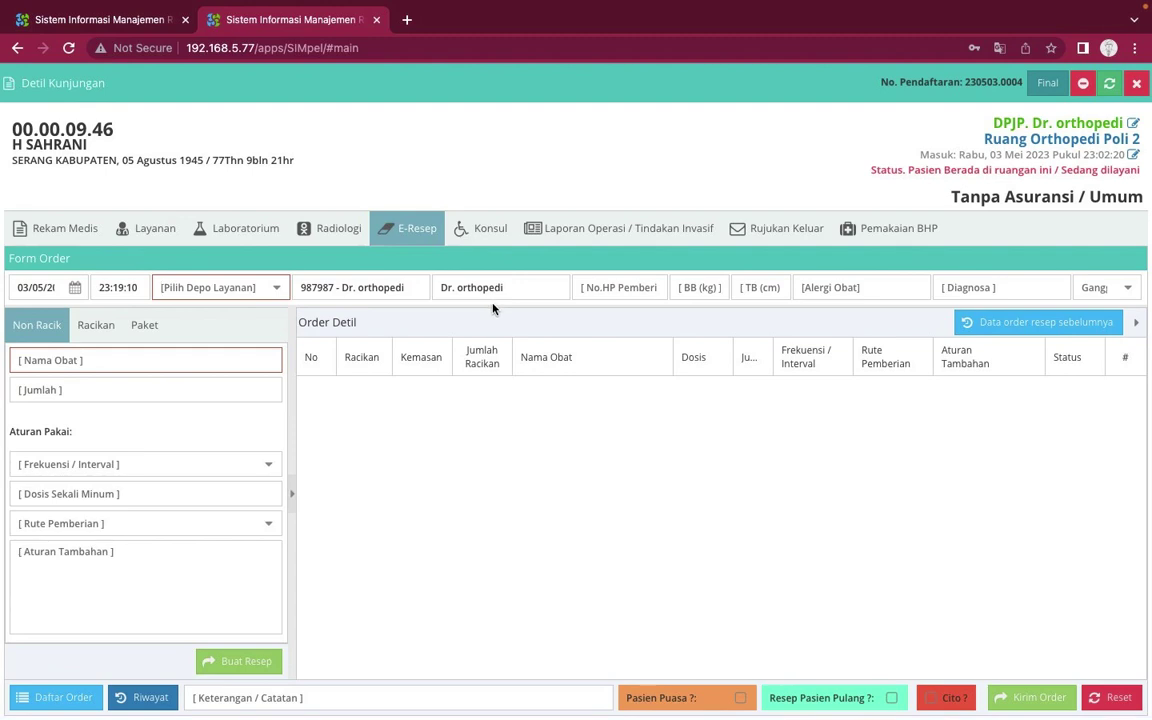
left_click(279, 300)
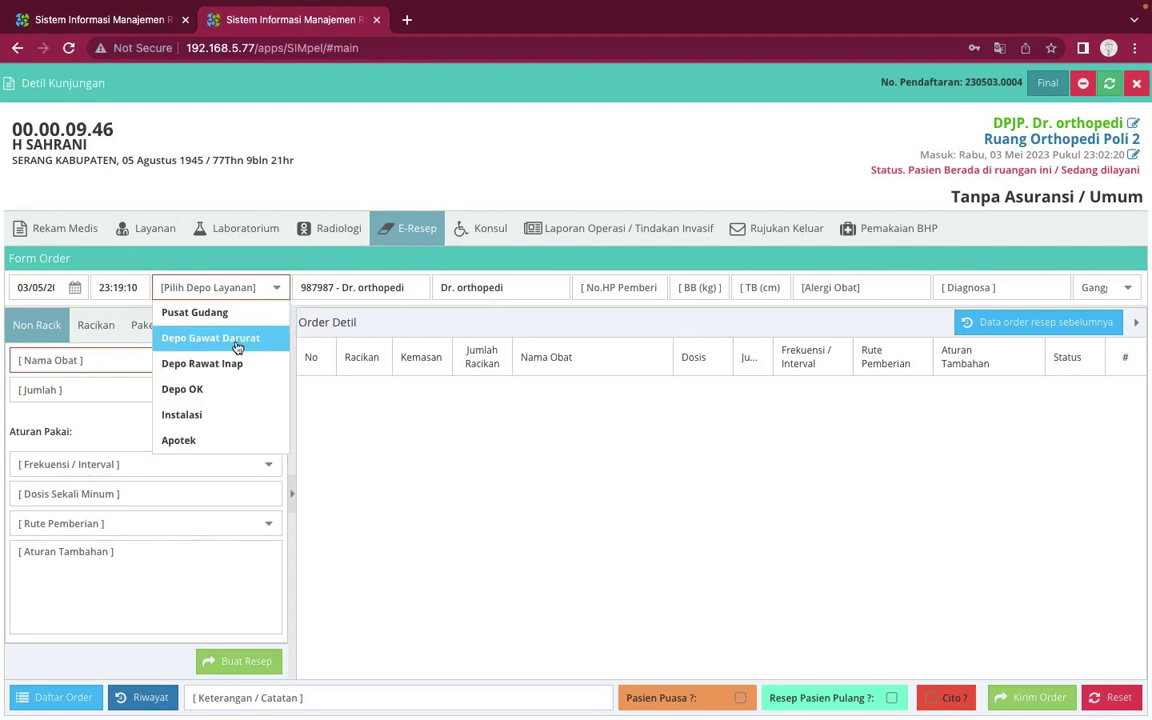
left_click(229, 416)
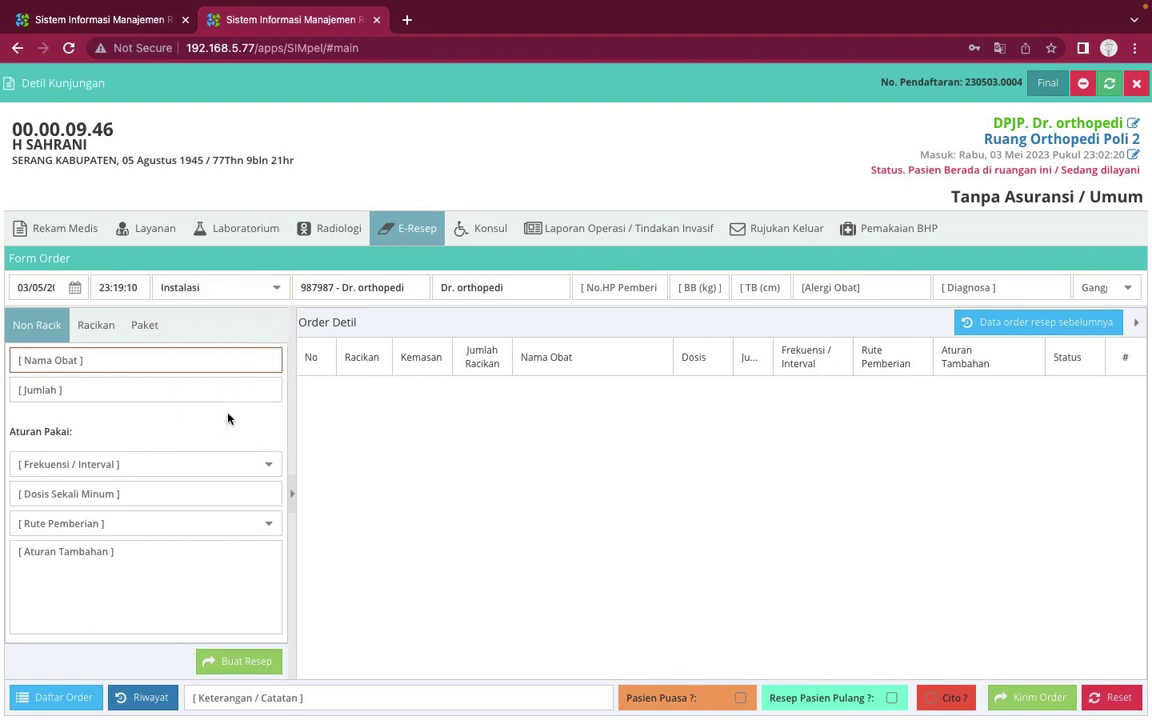
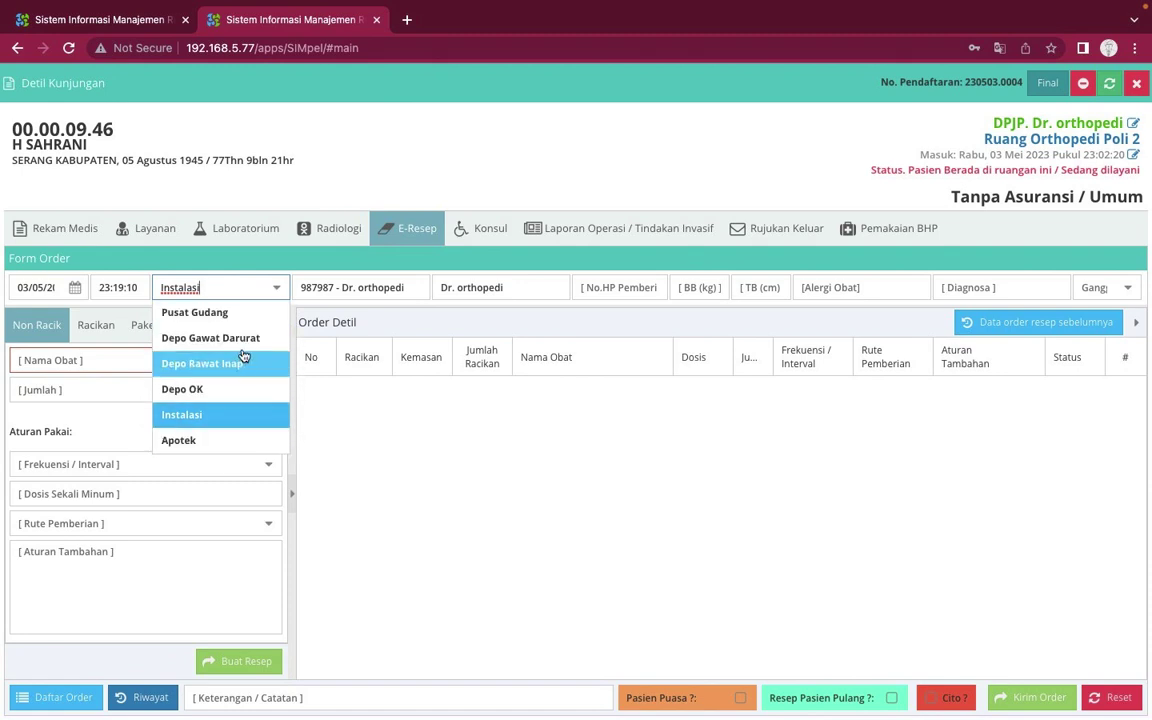
Keep Instalasi as the depot and enter the prescriber's phone number in No.HP Pemberi
left_click(216, 418)
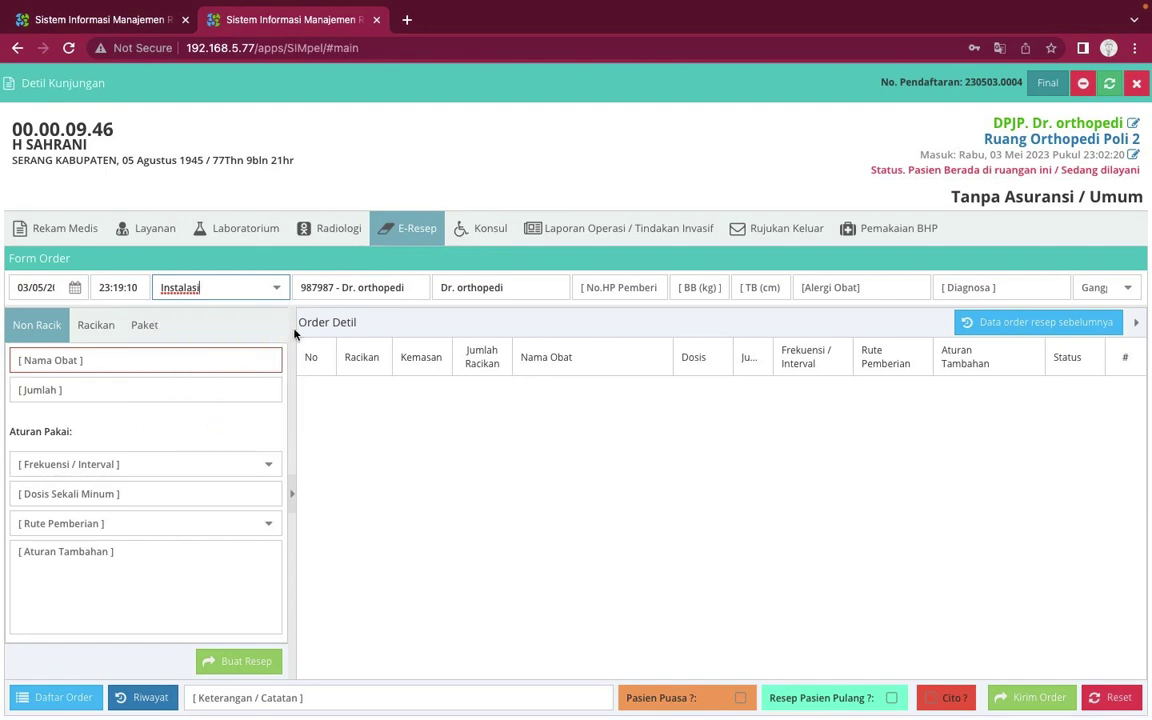
left_click(627, 286)
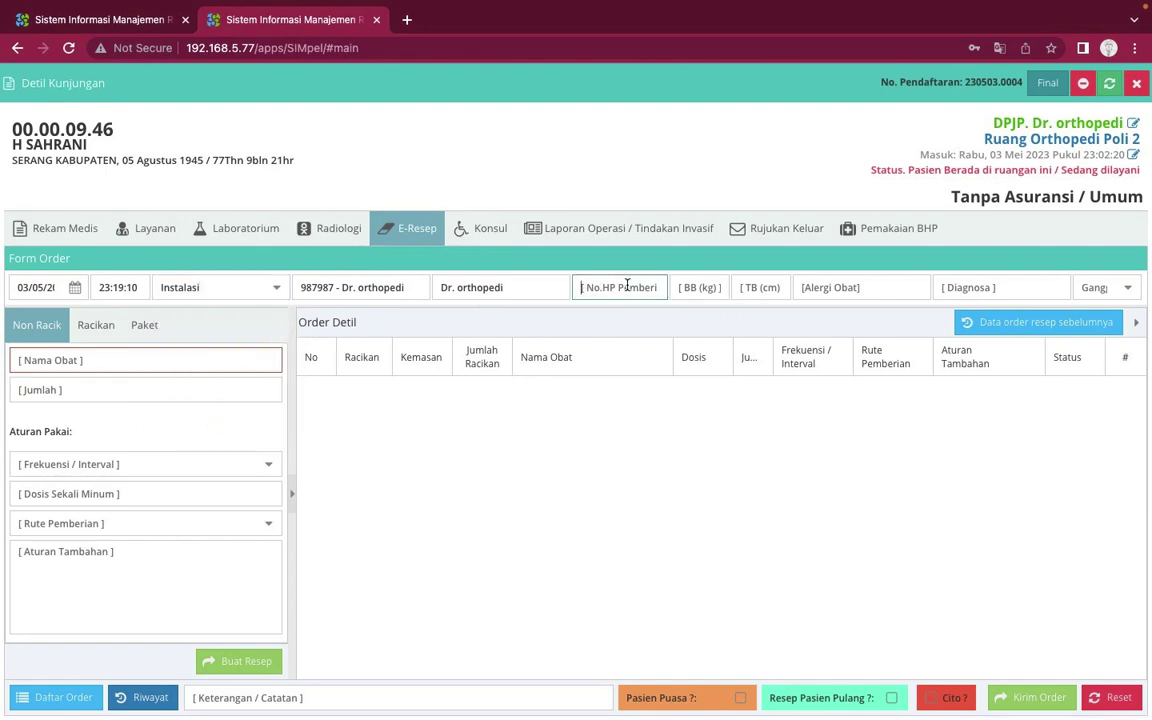
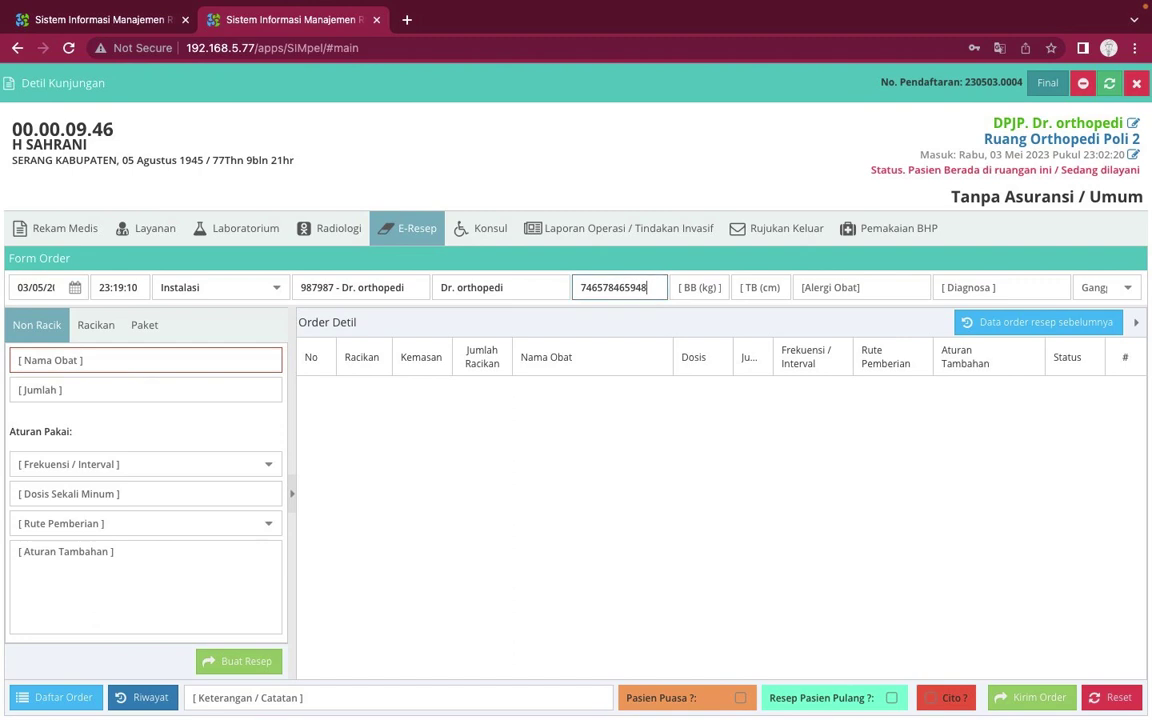
left_click(204, 358)
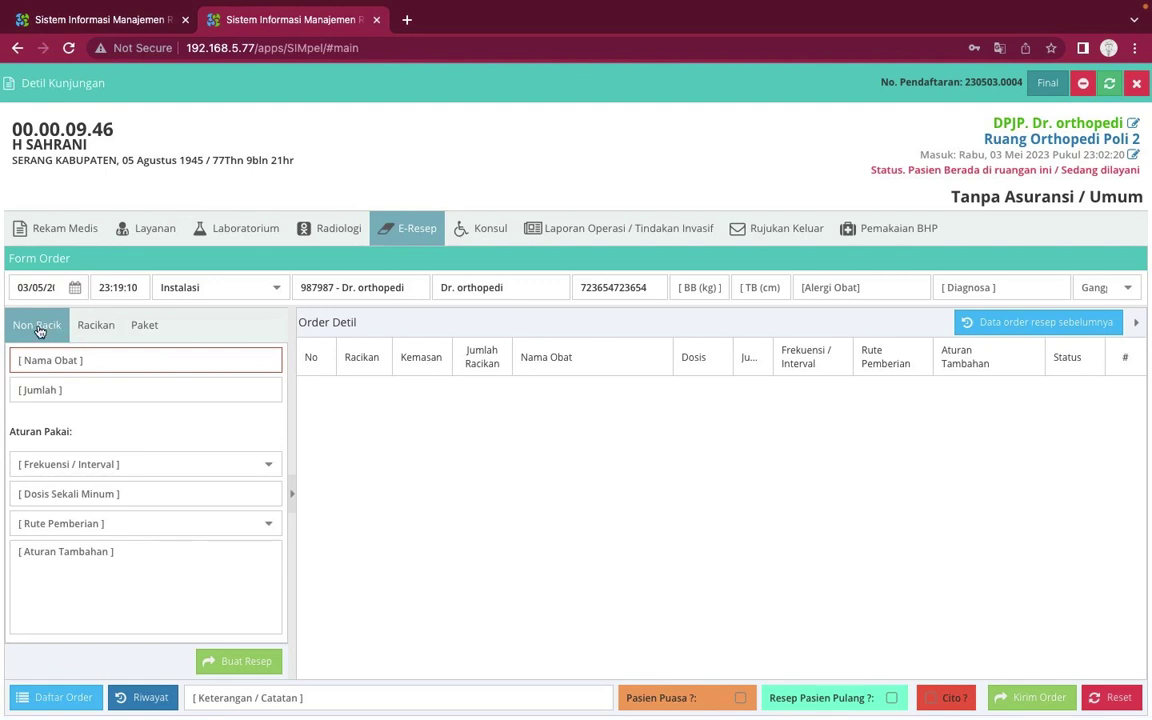
left_click(88, 326)
left_click(140, 326)
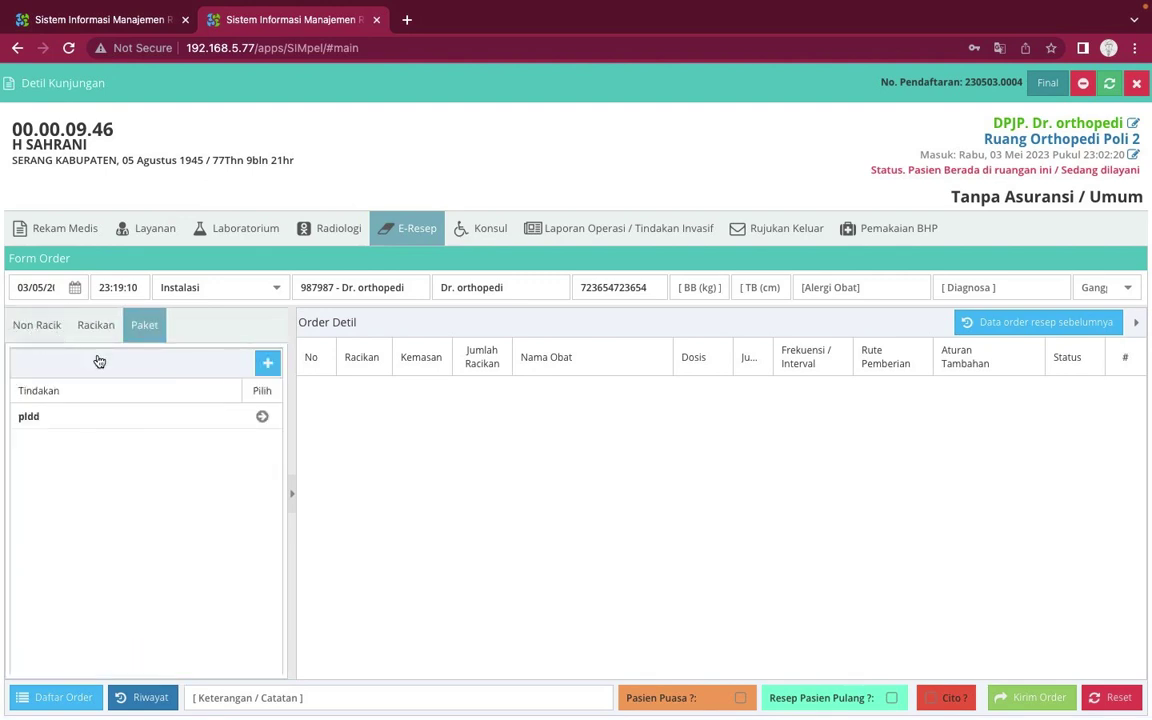
left_click(165, 427)
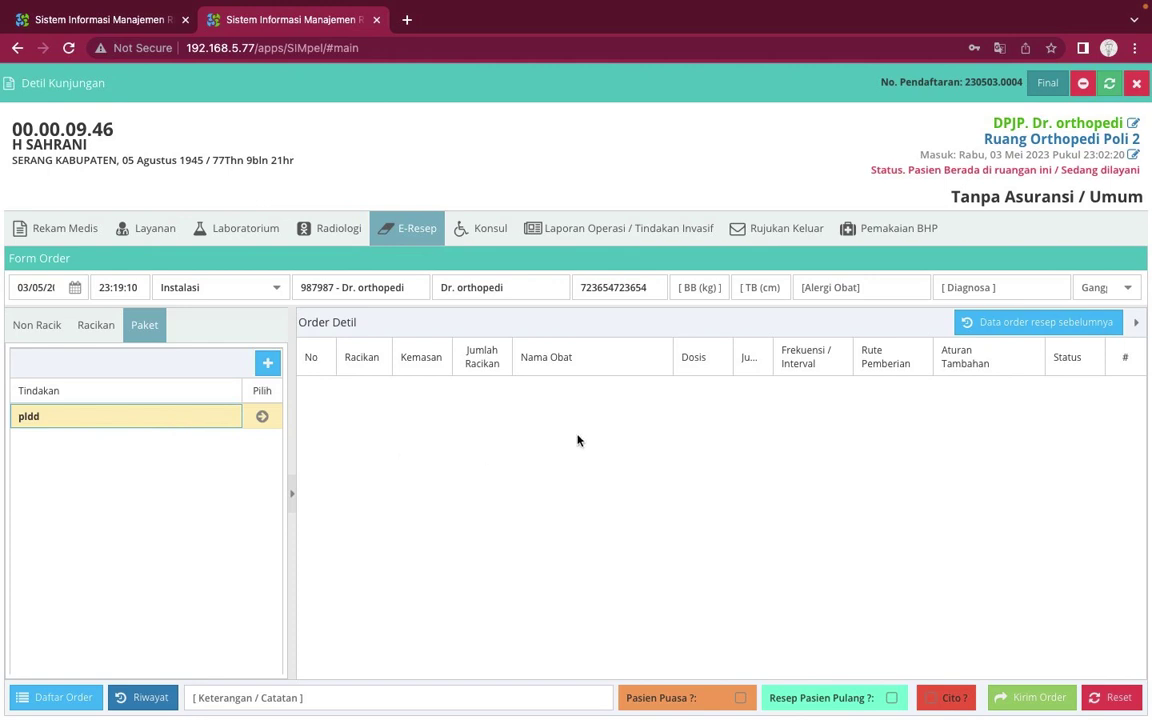
left_click(45, 335)
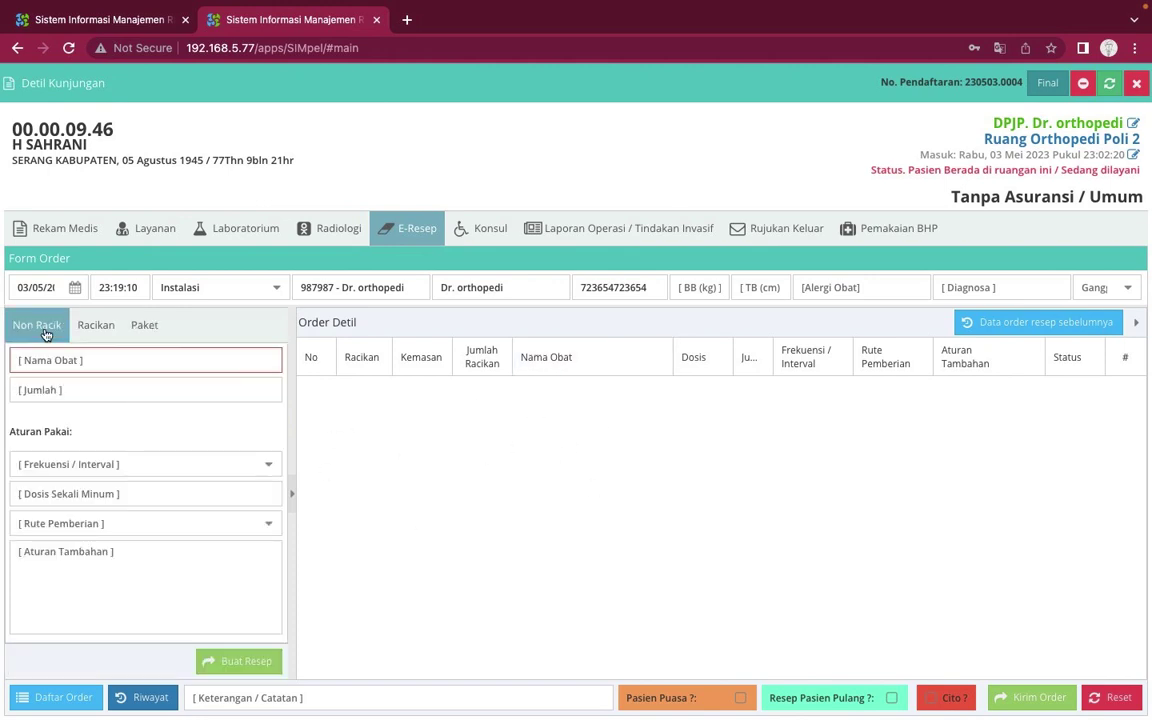
left_click(143, 330)
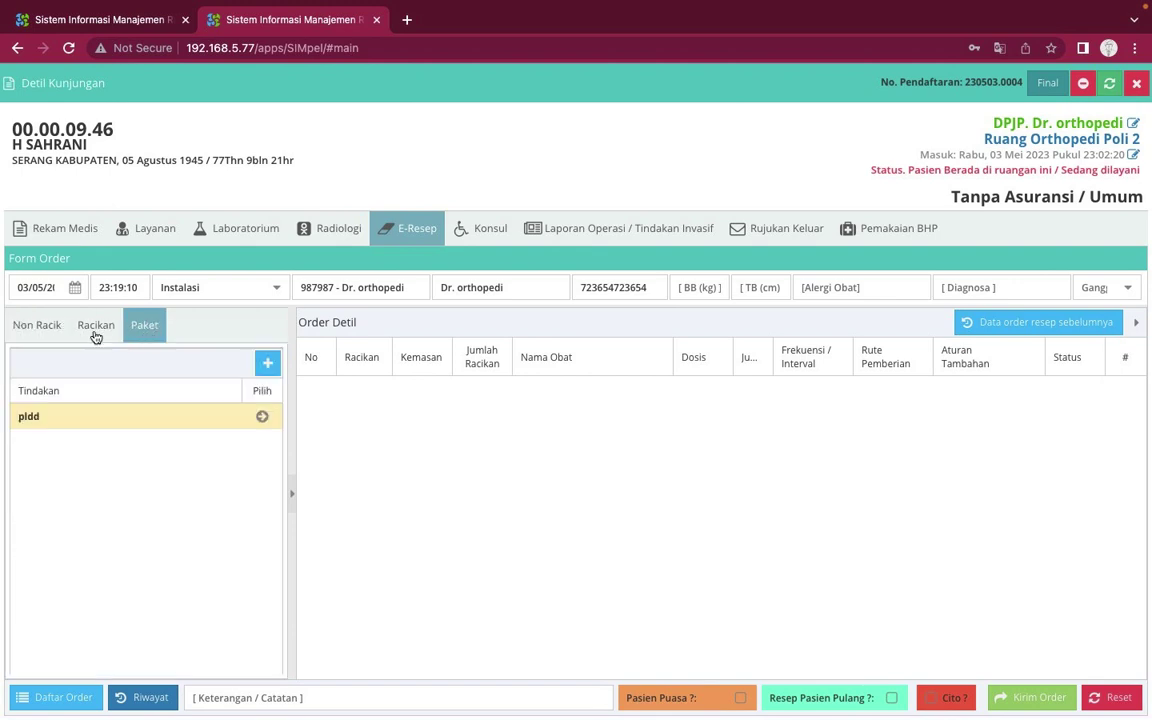
left_click(47, 327)
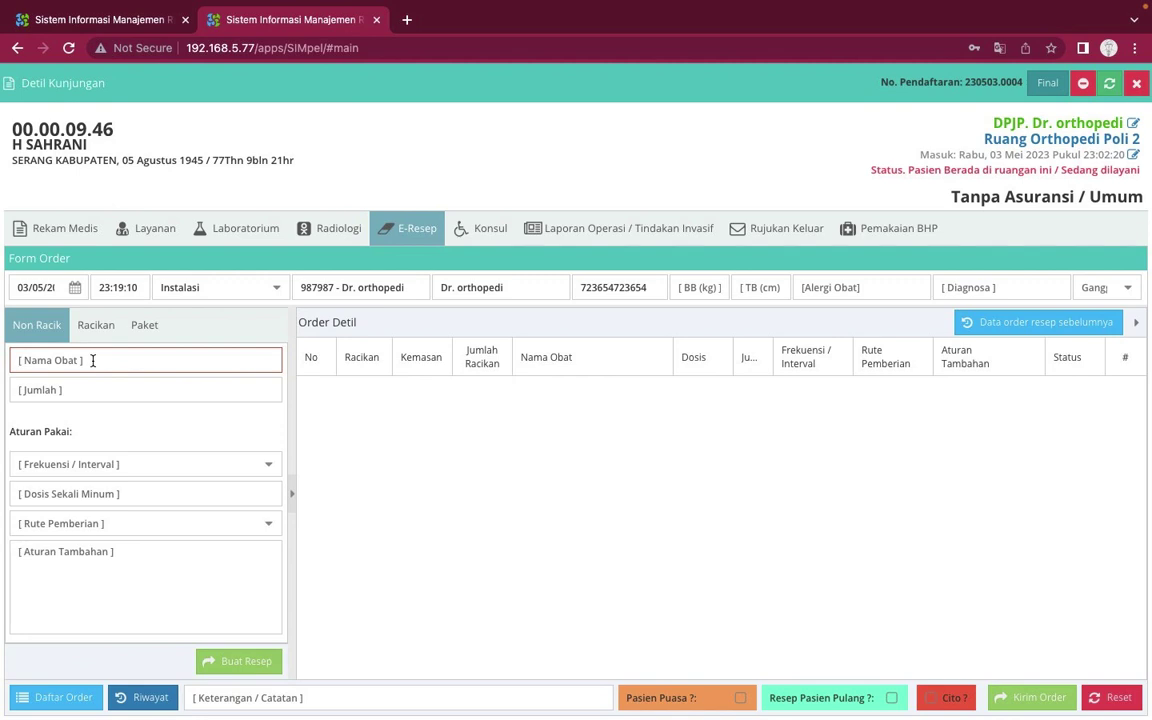
Select Amlodipine 10 mg interbat with quantity 30 and frequency 1 x 1
type("am")
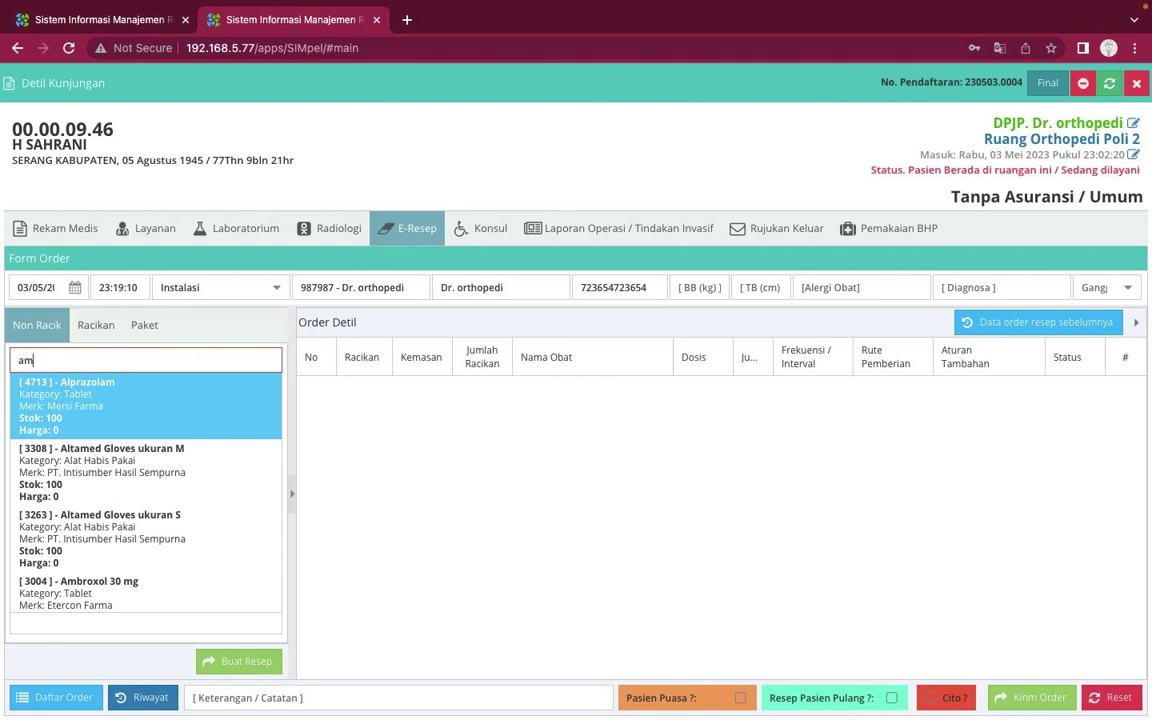
type("lo")
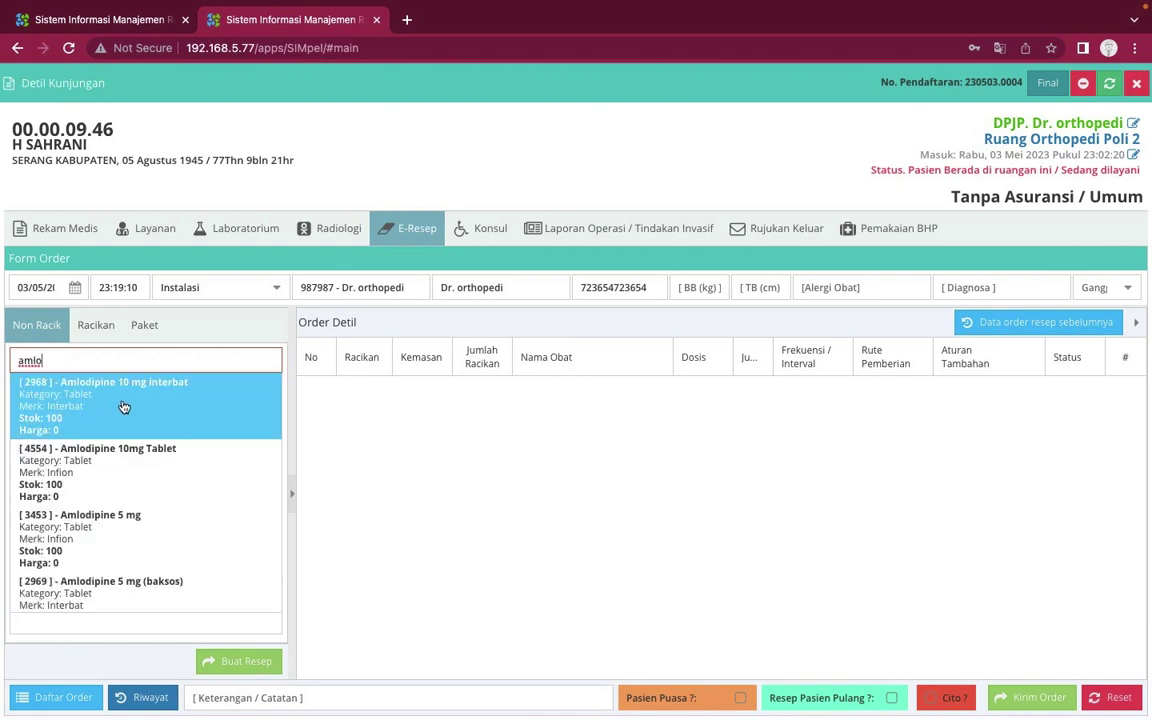
left_click(123, 407)
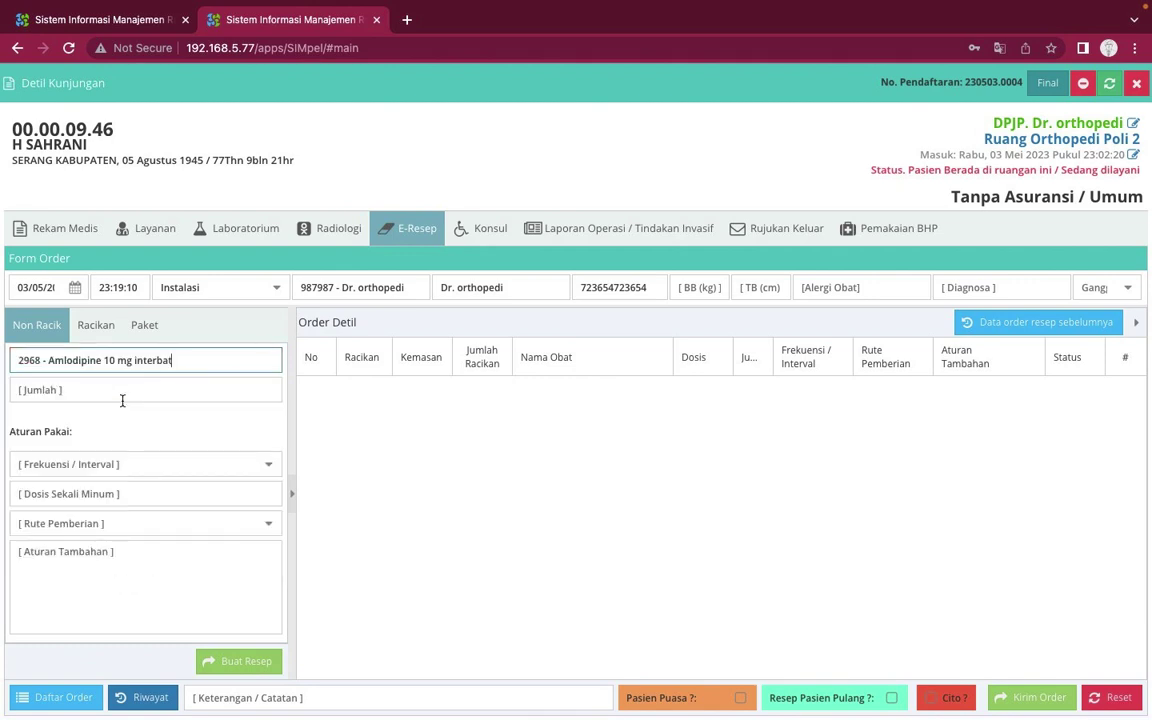
left_click(108, 389)
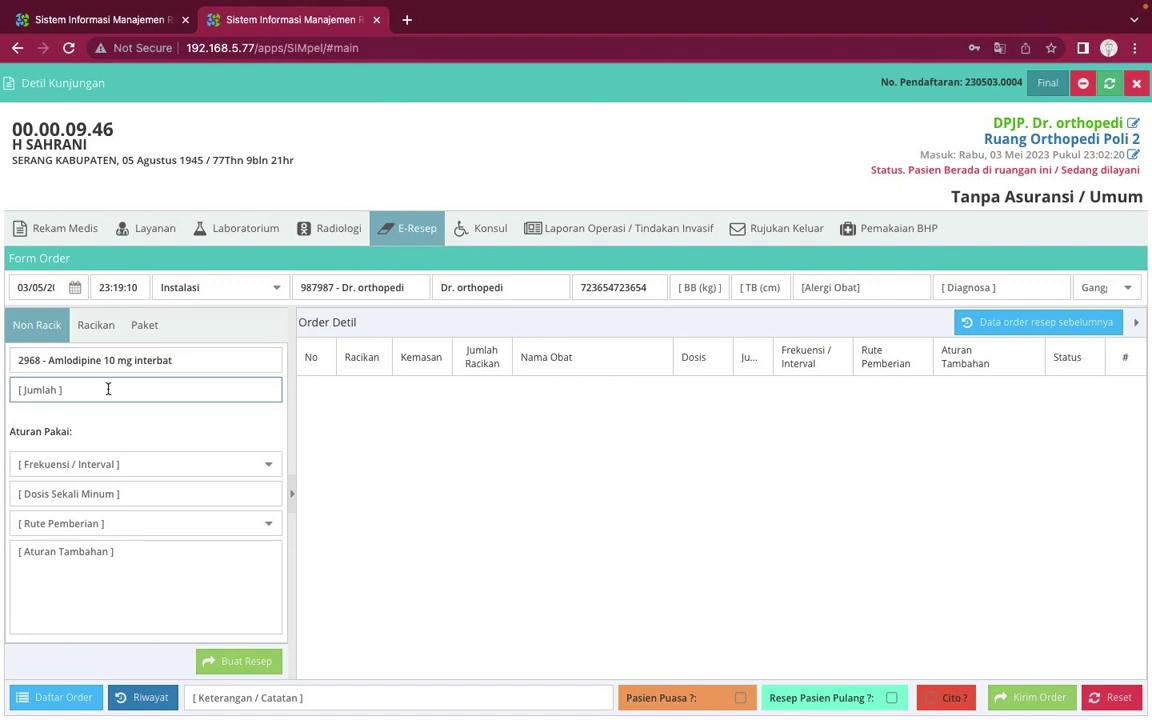
type("30")
left_click(268, 465)
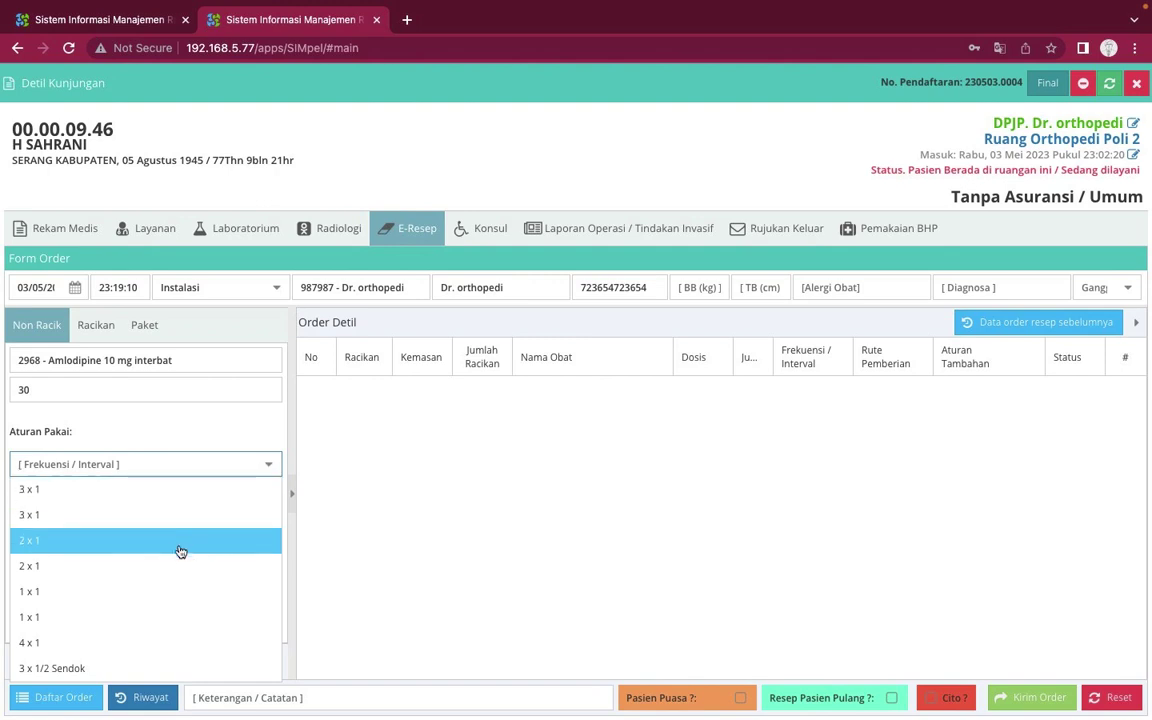
left_click(129, 590)
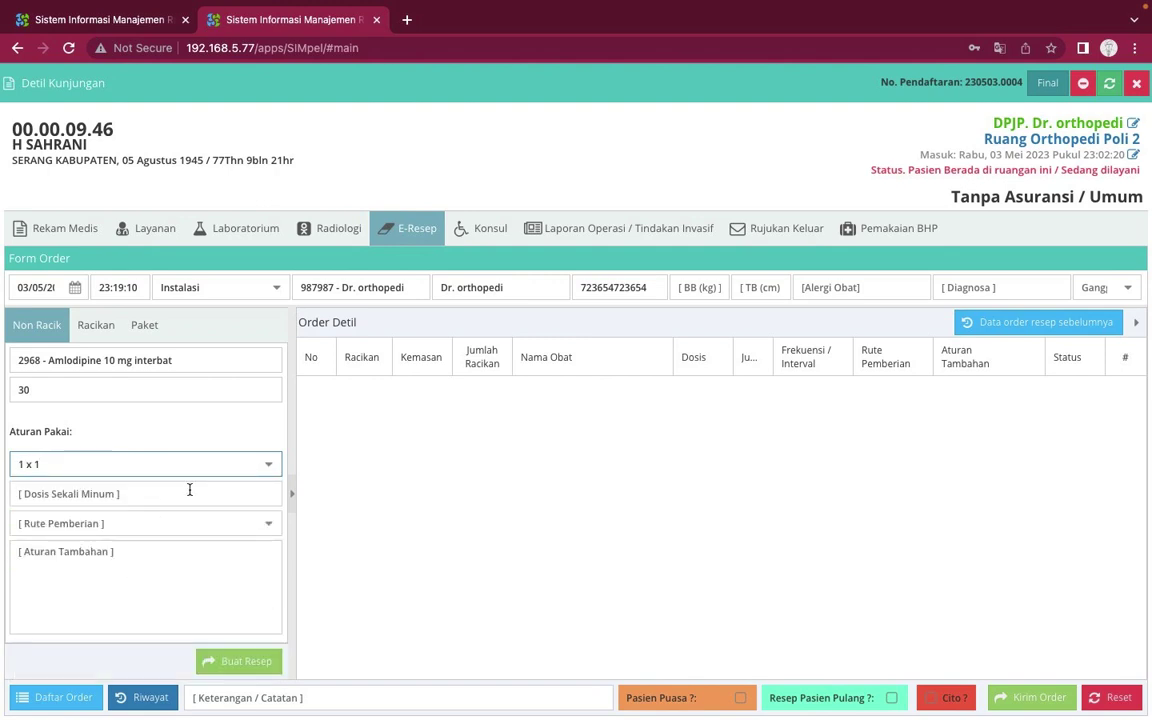
Set a 1 Tab oral dose with Sesudah Makan instructions and add the Amlodipine line
left_click(233, 496)
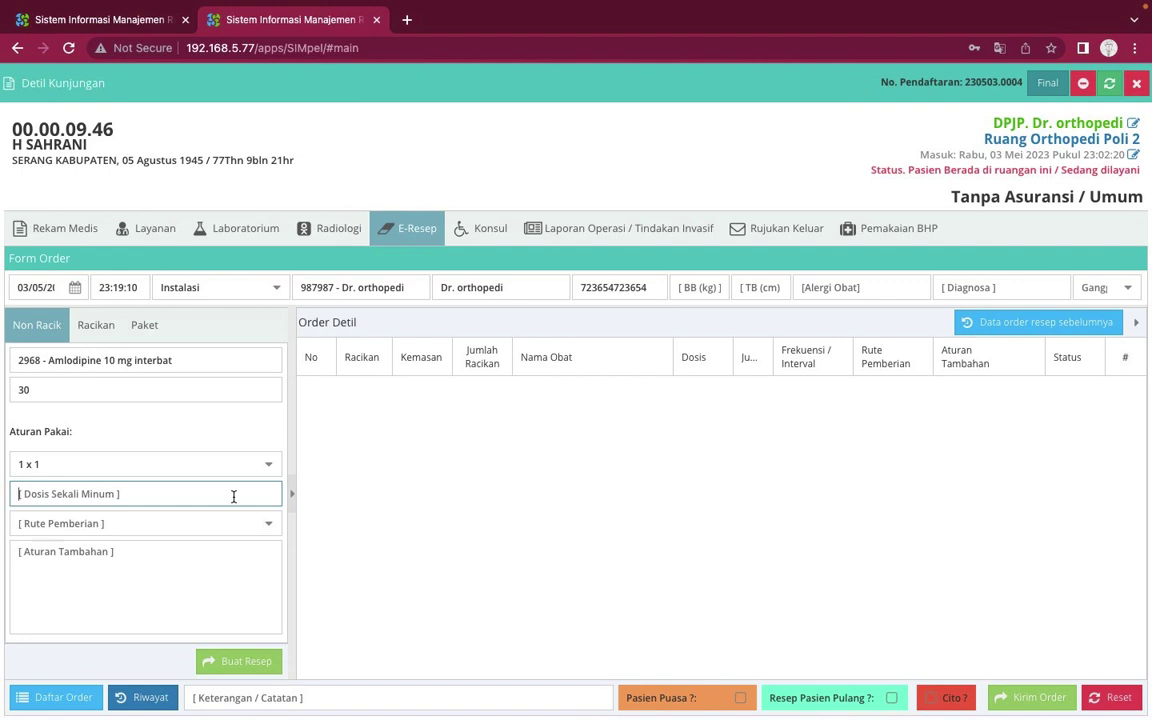
type("1 Tab")
key("Left")
key("Left")
key("Left")
key("Left")
key("Left")
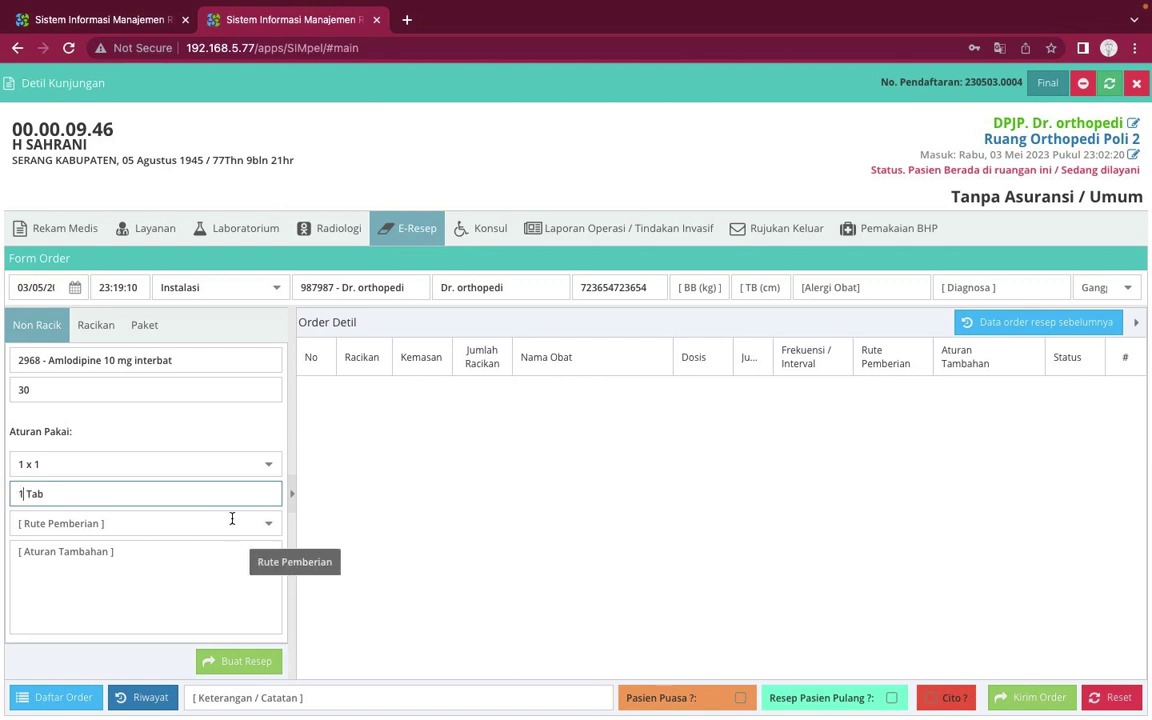
left_click(268, 527)
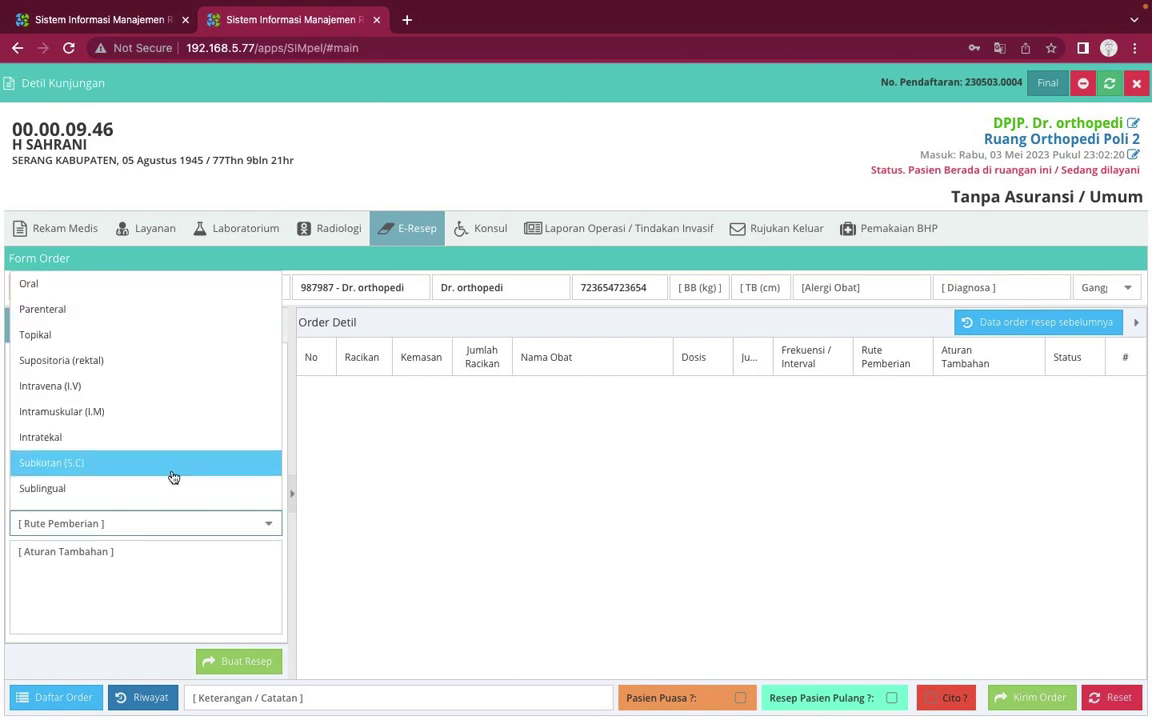
left_click(113, 282)
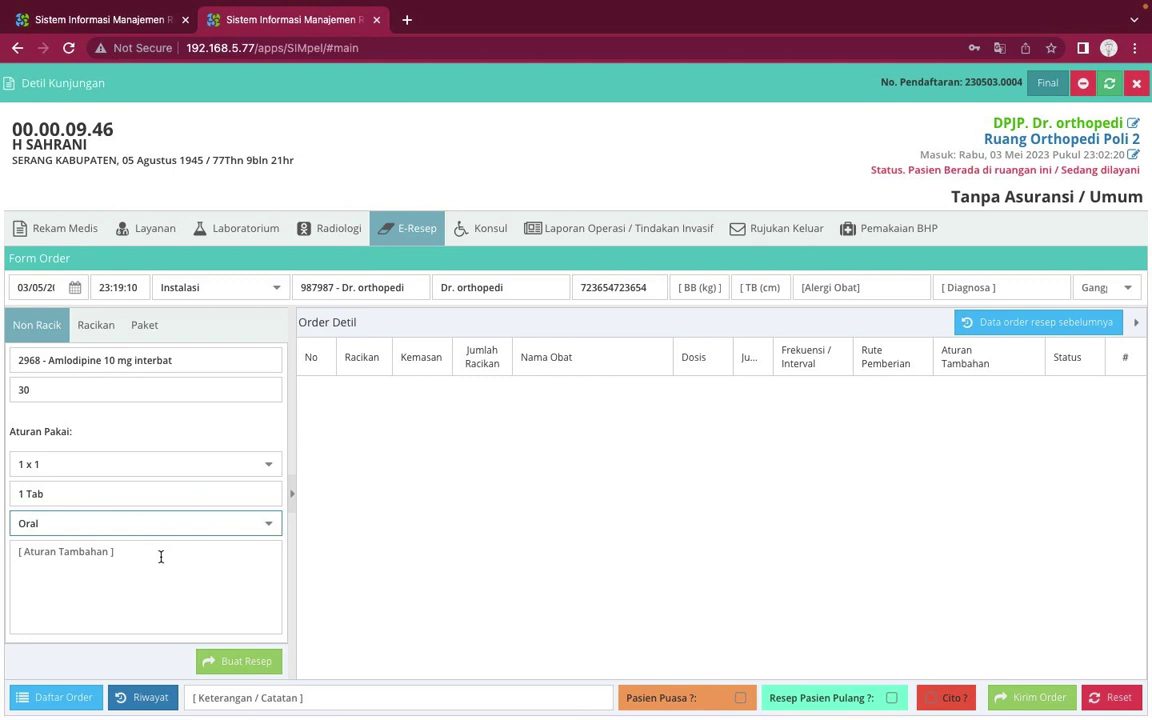
left_click(160, 557)
type("Sesuda")
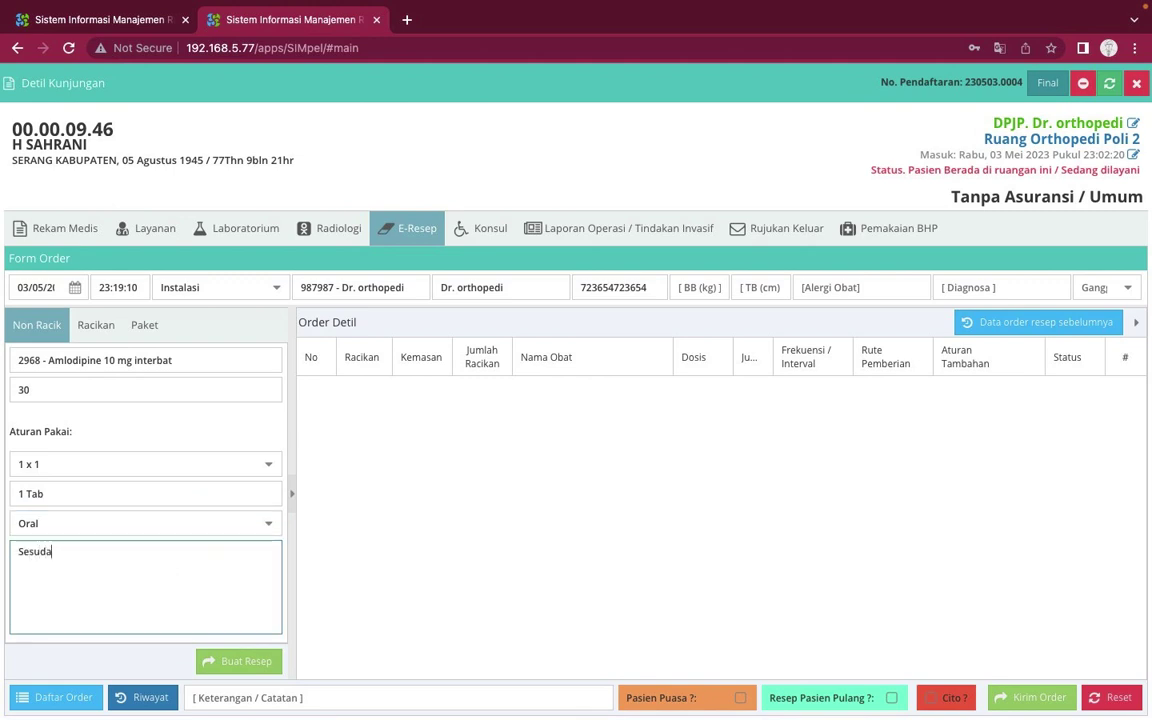
type("h Maakan")
left_click(235, 660)
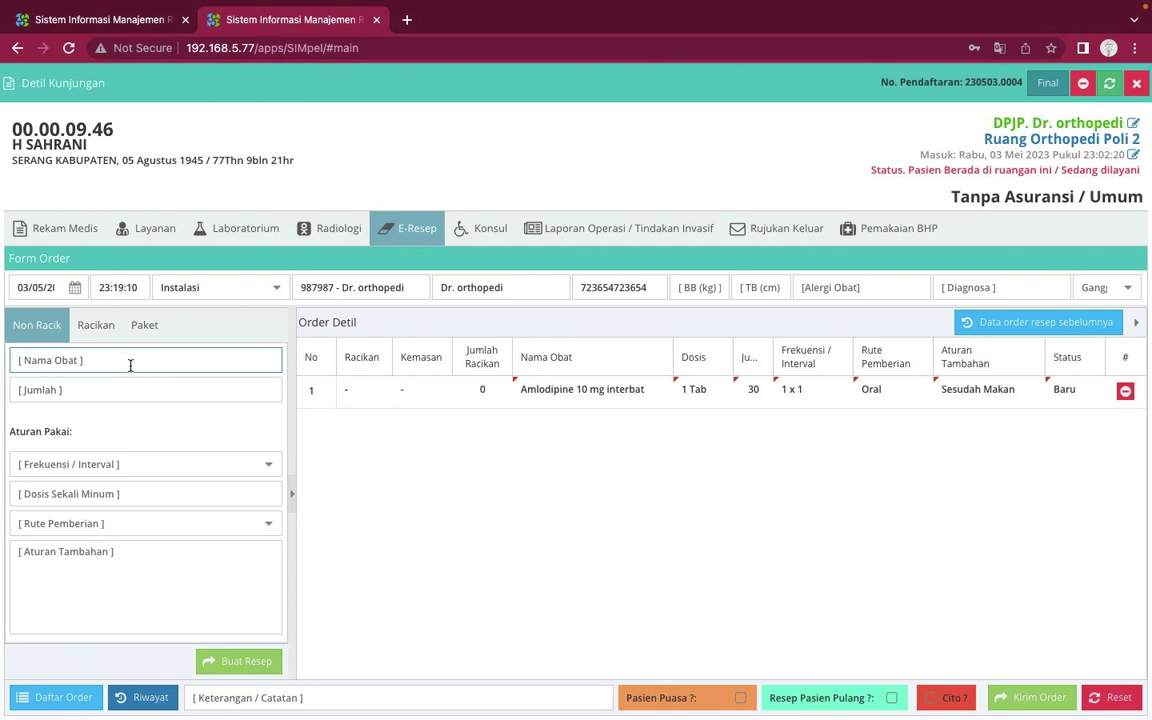
Select Antasid Doen with quantity 30 and frequency 1 x 1
type("antas")
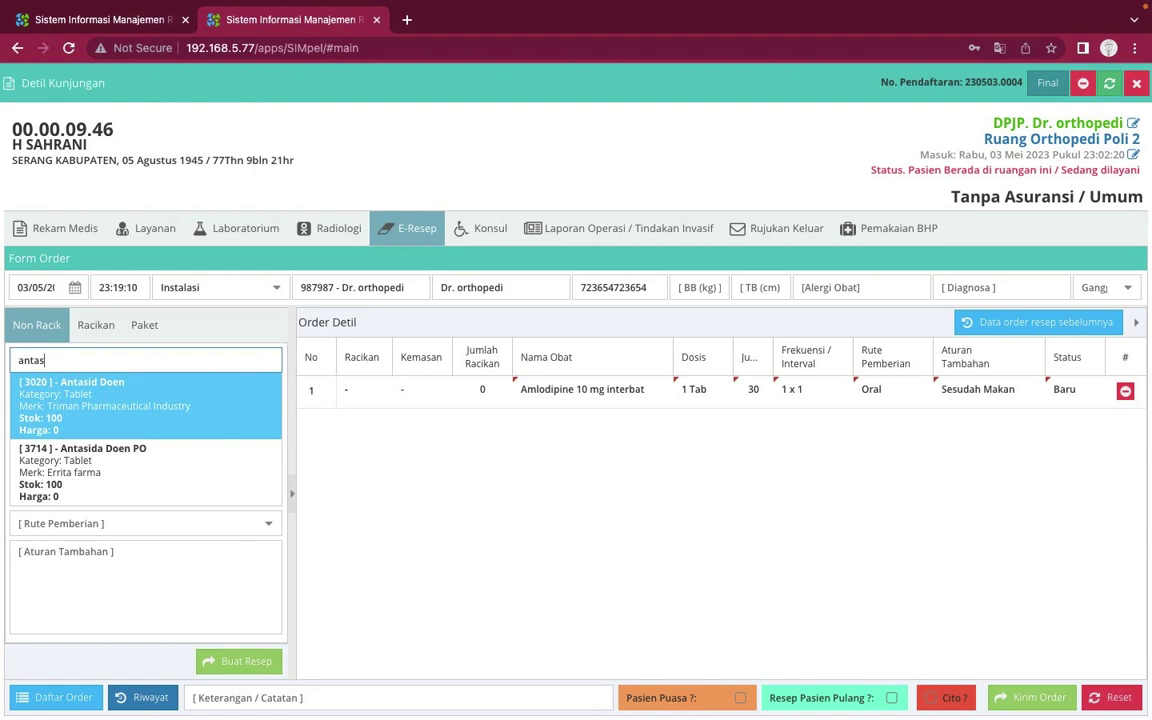
left_click(116, 412)
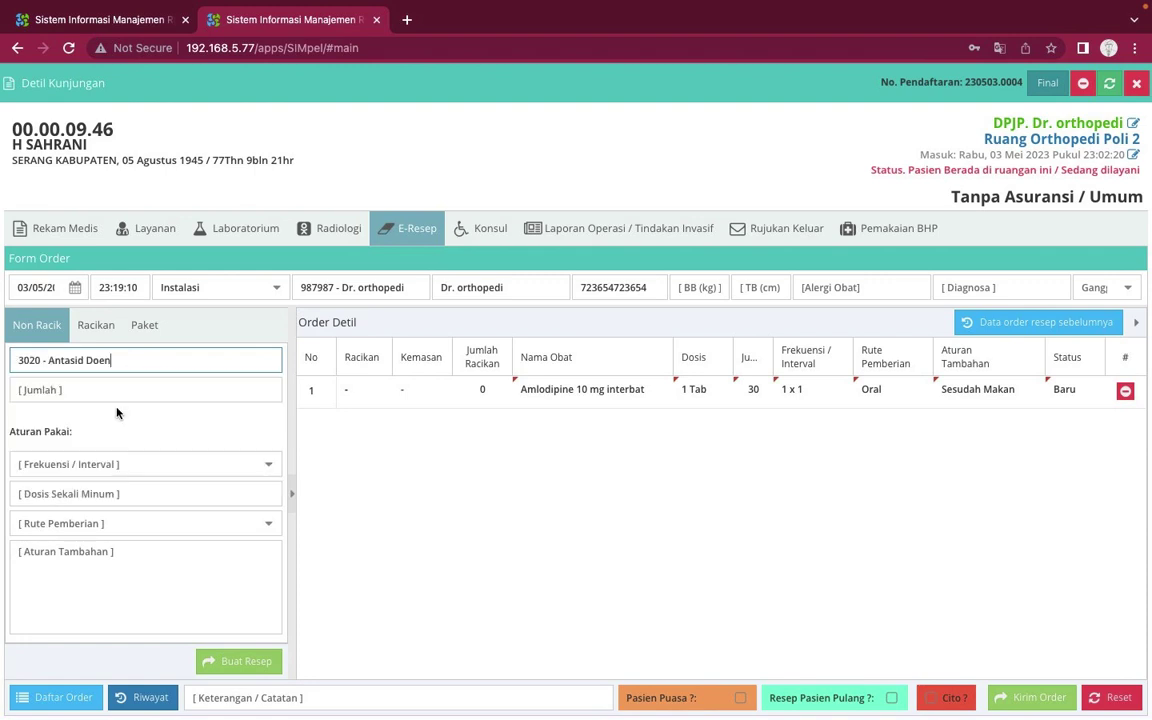
left_click(176, 389)
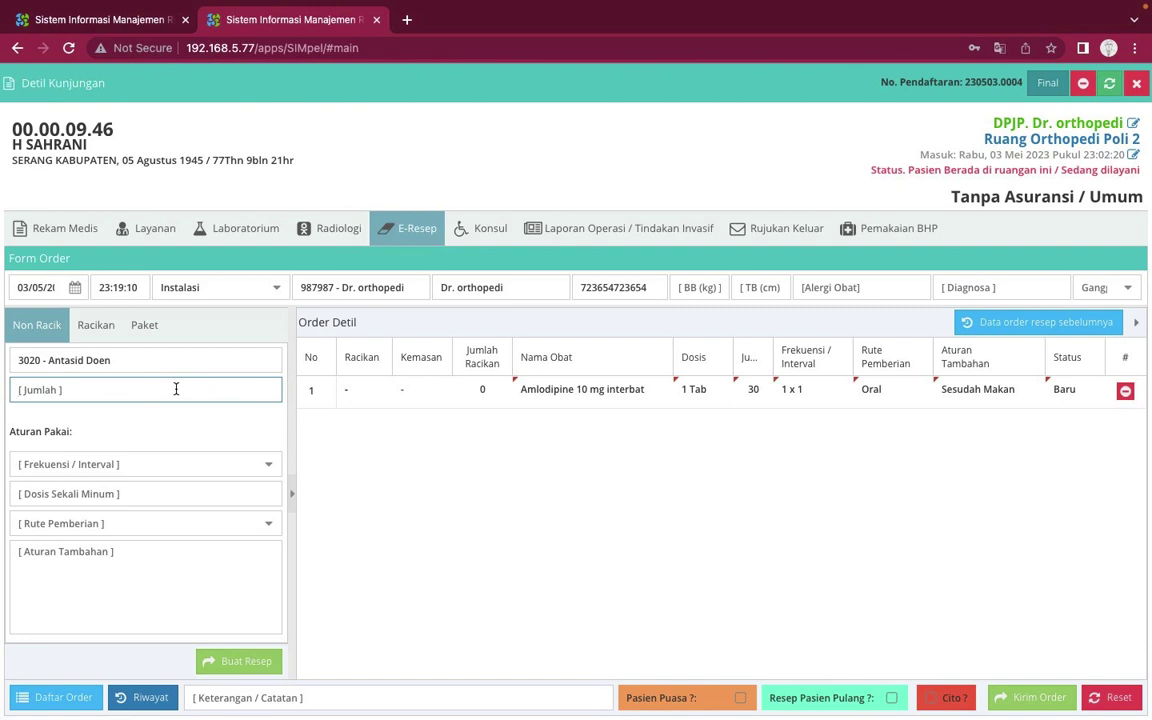
type("30")
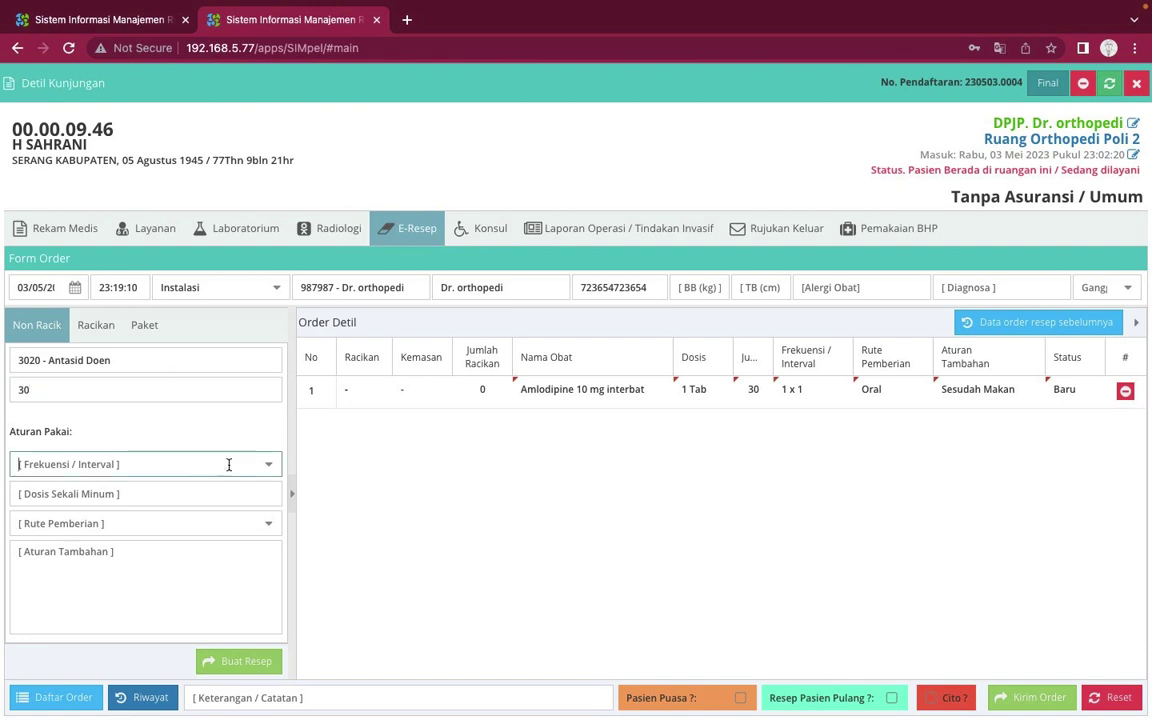
left_click(260, 468)
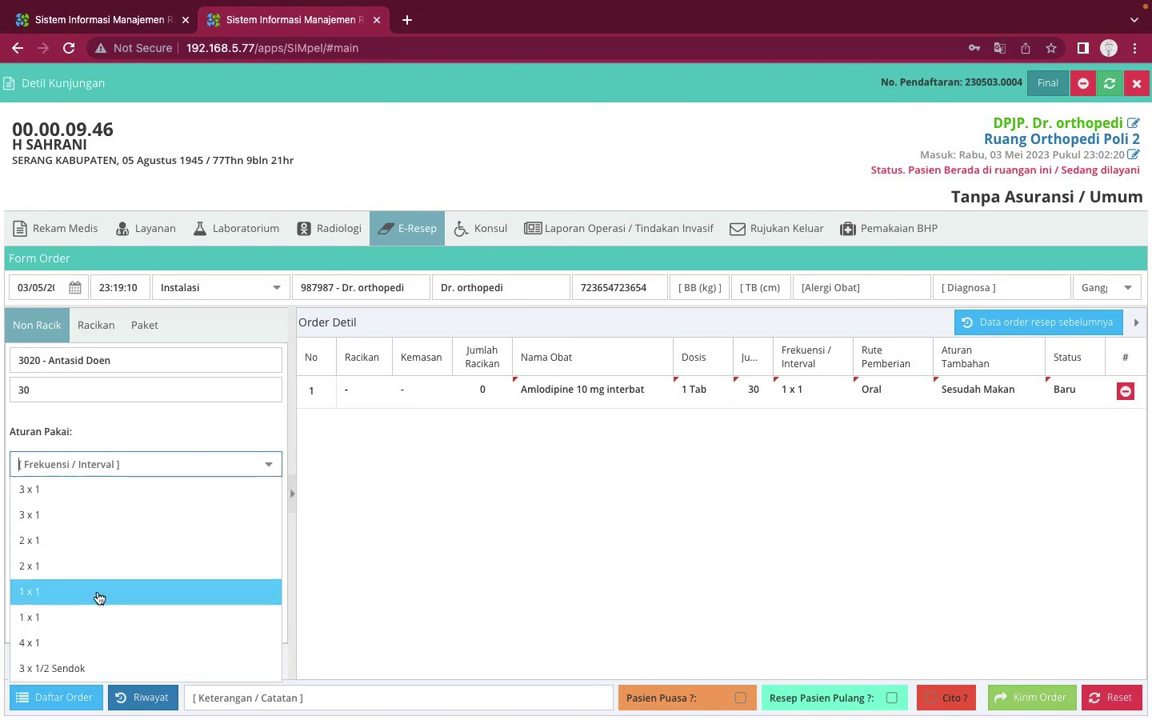
left_click(98, 592)
Give Antasid Doen a 1 TAB oral dose, SESUDAH MAKAN, add it and send the order
left_click(260, 489)
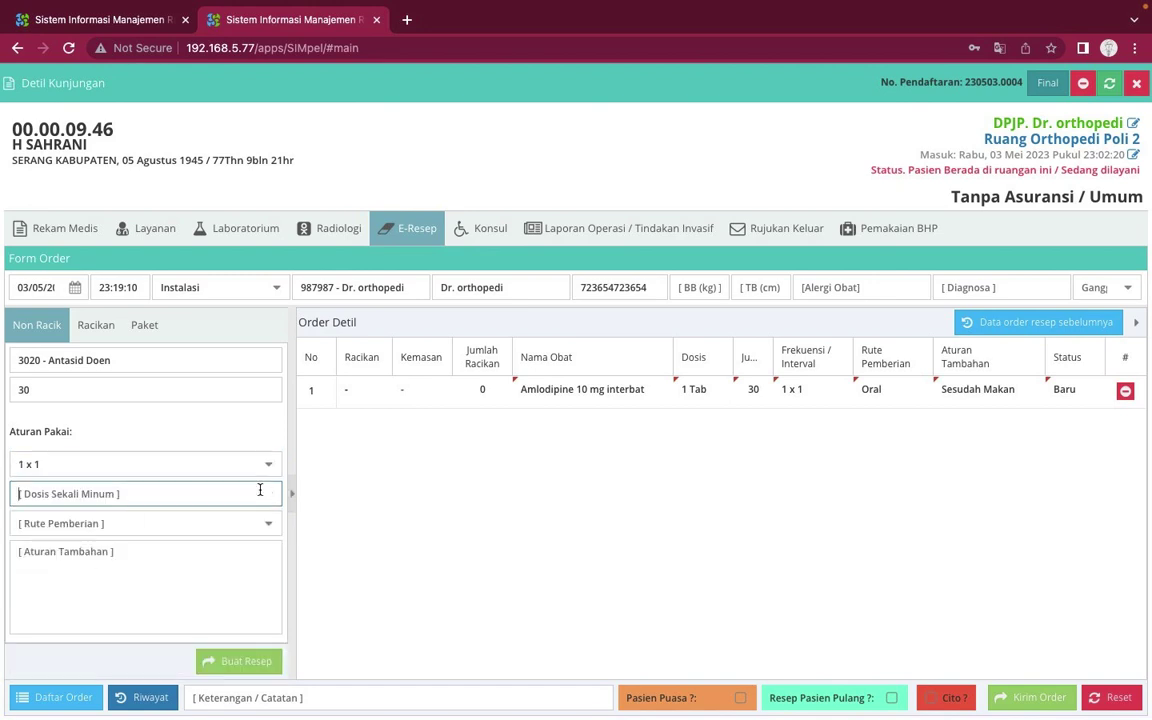
type("1")
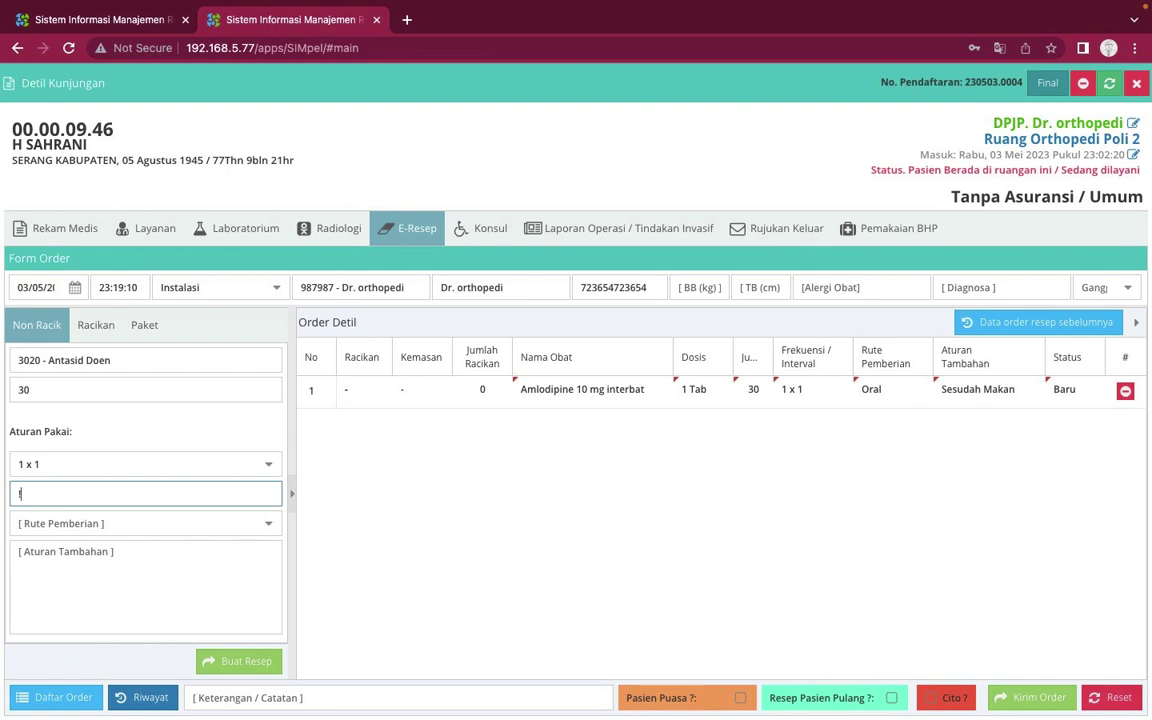
key("BackSpace")
type("1 TAB")
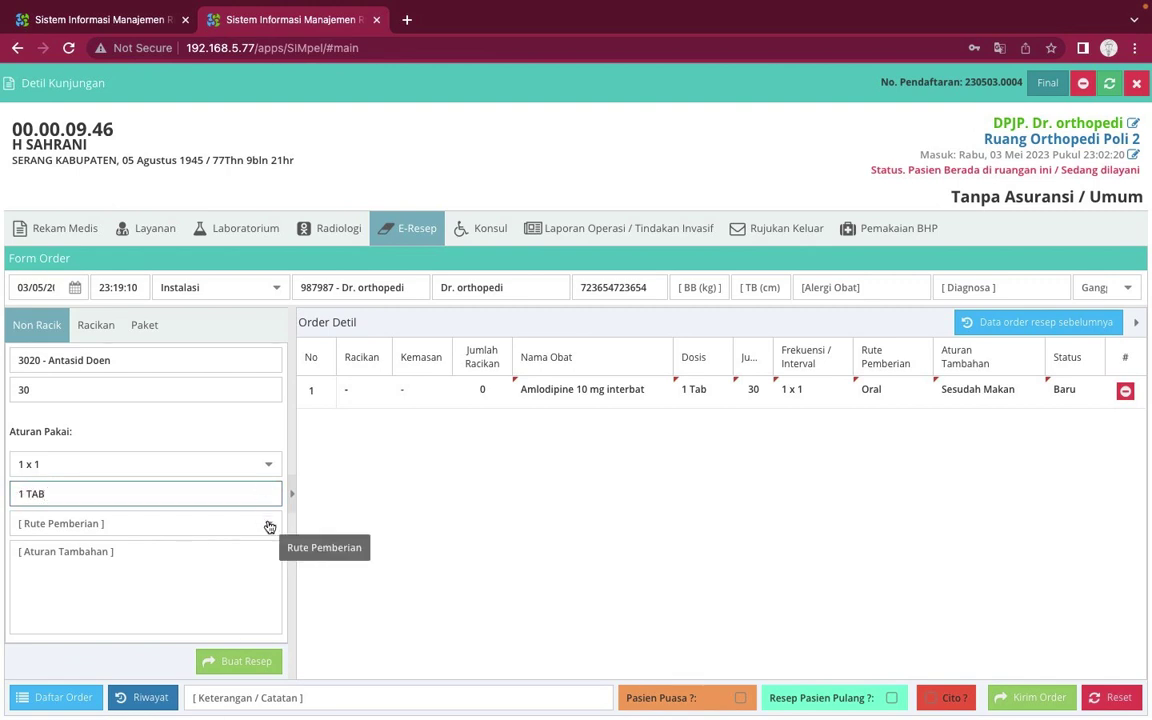
left_click(269, 527)
left_click(136, 254)
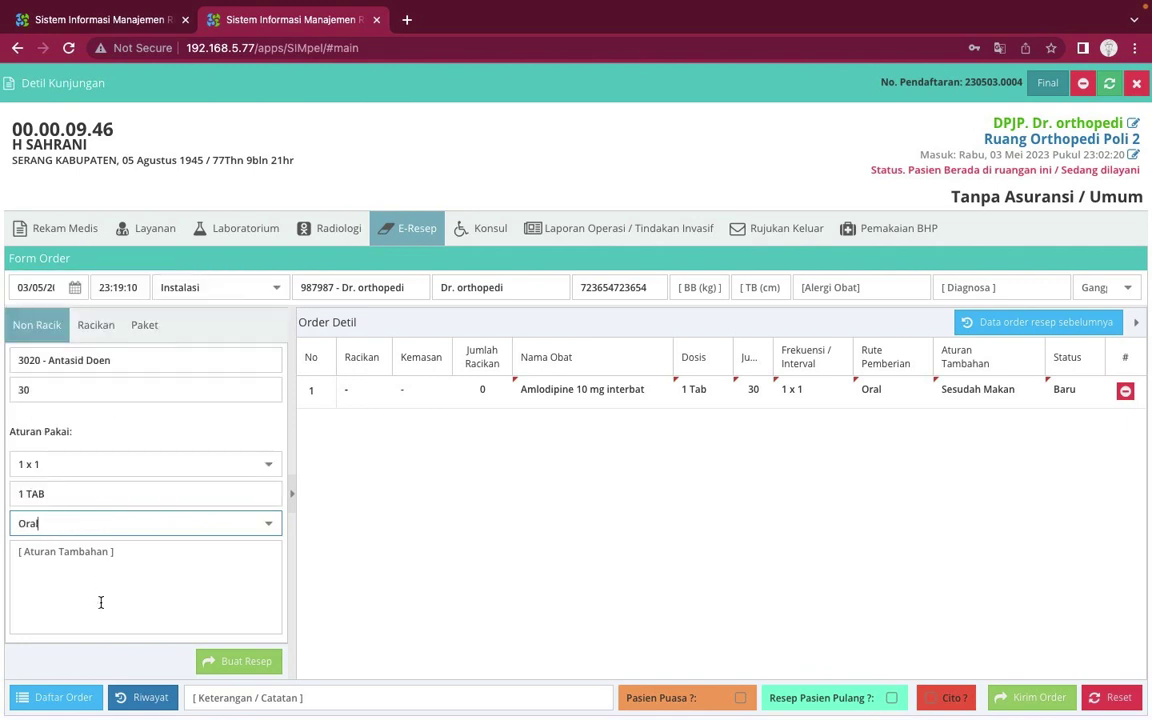
left_click(104, 603)
type("SES")
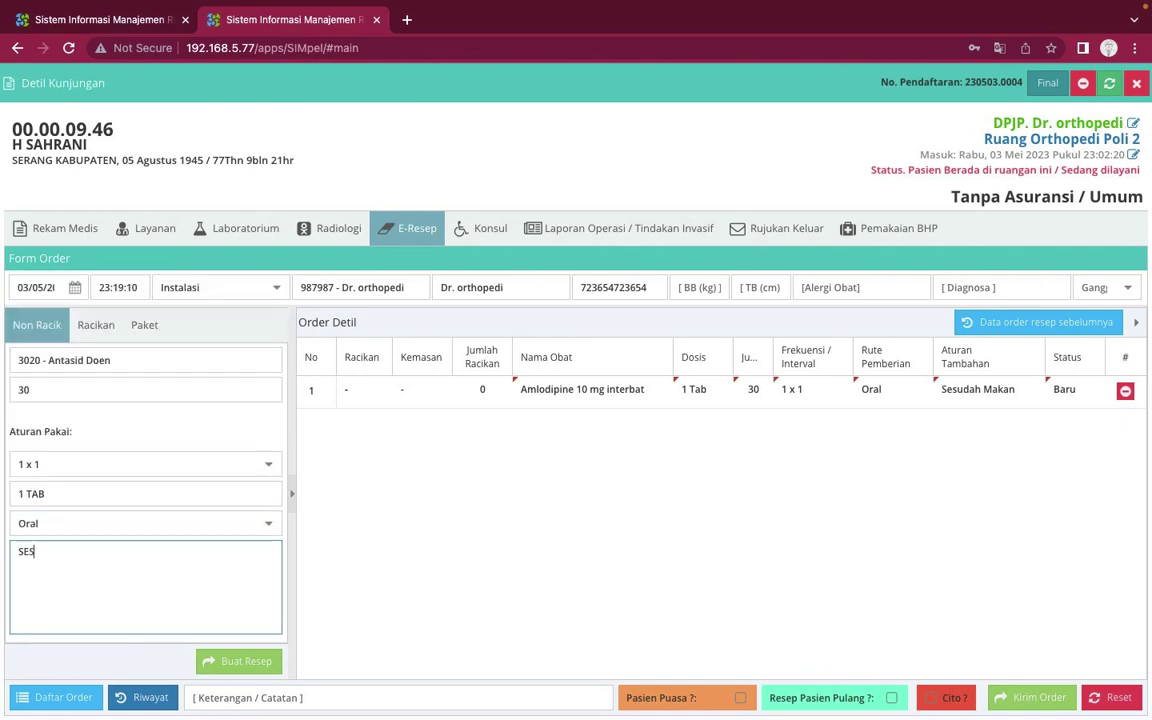
type("UDAH MAKAN")
left_click(237, 661)
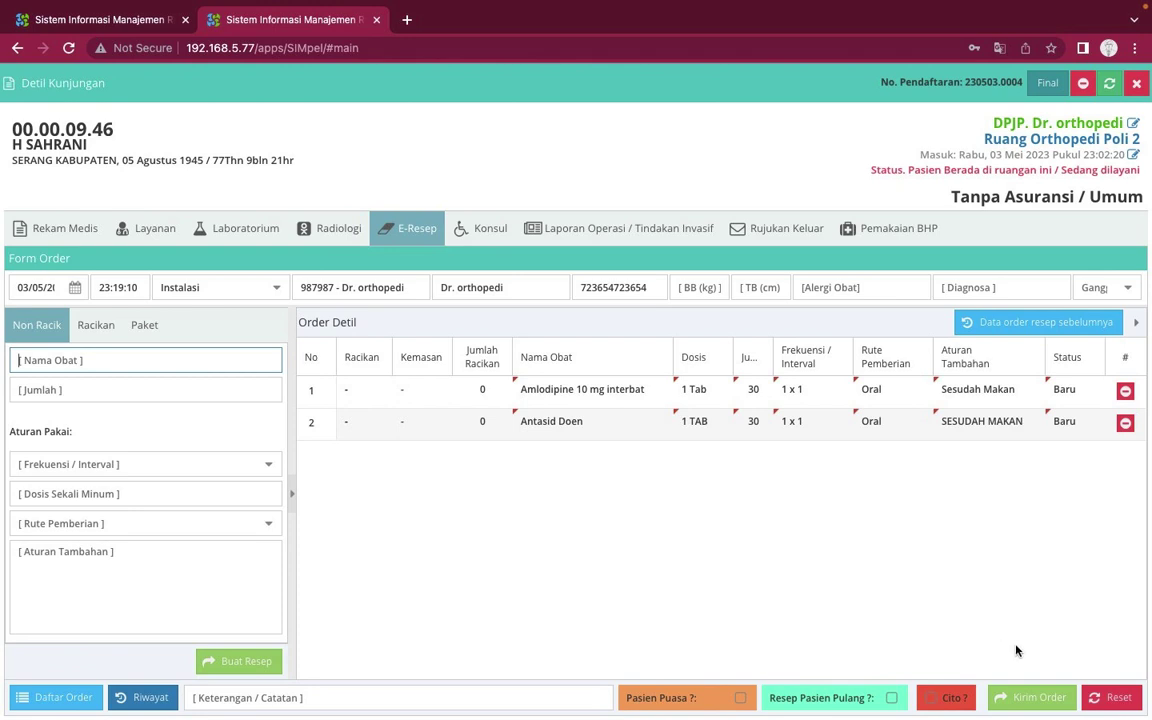
left_click(1025, 700)
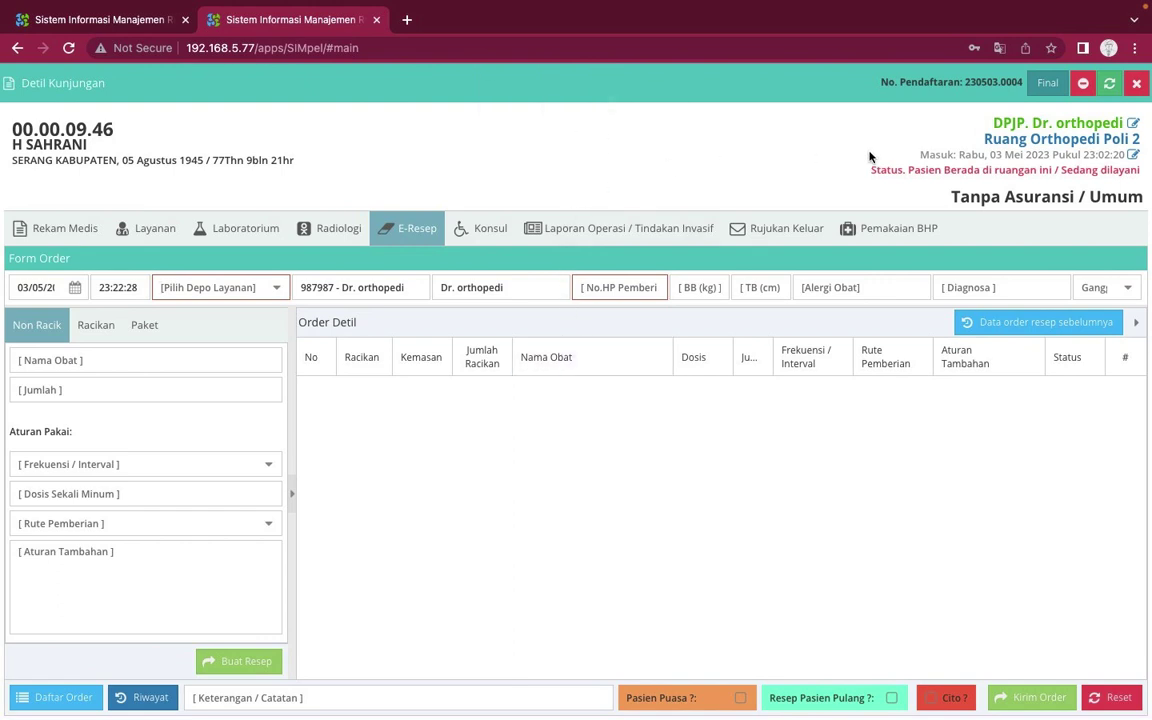
Close Detil Kunjungan and scroll the dashboard to the new prescription under Daftar Resep
left_click(1136, 84)
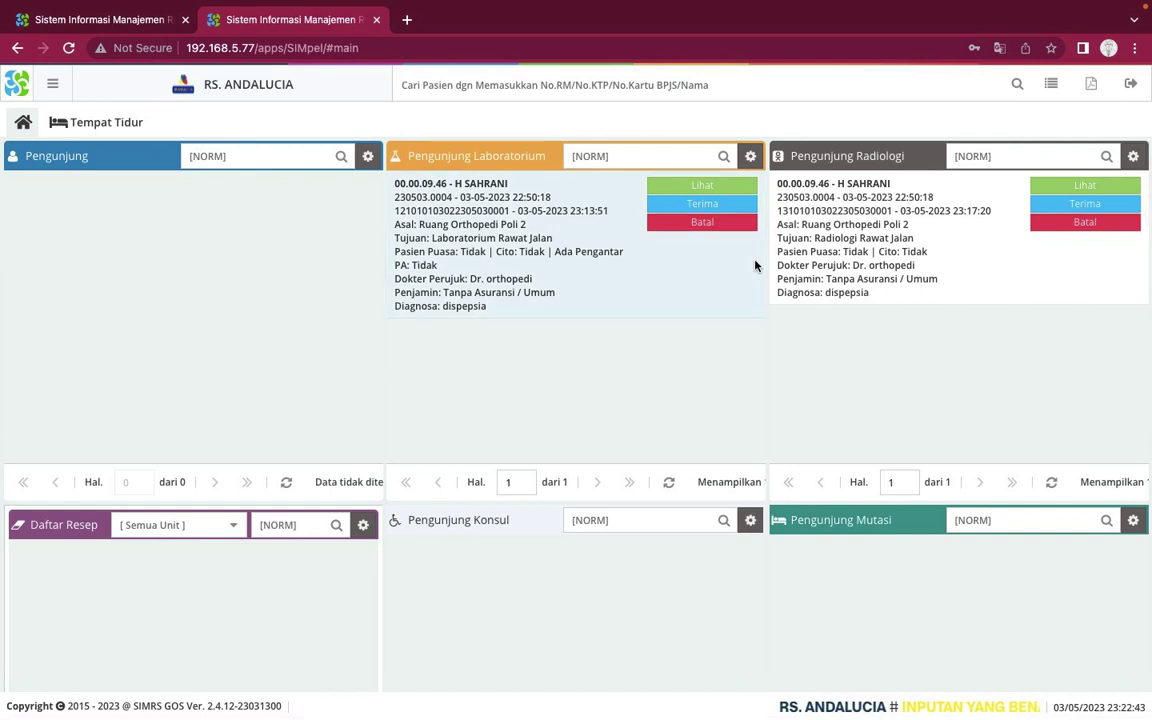
scroll(358, 409, "down", 2)
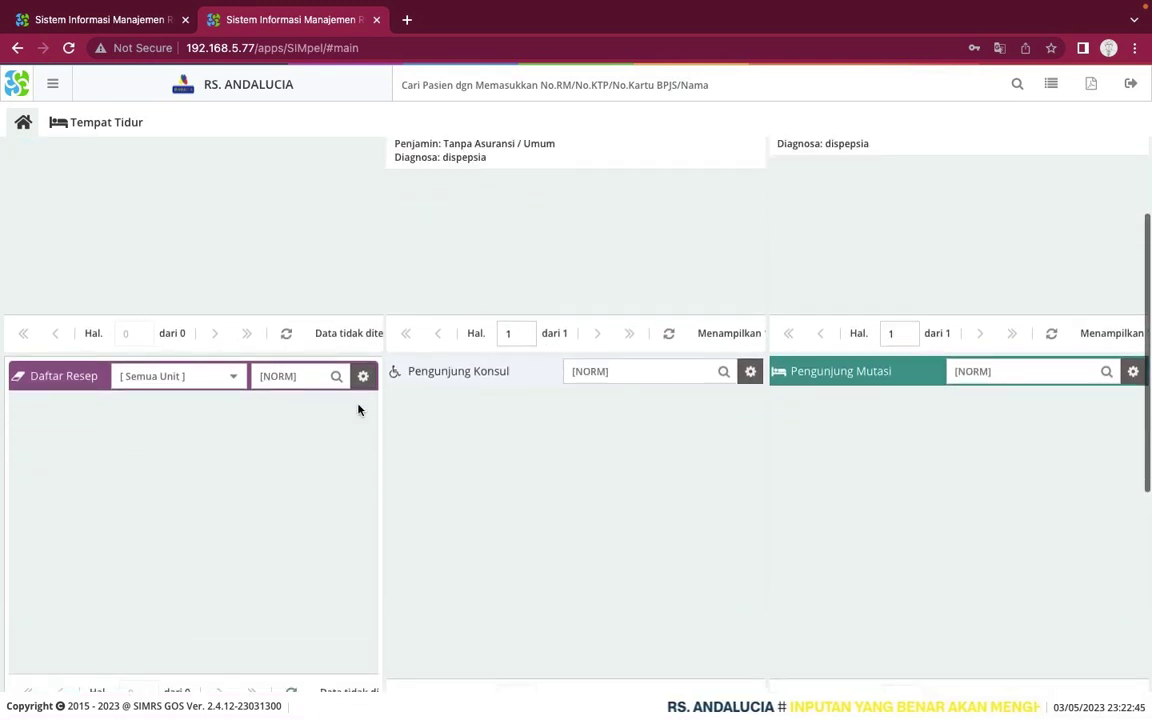
scroll(358, 409, "down", 2)
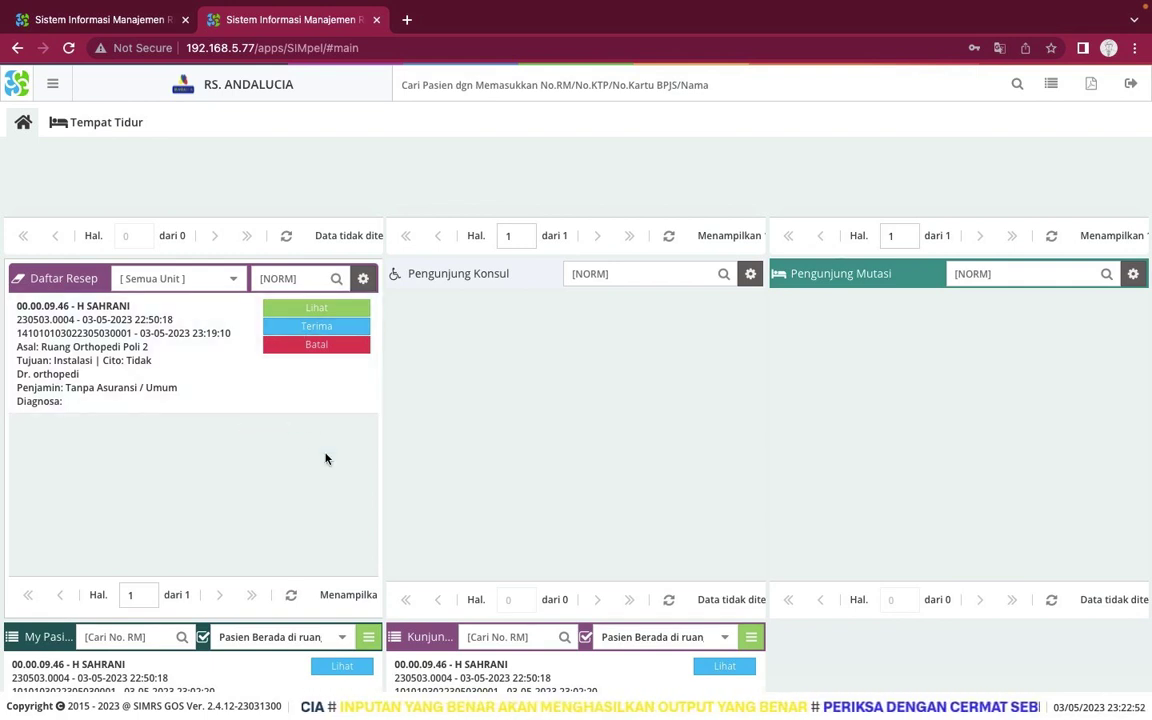
scroll(325, 458, "down", 3)
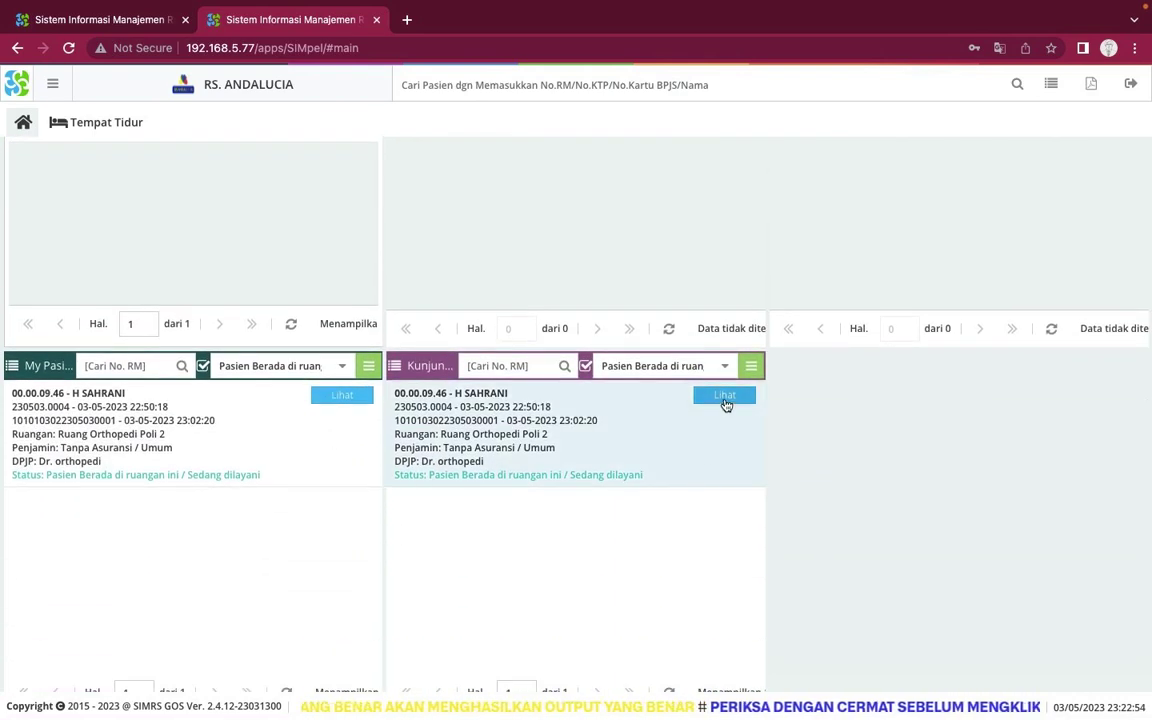
Open the patient's visit detail and go to the Konsul request form
left_click(724, 397)
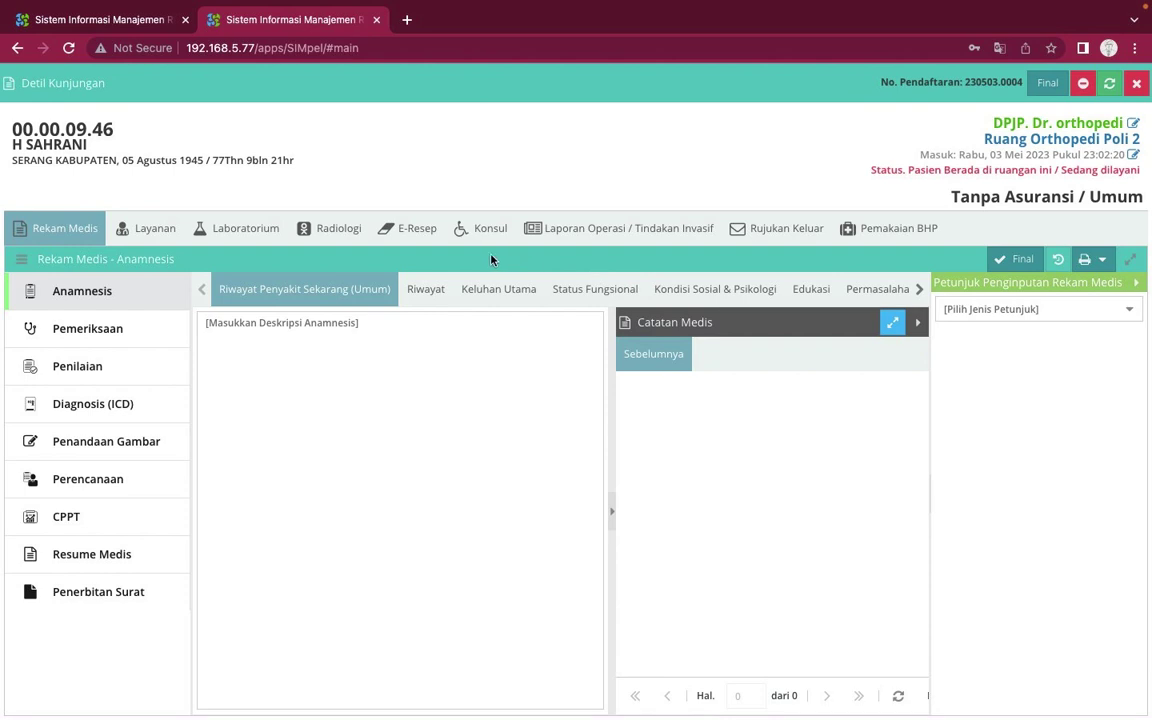
left_click(418, 232)
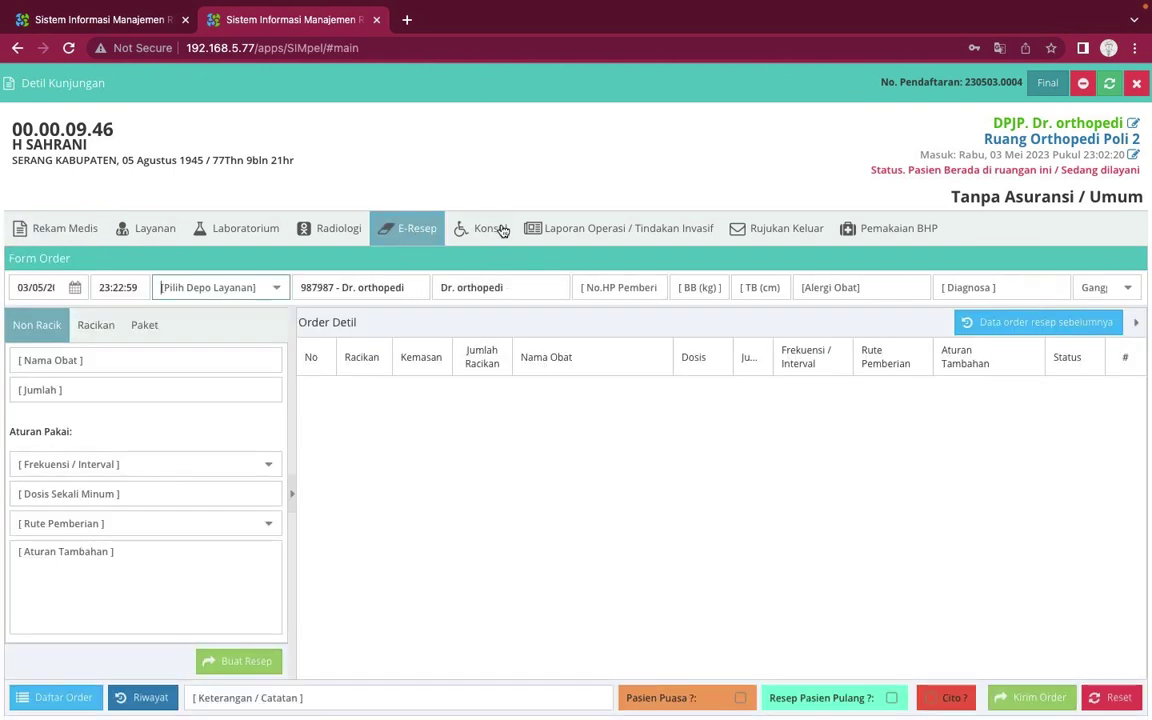
left_click(503, 231)
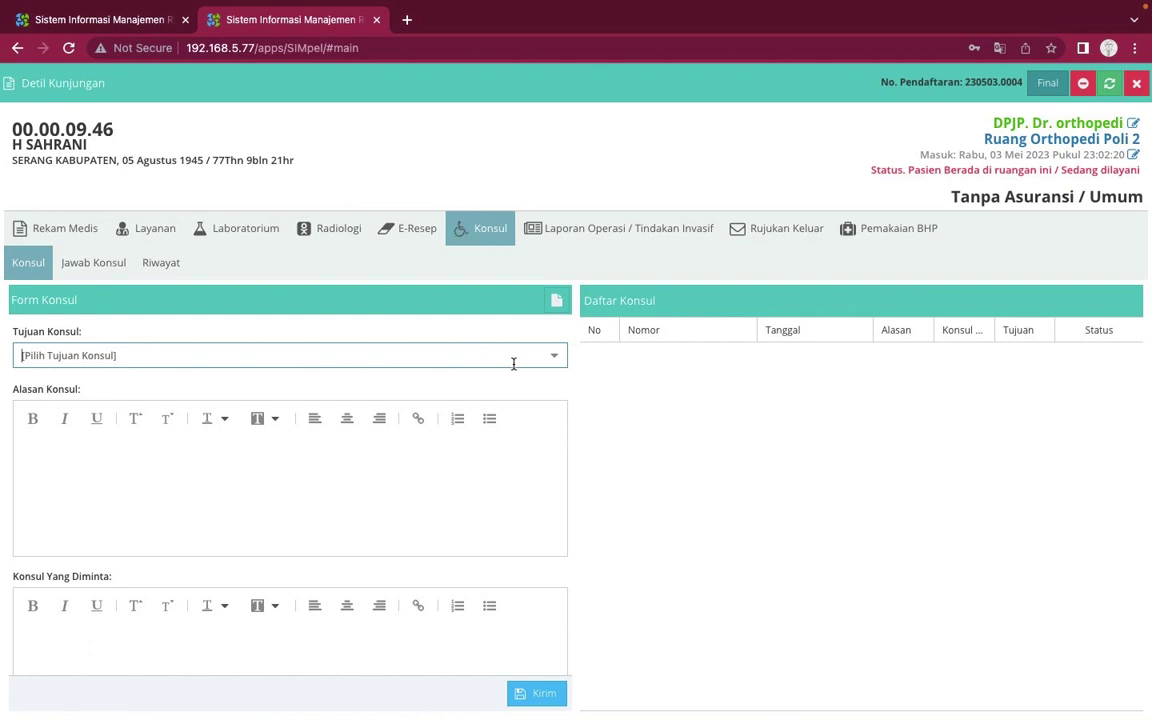
left_click(128, 266)
left_click(158, 266)
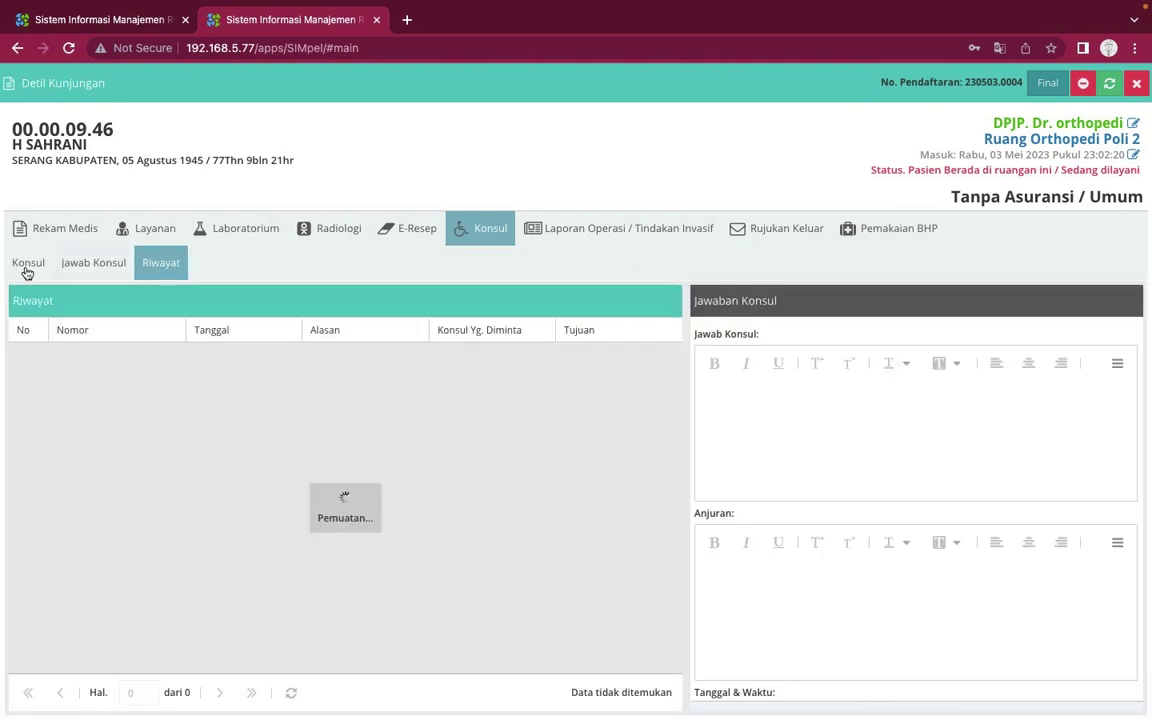
left_click(26, 268)
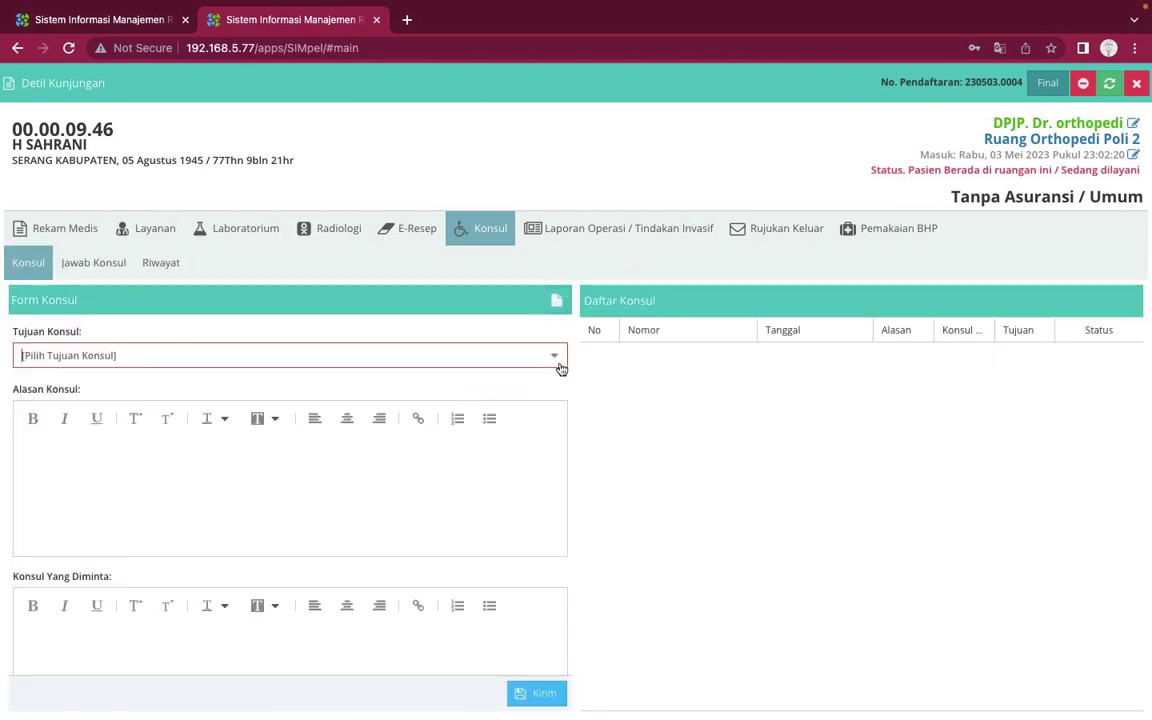
Send a consult to Kamar Operasi with reason SAKIT PARAH and request APA AJA DEH
left_click(550, 357)
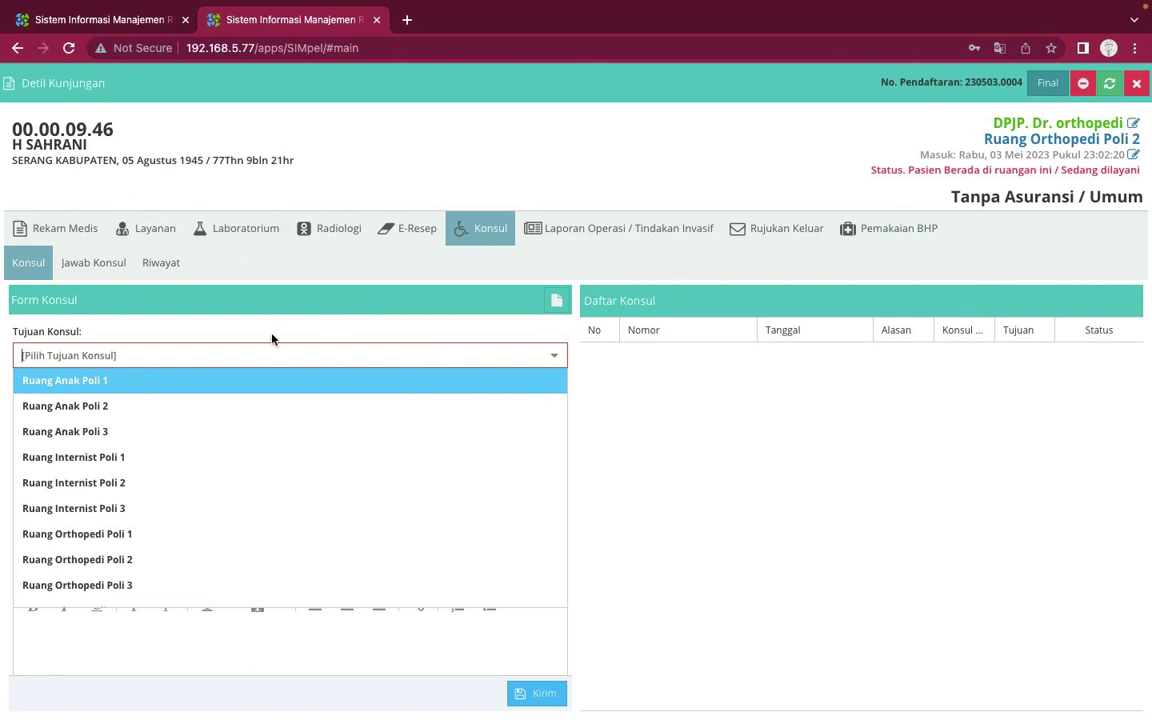
type("KM")
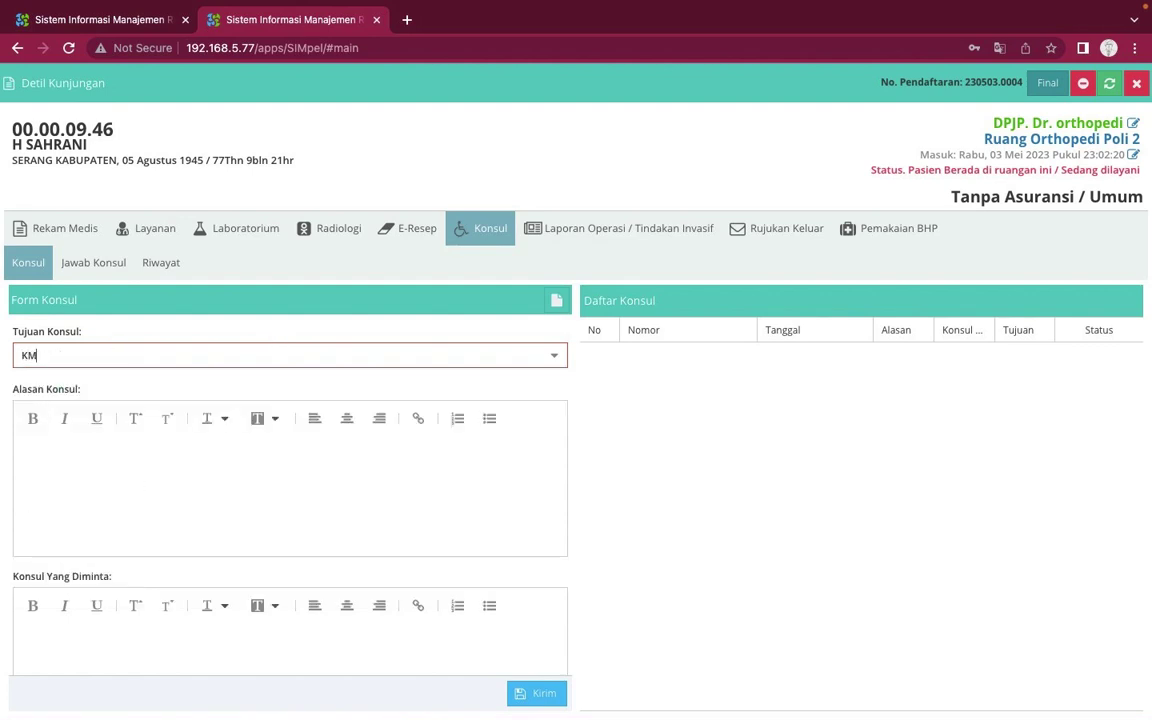
key("BackSpace")
type("amar Operasi")
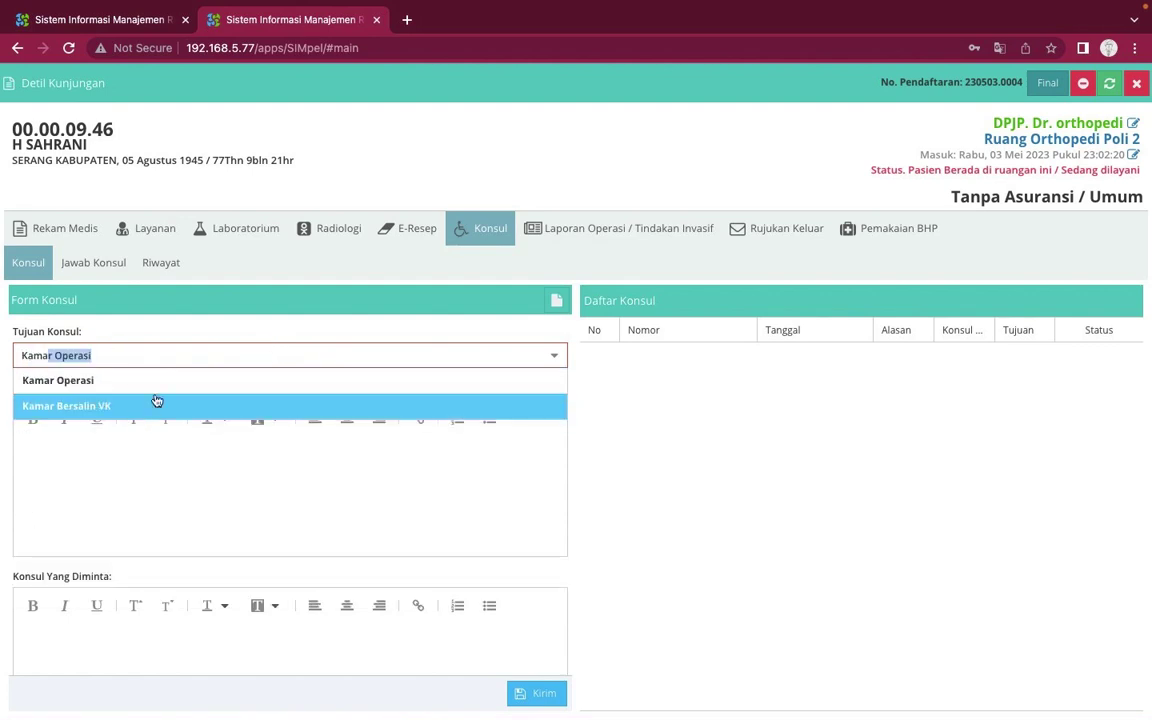
left_click(156, 388)
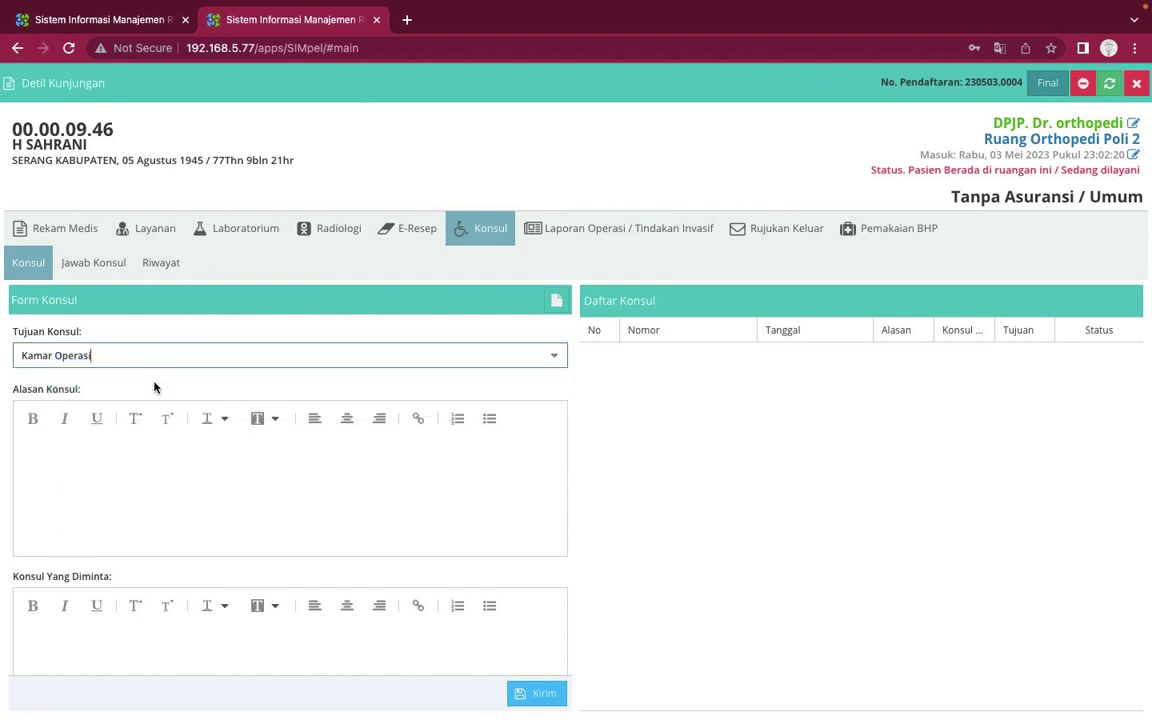
left_click(144, 450)
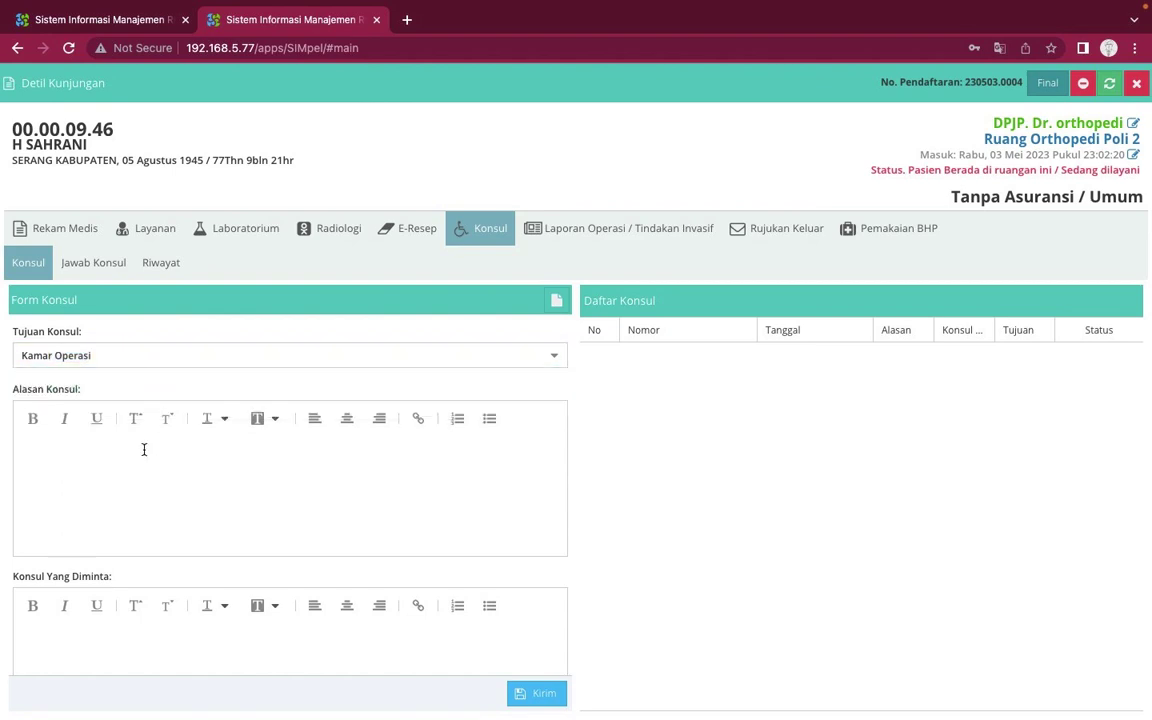
type("SAKIT PARAH")
scroll(190, 565, "down", 1)
left_click(160, 588)
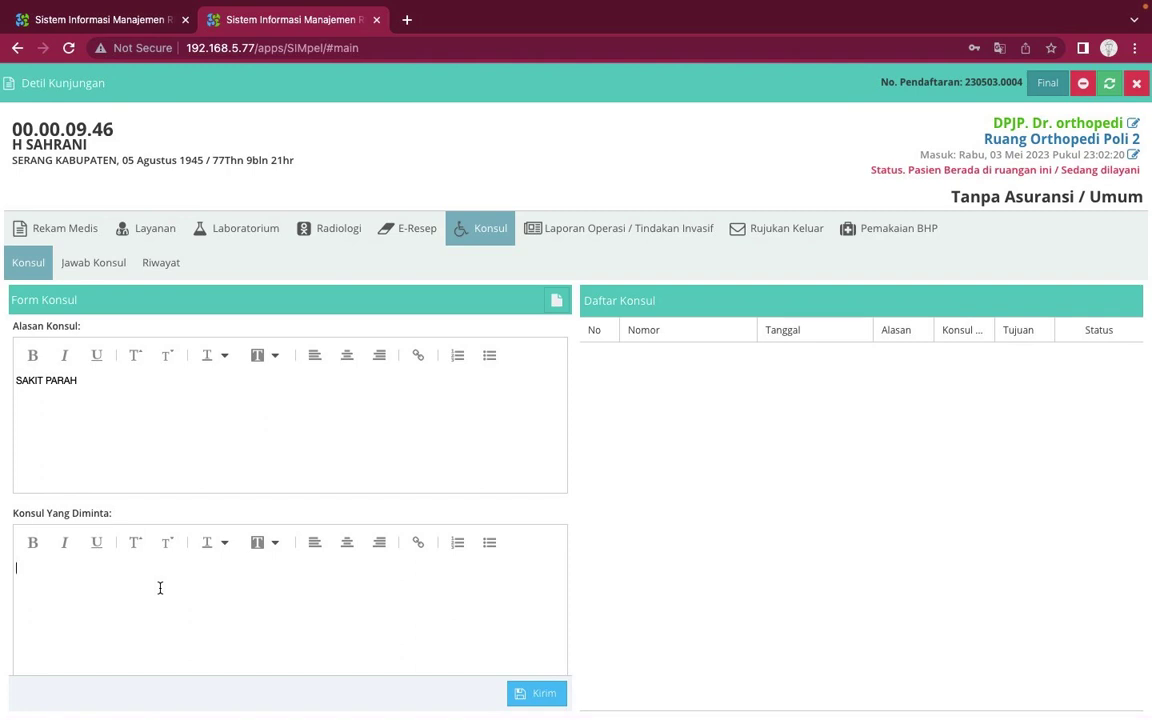
type("O")
type("PA AJA")
type(" DEH")
left_click(537, 694)
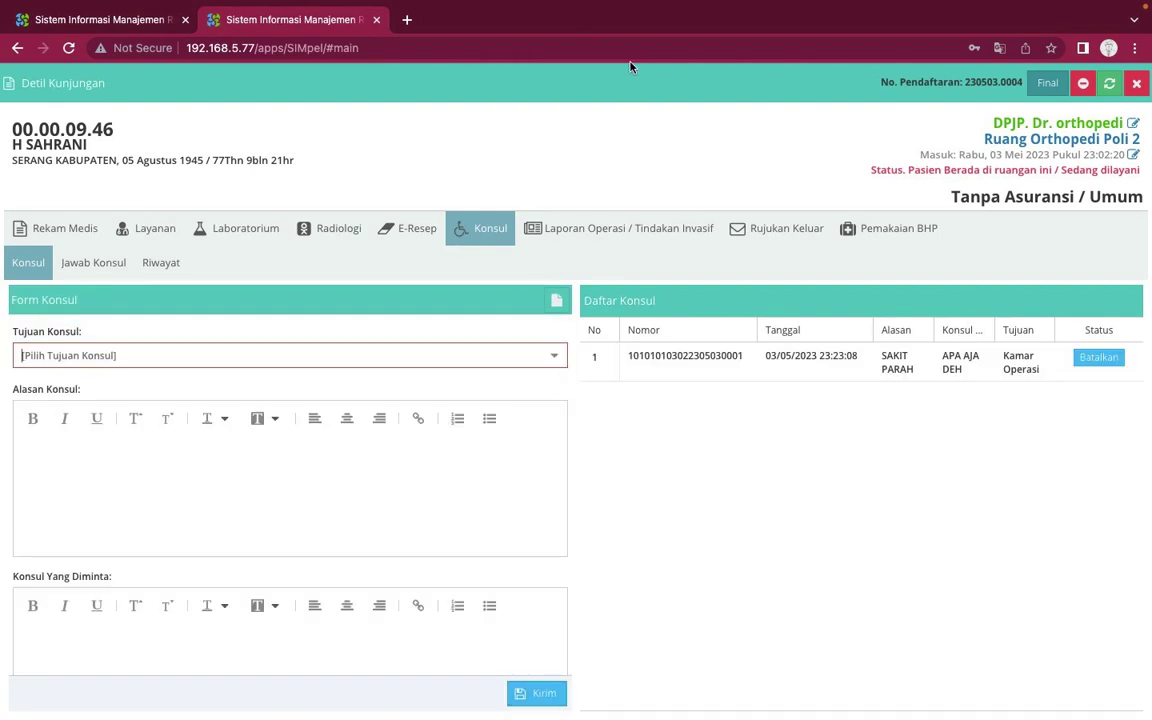
Select Kamar Operasi again as the consult destination
left_click(553, 364)
type("kama")
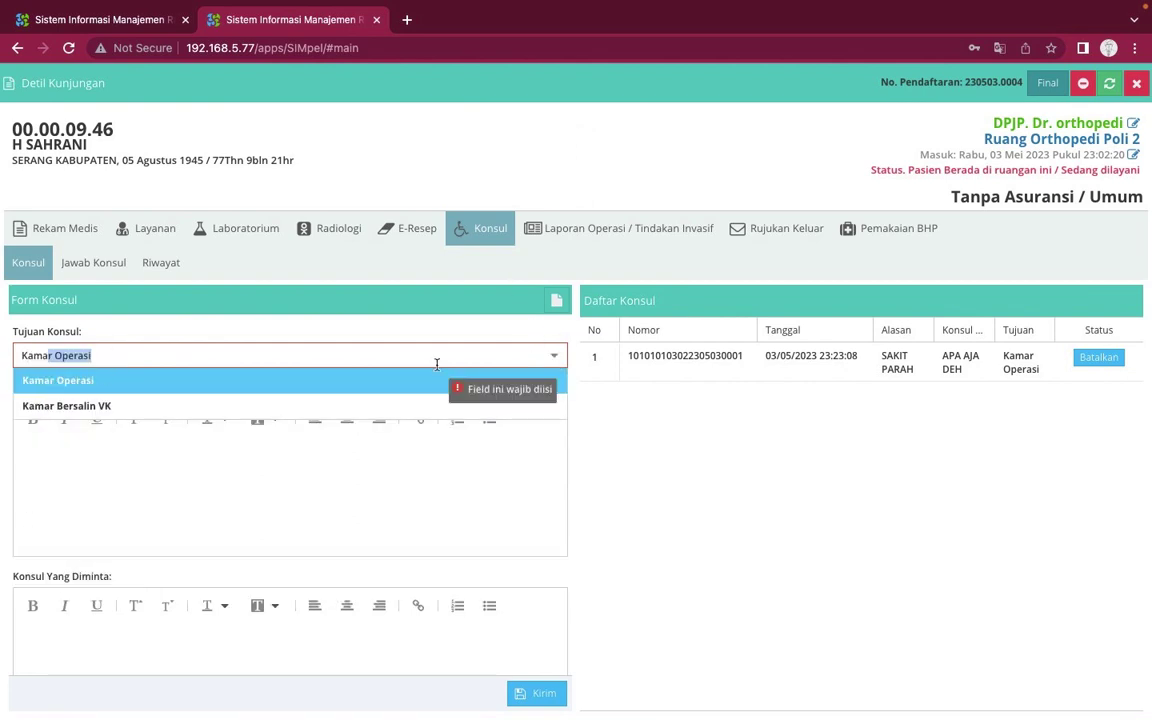
key("Return")
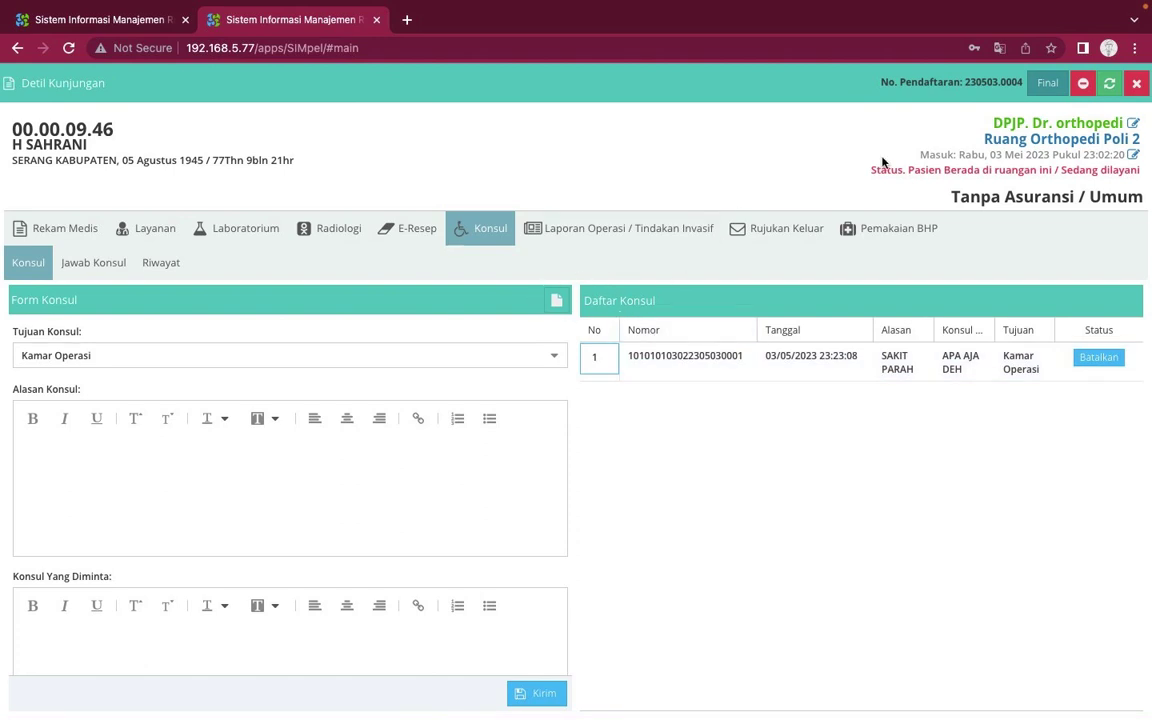
Check the Kamar Operasi consult under Pengunjung Konsul, then reopen the patient's visit detail
left_click(1136, 85)
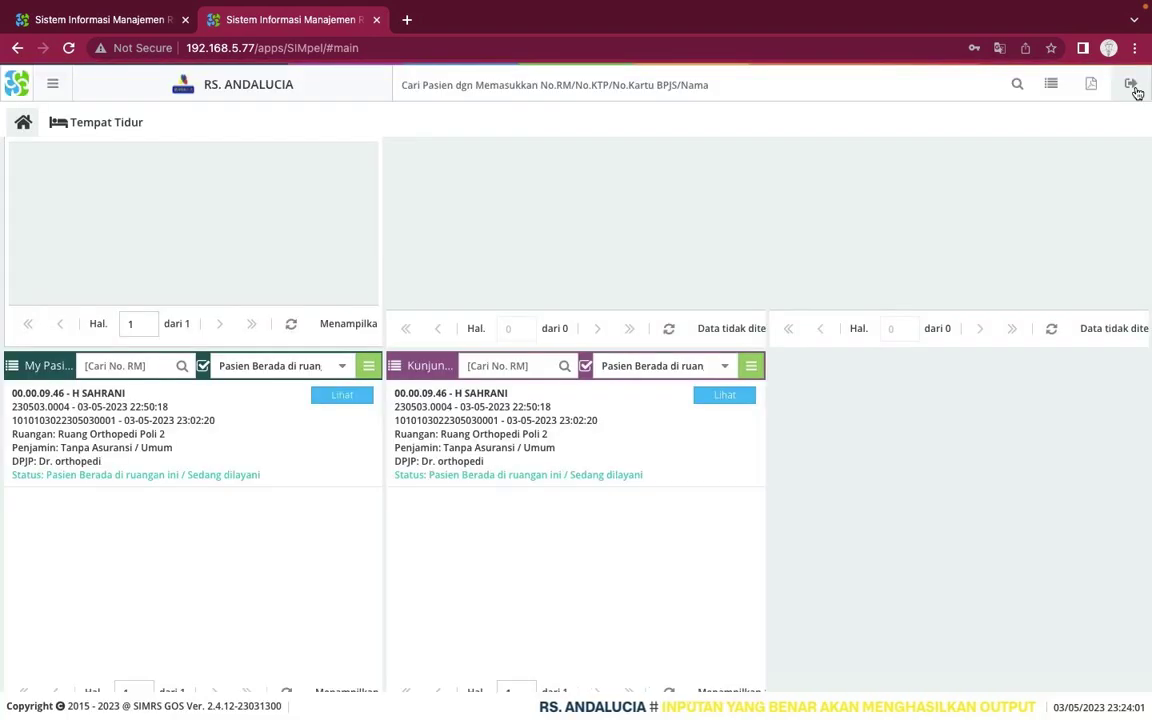
scroll(665, 280, "down", 3)
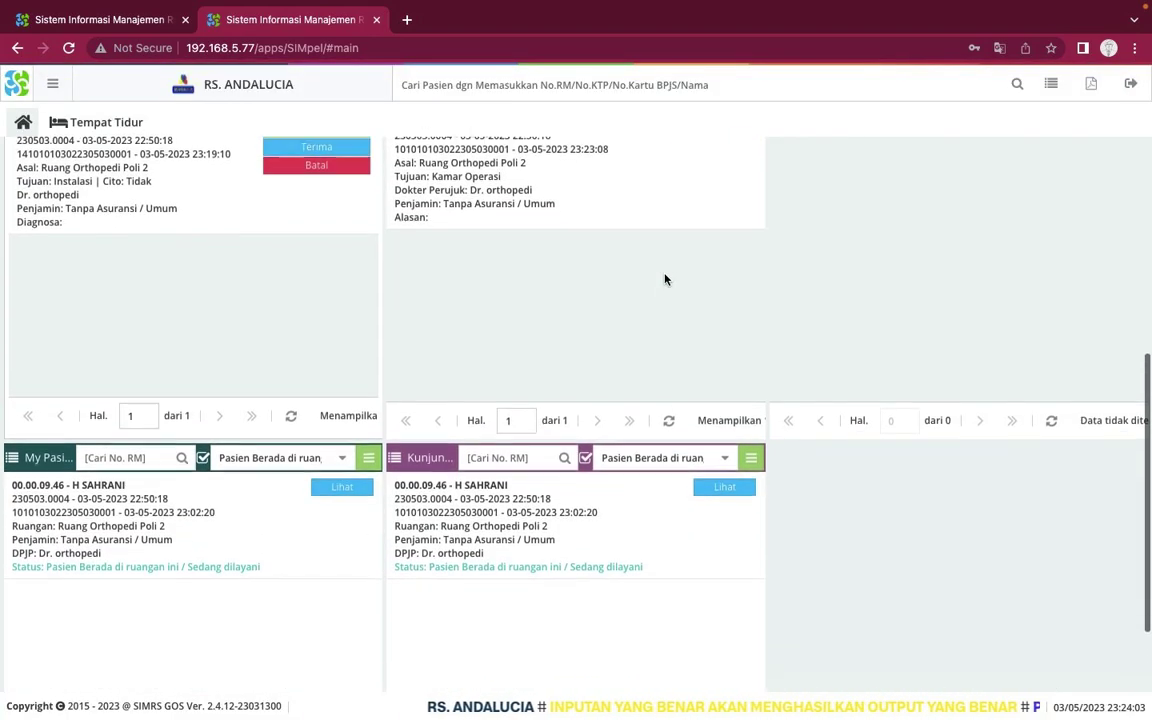
scroll(665, 280, "down", 2)
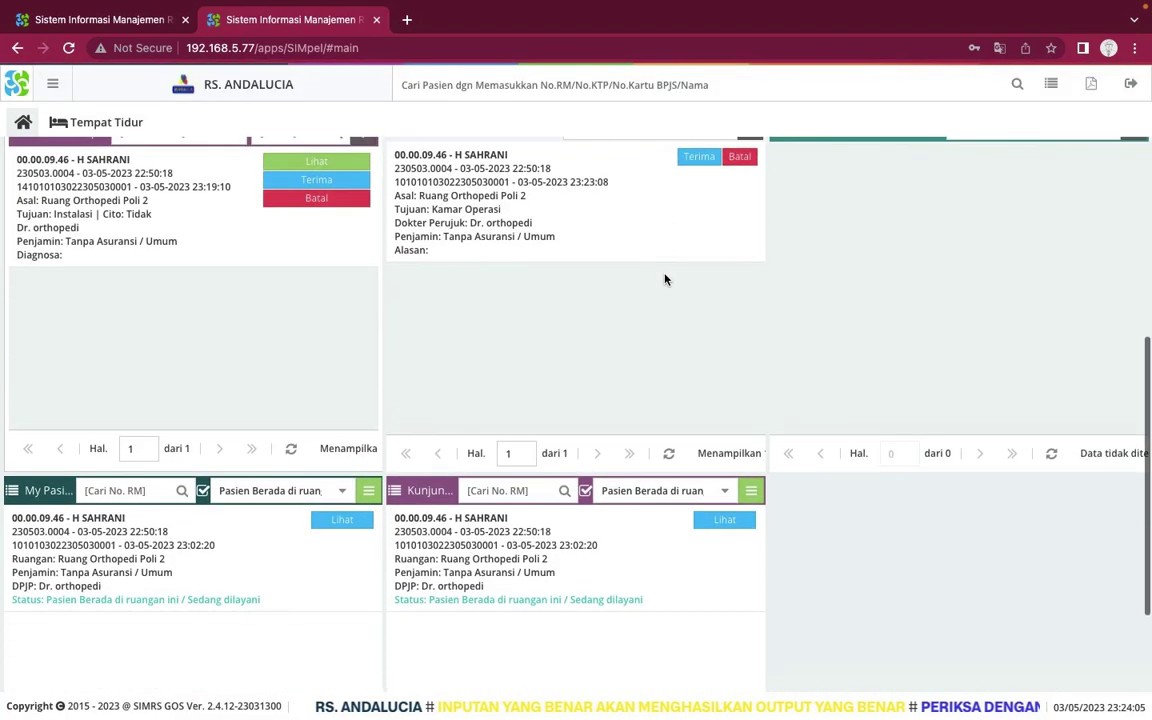
scroll(665, 280, "up", 2)
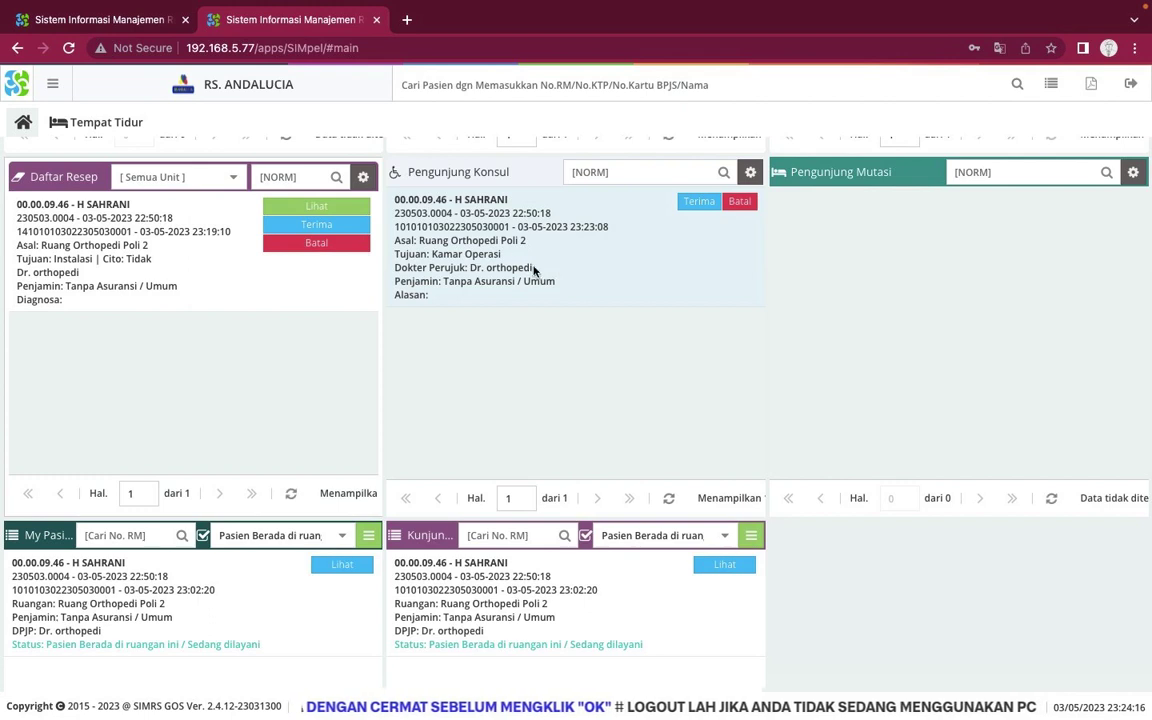
scroll(545, 465, "down", 2)
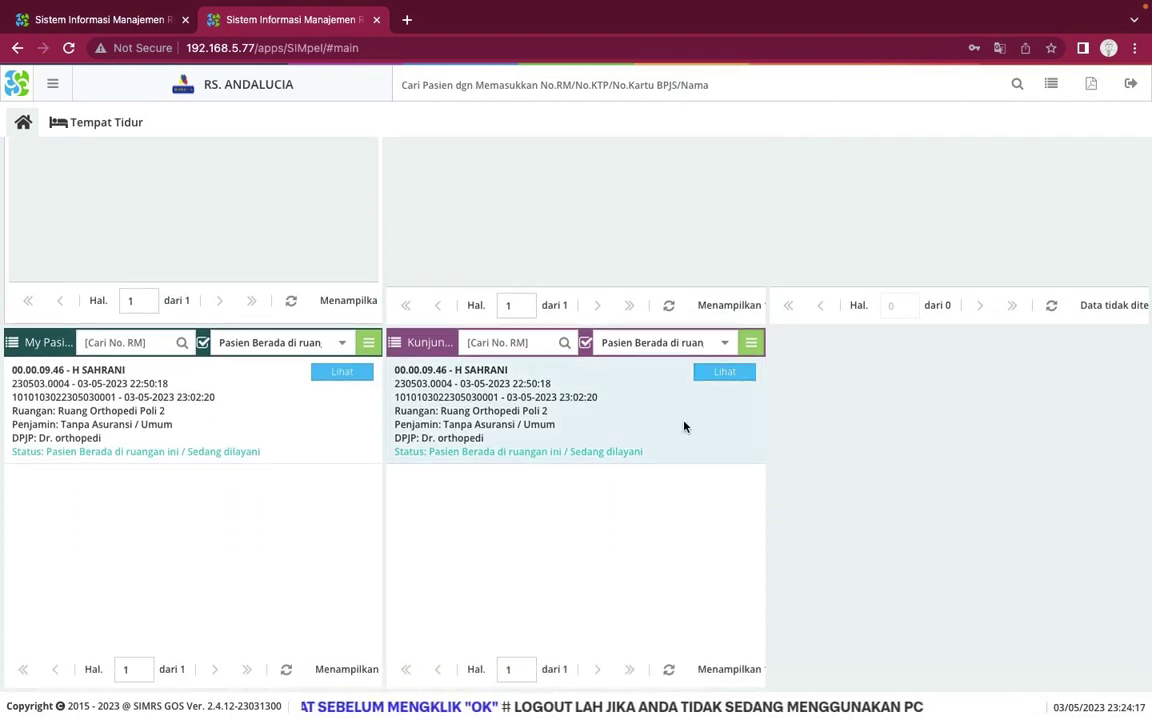
left_click(722, 373)
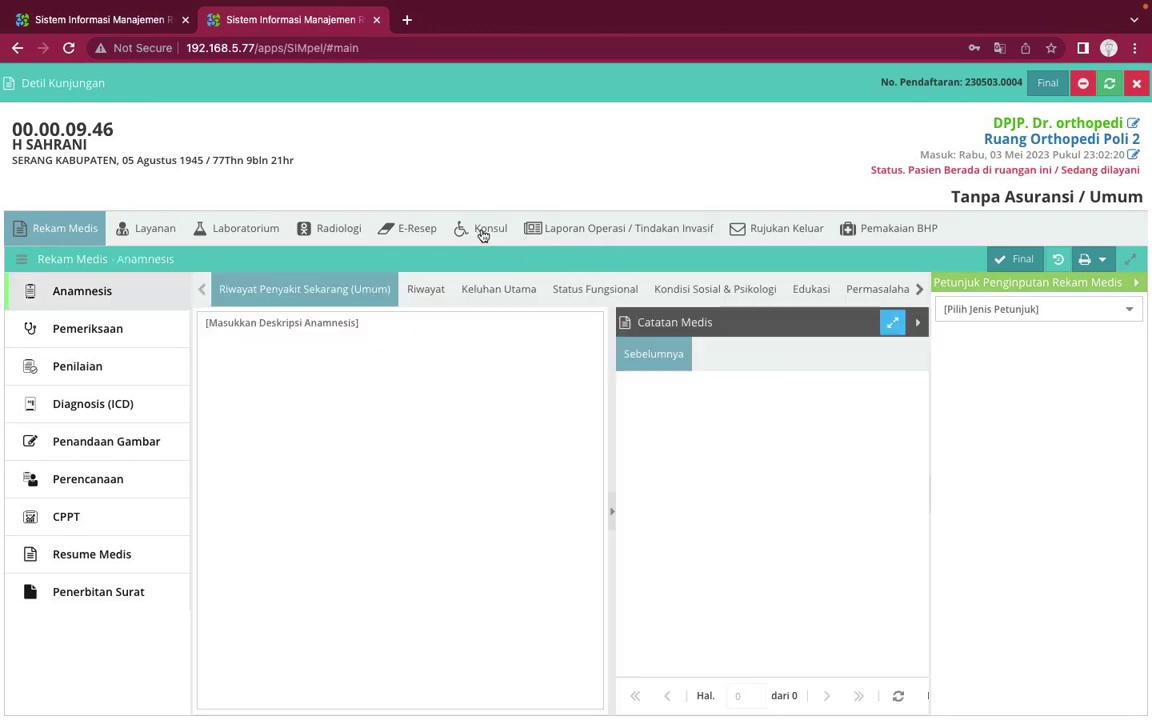
Start a Laporan Operasi / Tindakan Invasif report, then discard it without saving
left_click(481, 232)
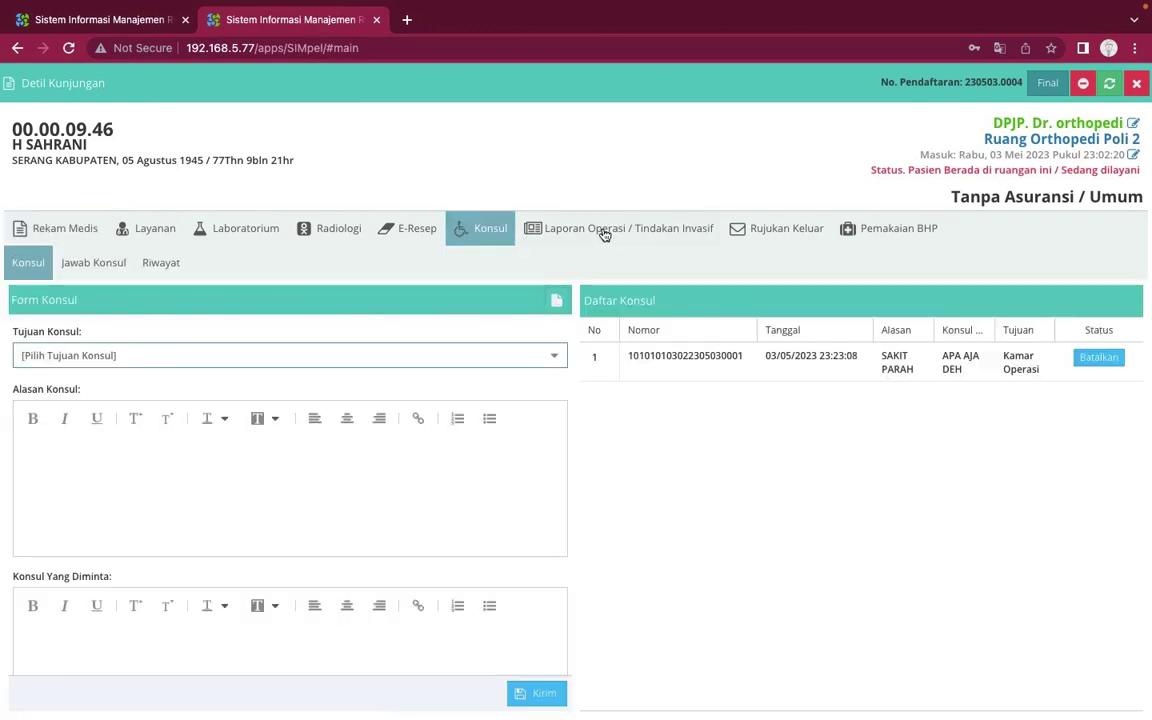
left_click(603, 233)
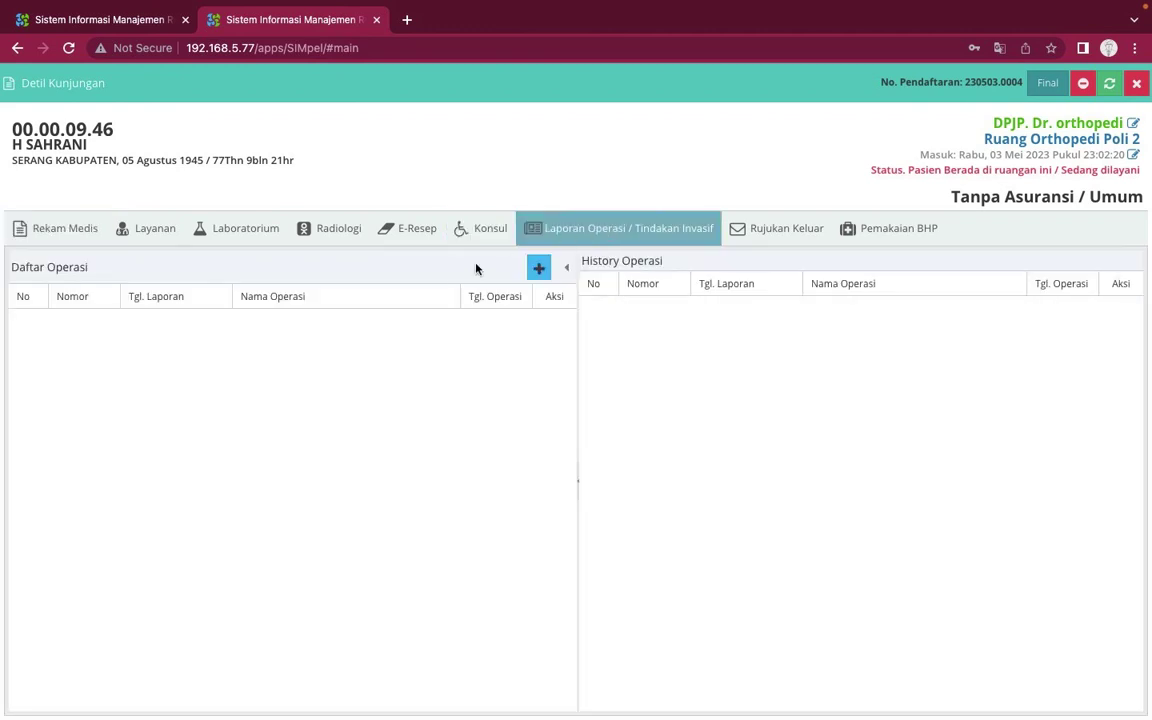
left_click(538, 272)
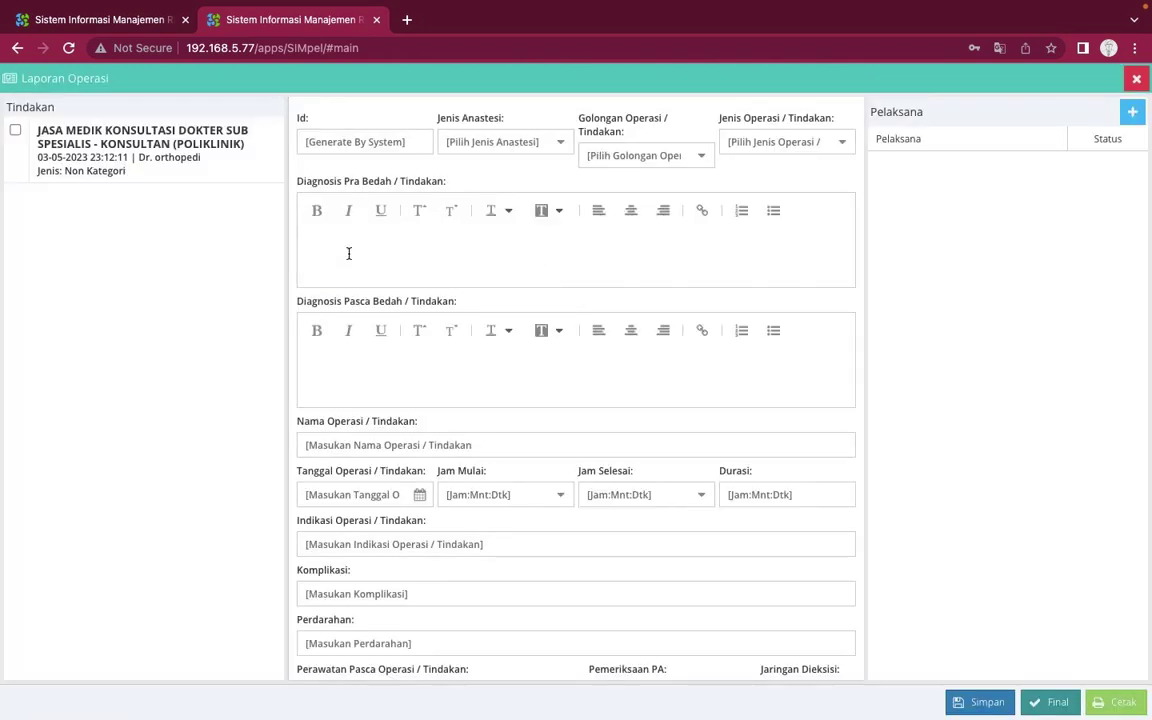
left_click(146, 170)
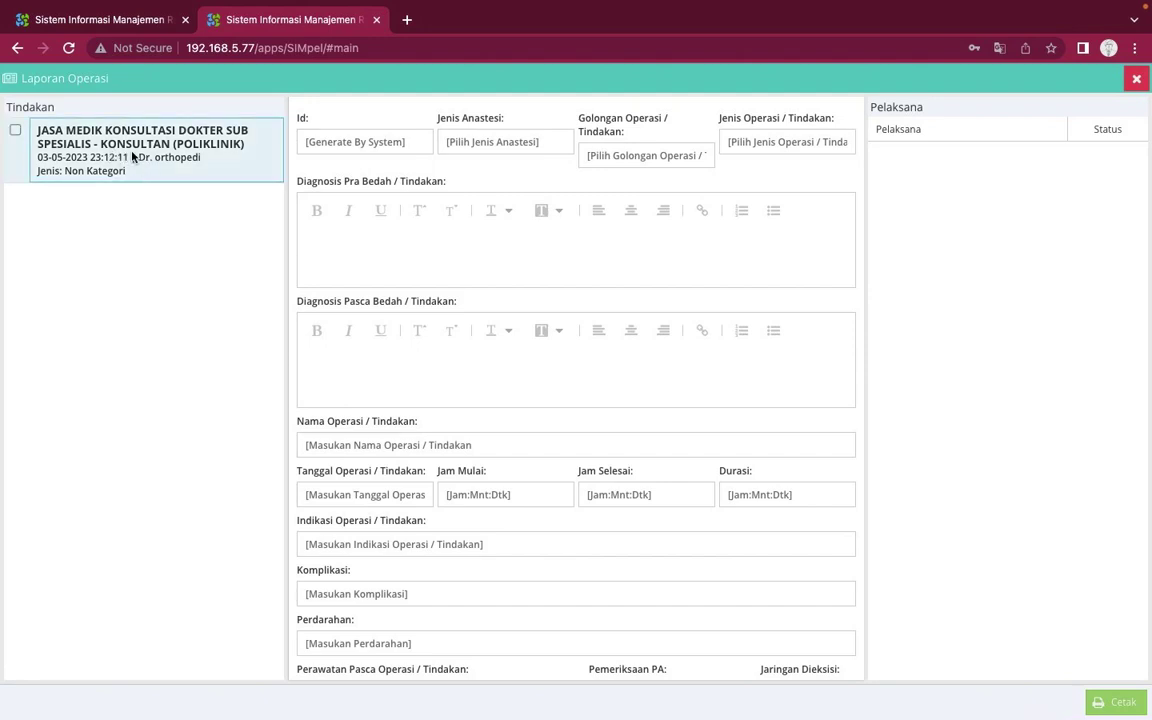
left_click(17, 132)
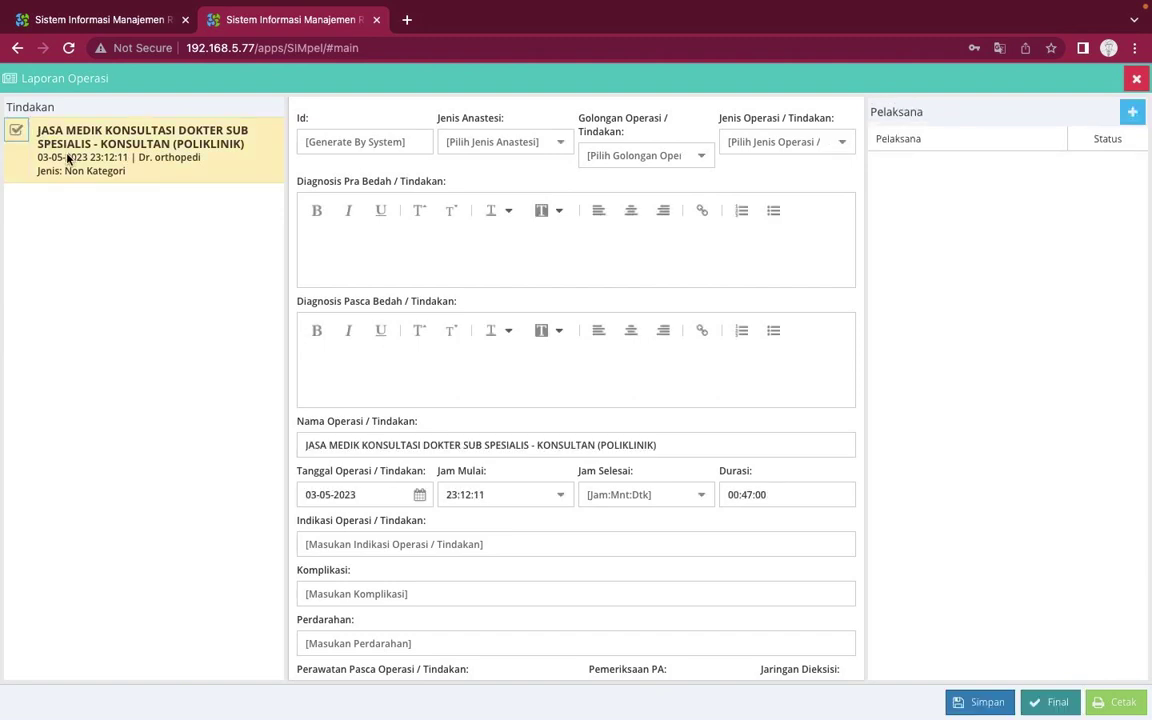
left_click(17, 132)
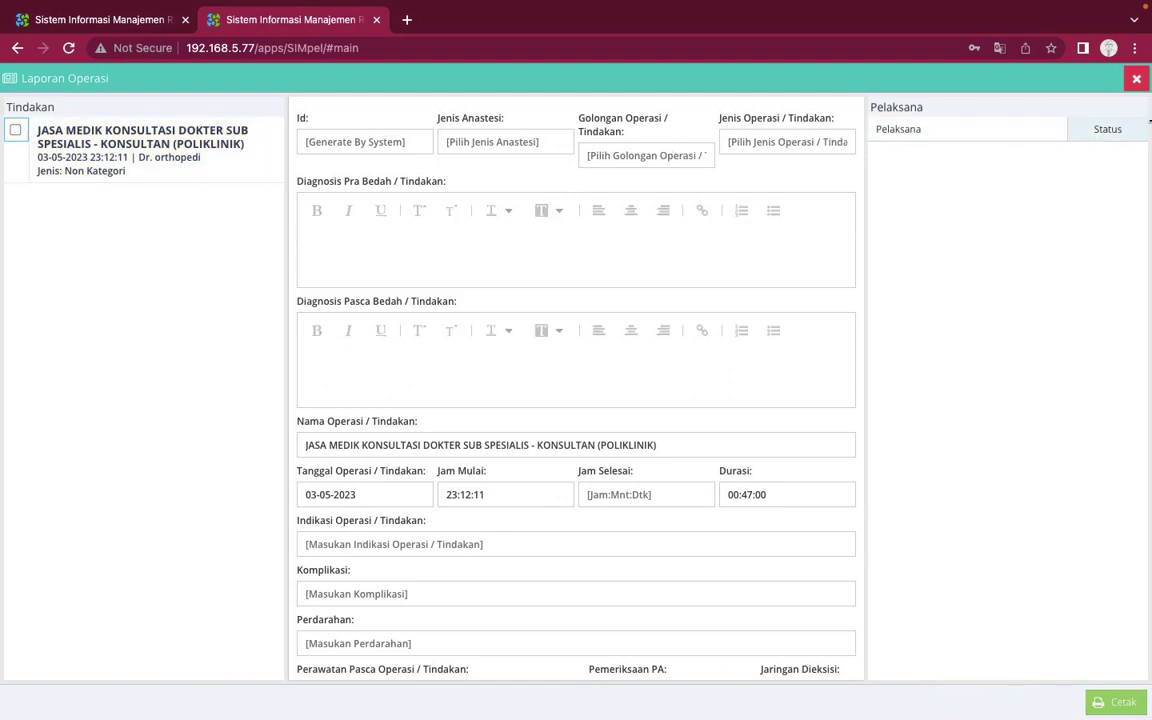
left_click(1138, 80)
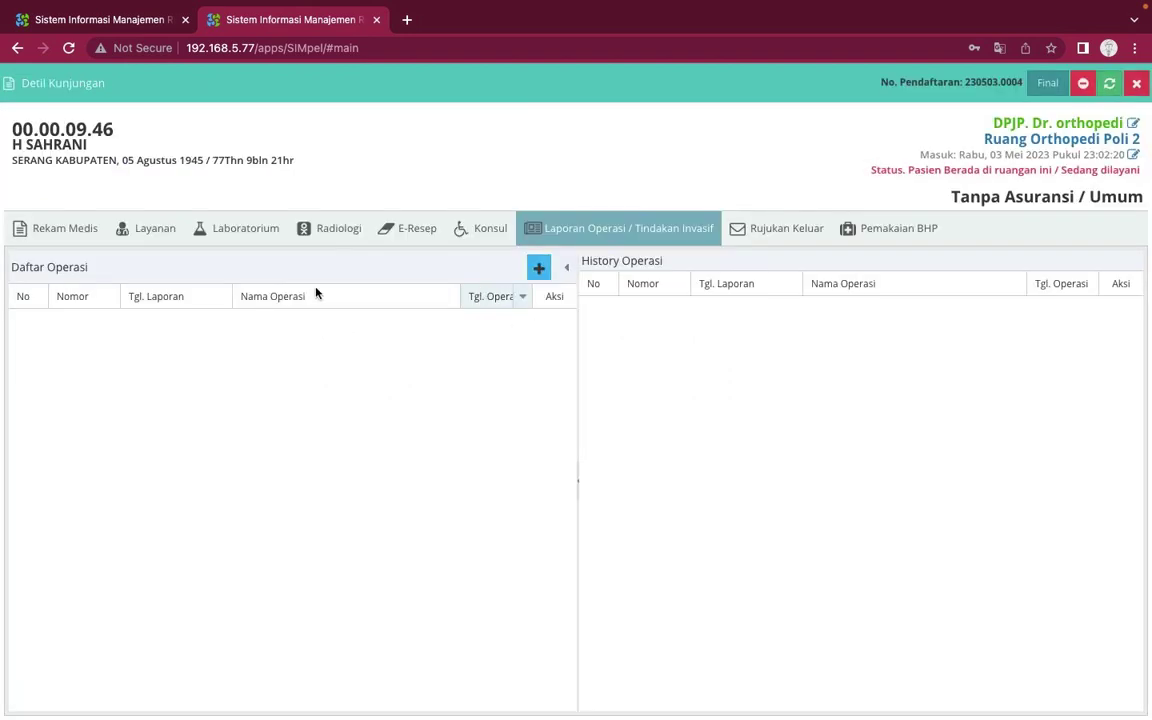
Search the procedure catalogue for PLDD and add 18617 - PLDD to the visit
left_click(146, 231)
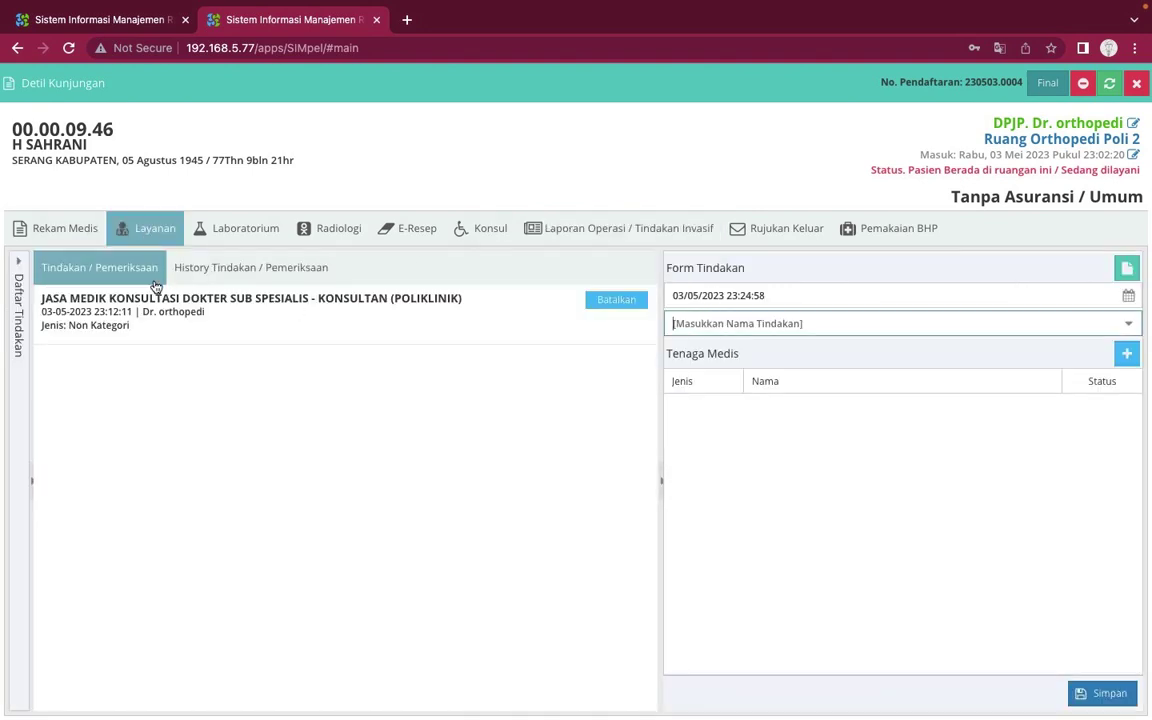
left_click(17, 267)
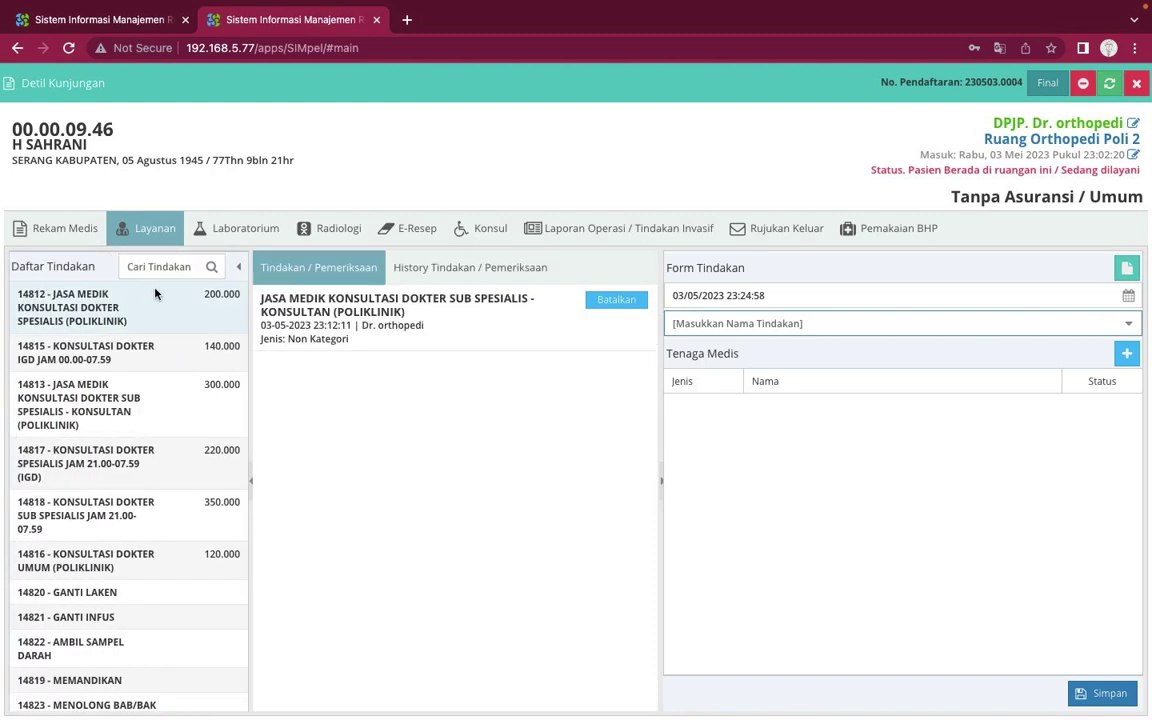
left_click(165, 270)
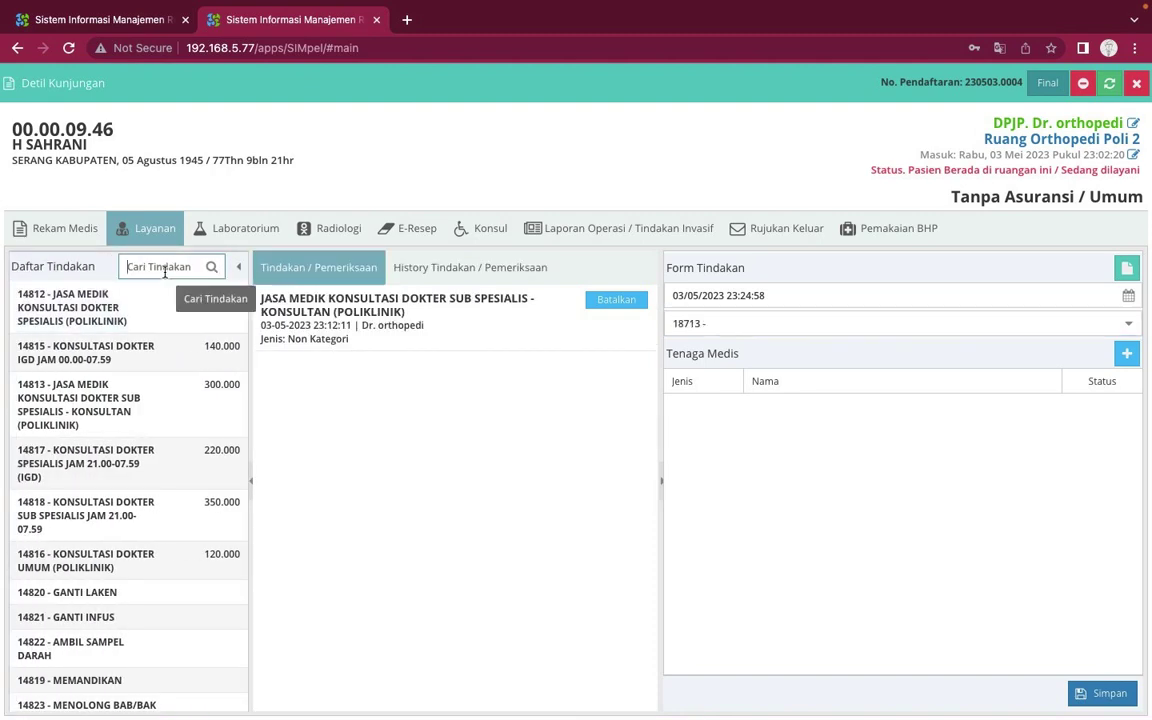
type("PLDD")
key("Return")
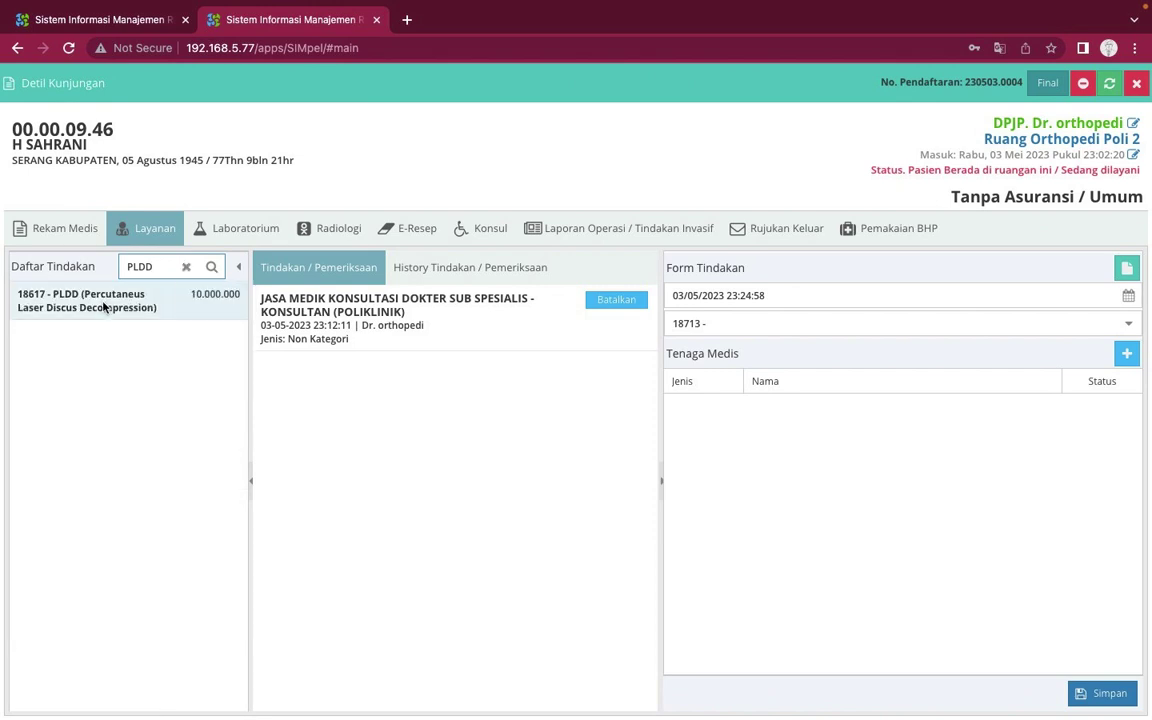
left_click(103, 307)
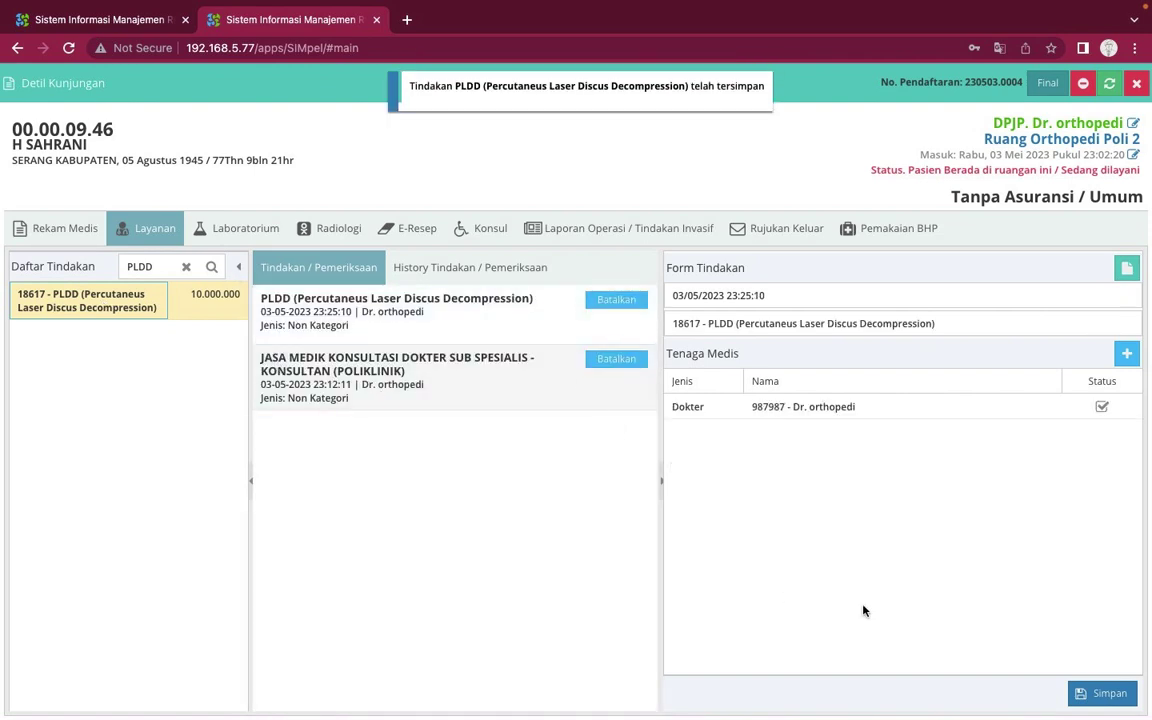
Assign a first Paramedis staff member to the PLDD procedure and save
left_click(392, 314)
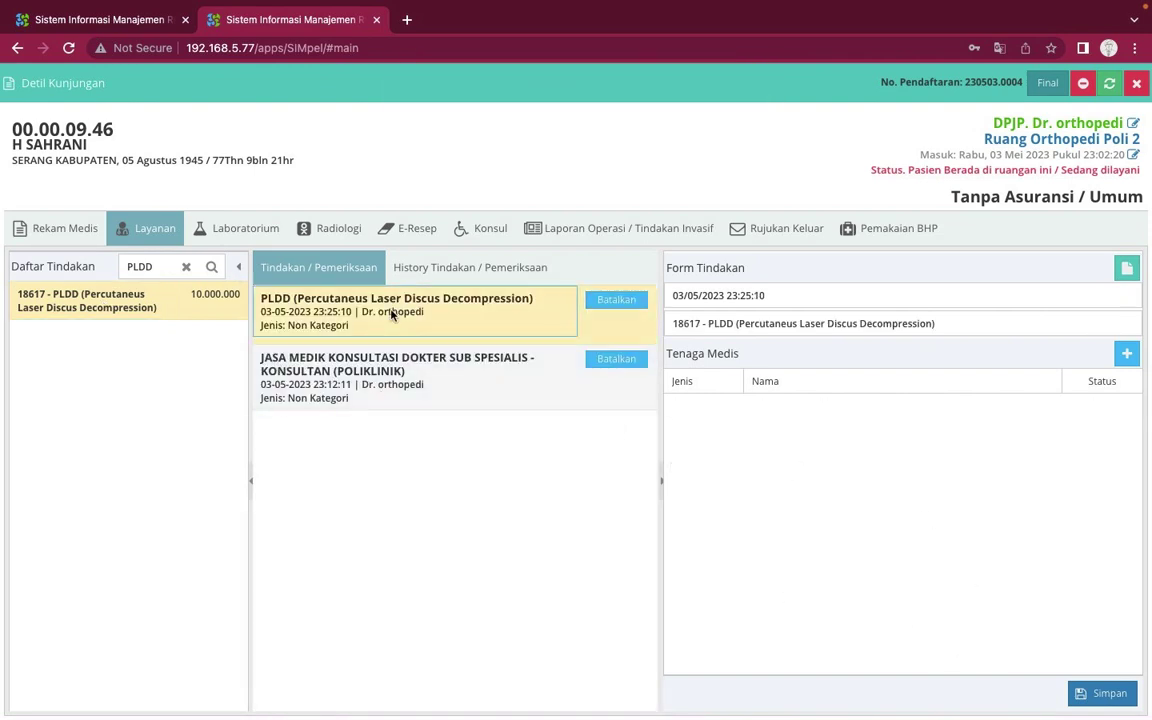
left_click(452, 385)
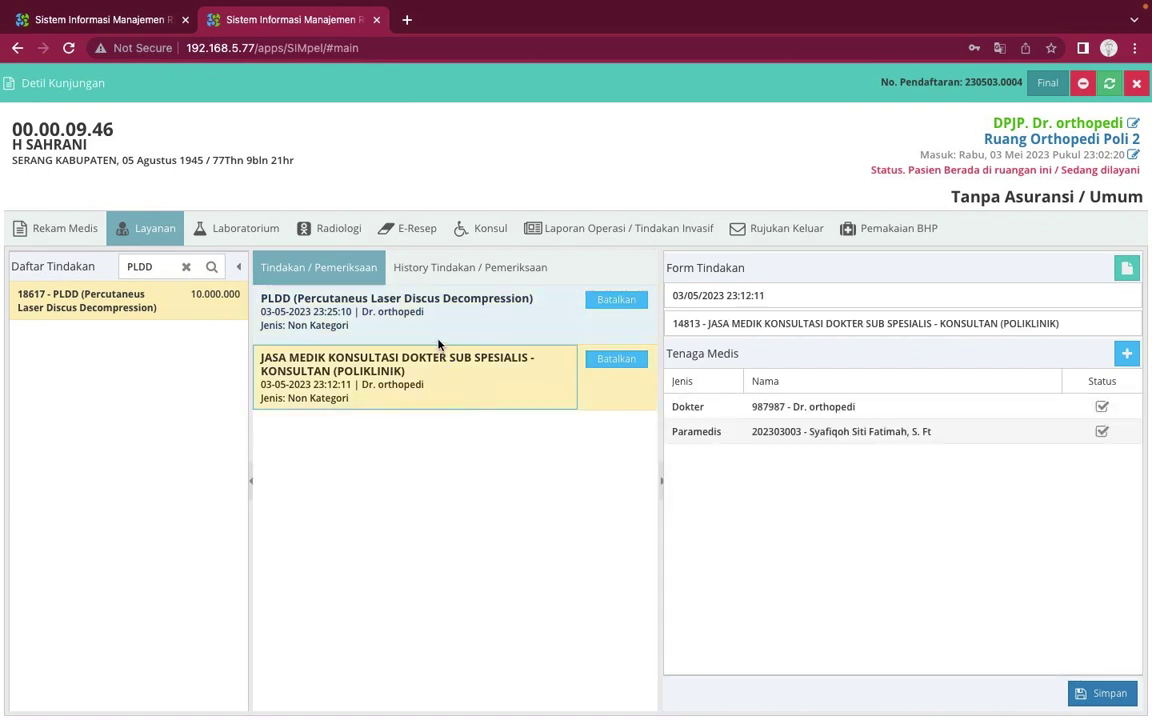
left_click(437, 331)
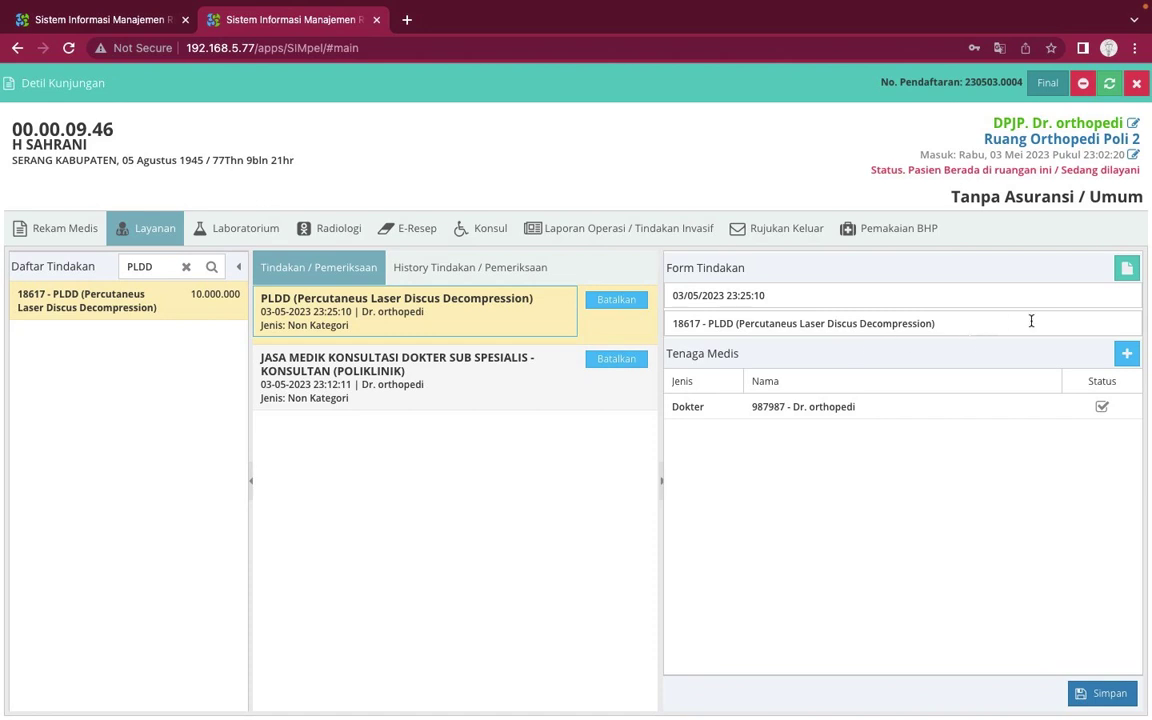
left_click(1127, 355)
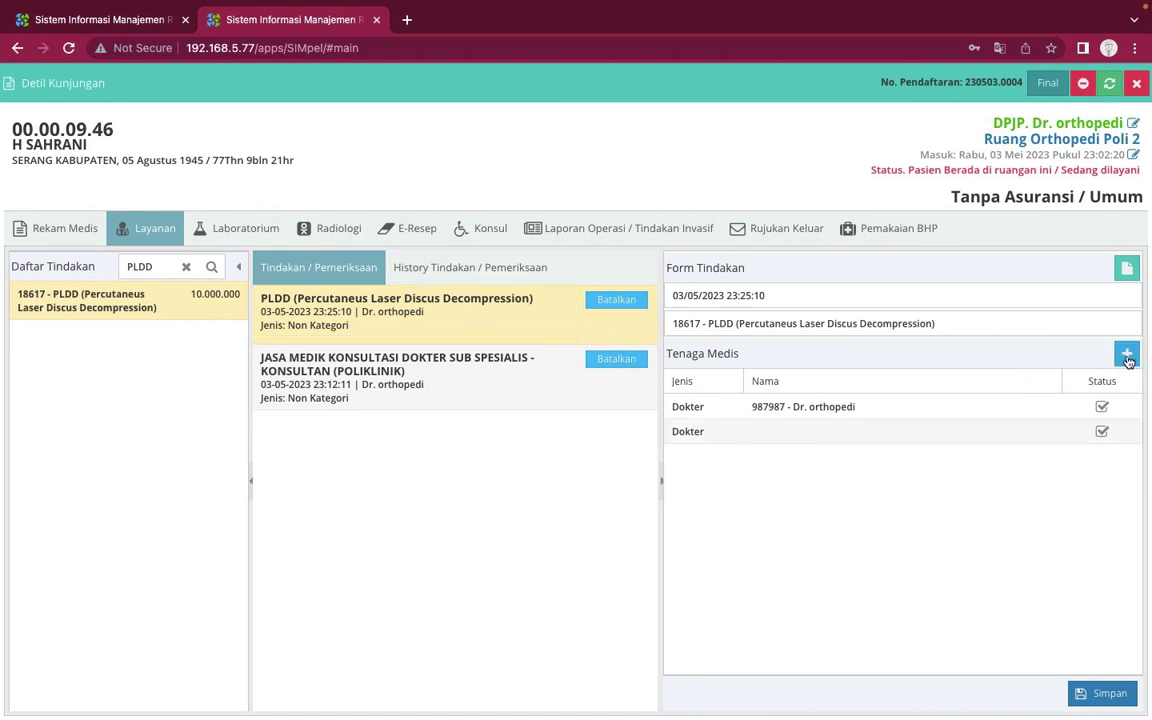
left_click(733, 438)
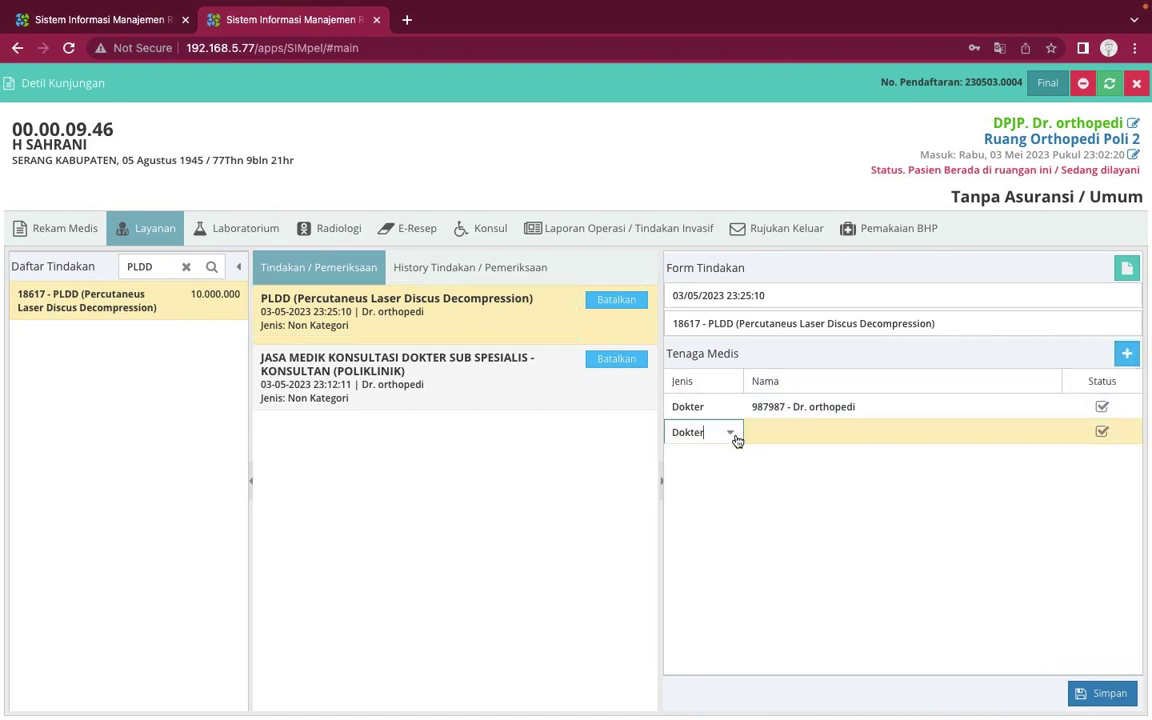
left_click(734, 438)
left_click(715, 509)
left_click(815, 437)
type("SYA")
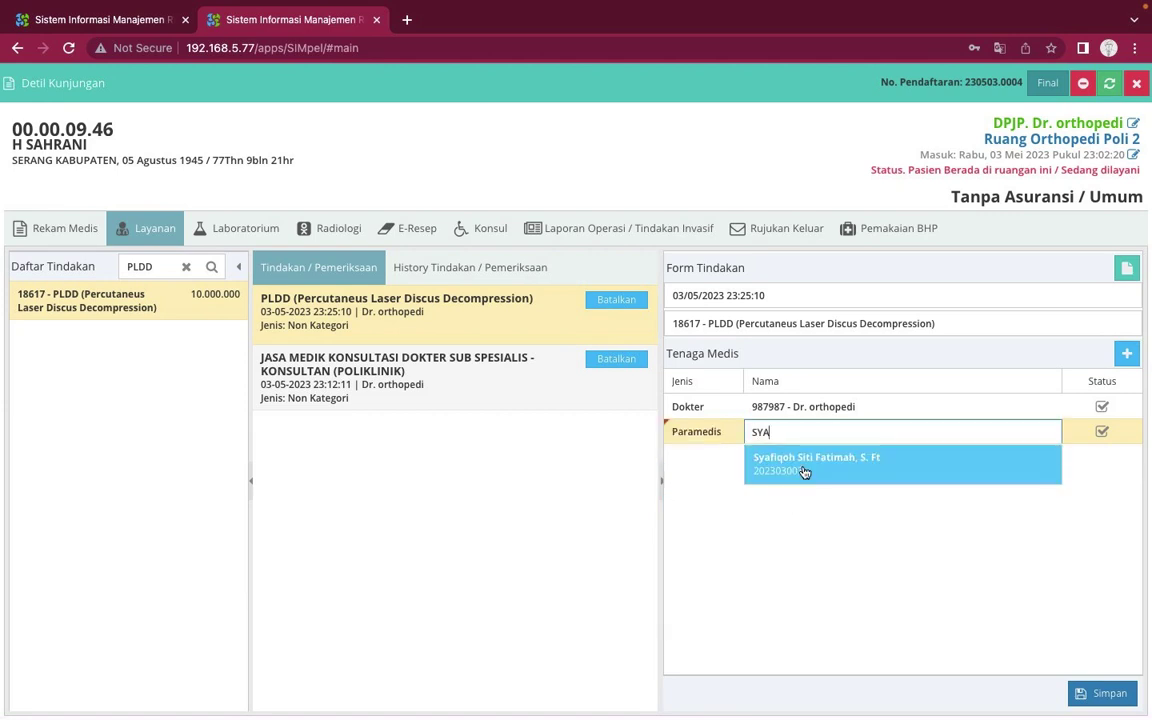
left_click(804, 472)
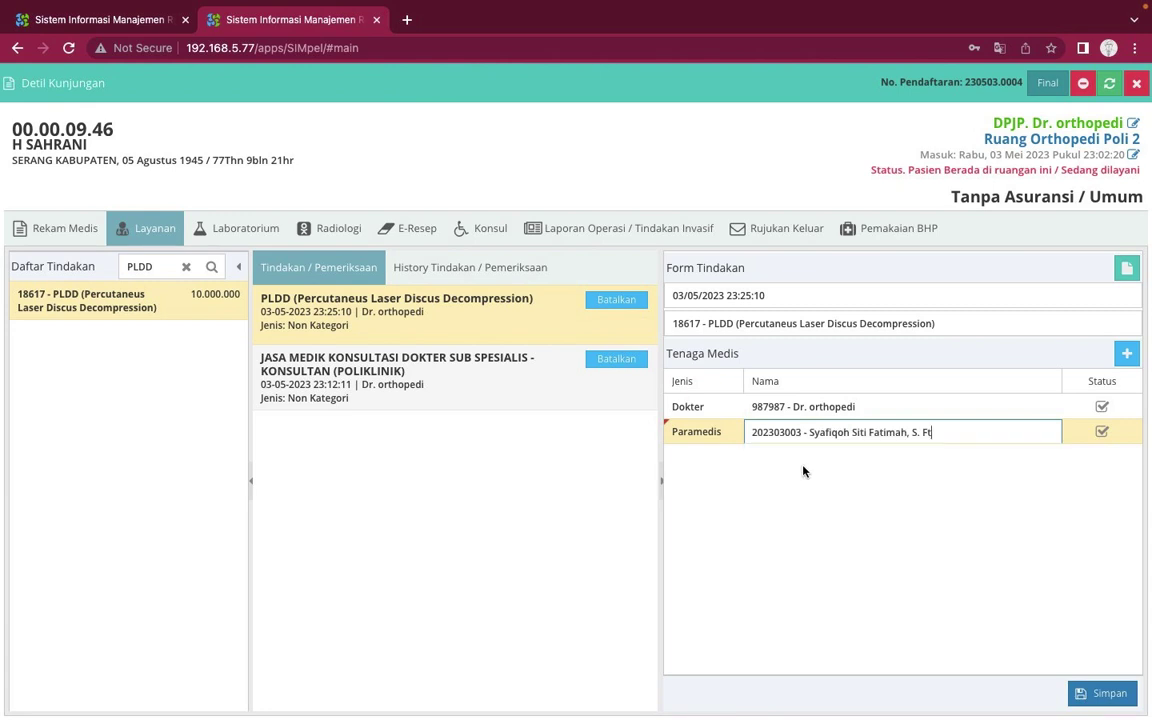
left_click(1095, 693)
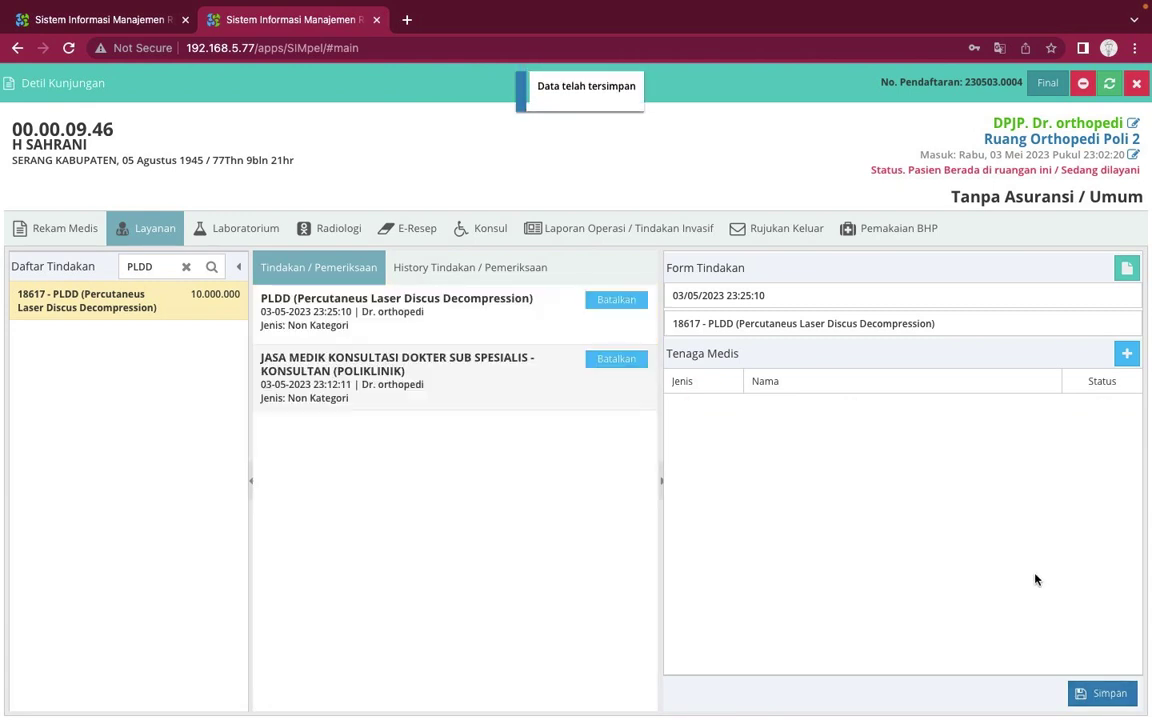
Add and save a second Paramedis staff member on the PLDD procedure
left_click(443, 300)
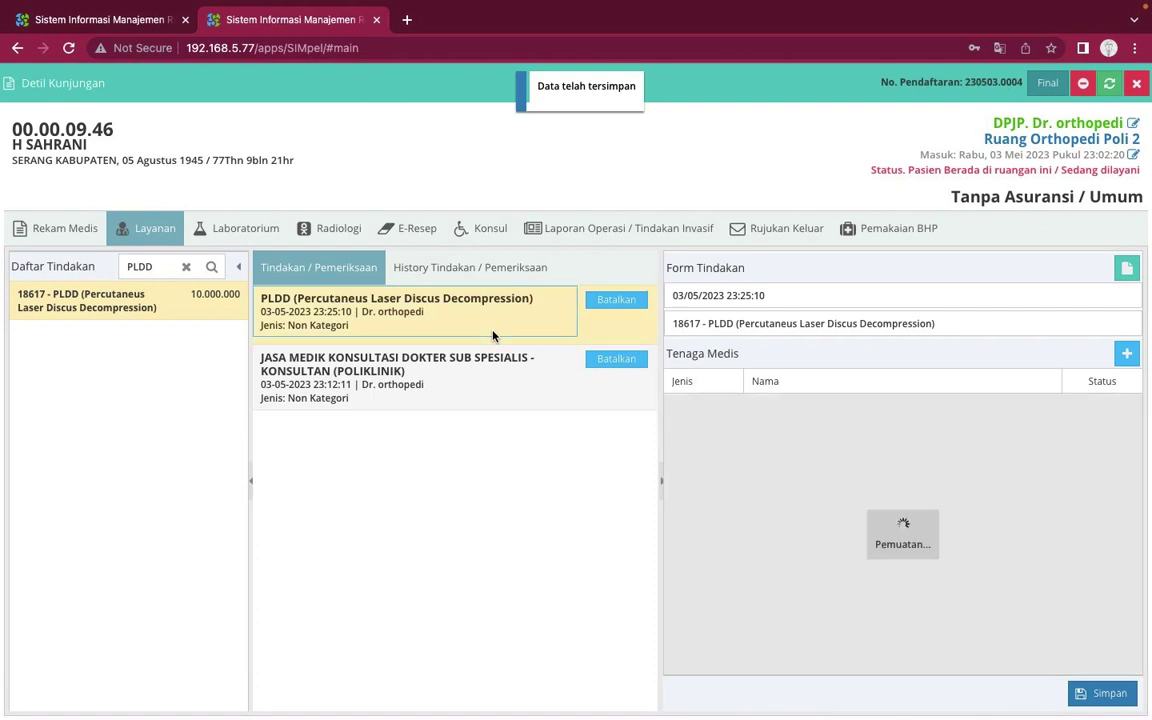
left_click(1126, 353)
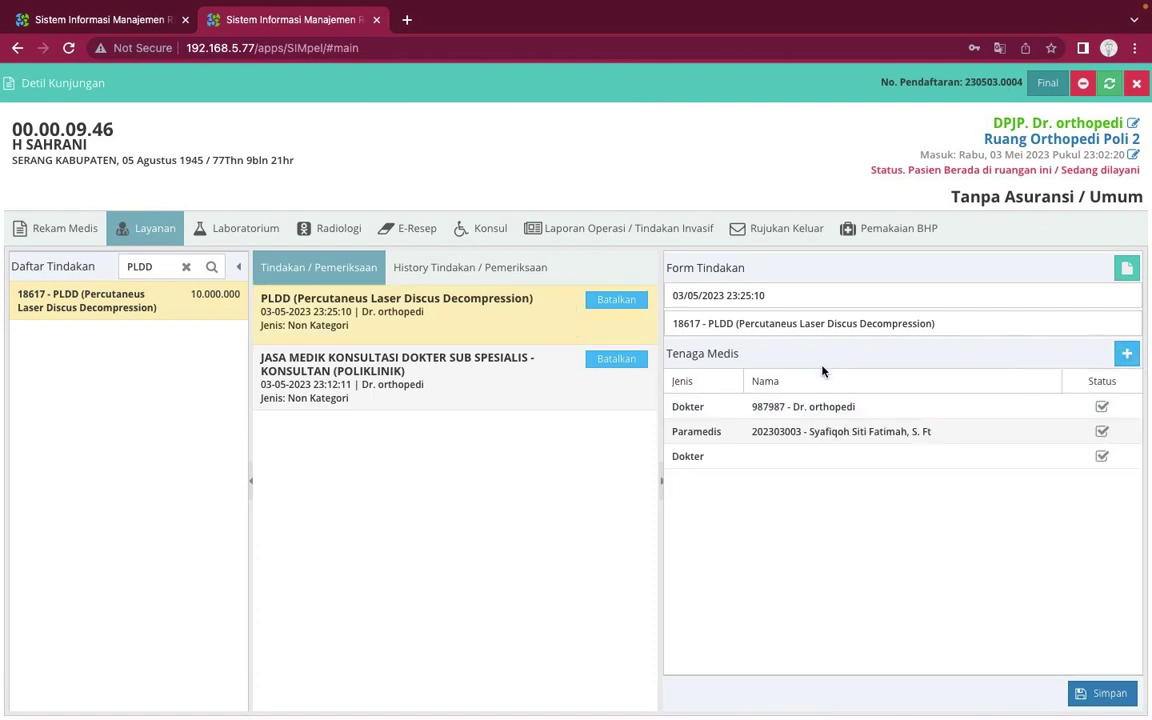
left_click(787, 455)
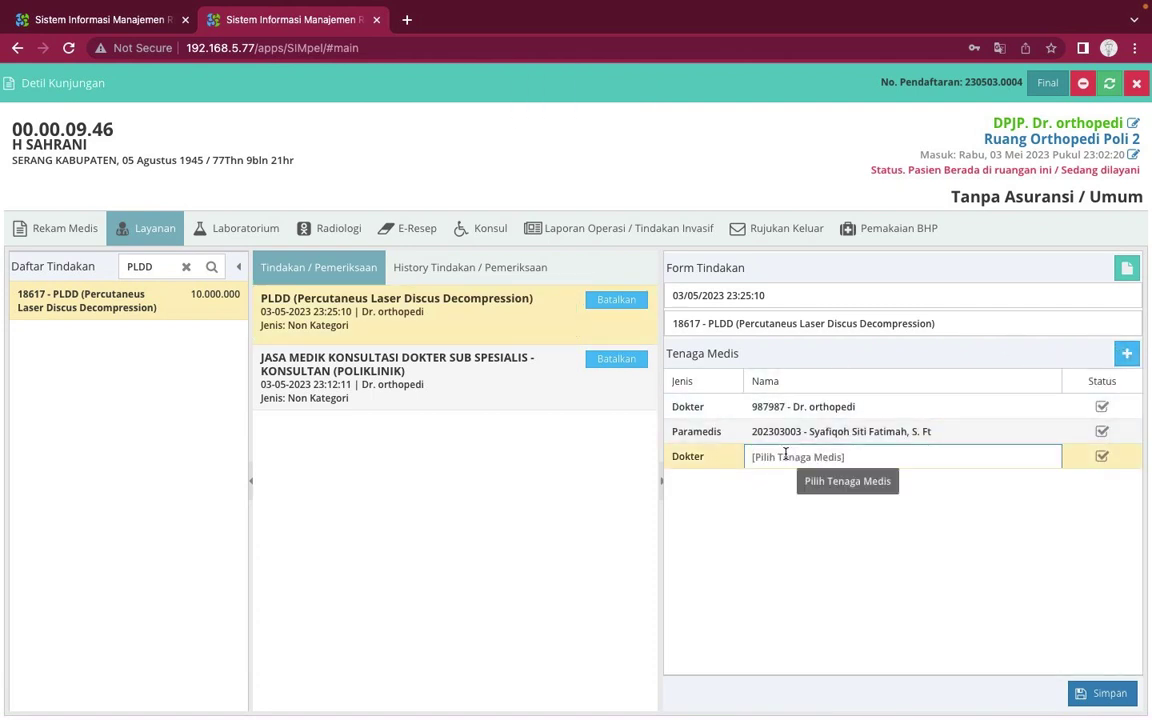
type("ALI")
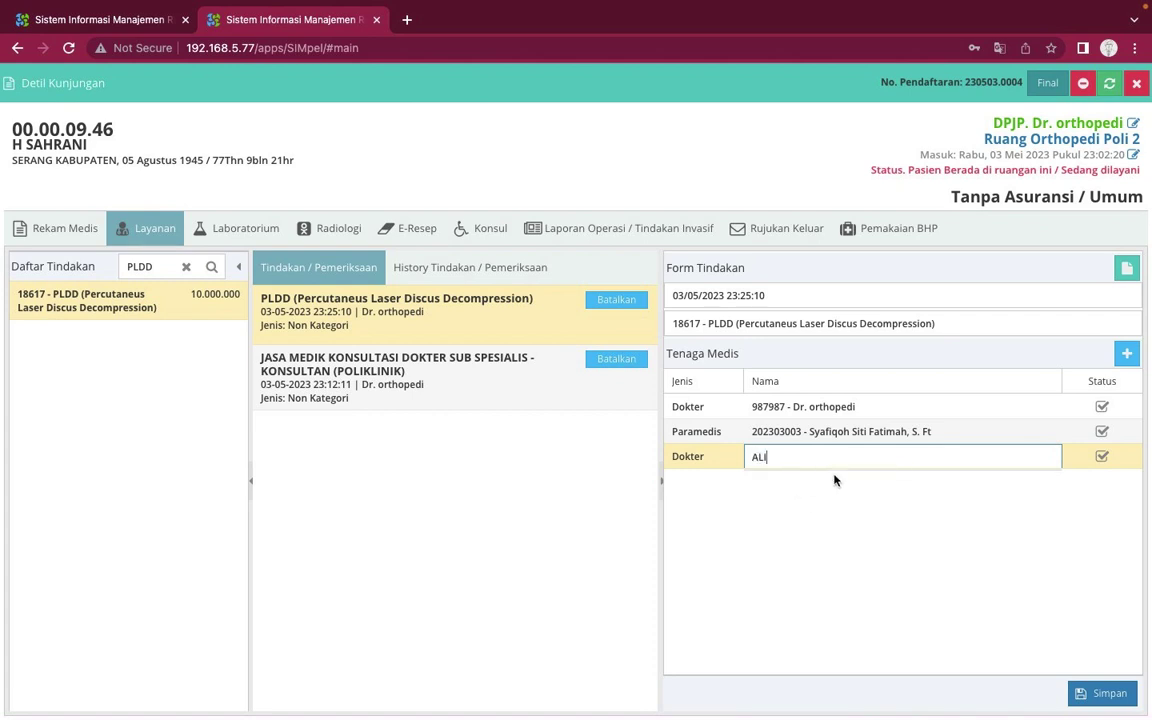
key("BackSpace")
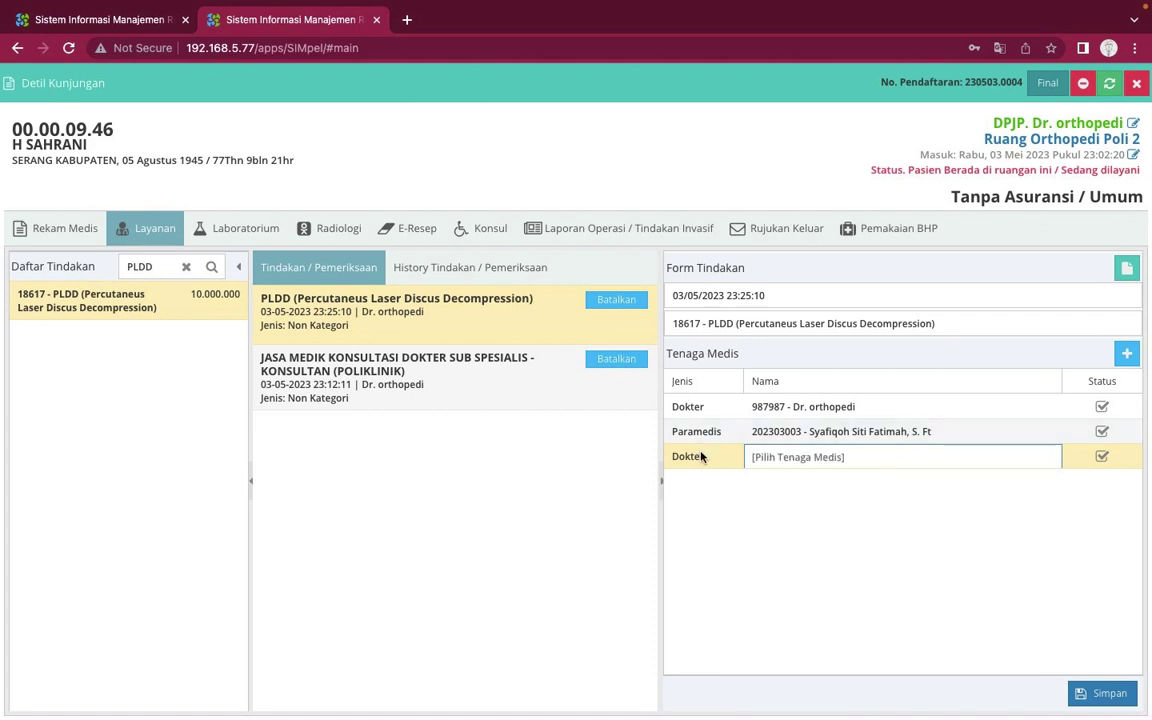
left_click(701, 456)
left_click(732, 458)
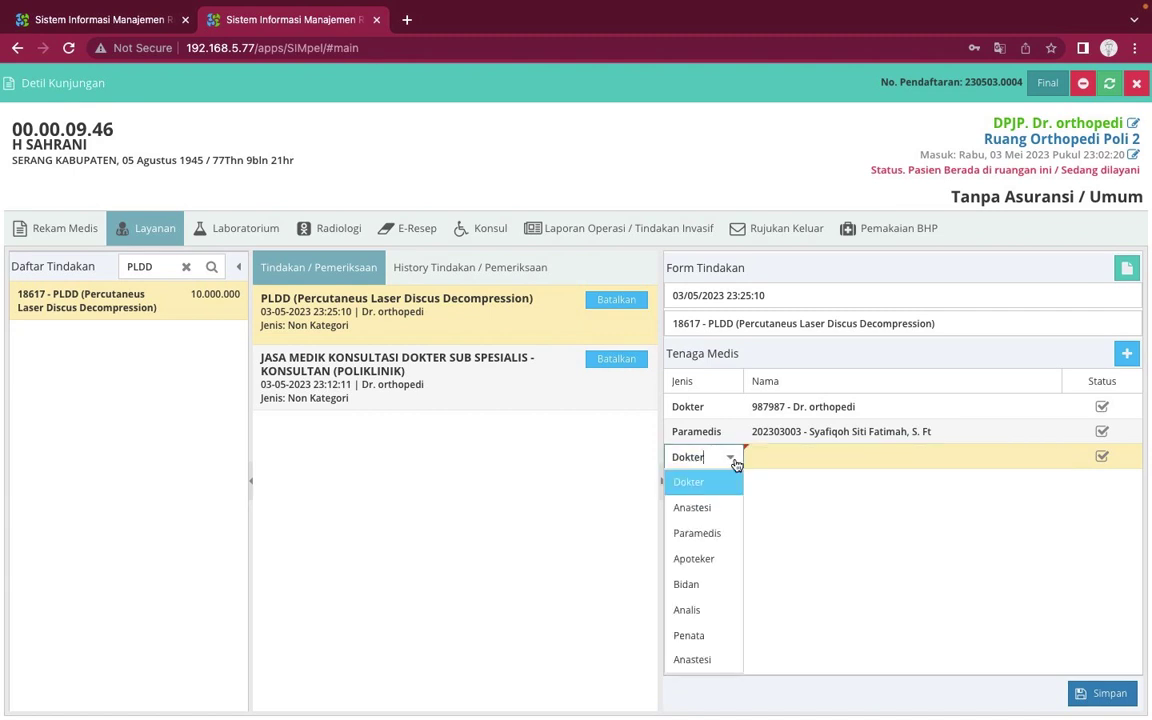
left_click(711, 548)
left_click(795, 460)
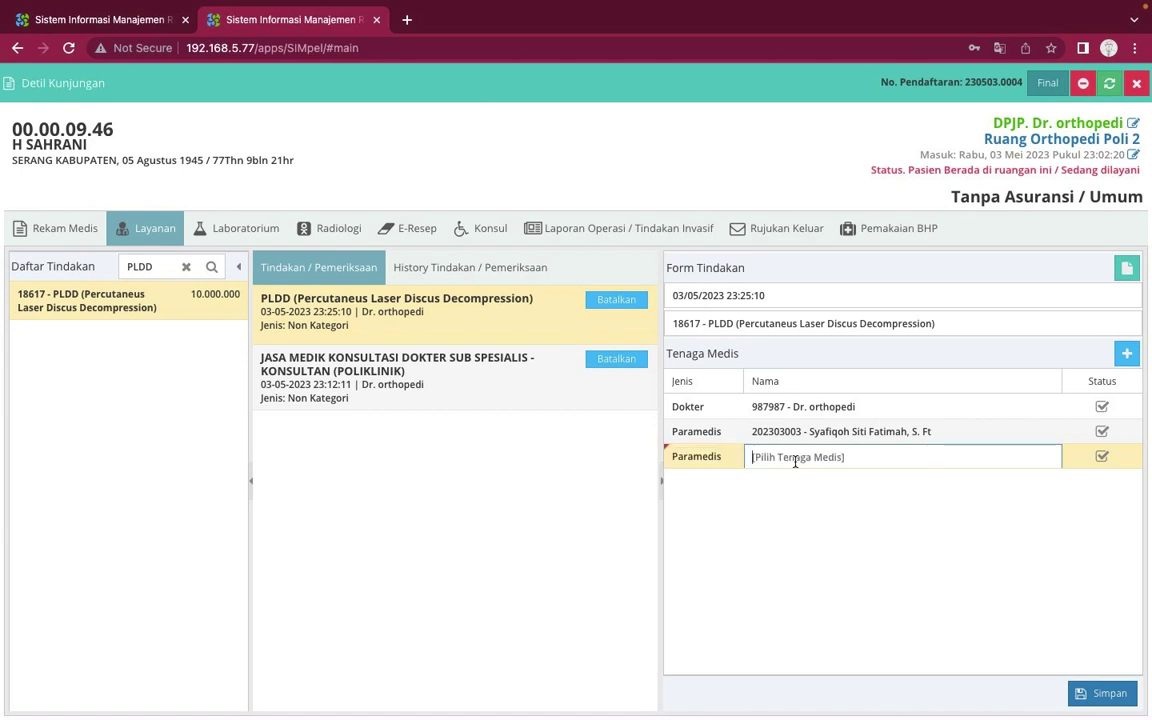
type("DIMA")
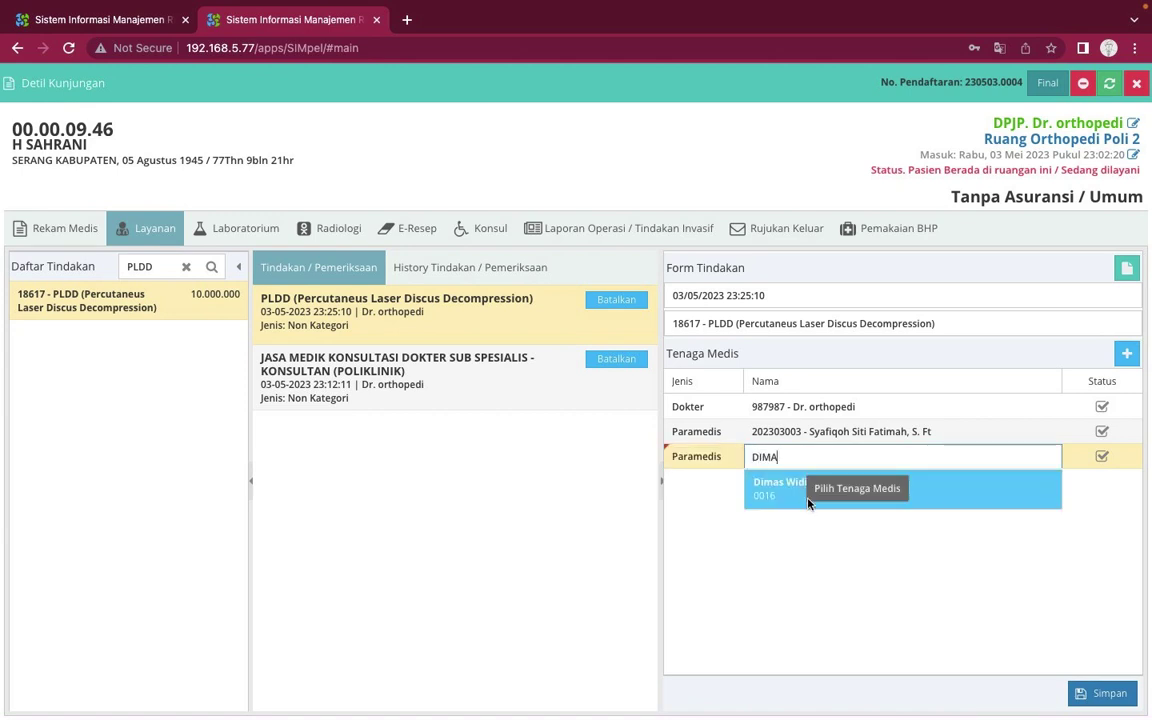
left_click(797, 497)
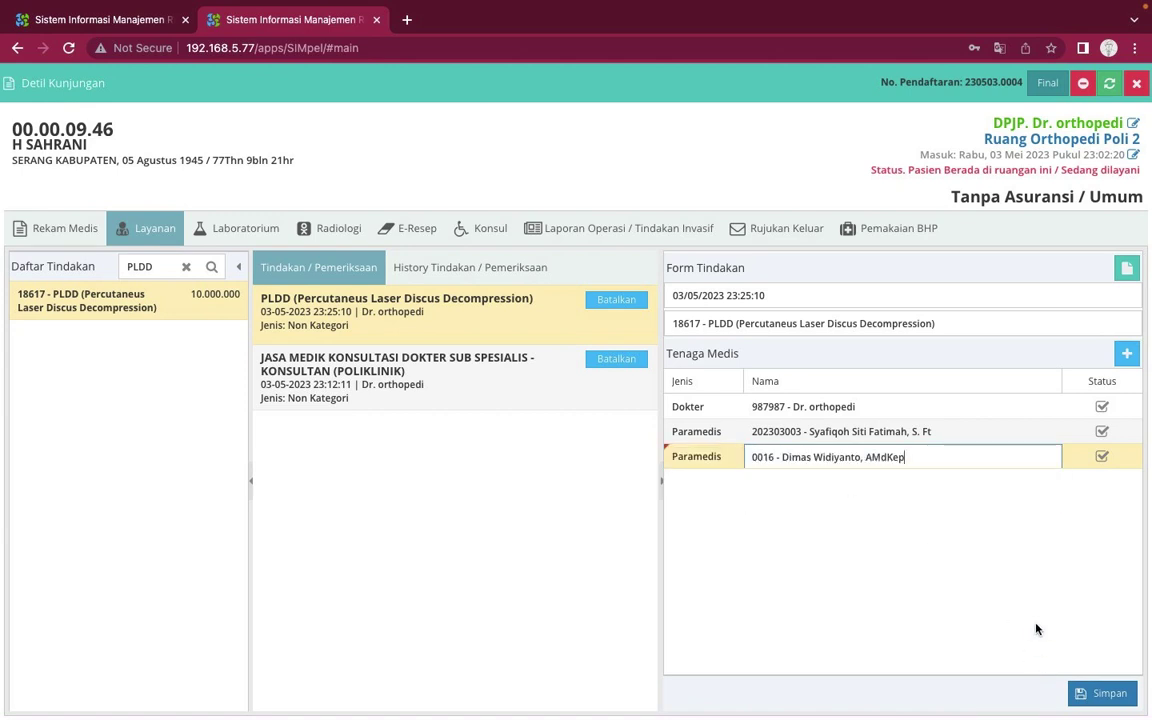
left_click(1105, 693)
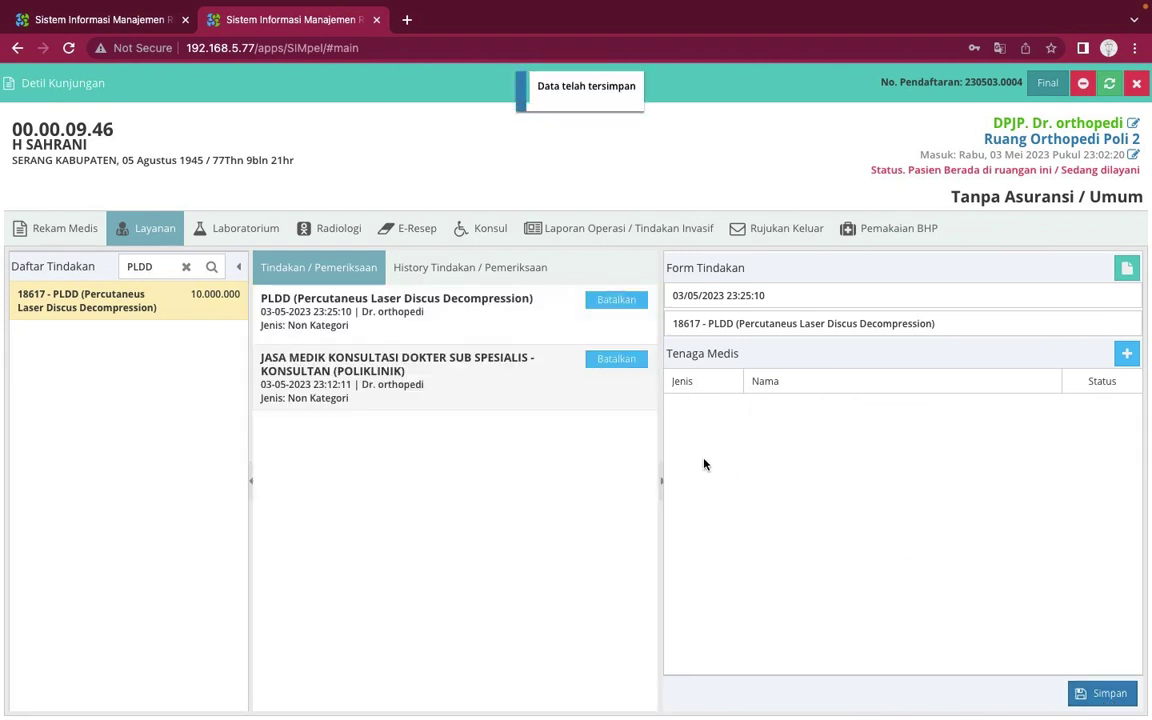
Review the PLDD and JASA MEDIK KONSULTASI entries, then open Laporan Operasi / Tindakan Invasif
left_click(478, 386)
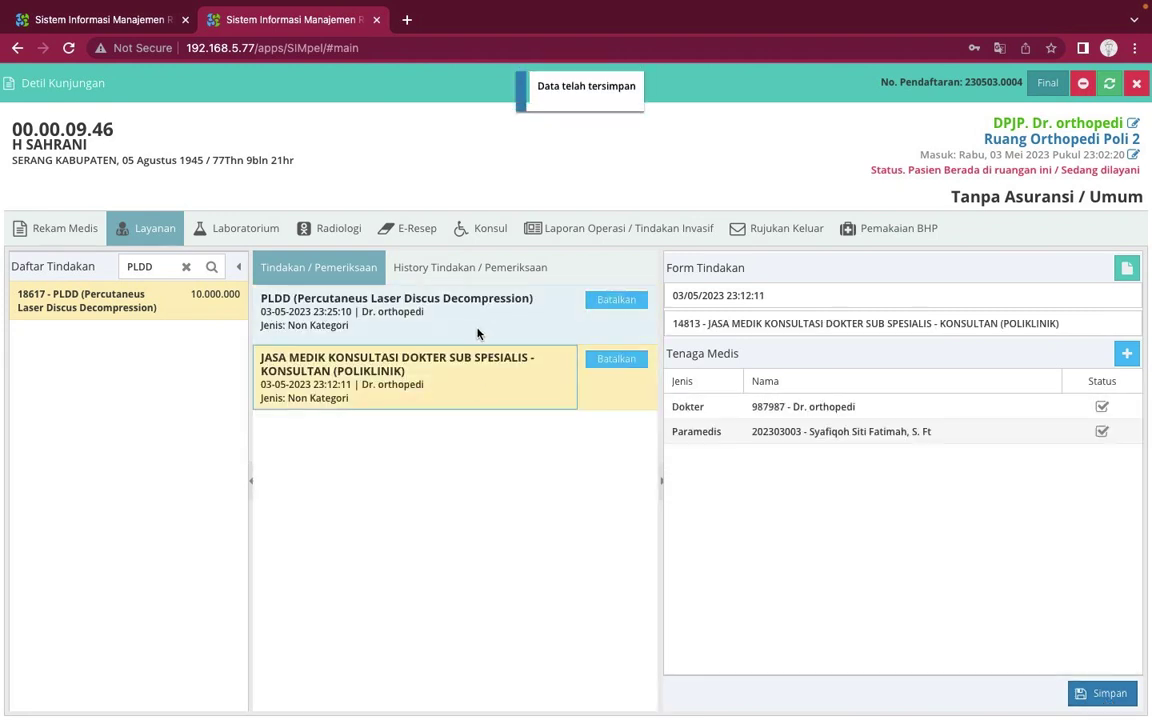
left_click(478, 333)
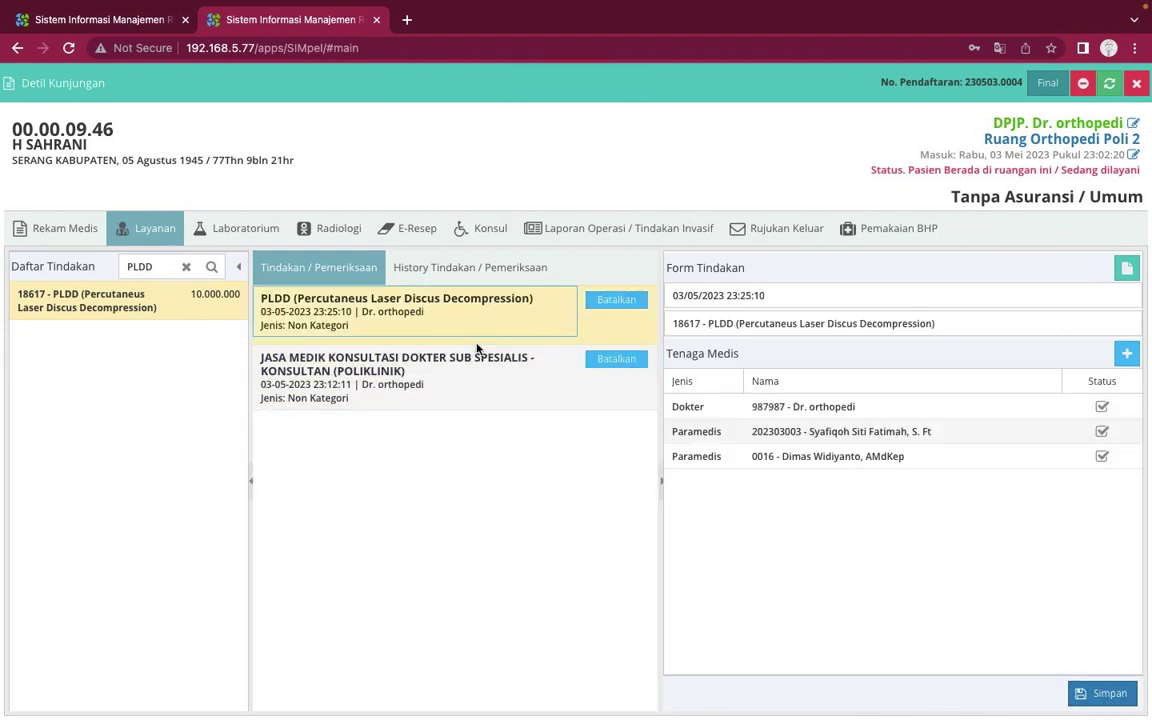
left_click(478, 362)
left_click(470, 326)
left_click(630, 232)
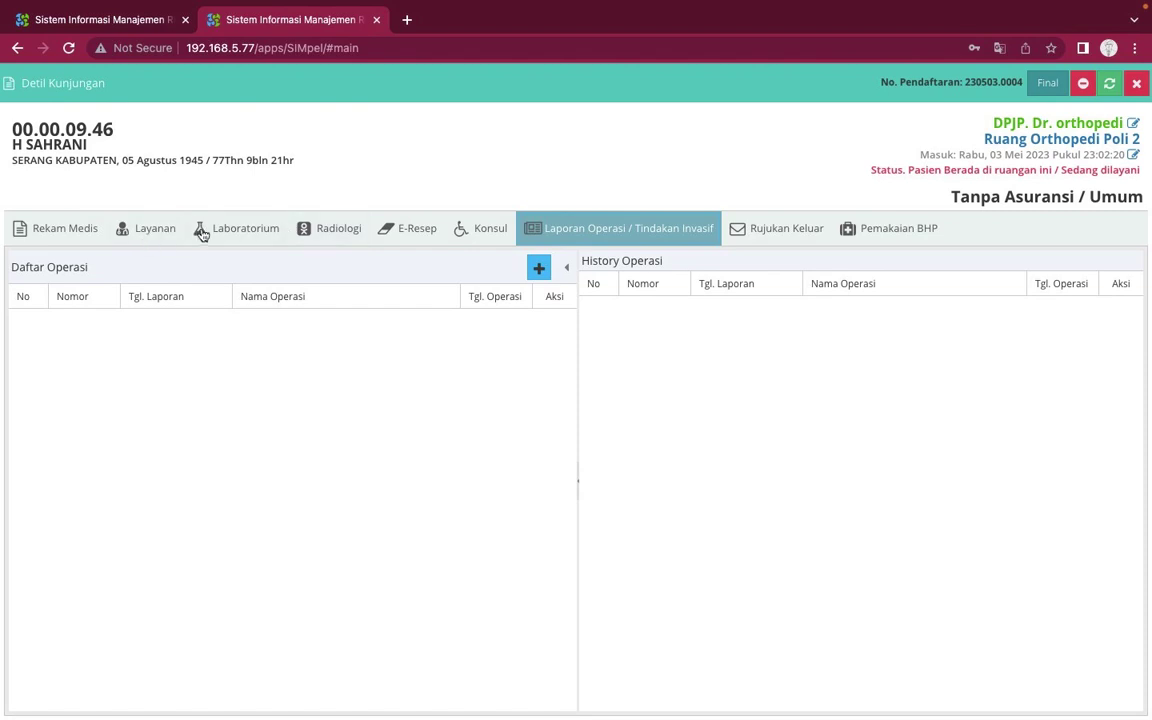
left_click(157, 230)
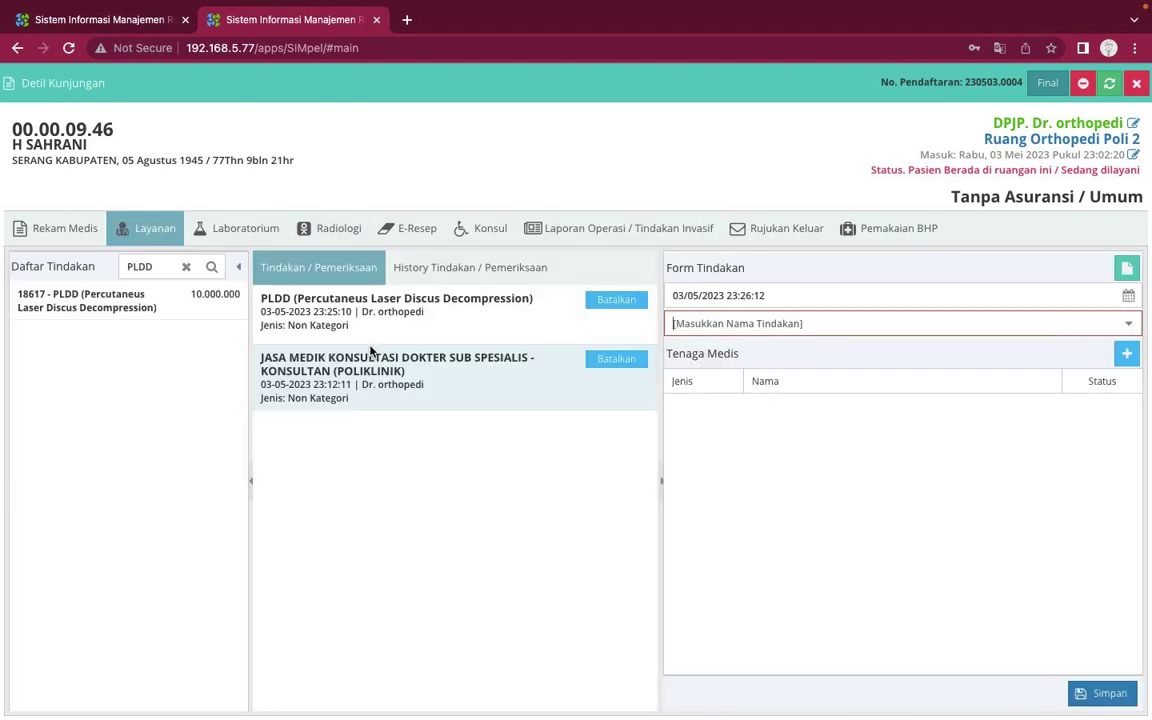
left_click(370, 352)
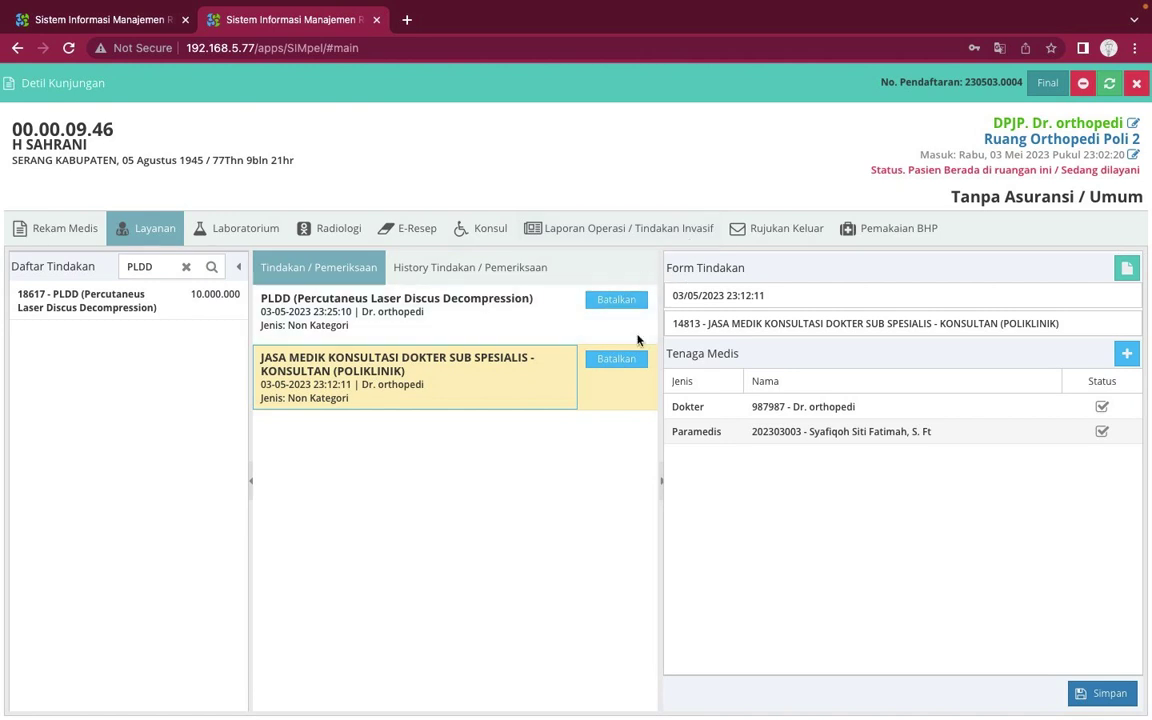
left_click(481, 325)
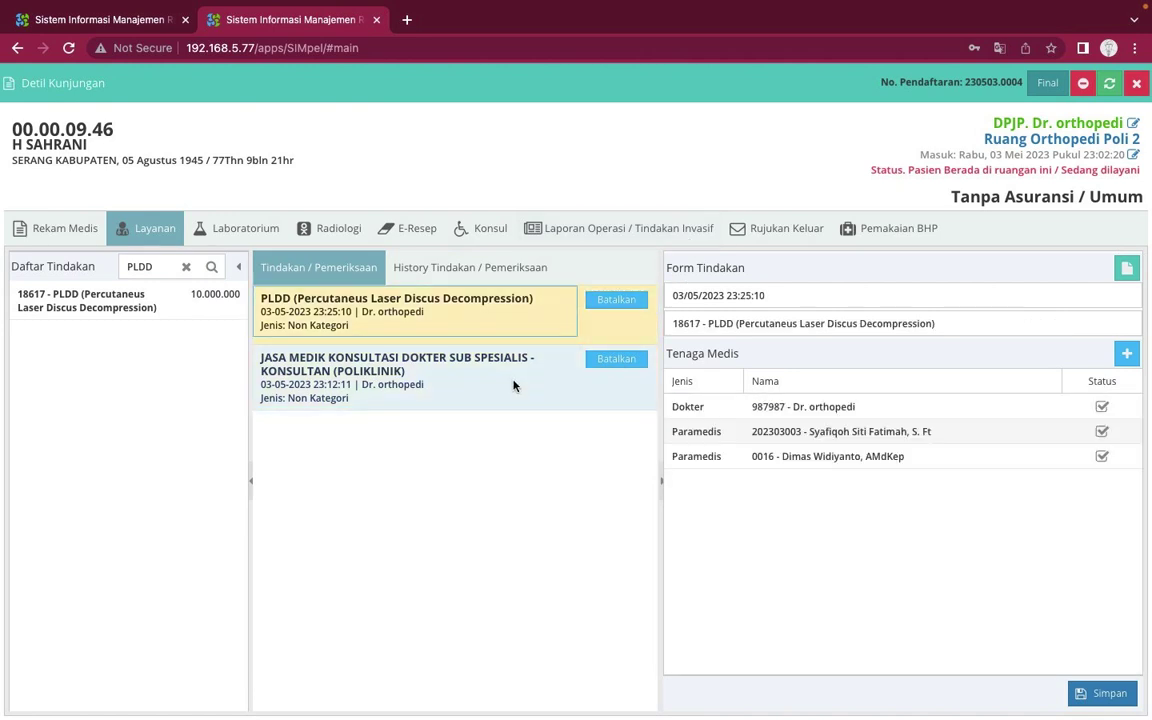
left_click(513, 385)
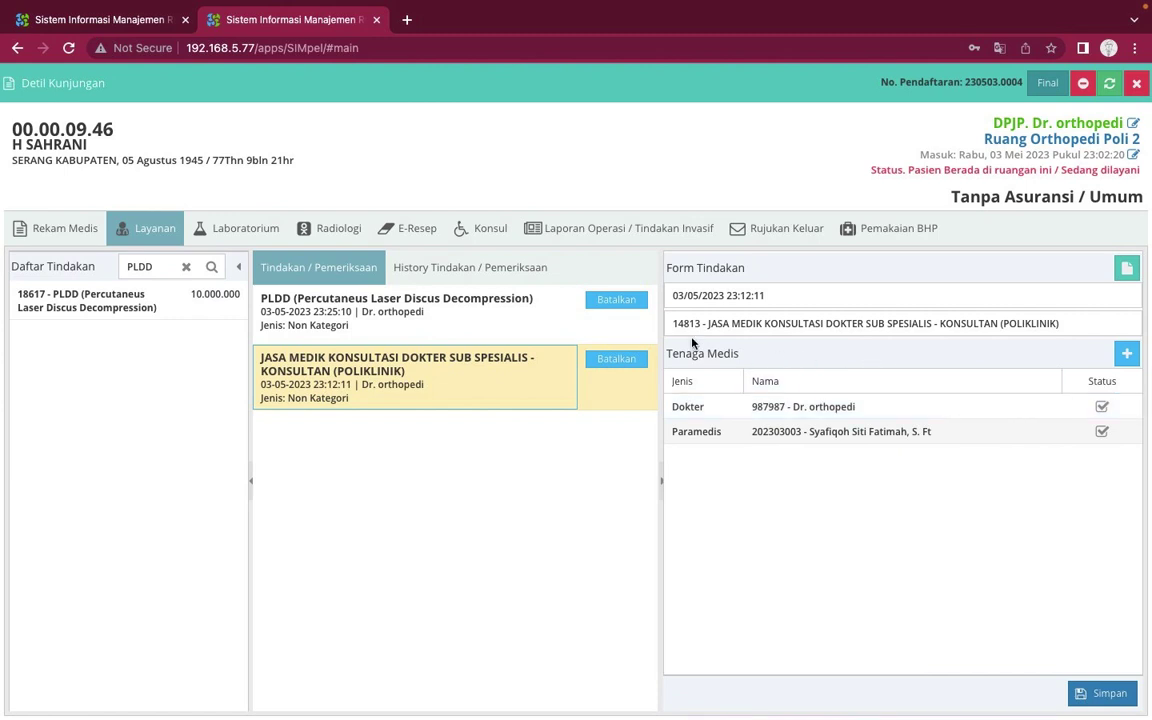
left_click(647, 233)
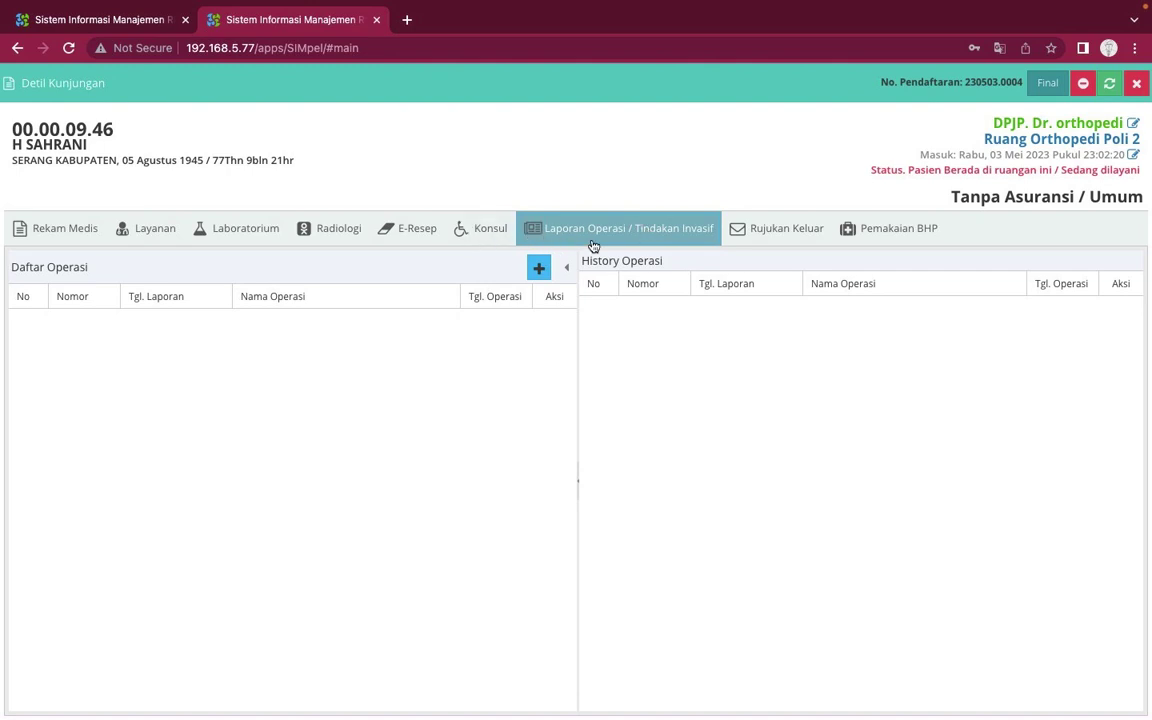
Start a new Laporan Operasi and focus the PLDD procedure entry
left_click(500, 227)
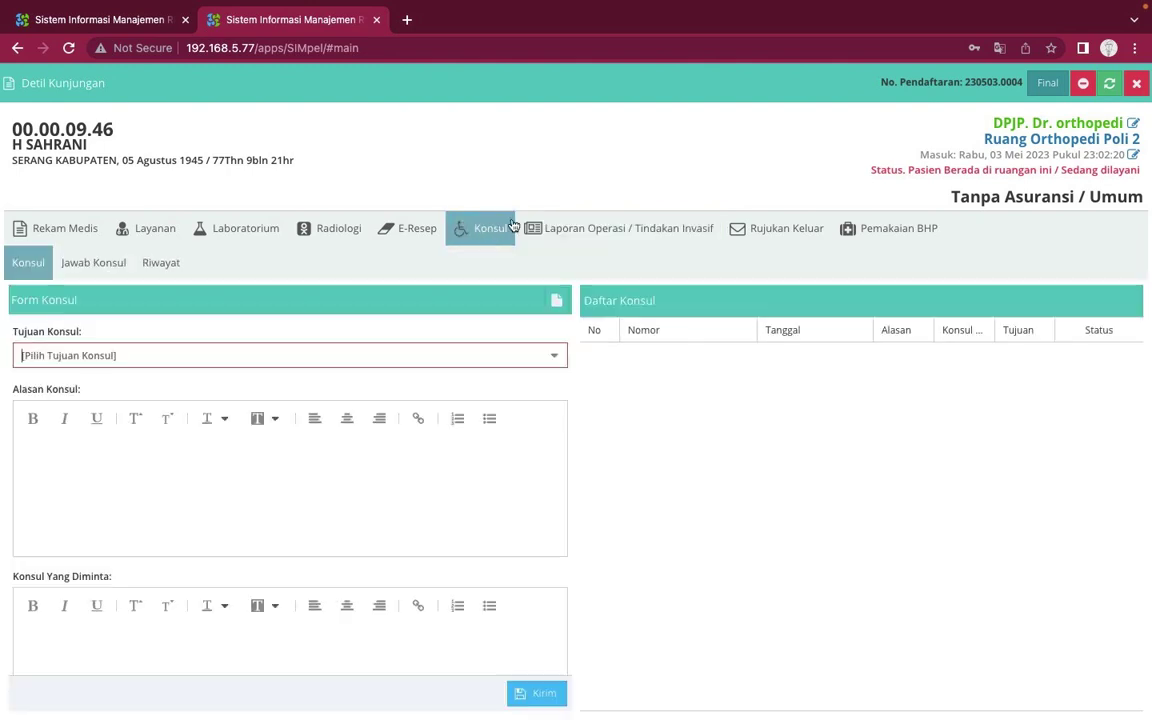
left_click(607, 239)
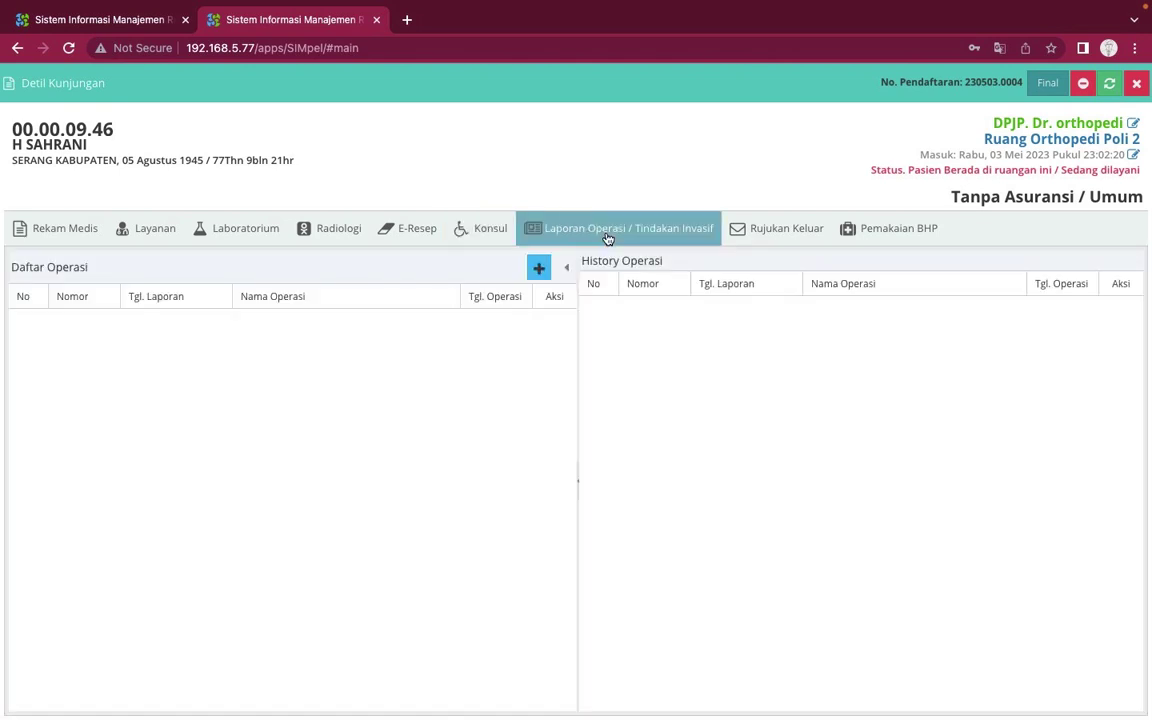
left_click(539, 270)
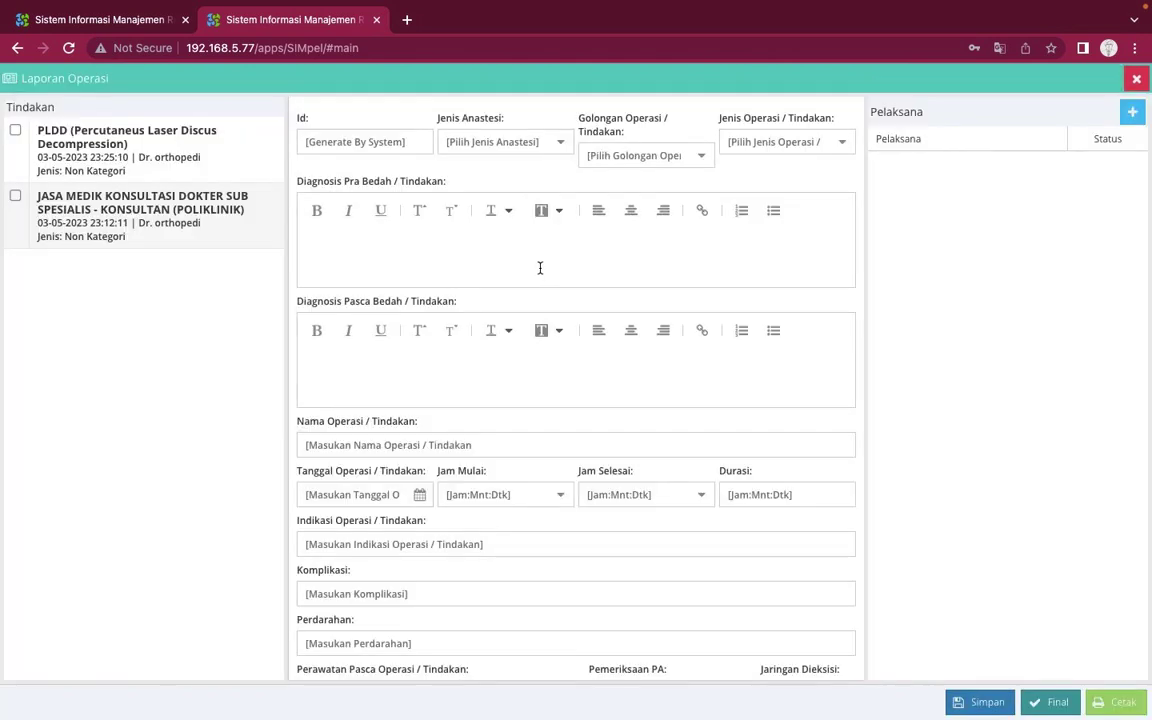
left_click(127, 217)
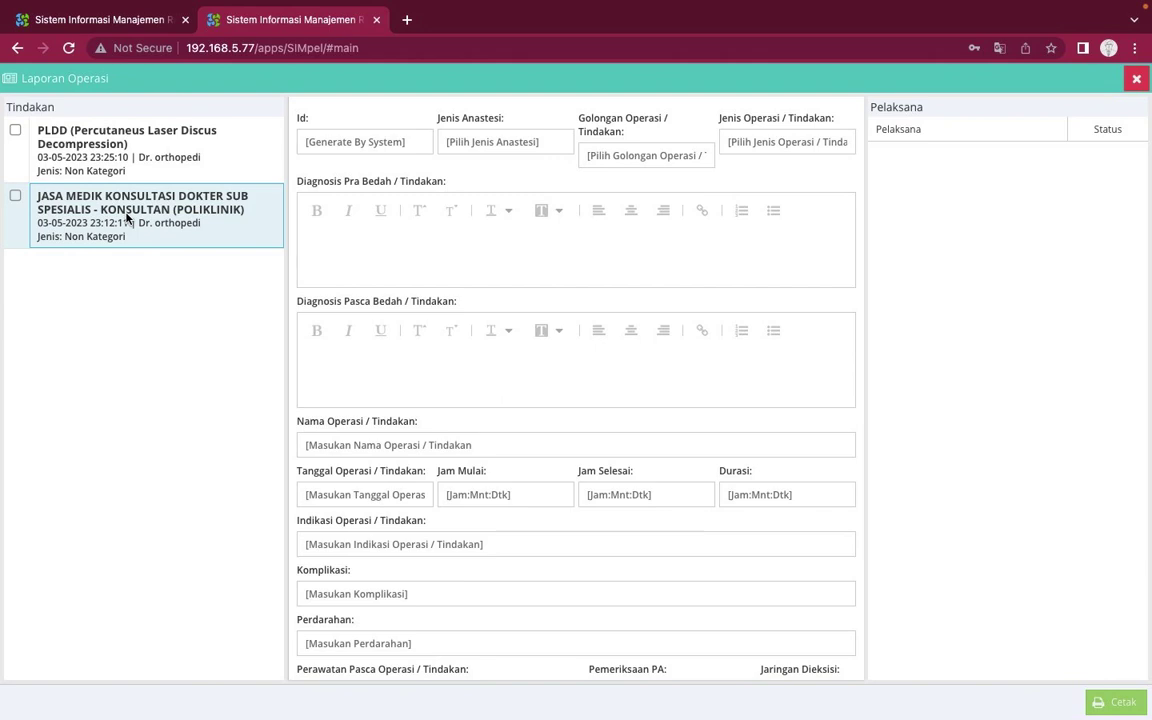
left_click(140, 158)
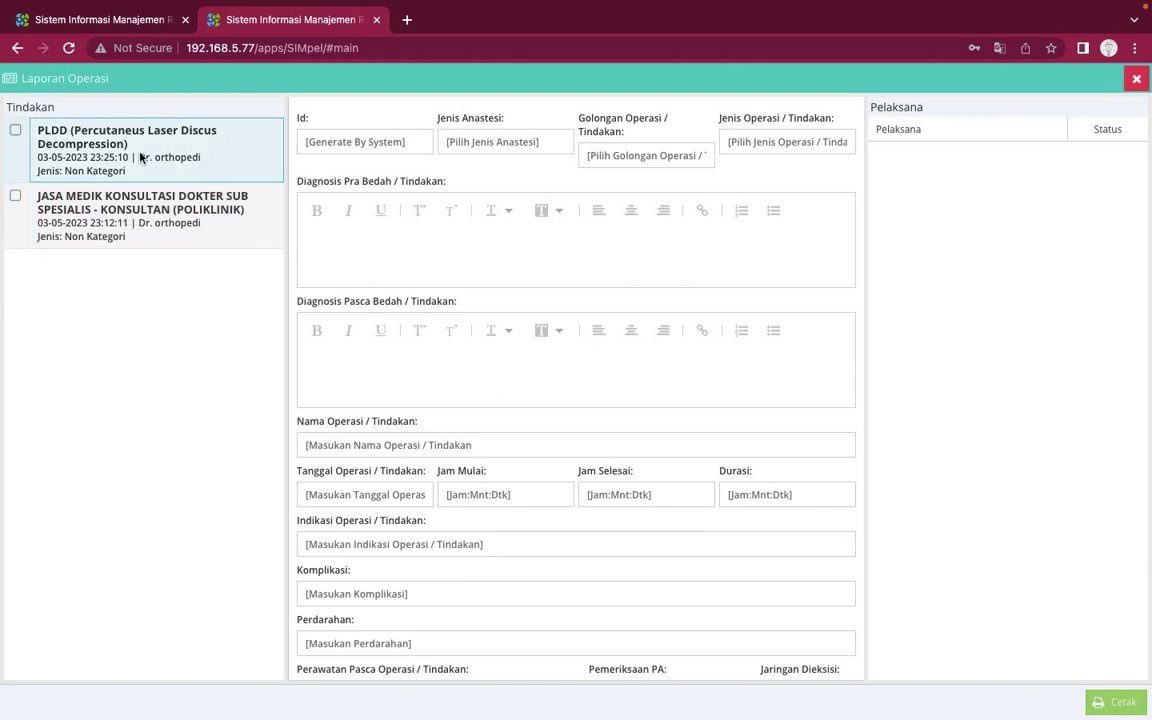
Tick PLDD and choose Lokal anaesthesia, Khusus operation class and Emergensi operation type
left_click(16, 130)
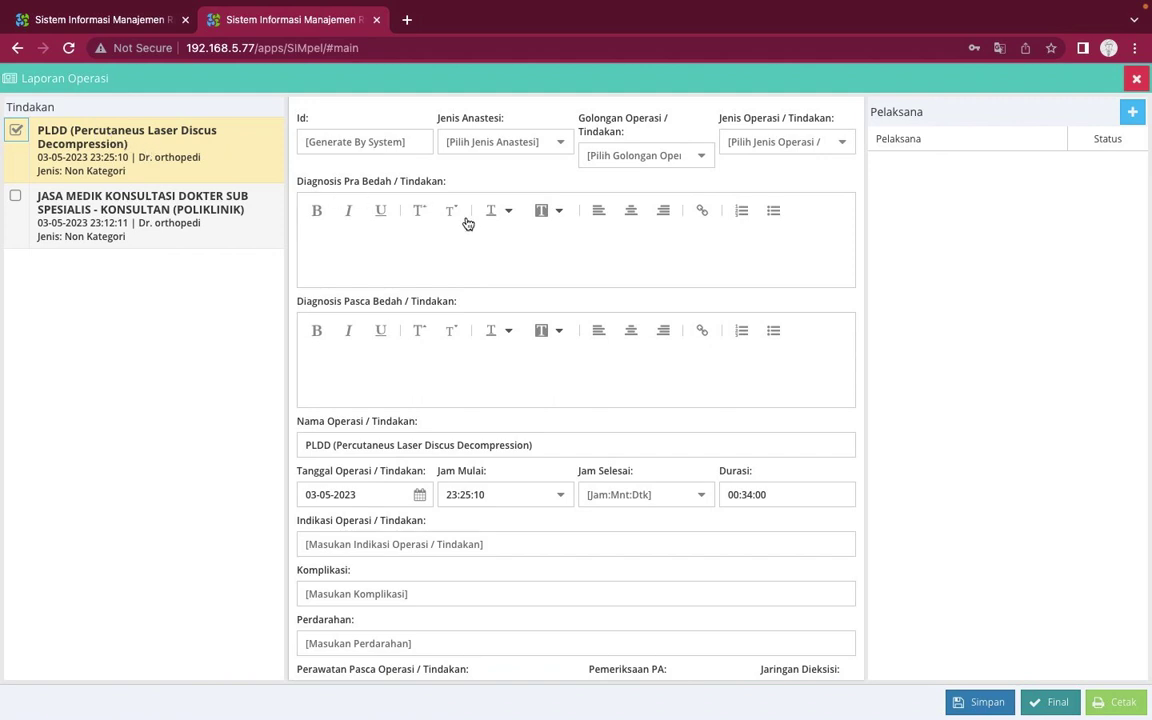
left_click(560, 145)
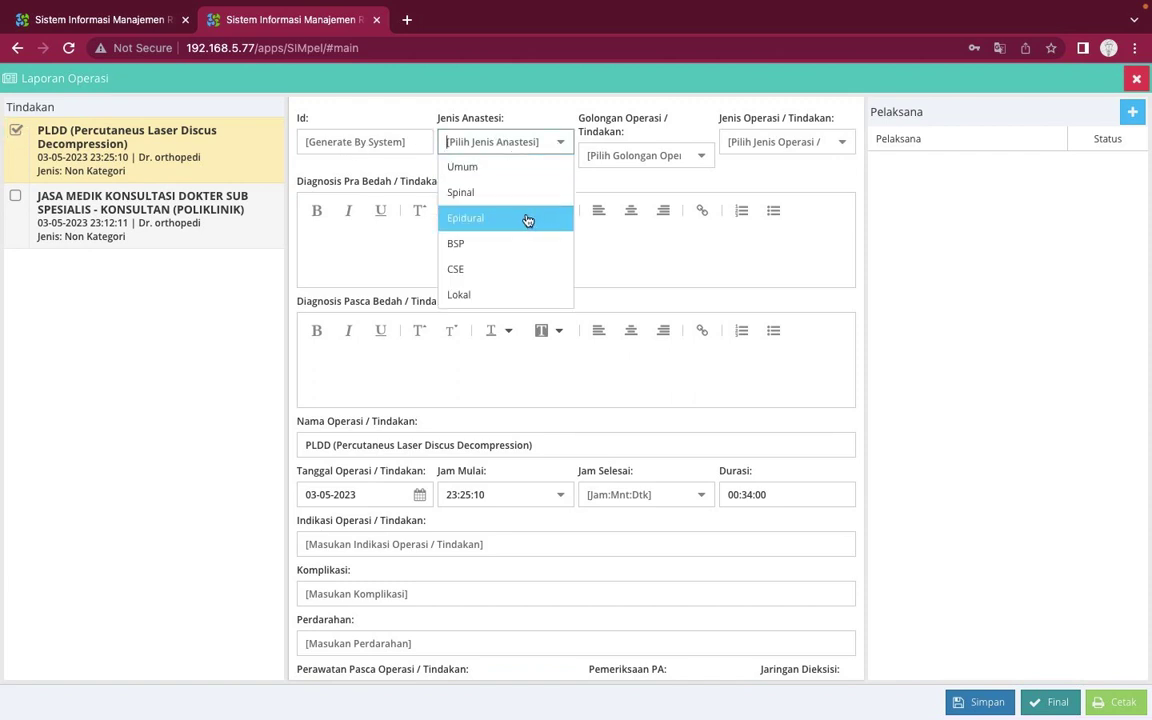
left_click(517, 298)
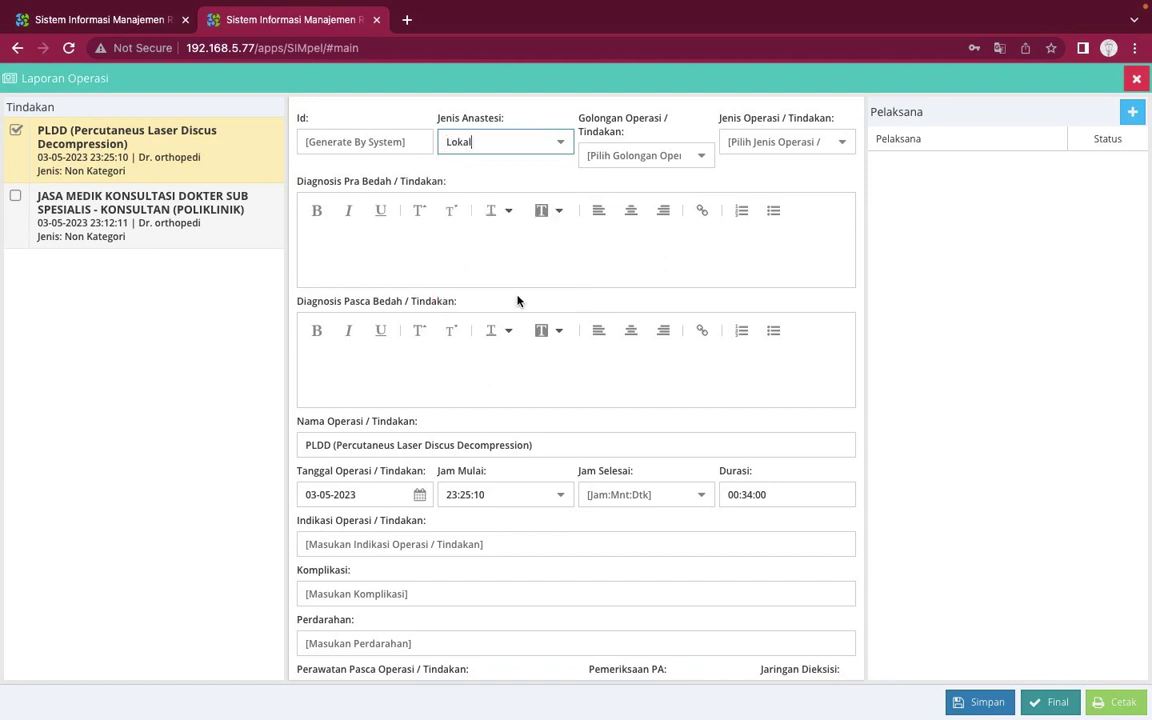
left_click(702, 157)
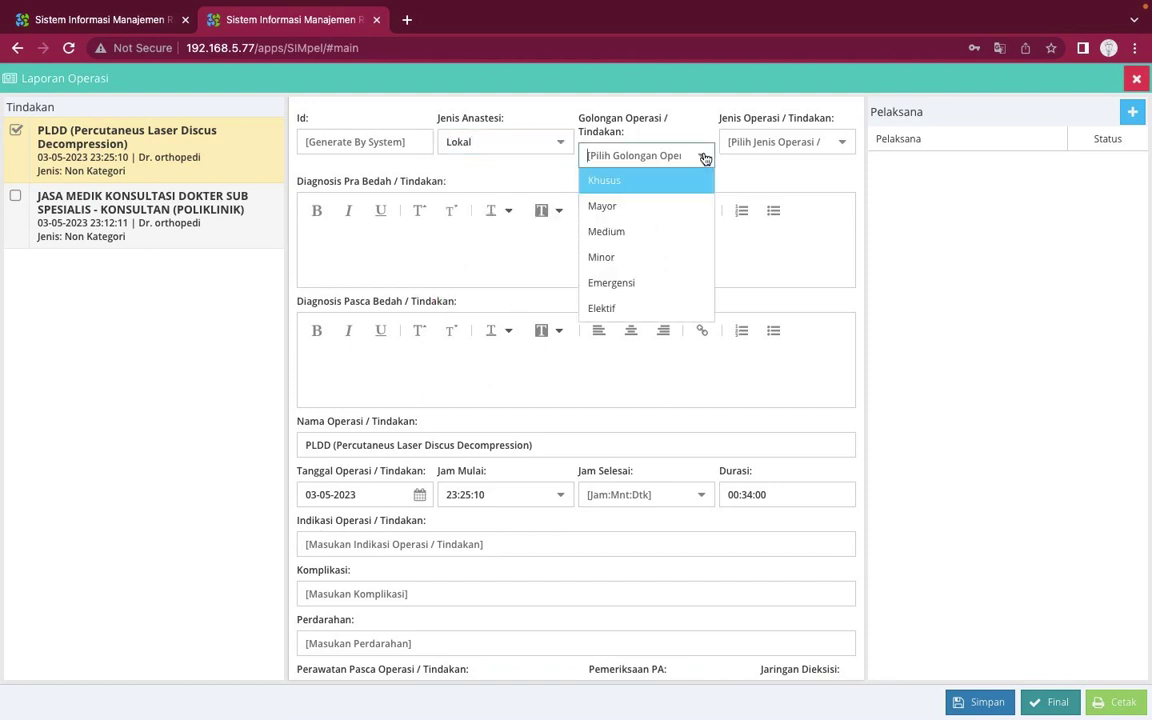
left_click(666, 189)
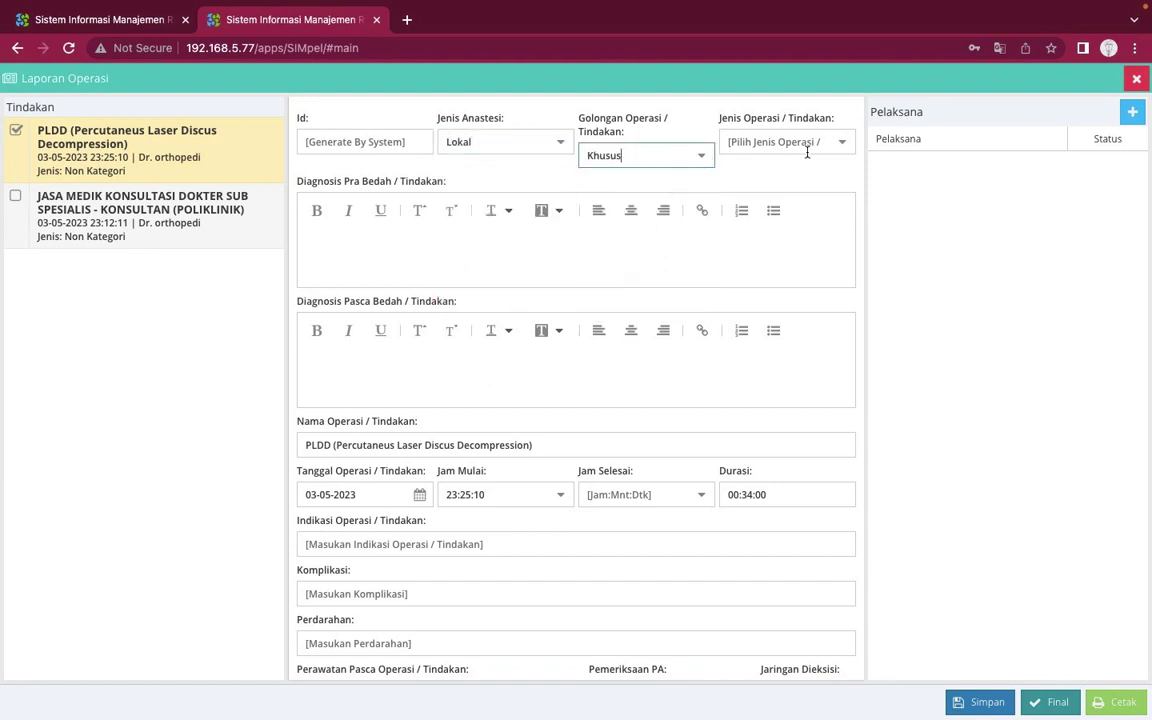
left_click(838, 145)
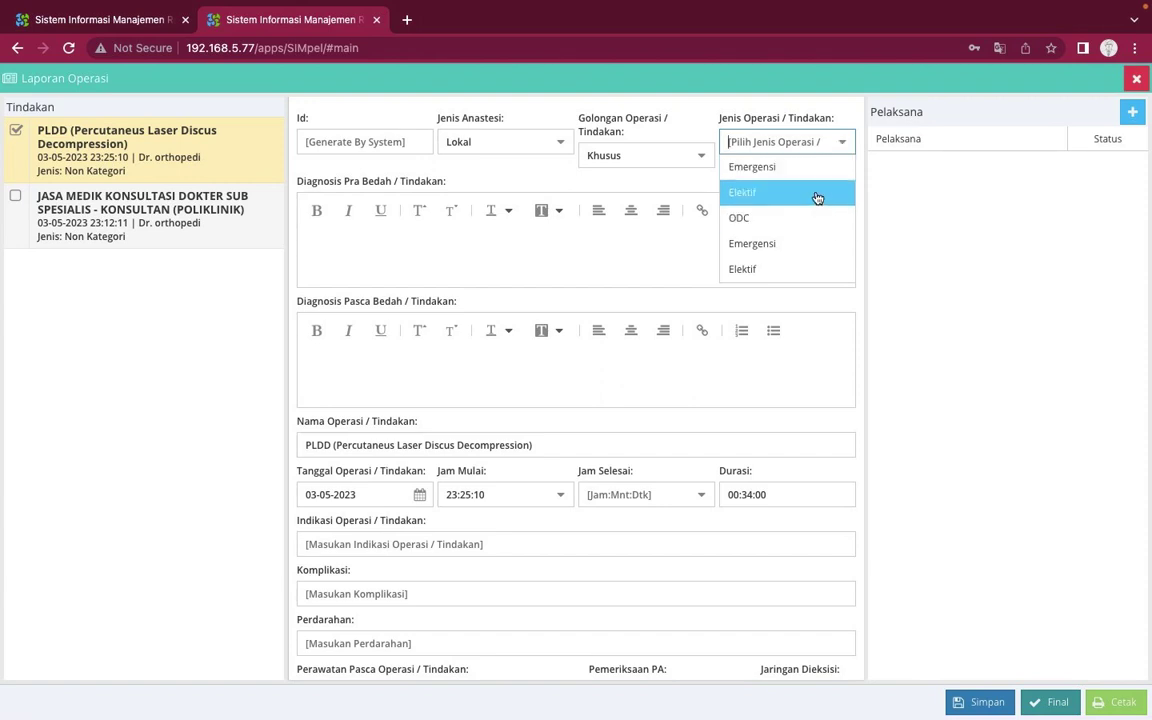
left_click(804, 244)
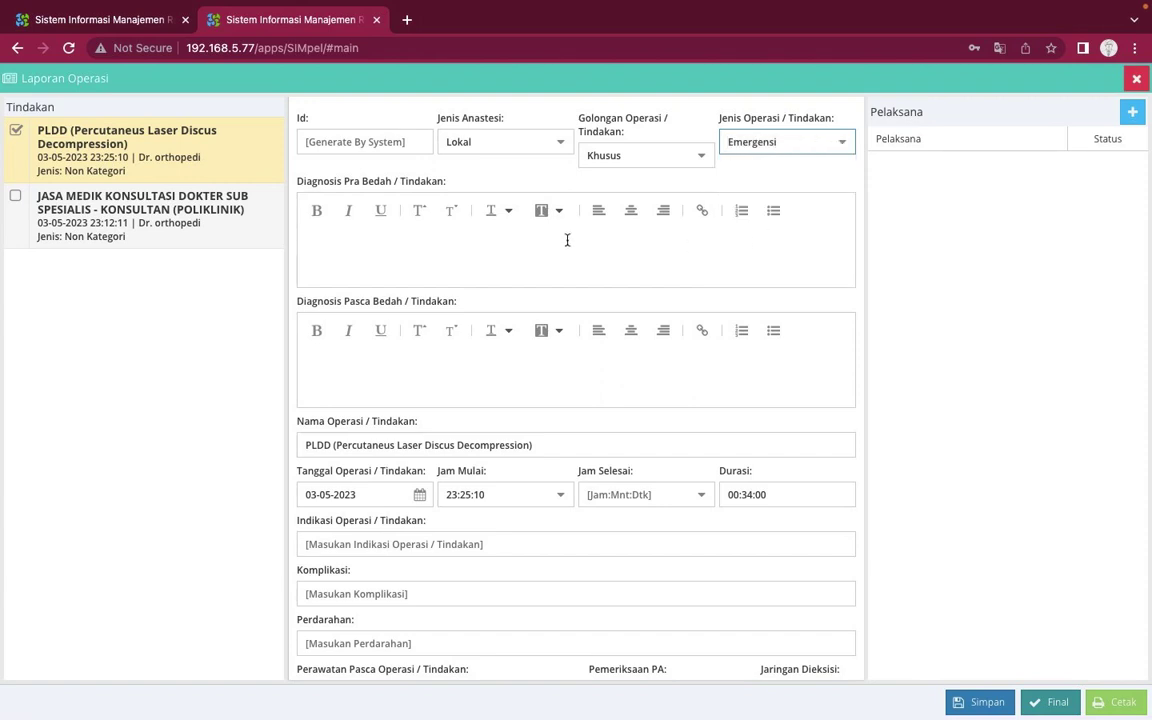
left_click(567, 240)
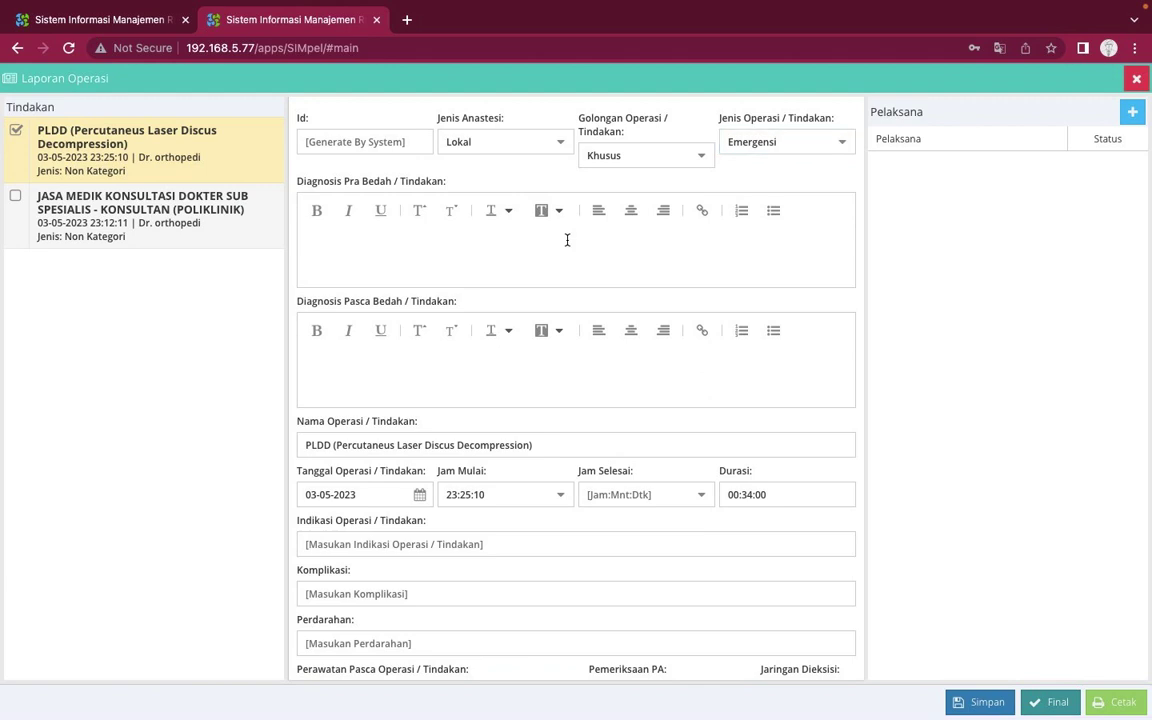
Enter 'DIAGNOSIS PRA BEDAH TINDAKAN' as pre-surgery and 'PASCA BEDAH TINDAKAN' as post-surgery diagnosis
type("DIAGNOSIS PRA BEDAH T")
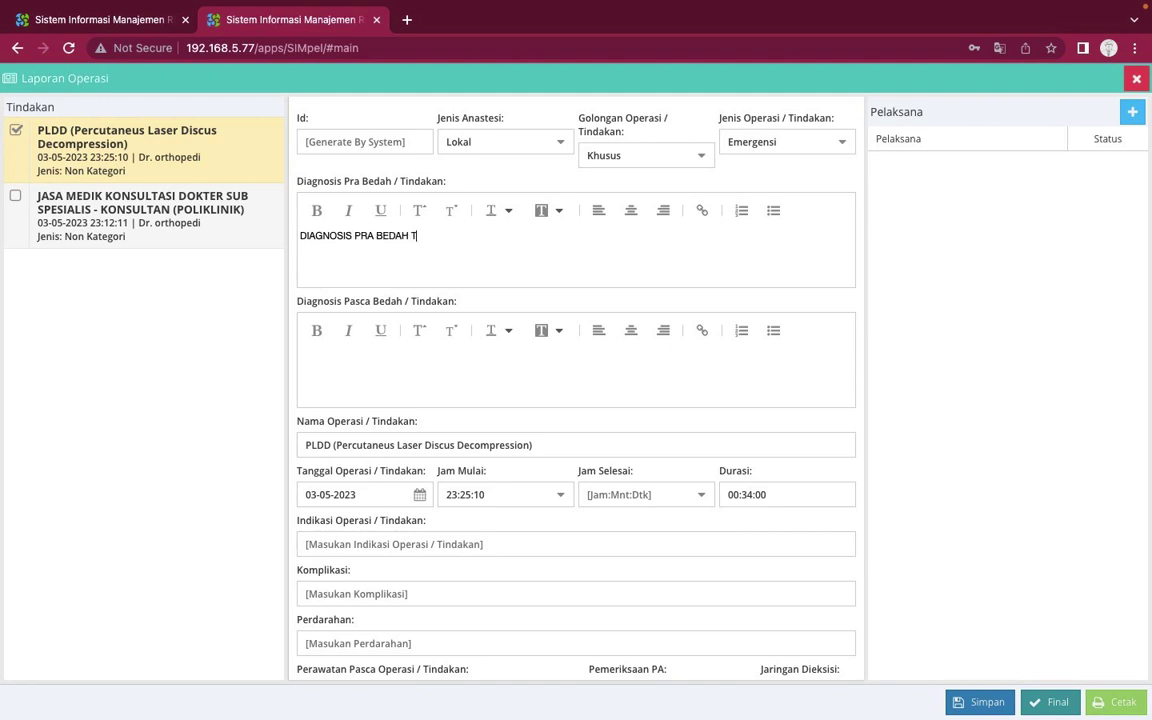
type("INDAKAN")
left_click(473, 349)
type("PASCA BEDAH T")
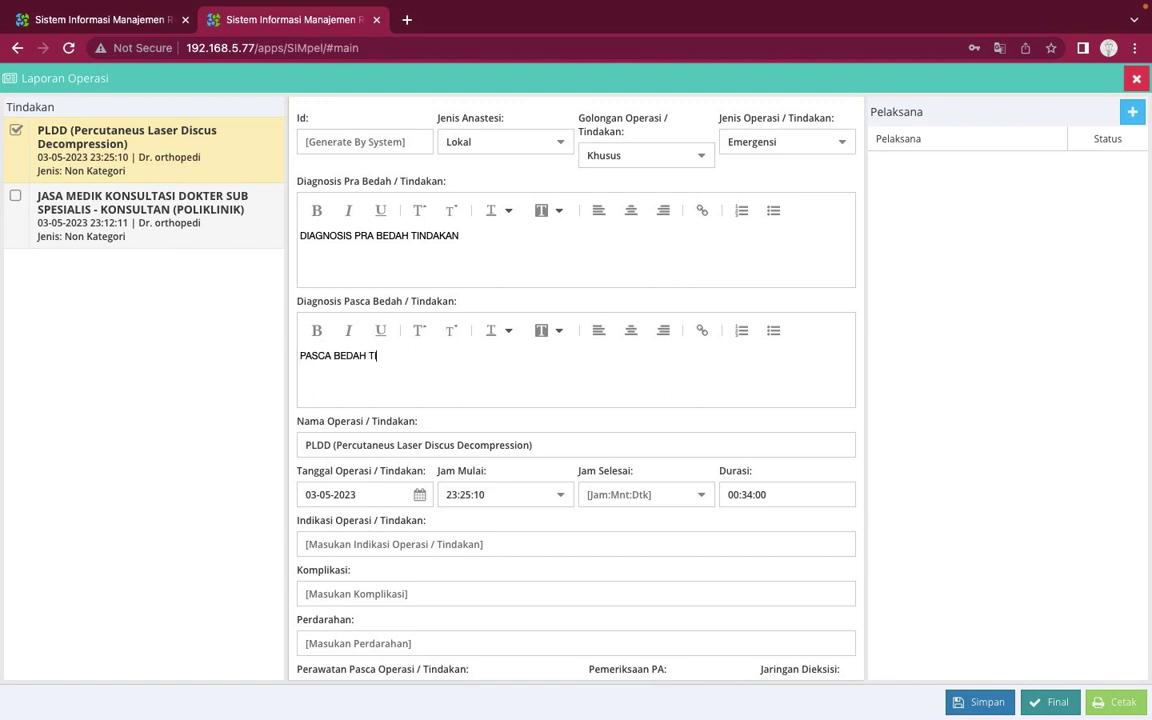
type("INDAKAN")
Set the operation end time (Jam Selesai) to 00:00:00
scroll(478, 435, "down", 2)
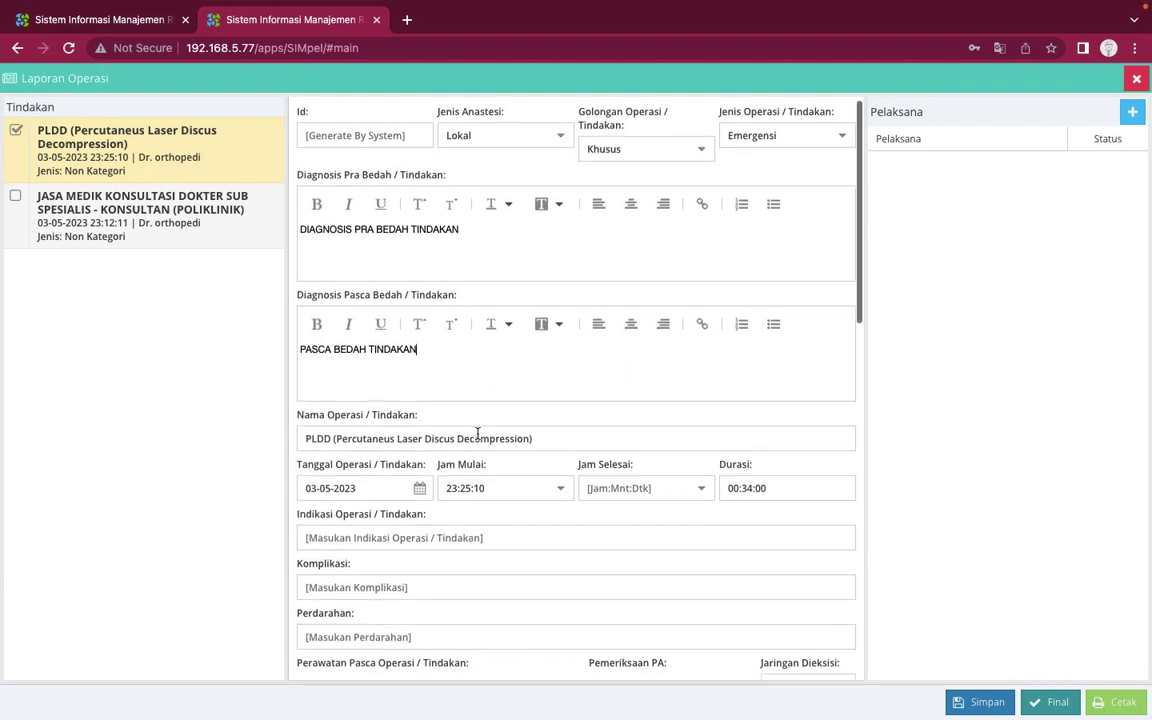
scroll(506, 366, "down", 2)
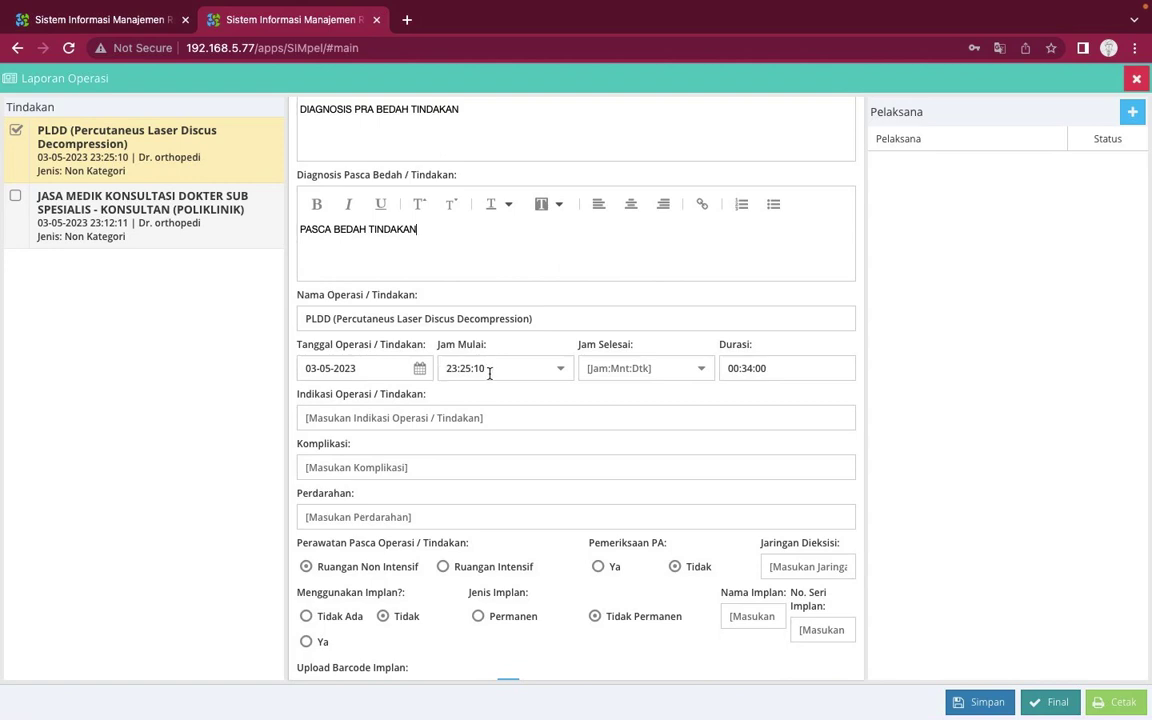
left_click(703, 368)
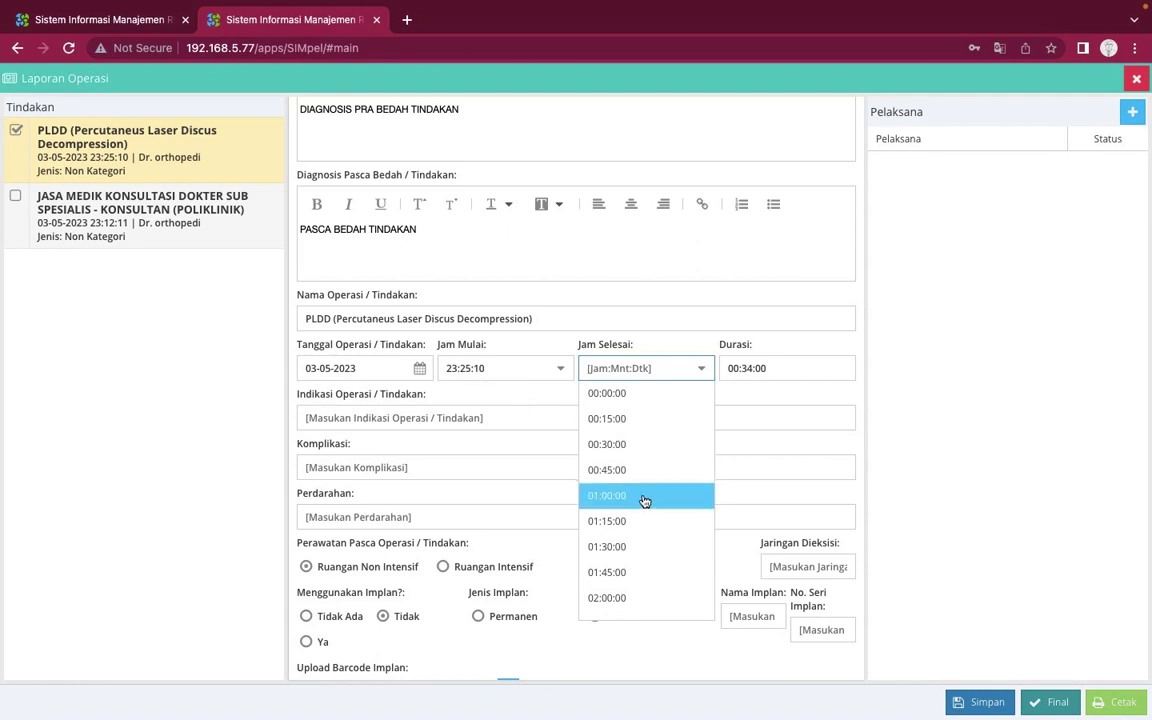
scroll(648, 543, "down", 1)
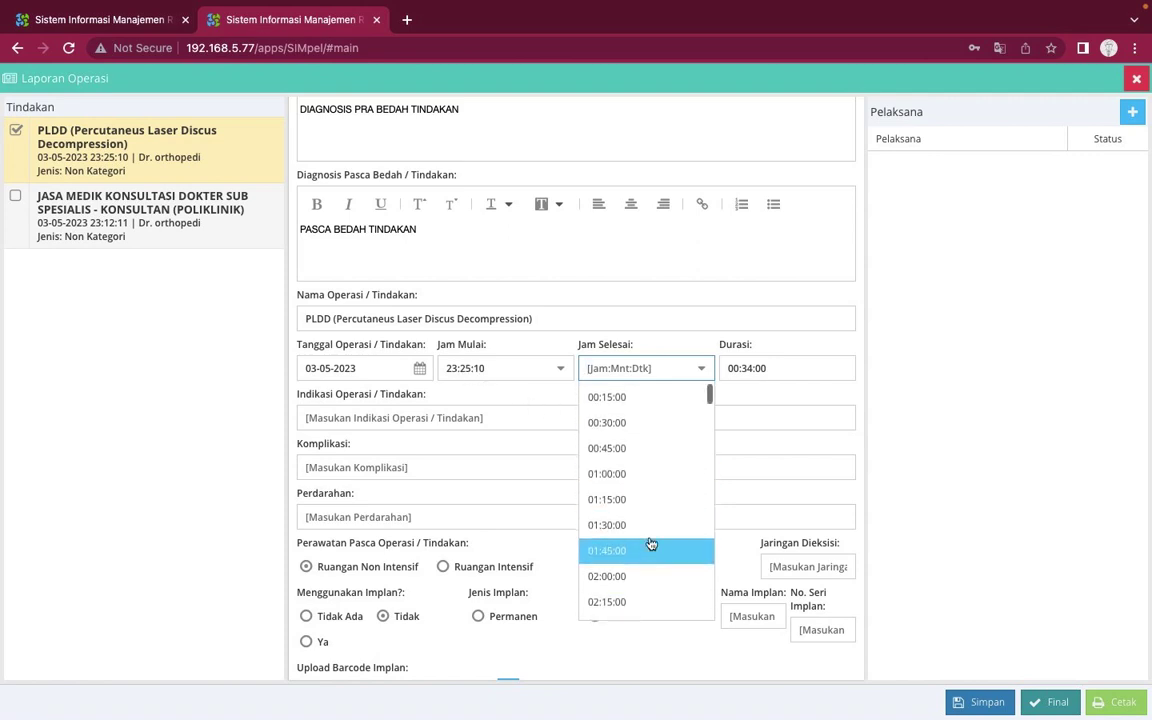
scroll(651, 543, "up", 1)
scroll(651, 543, "down", 2)
scroll(651, 543, "down", 2)
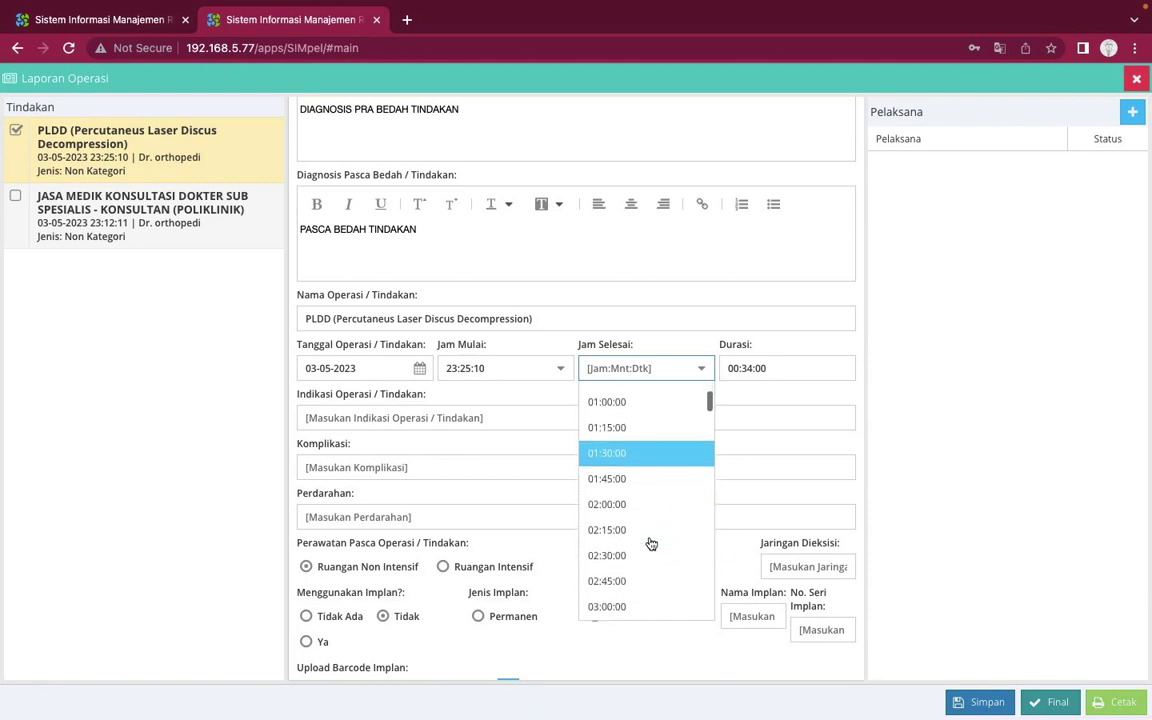
scroll(651, 543, "up", 3)
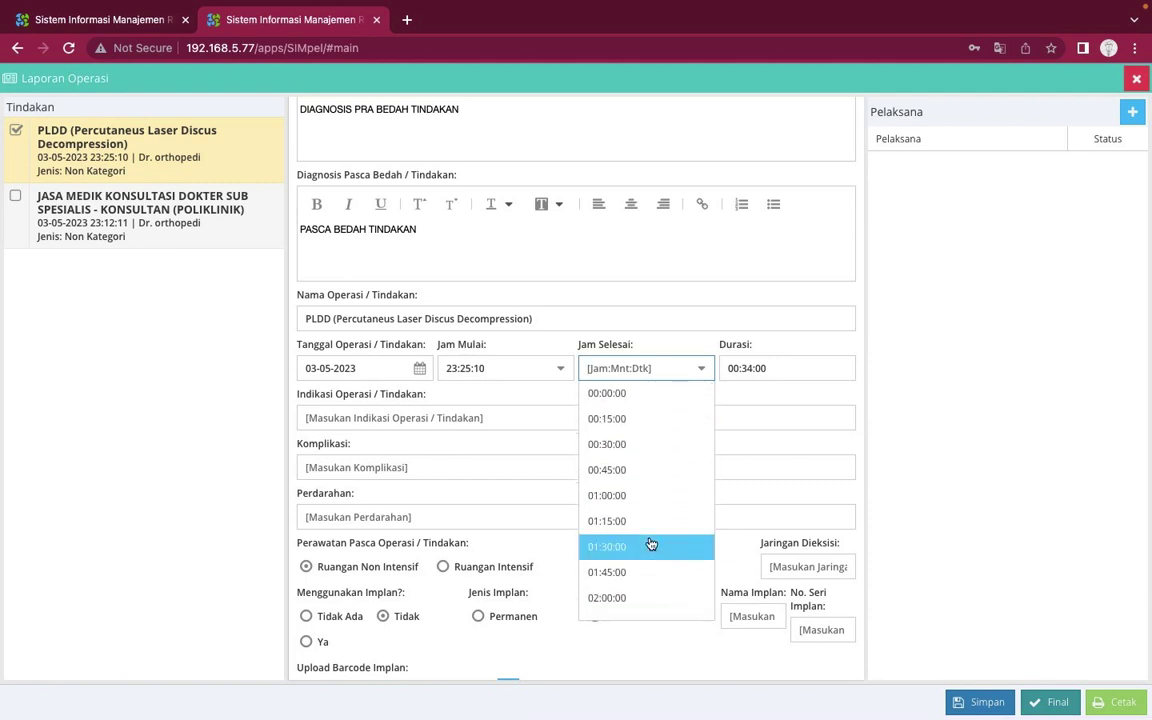
left_click(628, 398)
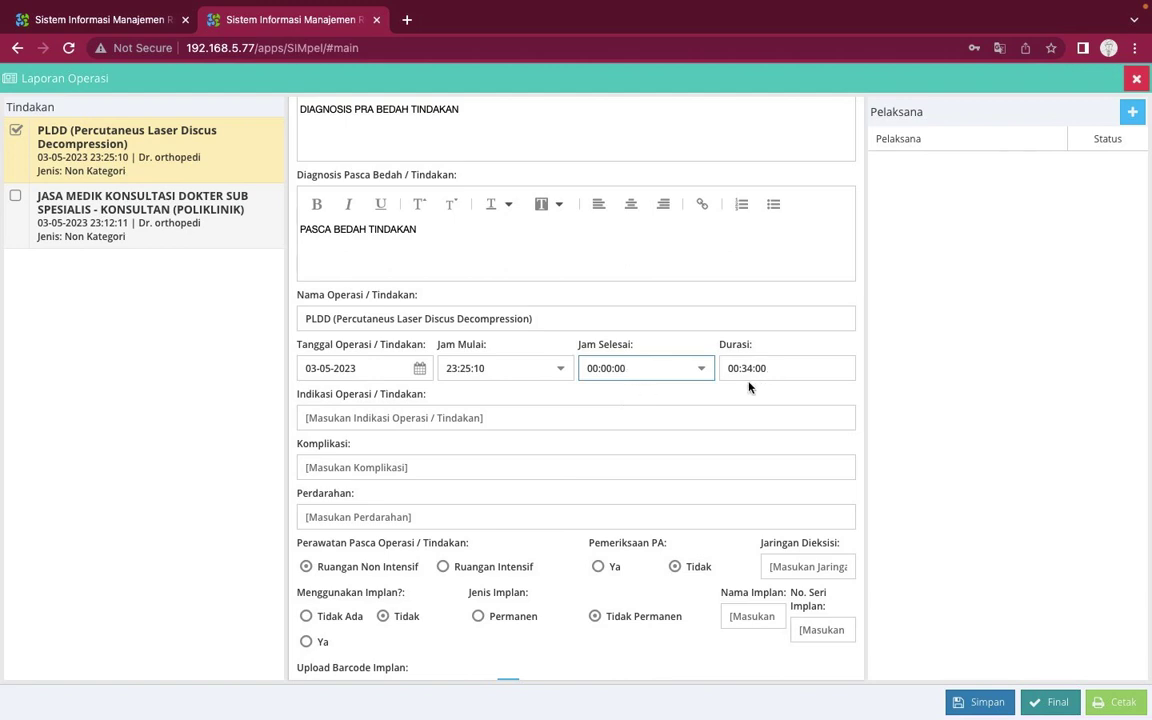
Enter SEHAT as the operation indication and TIDAK ADA for complications and bleeding
left_click(503, 418)
type("SEHAT")
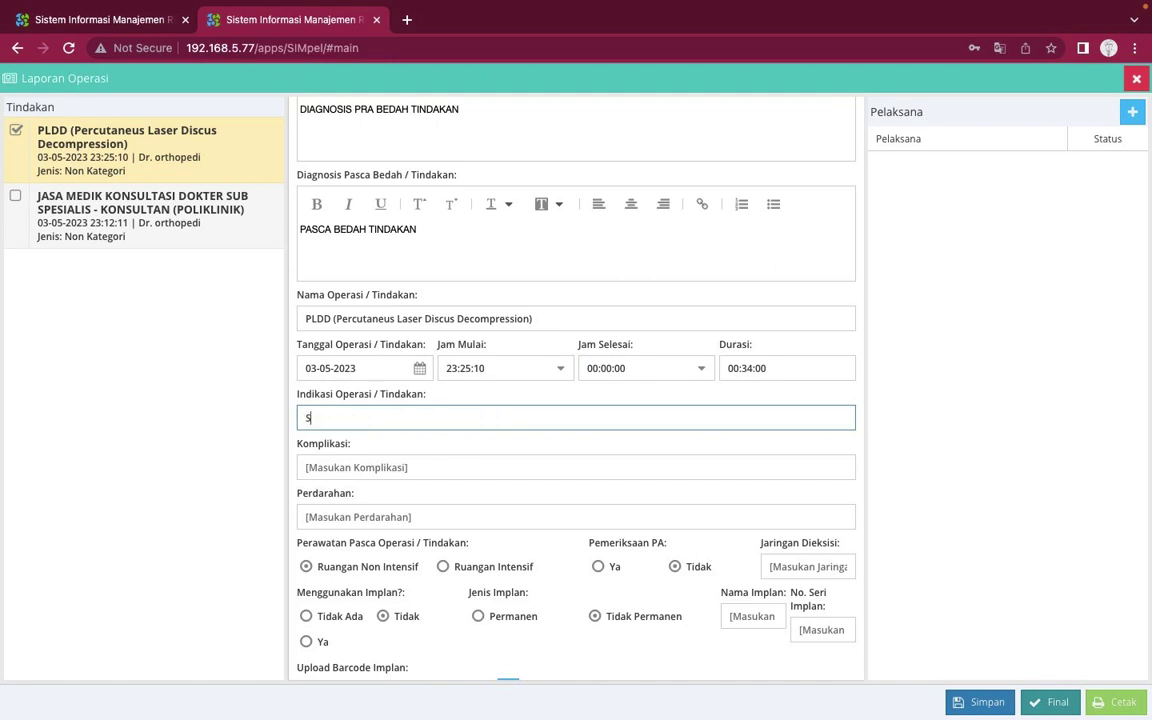
left_click(450, 465)
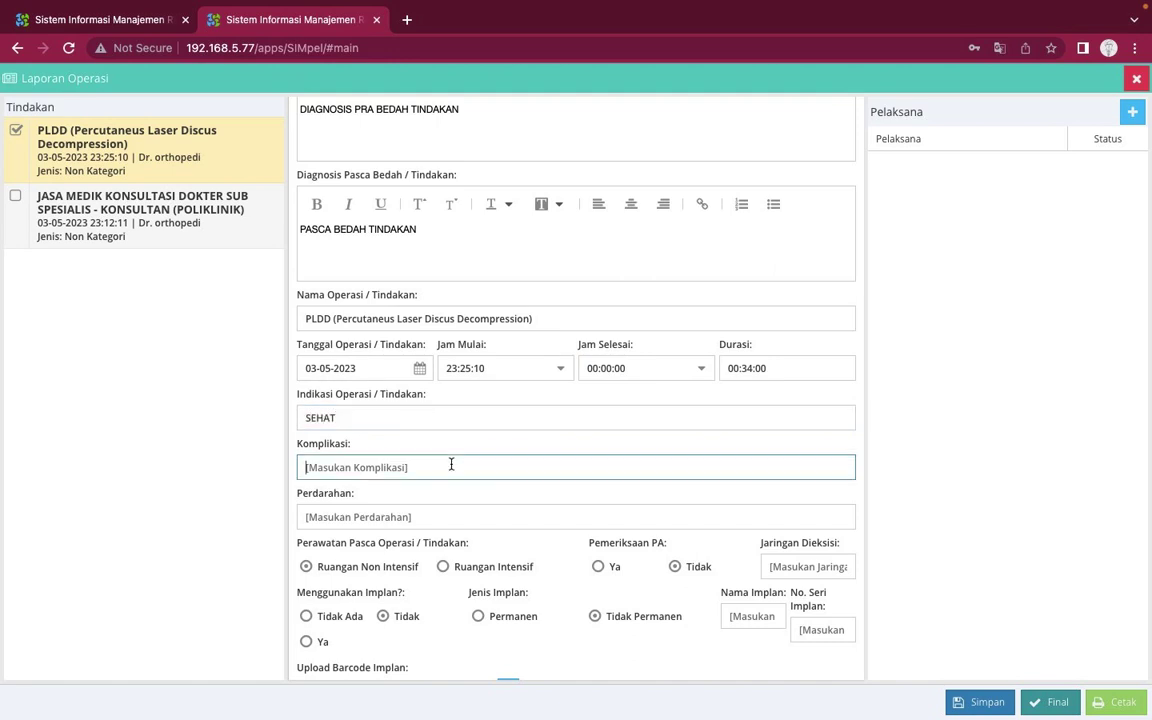
type("TIDAK ADA")
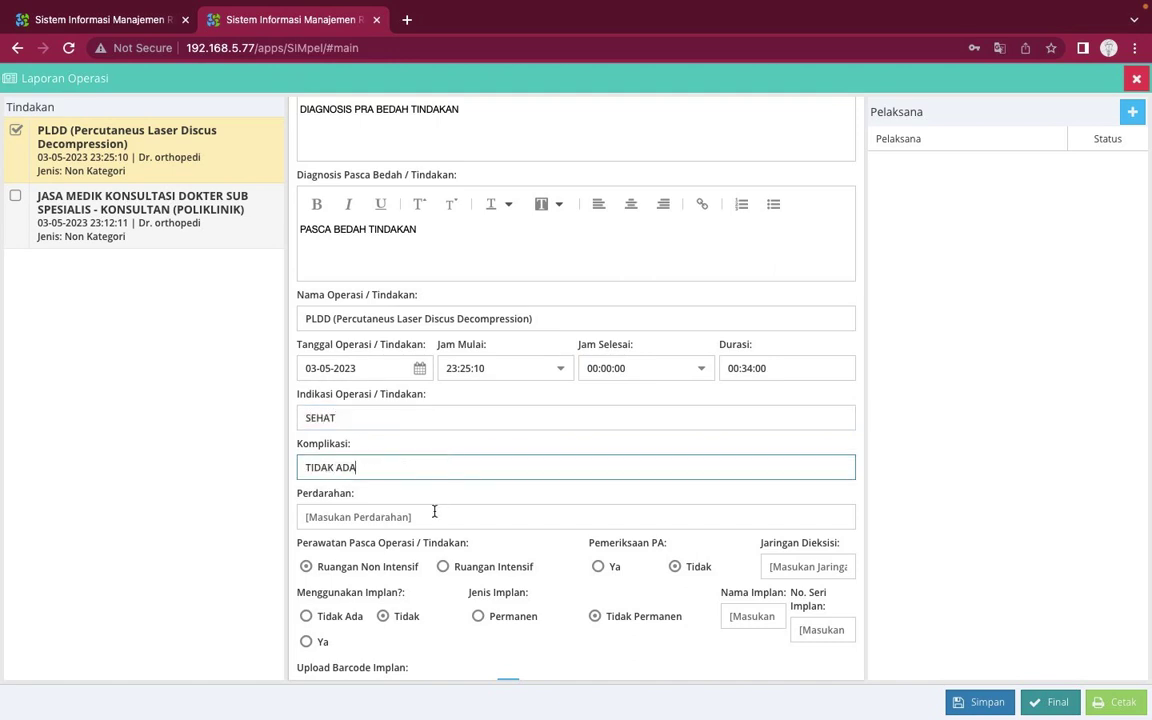
left_click(430, 517)
type("TIDAK ADA")
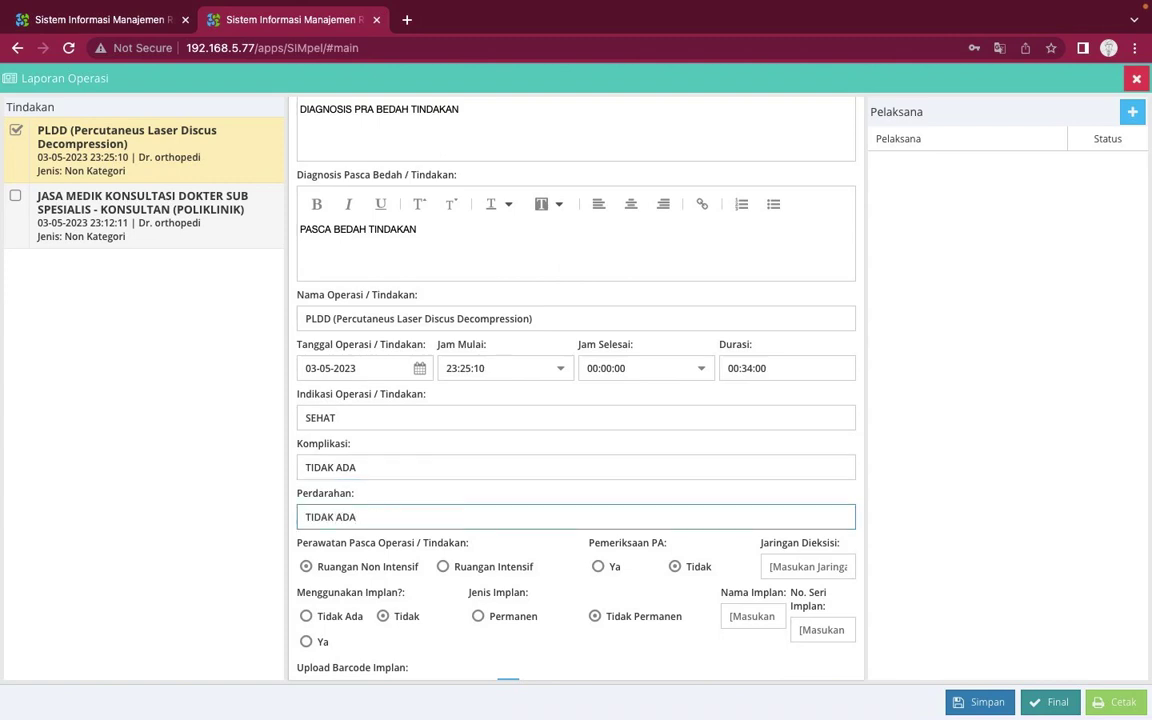
scroll(576, 390, "down", 3)
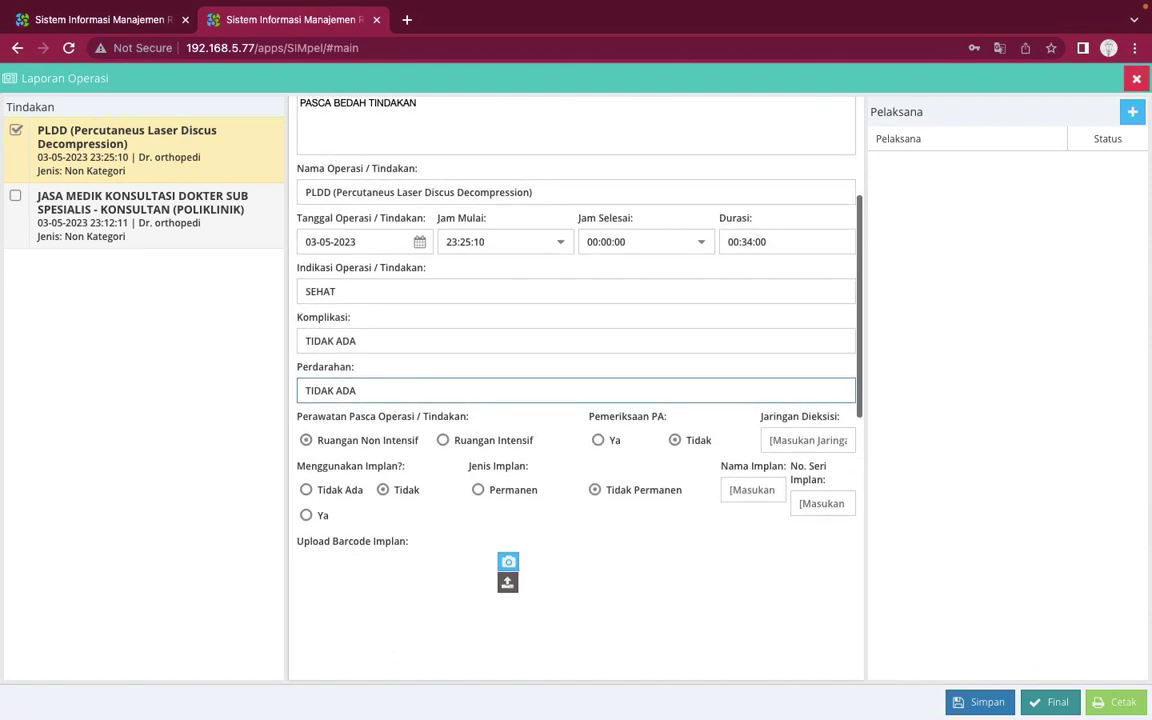
scroll(576, 390, "down", 1)
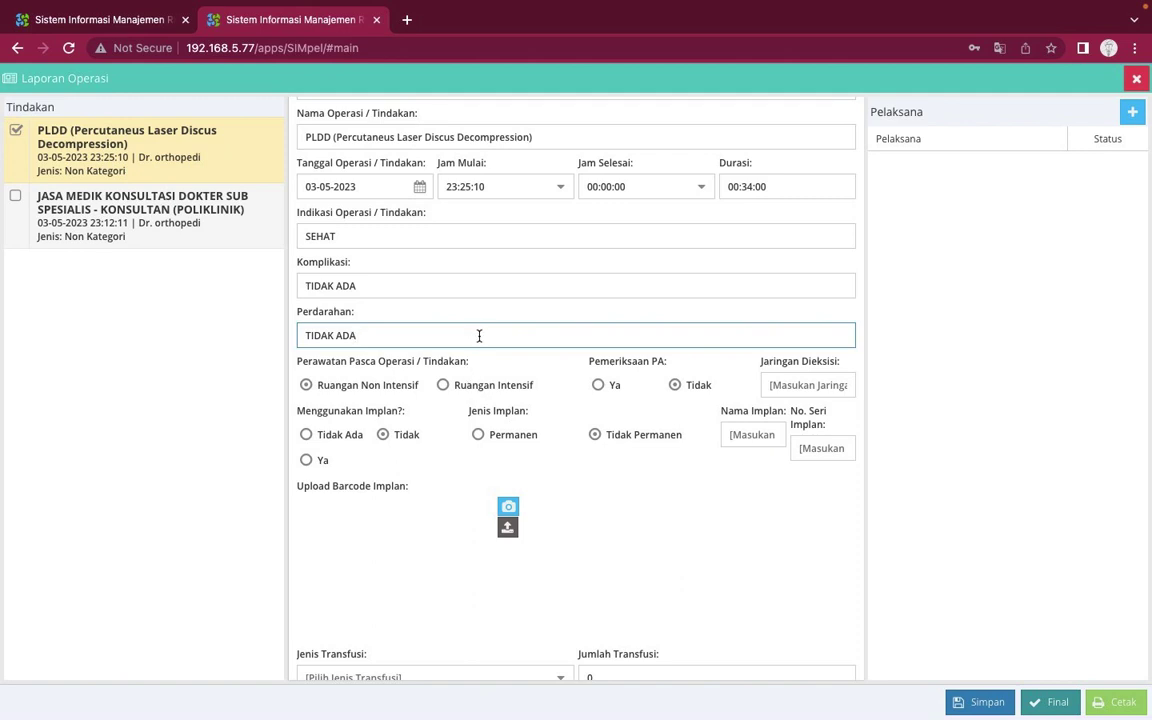
scroll(479, 336, "down", 1)
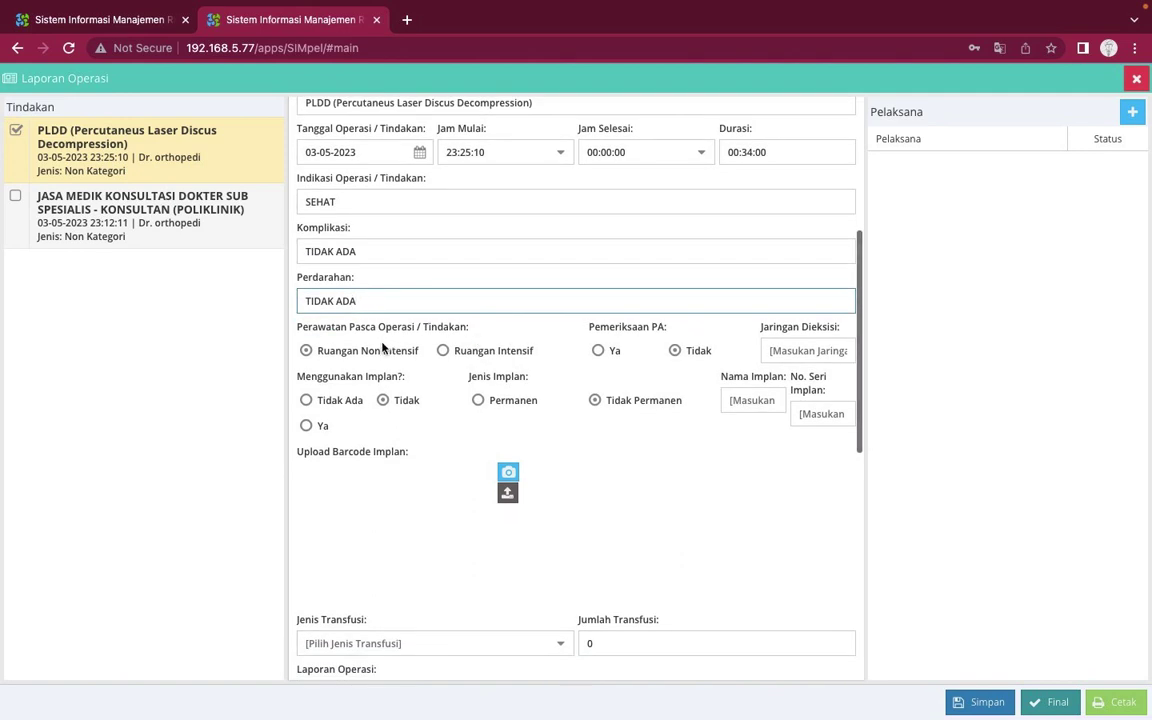
scroll(431, 435, "down", 2)
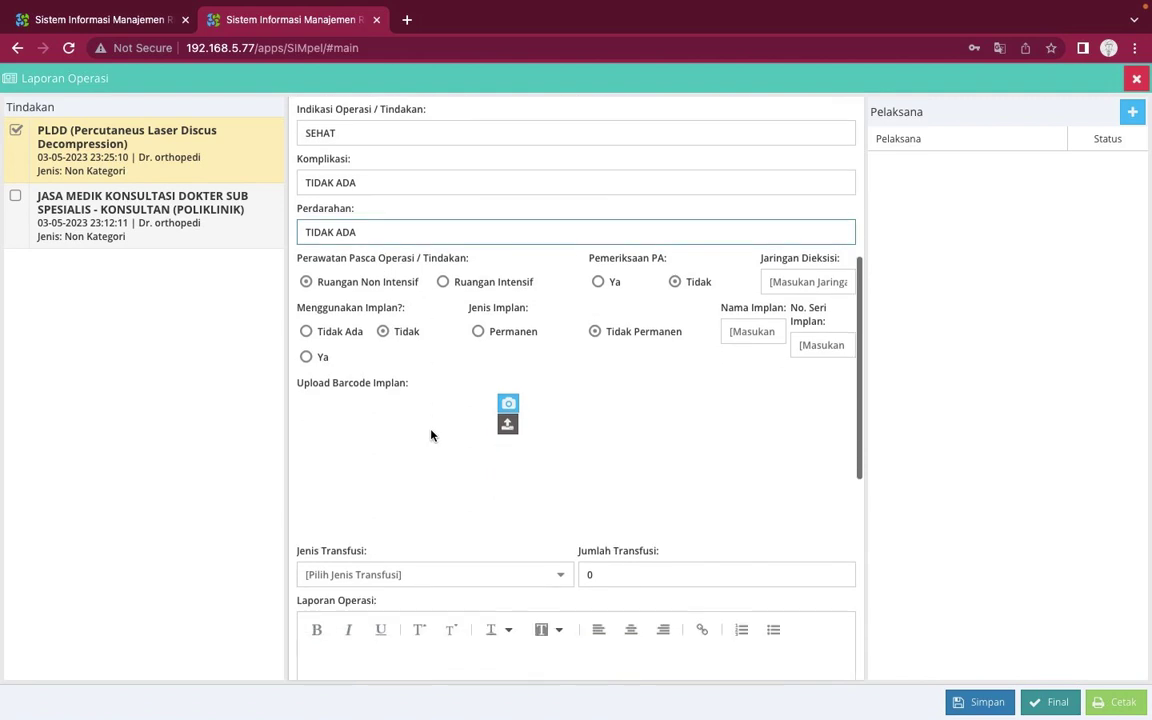
Start an implant barcode image upload, then cancel the file picker without choosing a file
left_click(507, 424)
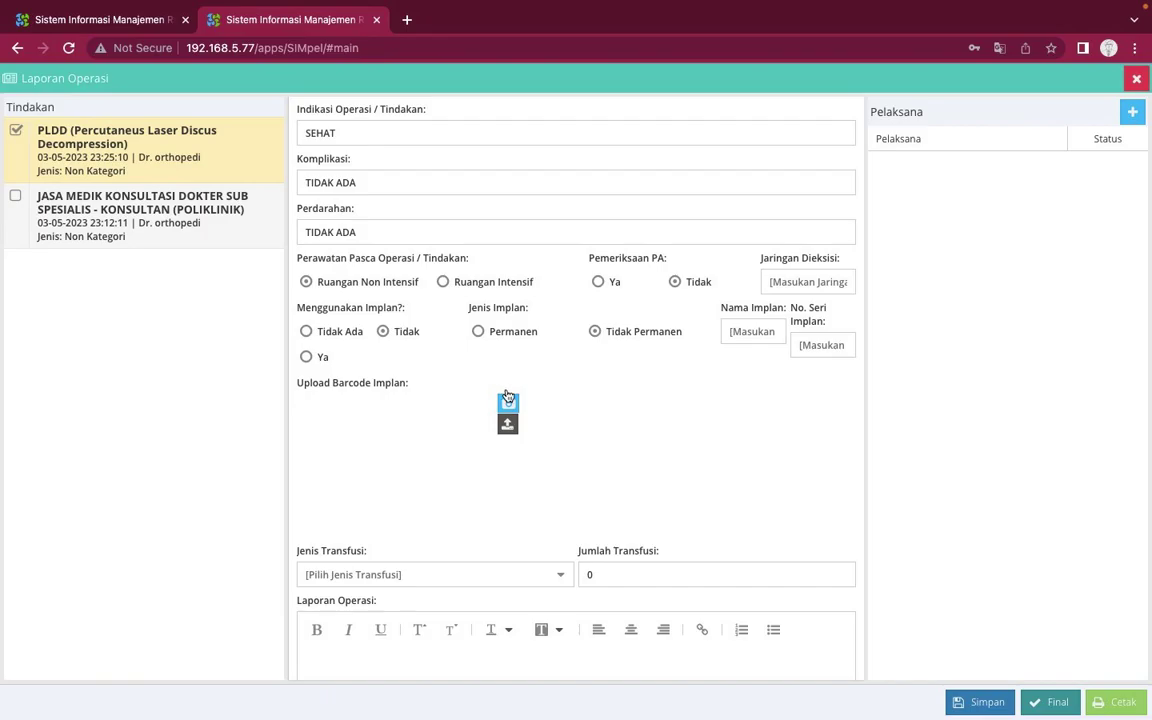
left_click(507, 399)
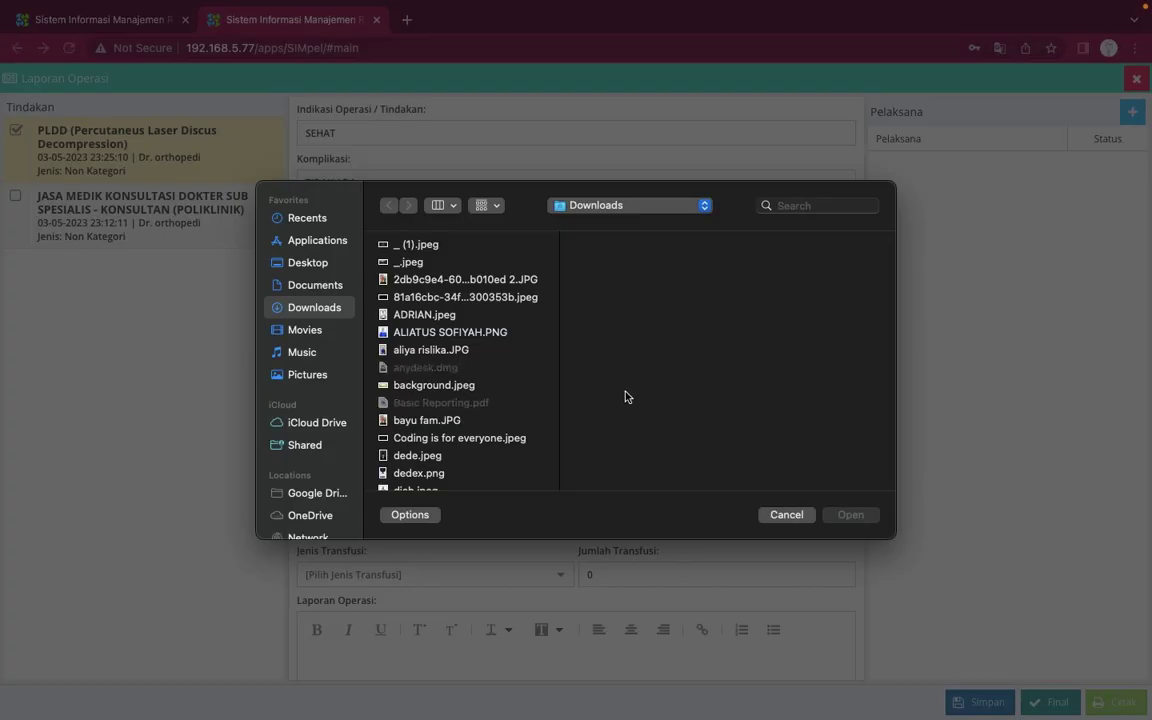
left_click(787, 514)
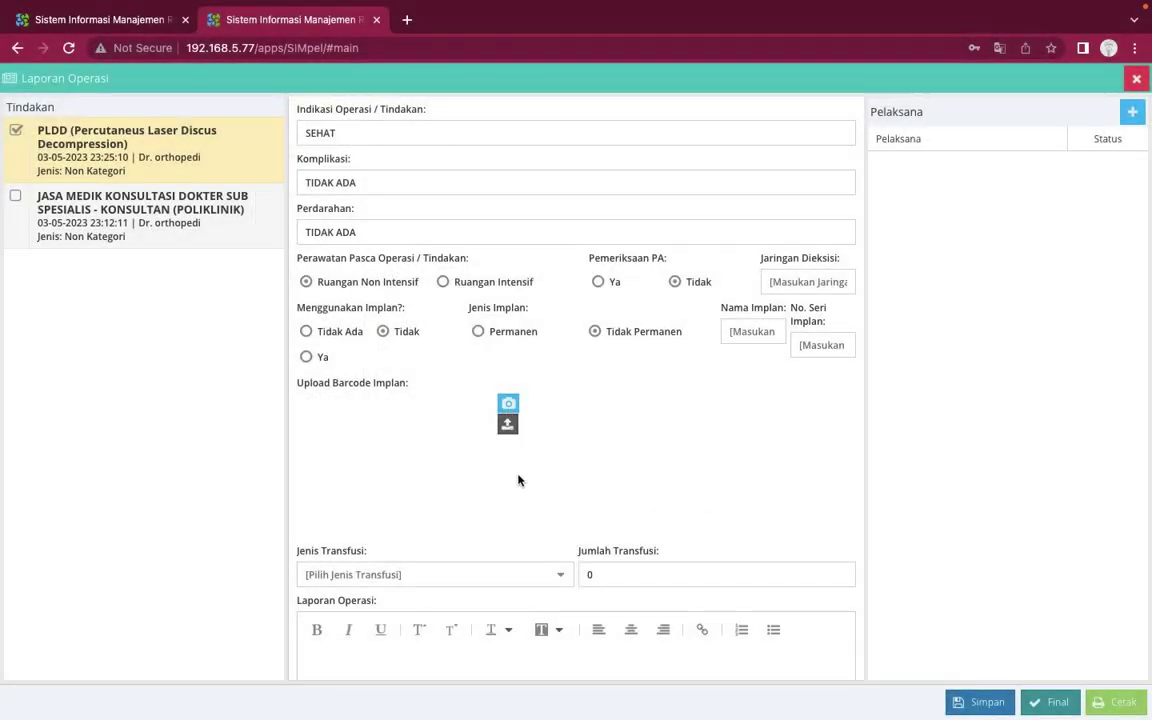
Set the transfusion type (Jenis Transfusi) to Trombosit Concentrate
scroll(518, 480, "down", 2)
scroll(516, 480, "down", 2)
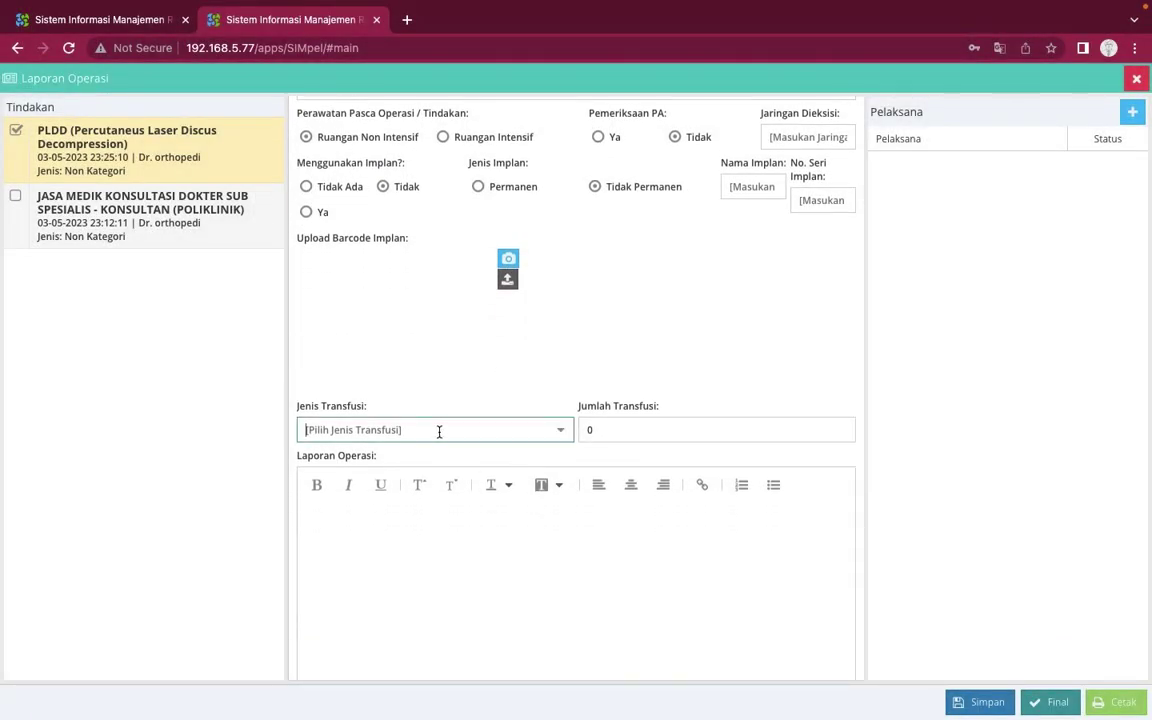
left_click(558, 432)
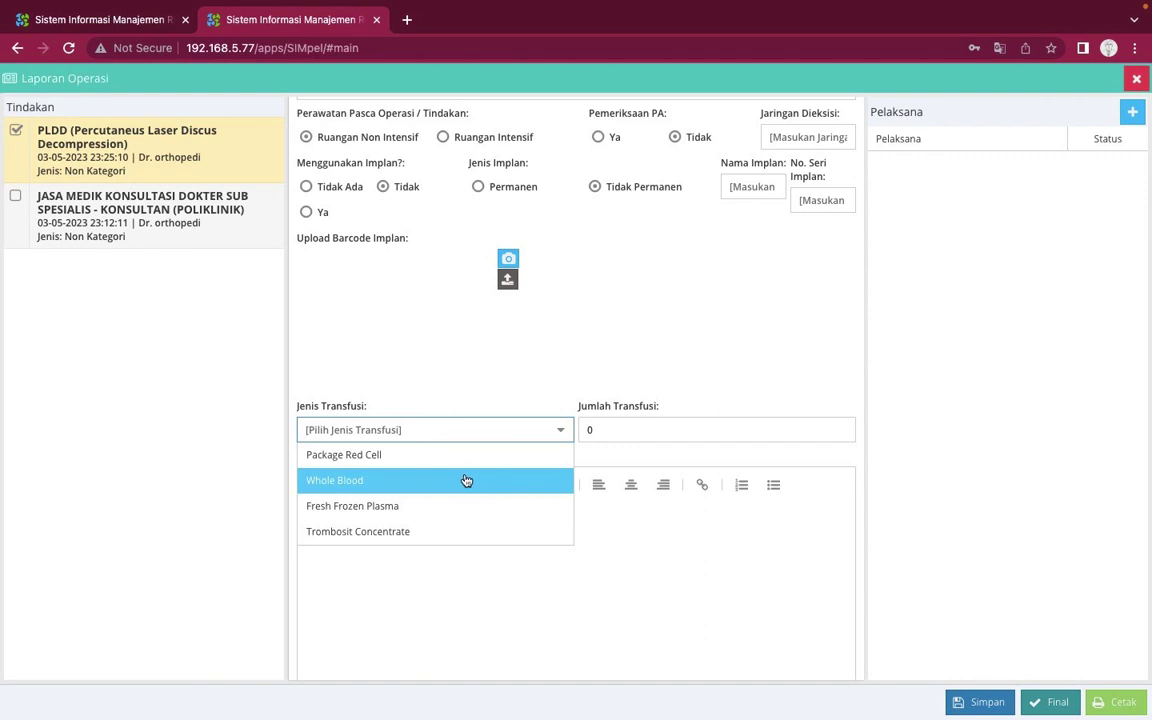
left_click(436, 531)
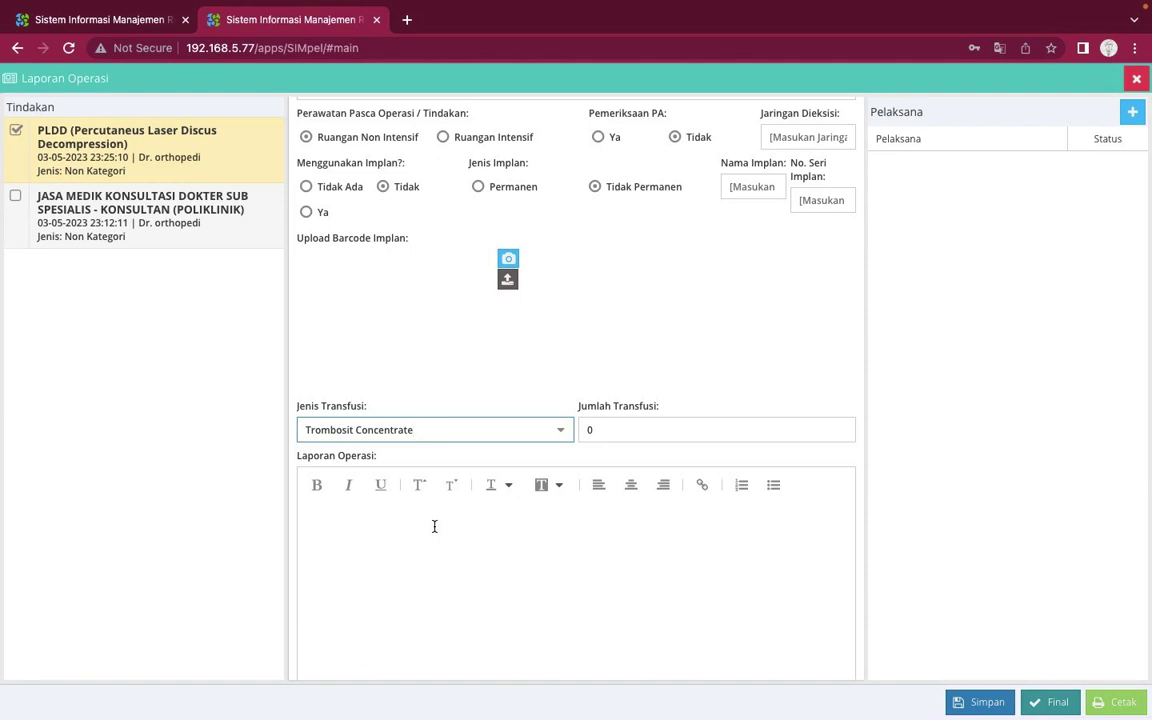
left_click(634, 435)
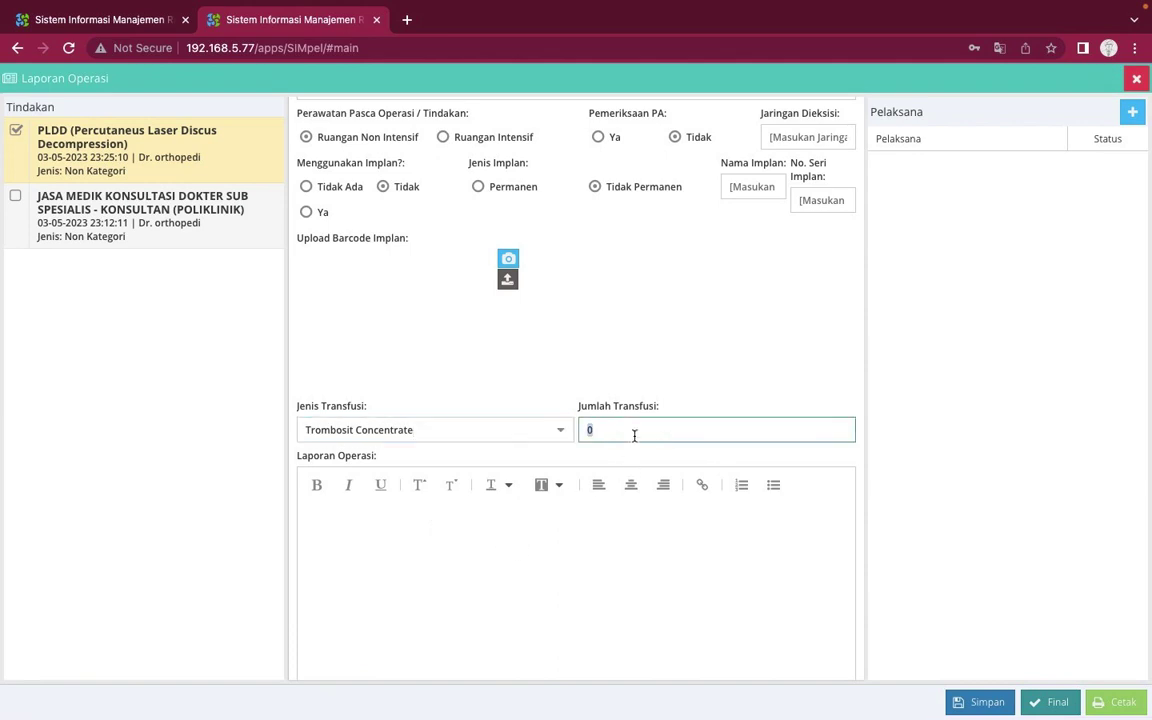
Enter transfusion amount 1 and operation report text 'PASIEN ALHAMDULILLAH SEHAT'
type("1")
left_click(571, 530)
scroll(572, 533, "down", 1)
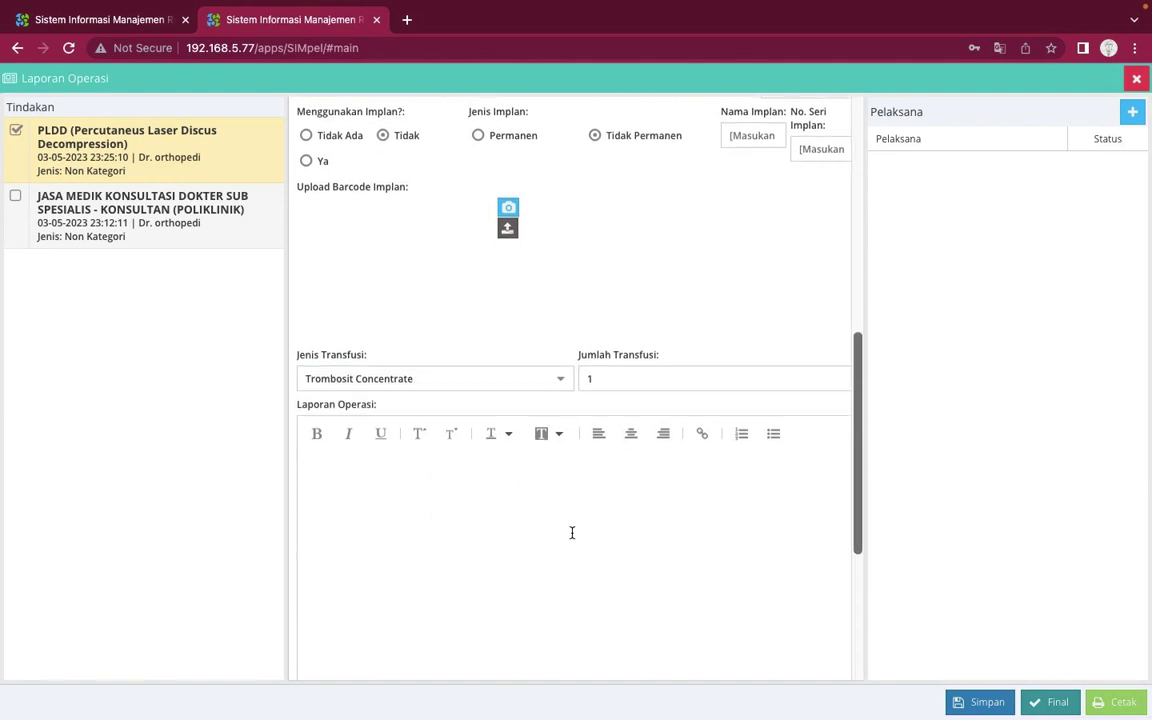
type("PASIEN")
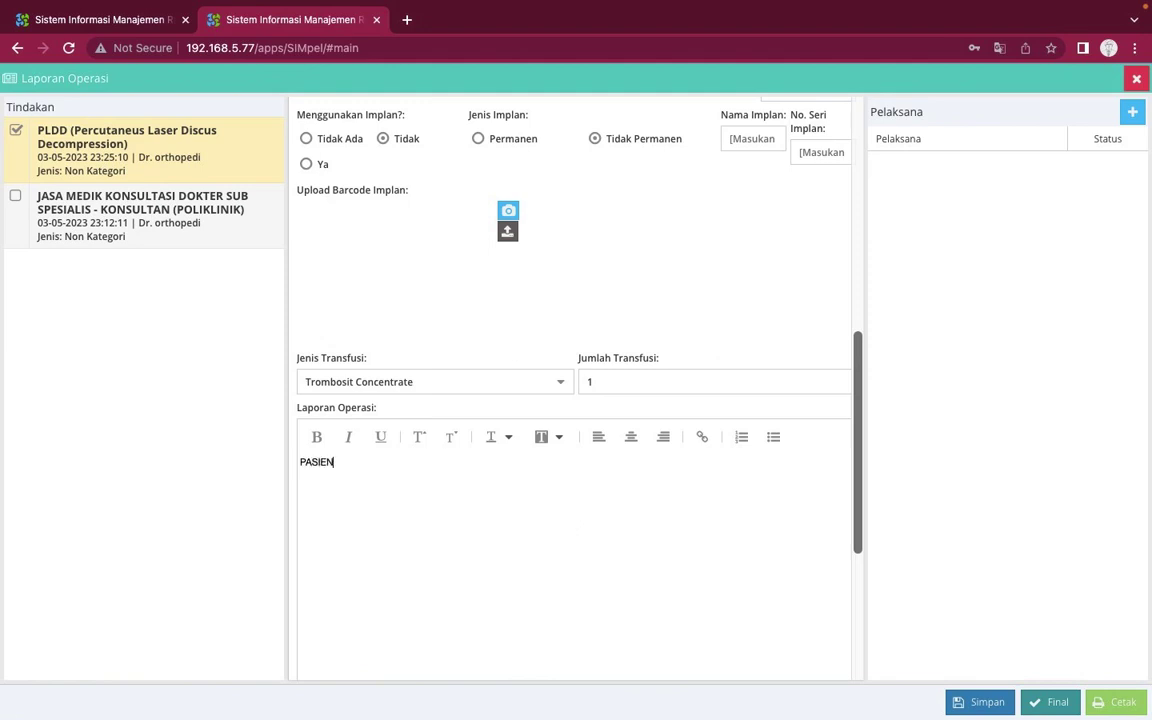
type(" ALHAMDULILLAH SEHAT")
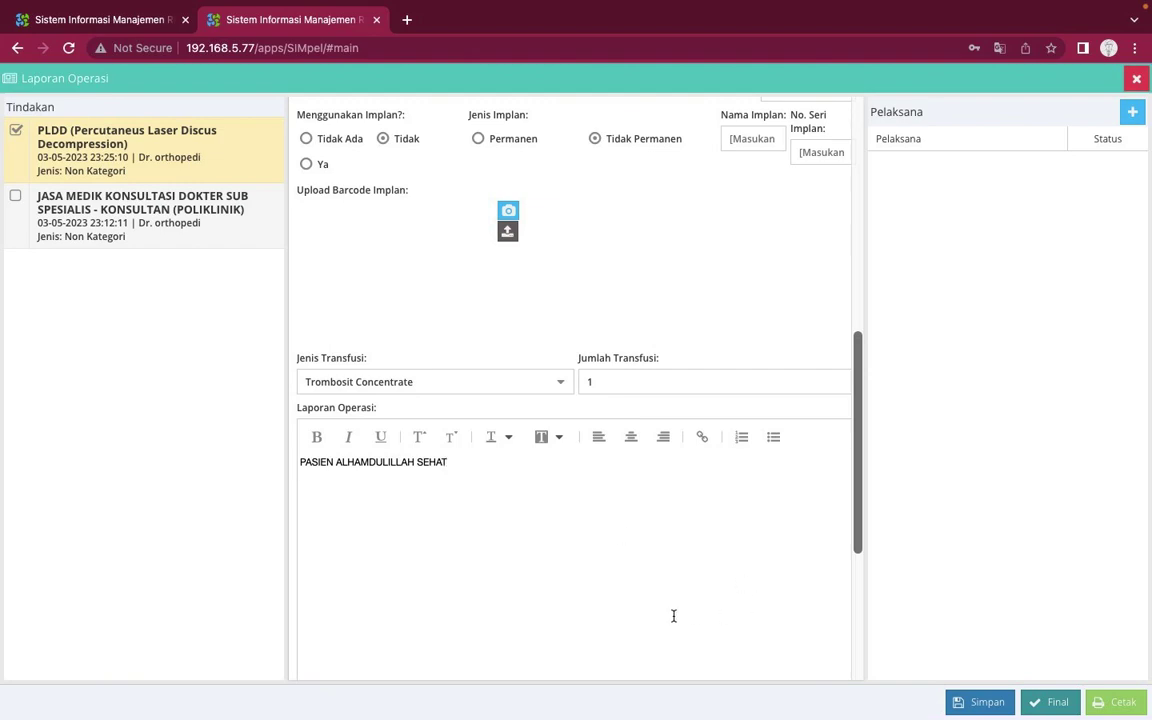
scroll(673, 616, "down", 3)
scroll(673, 616, "up", 8)
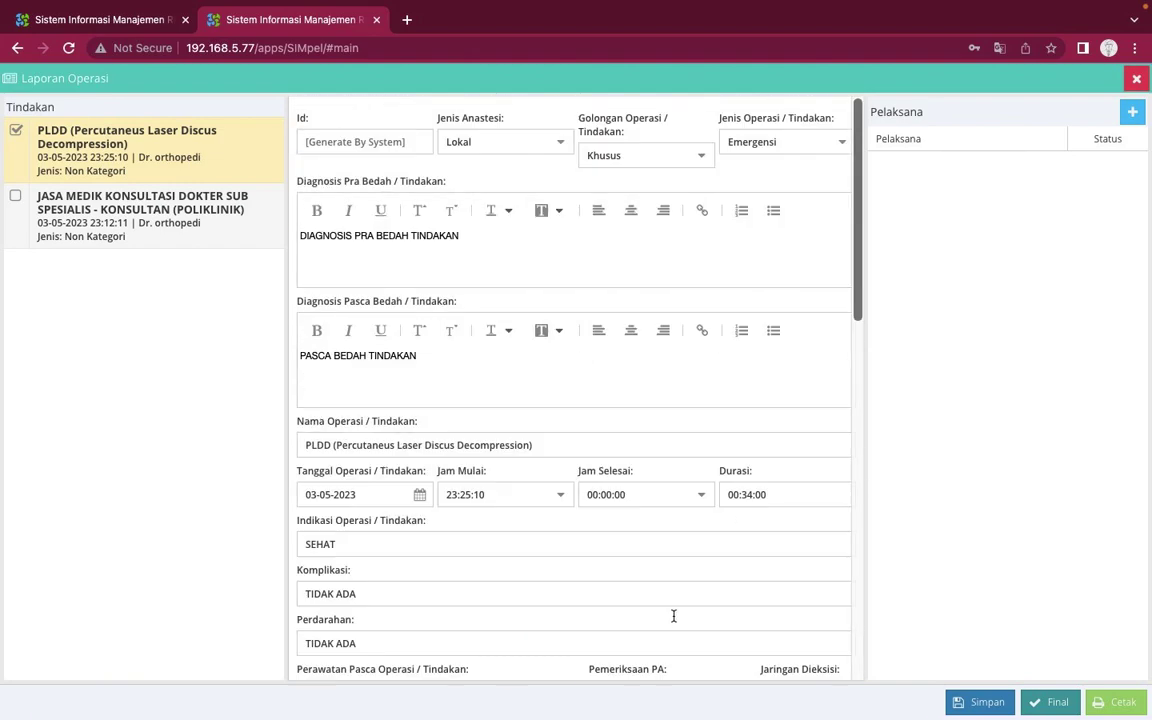
Attempt saving, then add a DPJP team member, trying name searches ORT, OM, or and ali
left_click(982, 703)
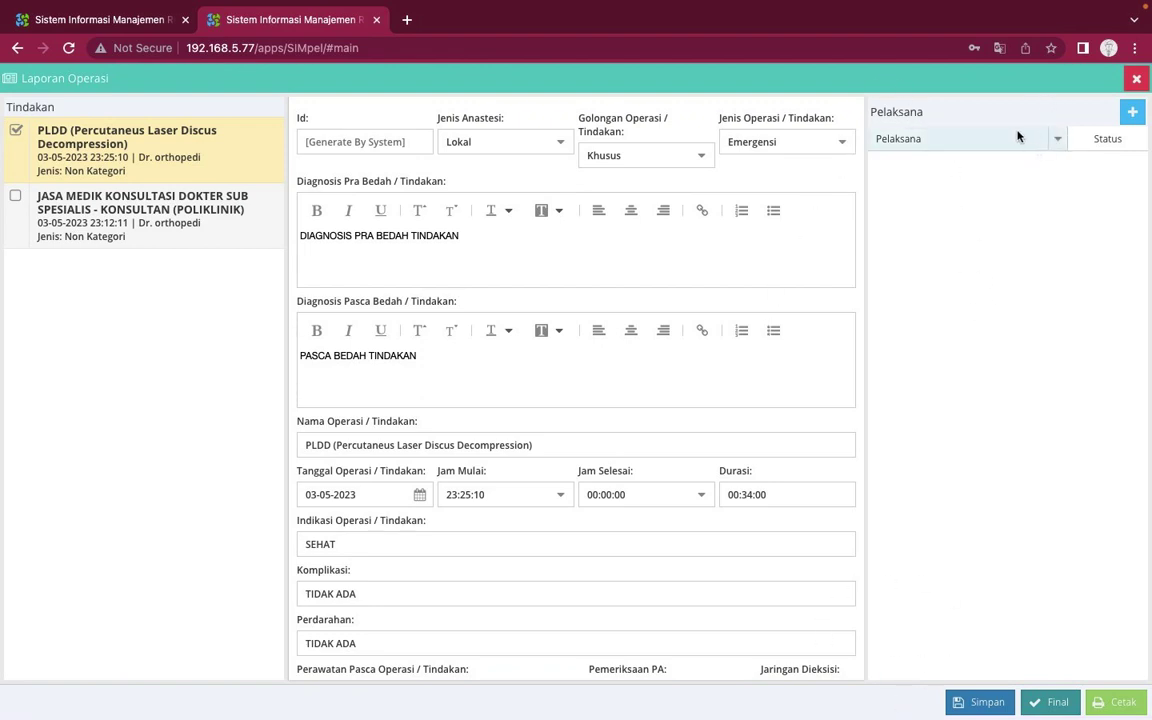
left_click(1134, 116)
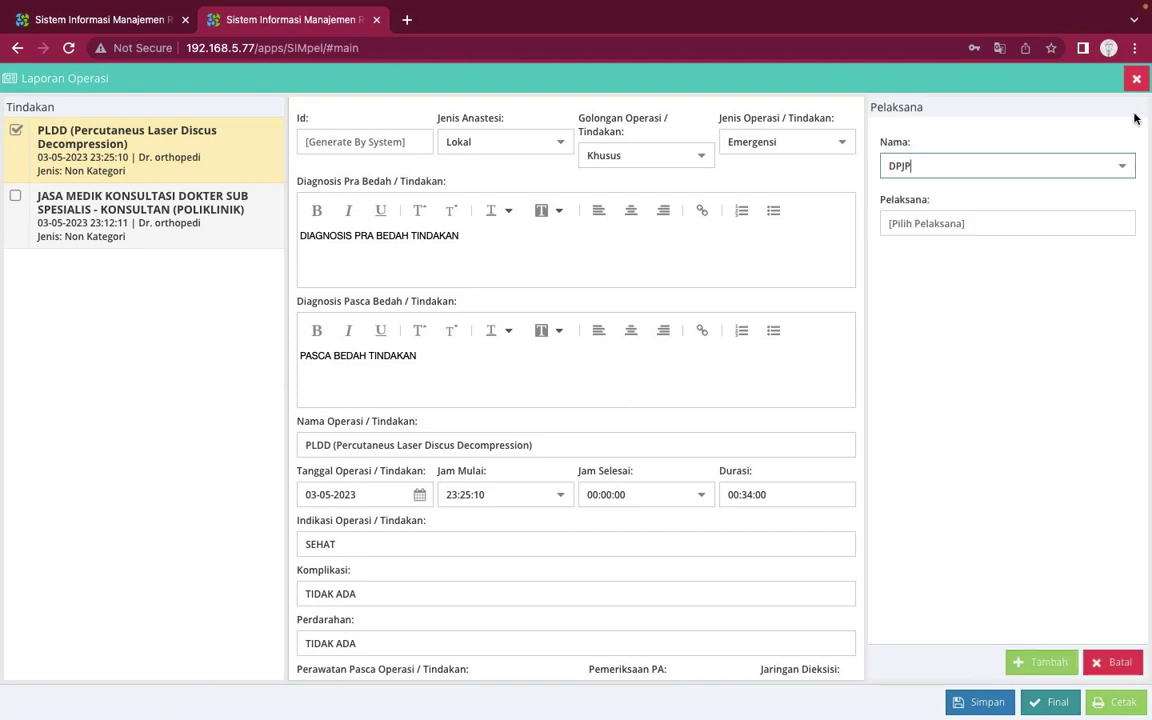
left_click(1122, 170)
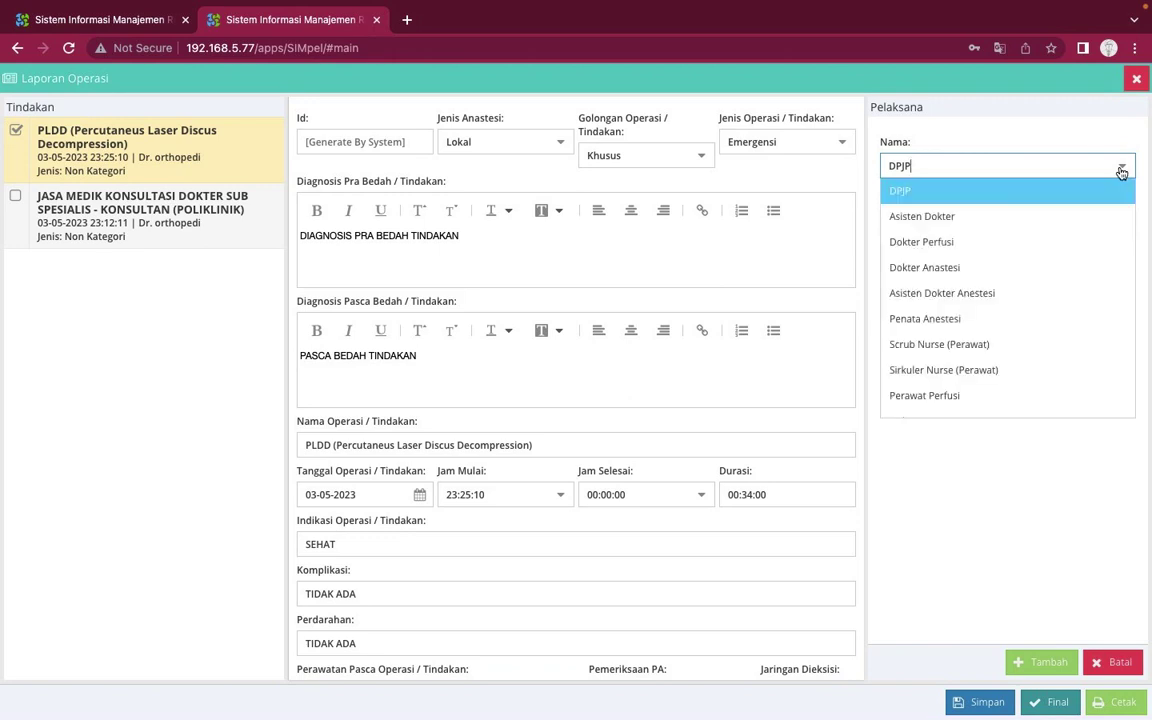
left_click(1122, 172)
left_click(1034, 231)
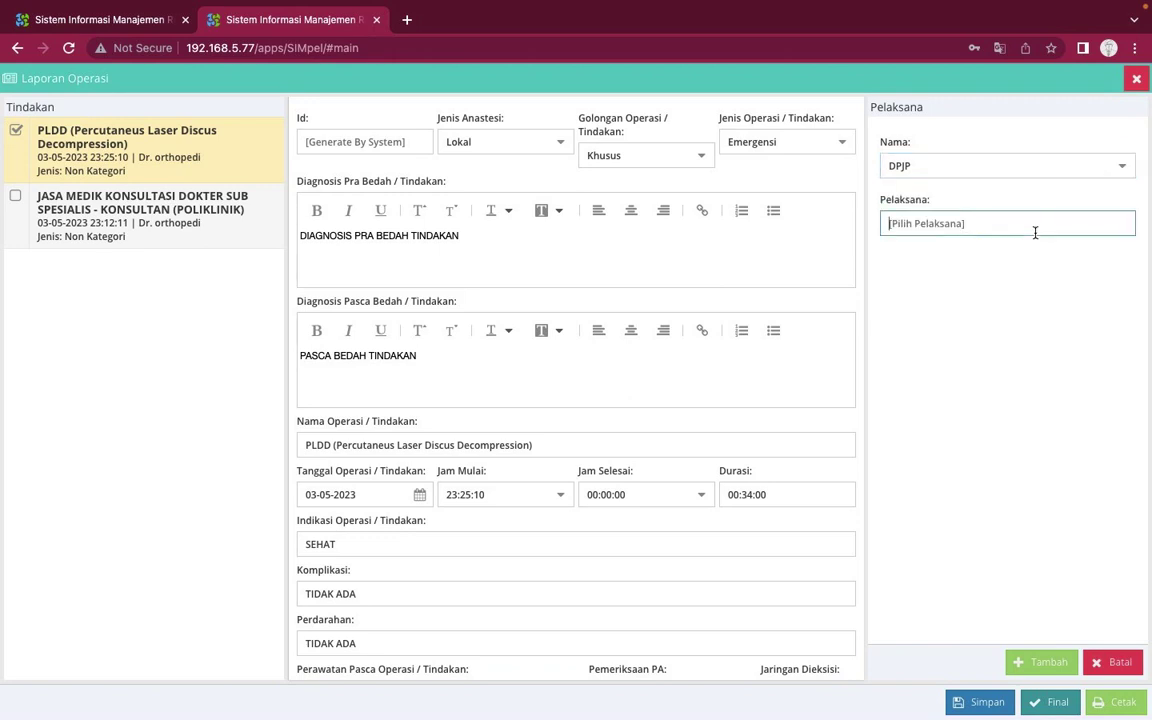
type("OR")
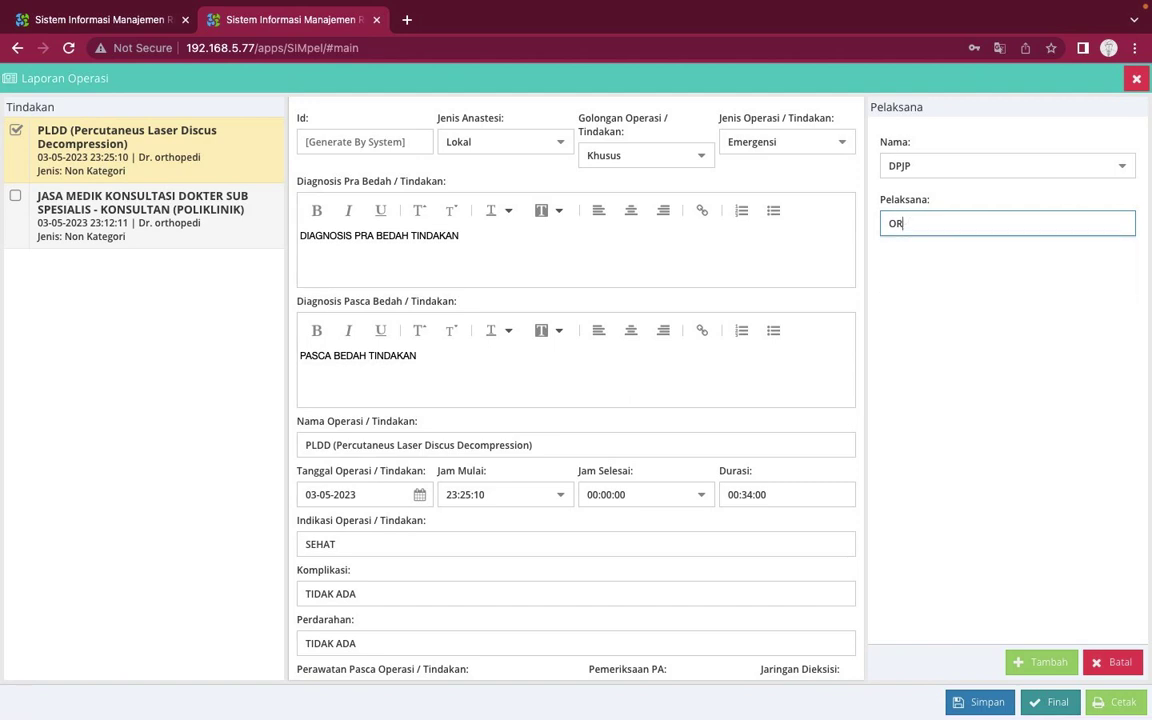
type("T")
key("BackSpace")
key("BackSpace")
key("BackSpace")
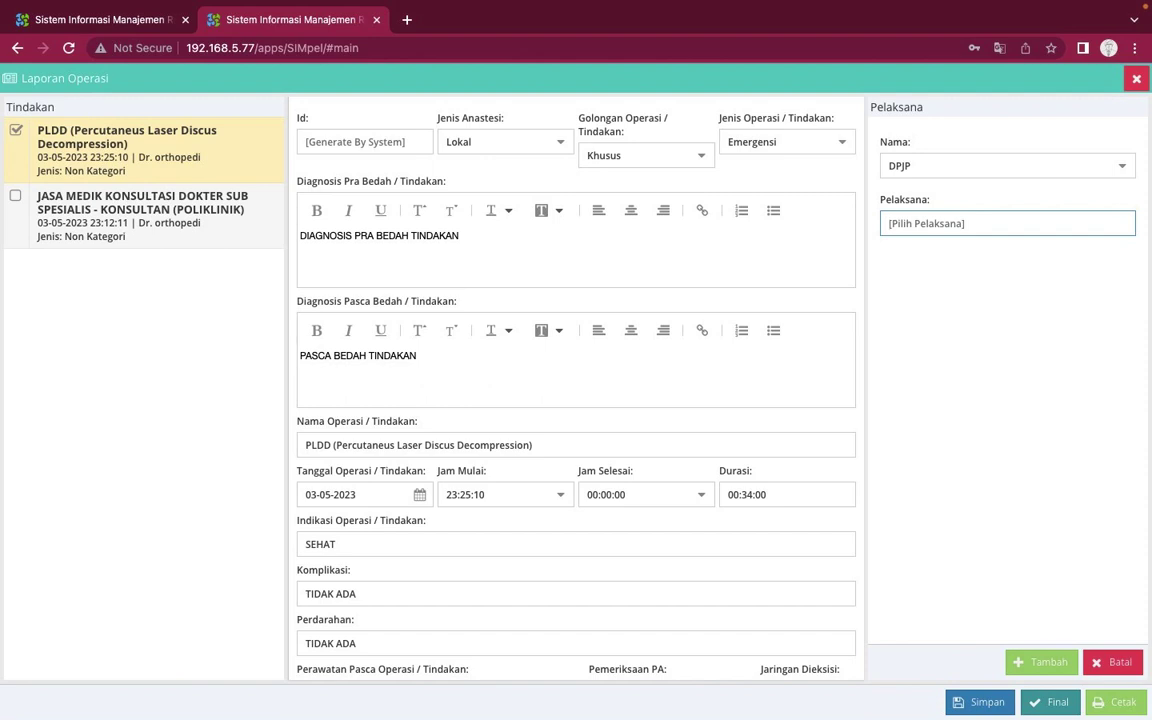
type("OM")
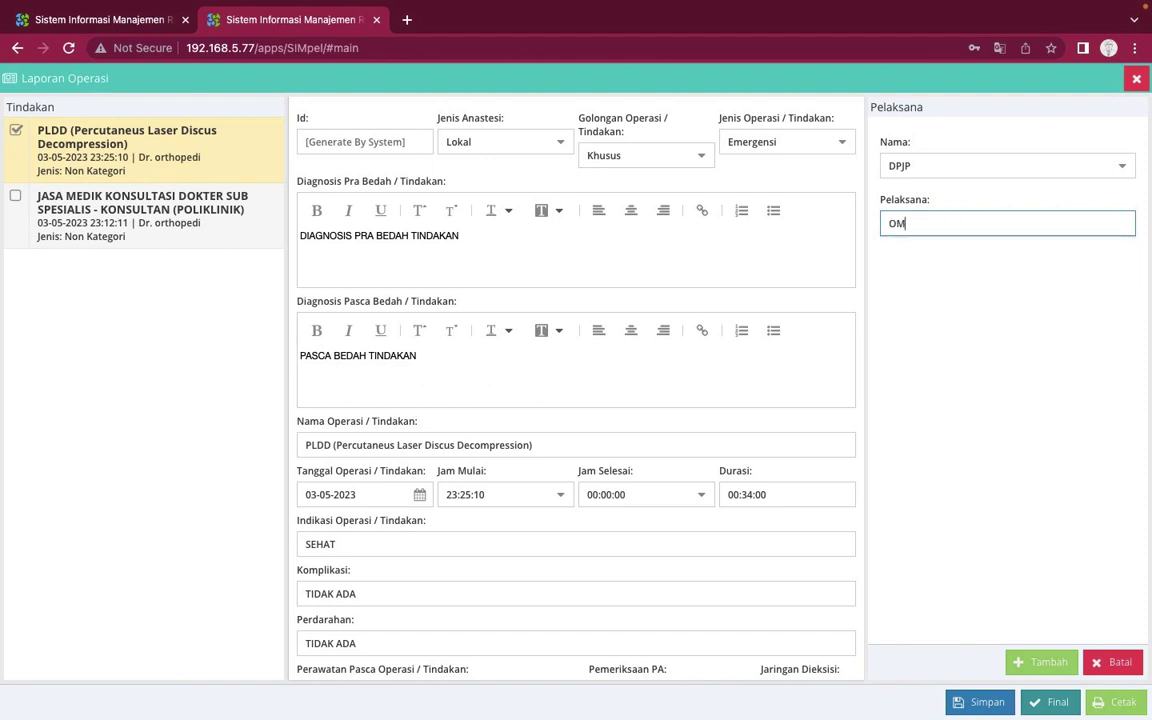
key("BackSpace")
key("BackSpace")
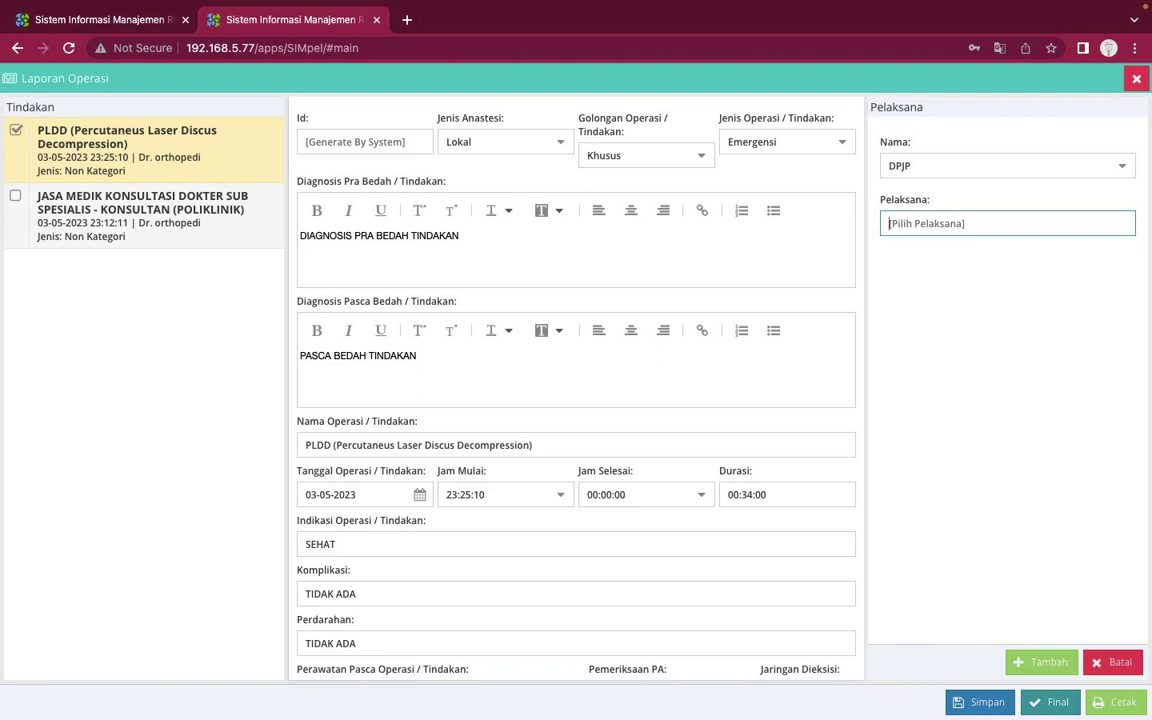
type("ort")
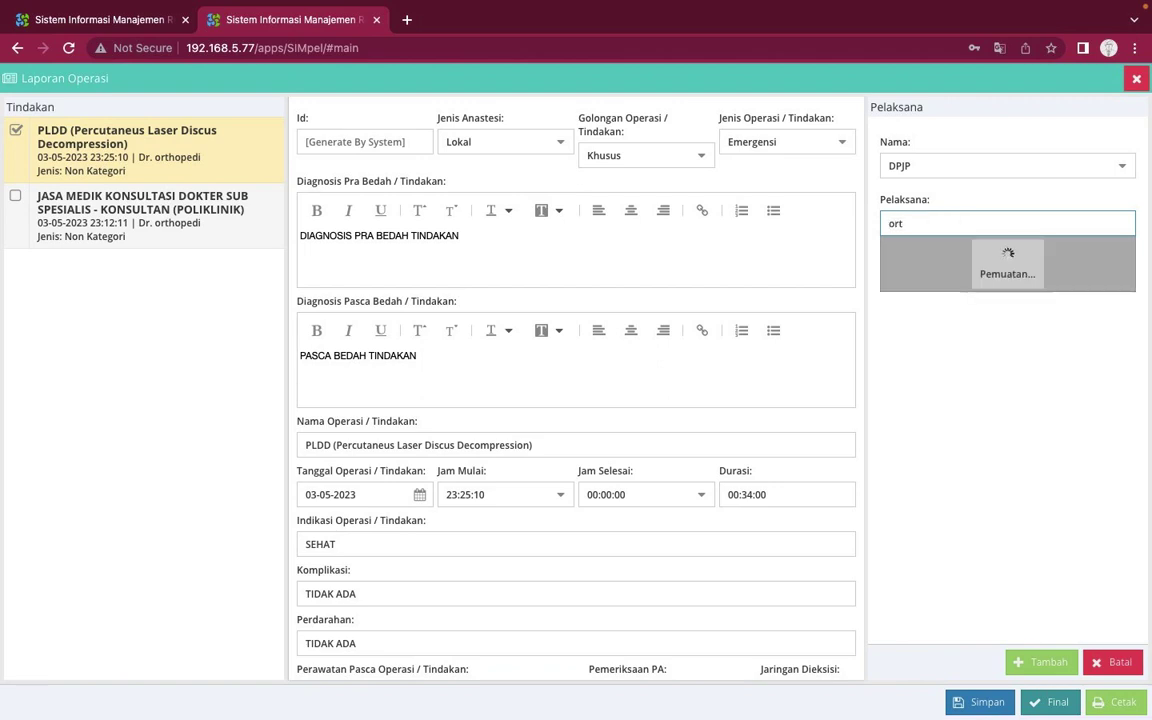
key("BackSpace")
key("BackSpace")
type("ali")
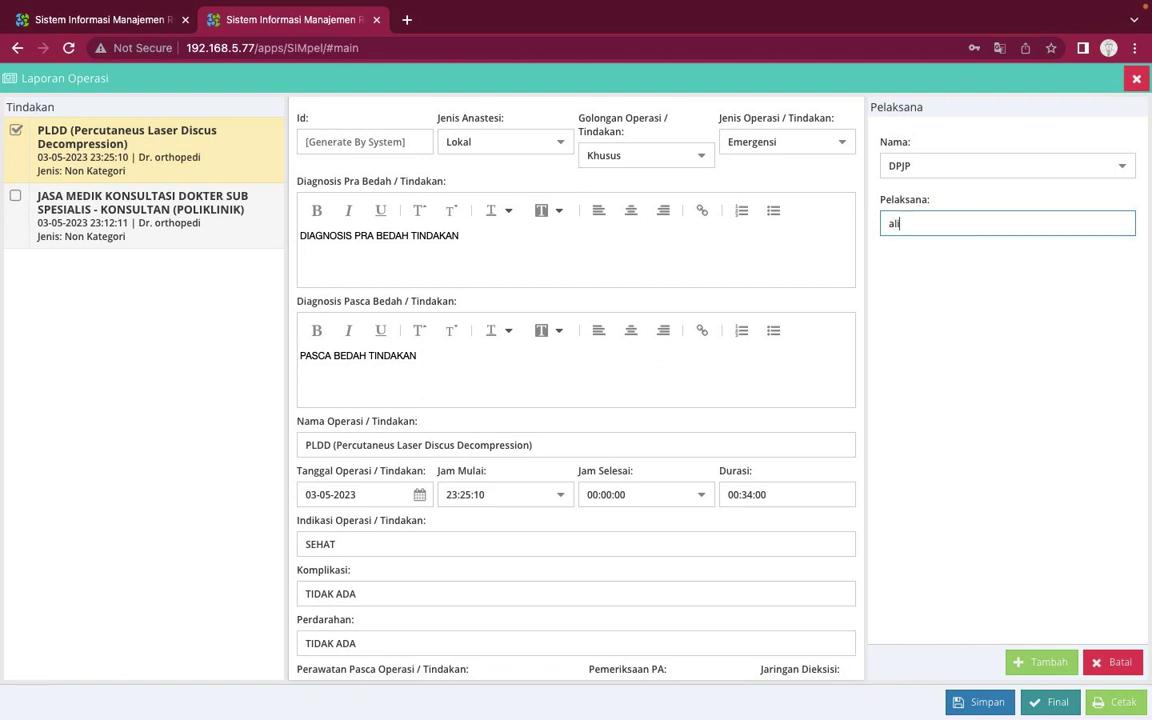
Switch the performer role to Asisten Dokter, search 'and', then cancel the add form
left_click(1116, 168)
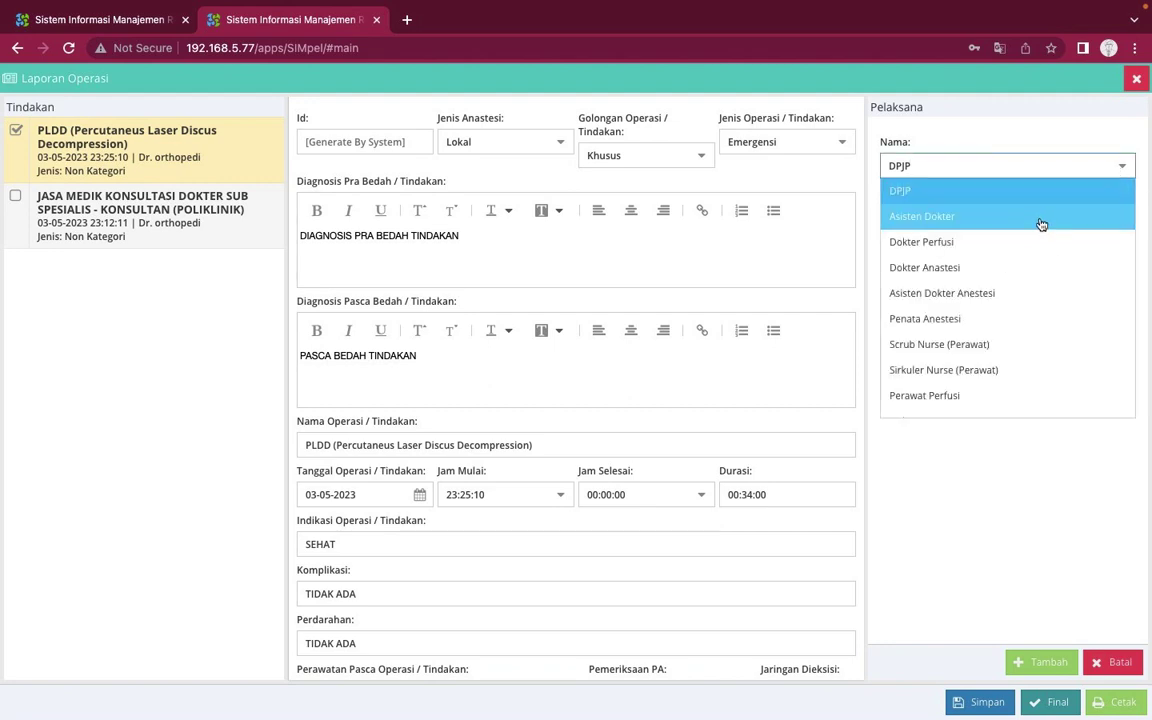
left_click(1042, 226)
left_click(1006, 227)
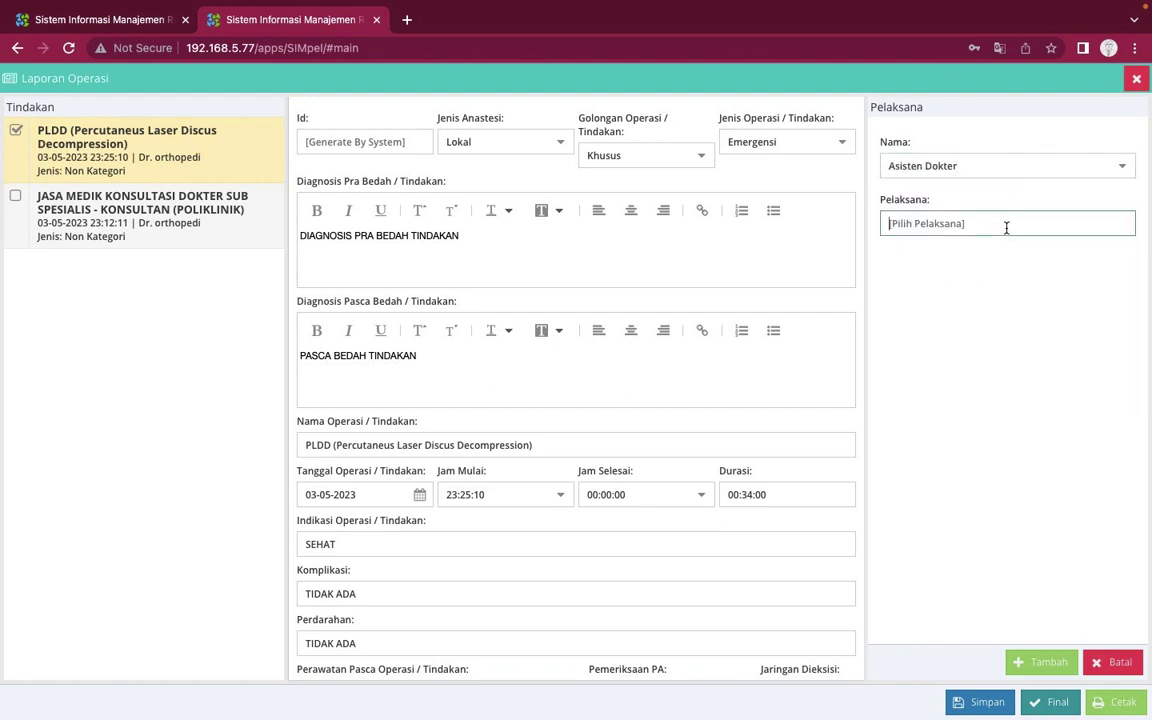
type("and")
key("BackSpace")
key("BackSpace")
key("BackSpace")
left_click(1038, 663)
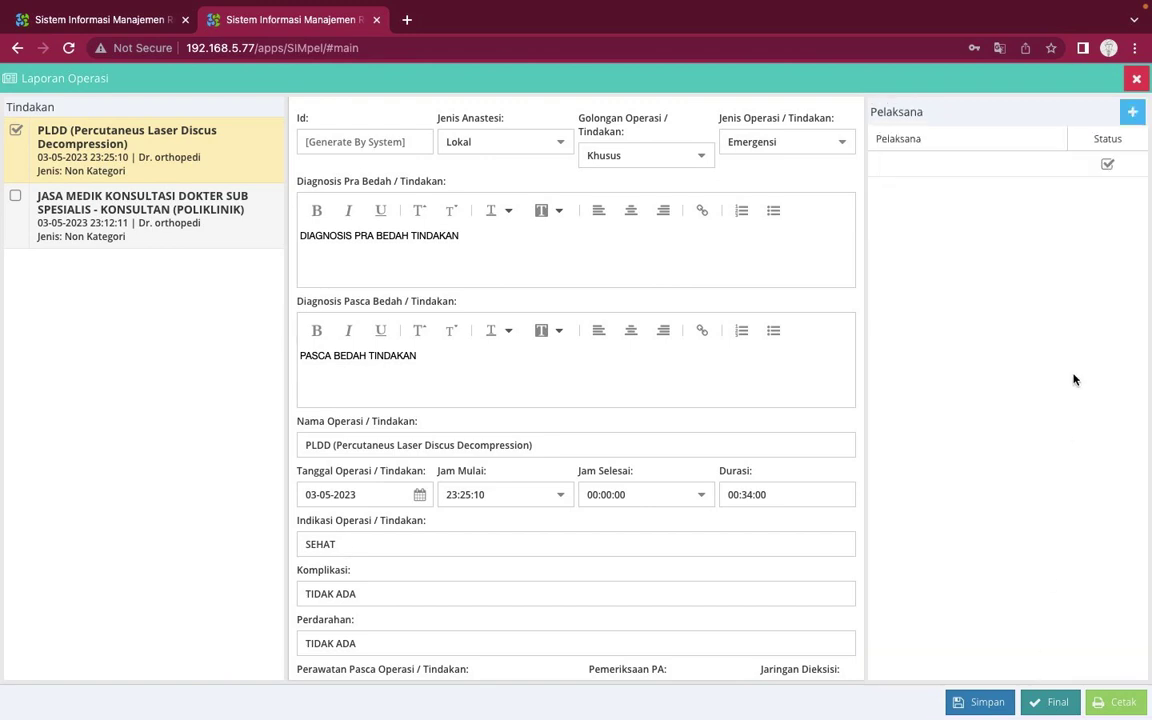
Select the existing performer entry, reopen the add form, search 'or', then cancel
left_click(964, 162)
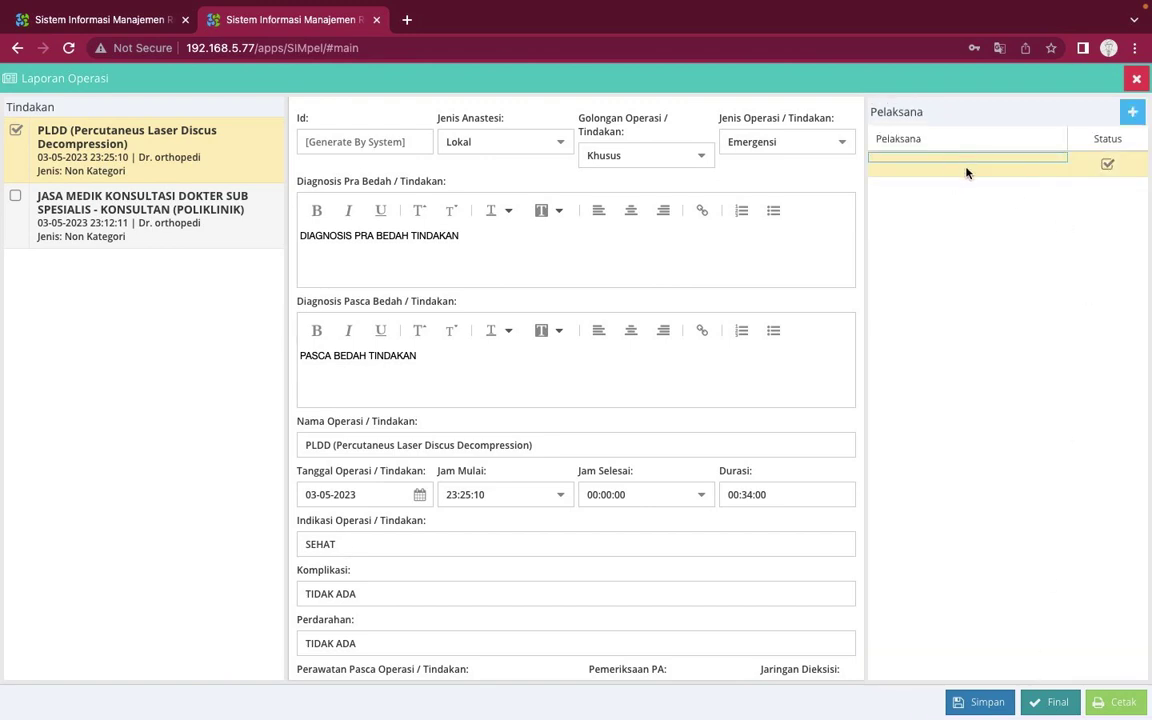
left_click(1132, 112)
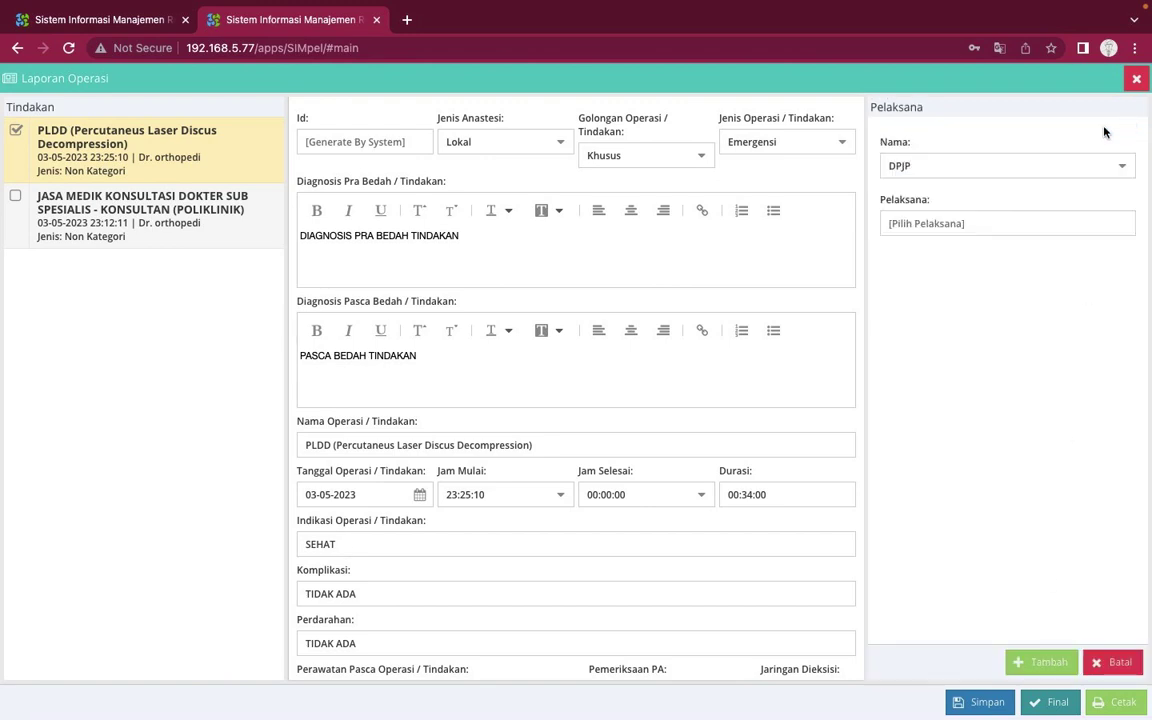
left_click(979, 228)
type("ort")
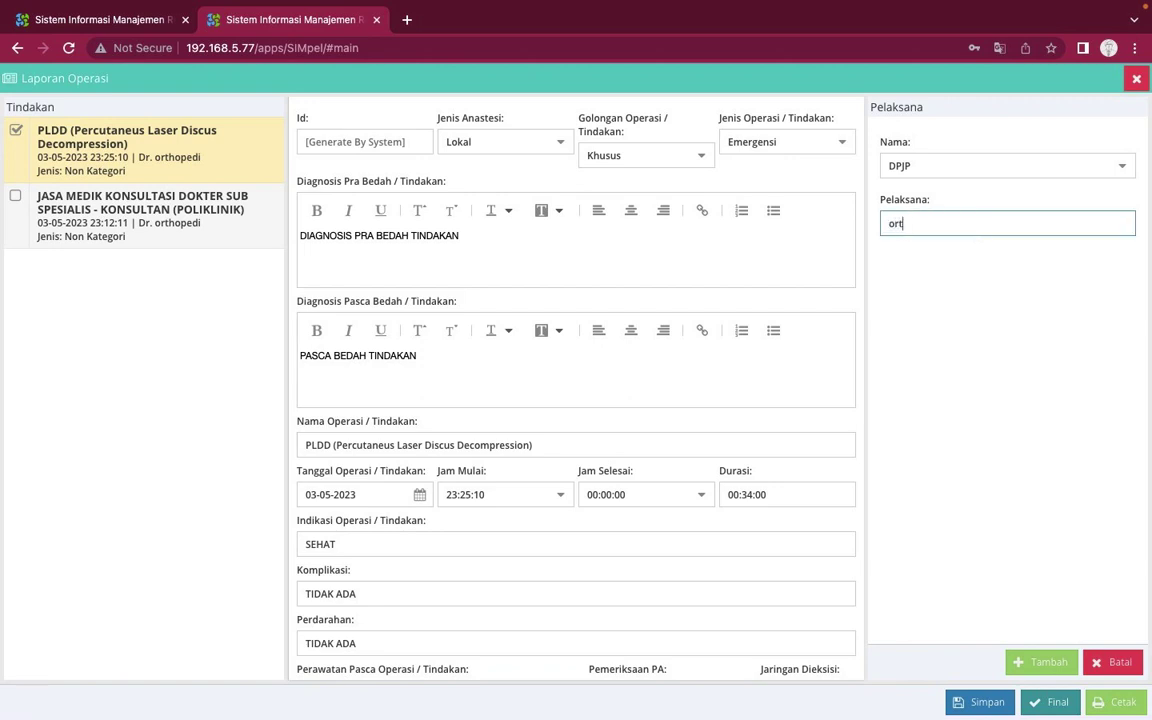
key("BackSpace")
key("BackSpace")
left_click(1112, 662)
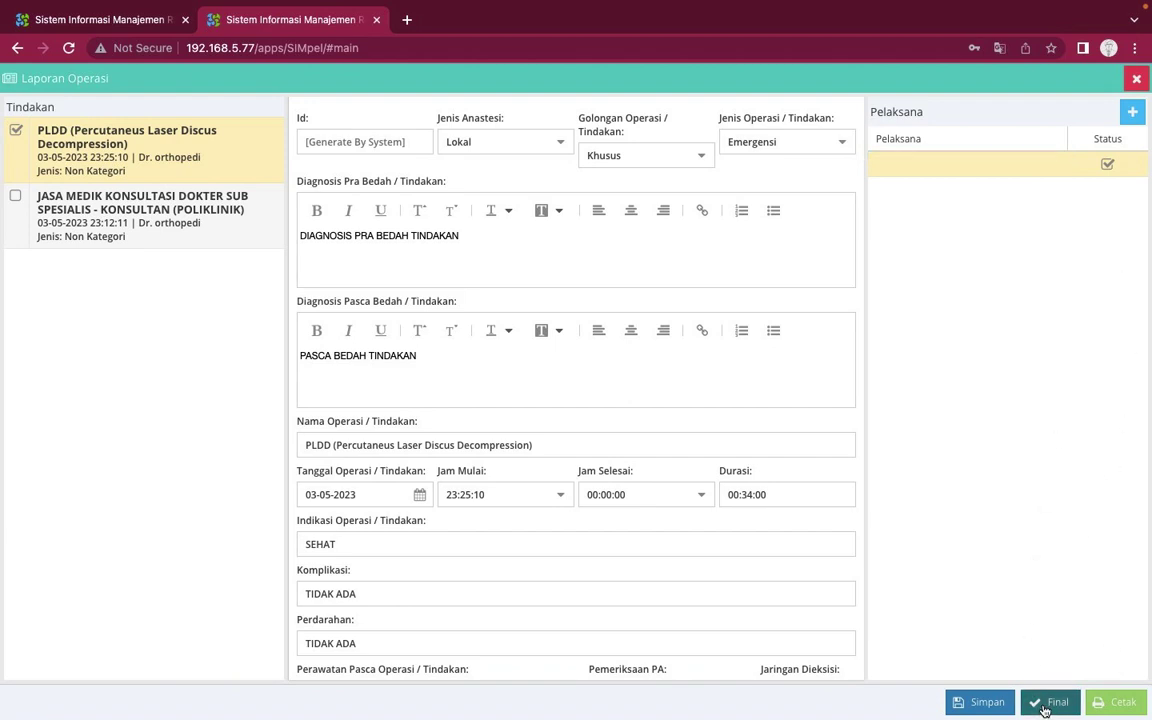
Open a new performer entry and set its role to Perawat Perfusi
left_click(1132, 112)
left_click(1018, 226)
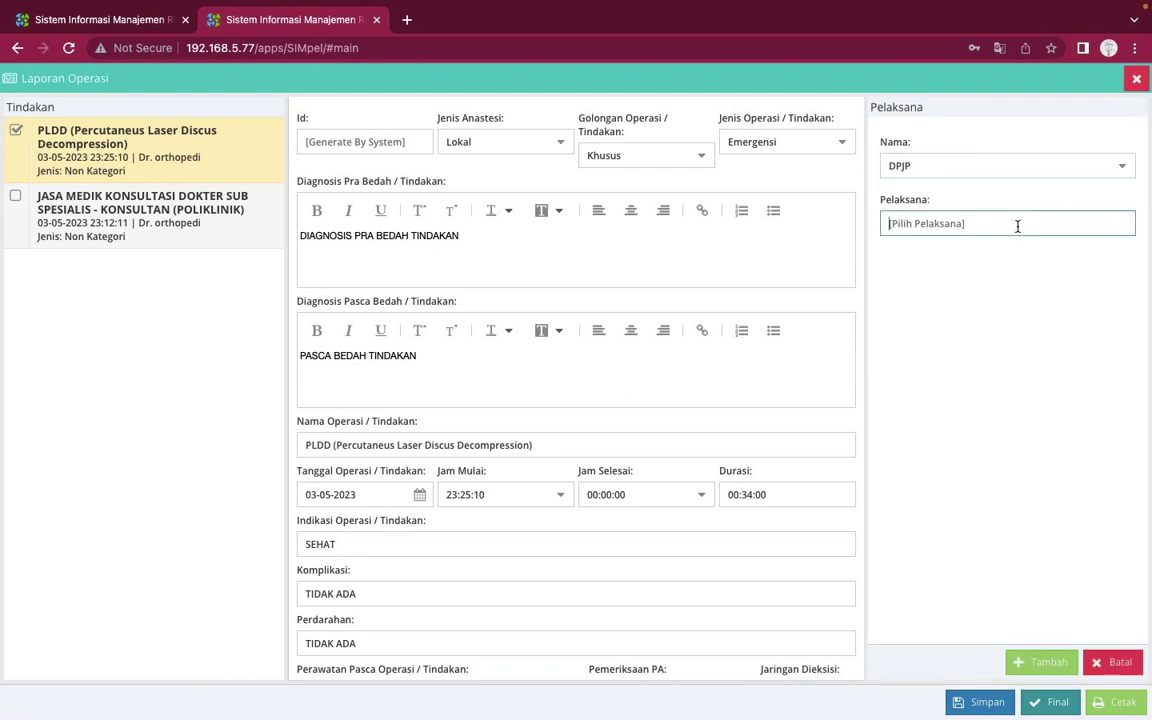
left_click(1123, 170)
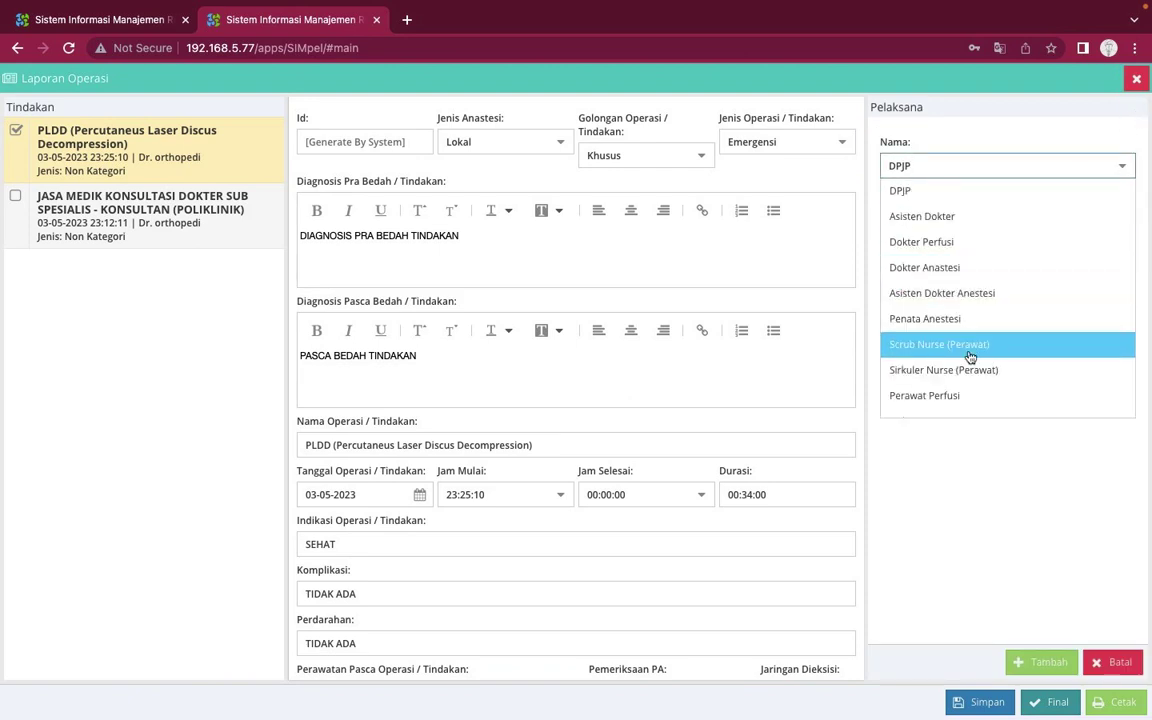
left_click(964, 395)
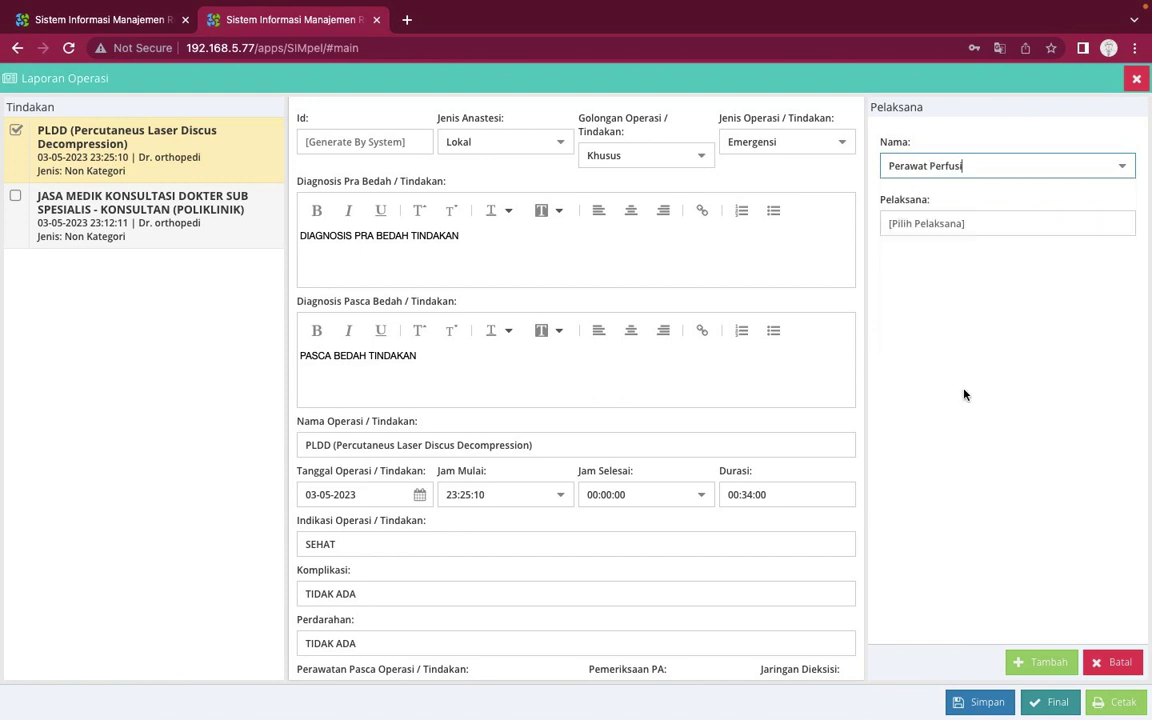
Search performers 'ali' and 'dima' without choosing one, save the report, then close the add form
left_click(967, 226)
type("ali")
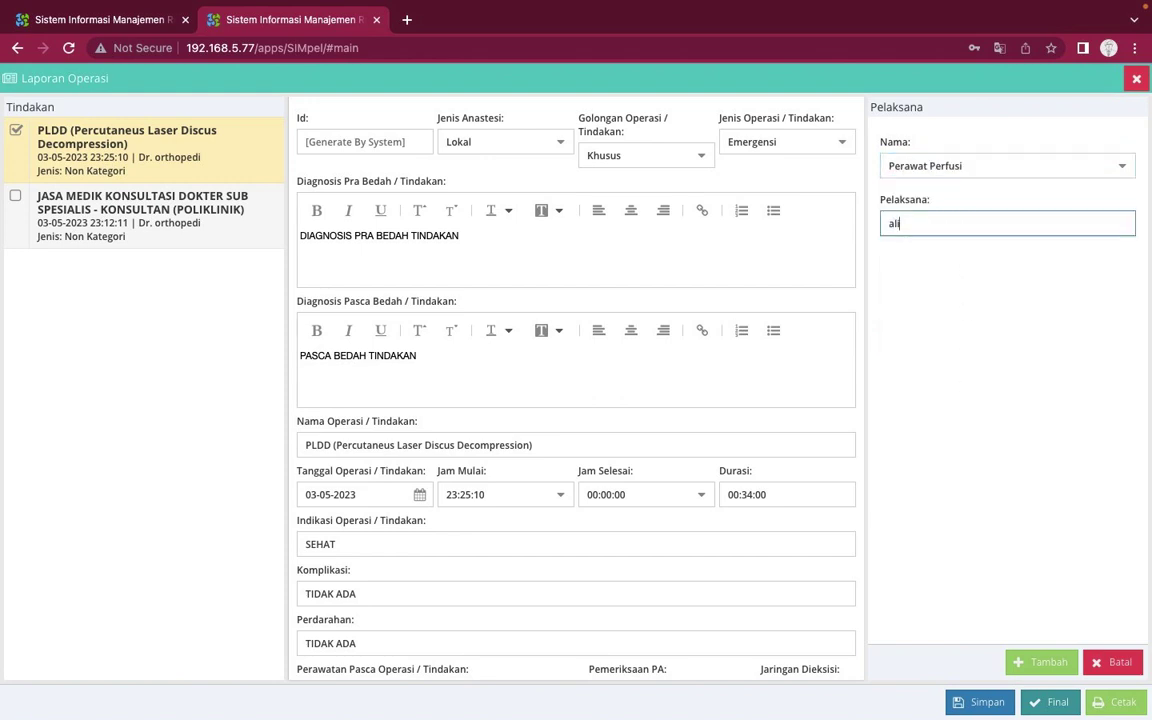
key("BackSpace")
key("BackSpace")
key("BackSpace")
type("dima")
left_click(976, 274)
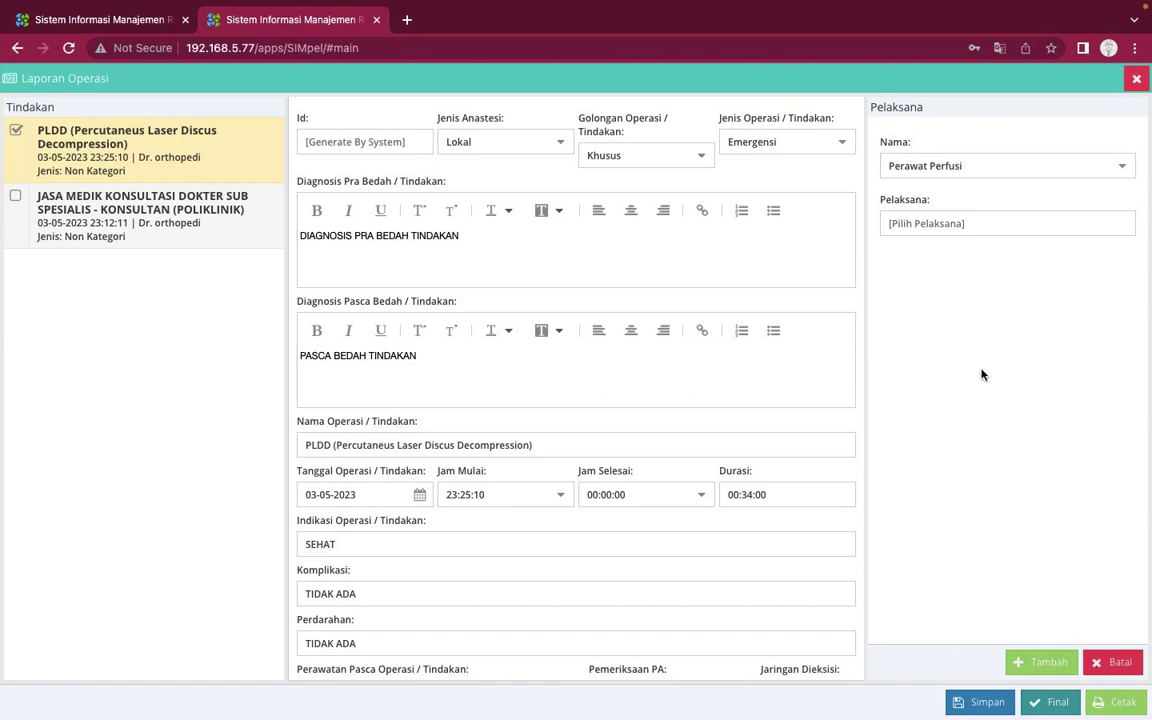
left_click(978, 702)
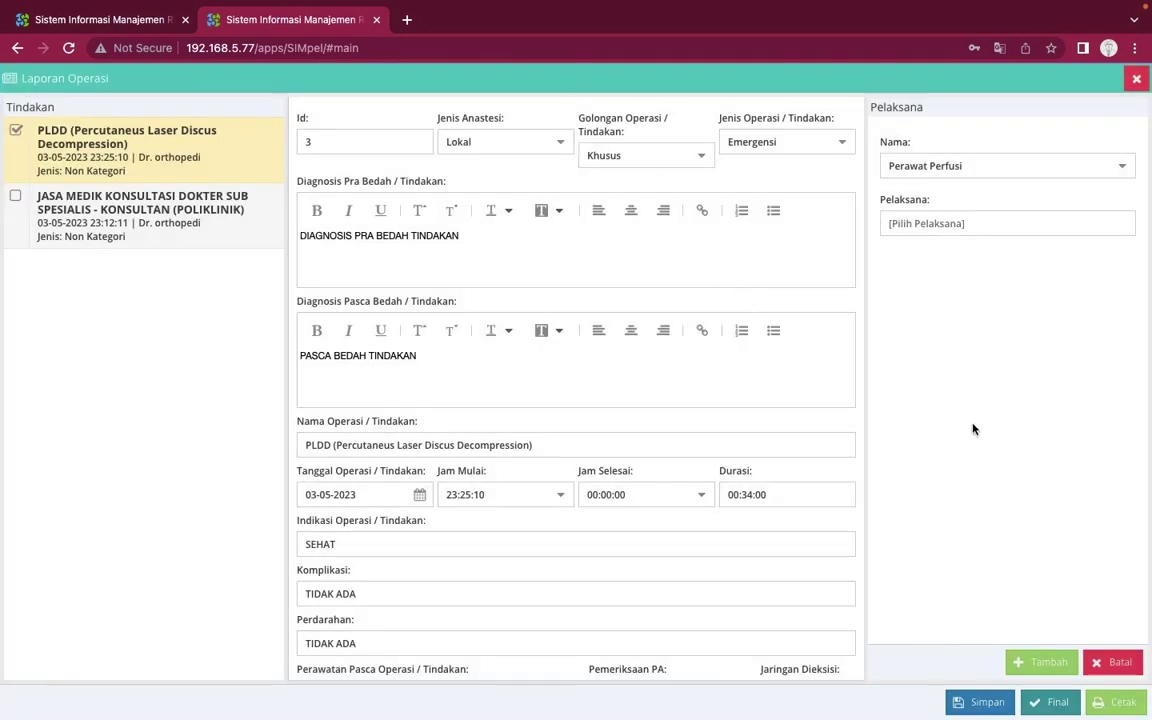
left_click(1122, 661)
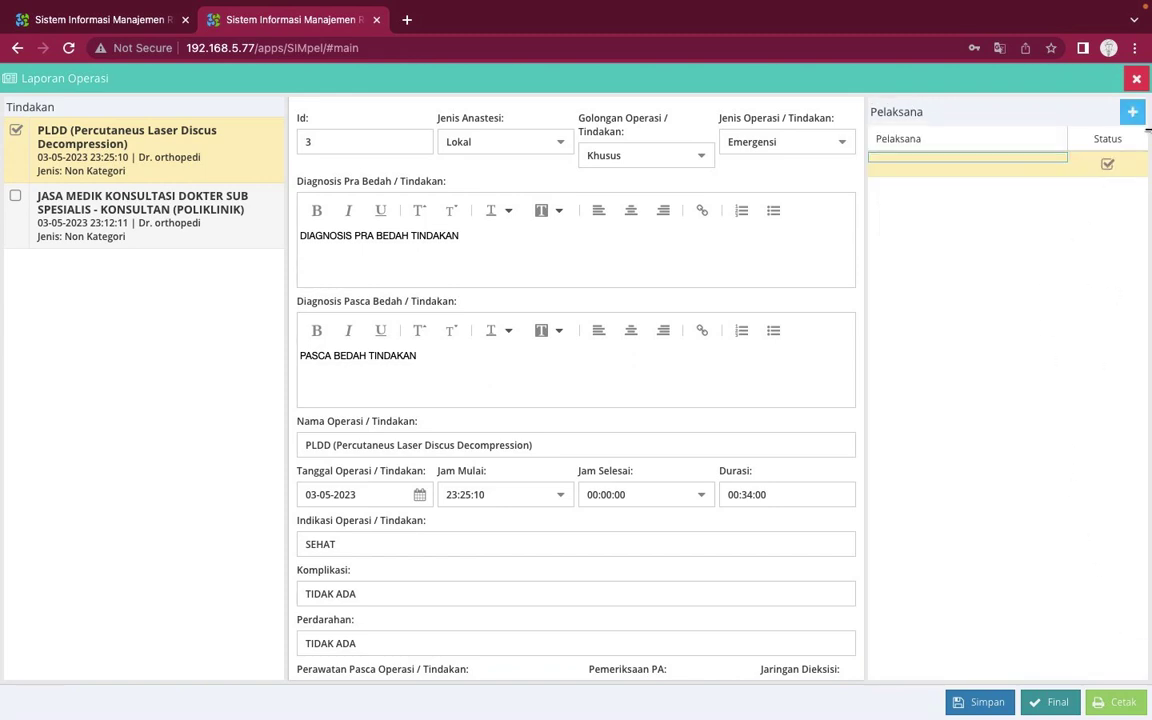
Close the report, reopen PLDD report 3, finalize it with Ya confirmation, and close it
left_click(1138, 79)
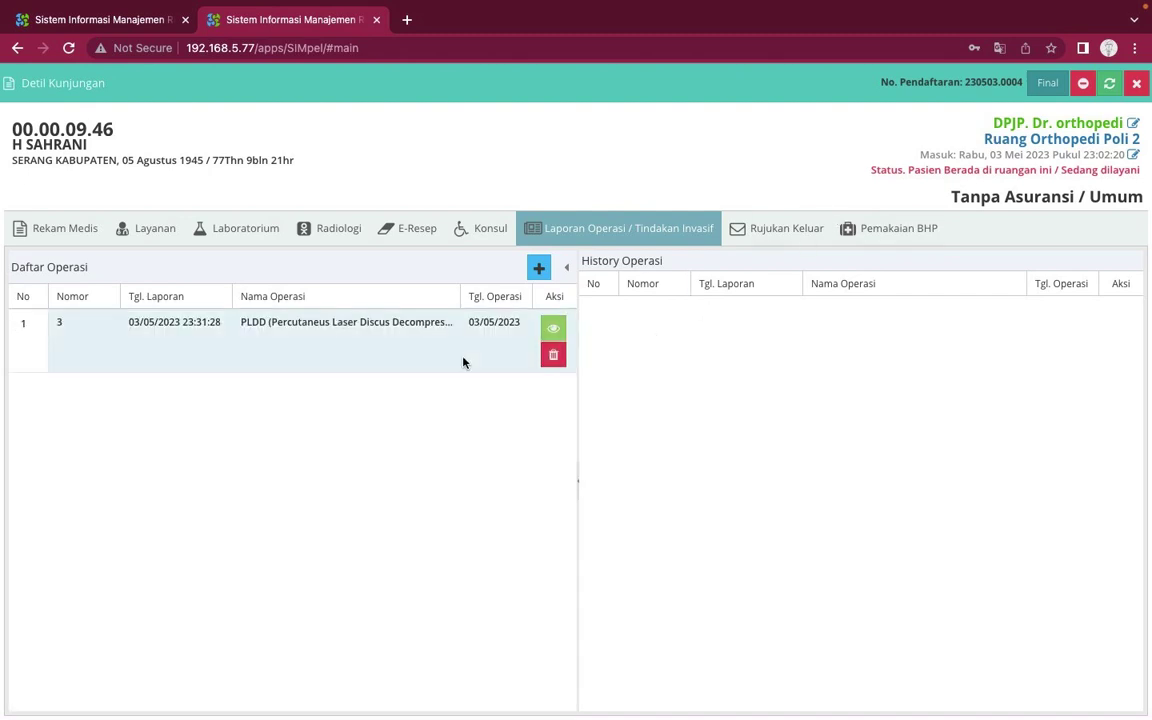
left_click(388, 330)
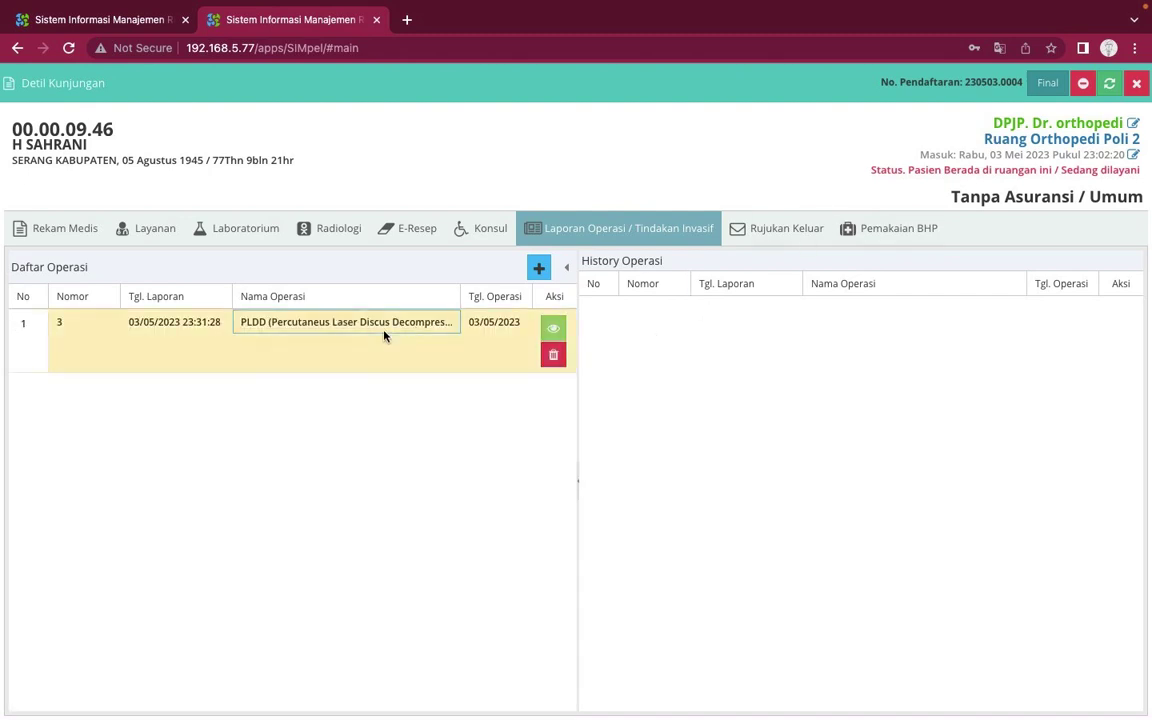
left_click(553, 329)
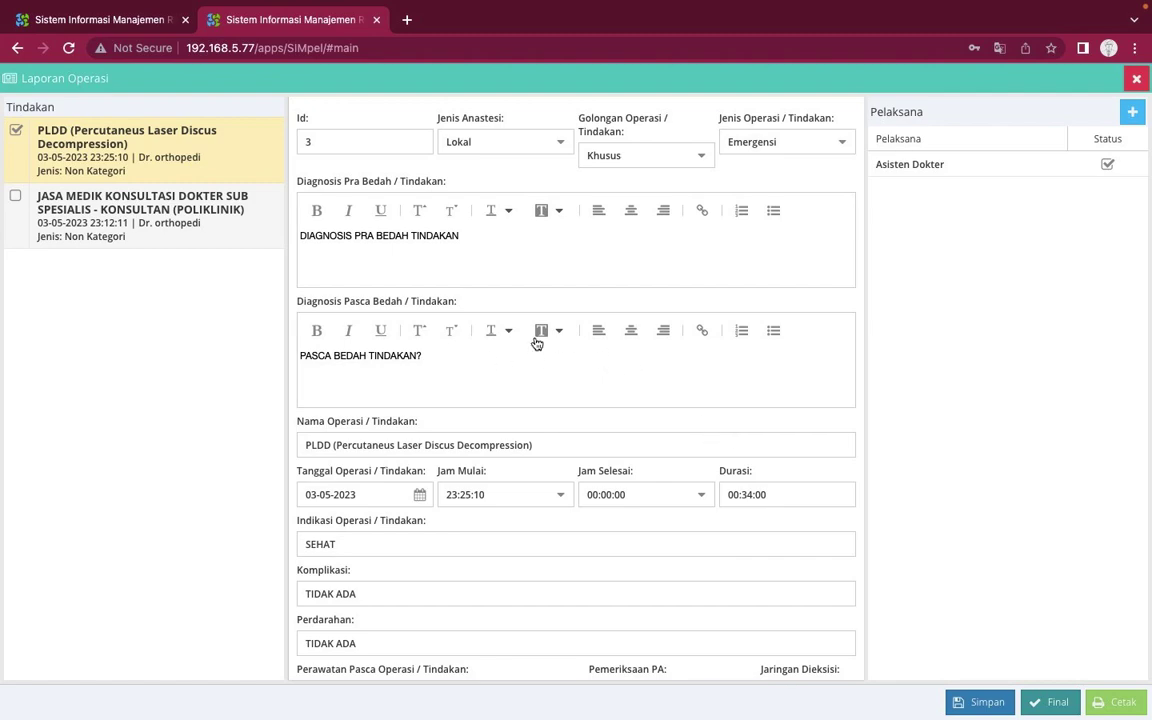
scroll(537, 343, "down", 10)
scroll(537, 340, "up", 10)
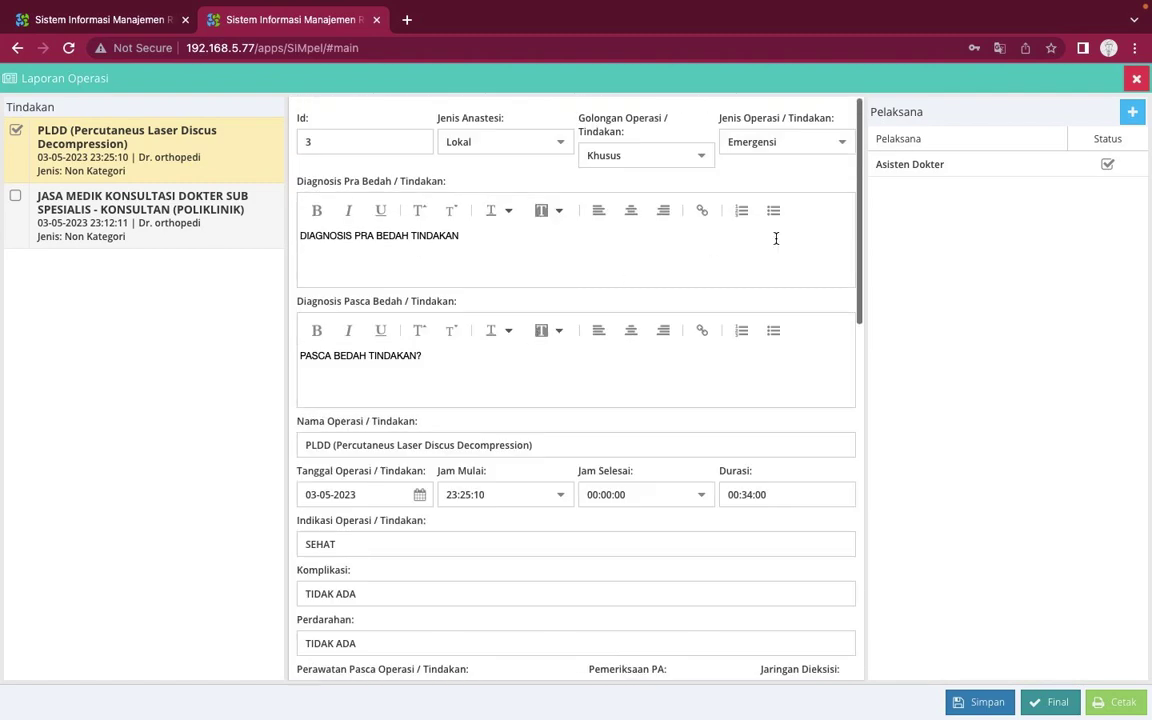
left_click(1050, 701)
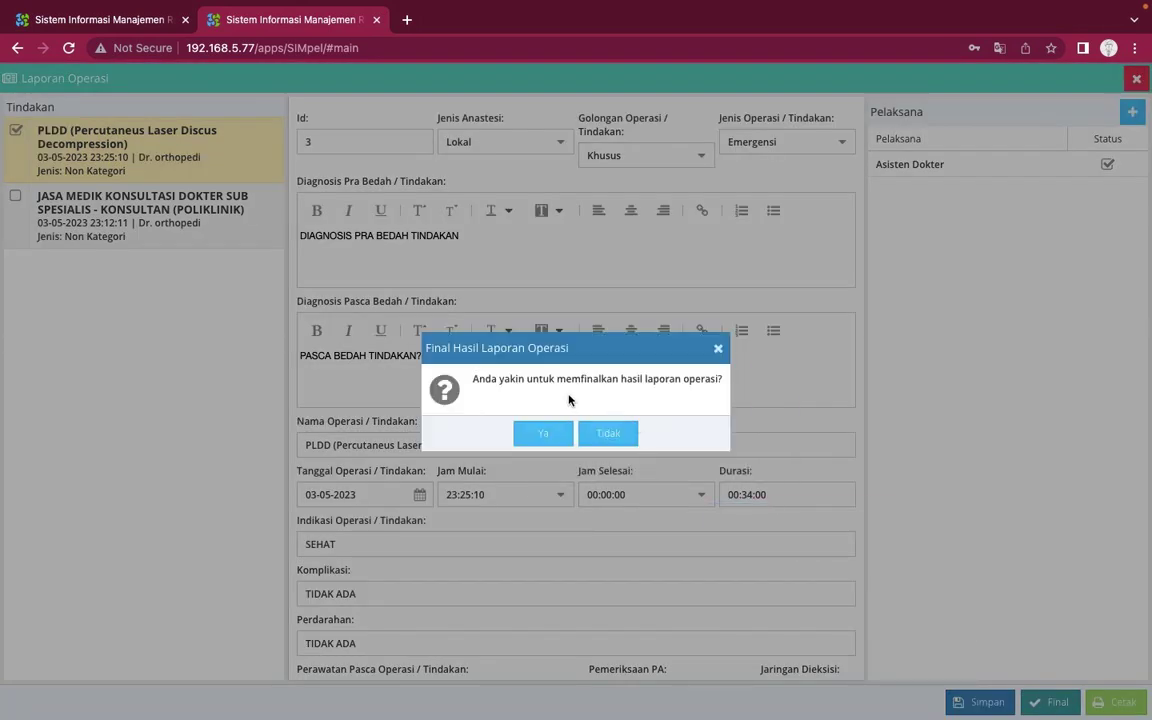
left_click(547, 432)
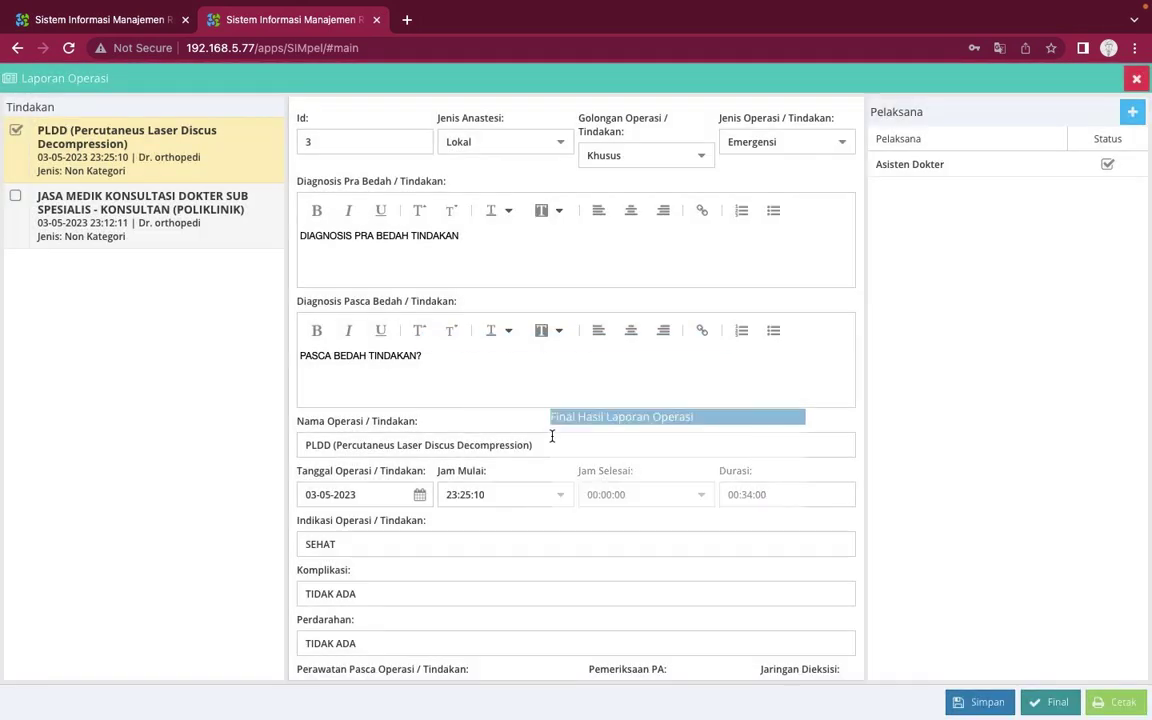
left_click(1137, 80)
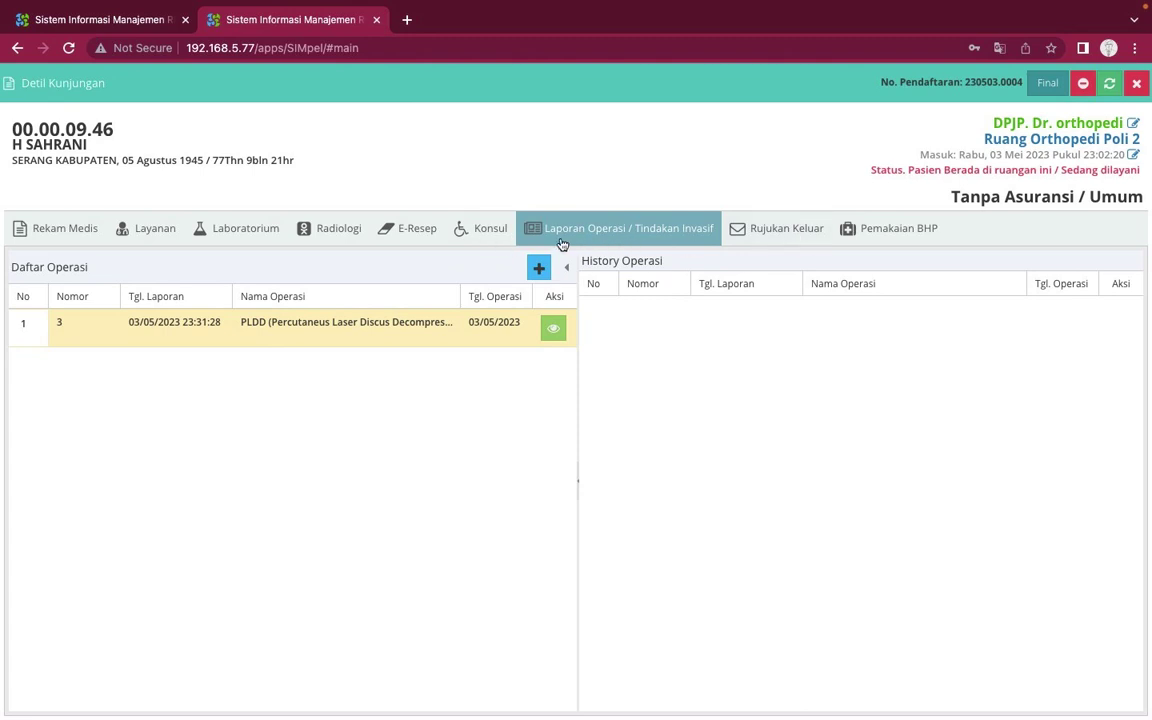
Start an outgoing referral with planned visit date 04/05/2023 and referral type Penuh
left_click(771, 237)
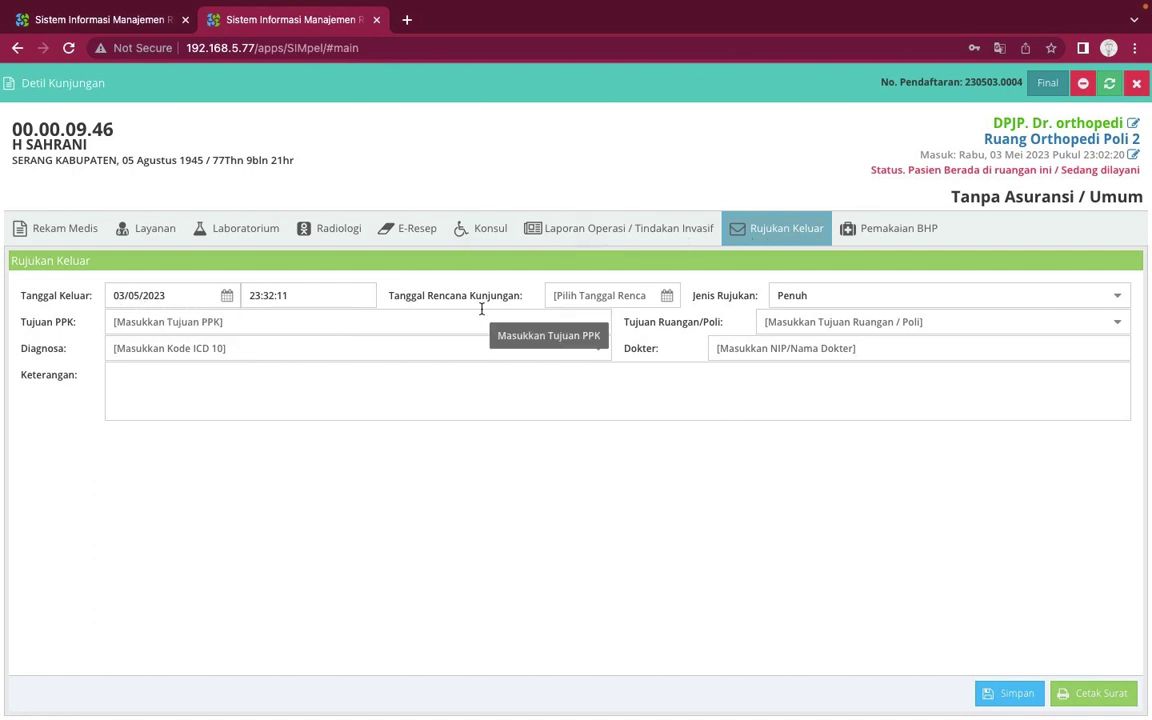
left_click(667, 297)
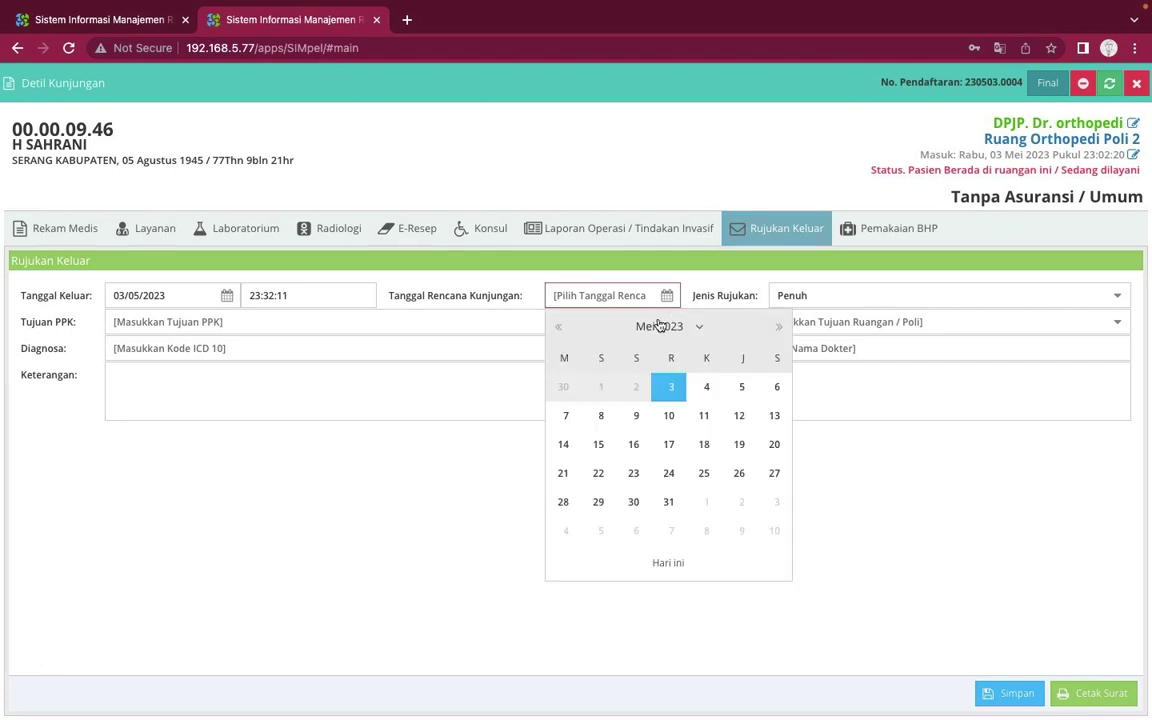
left_click(705, 390)
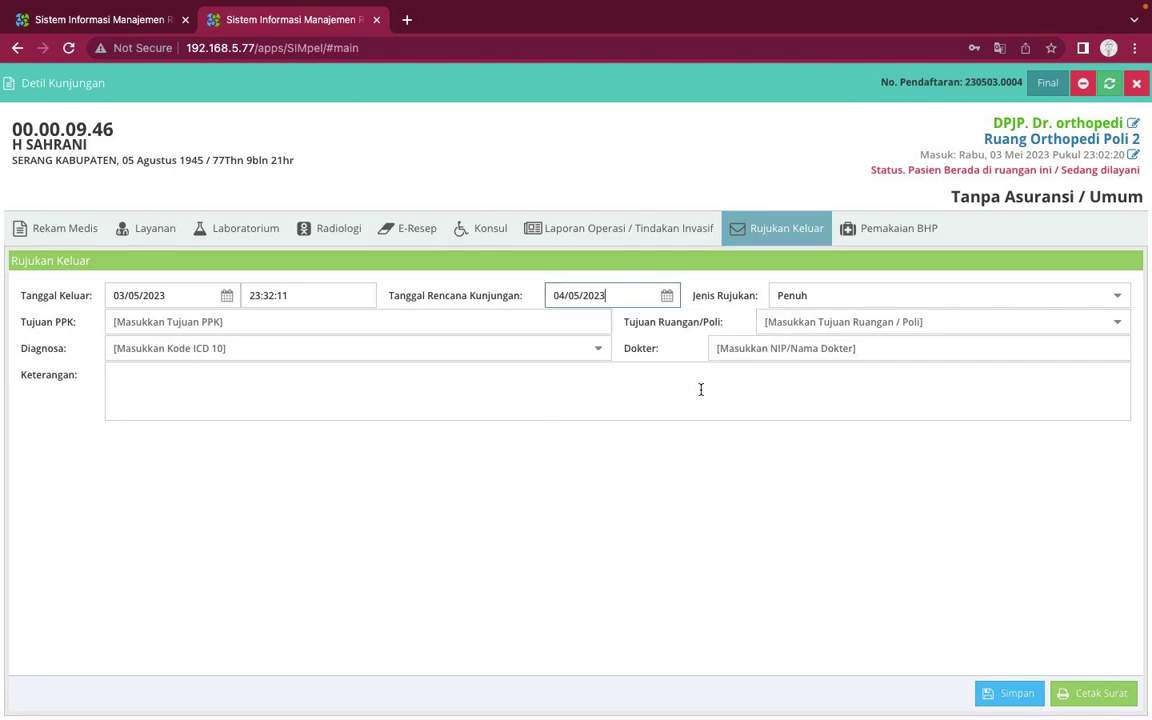
left_click(1118, 299)
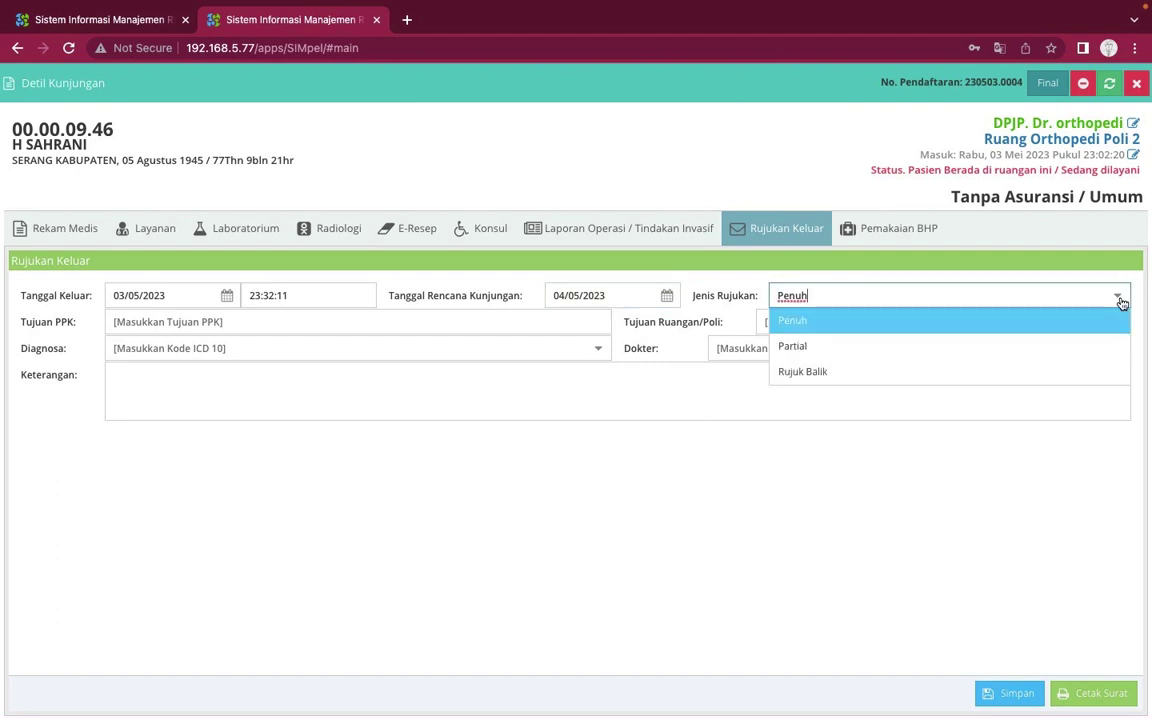
left_click(1057, 316)
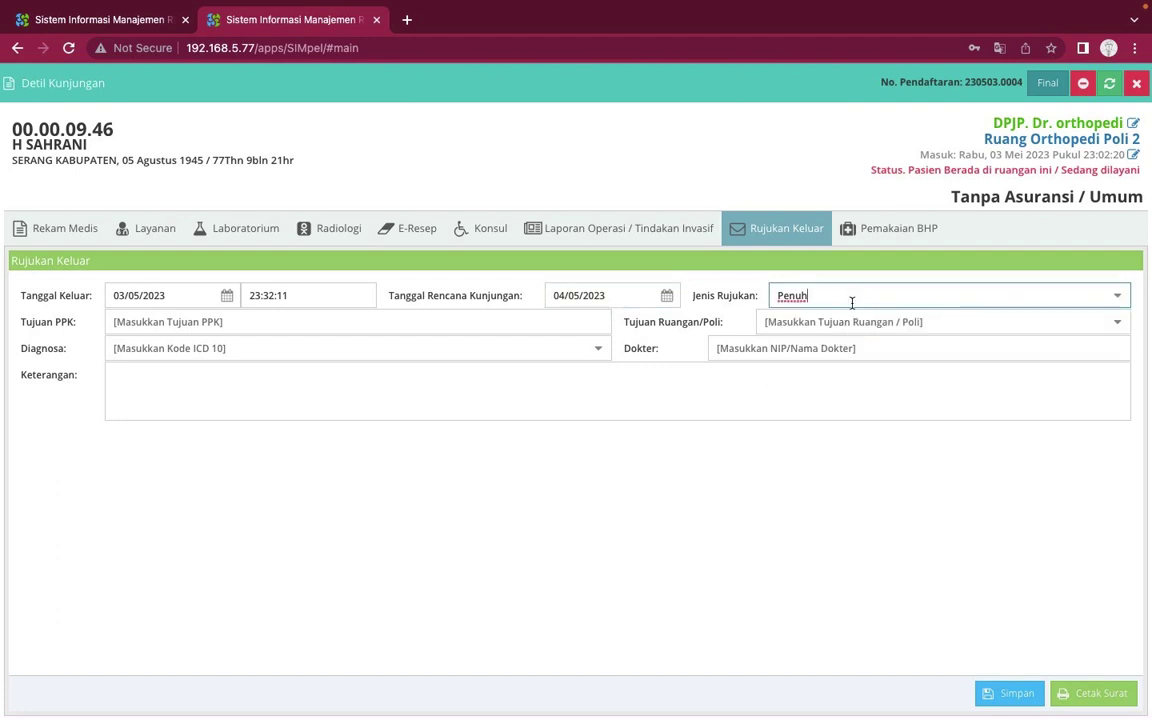
Search destination providers (silo, sari asi, siloam) and pick SILOAM HOSPITALS SEMANGGI
left_click(548, 316)
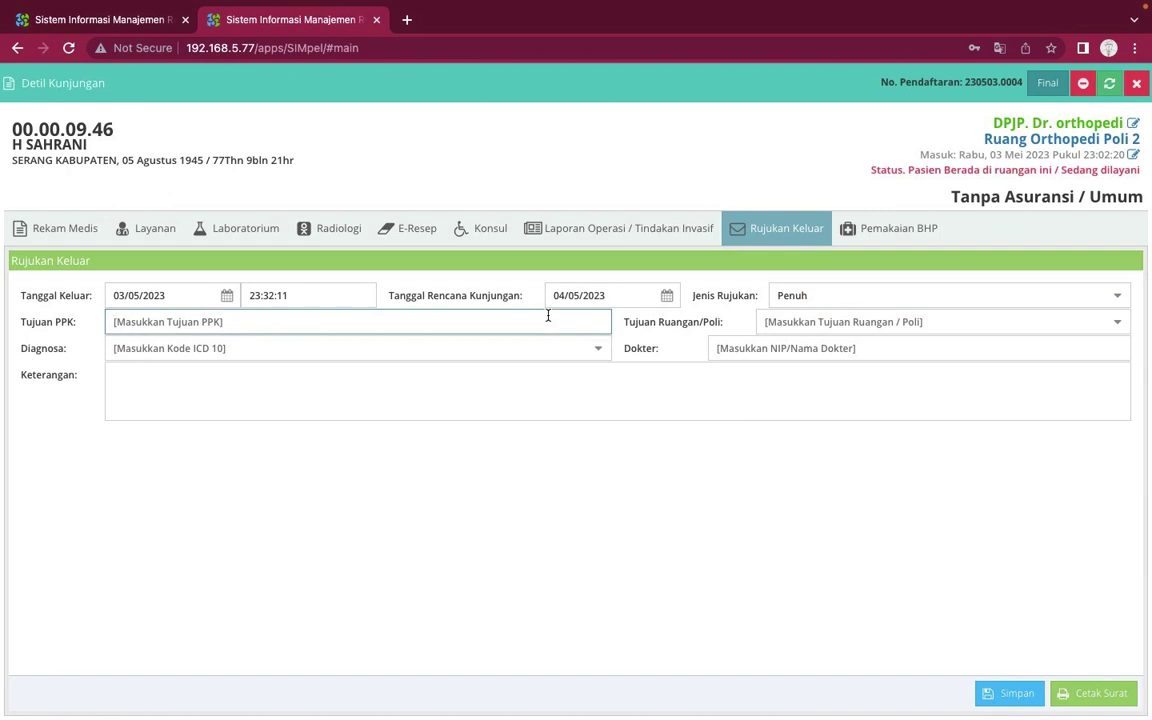
type("silo")
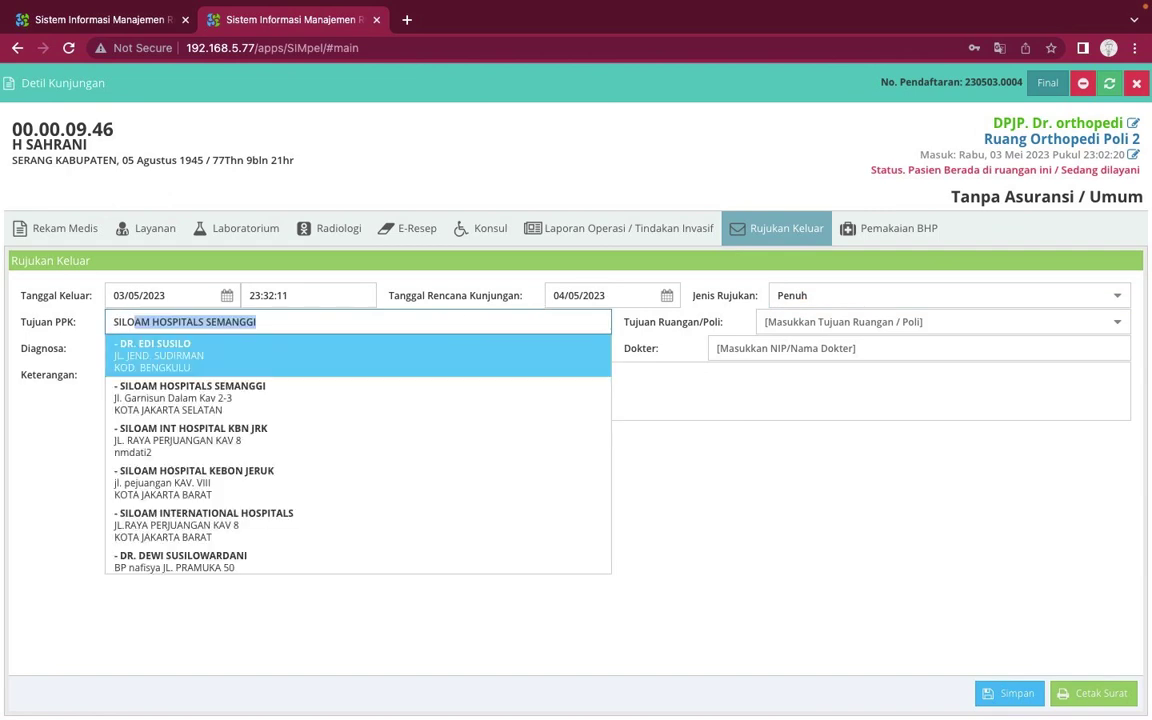
key("BackSpace")
key("BackSpace")
key("BackSpace")
key("BackSpace")
key("BackSpace")
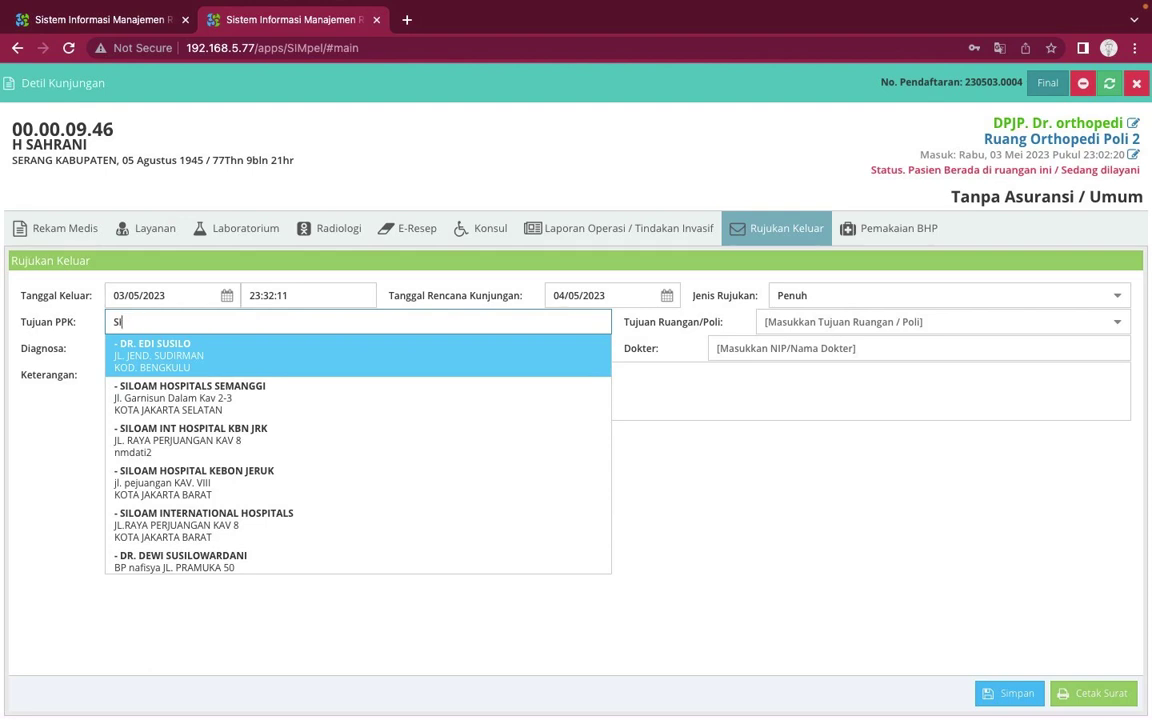
type("sari asi")
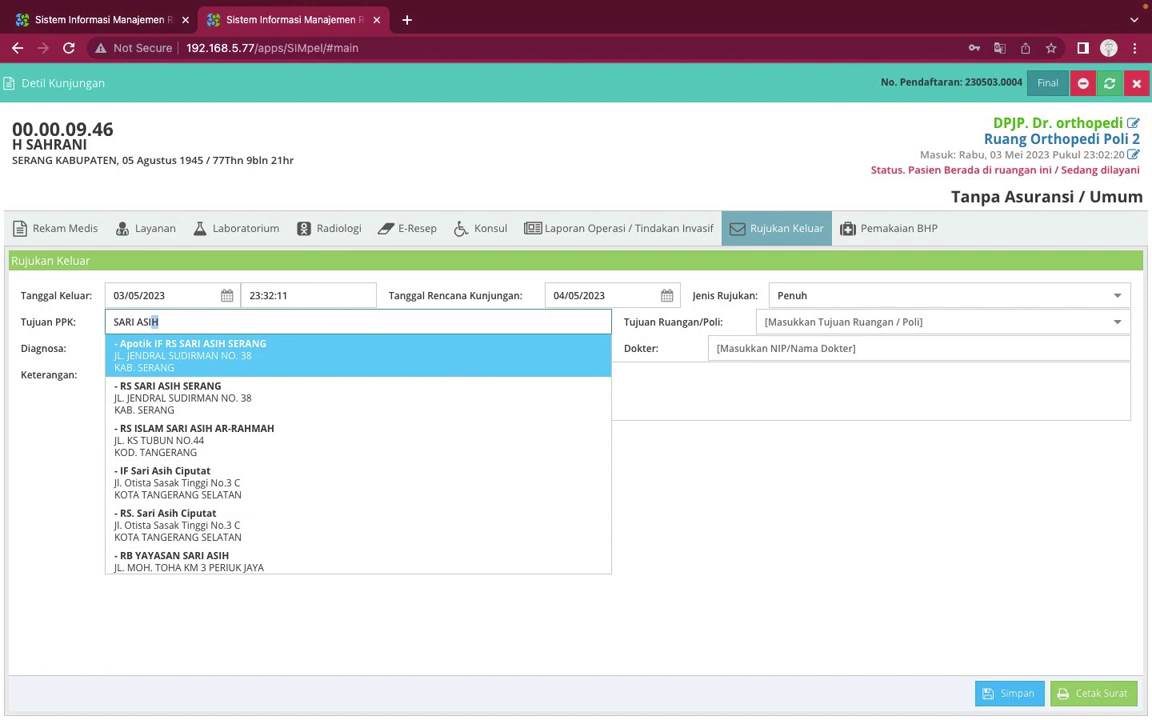
key("BackSpace")
key("BackSpace")
key("BackSpace")
key("BackSpace")
key("BackSpace")
key("BackSpace")
key("BackSpace")
key("BackSpace")
key("BackSpace")
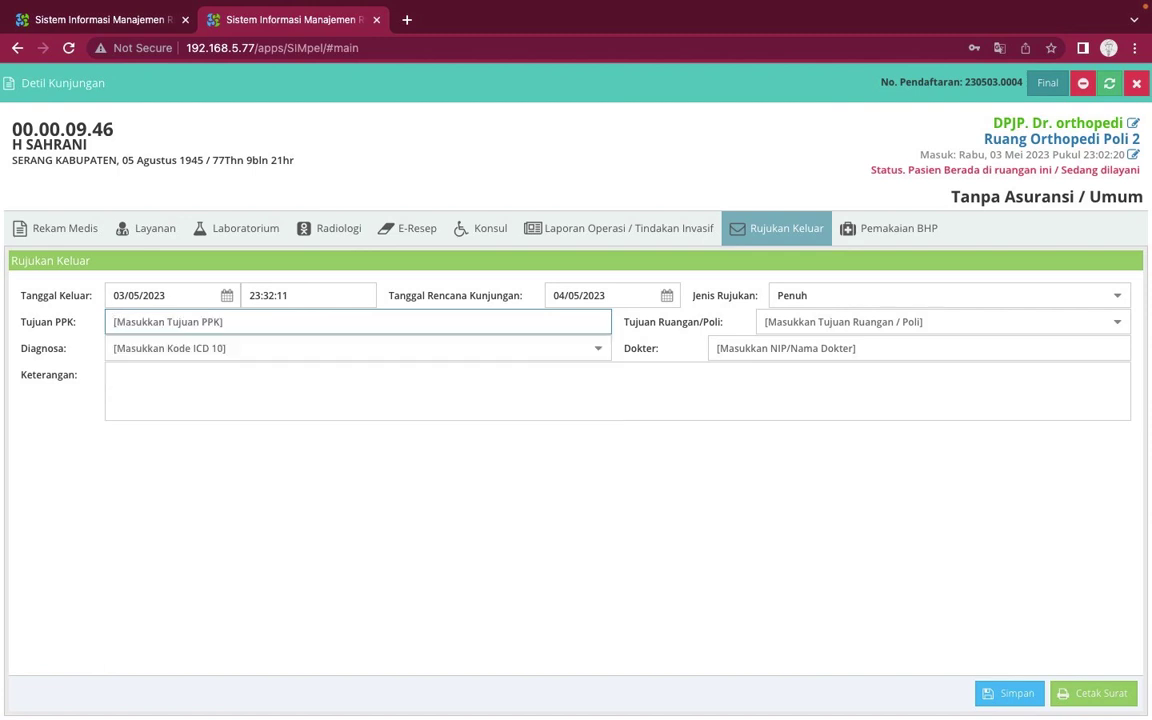
type("rmi")
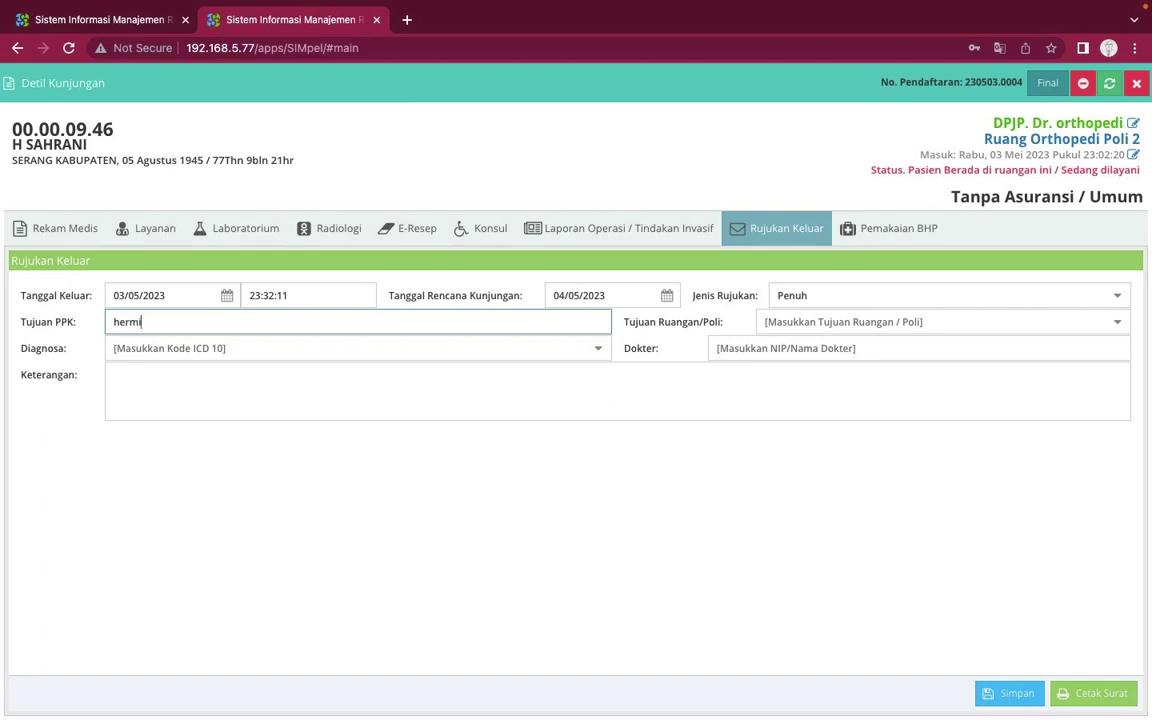
type("a")
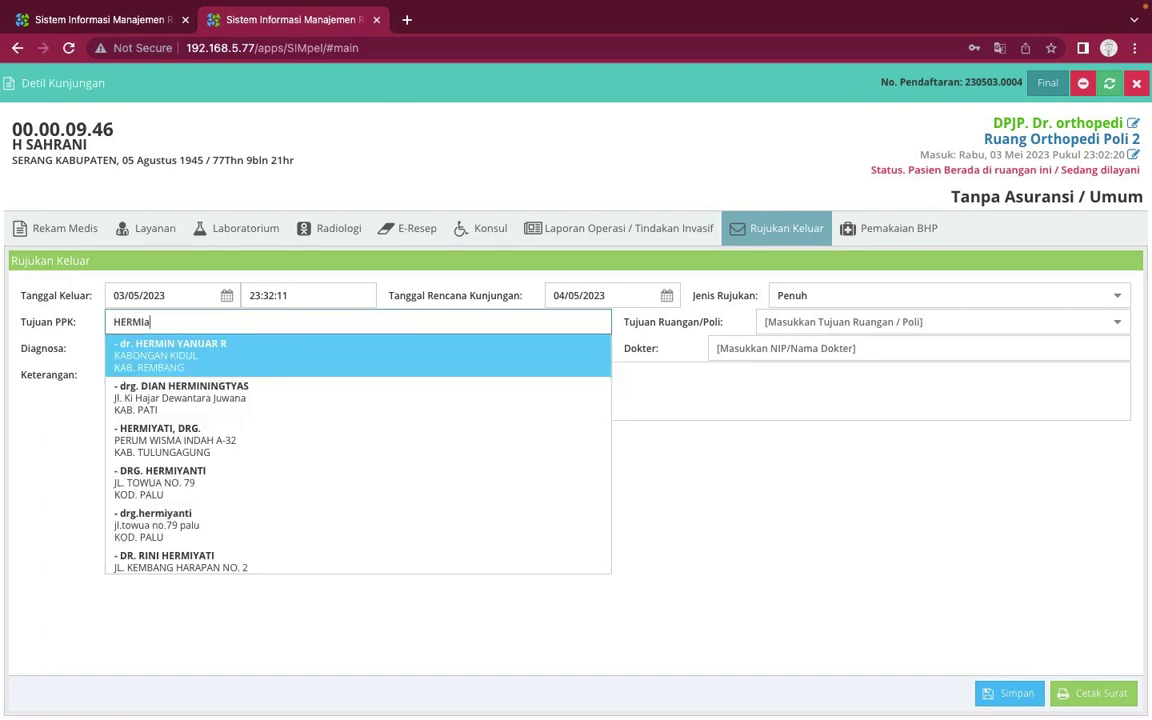
key("BackSpace")
type("na")
scroll(428, 412, "down", 1)
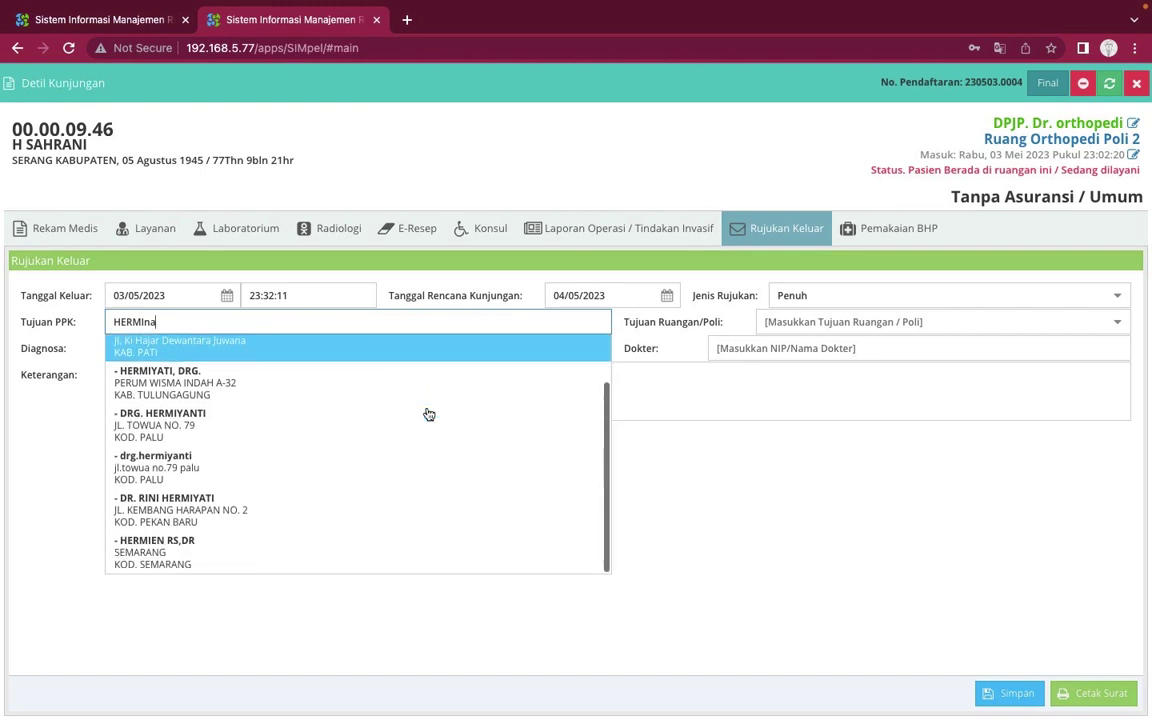
scroll(428, 414, "up", 2)
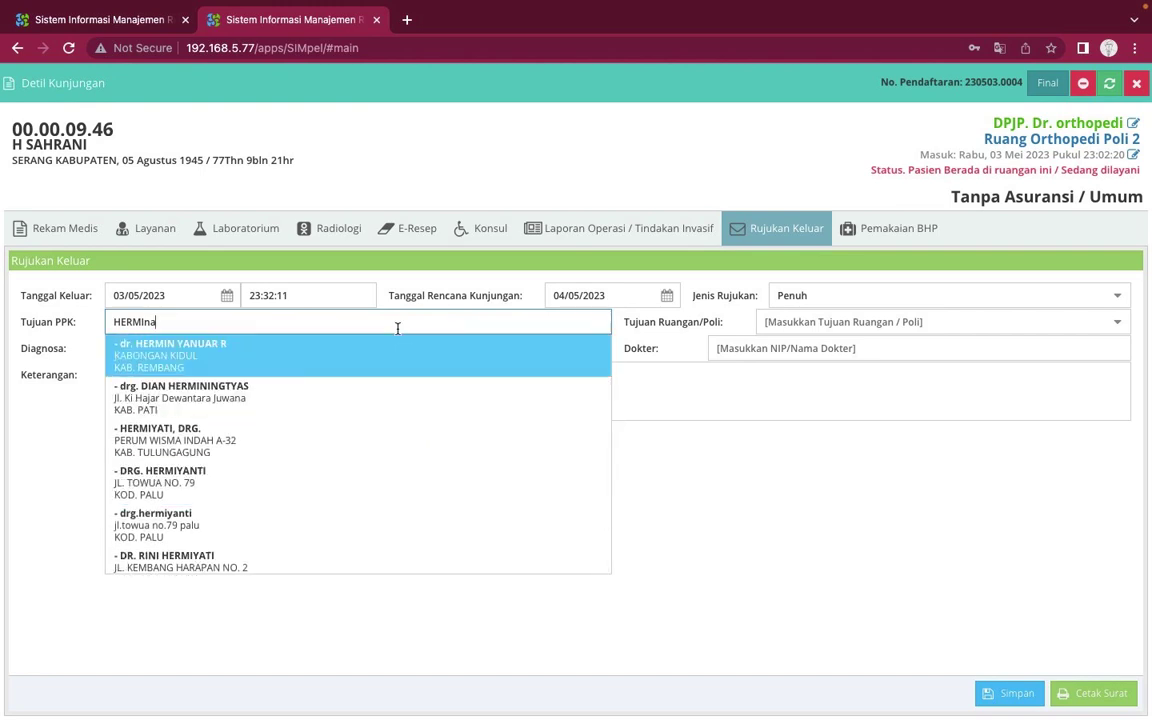
double_click(325, 326)
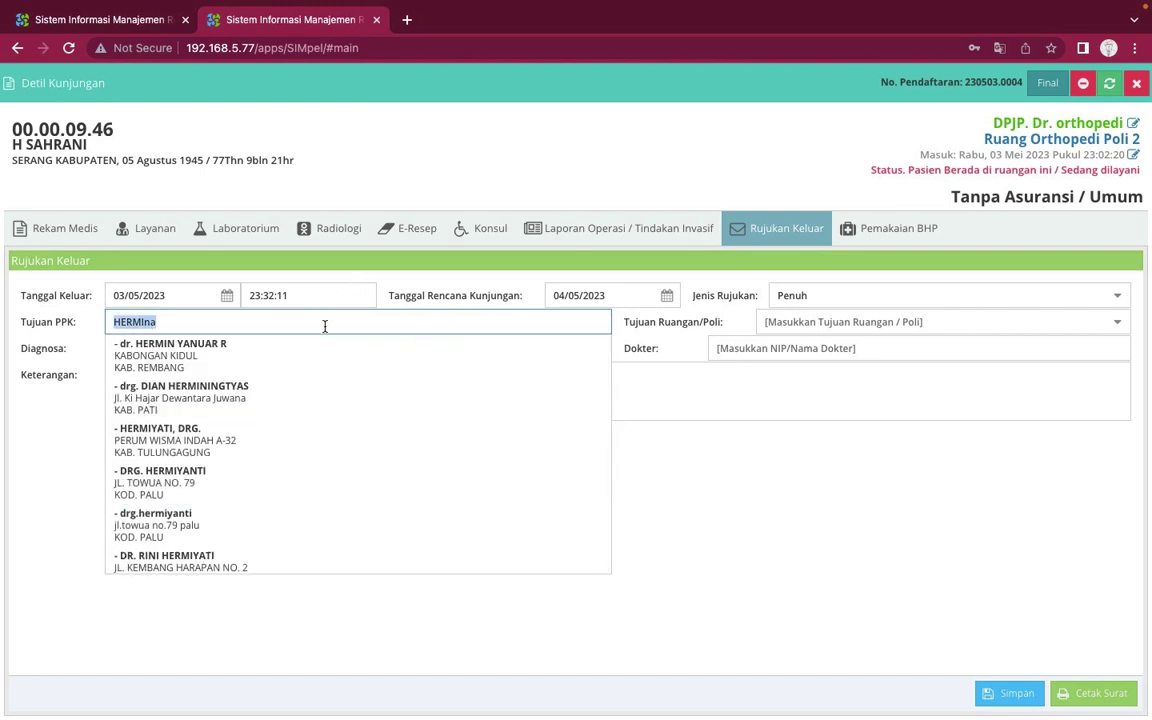
key("BackSpace")
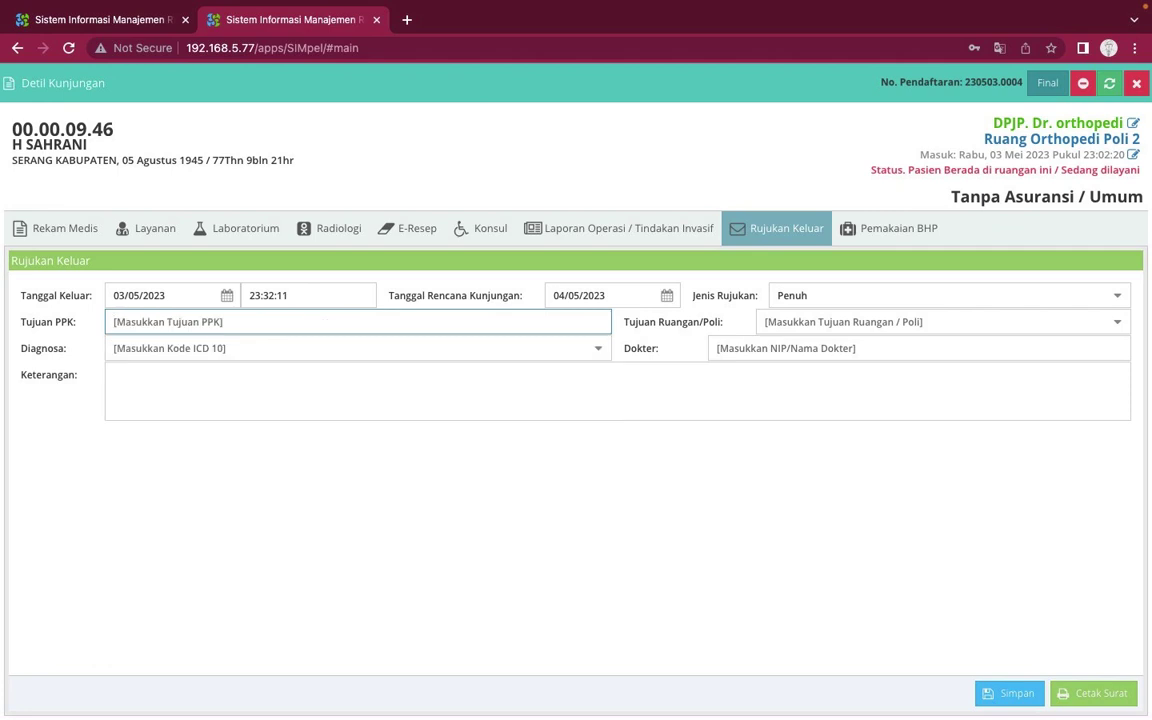
type("siloam")
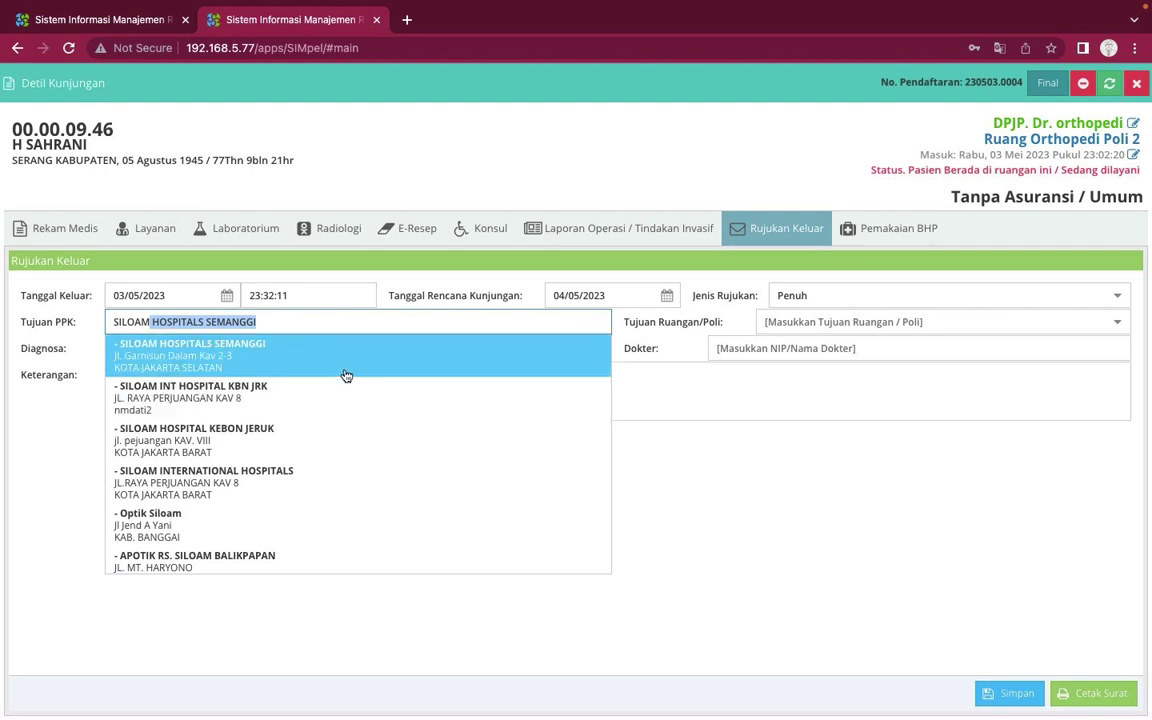
type("i")
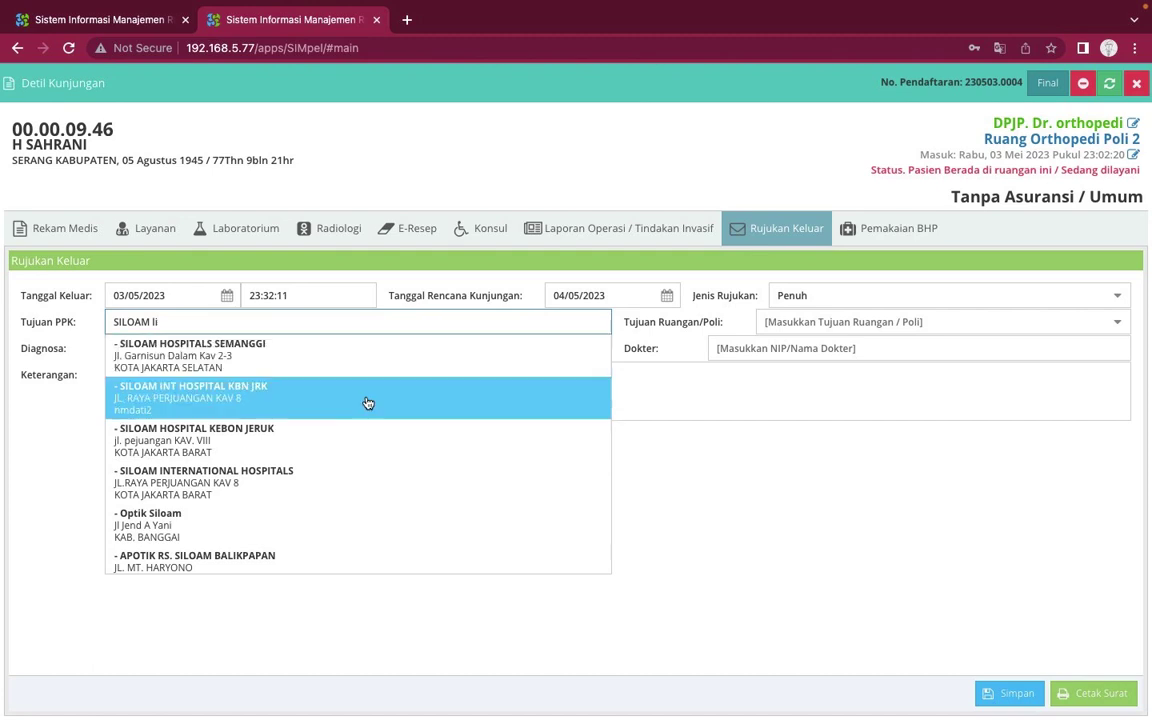
left_click(291, 345)
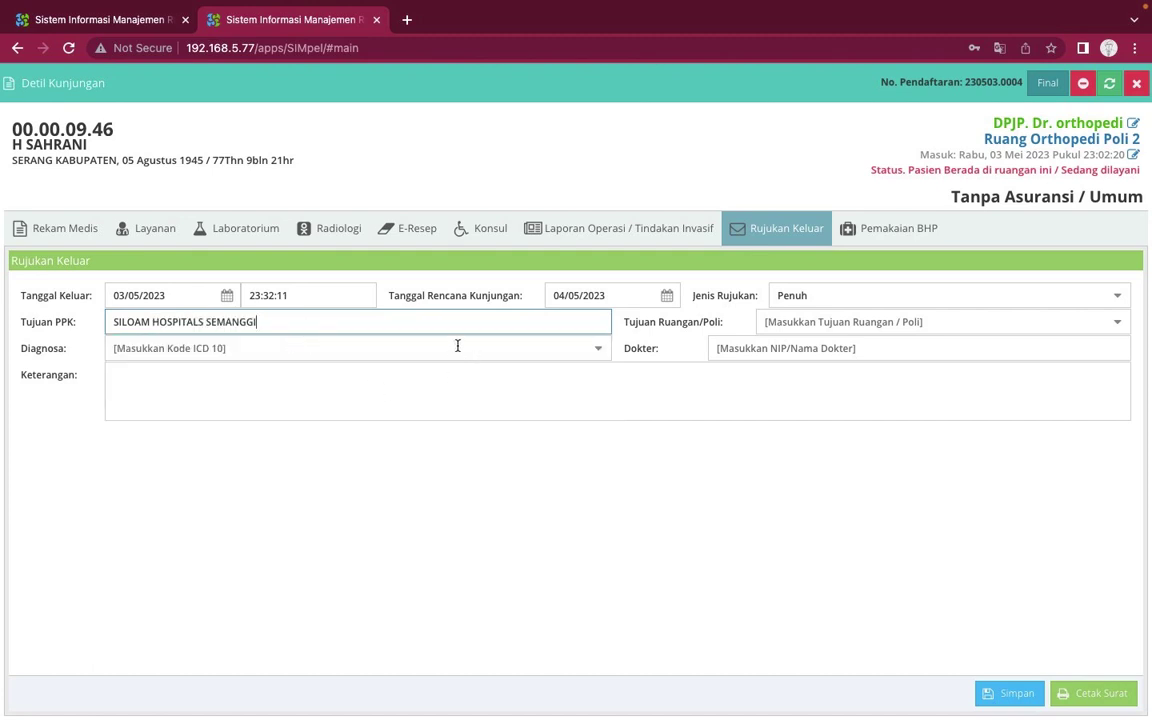
Replace the destination provider by searching 'bayu' and choosing RSUD BAYU ASIH
key("BackSpace")
key("BackSpace")
key("BackSpace")
key("BackSpace")
key("BackSpace")
key("BackSpace")
key("BackSpace")
key("BackSpace")
key("BackSpace")
key("BackSpace")
key("BackSpace")
key("BackSpace")
key("BackSpace")
key("BackSpace")
key("BackSpace")
key("BackSpace")
key("BackSpace")
key("BackSpace")
key("BackSpace")
key("BackSpace")
key("BackSpace")
key("BackSpace")
key("BackSpace")
key("BackSpace")
key("BackSpace")
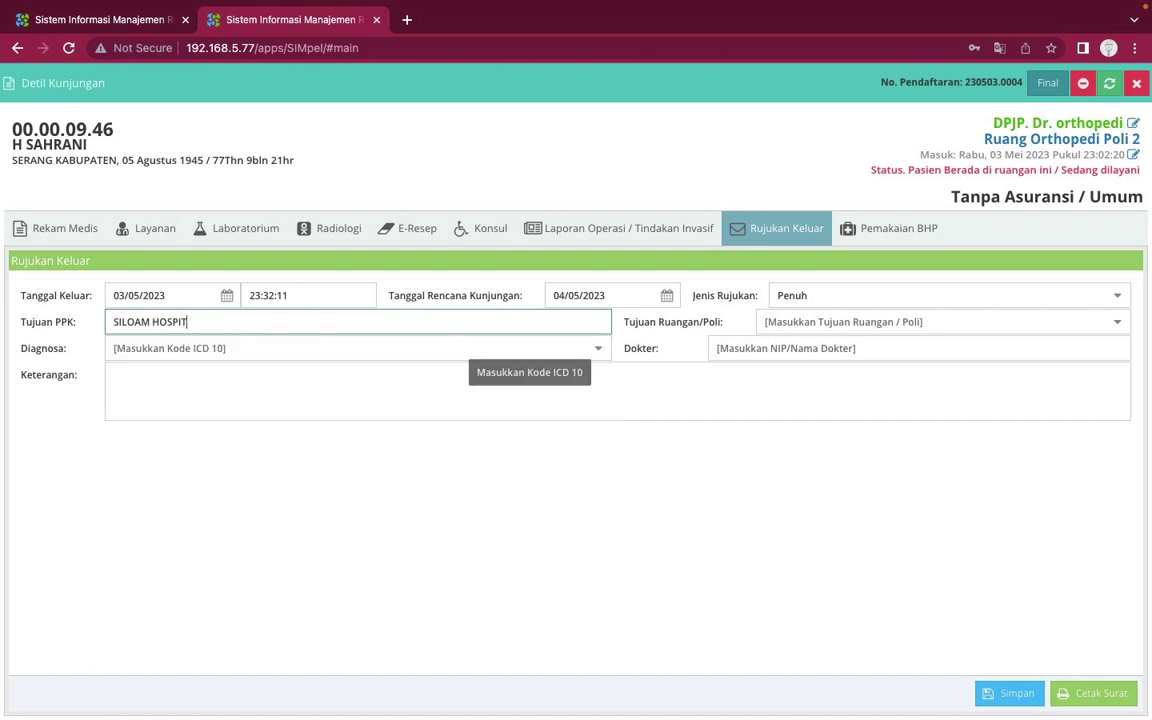
type("si")
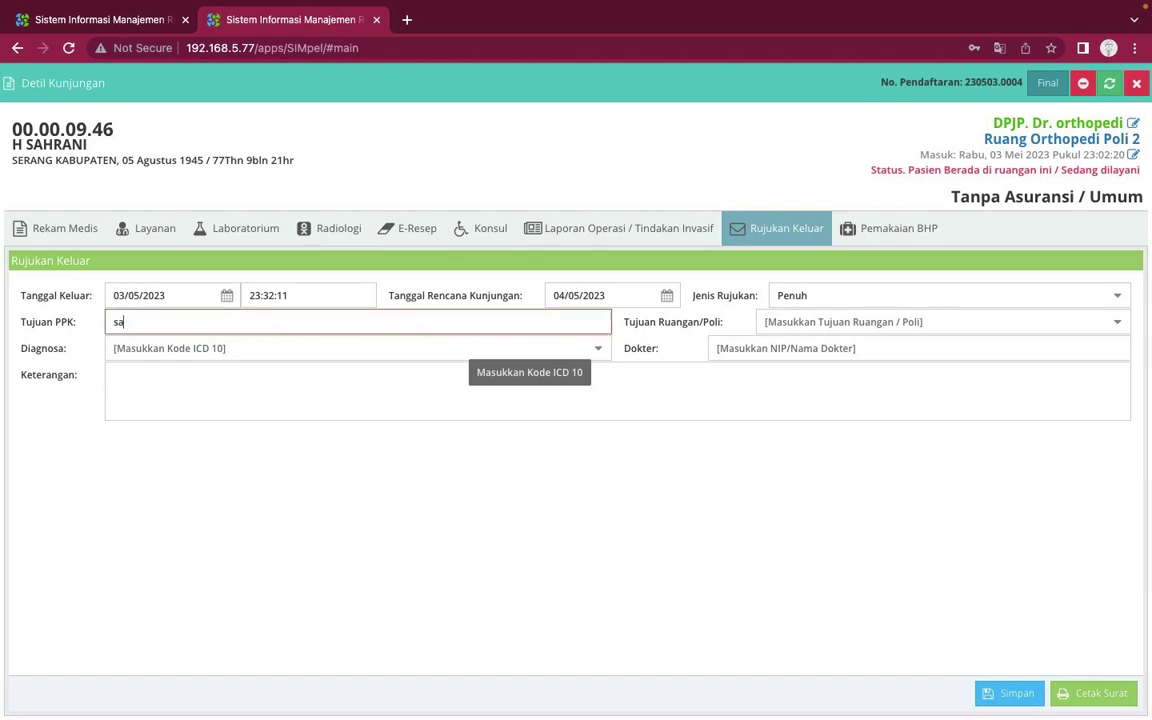
key("BackSpace")
key("BackSpace")
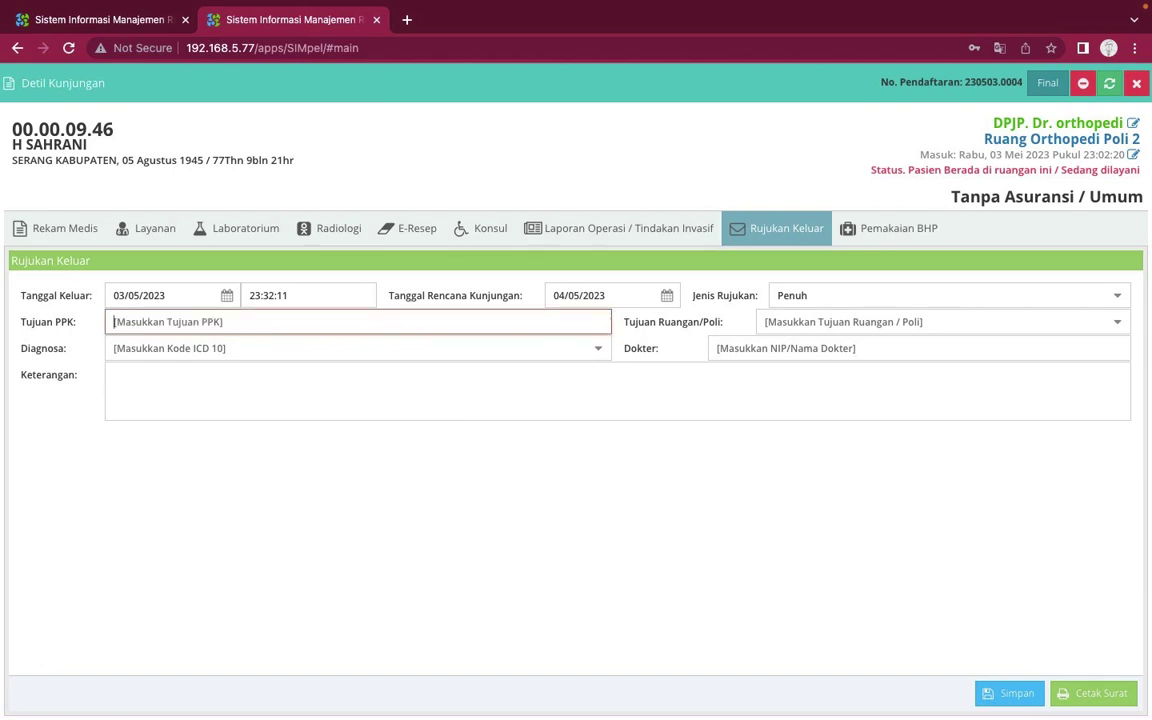
type("bayu")
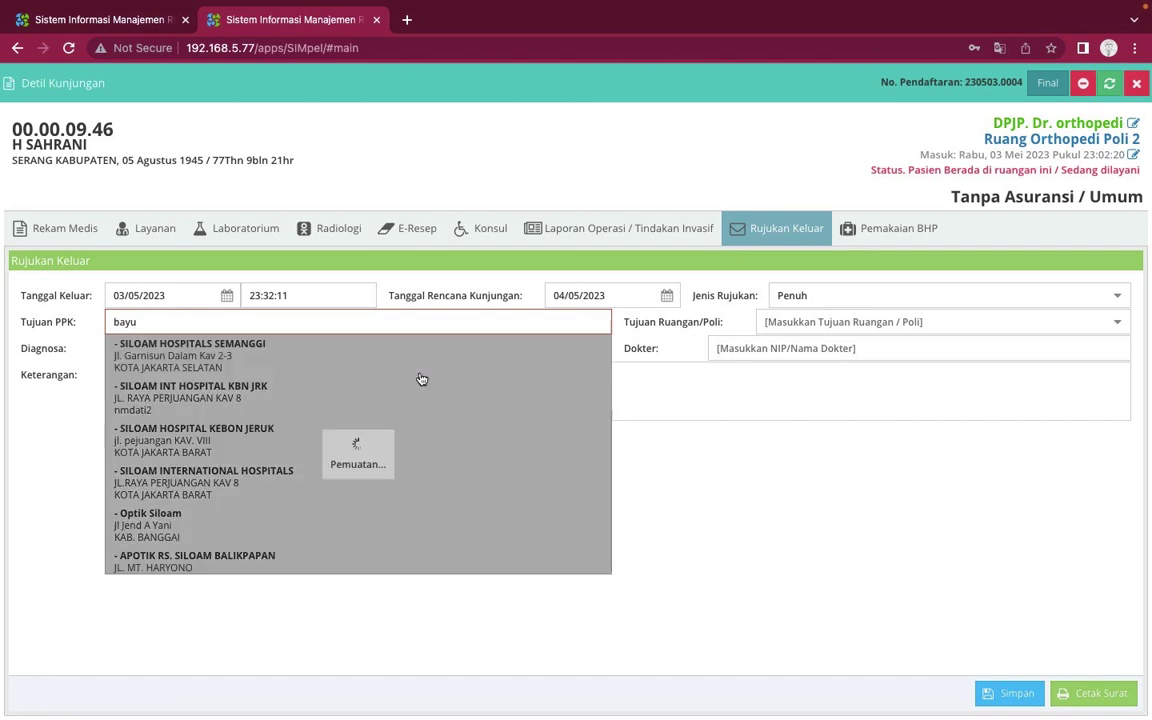
left_click(697, 442)
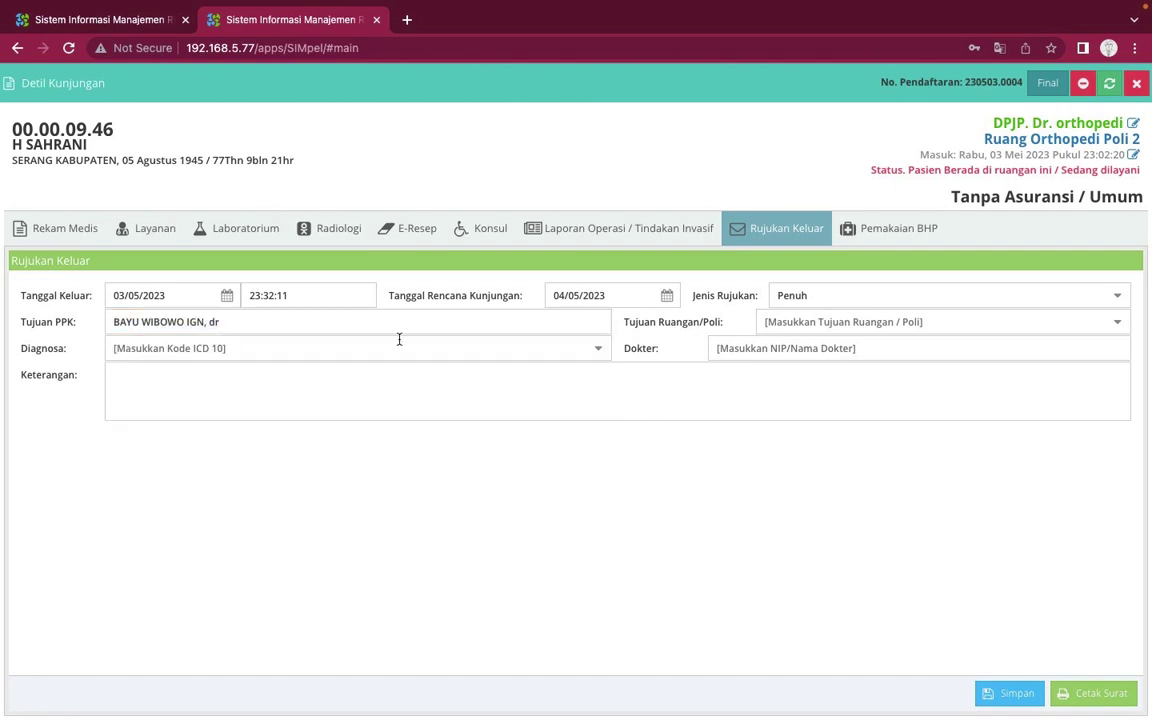
left_click(354, 325)
key("BackSpace")
key("BackSpace")
key("BackSpace")
key("BackSpace")
key("BackSpace")
key("BackSpace")
key("BackSpace")
key("BackSpace")
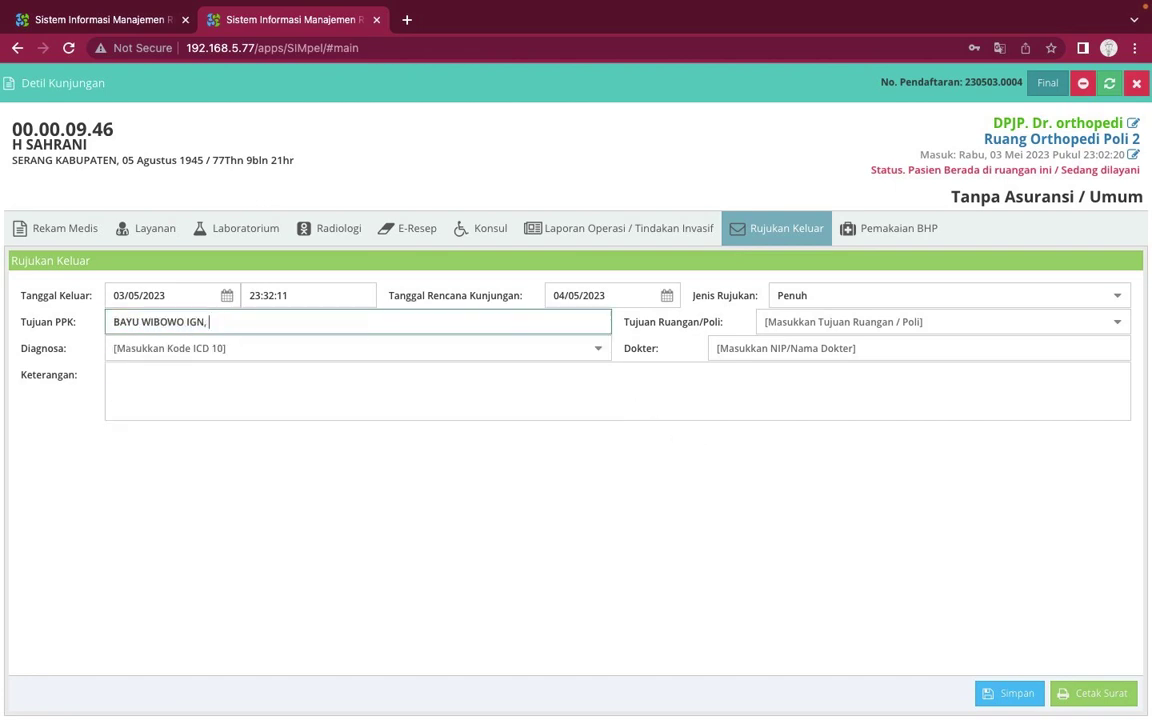
key("BackSpace")
key("BackSpace")
key("BackSpace")
key("BackSpace")
key("BackSpace")
key("BackSpace")
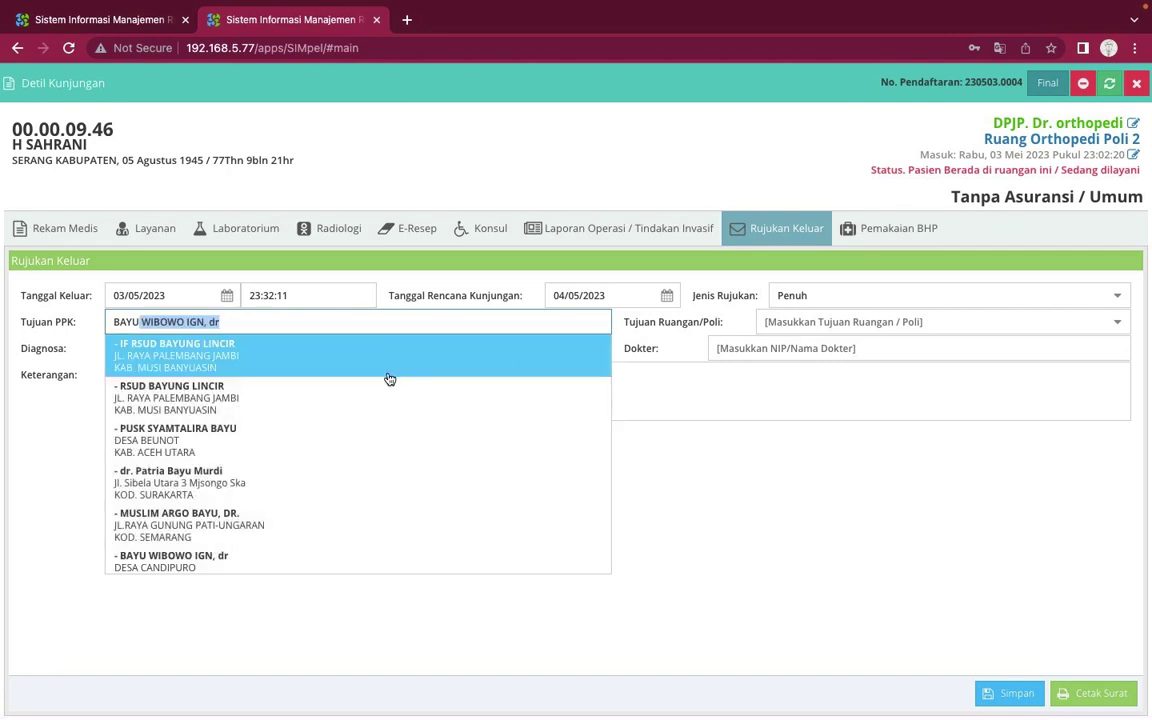
scroll(372, 481, "down", 5)
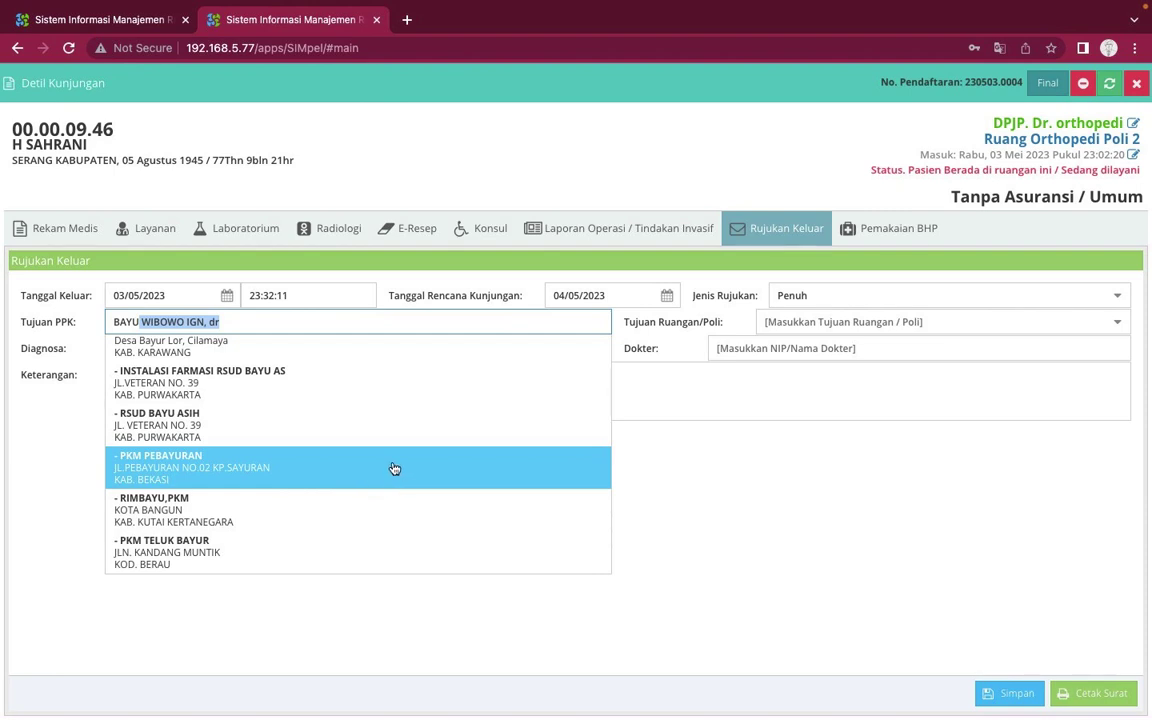
left_click(336, 427)
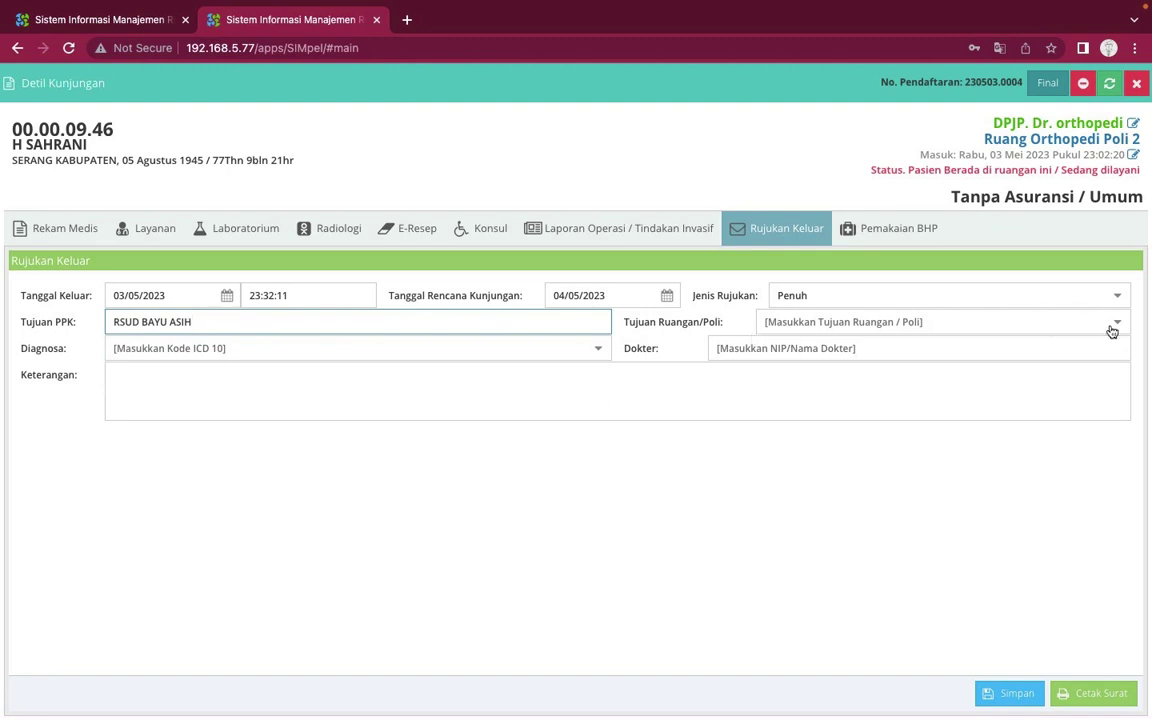
Clear the provider field, search 'sari asih' and choose RS SARI ASIH SERANG
key("BackSpace")
key("BackSpace")
key("BackSpace")
key("BackSpace")
key("BackSpace")
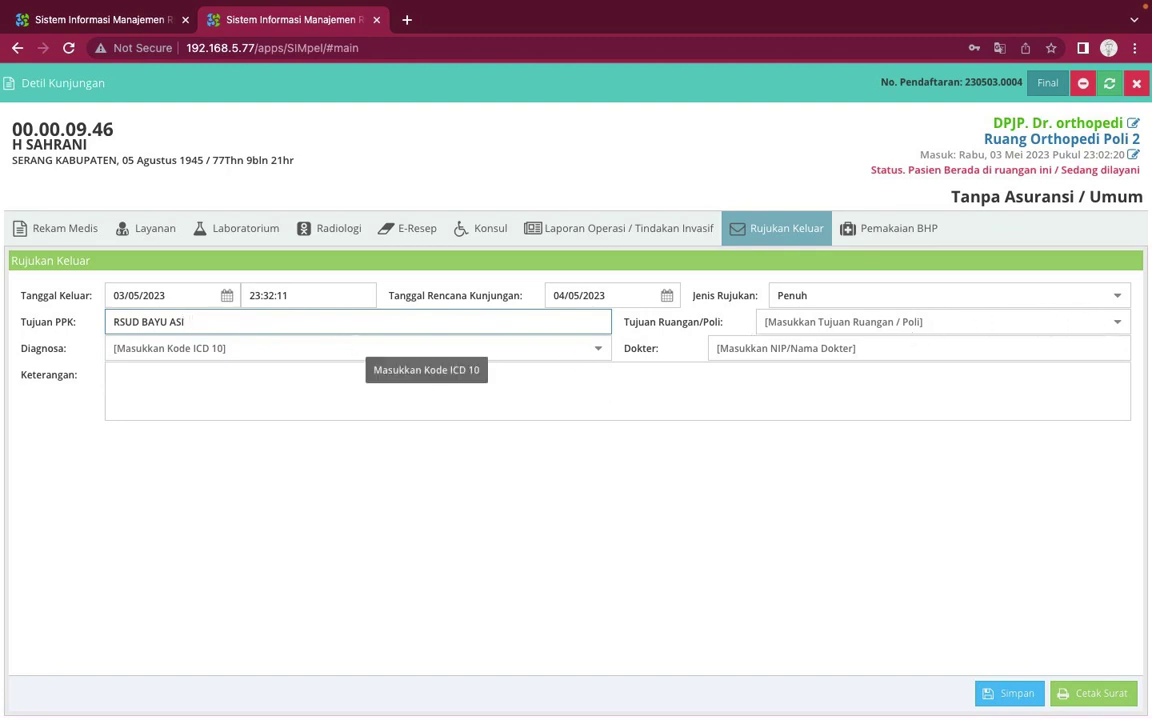
key("BackSpace")
key("BackSpace")
key("BackSpace")
key("BackSpace")
key("BackSpace")
key("BackSpace")
key("BackSpace")
key("BackSpace")
key("BackSpace")
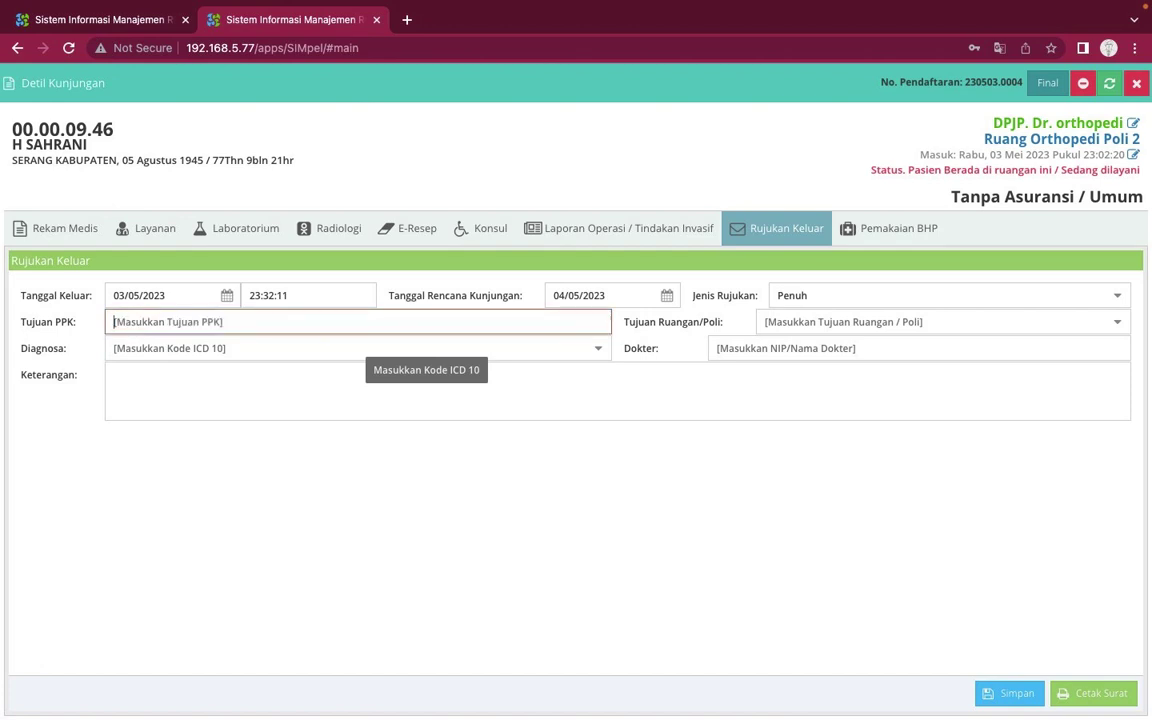
type("sim")
key("BackSpace")
key("BackSpace")
key("BackSpace")
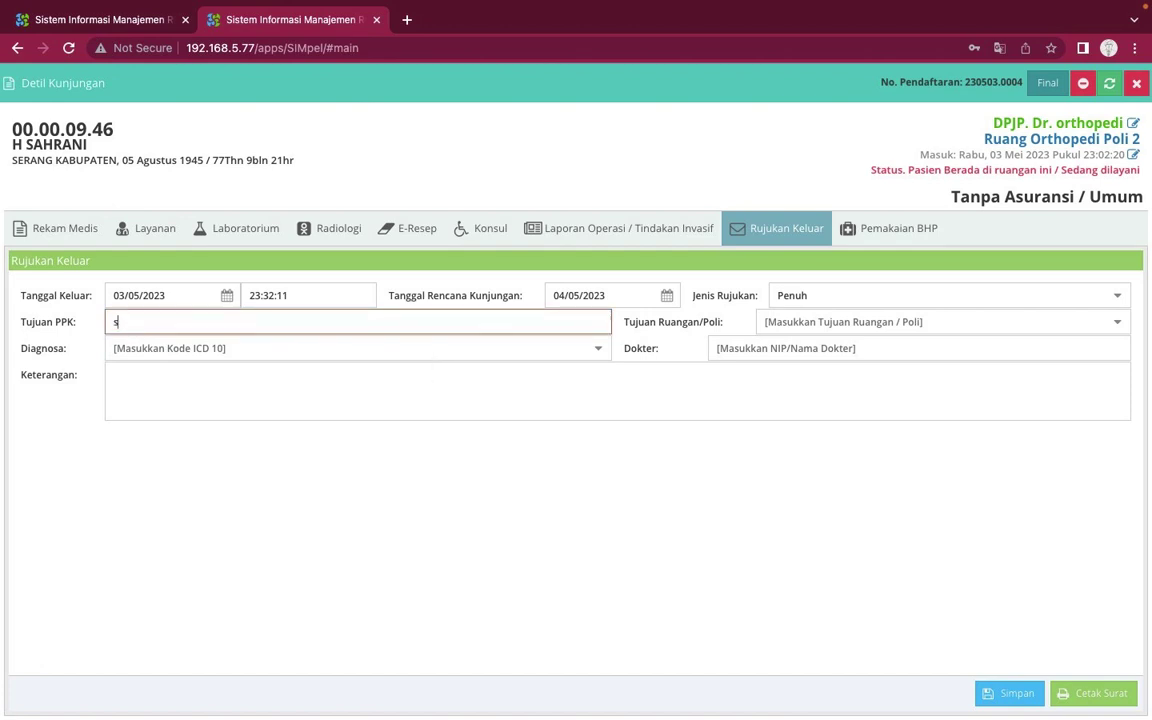
type("sari asih")
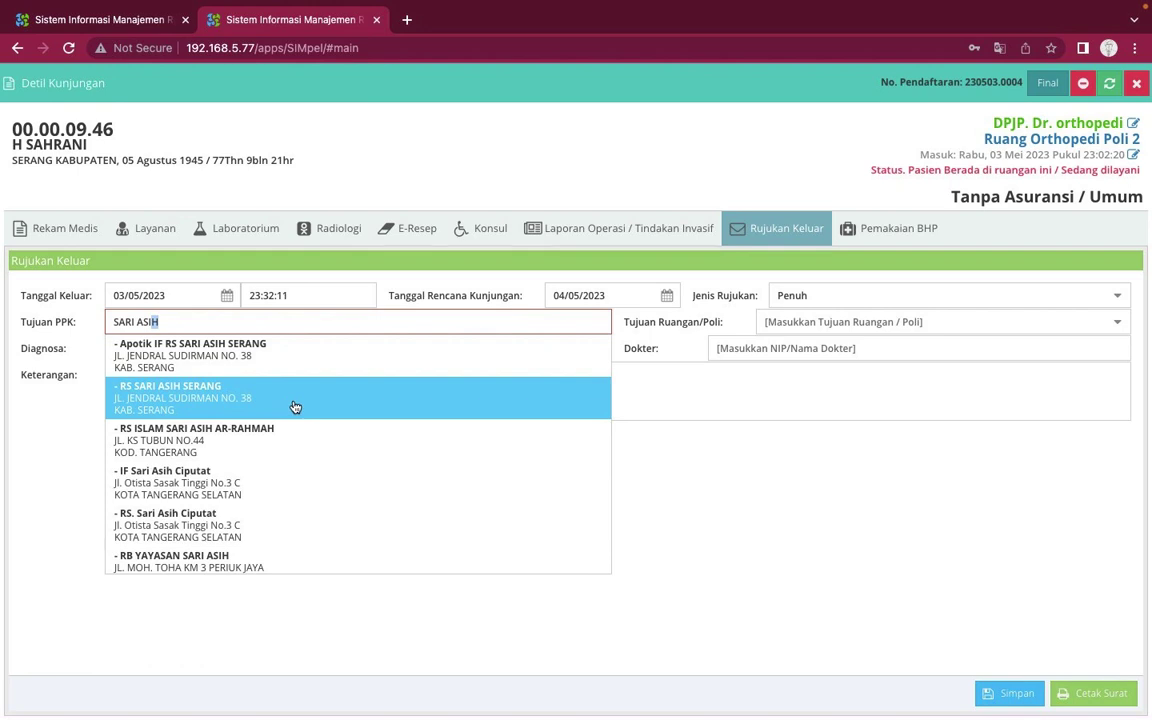
left_click(293, 403)
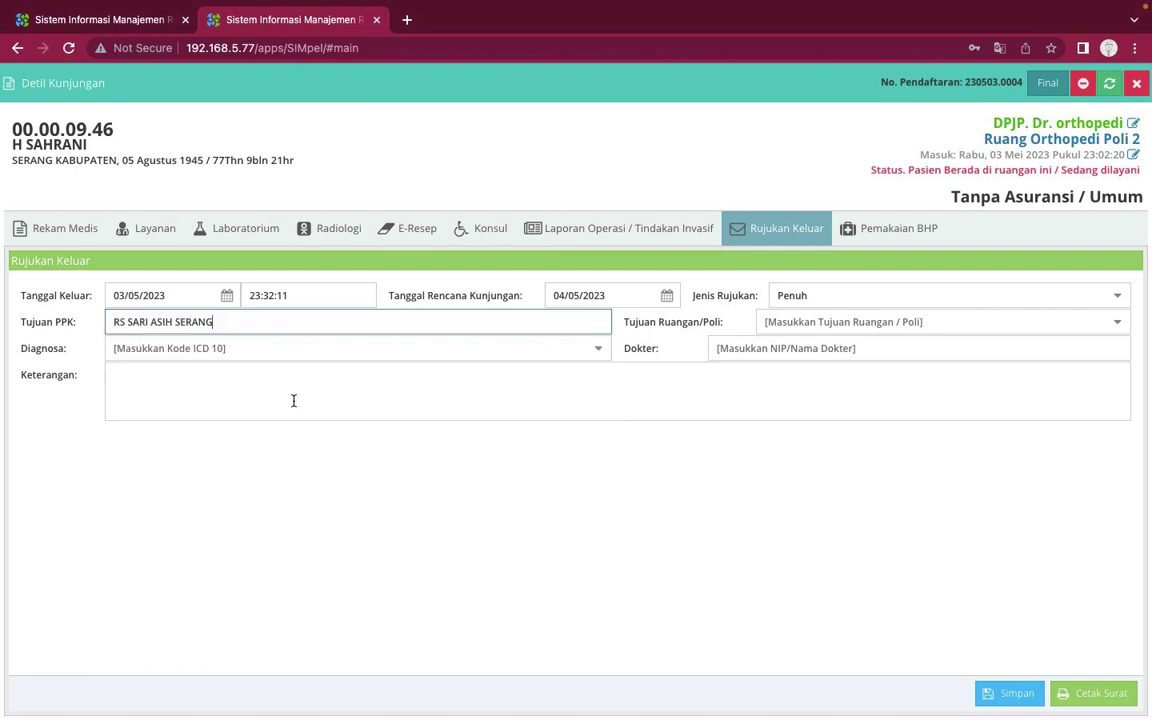
left_click(1120, 324)
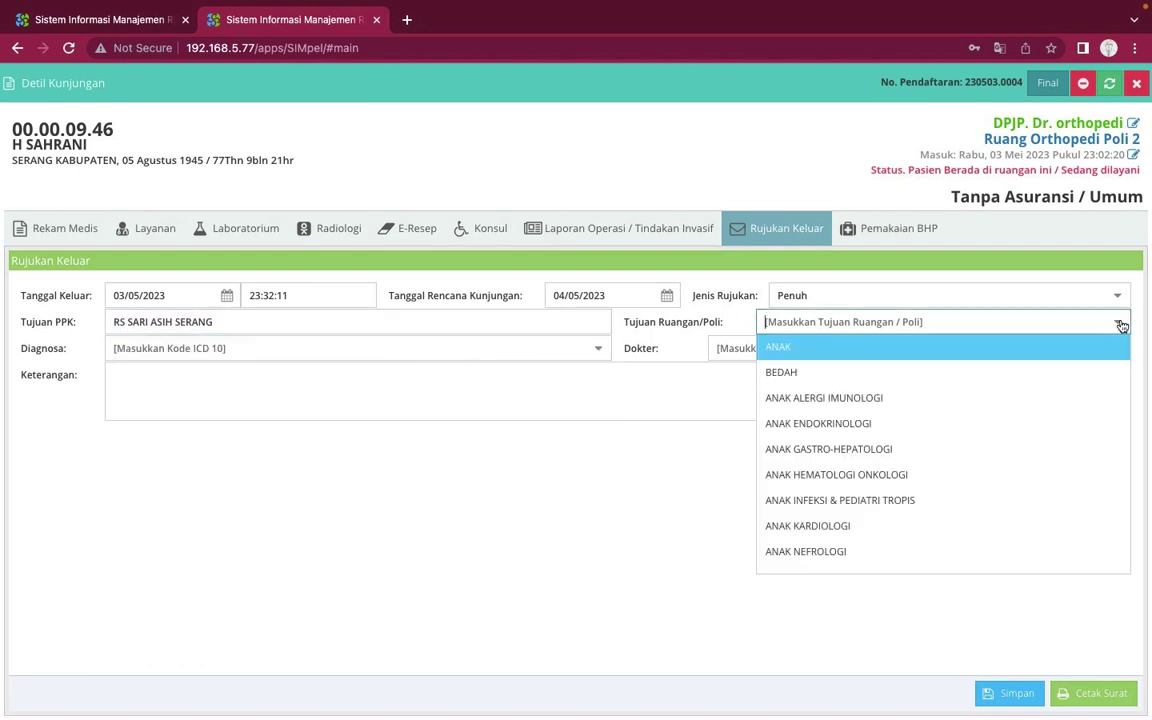
Set destination poli BEDAH and diagnosis A42.1 Abdominal actinomycosis, leaving the referral doctor empty
left_click(966, 375)
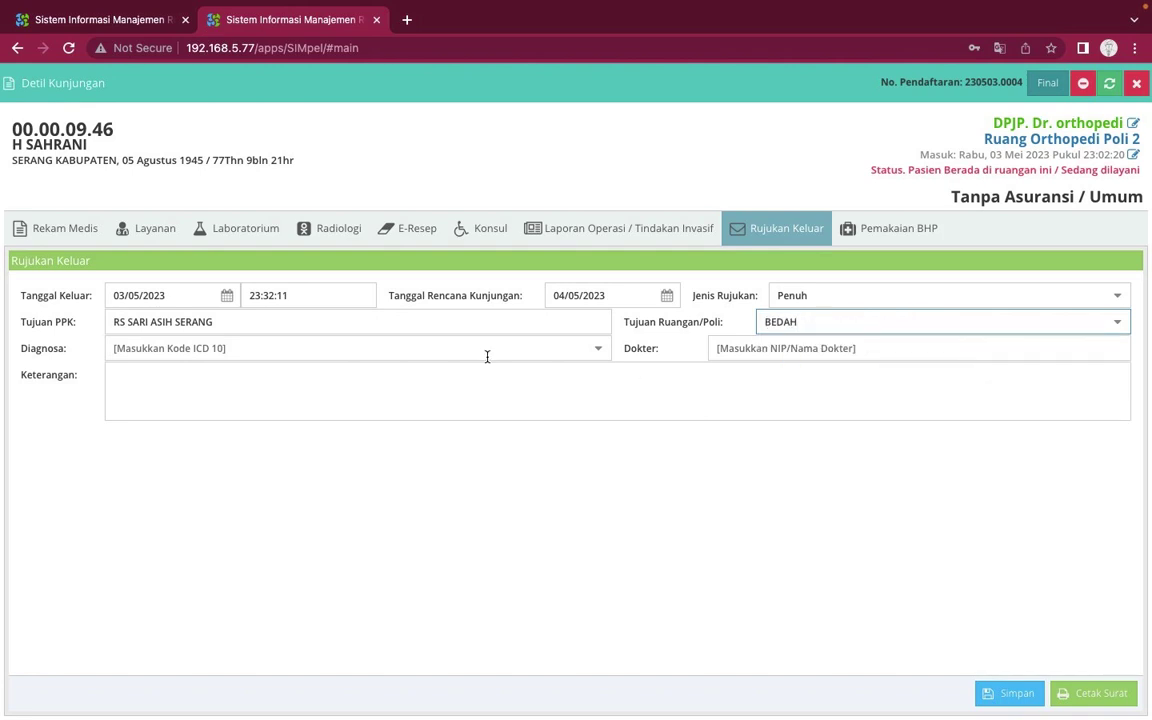
left_click(592, 358)
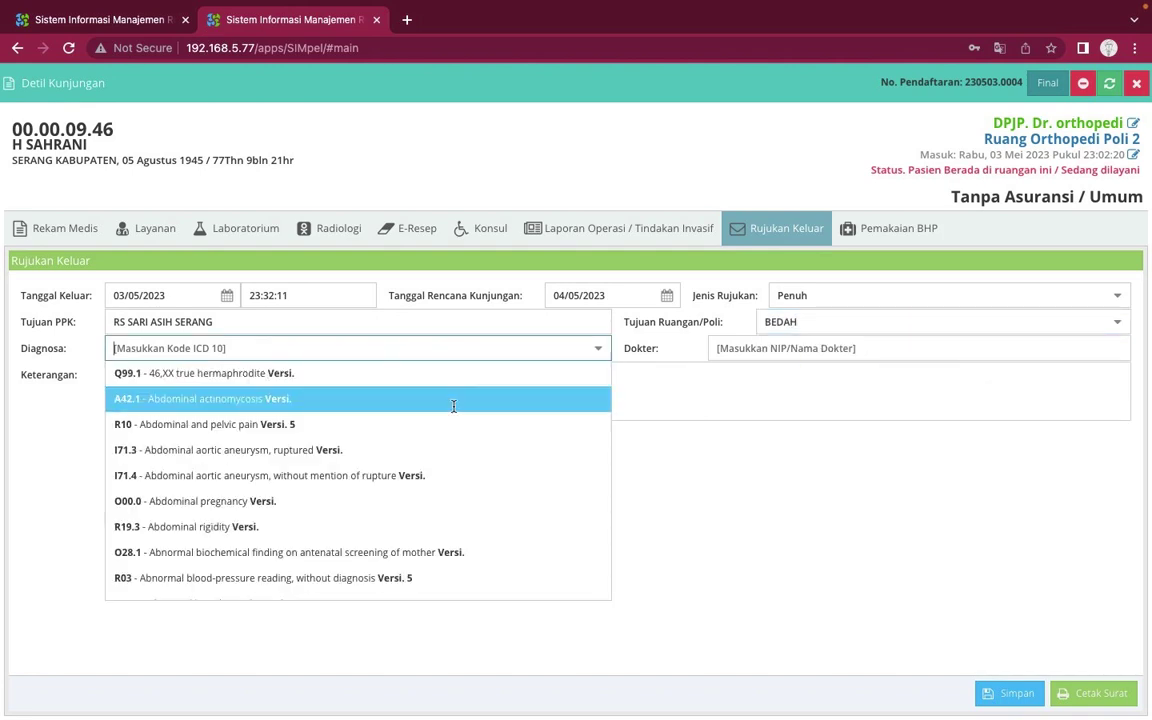
left_click(453, 403)
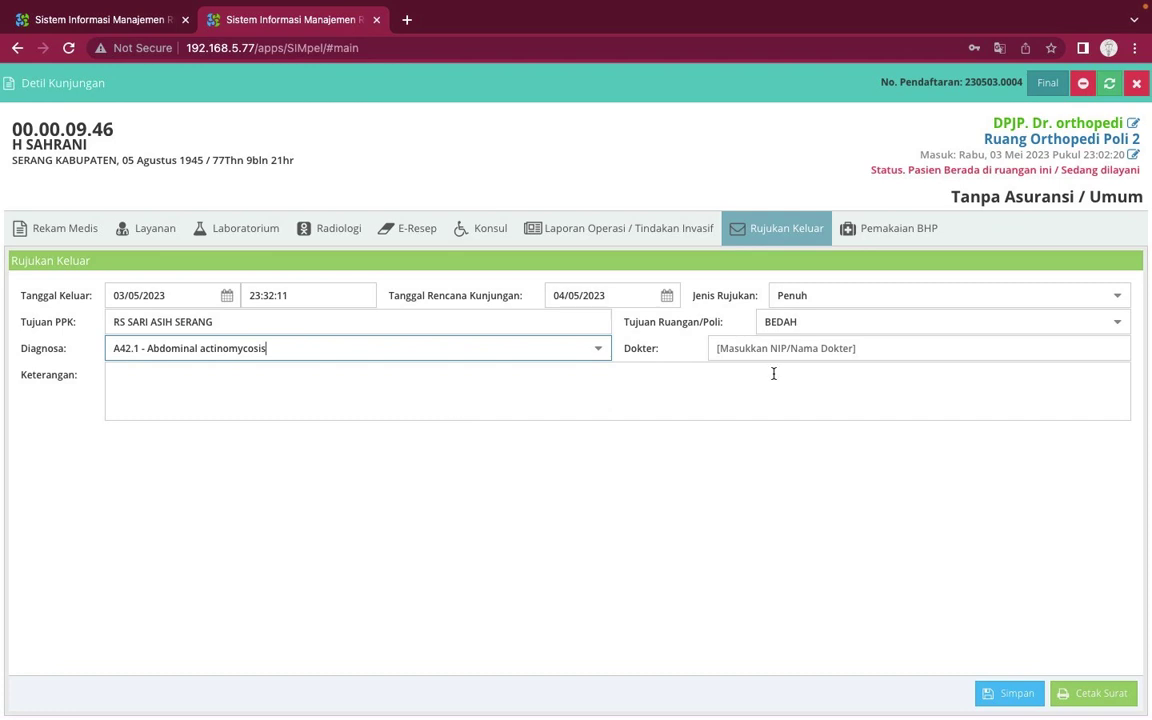
left_click(1076, 345)
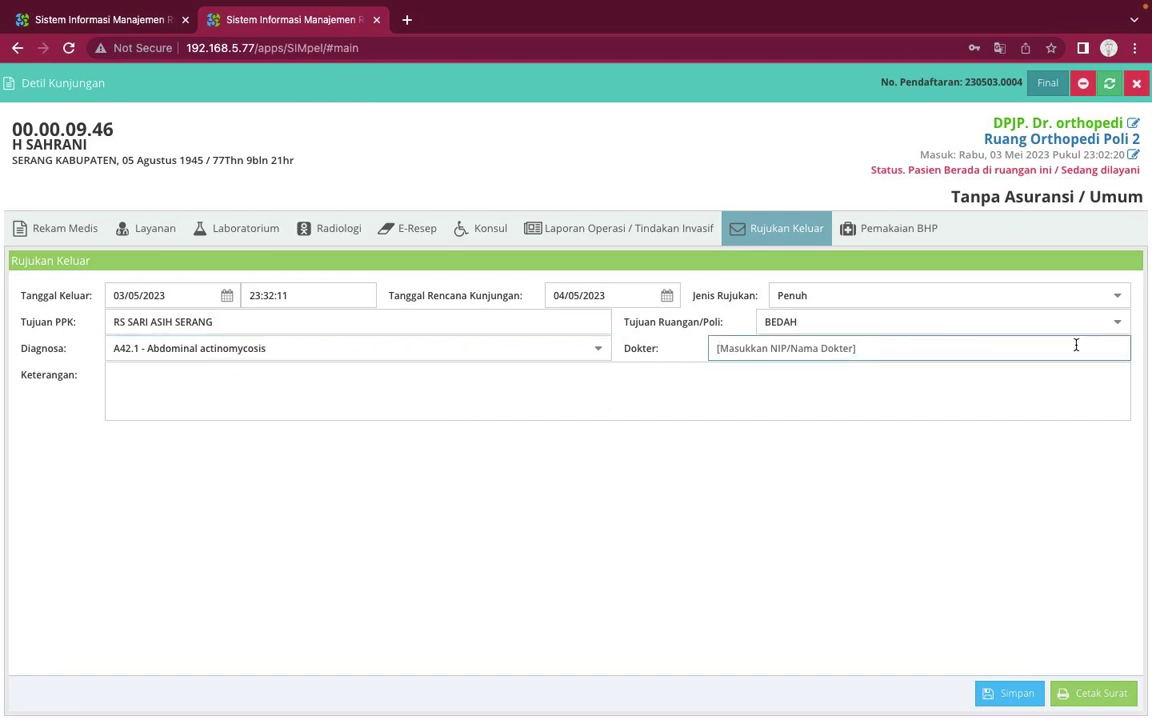
type("cece")
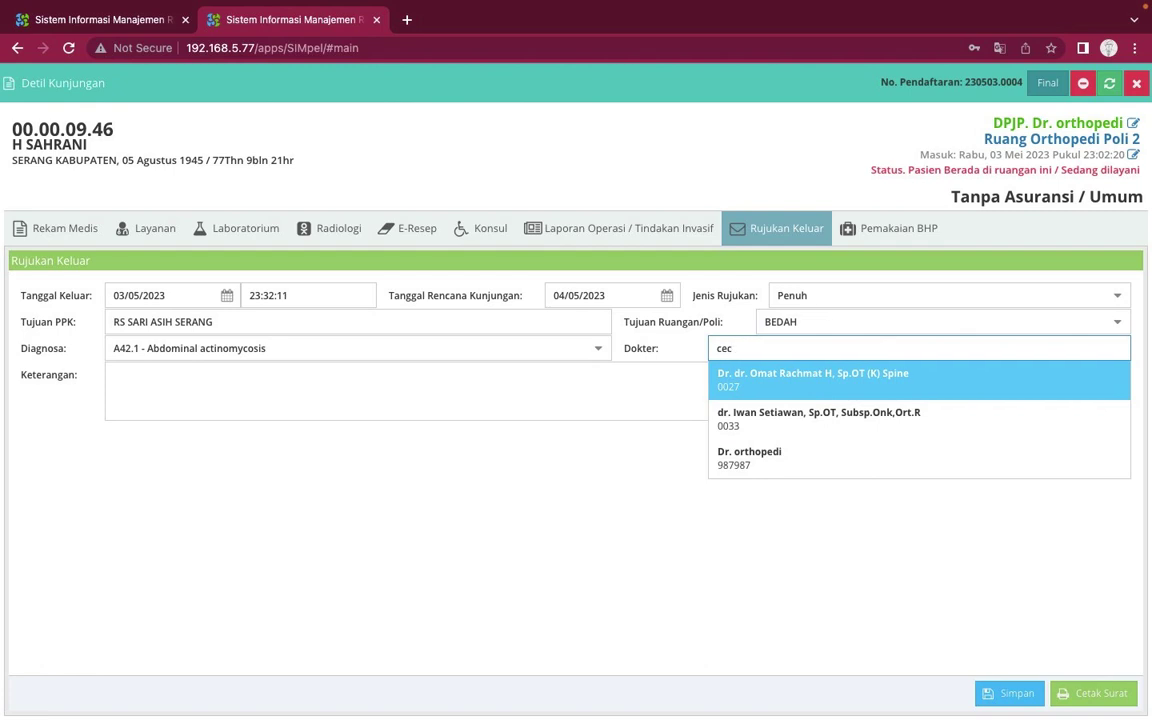
key("BackSpace")
key("BackSpace")
key("BackSpace")
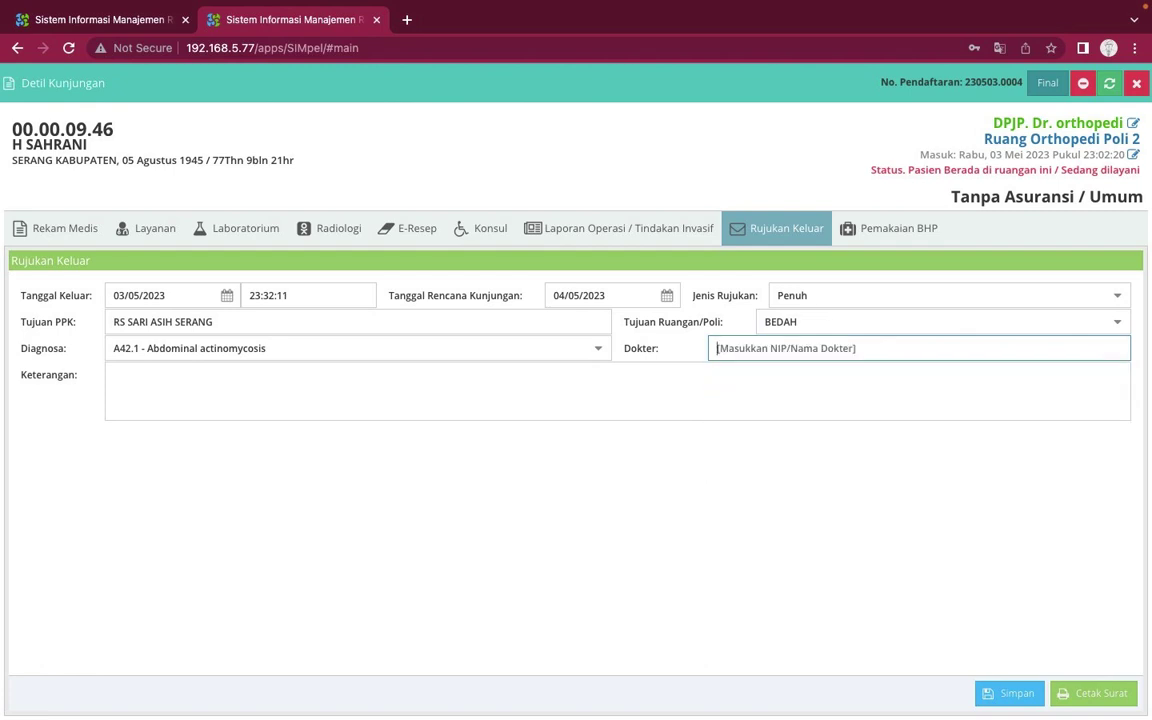
Enter 'penuh' as the Keterangan note and save the outgoing referral
left_click(913, 401)
type("penuh")
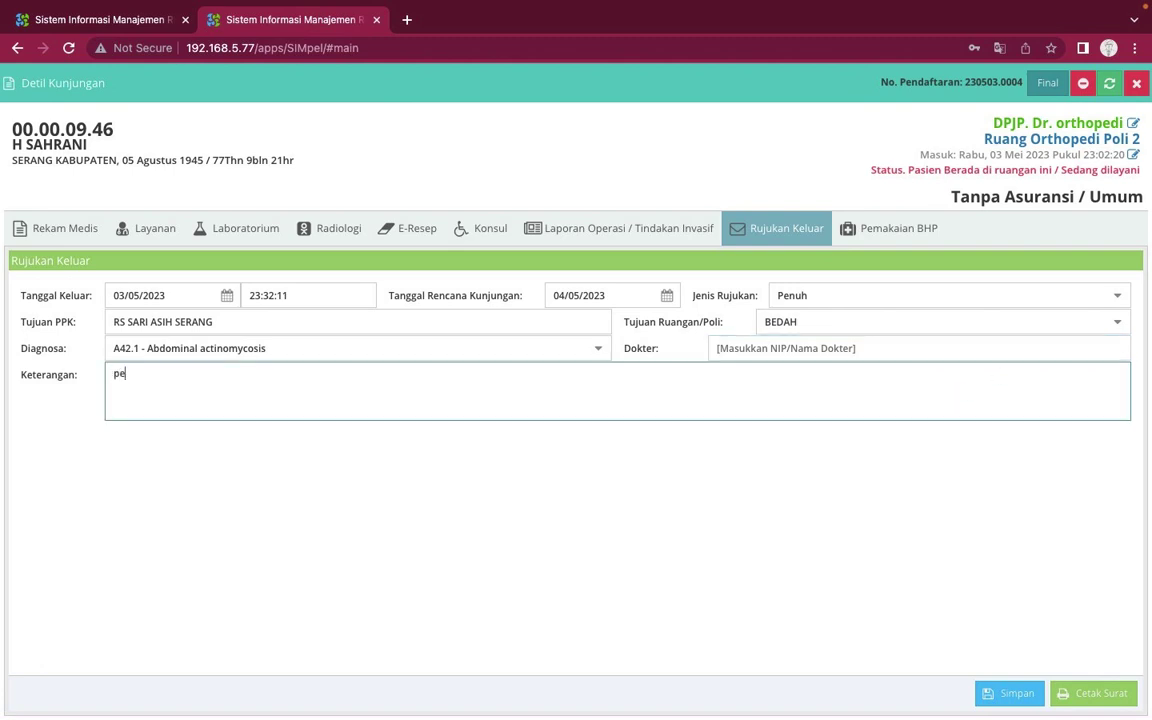
left_click(1032, 697)
left_click(991, 693)
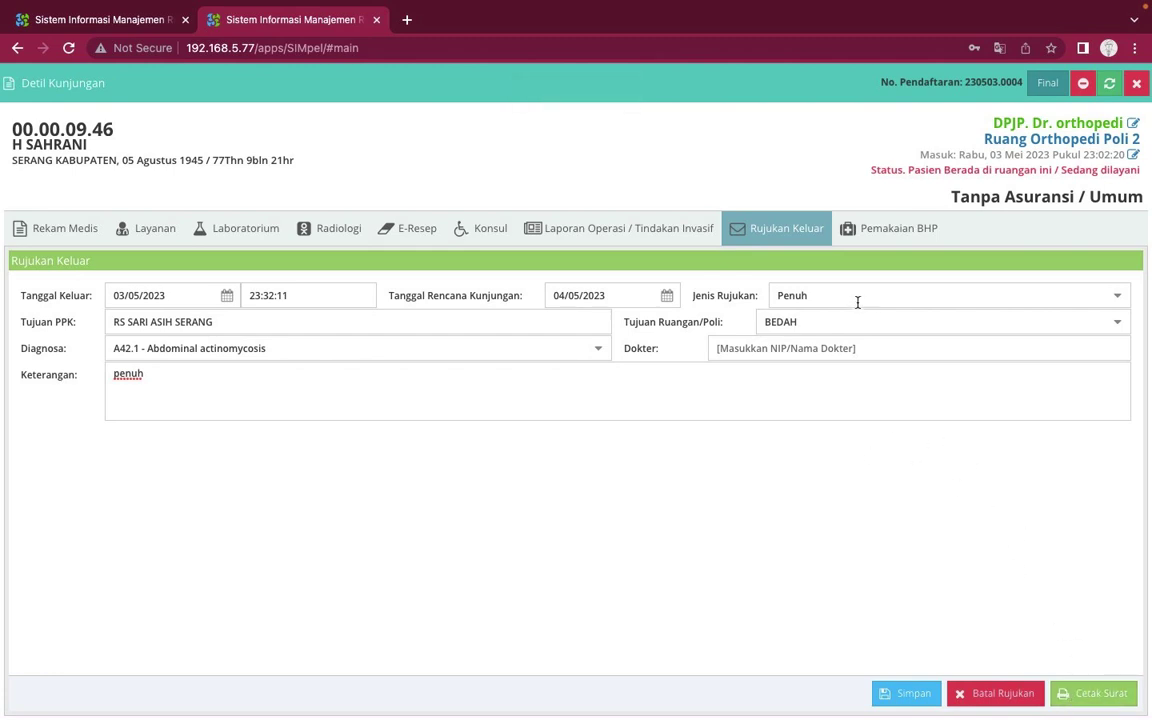
Open the Pemakaian BHP section and try 'sarun', 'spui' and 'kerta' as Nama Bahan
left_click(887, 232)
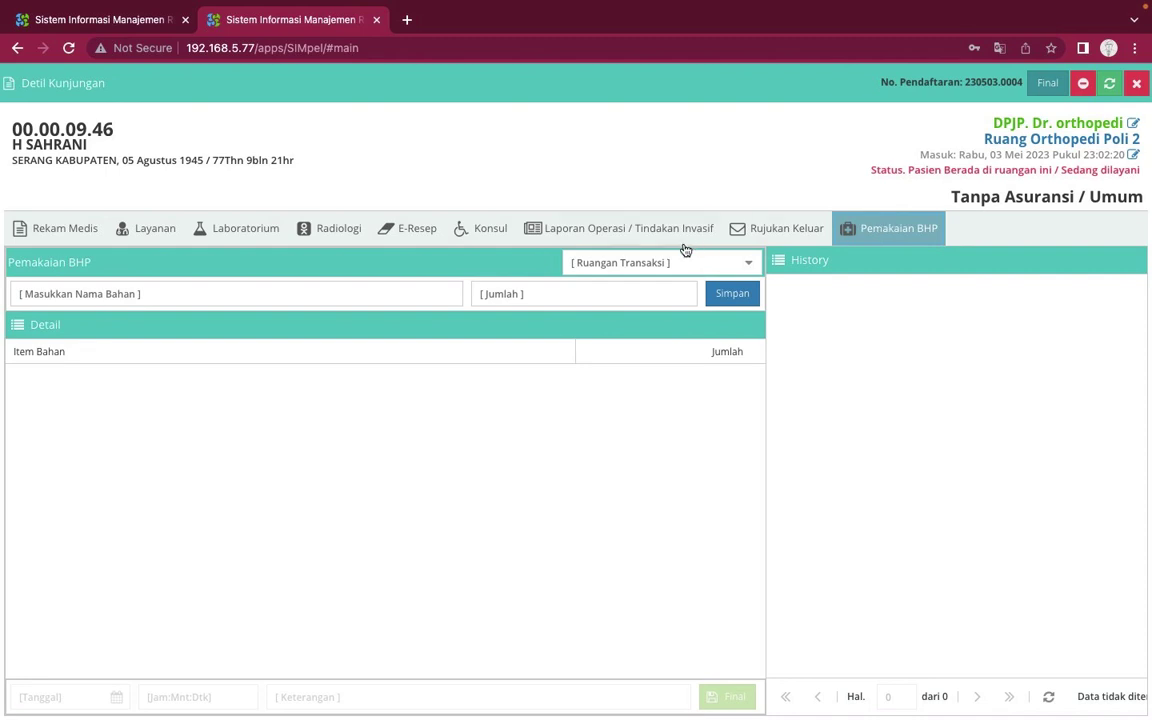
left_click(440, 289)
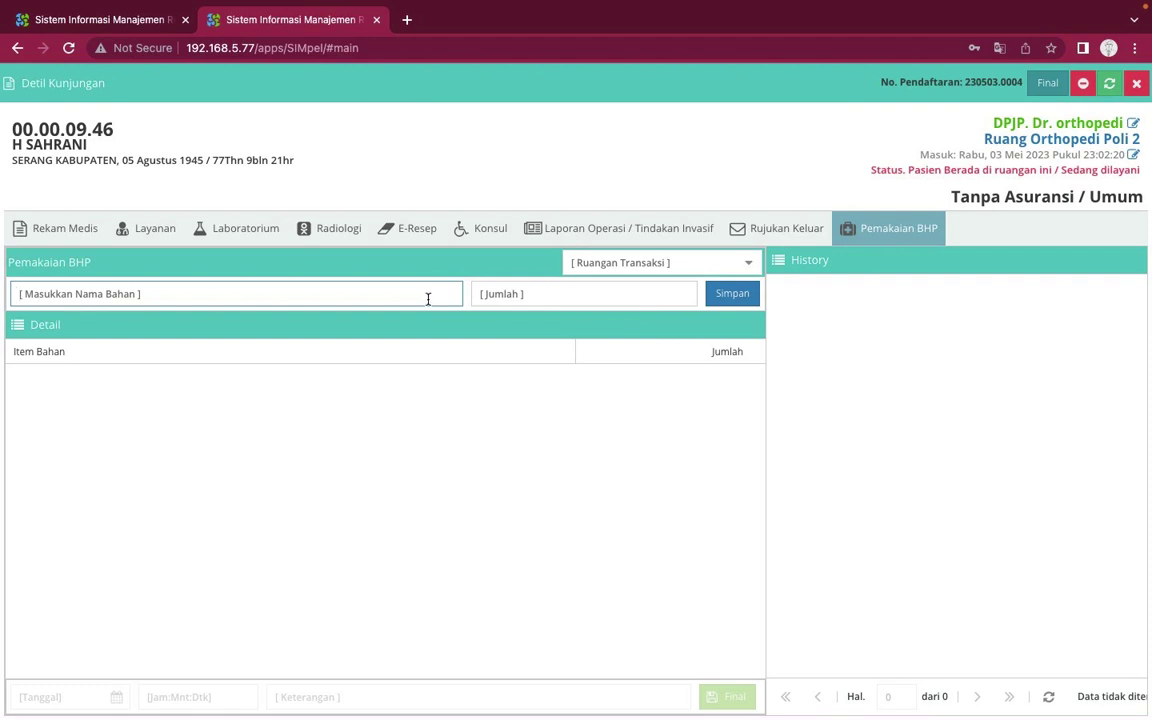
type("sarun")
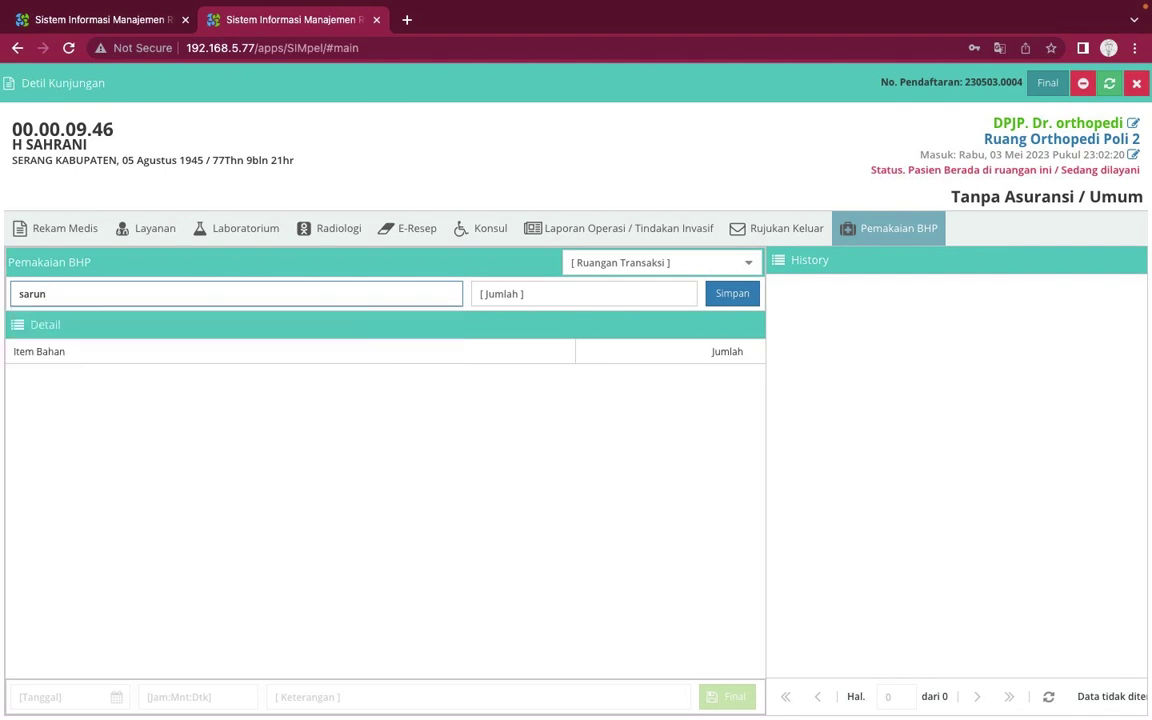
key("BackSpace")
key("BackSpace")
key("BackSpace")
key("BackSpace")
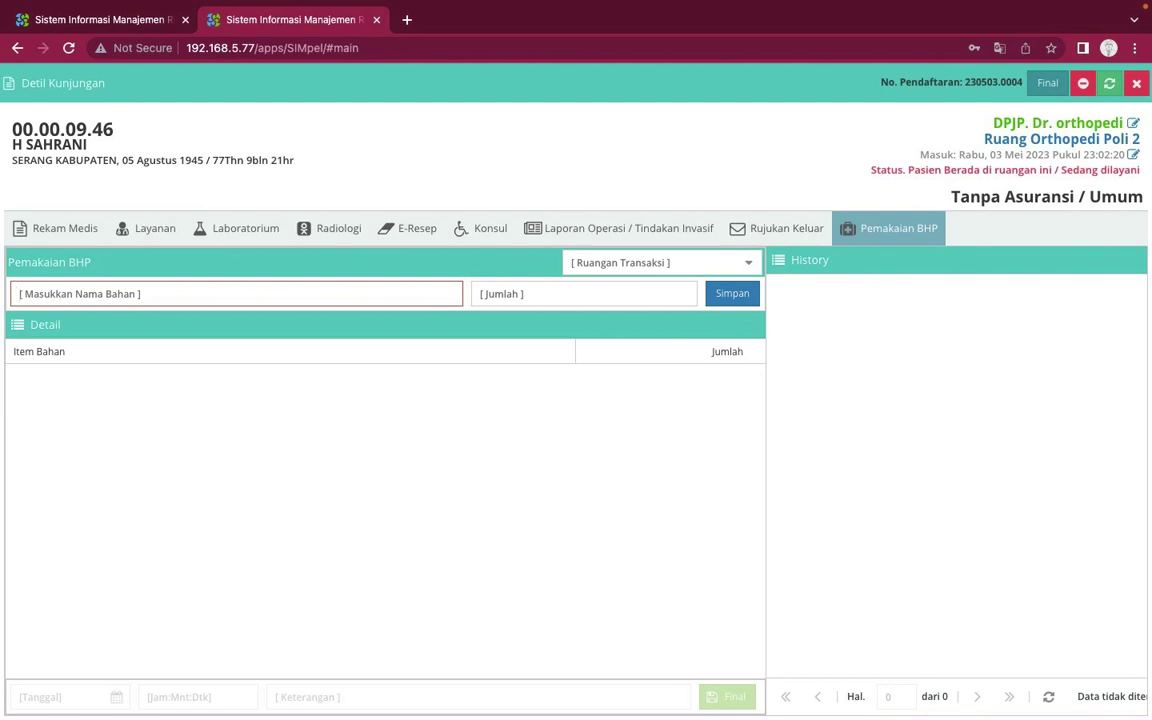
type("spui")
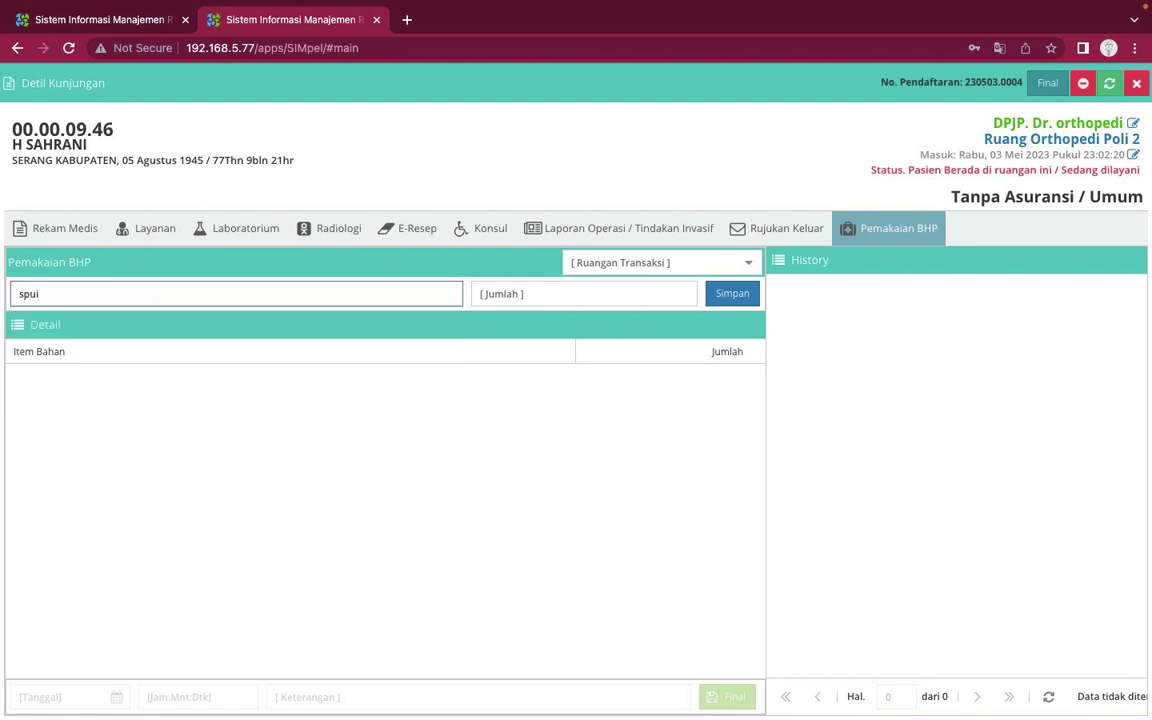
key("BackSpace")
key("BackSpace")
key("BackSpace")
key("BackSpace")
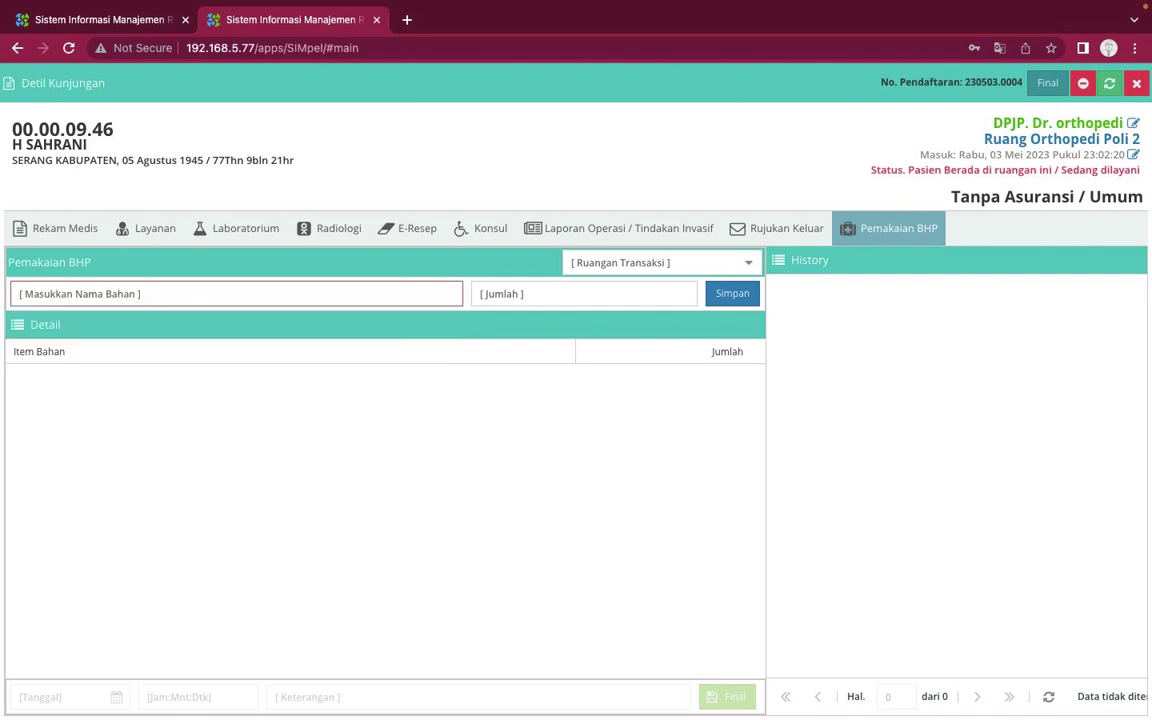
type("kerta")
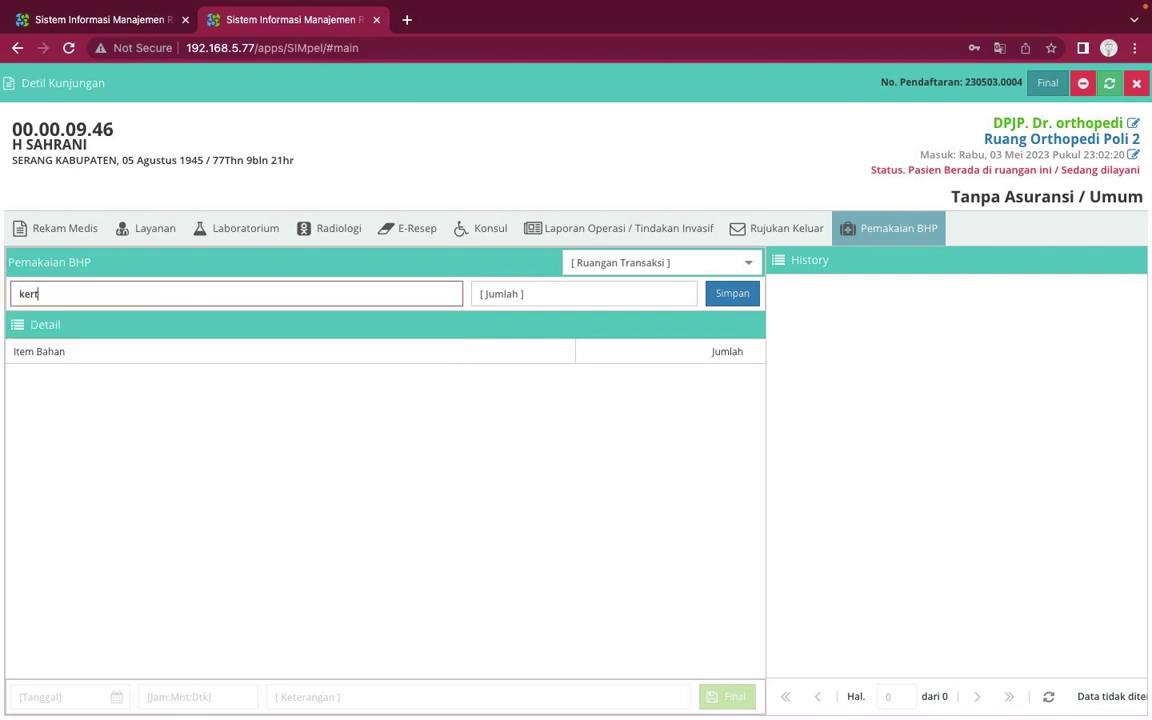
Return to Nama Bahan from the quantity field and try 'haha', then erase it
left_click(550, 303)
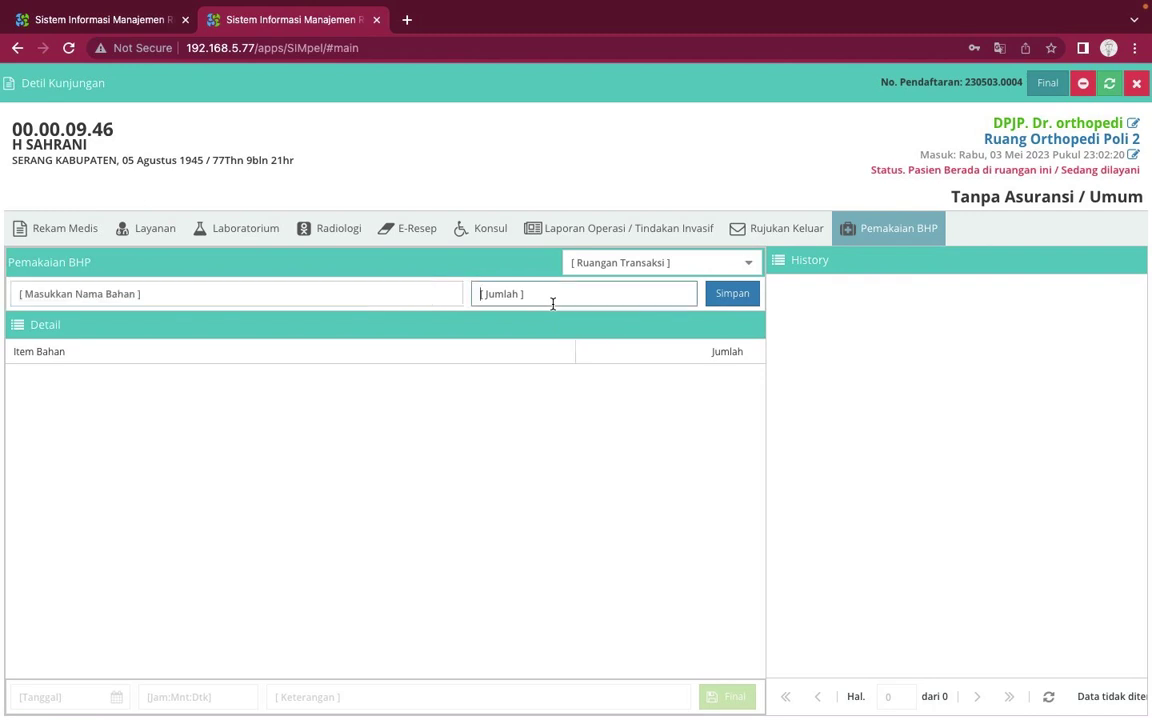
left_click(446, 294)
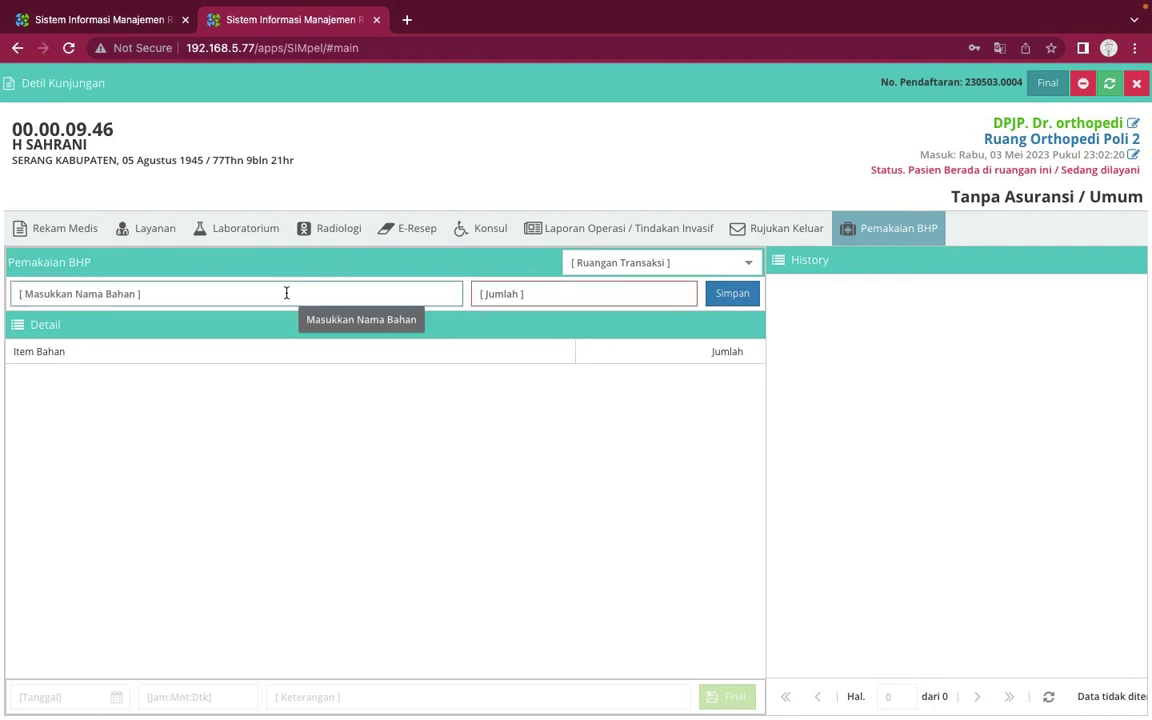
type("haha")
key("BackSpace")
key("BackSpace")
key("BackSpace")
key("BackSpace")
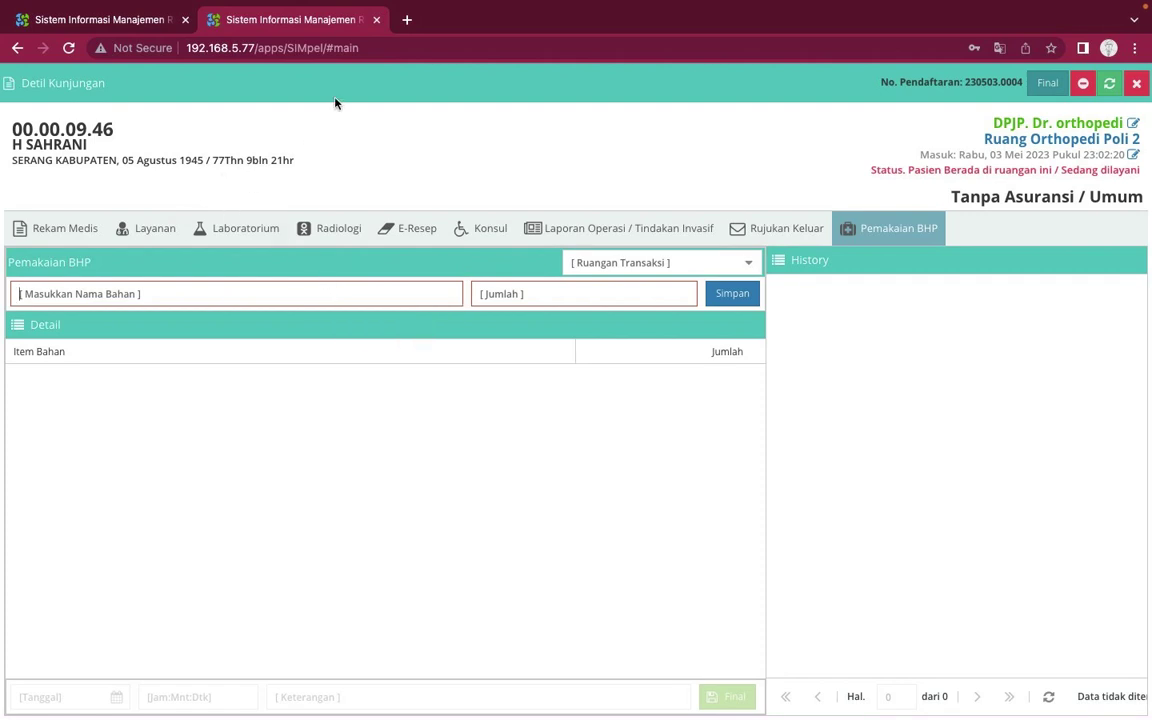
Try 'hj' and 'baju' as material names, trimming them back, with no material added
left_click(367, 48)
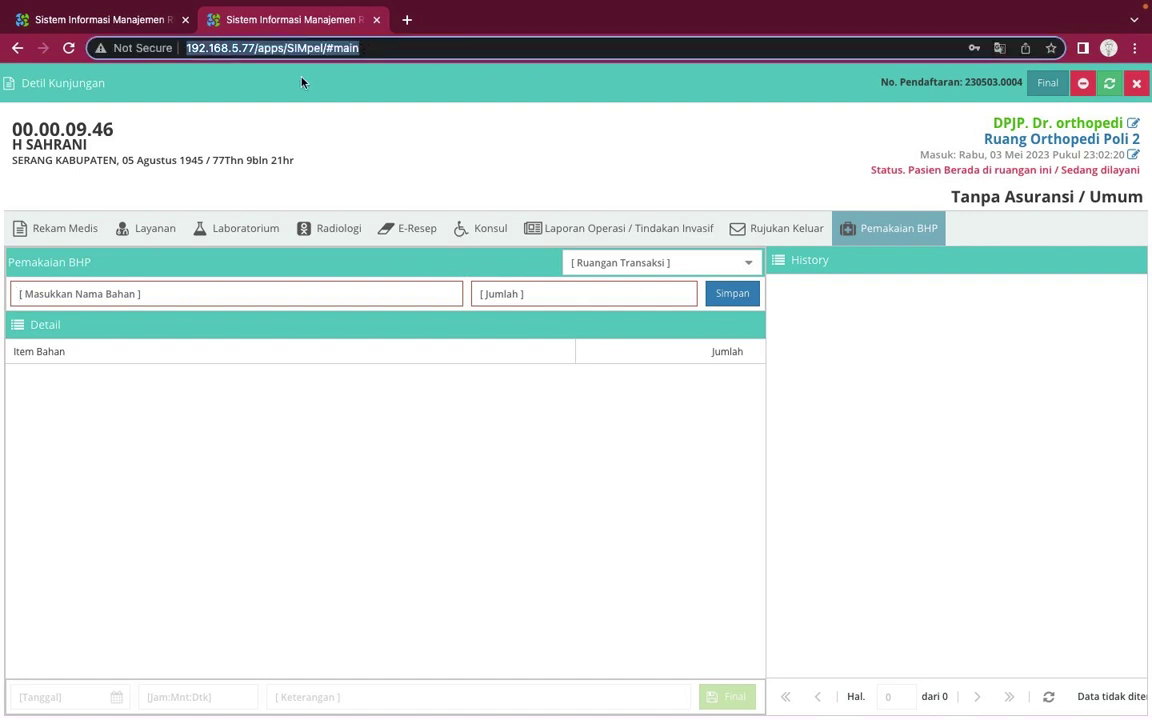
left_click(401, 388)
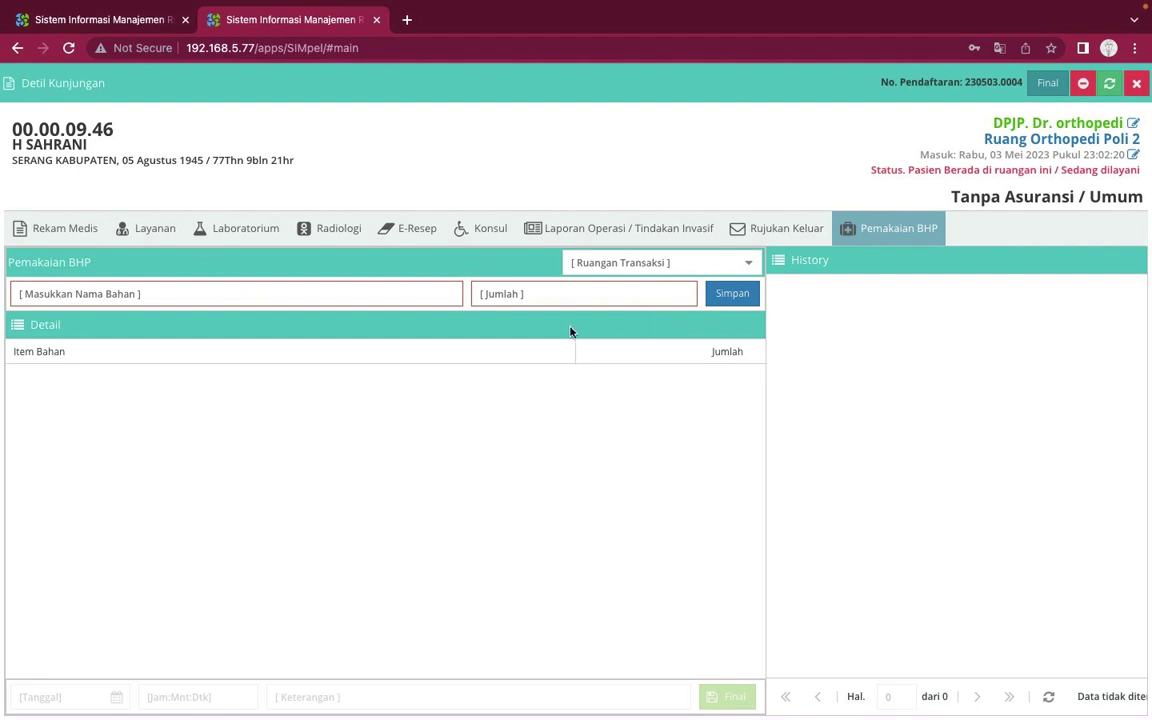
left_click(422, 291)
type("hj")
key("BackSpace")
key("BackSpace")
type("baju")
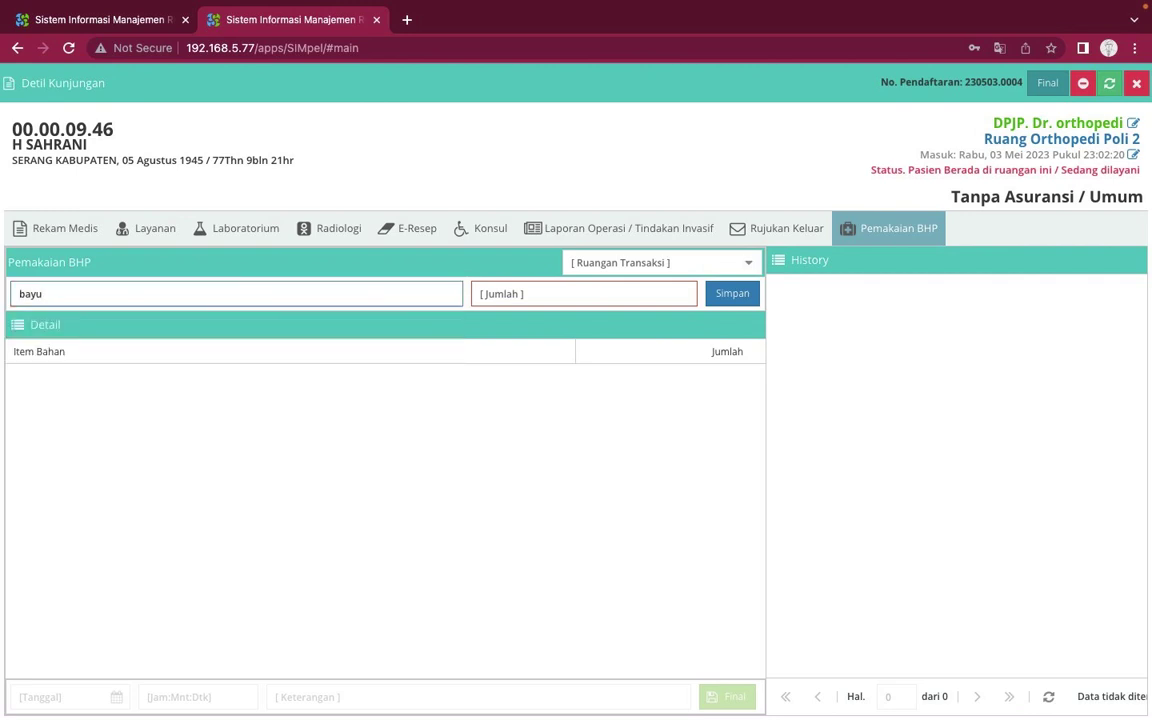
key("BackSpace")
key("BackSpace")
key("BackSpace")
key("BackSpace")
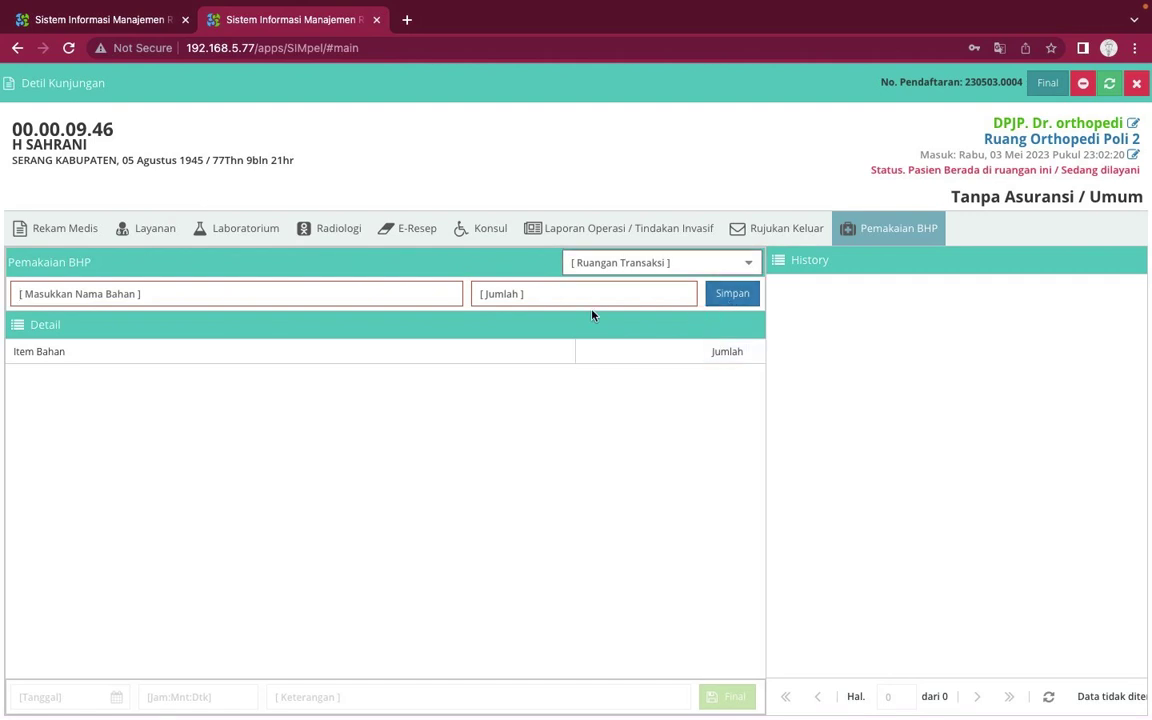
Step back through Laporan Operasi, Konsul, e-Resep, Radiologi, Laboratorium and Layanan to Rekam Medis
left_click(757, 235)
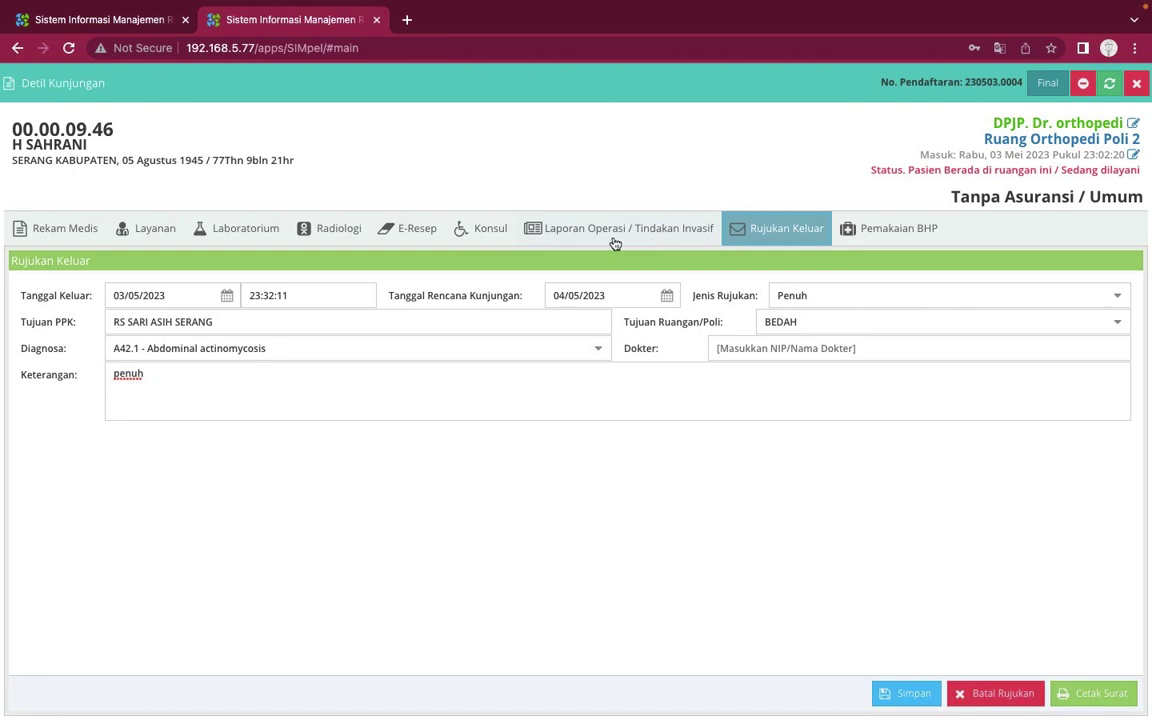
left_click(575, 225)
left_click(468, 229)
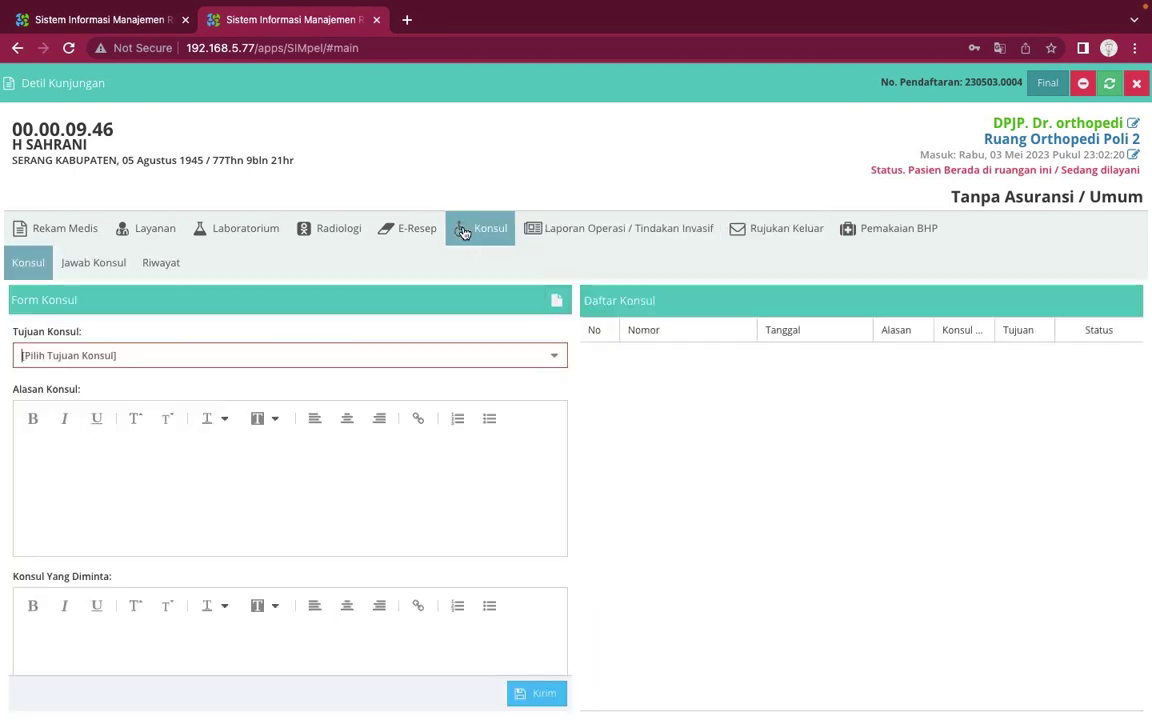
left_click(380, 229)
left_click(336, 229)
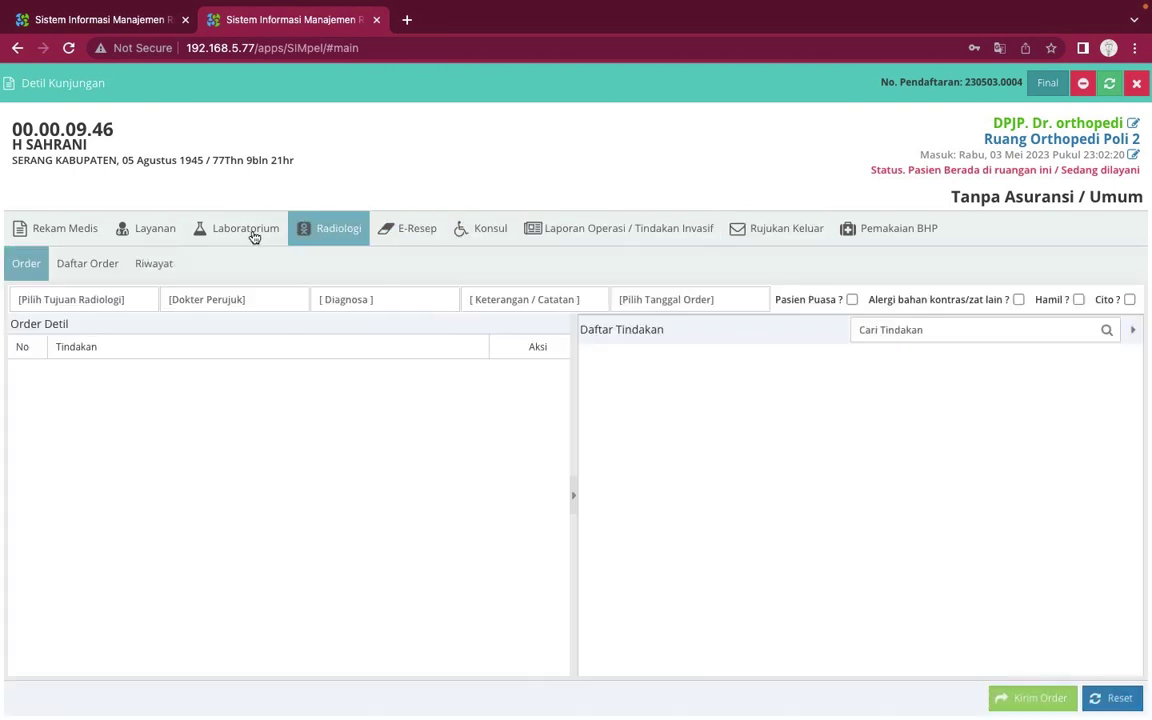
left_click(232, 229)
left_click(148, 236)
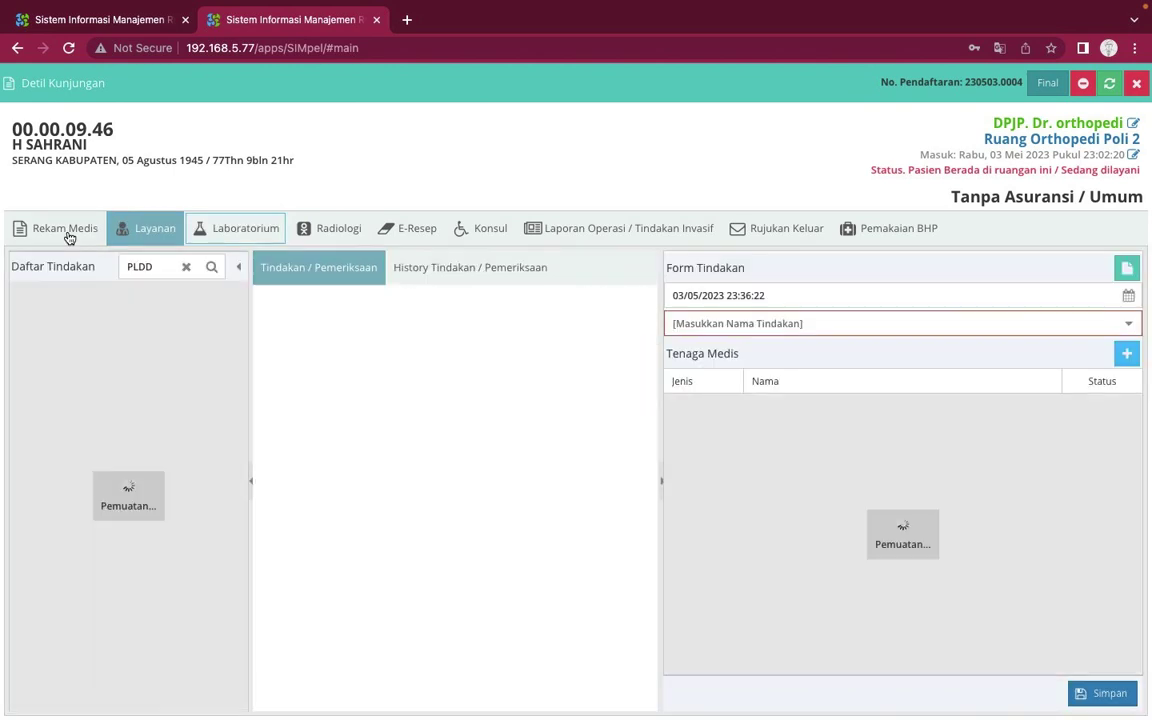
left_click(69, 237)
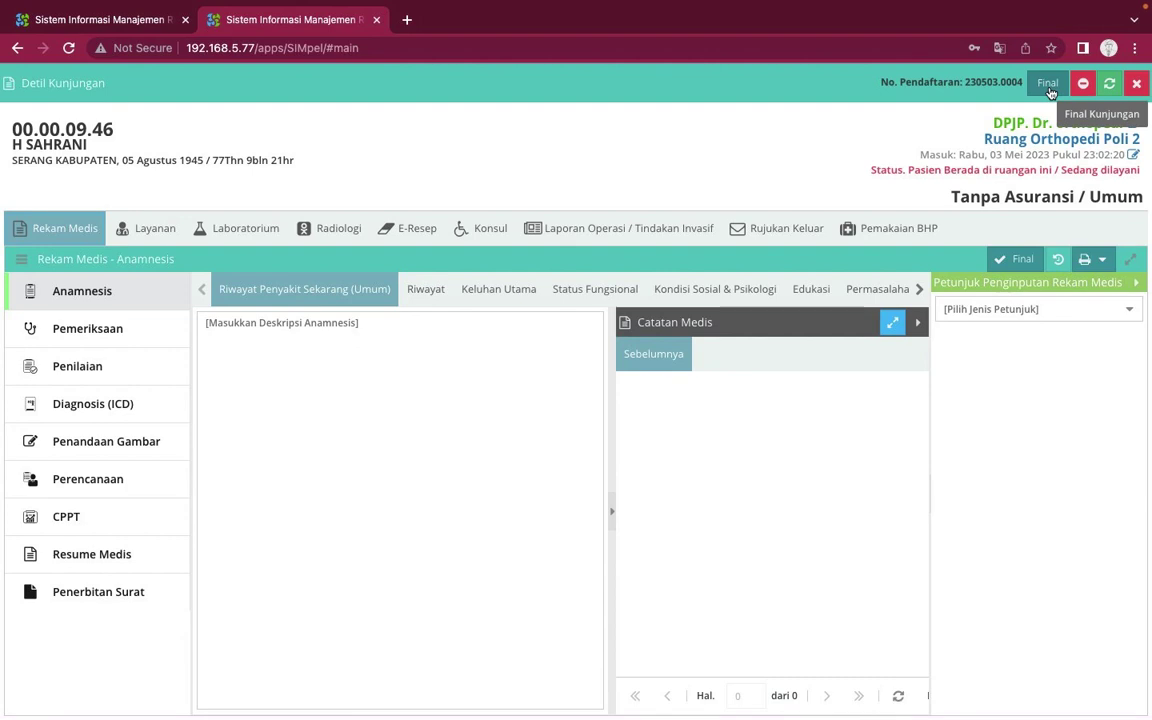
Close Detil Kunjungan and scroll the dashboard to the pending Kamar Operasi consult in Pengunjung Konsul
left_click(1137, 85)
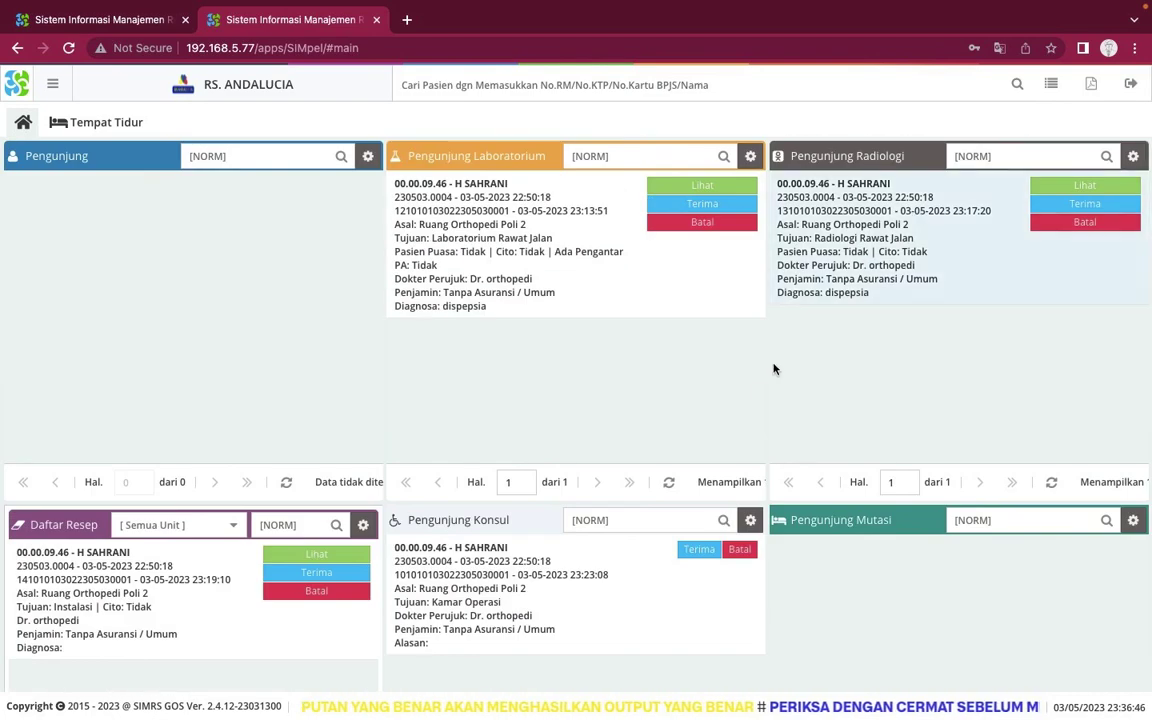
scroll(760, 400, "down", 5)
scroll(749, 418, "up", 5)
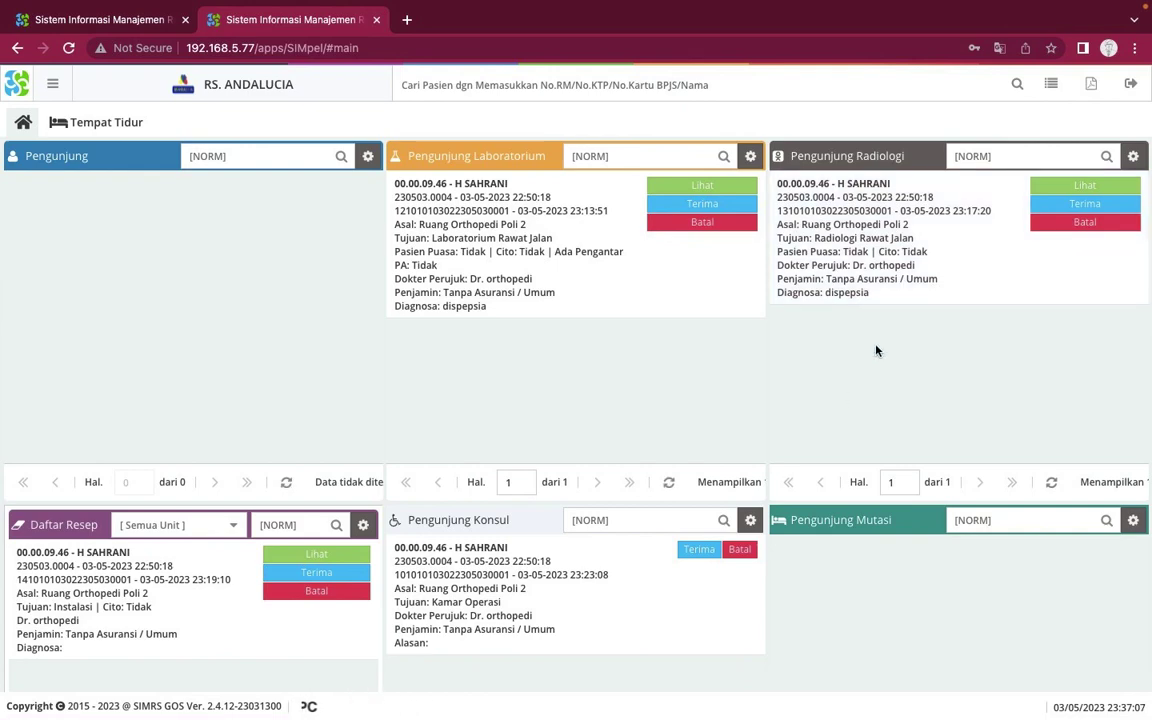
scroll(850, 401, "down", 3)
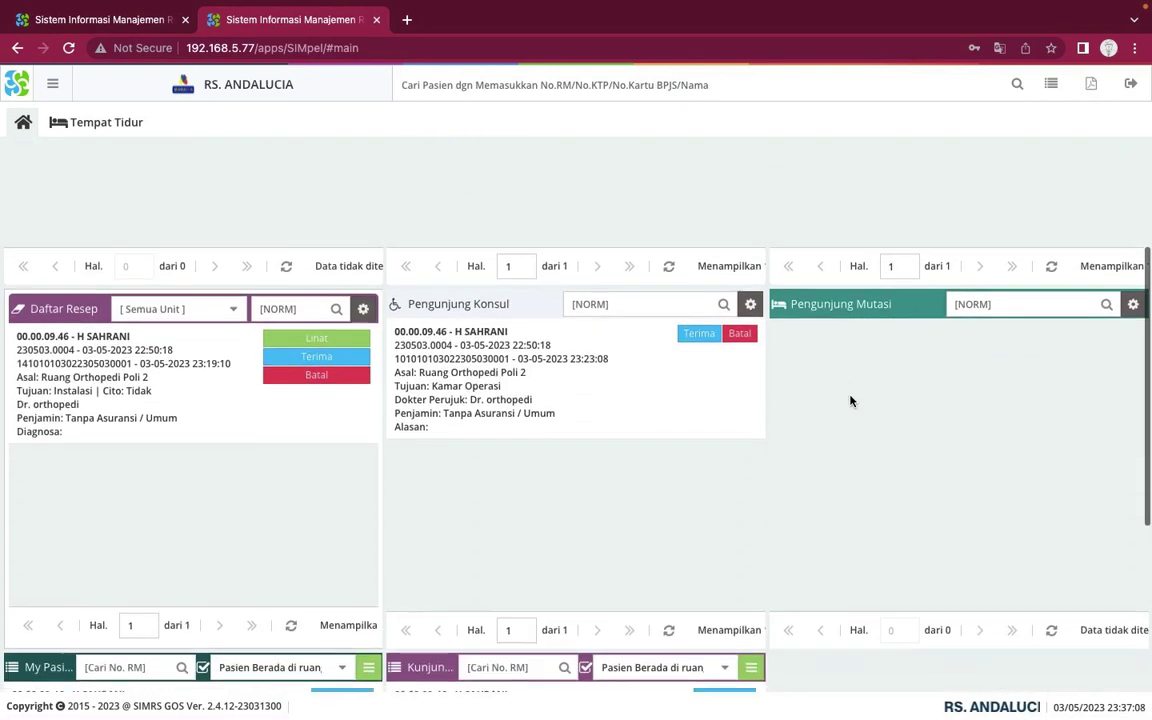
scroll(850, 401, "up", 2)
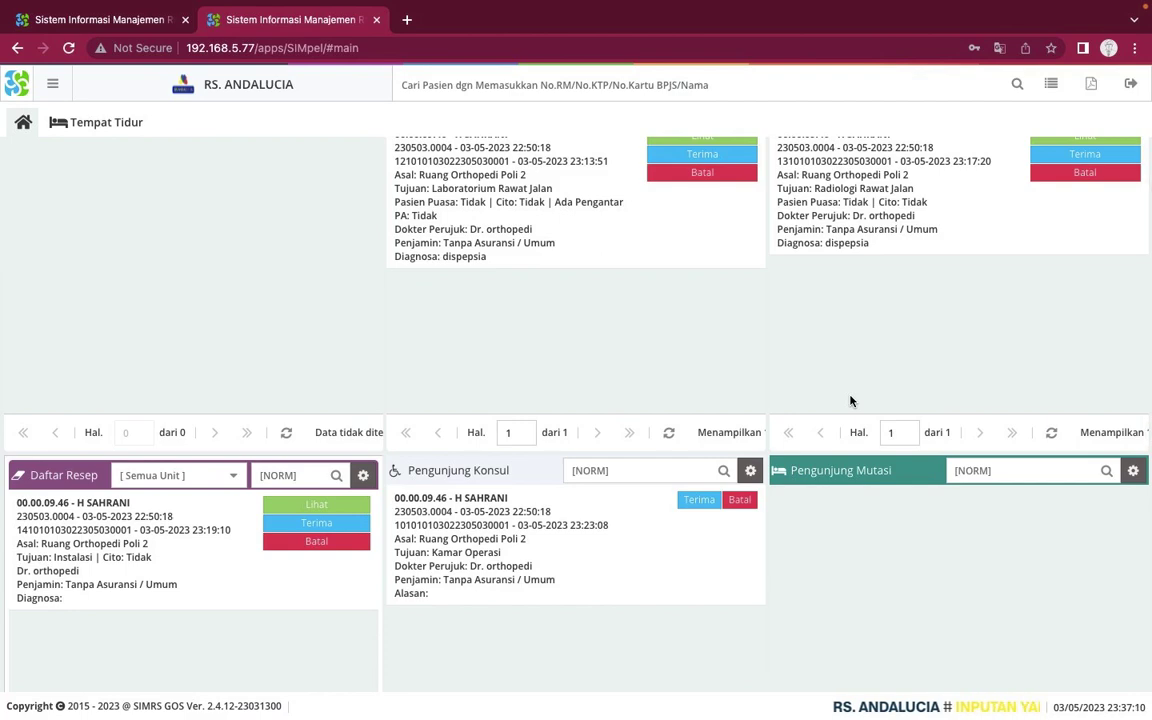
scroll(850, 401, "up", 1)
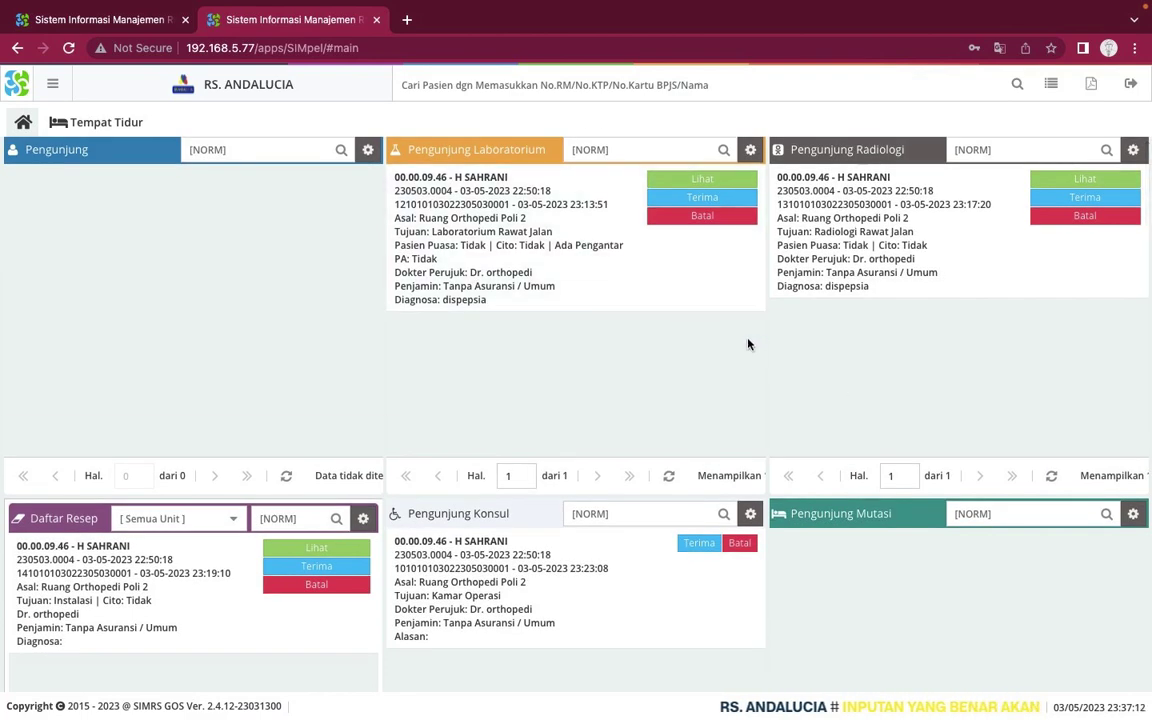
scroll(810, 386, "down", 2)
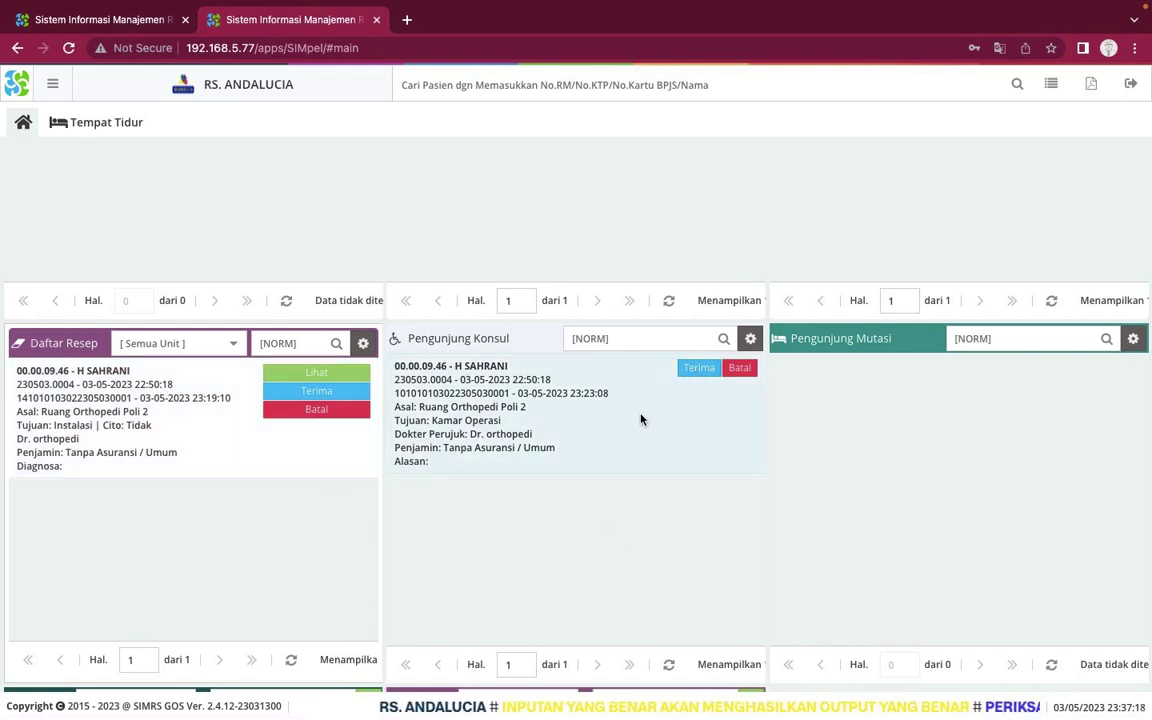
Accept the Kamar Operasi consult with Dr. orthopedi as DPJP, save, and close the patient page
left_click(704, 376)
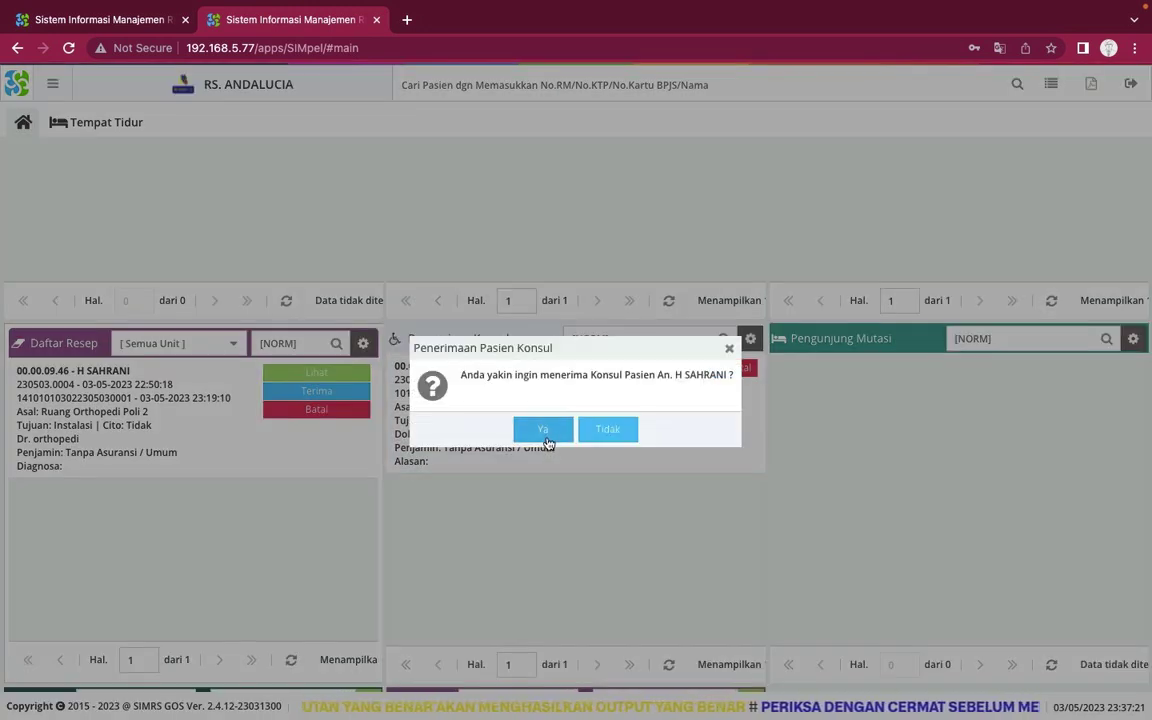
left_click(546, 430)
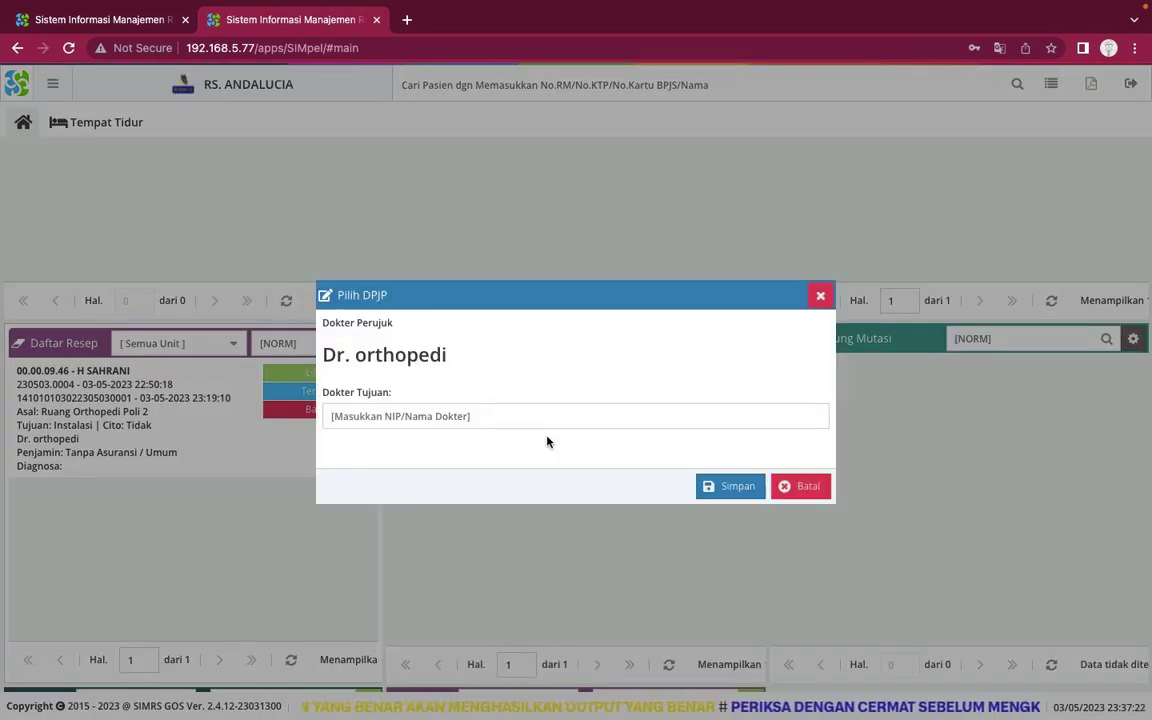
left_click(602, 422)
type("ort")
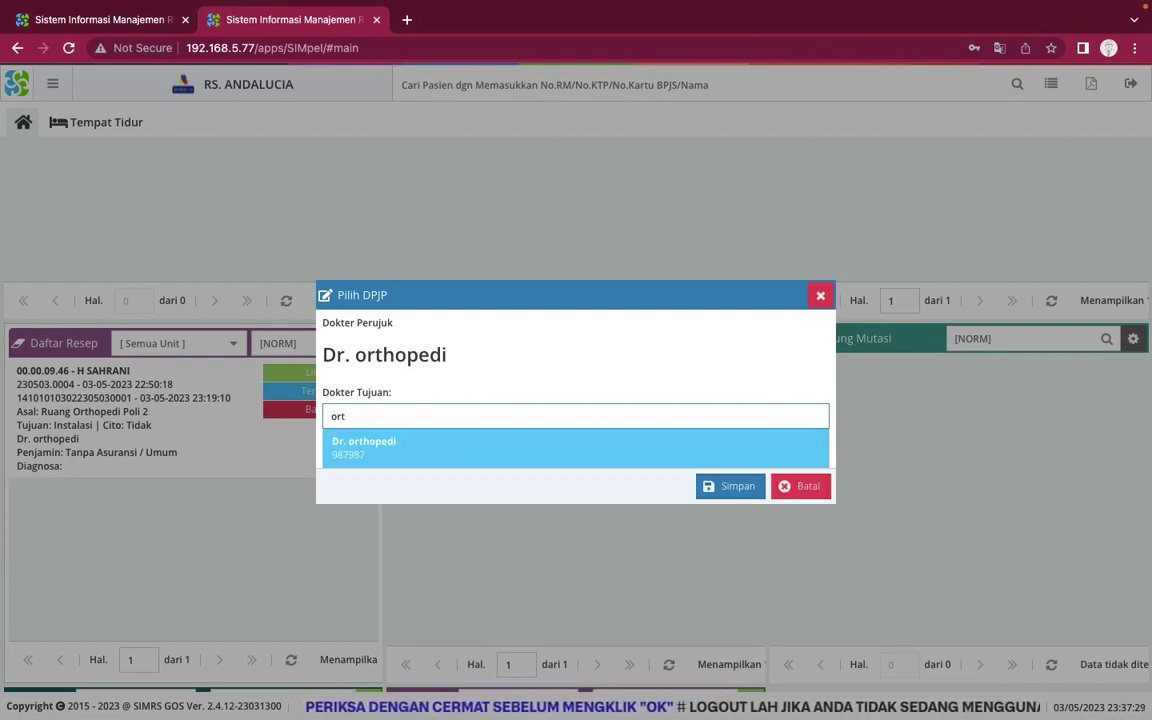
left_click(545, 462)
left_click(730, 490)
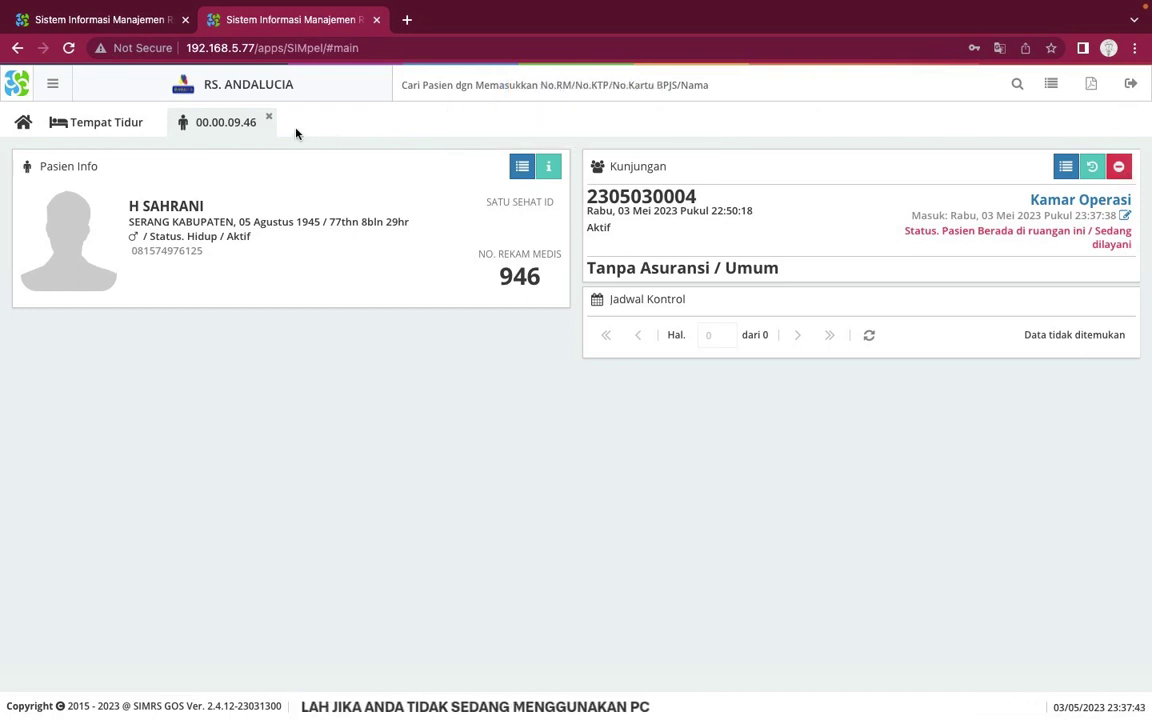
left_click(268, 117)
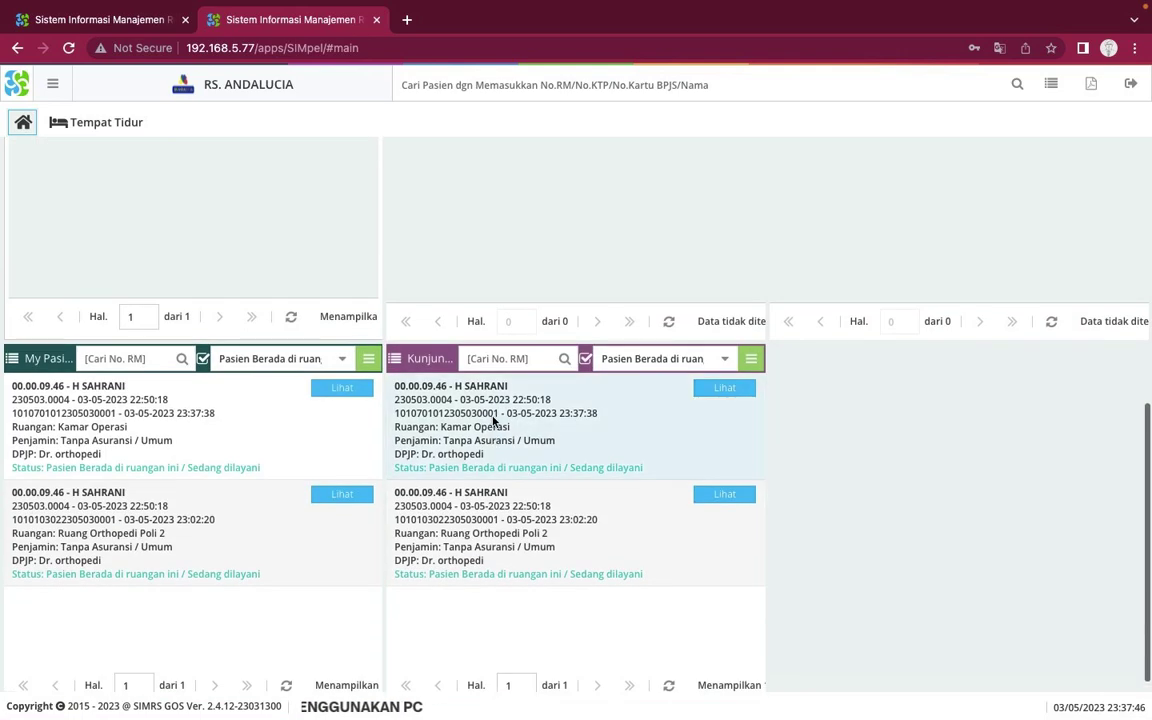
scroll(492, 421, "up", 1)
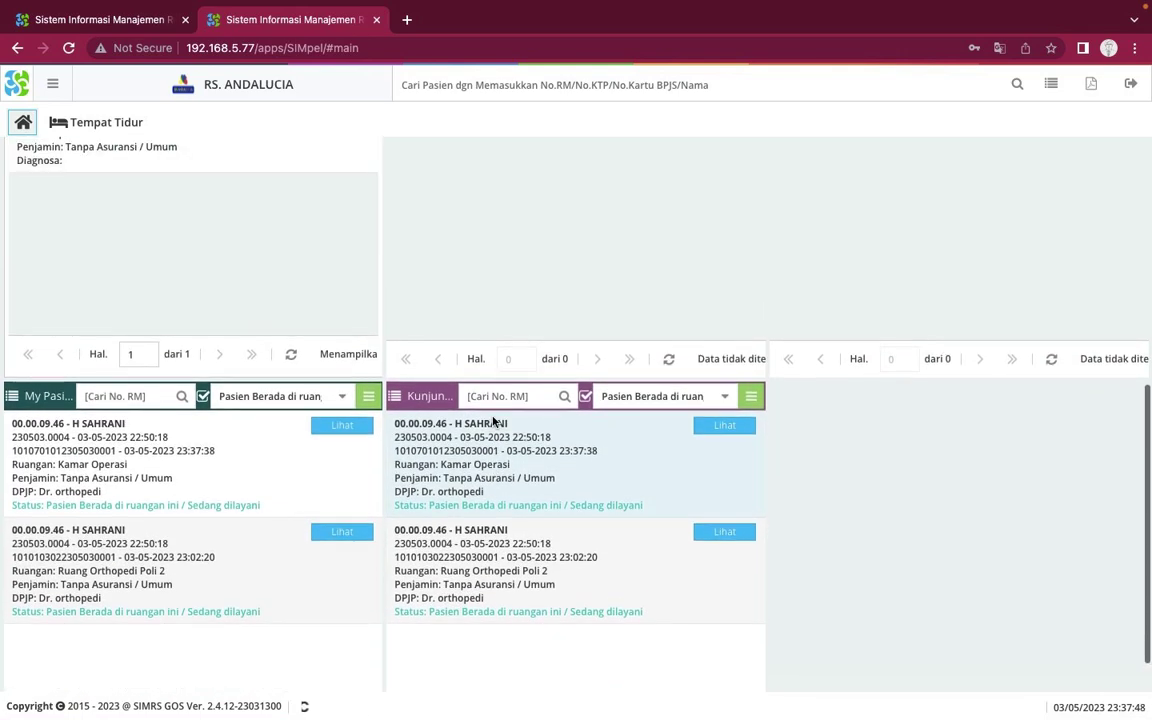
scroll(492, 421, "up", 2)
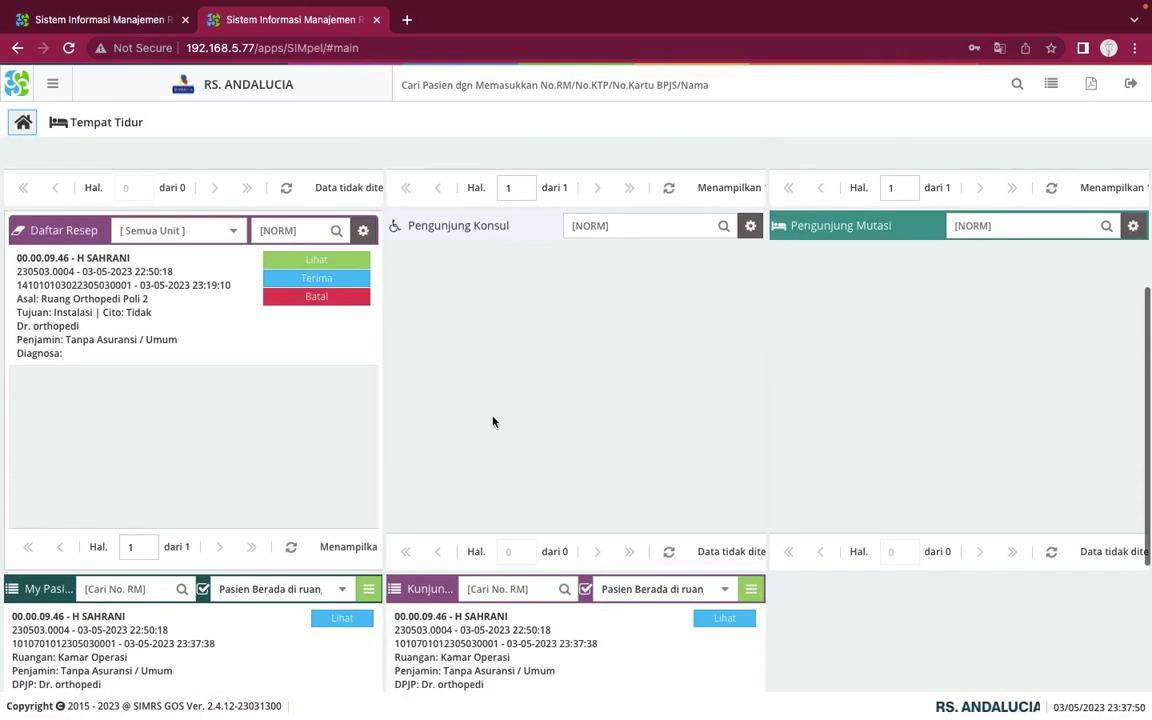
scroll(492, 421, "down", 1)
scroll(492, 421, "up", 1)
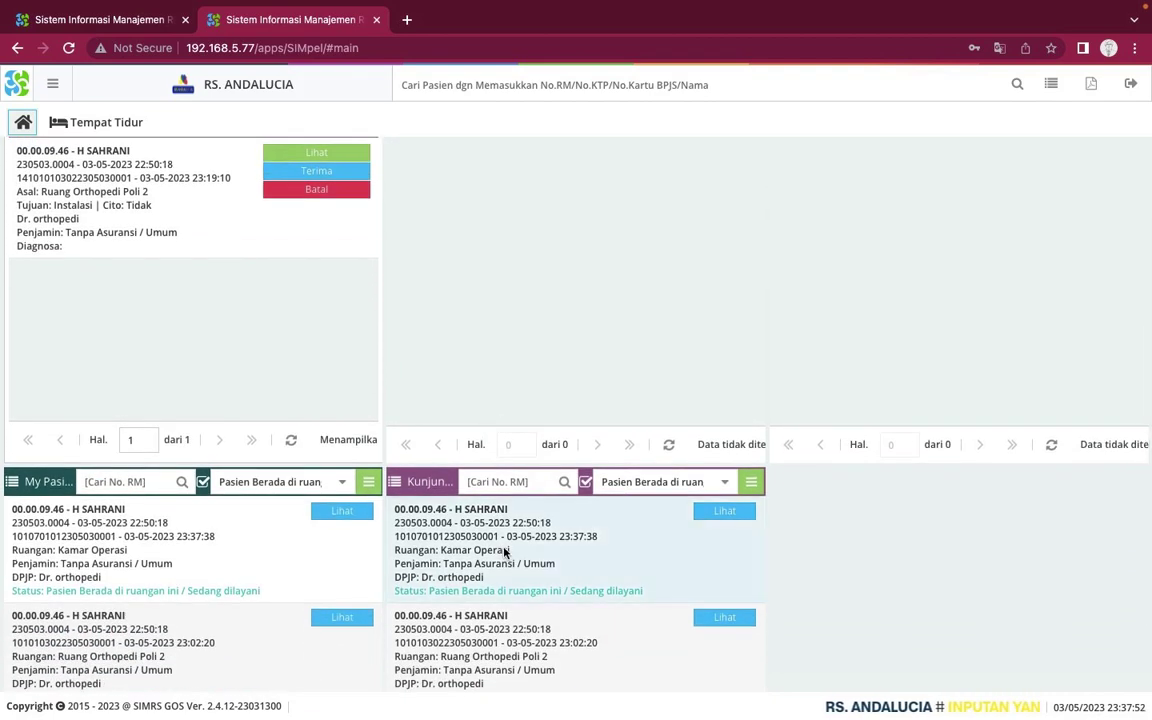
scroll(453, 491, "down", 1)
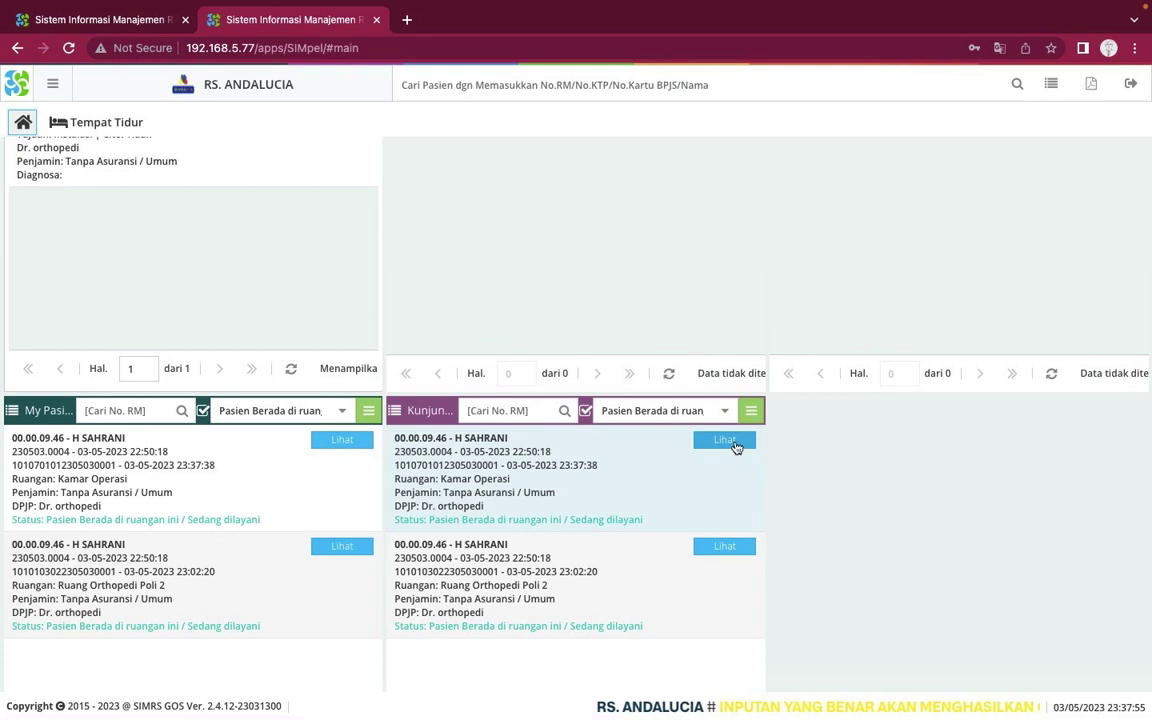
scroll(497, 510, "up", 1)
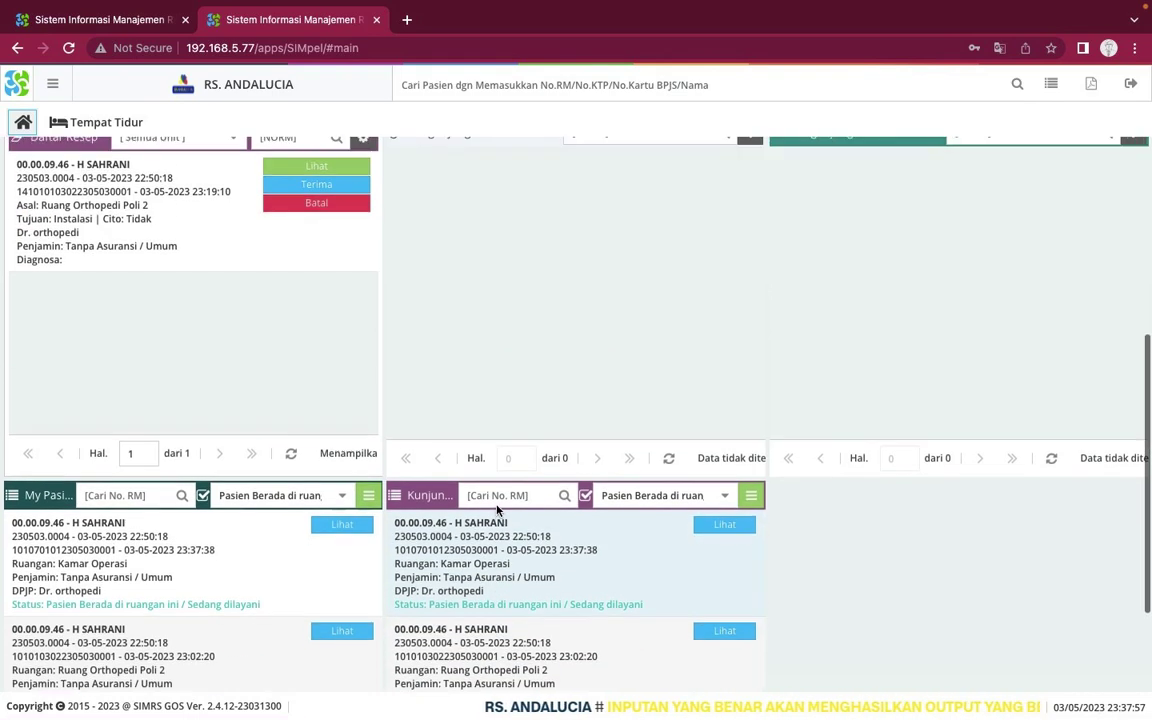
scroll(497, 508, "down", 1)
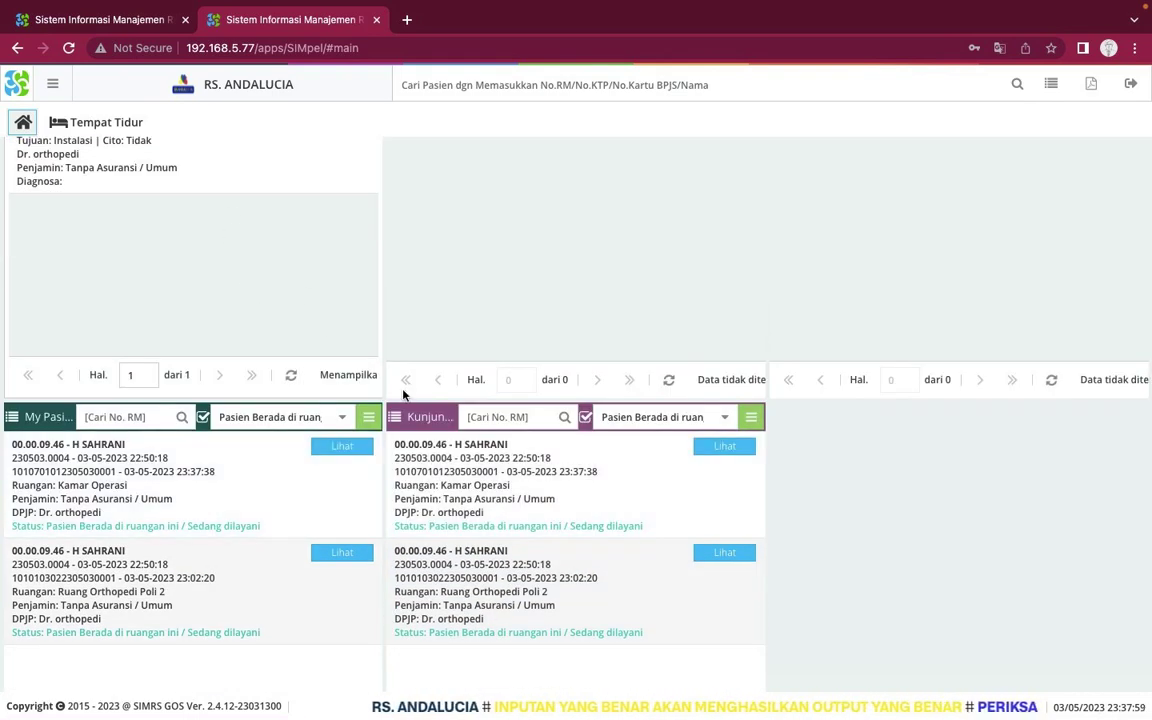
scroll(504, 460, "down", 1)
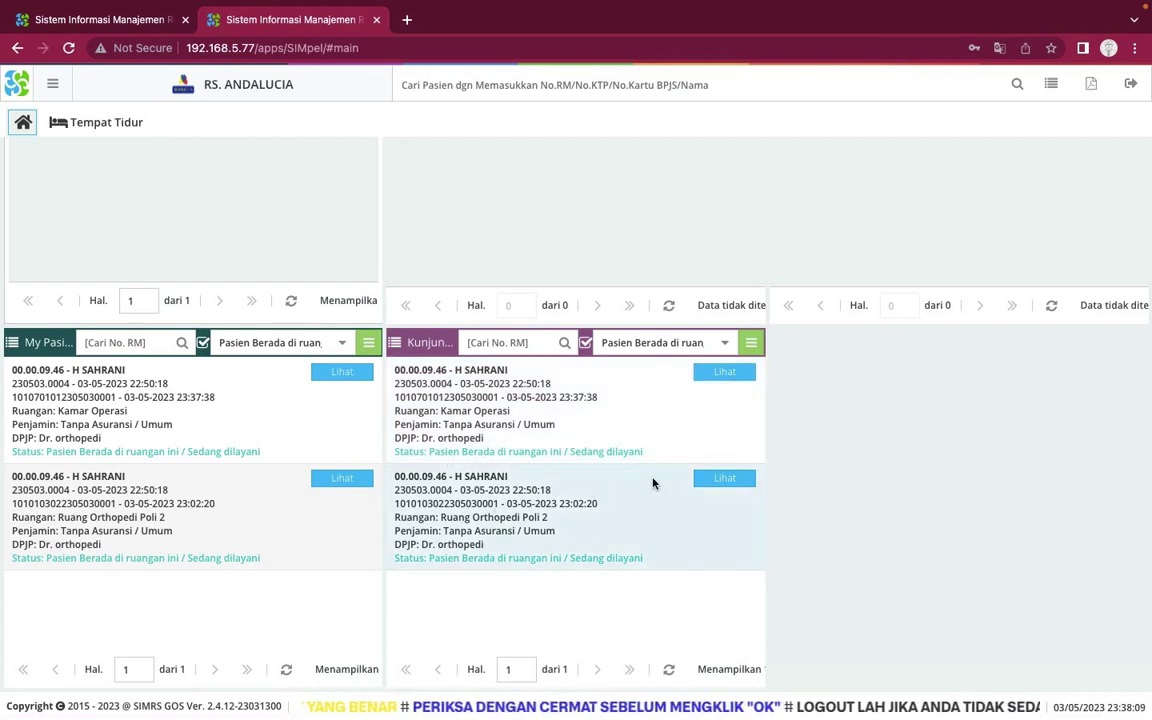
Finalize the Ruang Orthopedi Poli 2 visit, confirming with Ya, then close its details
left_click(724, 479)
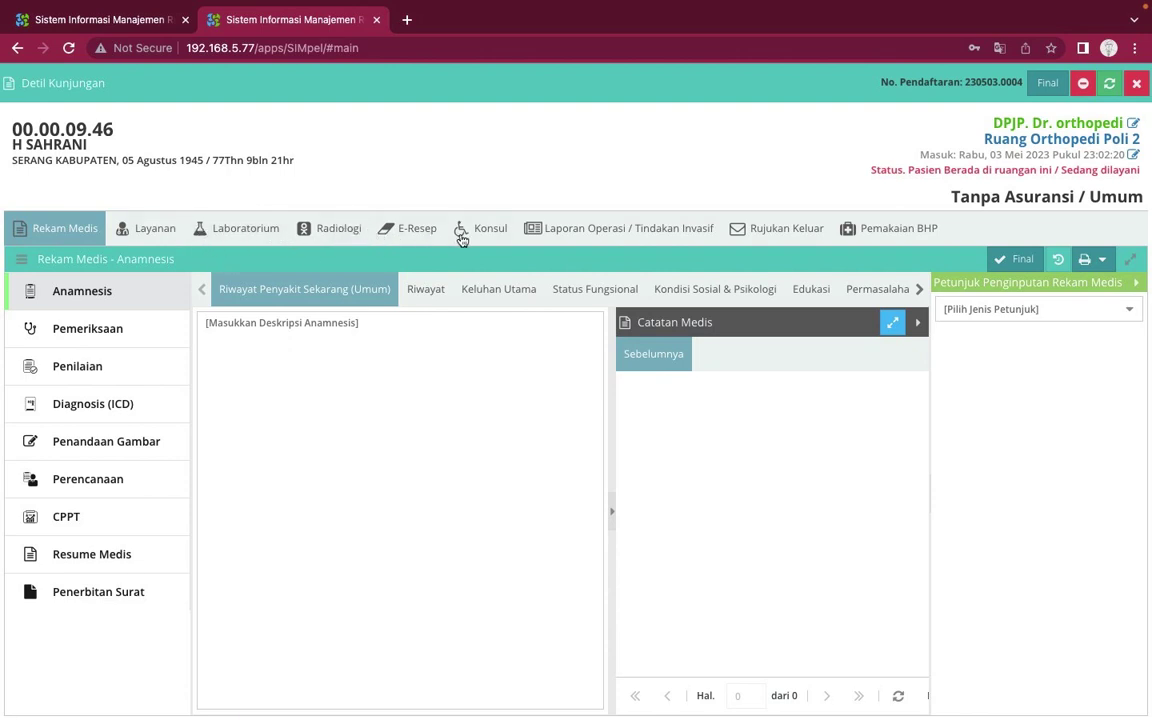
left_click(1046, 85)
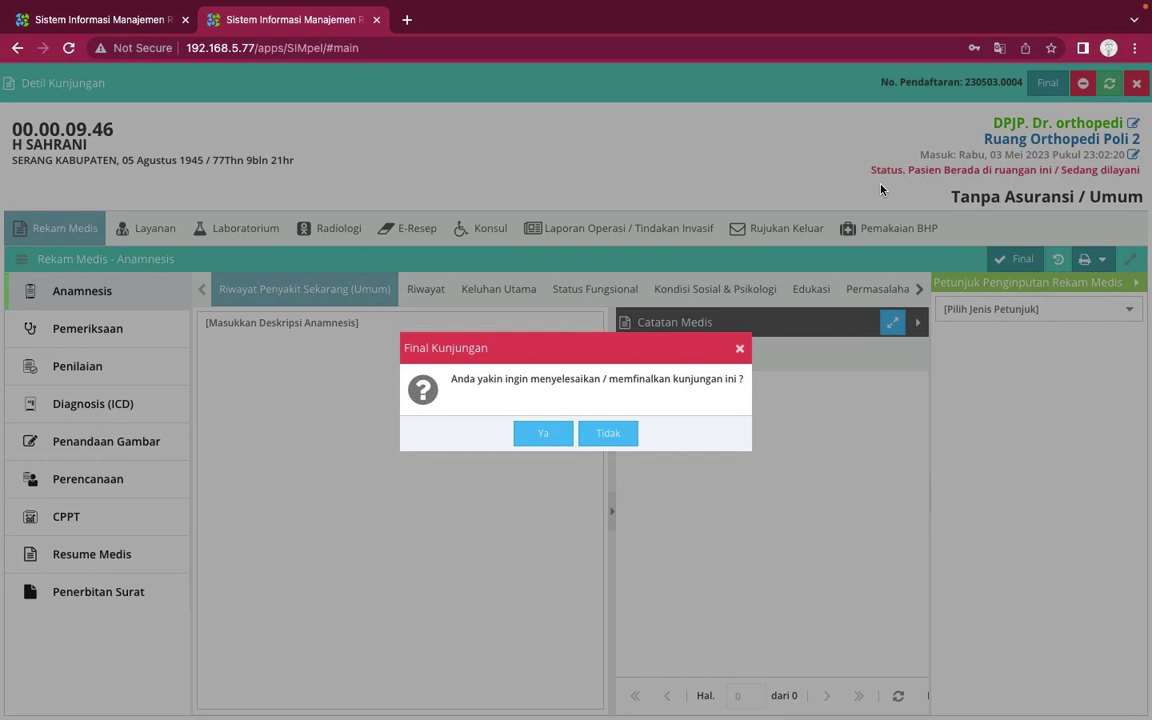
left_click(545, 433)
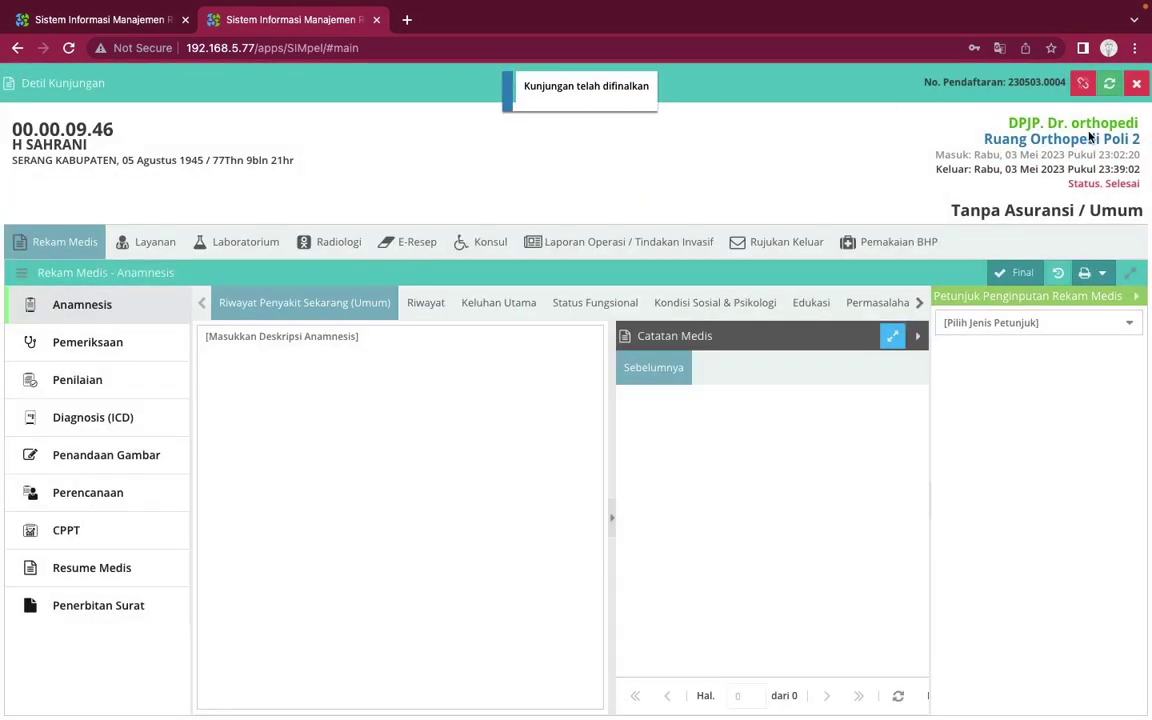
left_click(1136, 84)
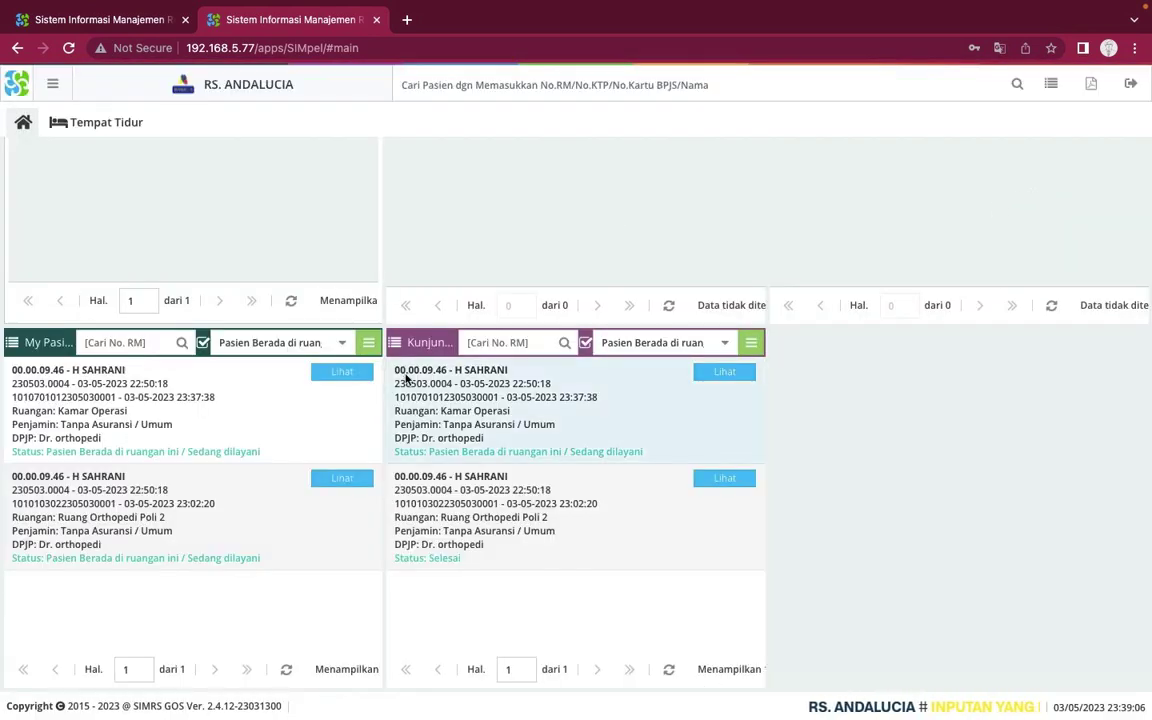
Open the Kamar Operasi visit from the Kunjungan list and start finalizing it
scroll(446, 440, "down", 5)
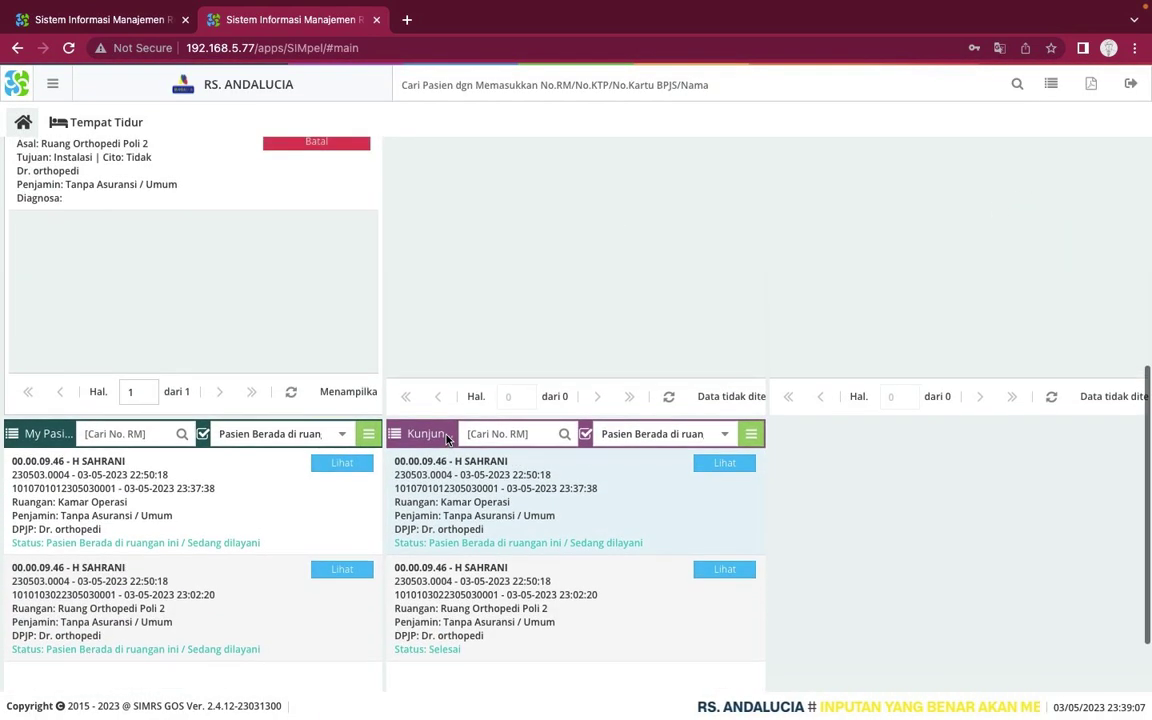
scroll(446, 440, "down", 2)
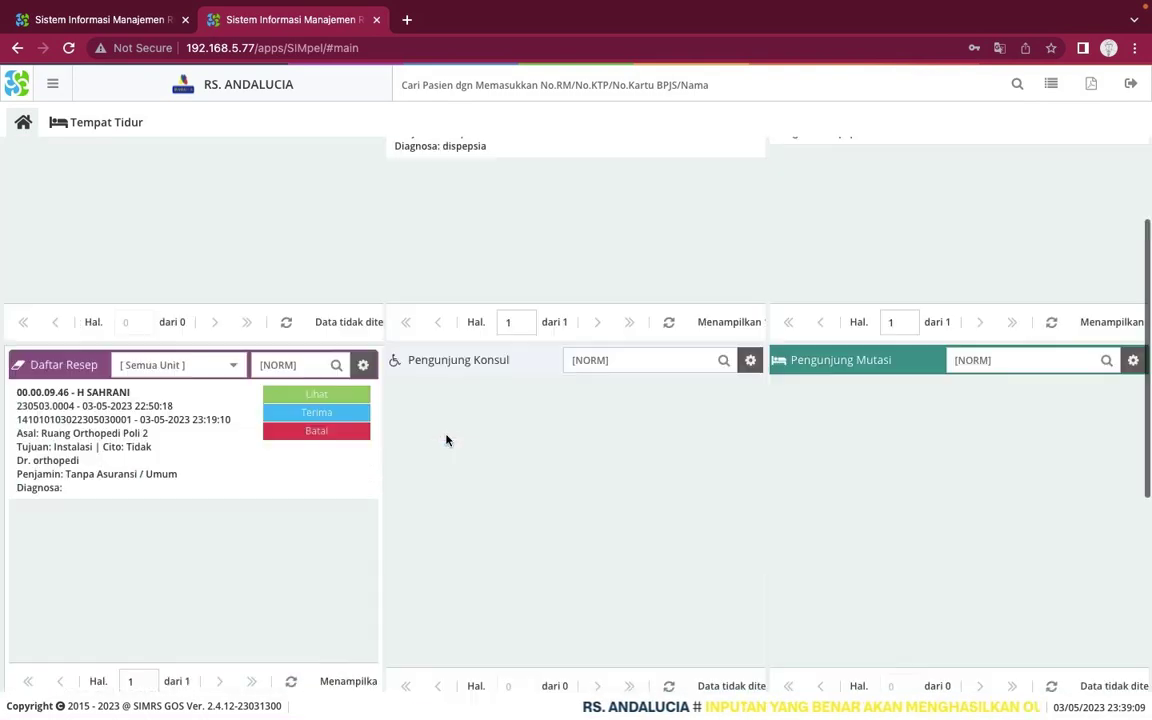
scroll(446, 440, "up", 4)
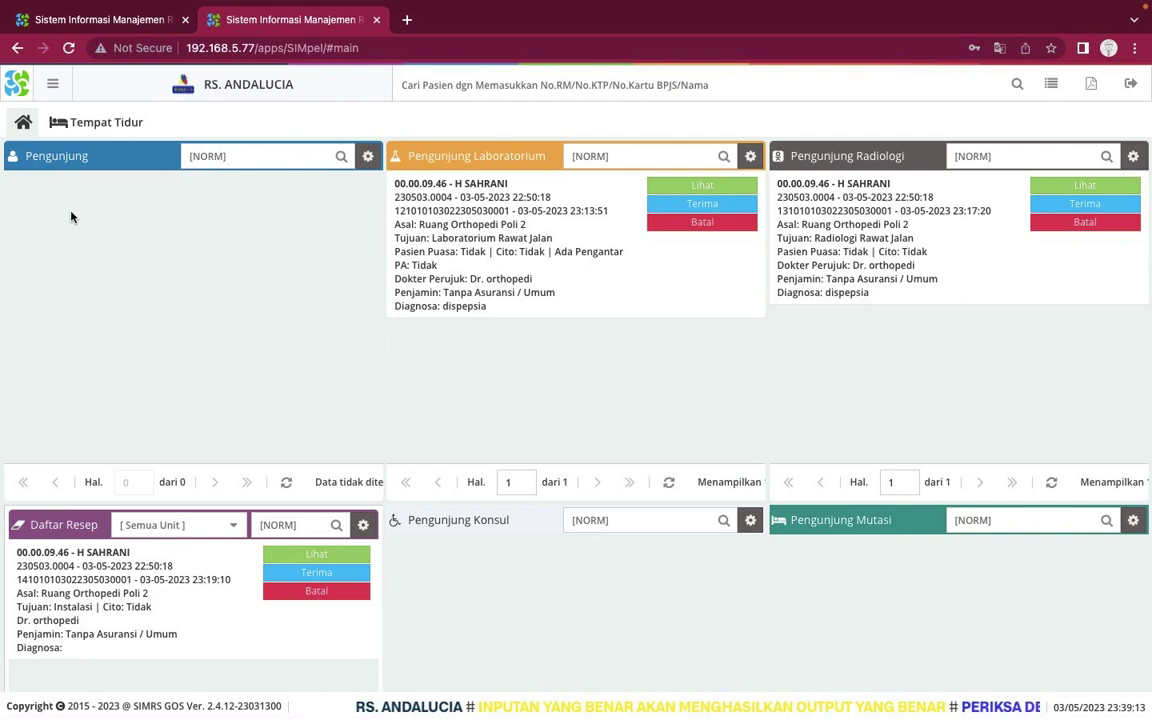
scroll(478, 363, "down", 5)
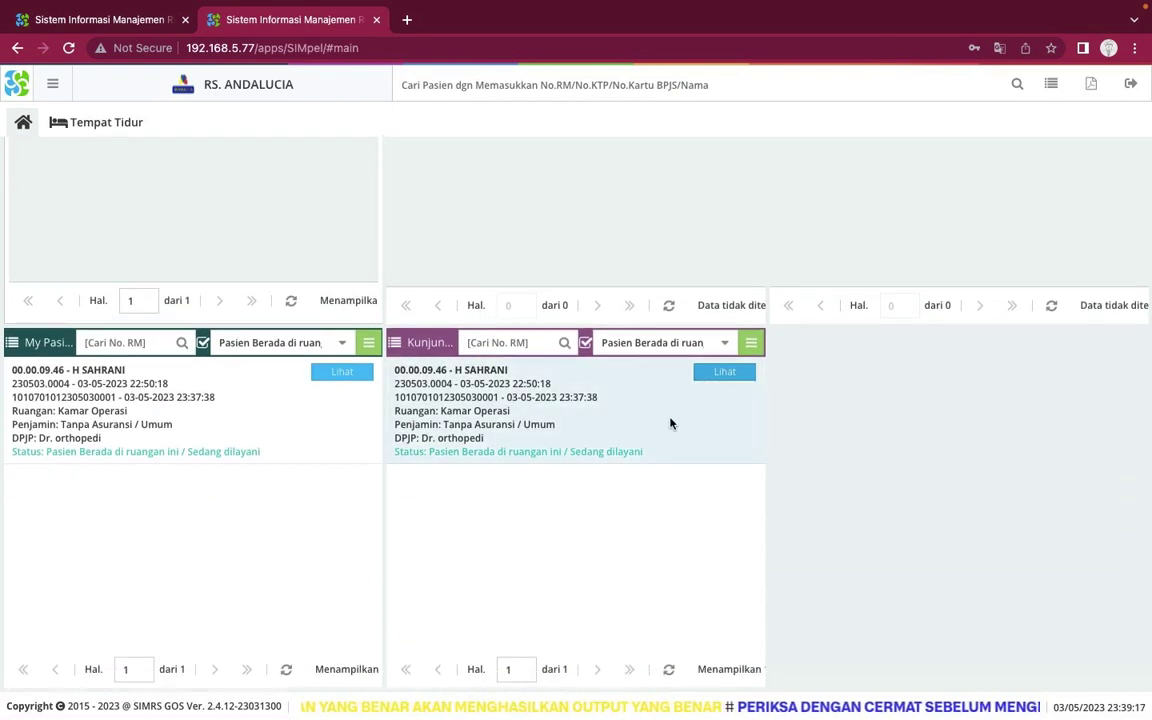
left_click(724, 373)
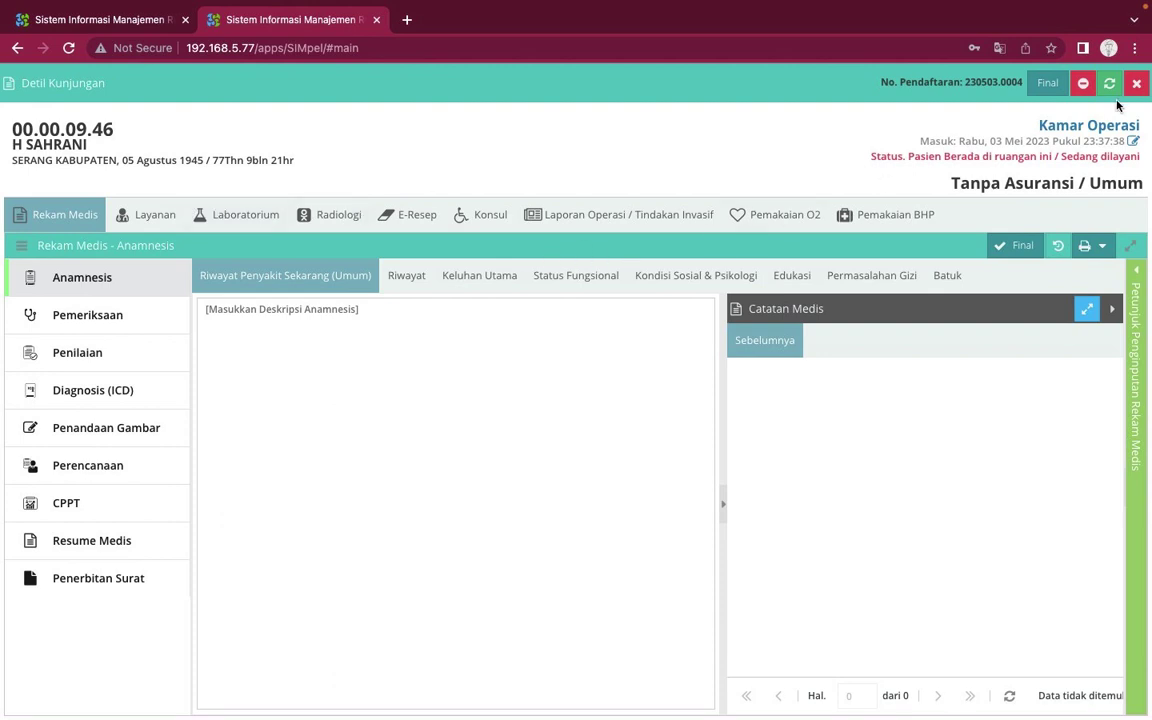
left_click(1050, 90)
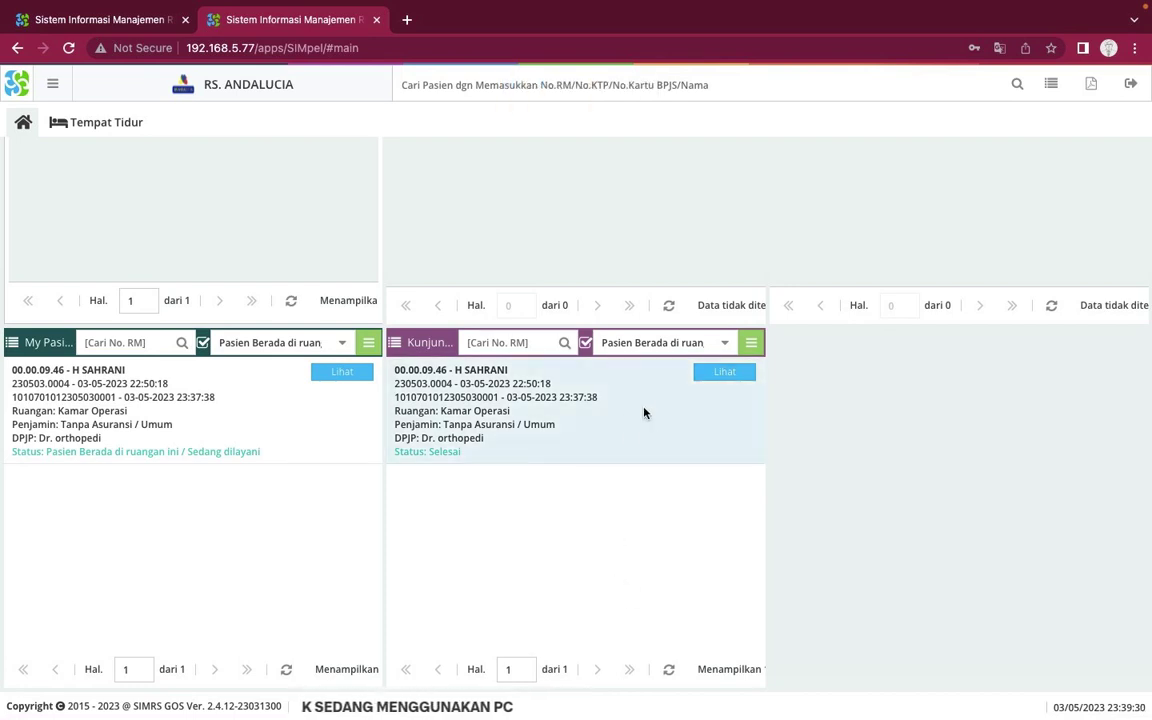
Reload the visit list and filter it to Selesai, then to Pasien Berada di ruangan
left_click(668, 669)
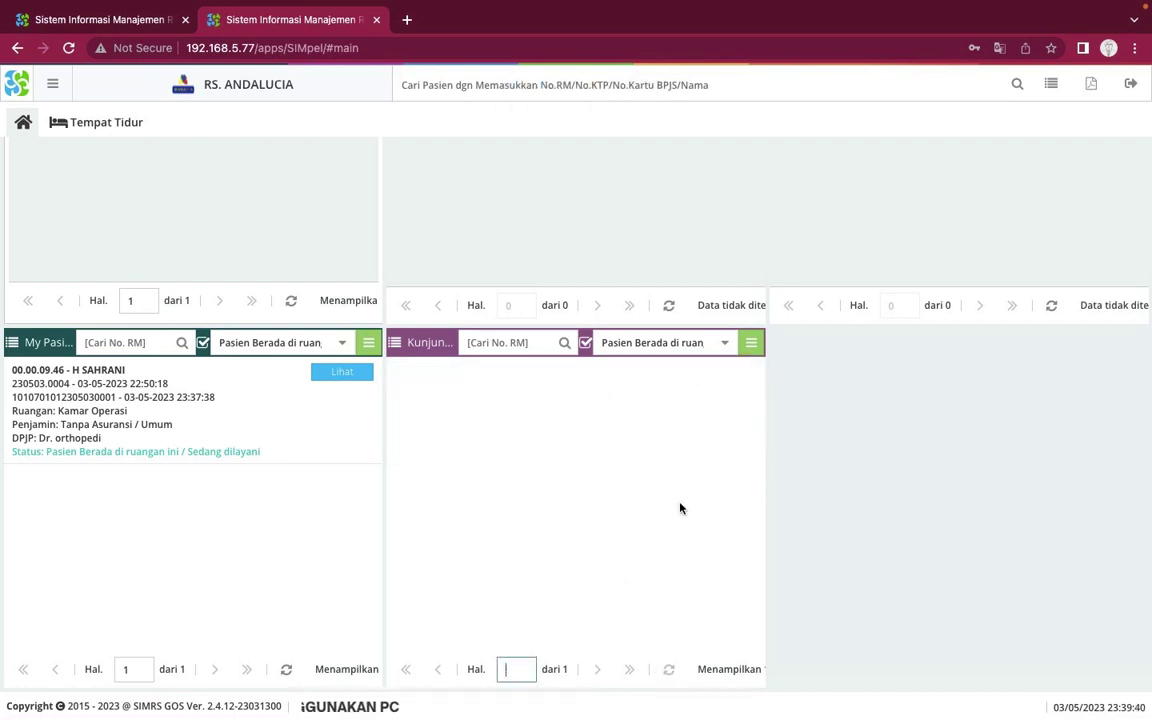
left_click(720, 350)
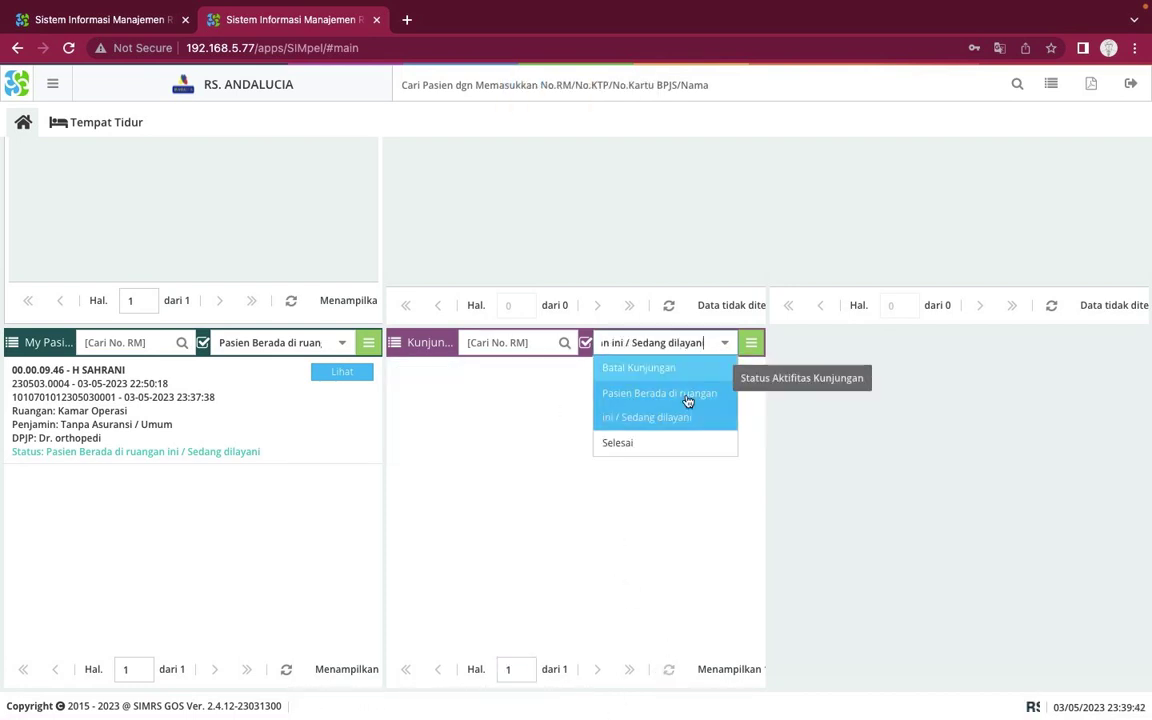
left_click(648, 446)
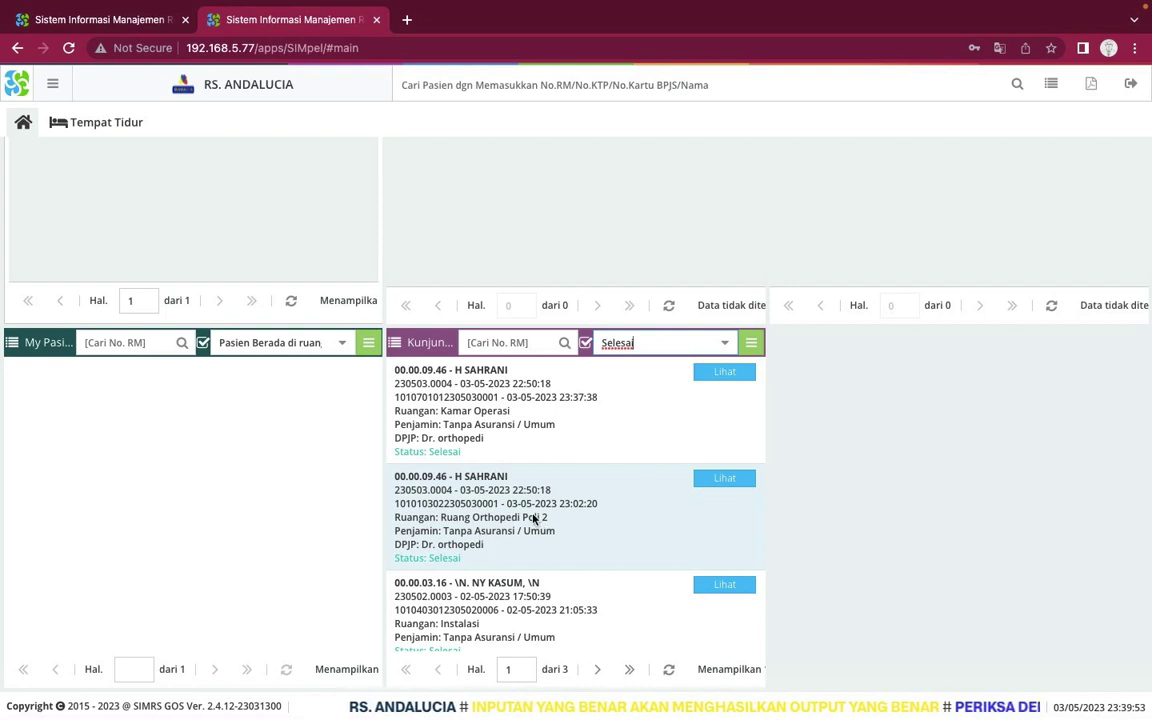
left_click(724, 349)
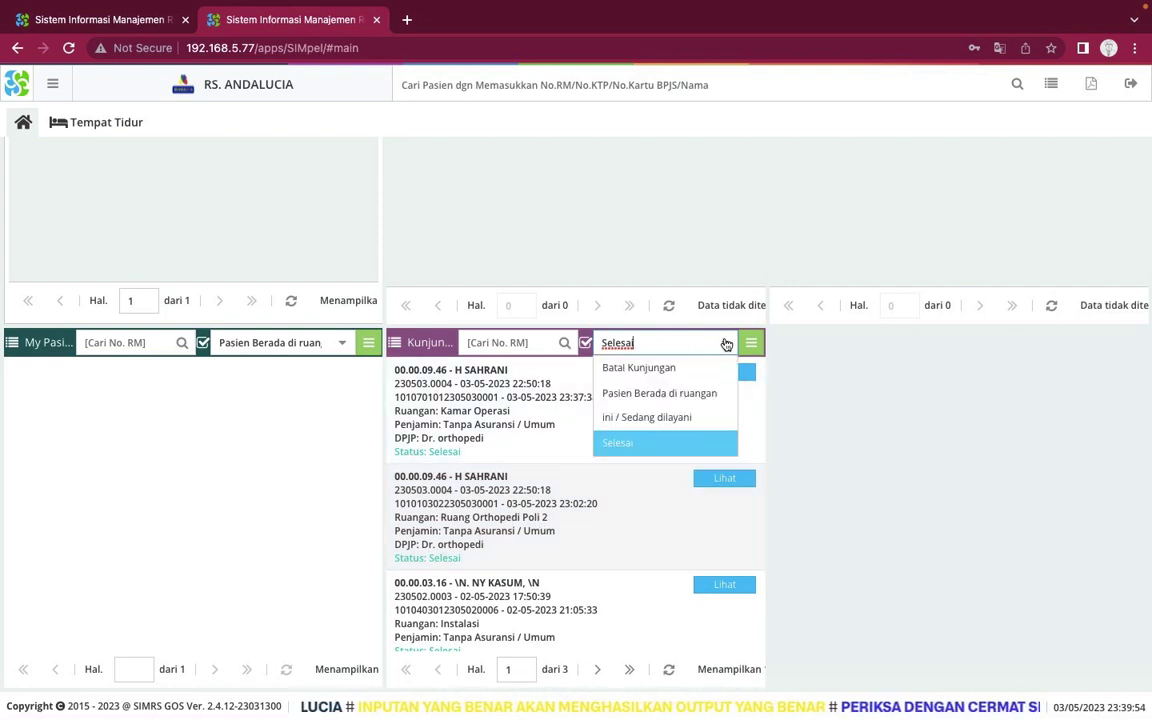
left_click(660, 400)
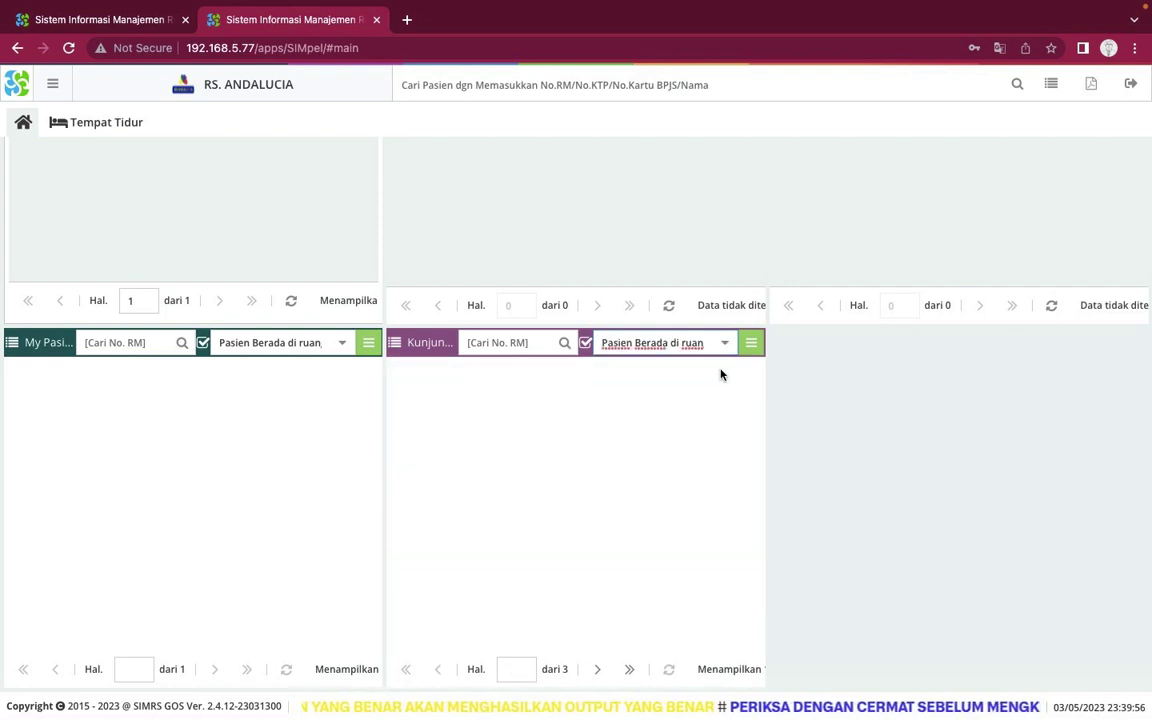
Filter the visit list to Batal Kunjungan, then back to Pasien Berada di ruangan
left_click(726, 343)
left_click(694, 370)
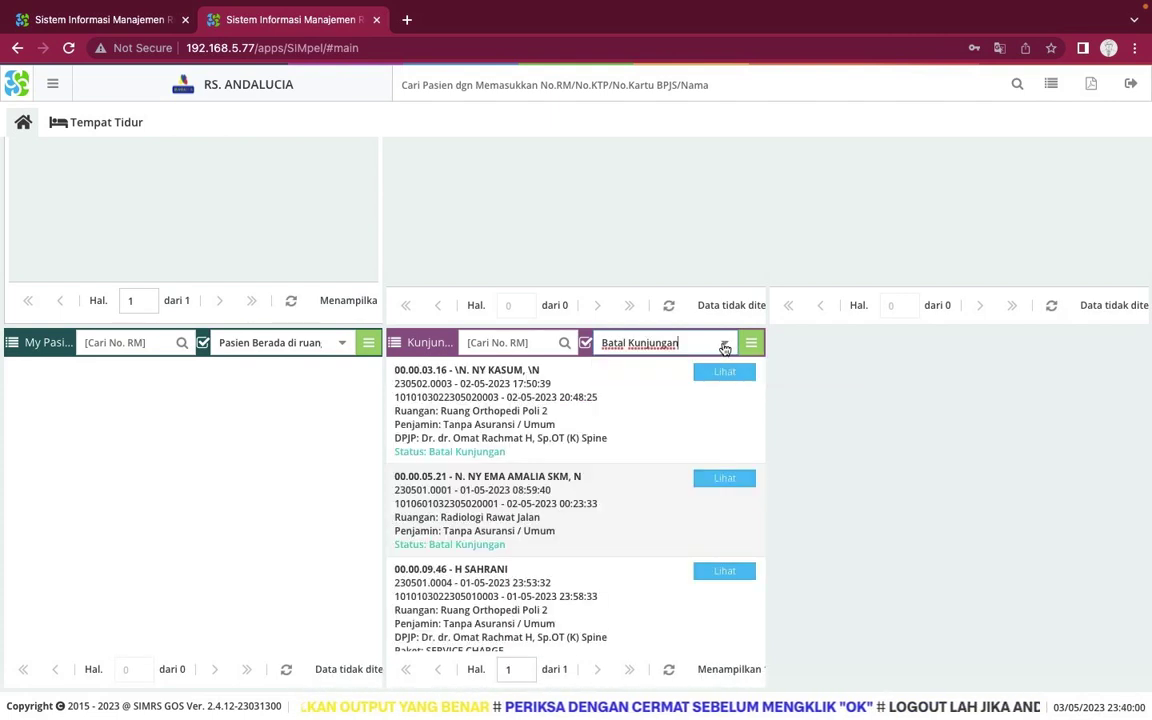
left_click(725, 342)
left_click(680, 394)
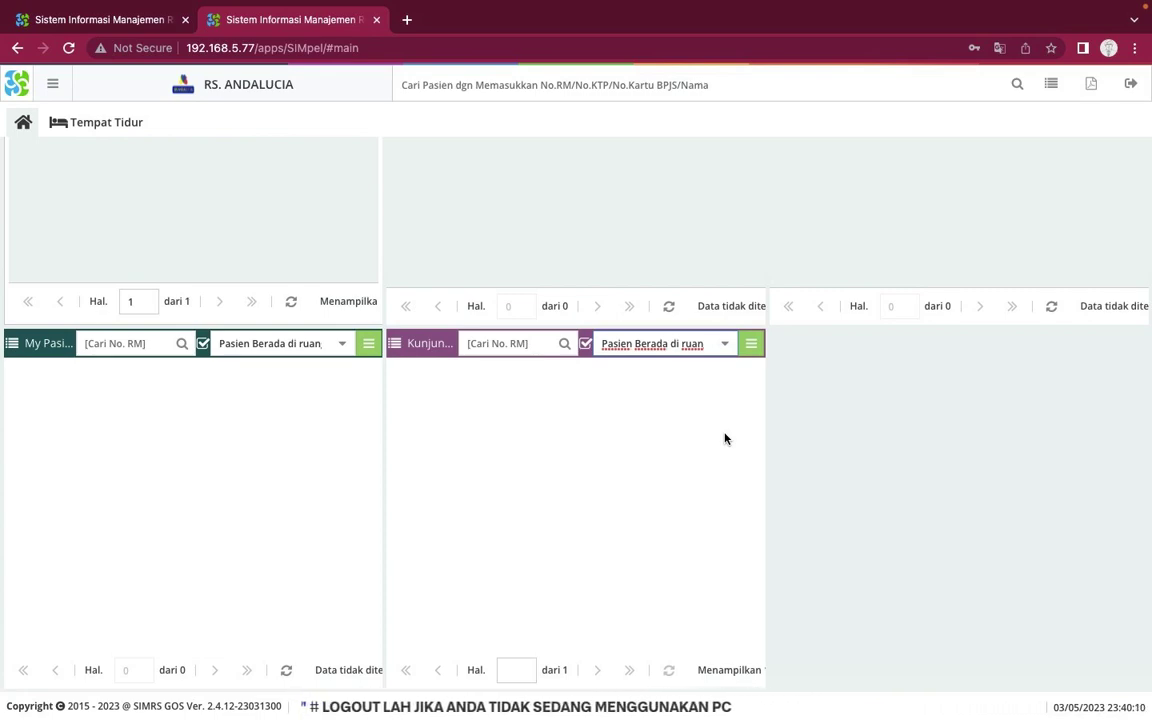
scroll(725, 438, "up", 5)
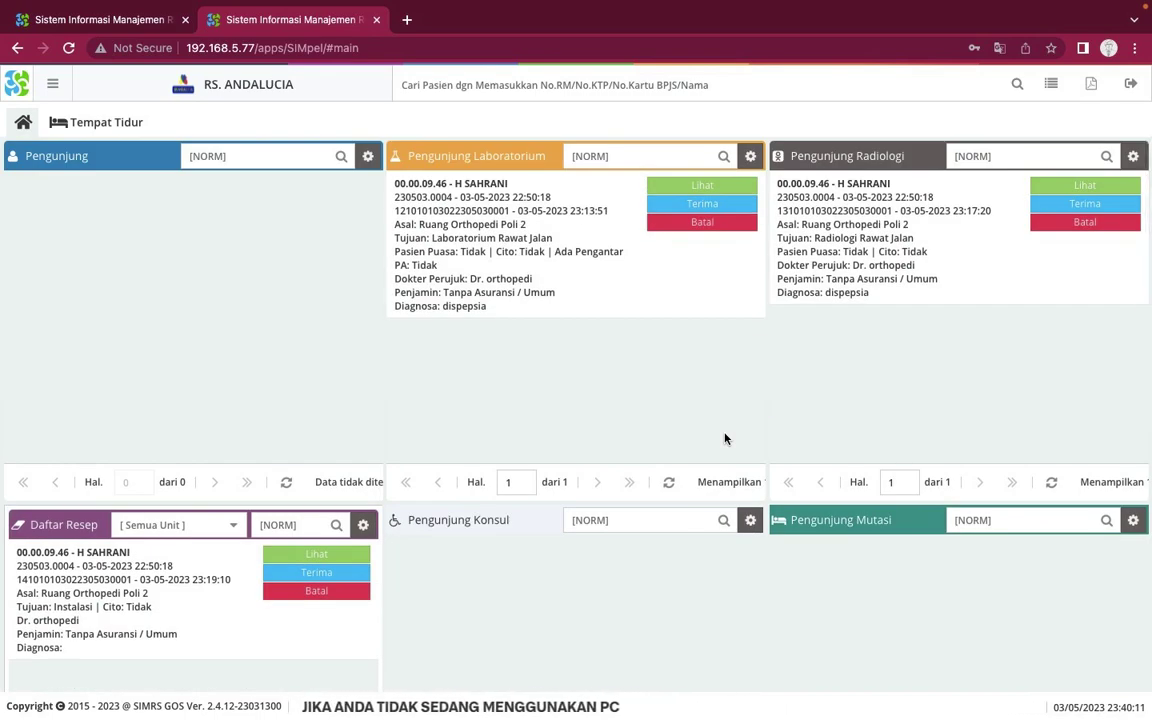